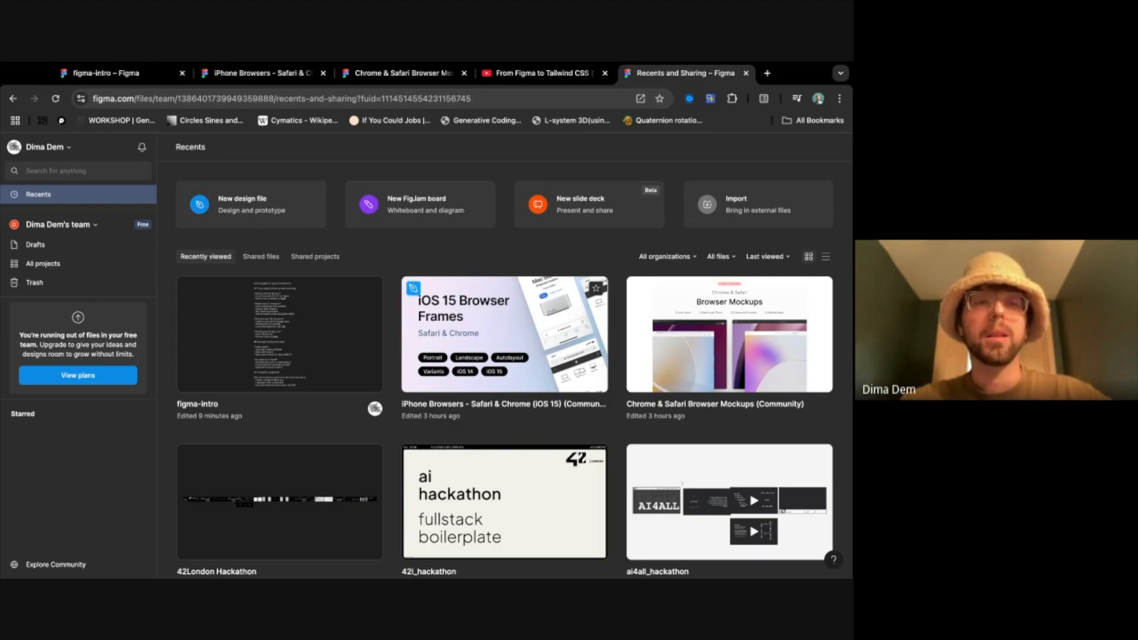
- Check the account options, look over the recently viewed files, and open the figma-intro design file
click(61, 147)
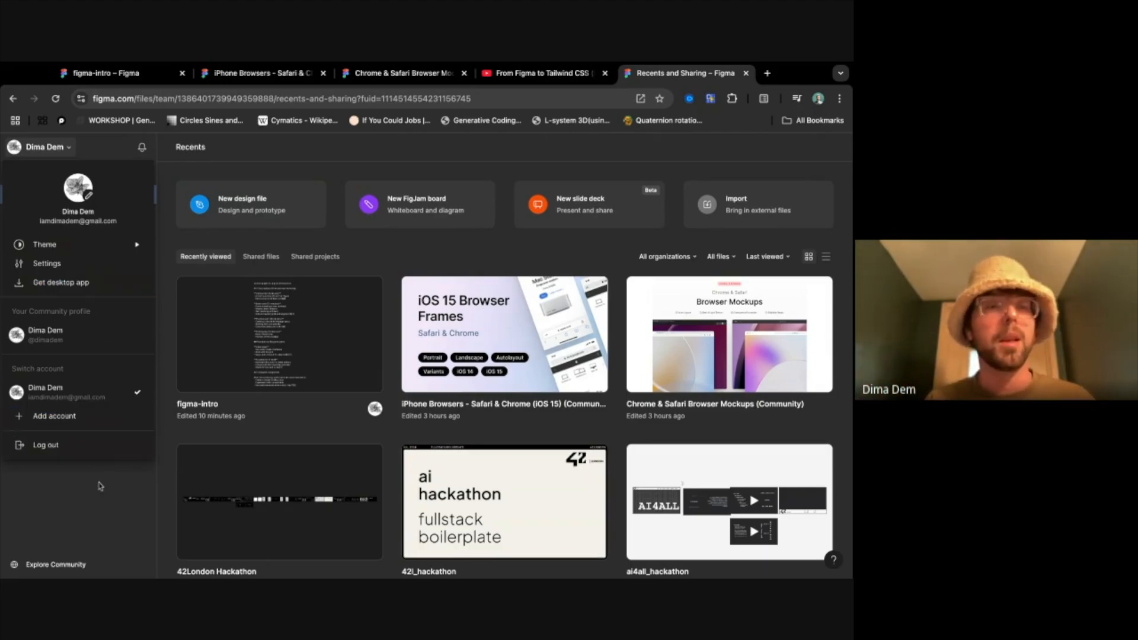
click(105, 503)
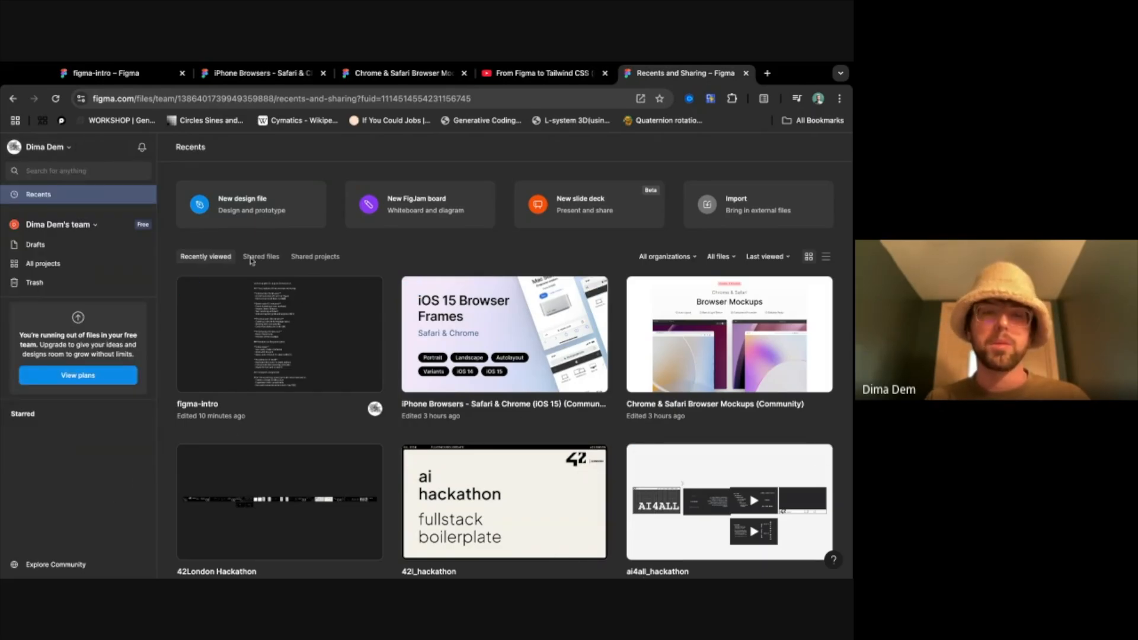
scroll(505, 347, down, 6)
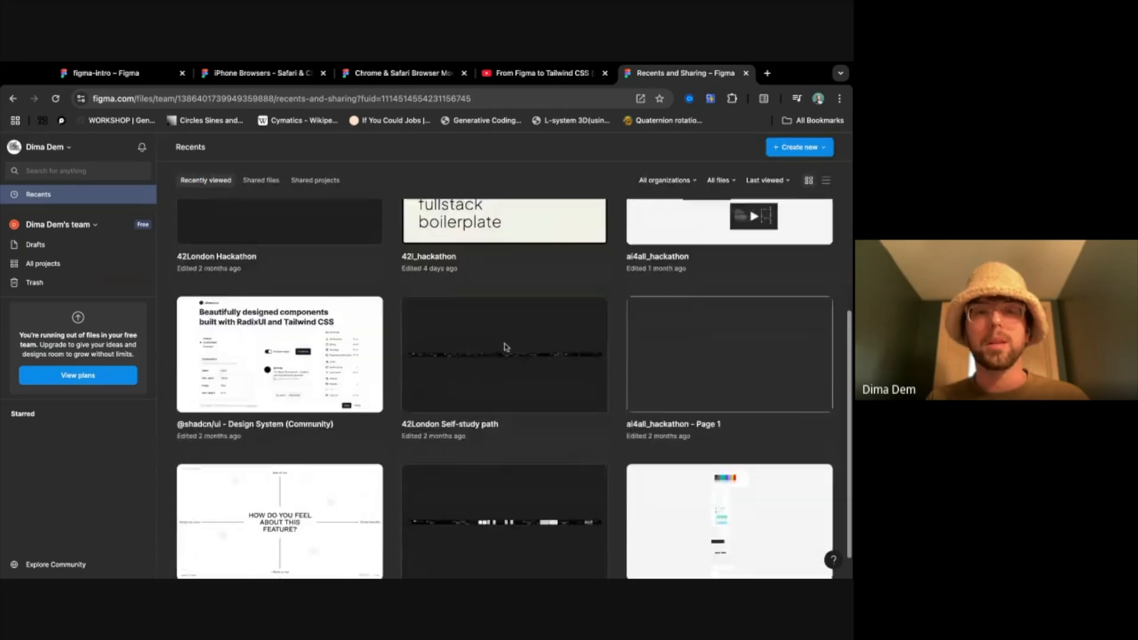
scroll(504, 347, up, 6)
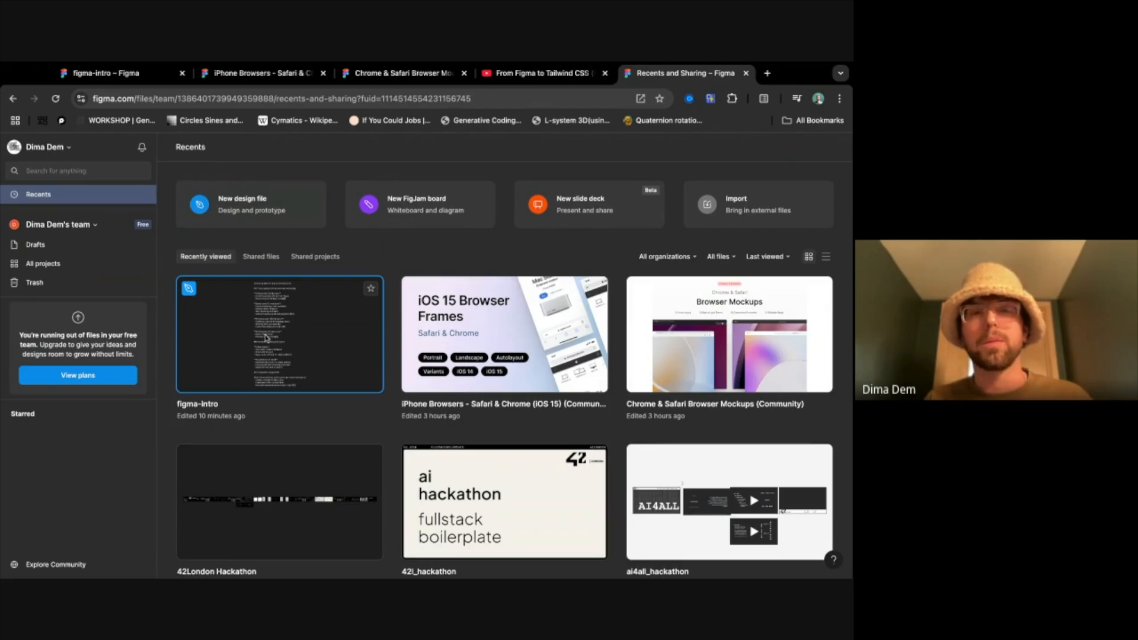
click(266, 339)
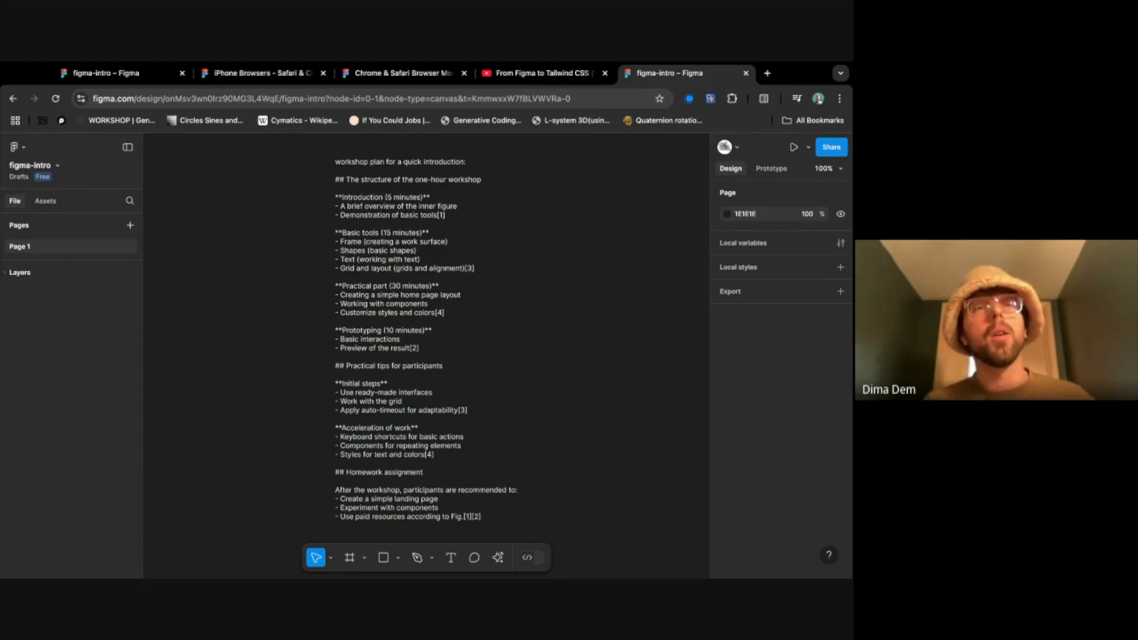
- Add a second page to the file and rename Page 1 as "mobile version"
click(129, 226)
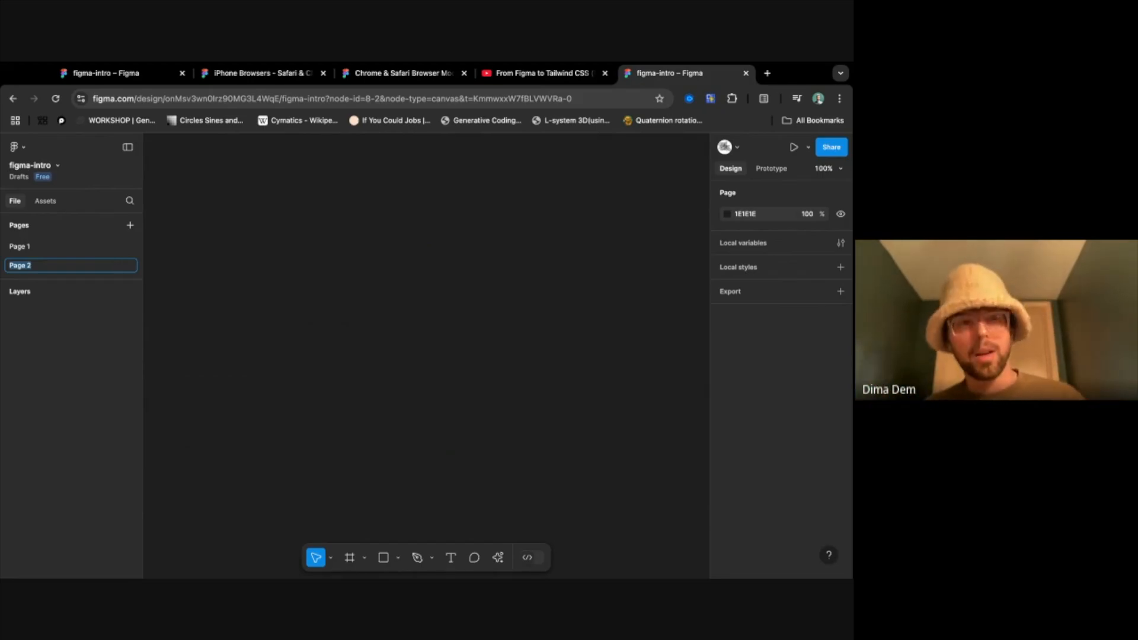
click(69, 247)
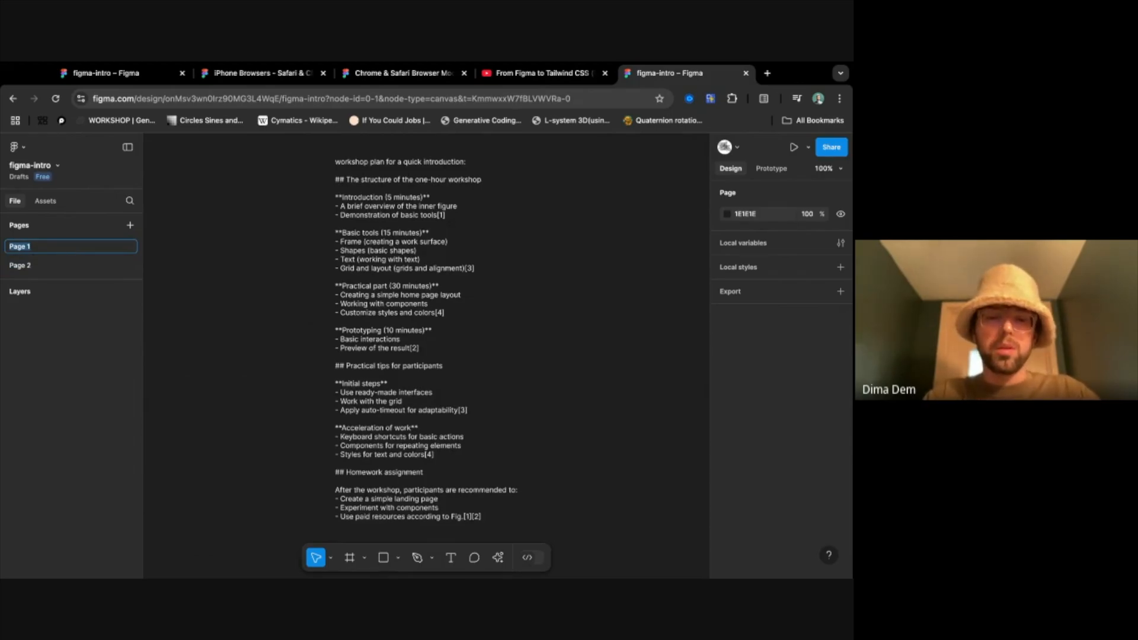
text(mobile version)
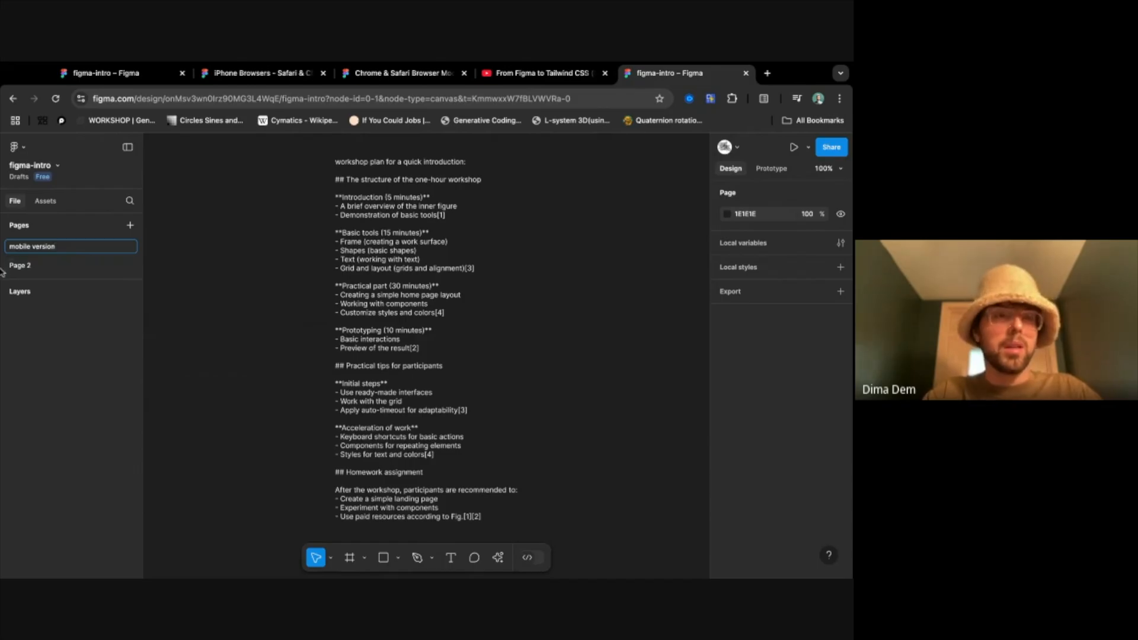
- Rename Page 2 as "desktop version" and return to the mobile version page
double_click(19, 266)
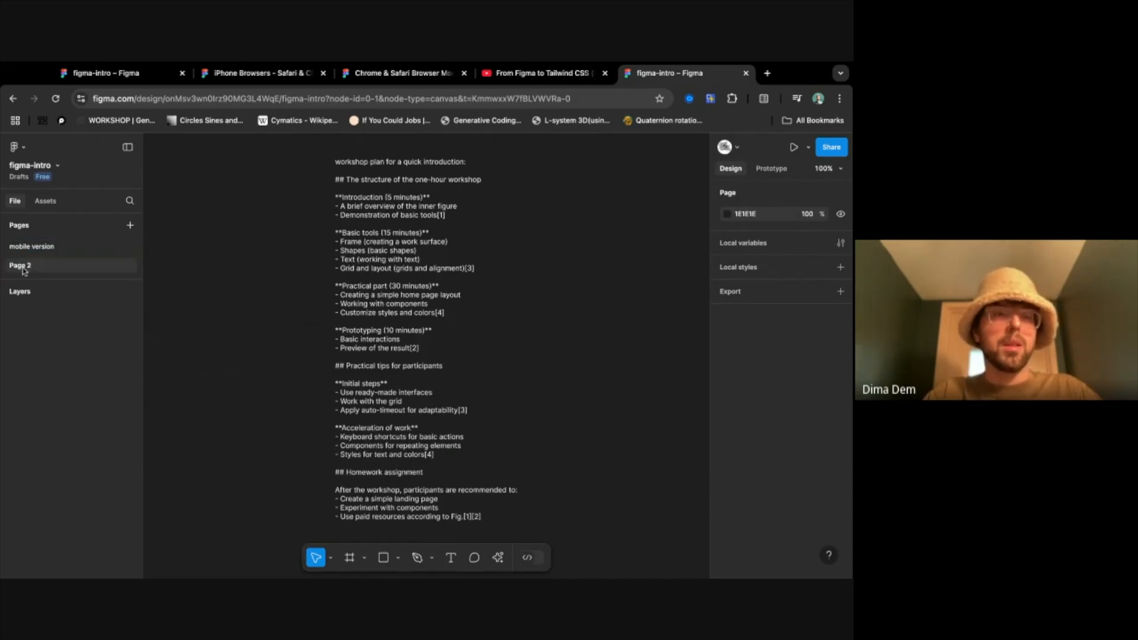
text(dedktop version)
key(Return)
click(37, 247)
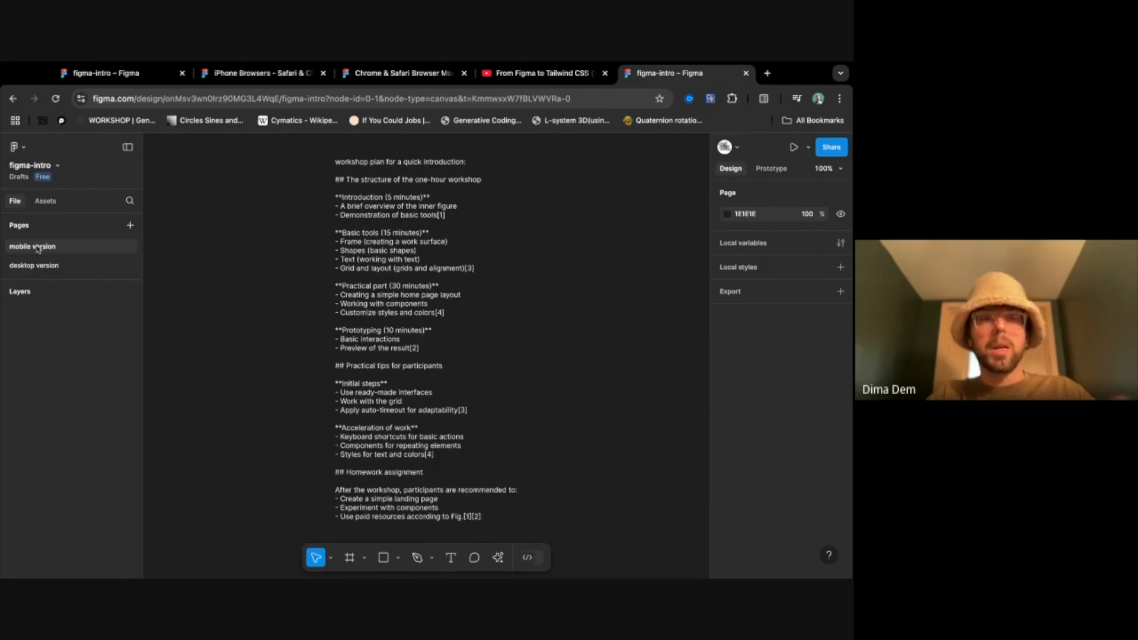
click(45, 268)
click(49, 251)
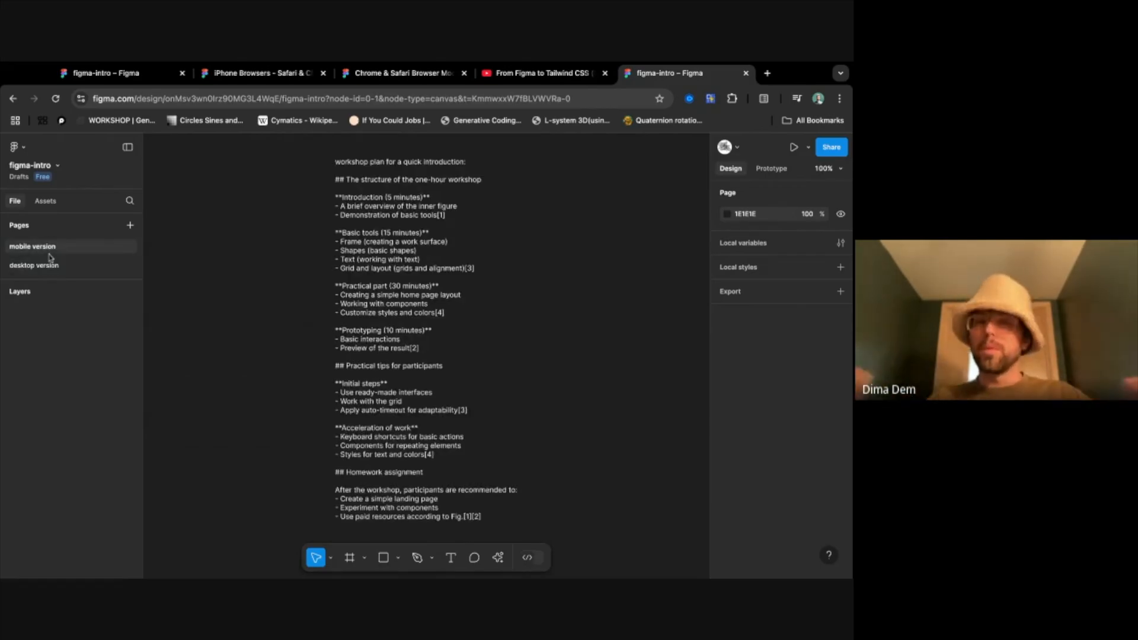
- Look through the available asset libraries and the options offered for the figma-intro file
click(43, 201)
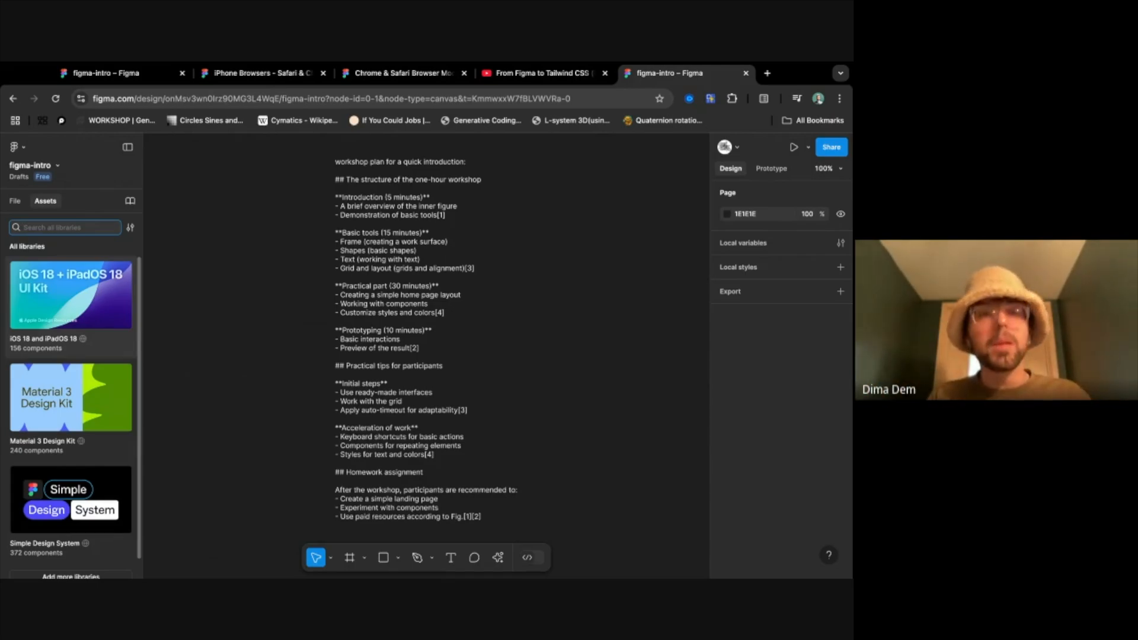
scroll(99, 395, down, 1)
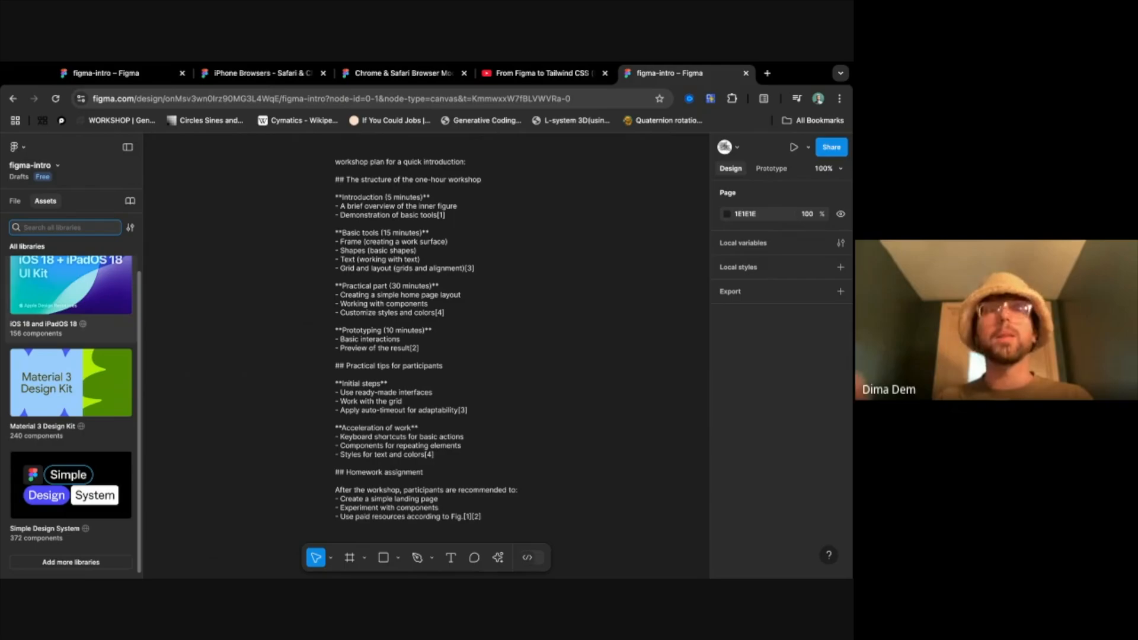
click(15, 201)
click(59, 167)
click(59, 168)
click(59, 167)
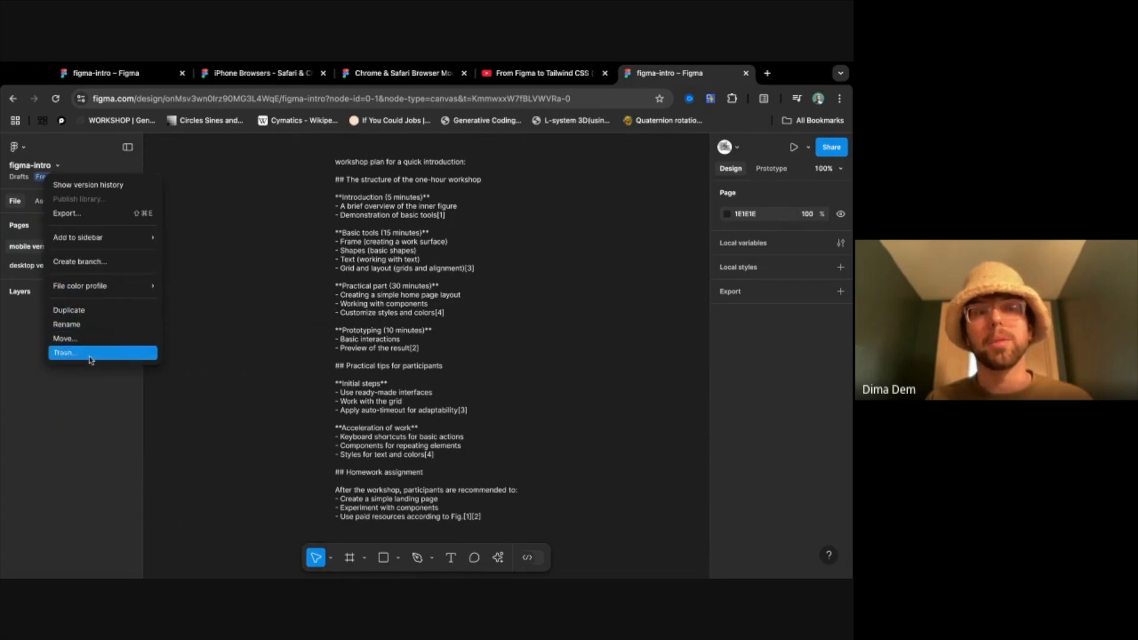
click(110, 396)
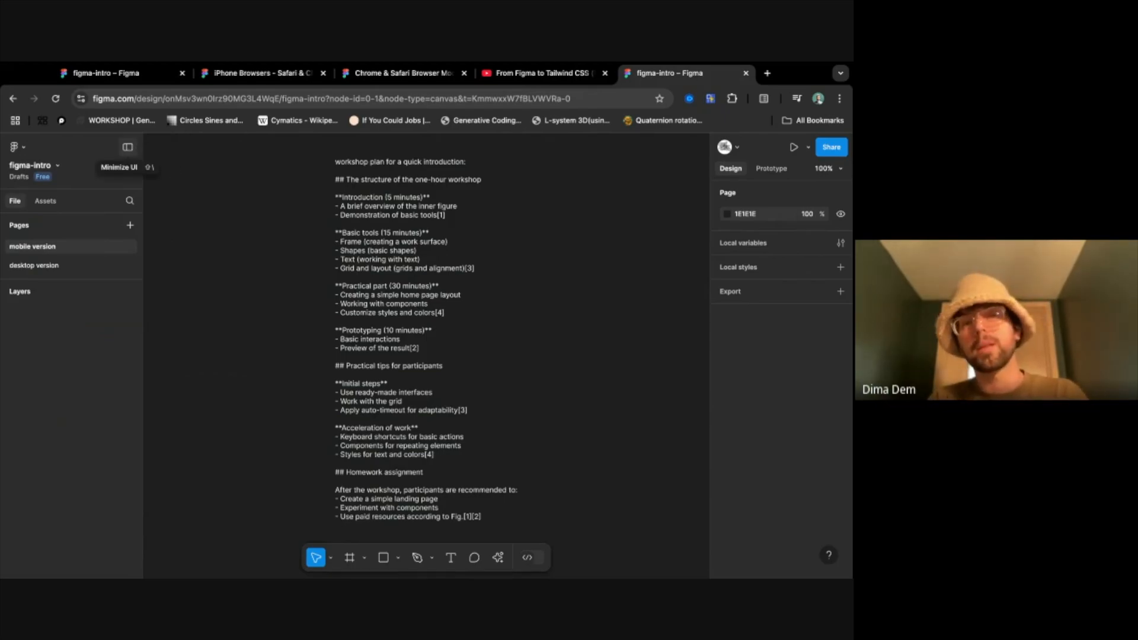
- Minimize the interface, briefly selecting the workshop plan text to view its properties and restoring the full interface once
click(127, 147)
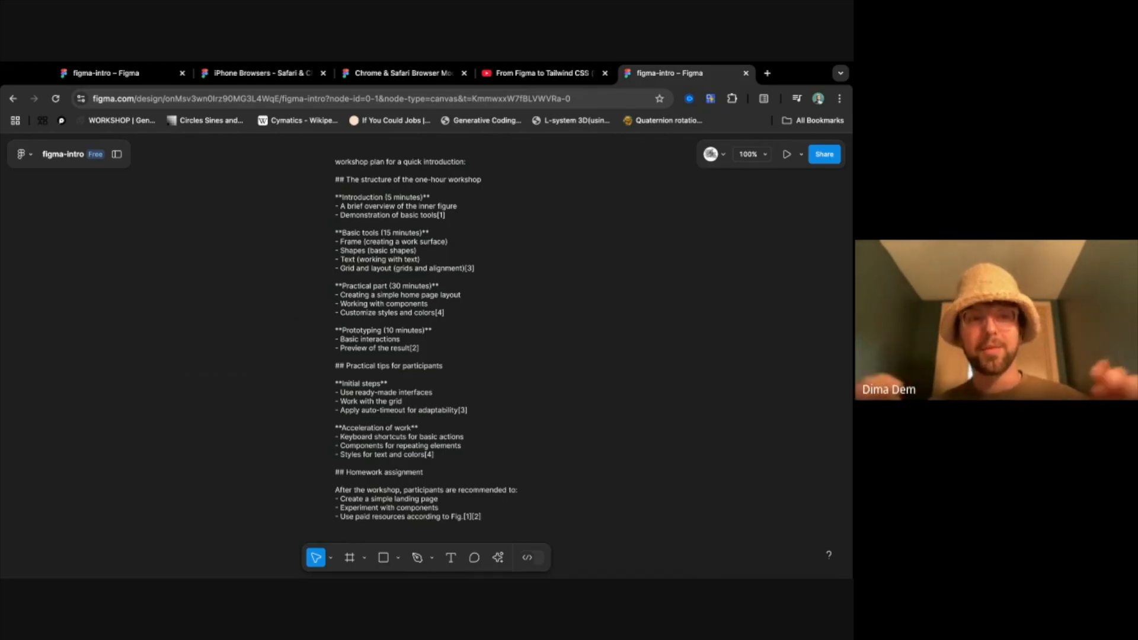
click(413, 389)
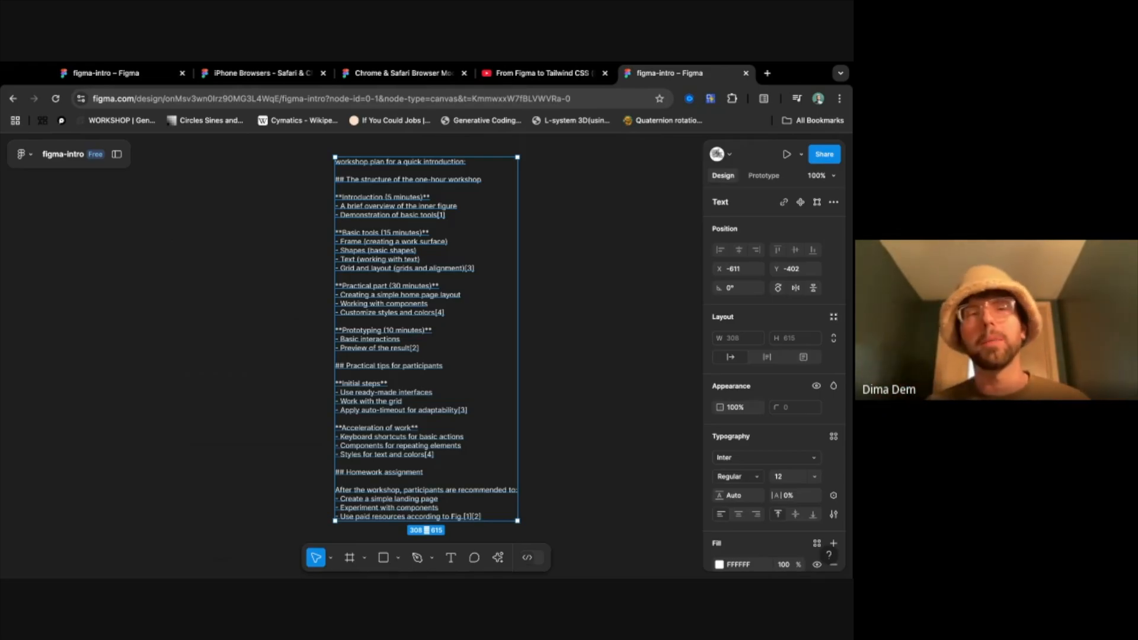
key(Escape)
click(117, 154)
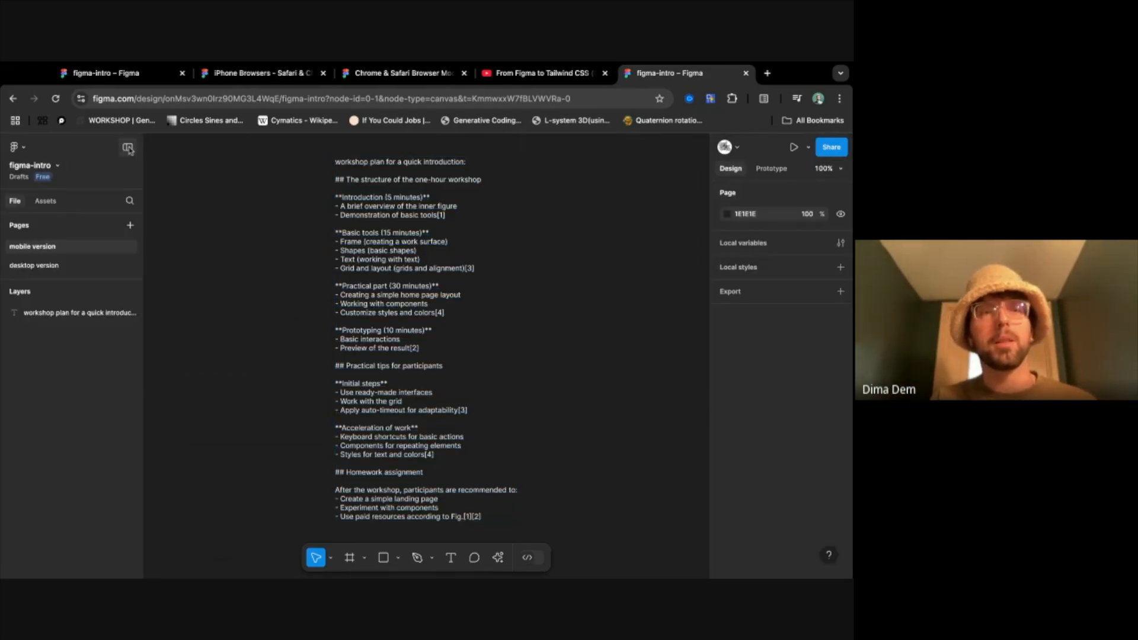
click(128, 149)
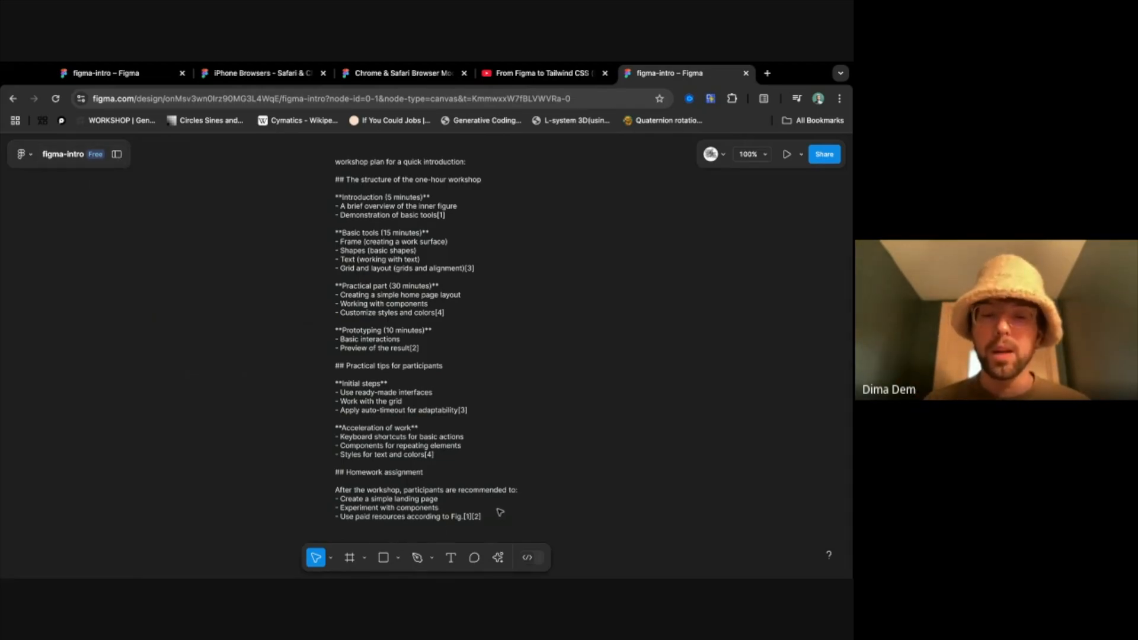
- Read through the workshop plan text on the canvas, from the introduction section to the homework assignment
scroll(580, 492, right, 5)
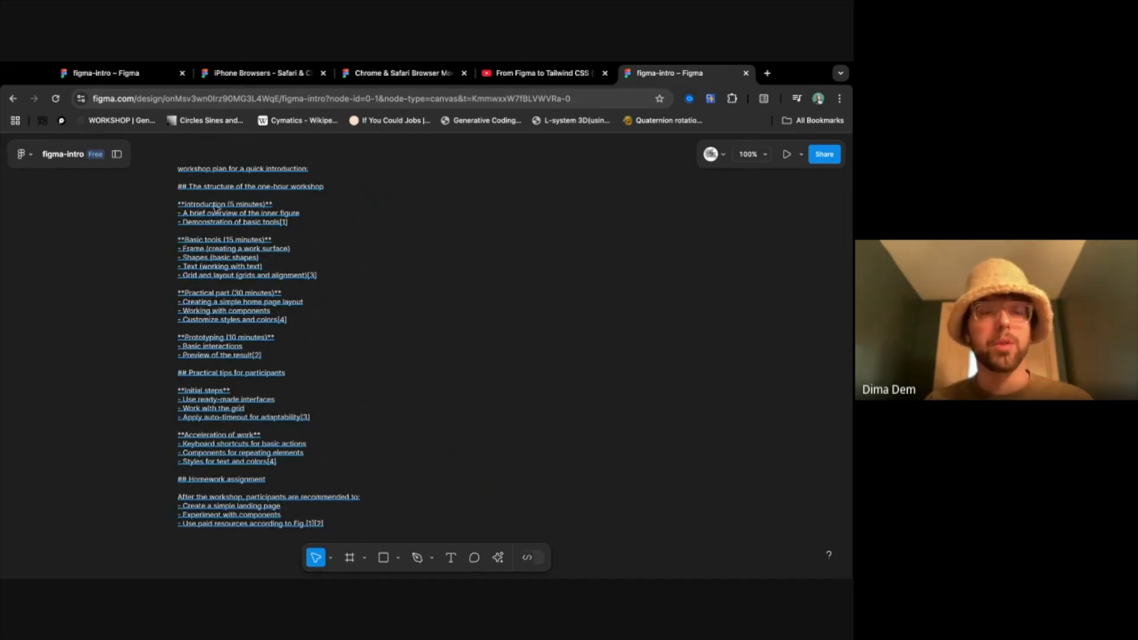
scroll(217, 207, up, 5)
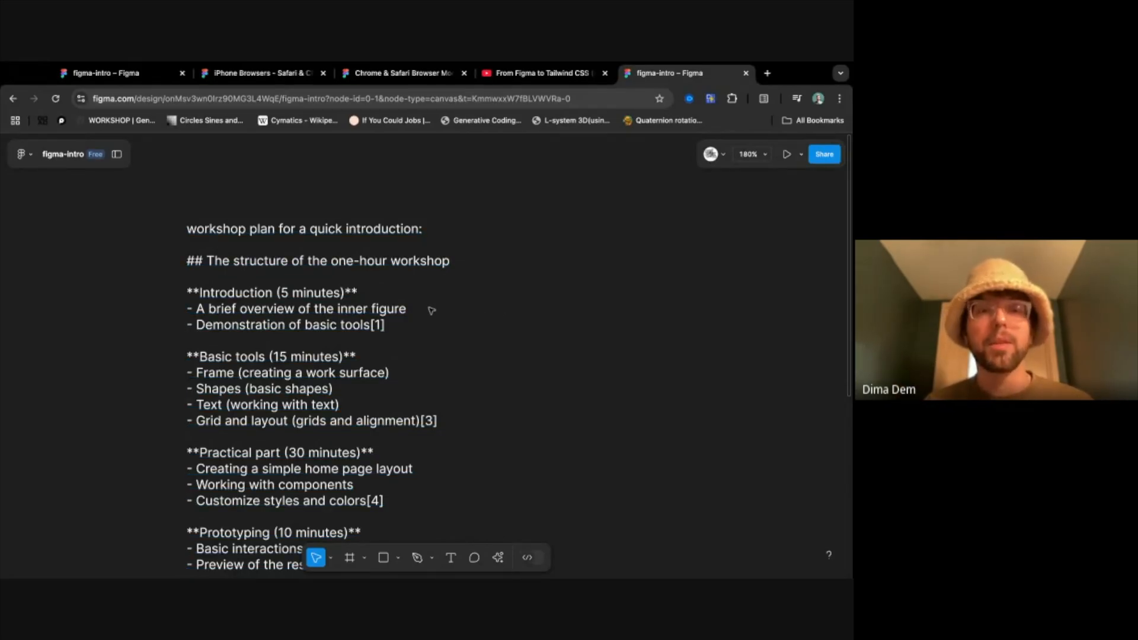
scroll(450, 373, down, 5)
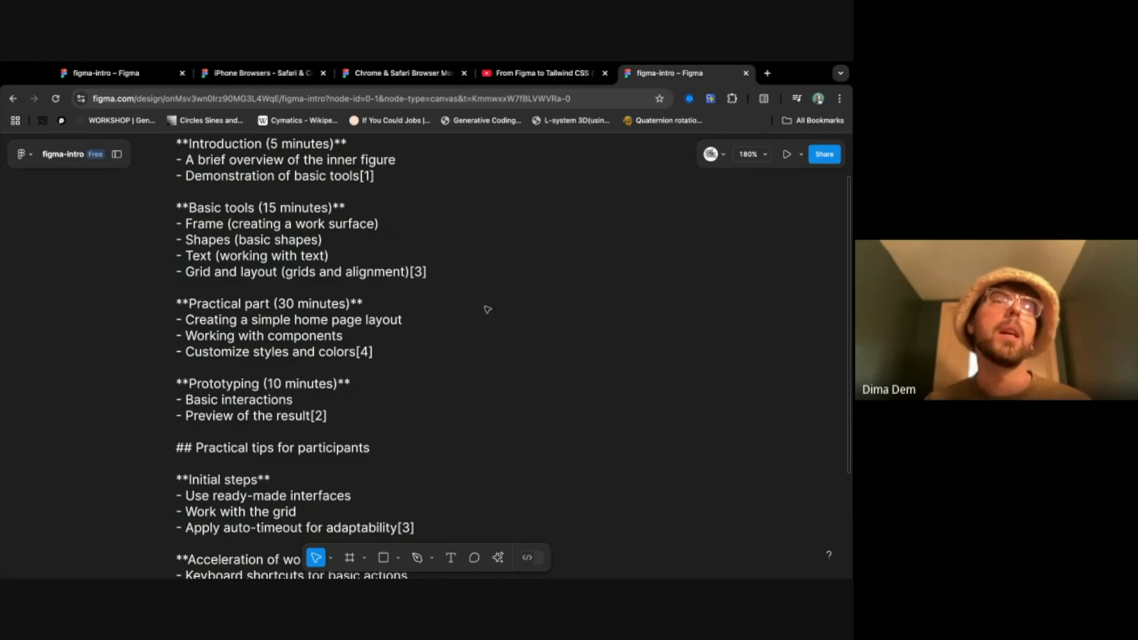
scroll(466, 335, down, 2)
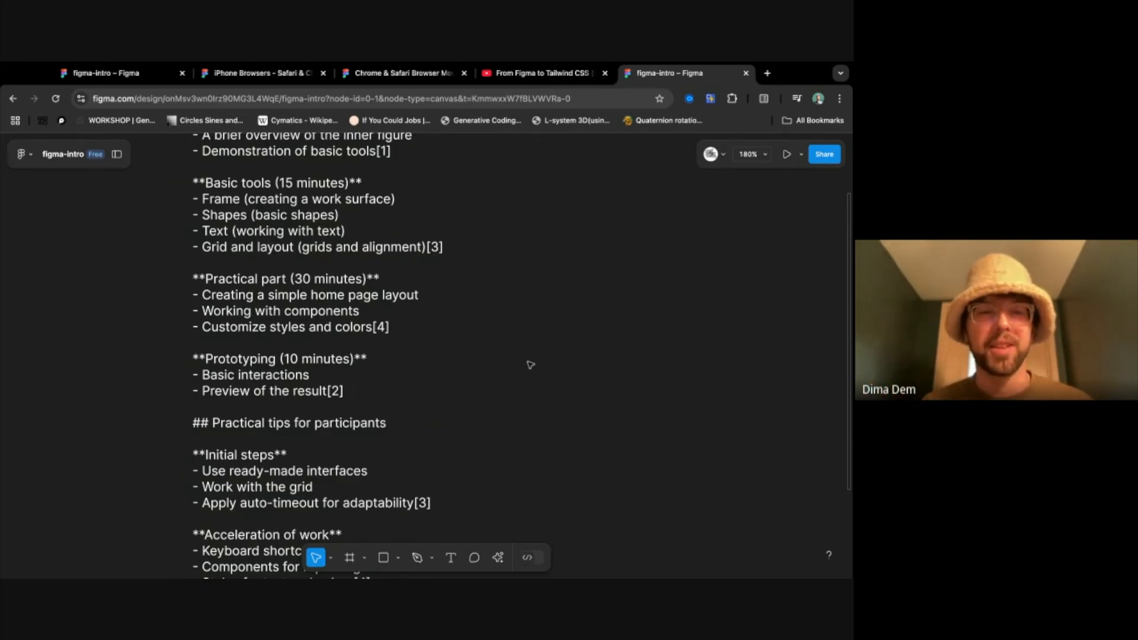
scroll(510, 361, down, 2)
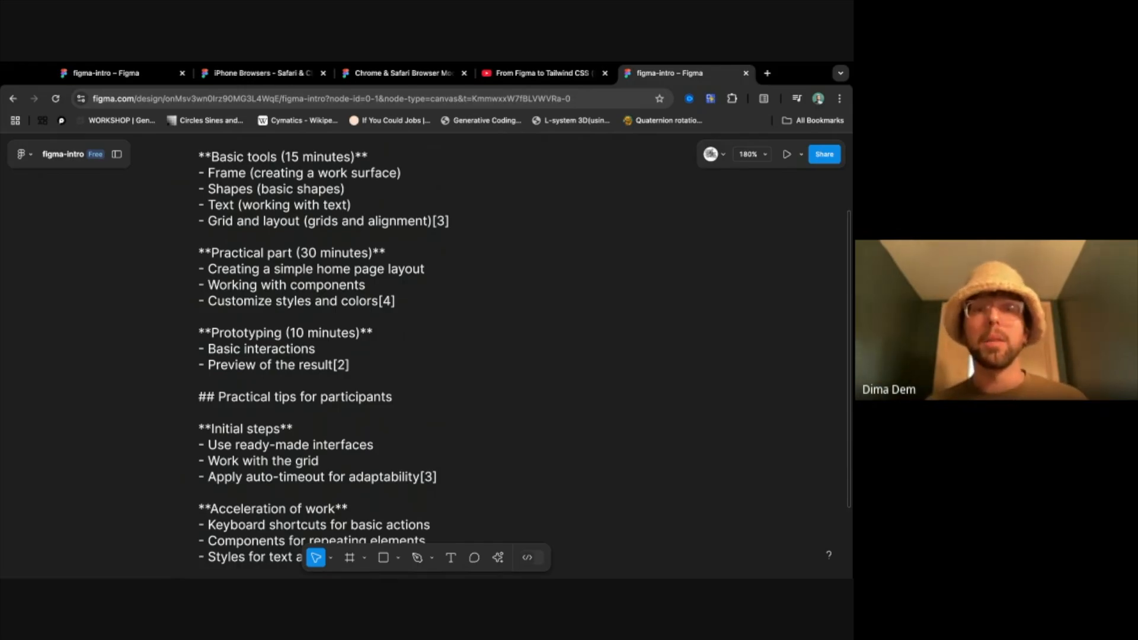
scroll(462, 350, down, 3)
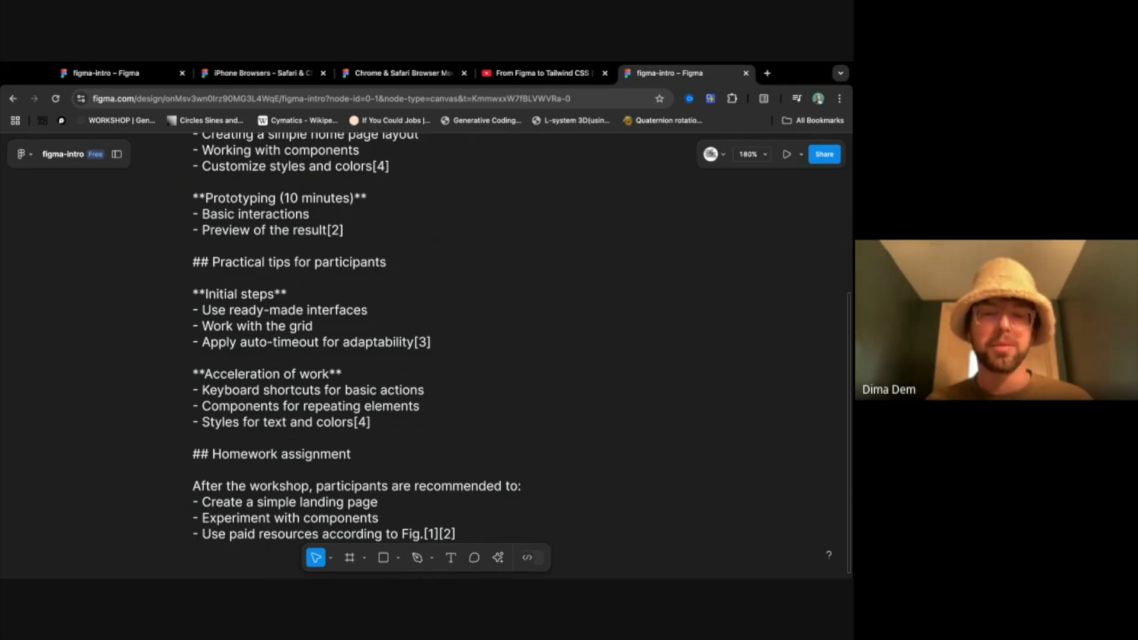
scroll(521, 338, down, 5)
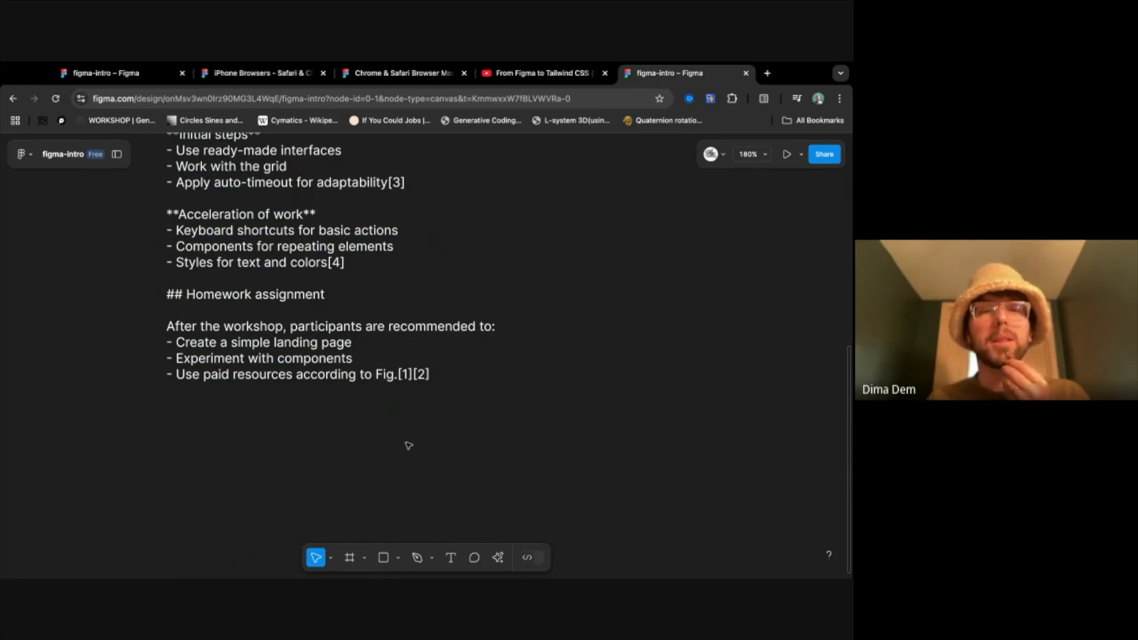
- Delete the last line, "Use paid resources according to Fig.[1][2]", from the workshop plan and deselect the text
click(437, 381)
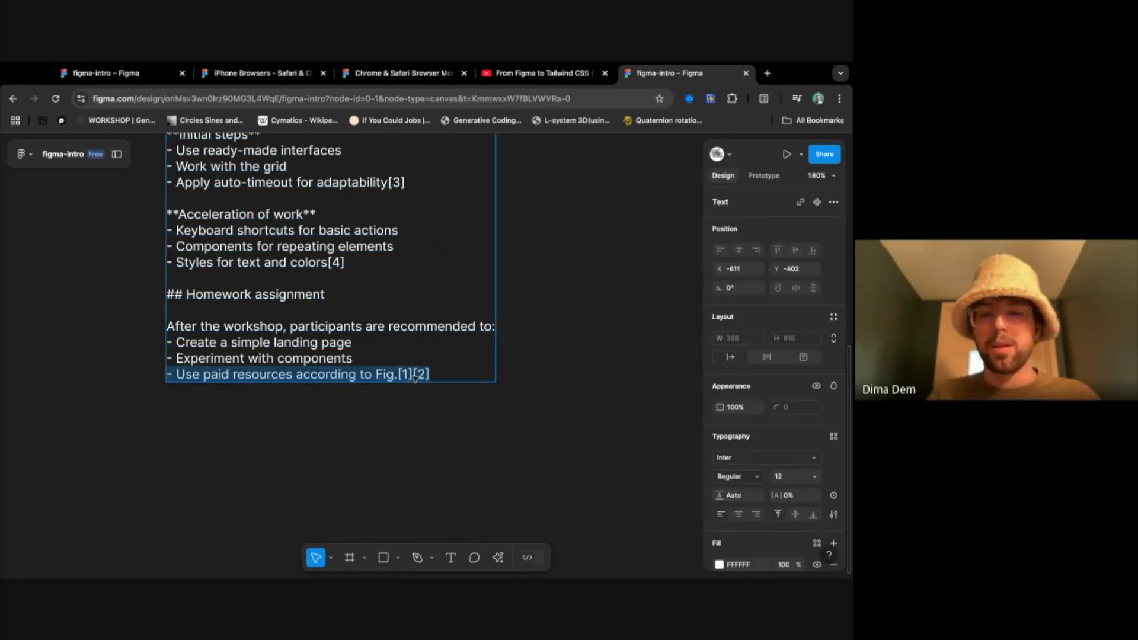
key(BackSpace)
key(BackSpace)
key(Escape)
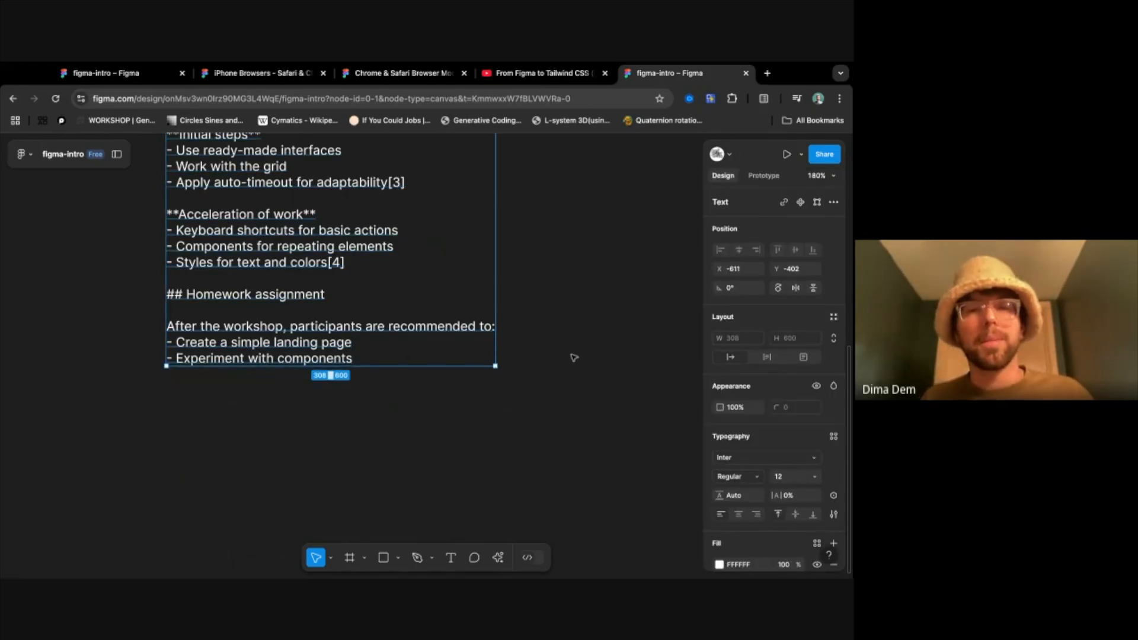
key(Escape)
- Copy the file's sharing link and review the share settings for anyone with access without changing them
scroll(574, 358, down, 2)
scroll(574, 357, up, 6)
scroll(573, 358, down, 5)
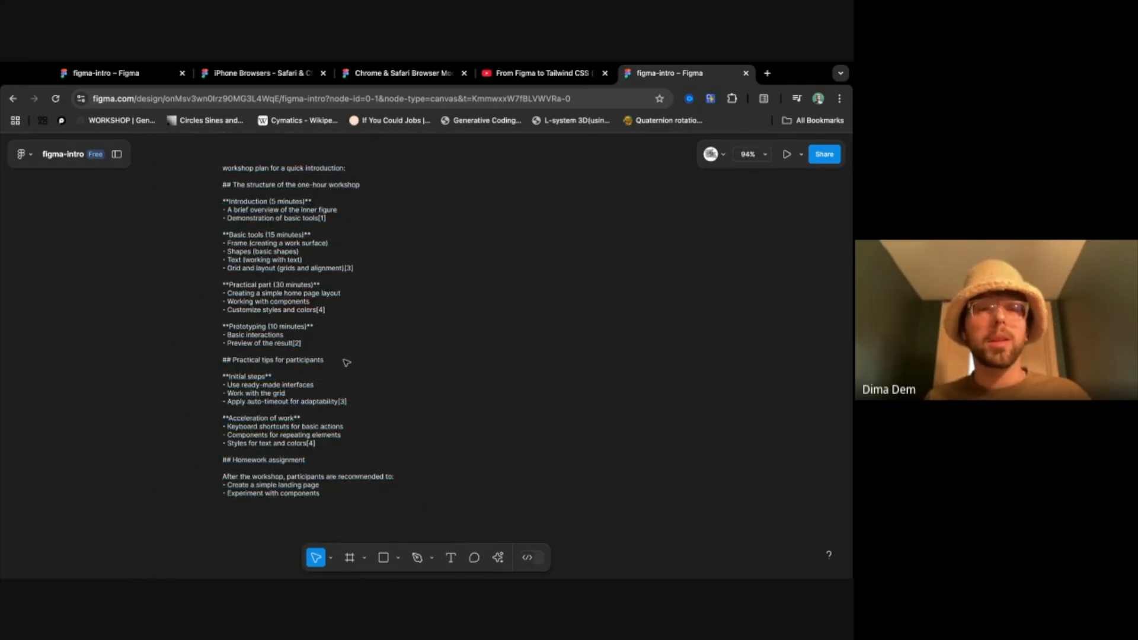
click(825, 154)
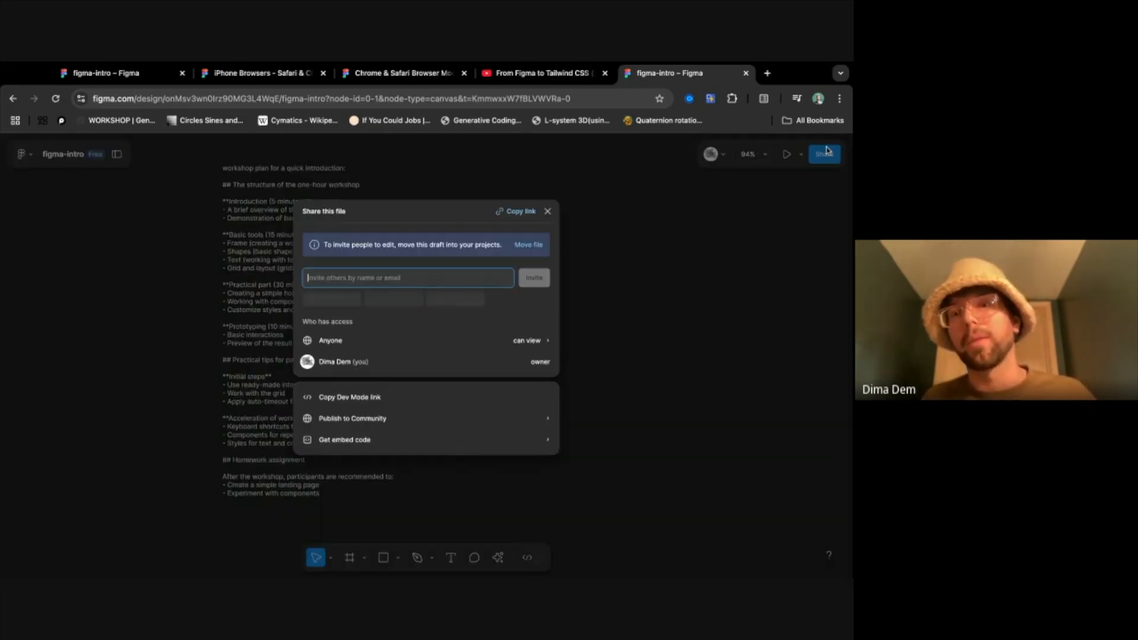
click(548, 211)
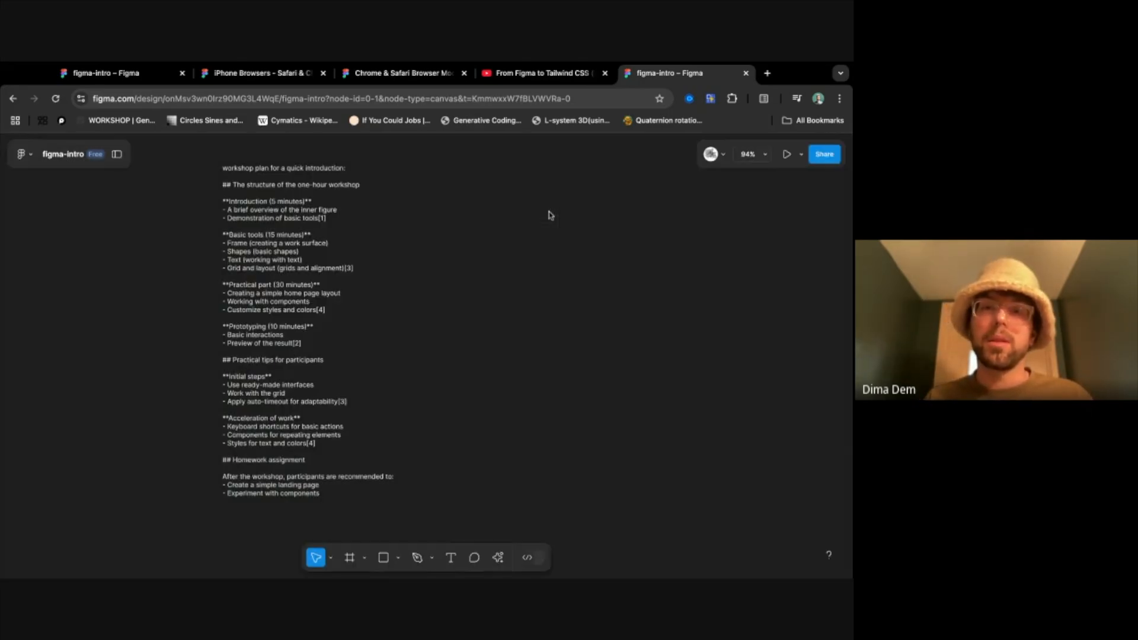
click(825, 158)
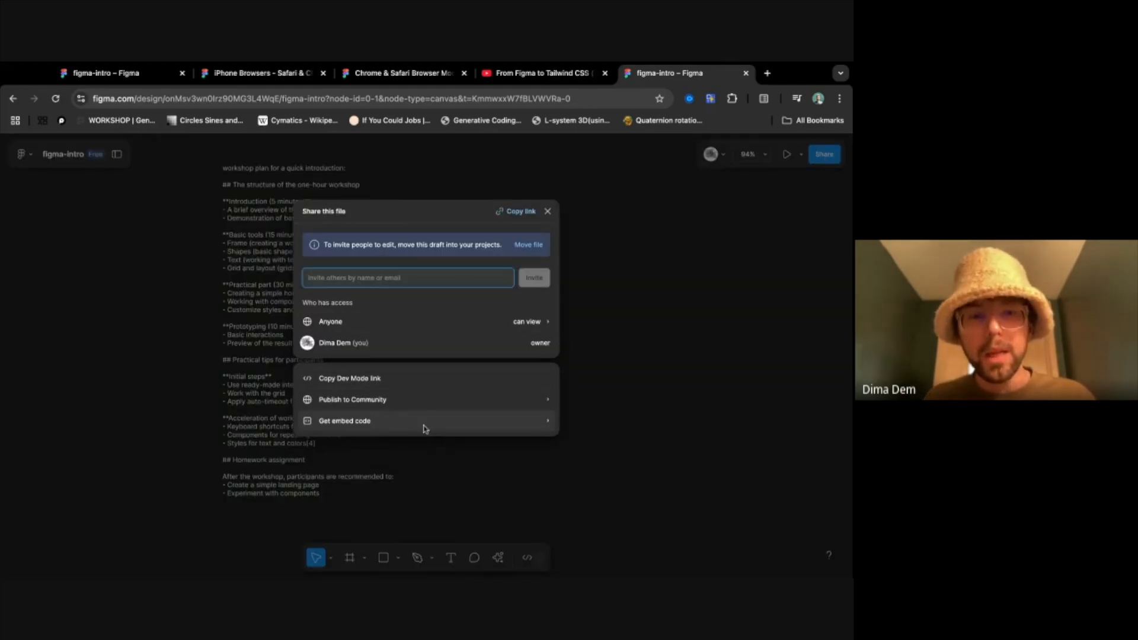
click(513, 215)
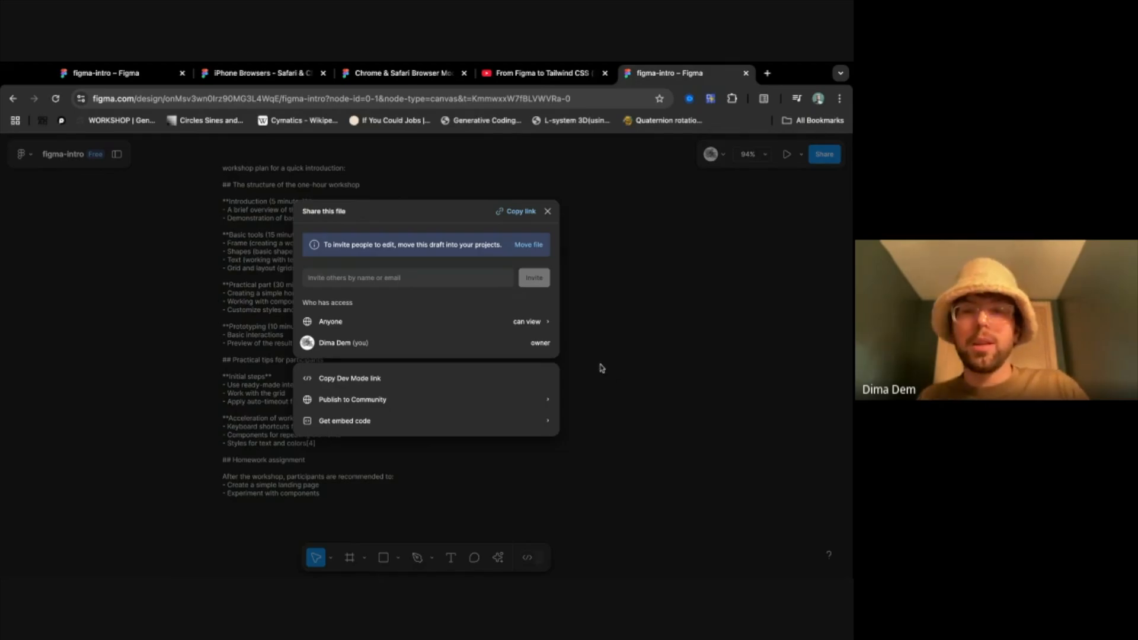
click(531, 321)
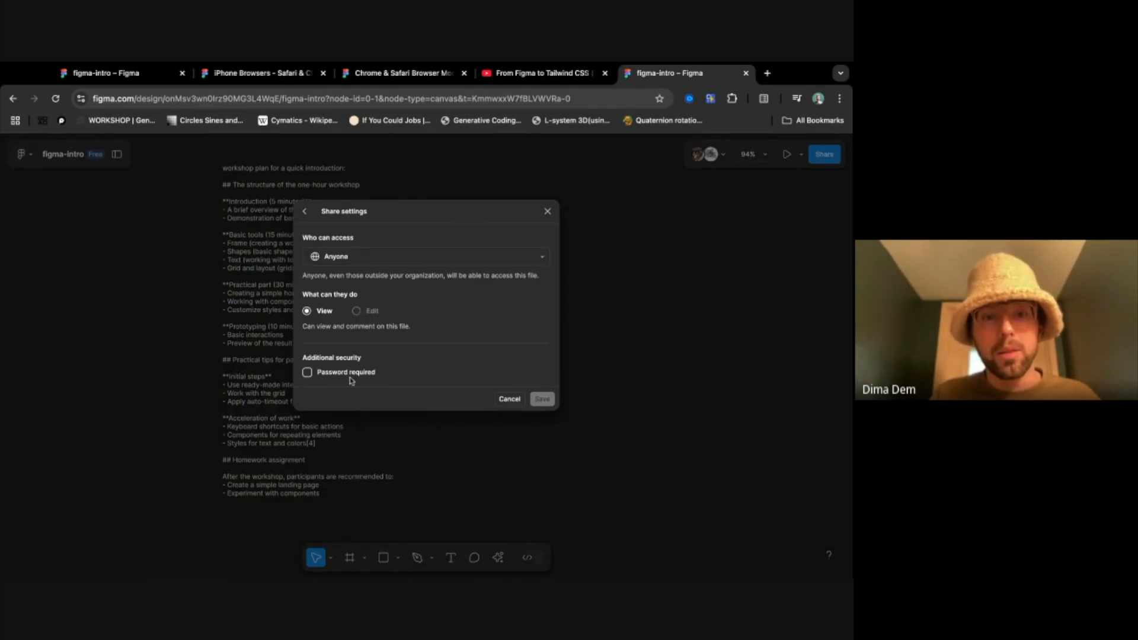
click(505, 401)
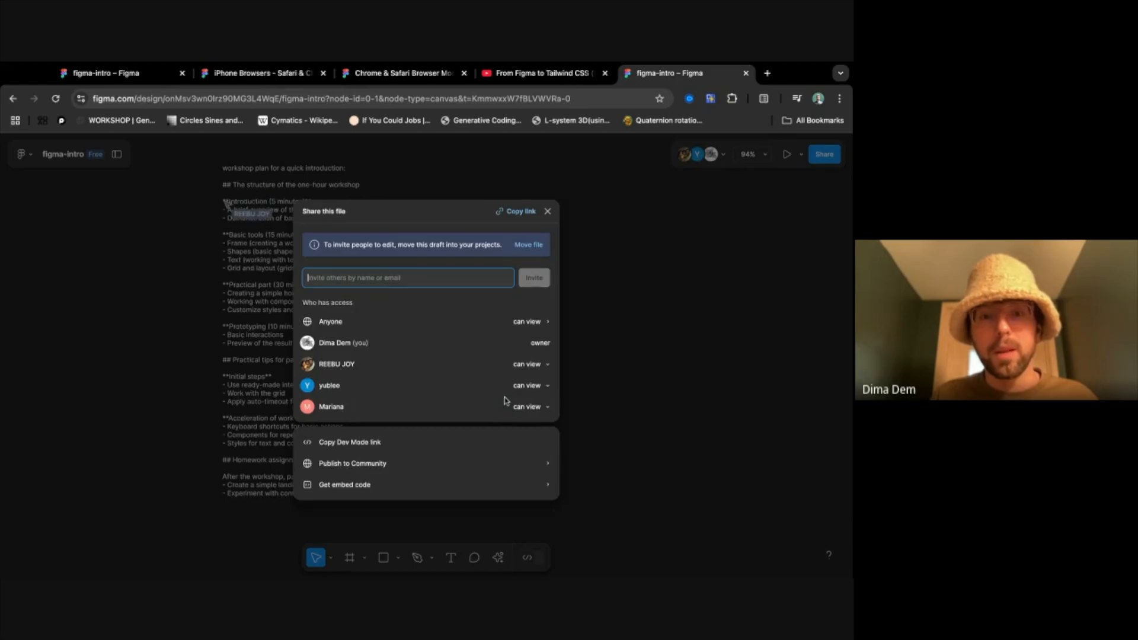
- View the permission options for one of the file's collaborators and close the share settings without changing them
click(552, 366)
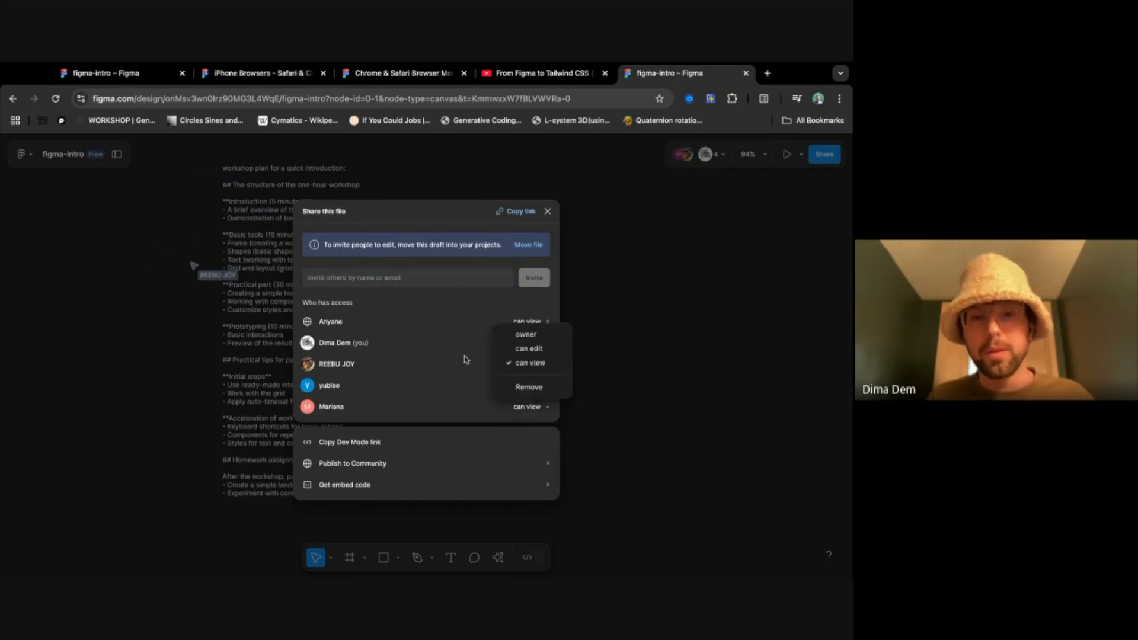
click(603, 250)
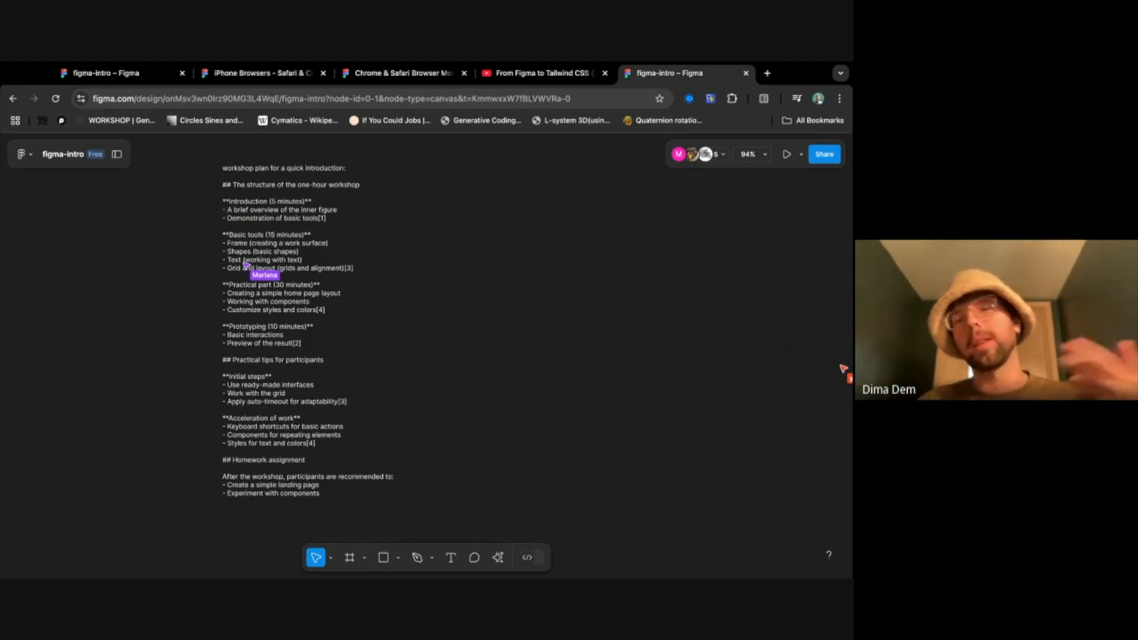
- Activate the Frame tool and browse its preset sizes for phones, tablets, desktops and social media
scroll(553, 337, right, 3)
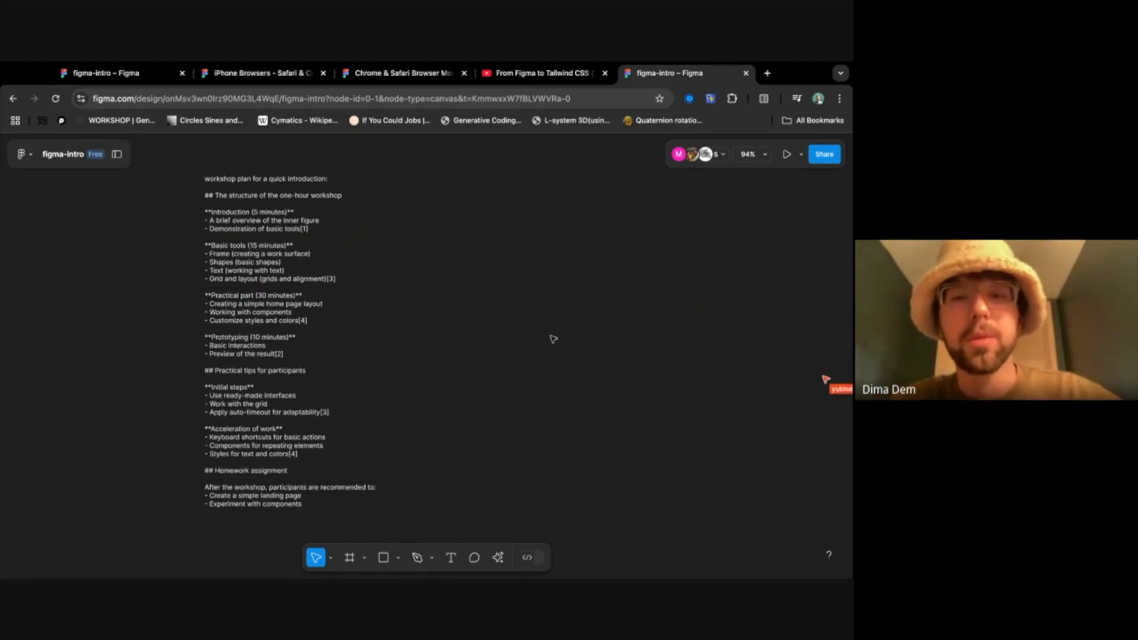
scroll(553, 339, right, 1)
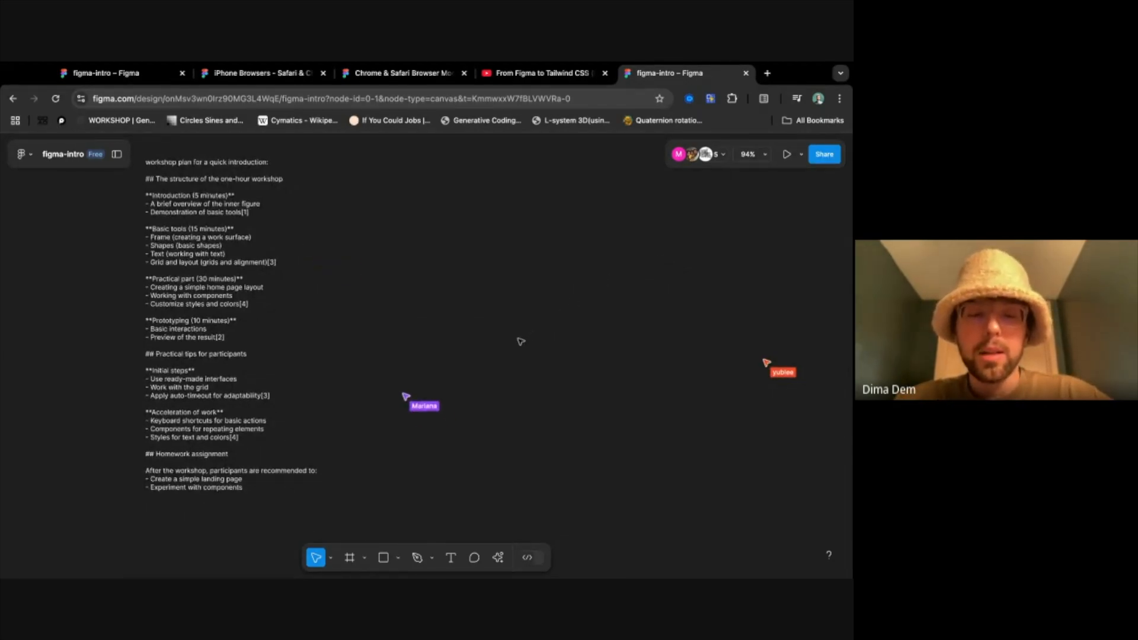
key(f)
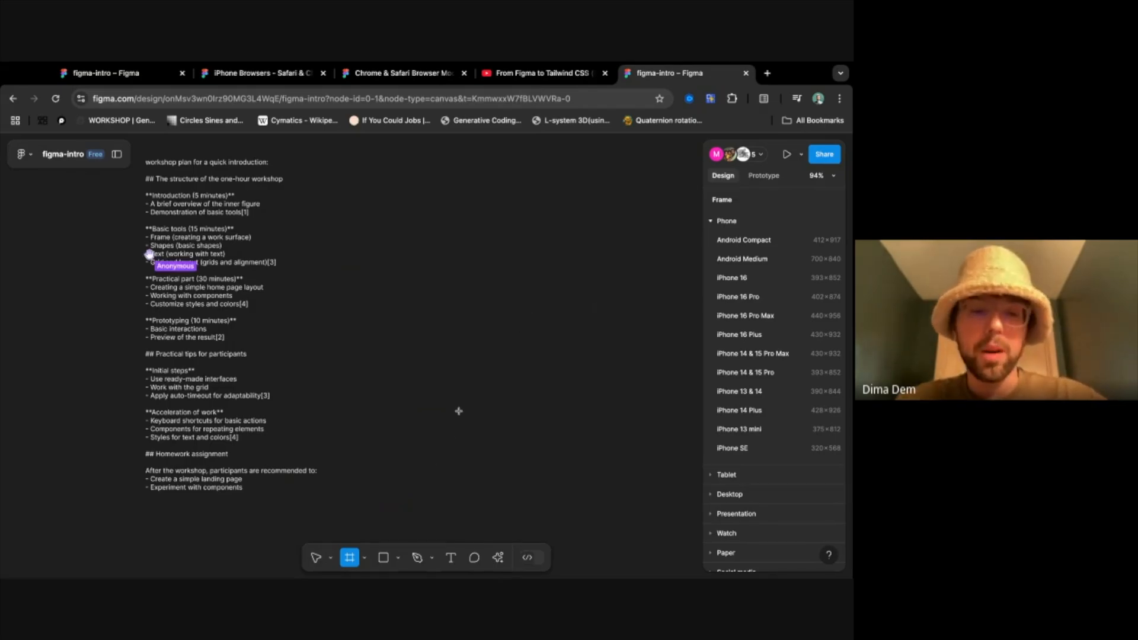
click(315, 559)
click(350, 558)
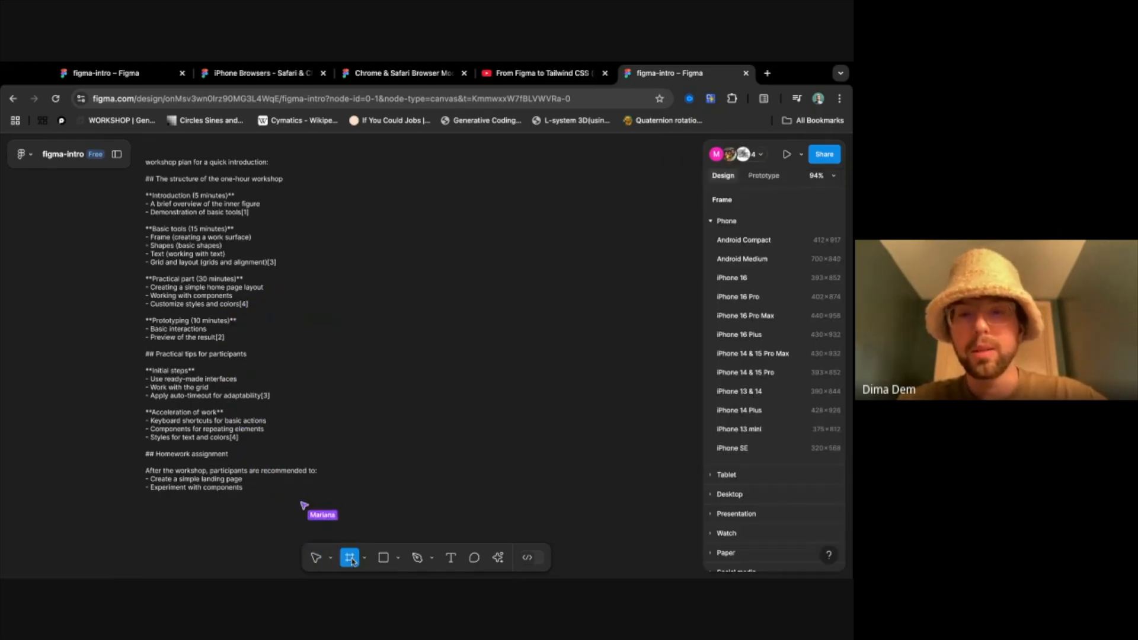
scroll(754, 499, down, 2)
scroll(753, 497, up, 2)
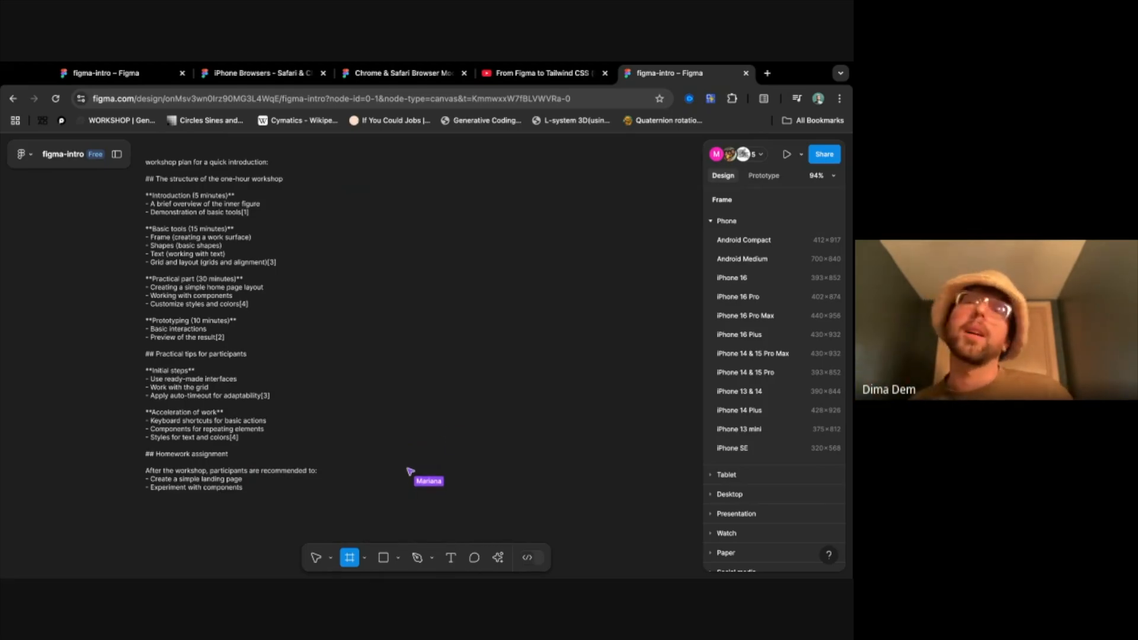
click(719, 475)
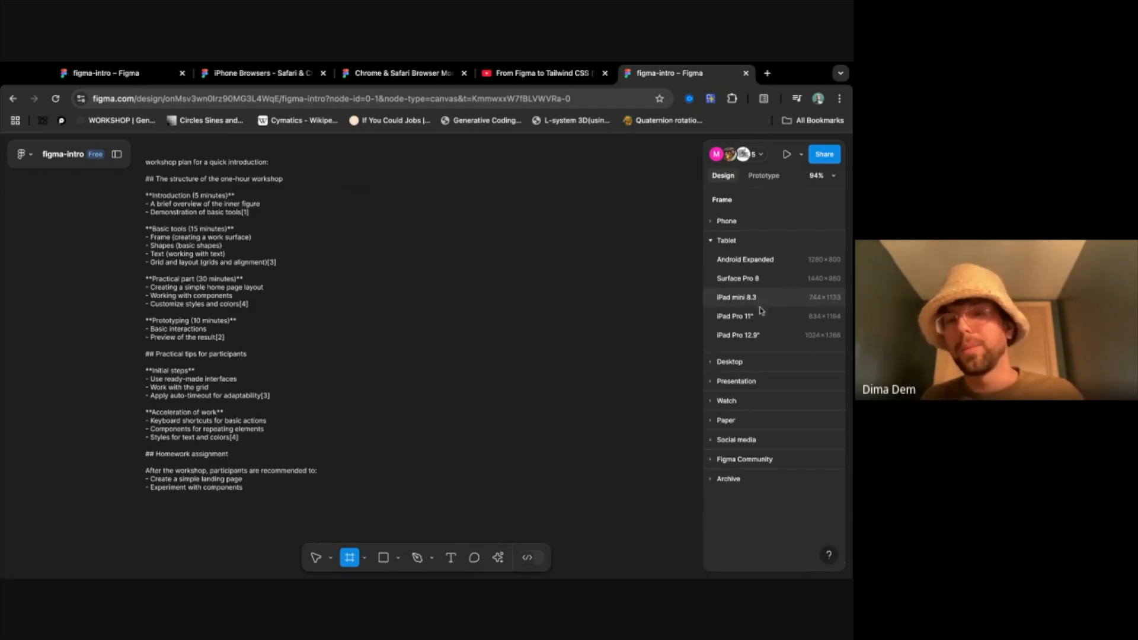
click(717, 361)
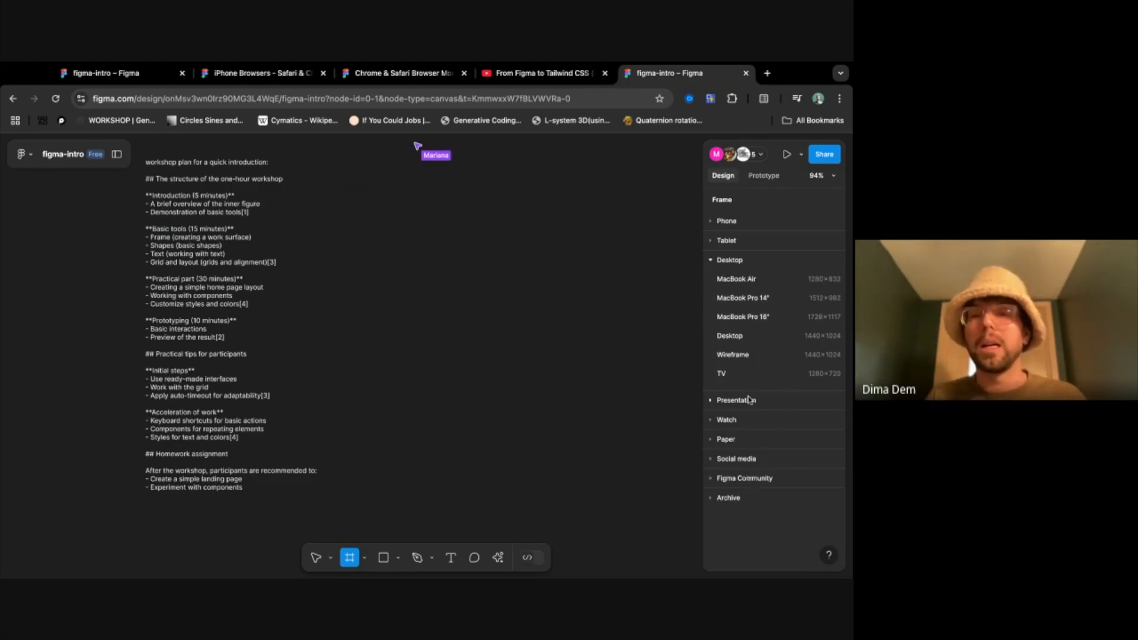
click(742, 460)
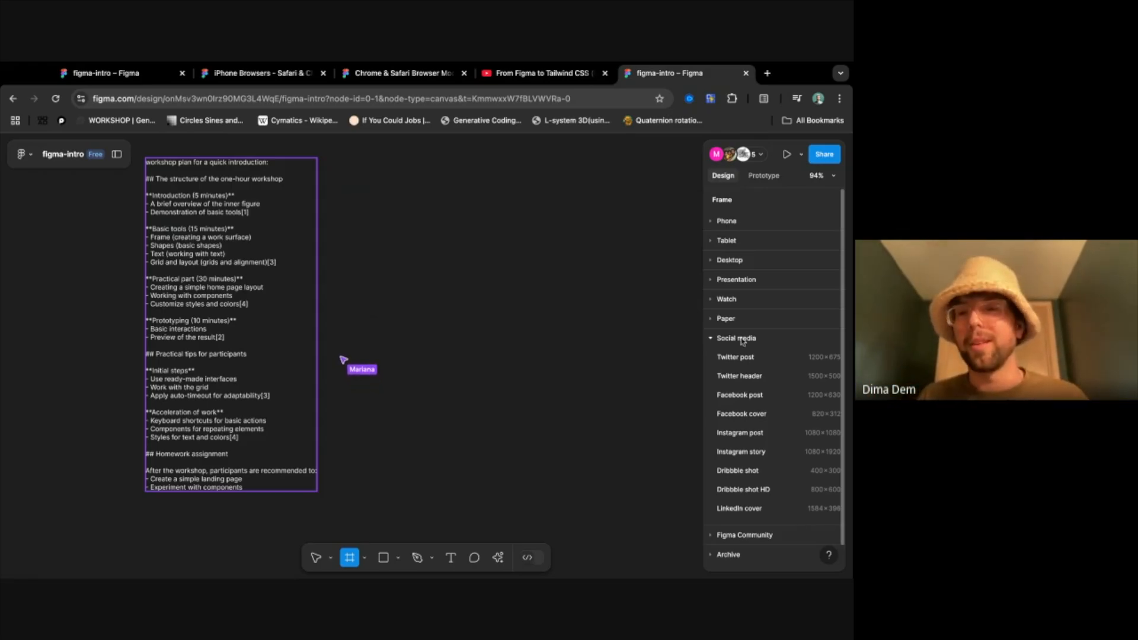
- Add a frame with the iPhone 16 preset and move it clear of the workshop plan text, to about X -43, Y -480
click(733, 225)
click(728, 281)
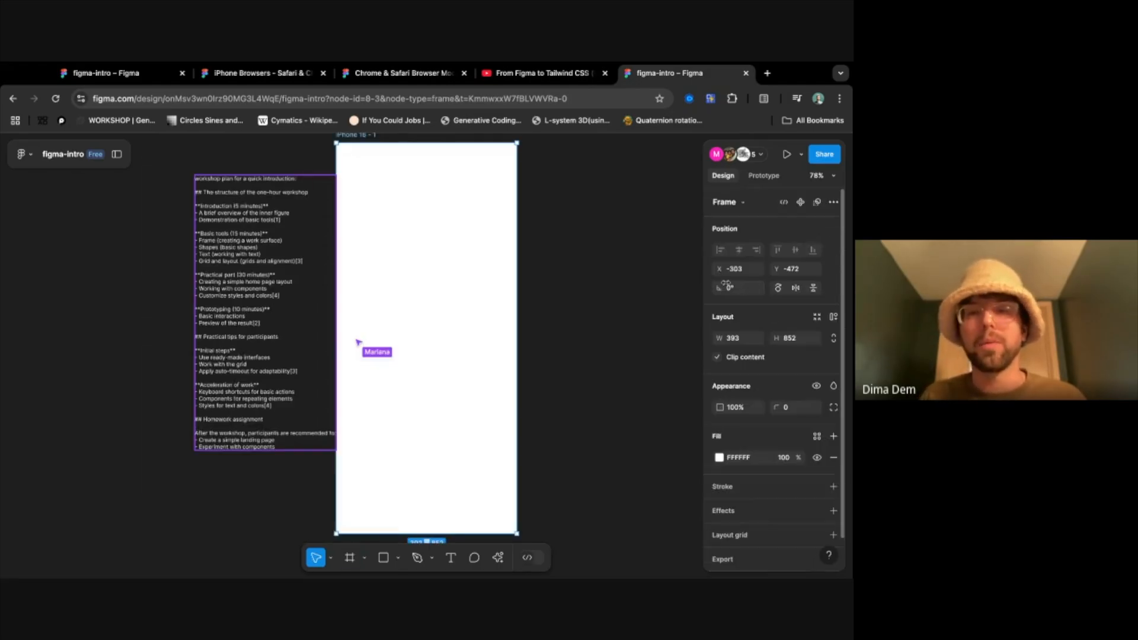
drag(421, 270, 540, 272)
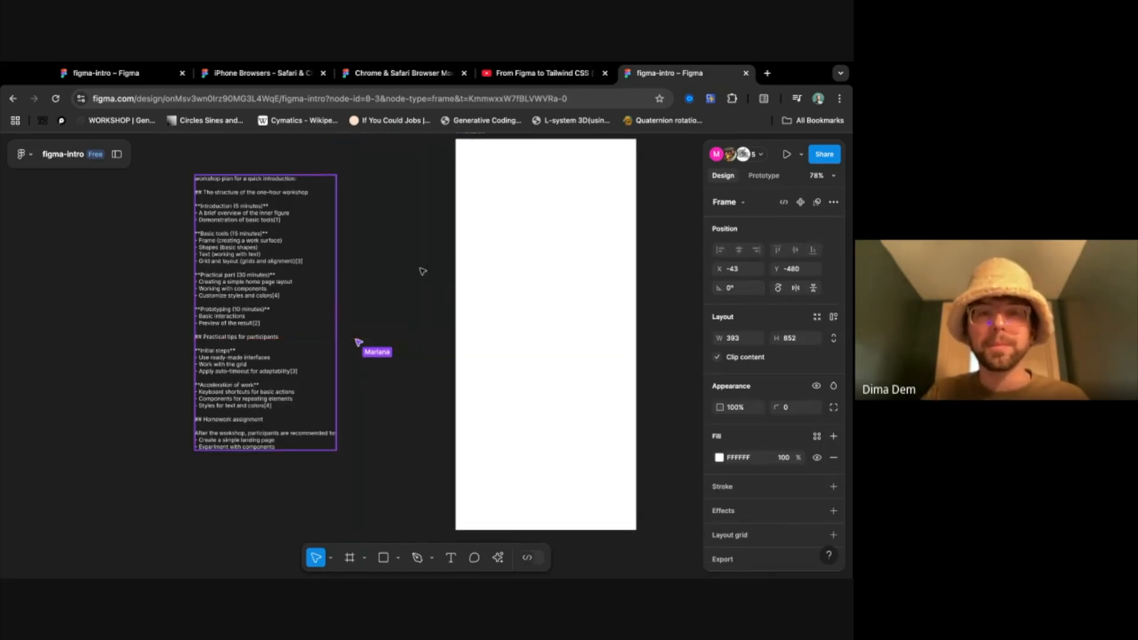
- Rename the iPhone 16 frame as main-section
scroll(540, 275, up, 2)
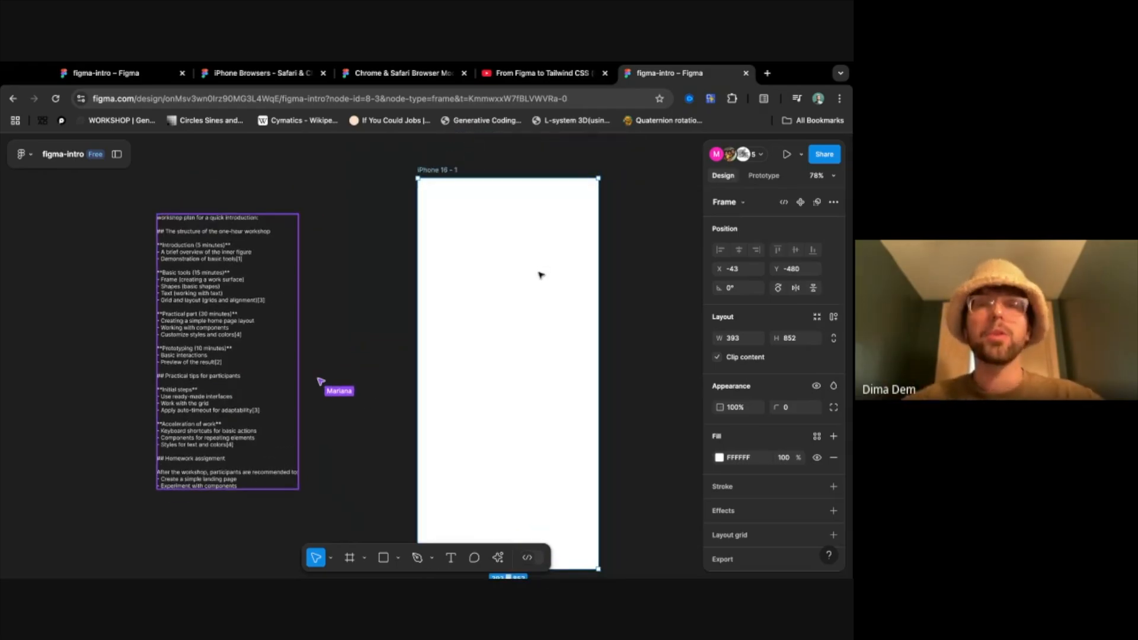
scroll(540, 275, down, 1)
scroll(540, 275, right, 1)
scroll(540, 274, down, 1)
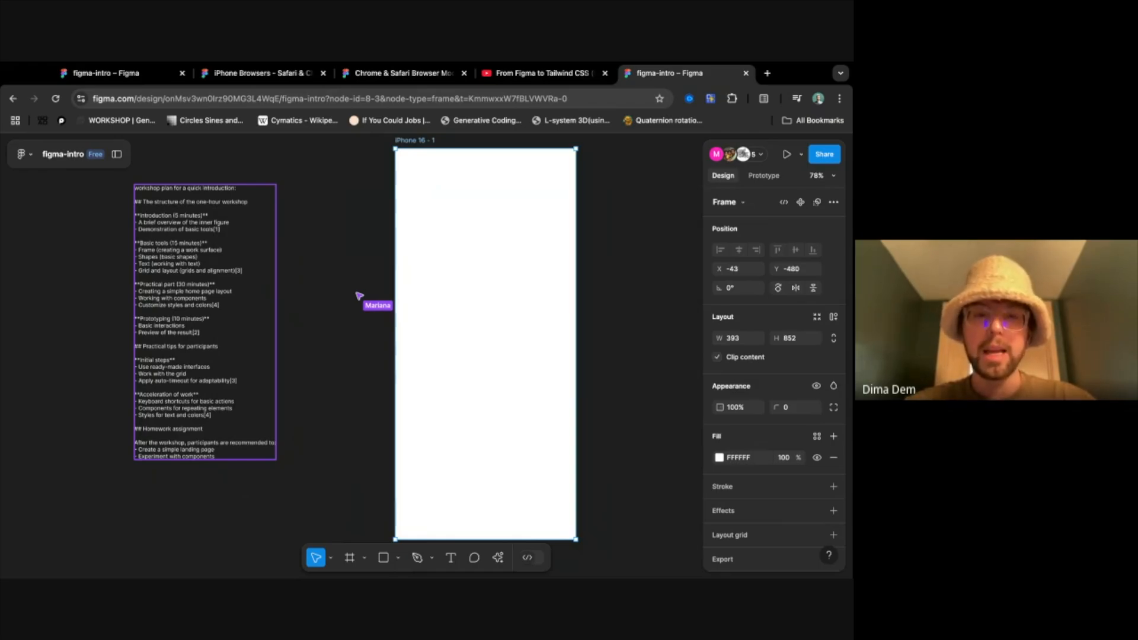
scroll(538, 271, down, 5)
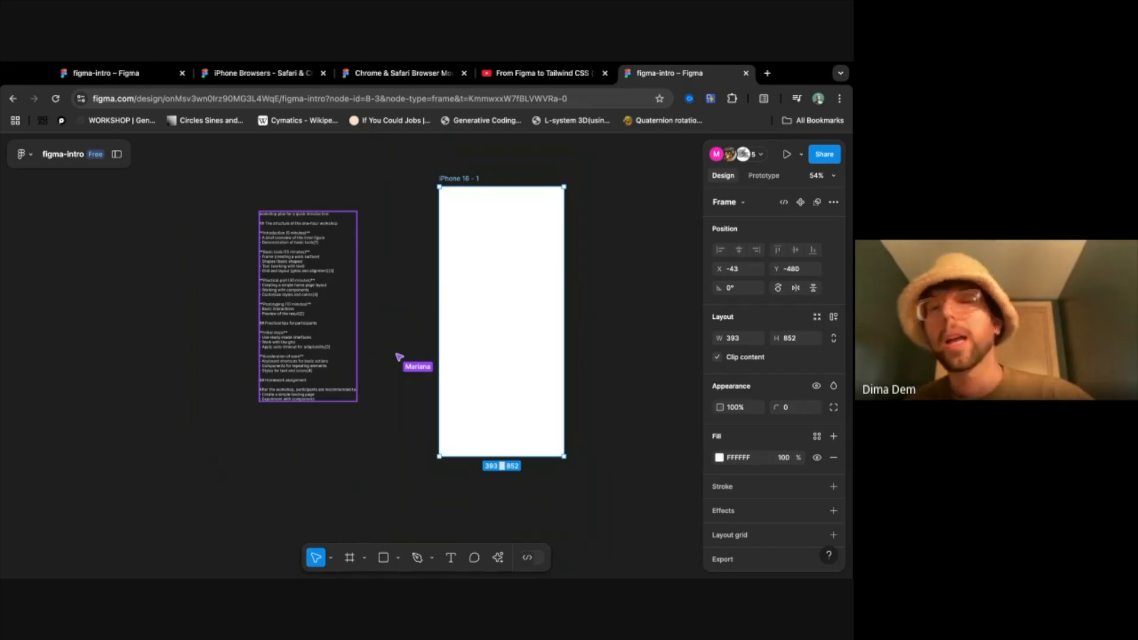
scroll(512, 262, down, 4)
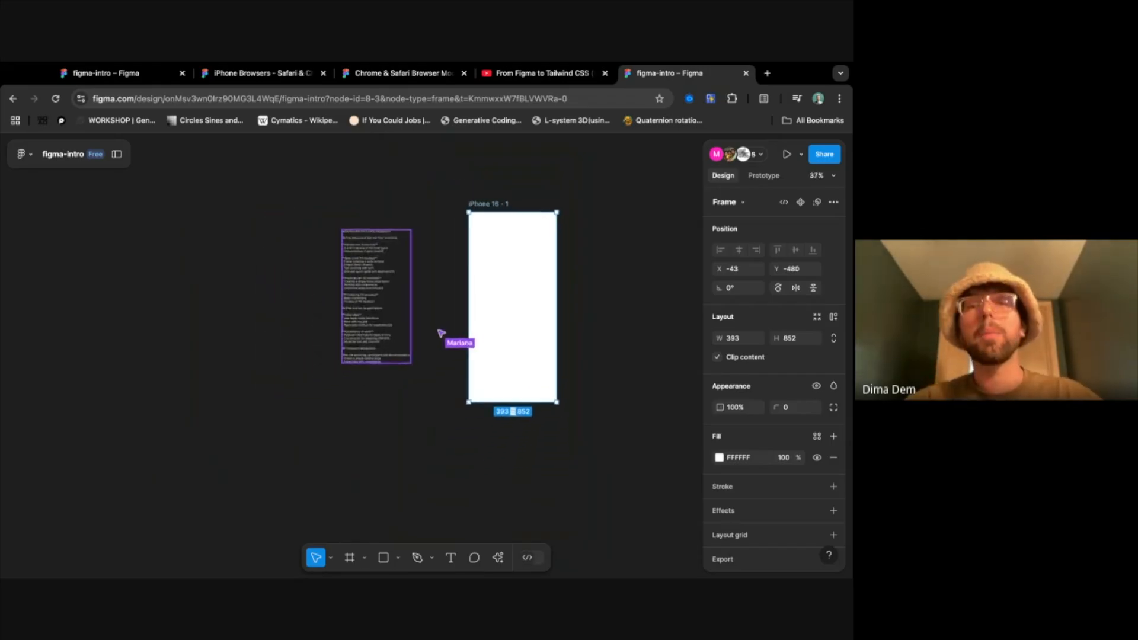
scroll(513, 249, up, 3)
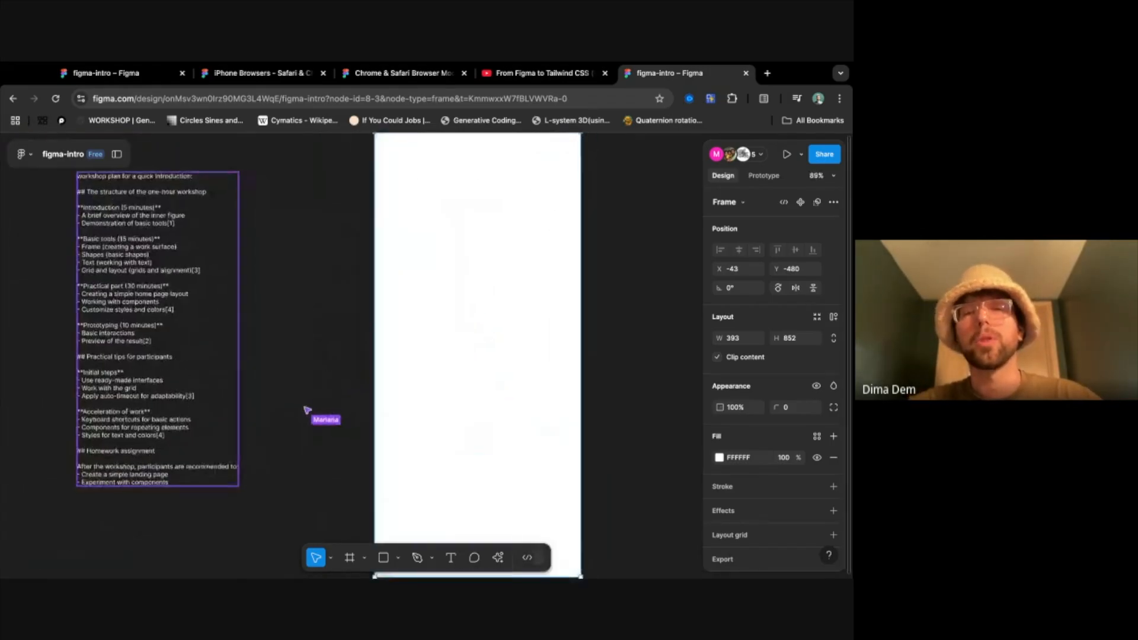
scroll(541, 274, up, 3)
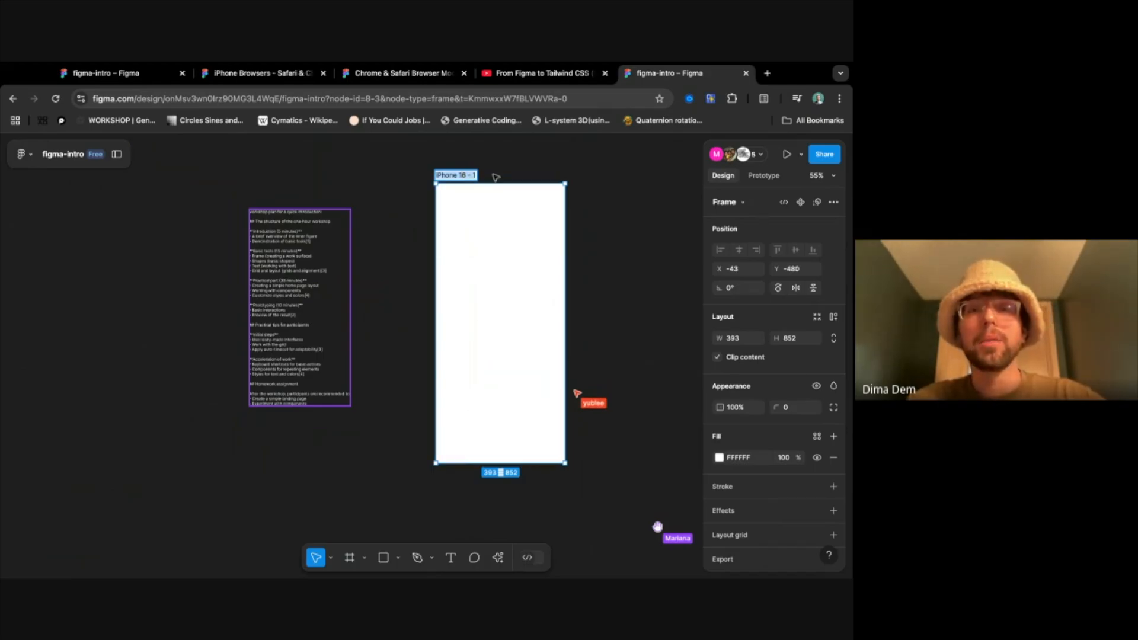
text(main-section)
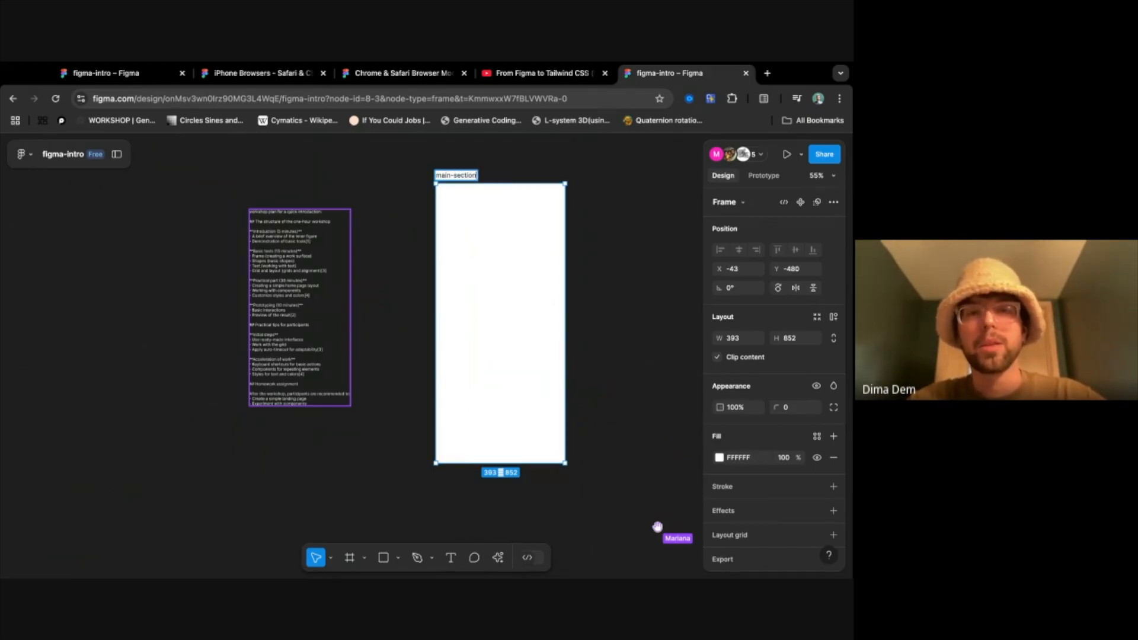
key(Return)
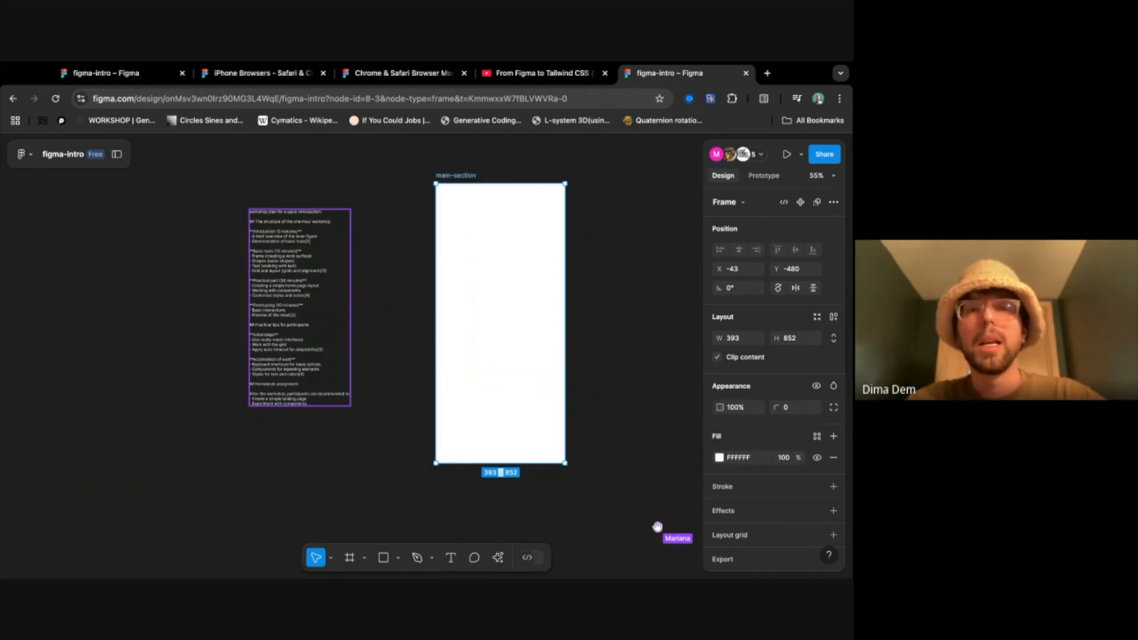
- Select the main-section frame and look through its design properties, from position and layout to export
click(578, 272)
click(511, 253)
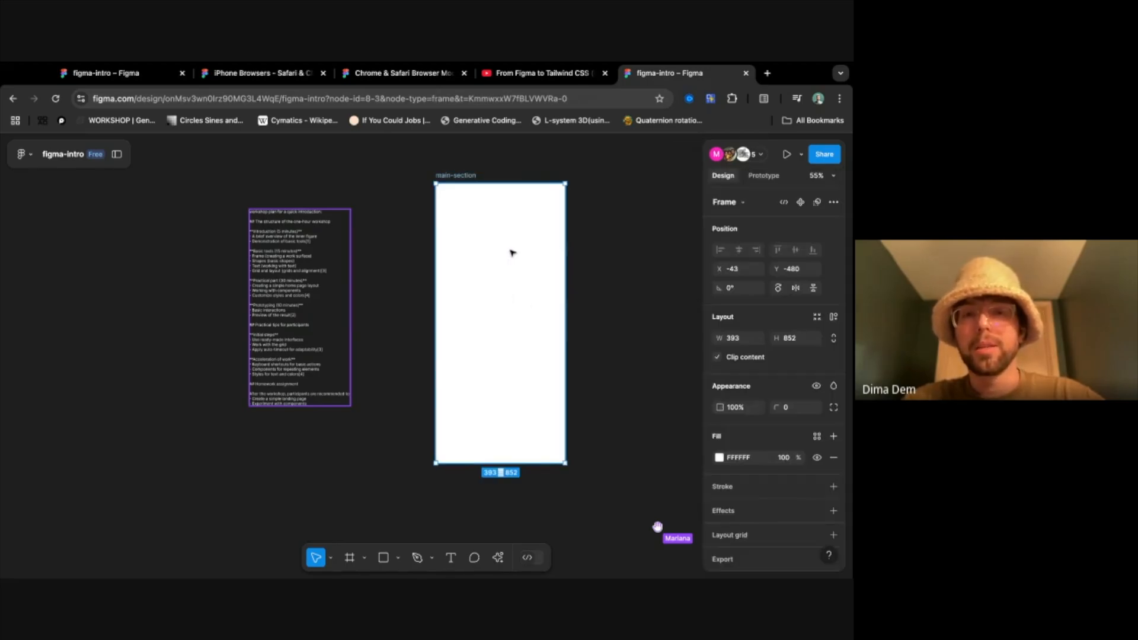
scroll(775, 310, down, 1)
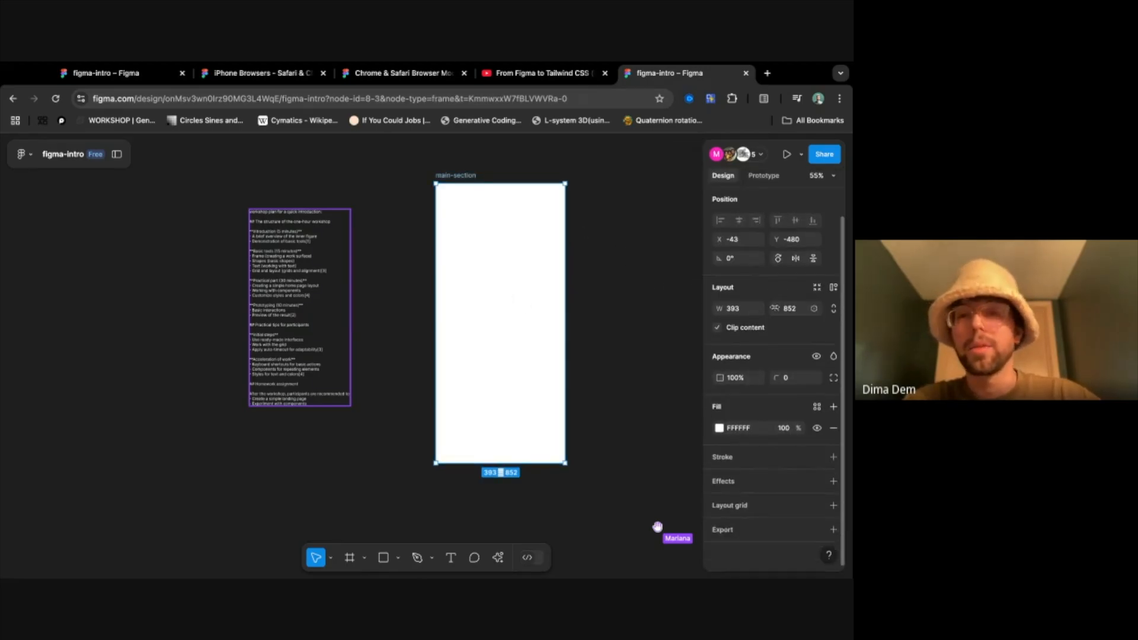
scroll(772, 350, up, 1)
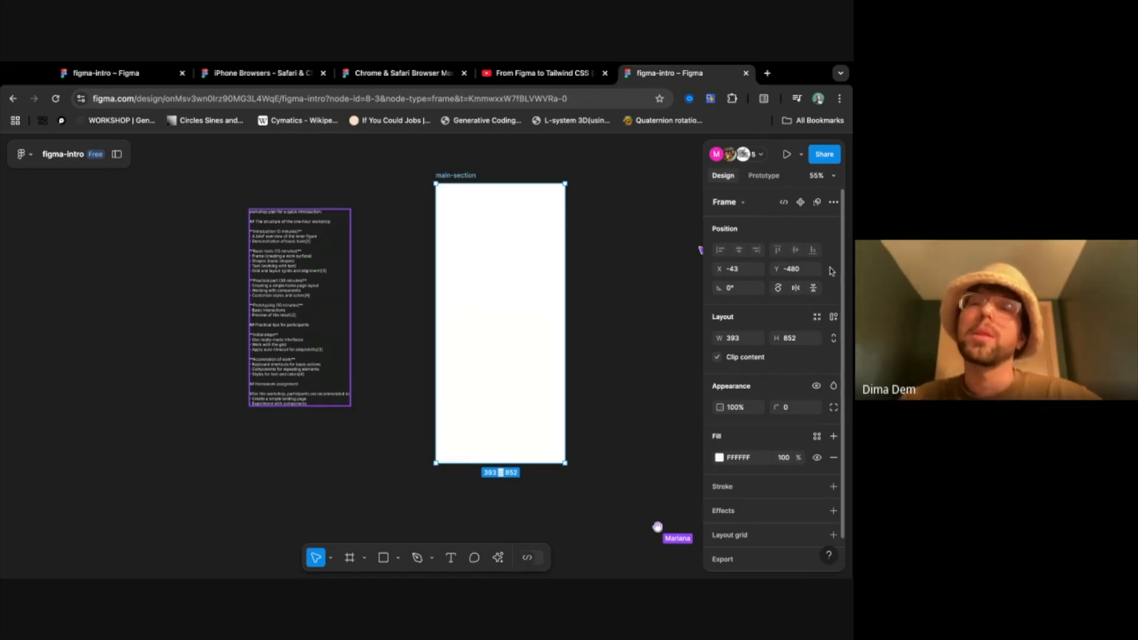
scroll(831, 271, down, 1)
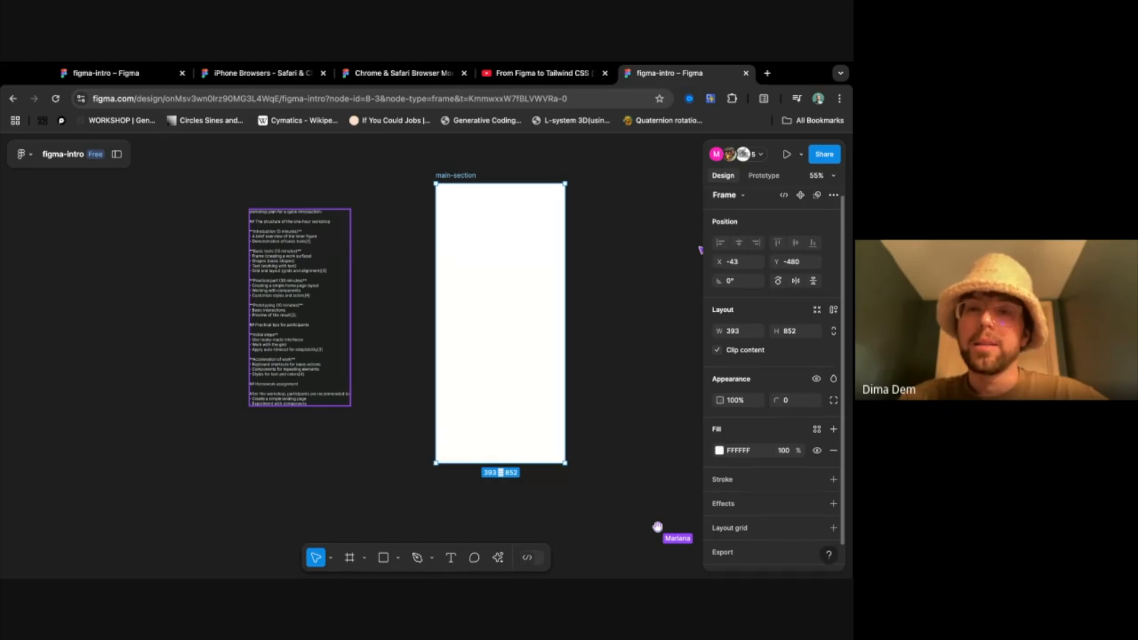
scroll(778, 377, up, 1)
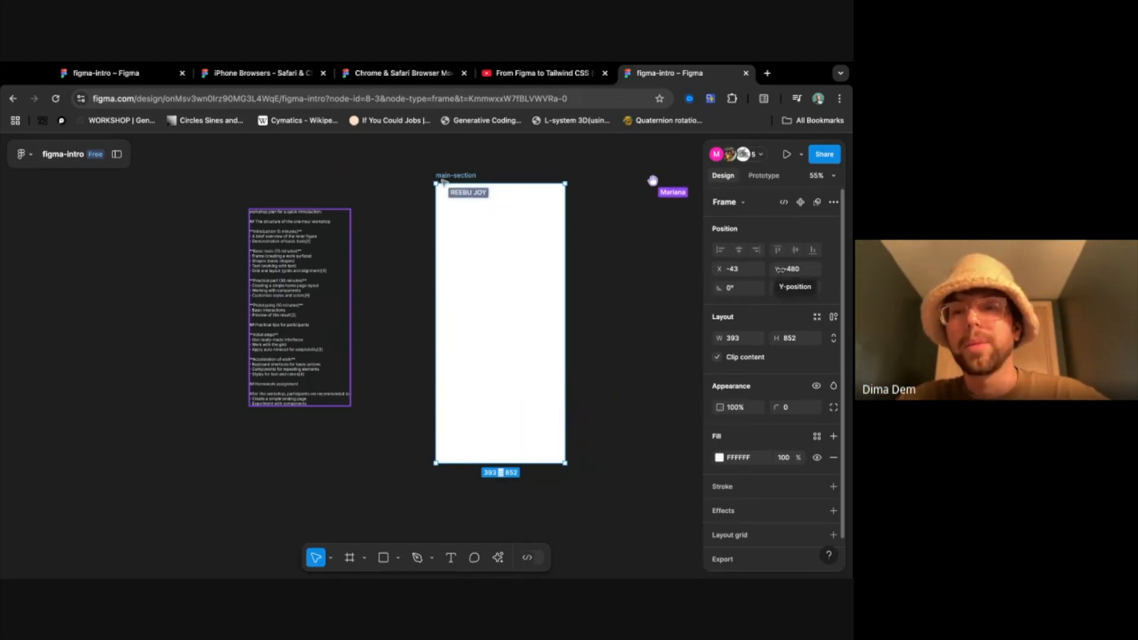
- Set the main-section frame's X and Y position to 0
click(745, 270)
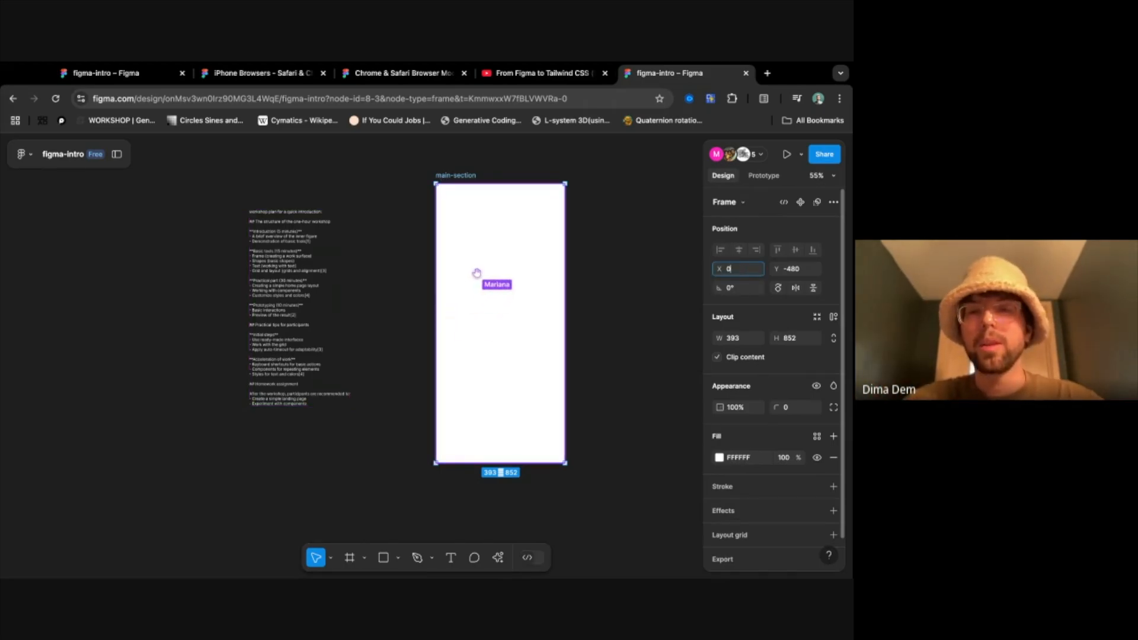
key(Tab)
text(0)
key(Tab)
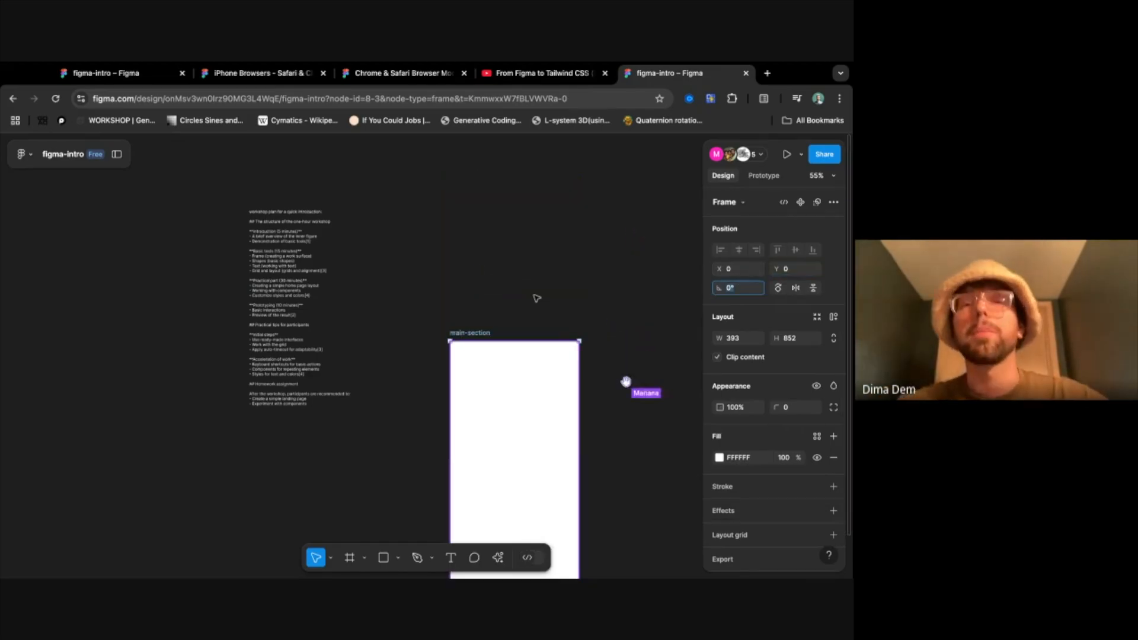
- Point out the main-section frame's X and Y values, try a freehand rotation and reset the rotation to 0°
scroll(646, 356, down, 3)
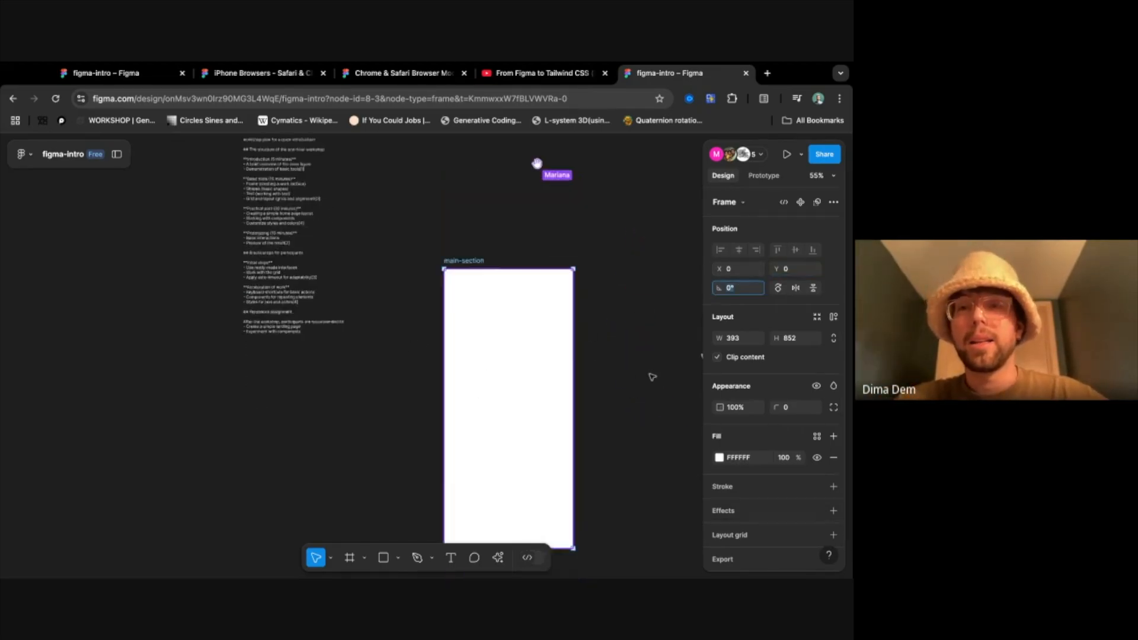
click(755, 271)
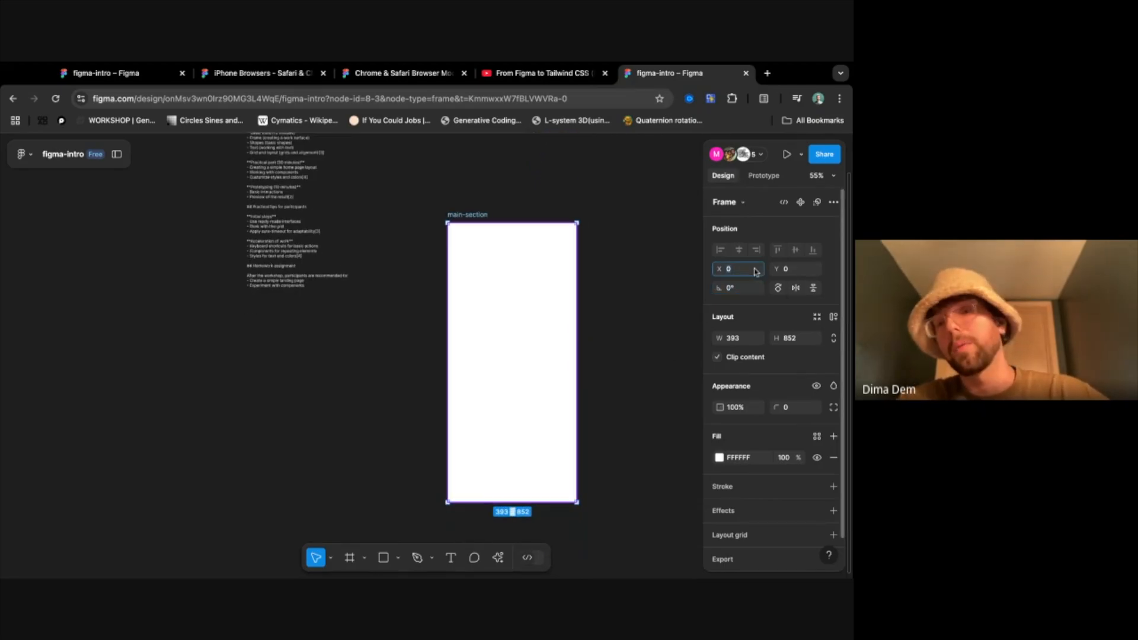
click(791, 271)
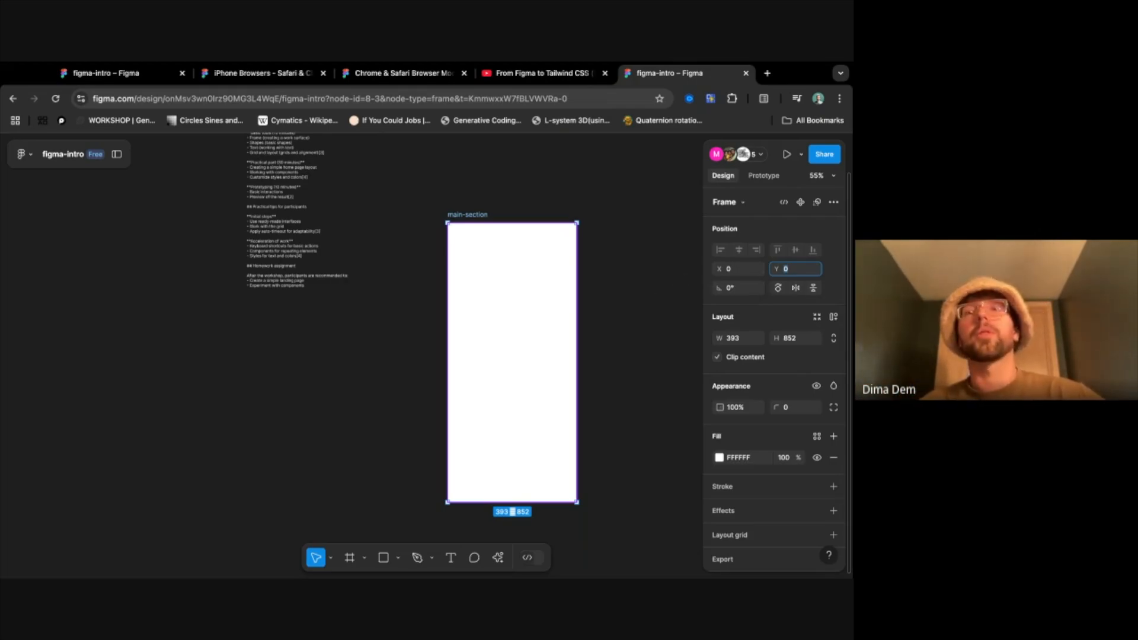
click(735, 290)
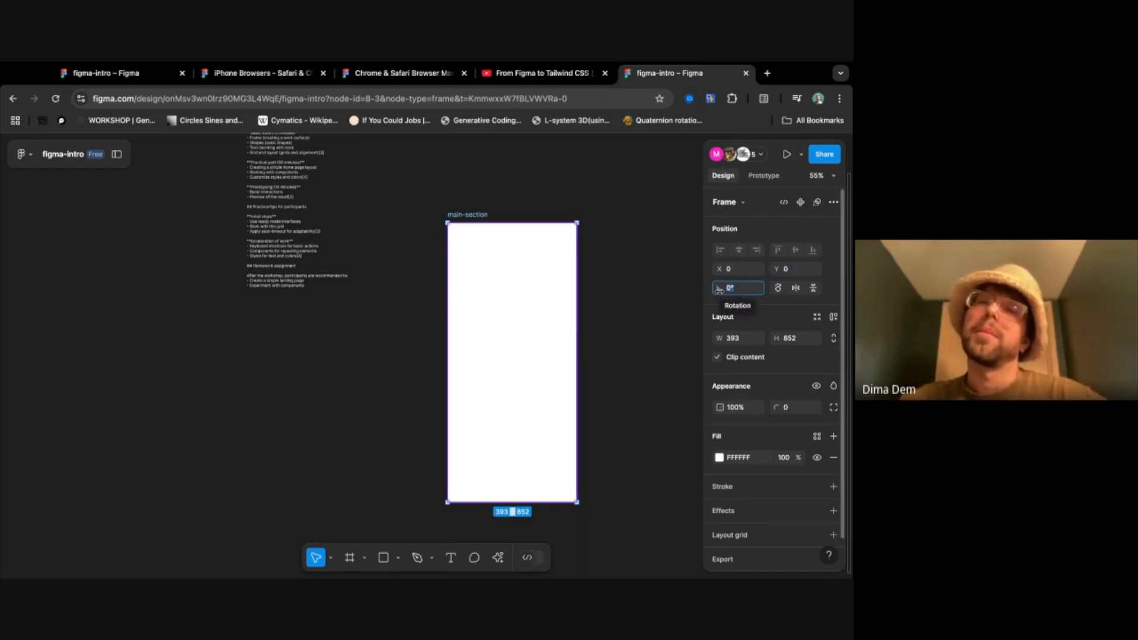
drag(718, 289, 642, 294)
text(0)
key(Return)
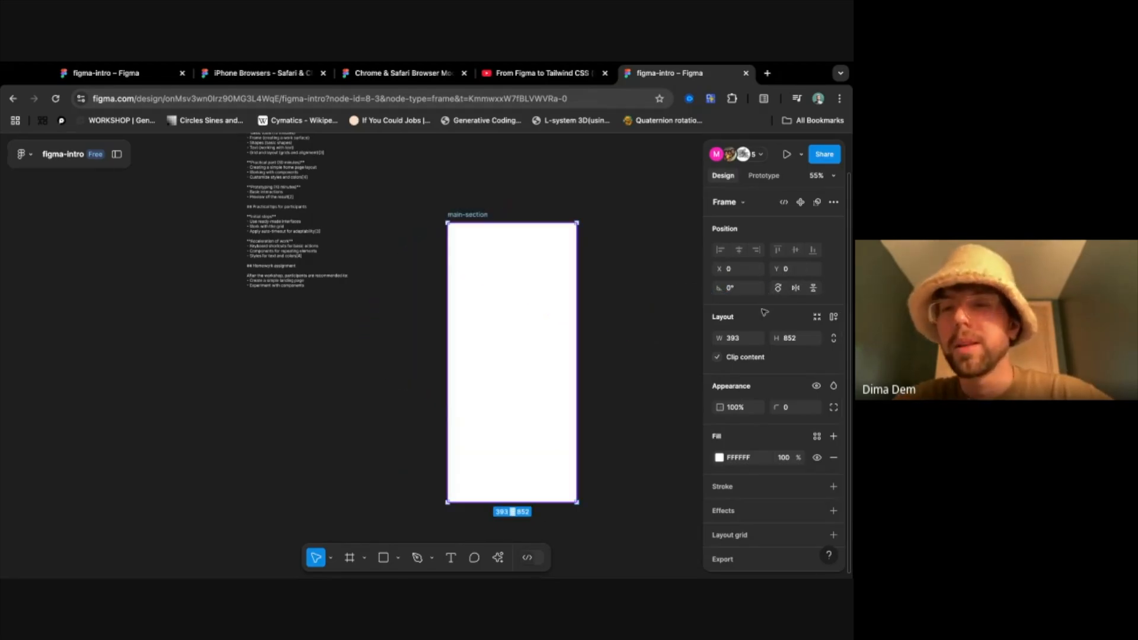
- Rotate the main-section frame in 90° steps until it is upright again, and flip it horizontally twice
click(780, 290)
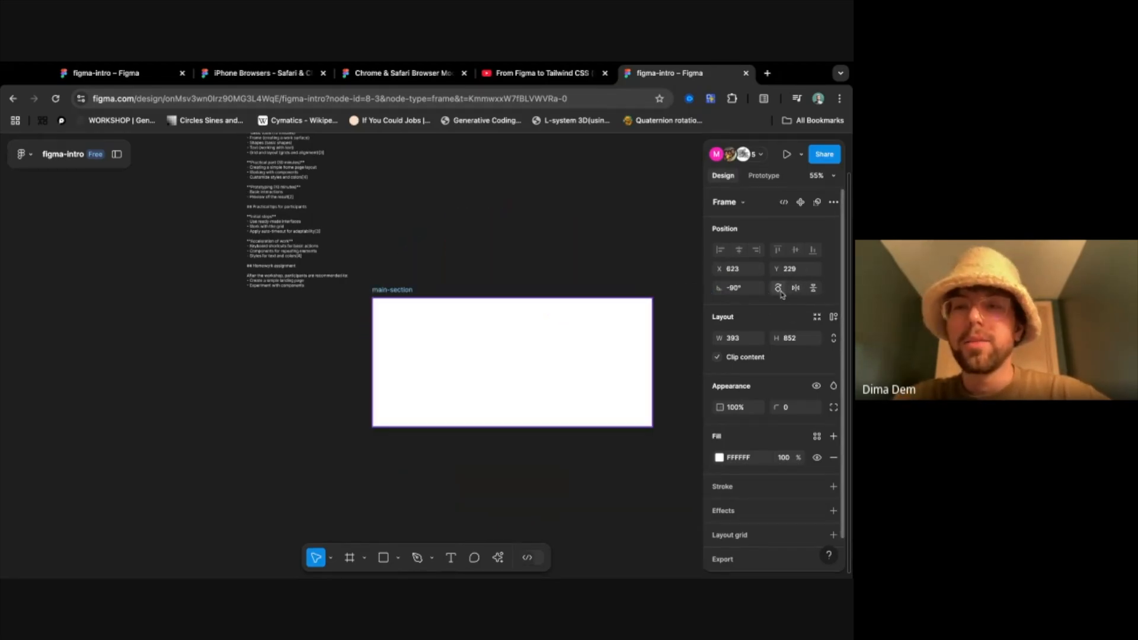
click(779, 291)
click(780, 291)
click(779, 291)
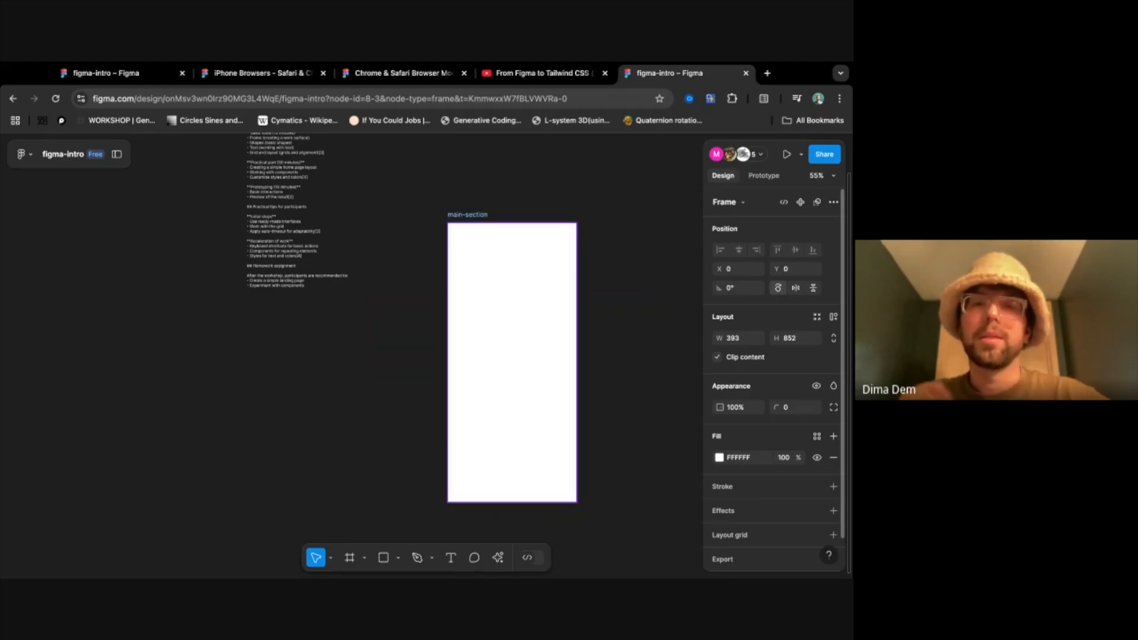
click(796, 293)
click(797, 293)
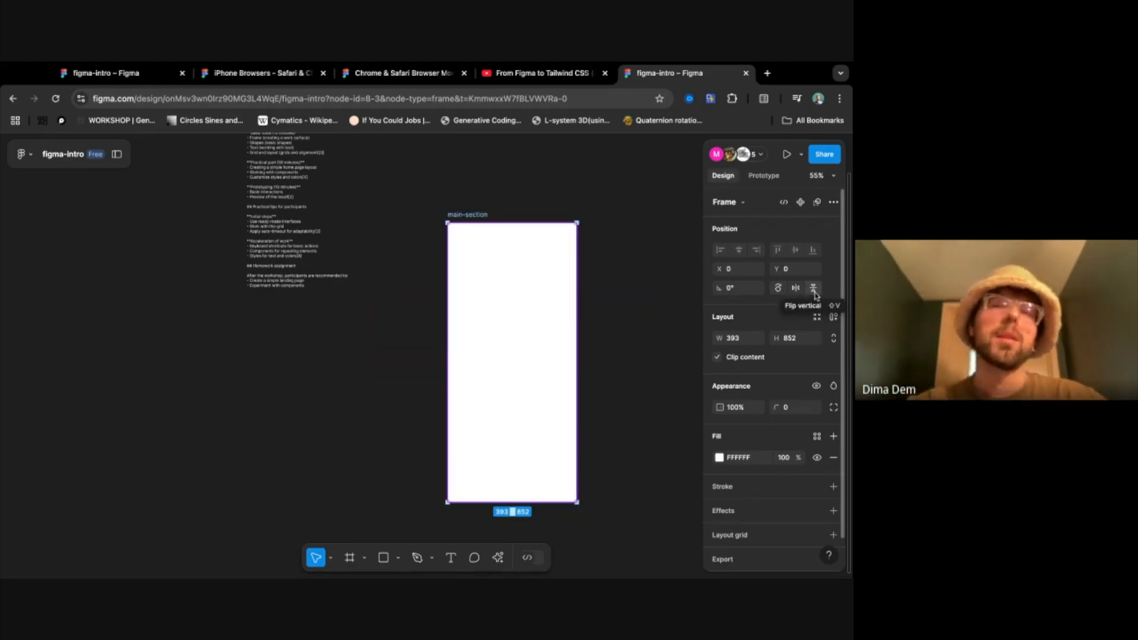
- Try narrowing the main-section frame to a width of about 278, and undo the resize
scroll(788, 378, down, 1)
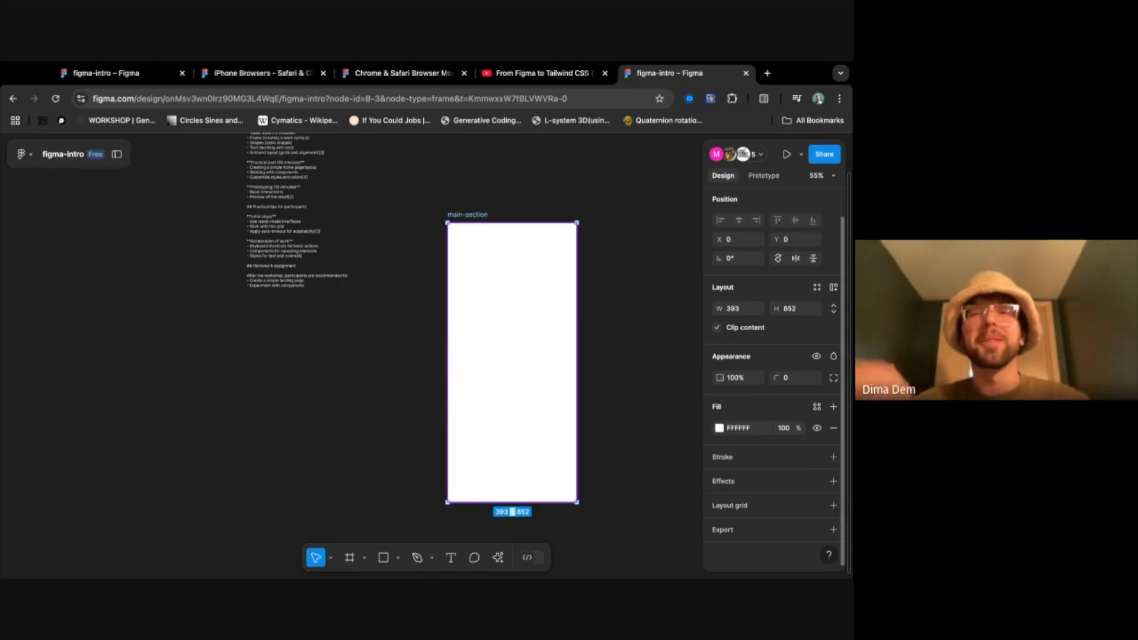
scroll(564, 318, up, 3)
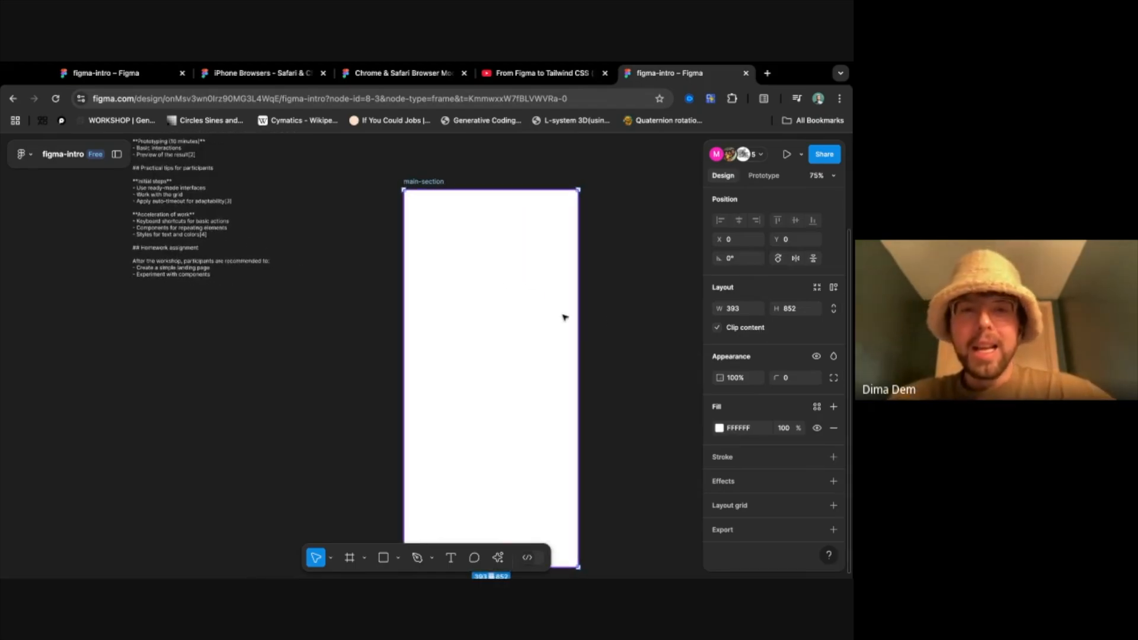
scroll(565, 318, down, 1)
scroll(565, 318, right, 1)
scroll(565, 318, down, 2)
scroll(655, 325, up, 1)
scroll(656, 325, right, 1)
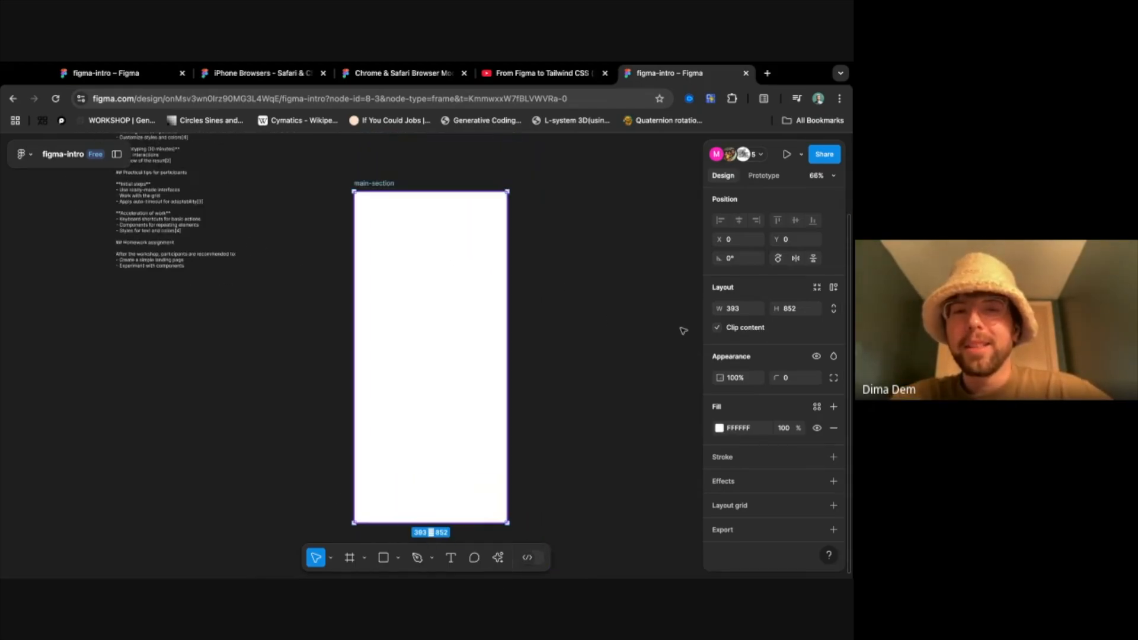
drag(509, 303, 462, 303)
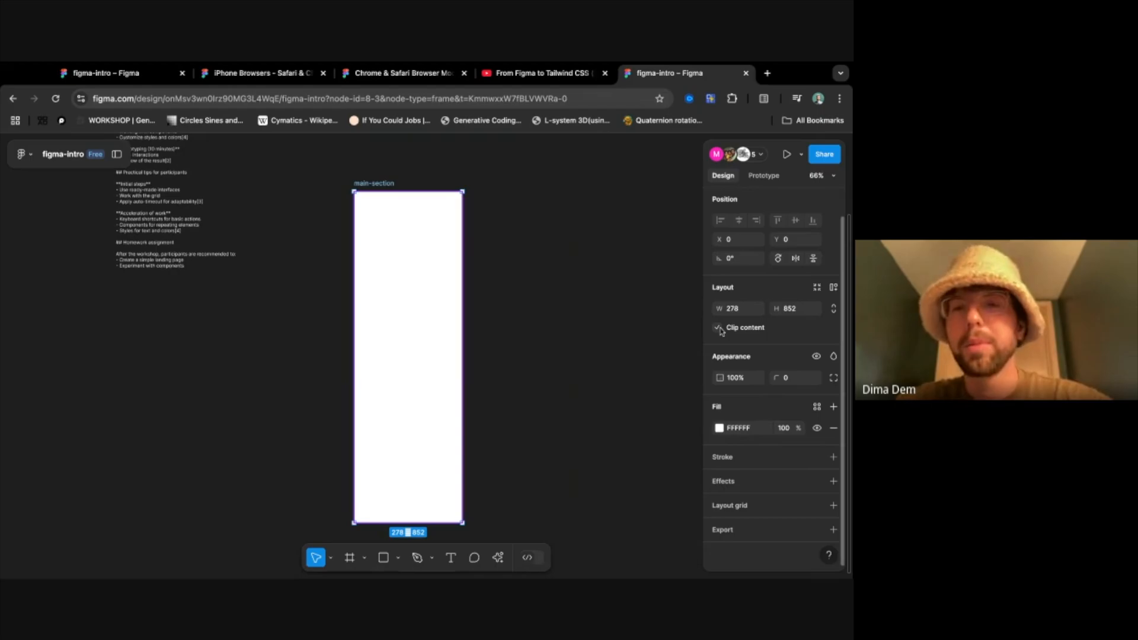
key(super+z)
- Set the main-section frame's width to 390
click(737, 310)
text(390)
key(Return)
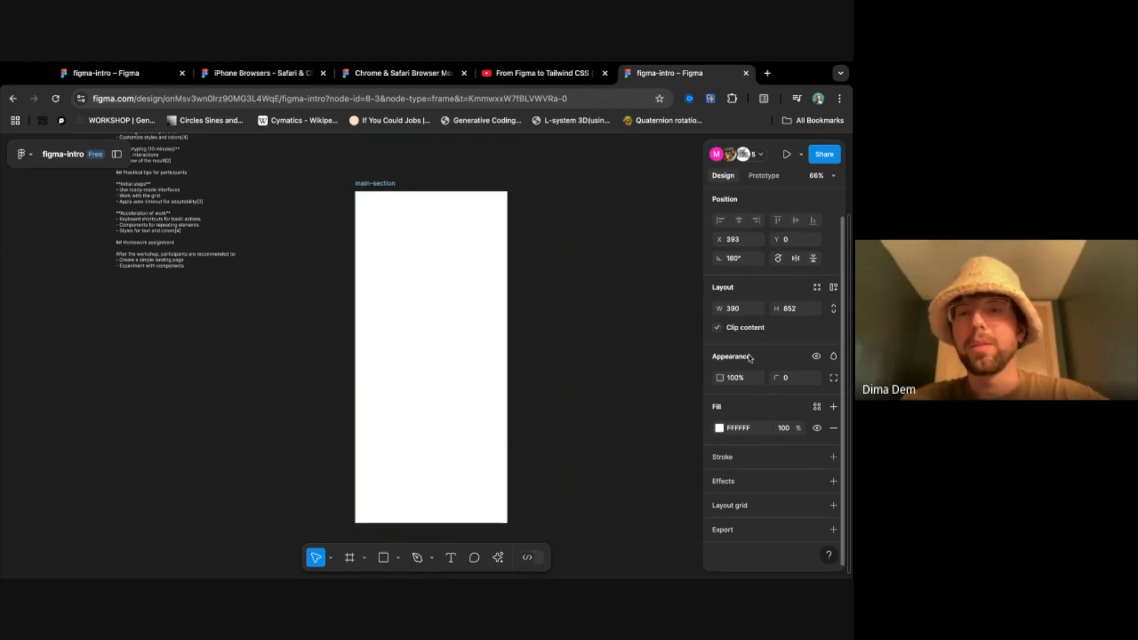
- Reset the main-section frame's rotation to 0° and its X and Y position to 0
click(741, 256)
text(0)
key(Return)
click(738, 240)
text(0)
key(Tab)
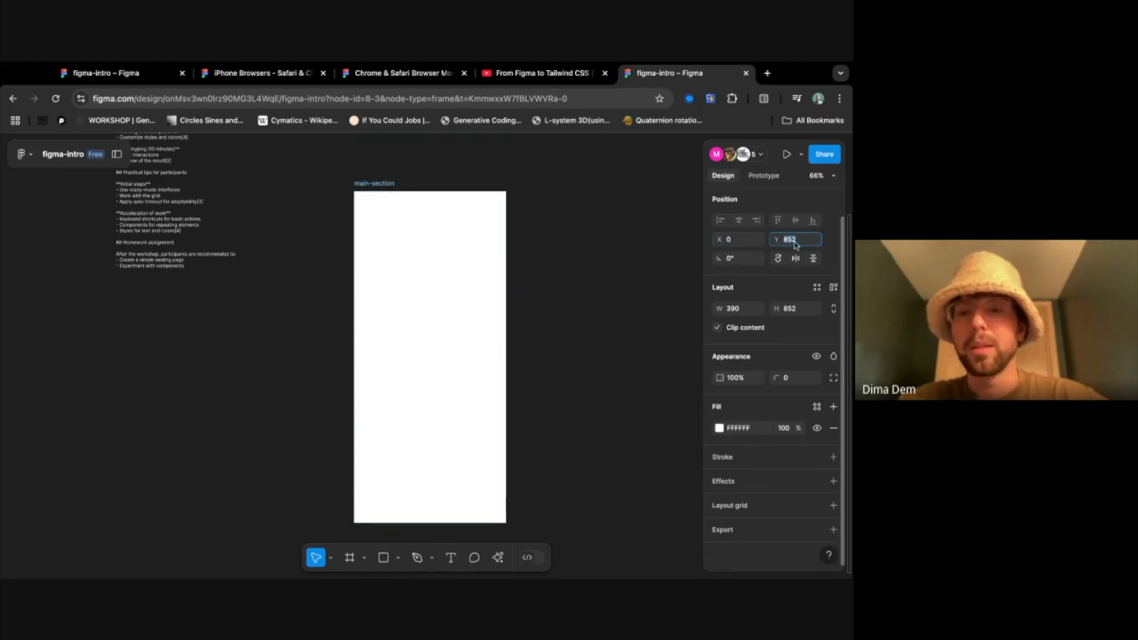
text(0)
key(Return)
- Try out the main-section frame's appearance values and set its corner radius to 40
scroll(618, 245, up, 5)
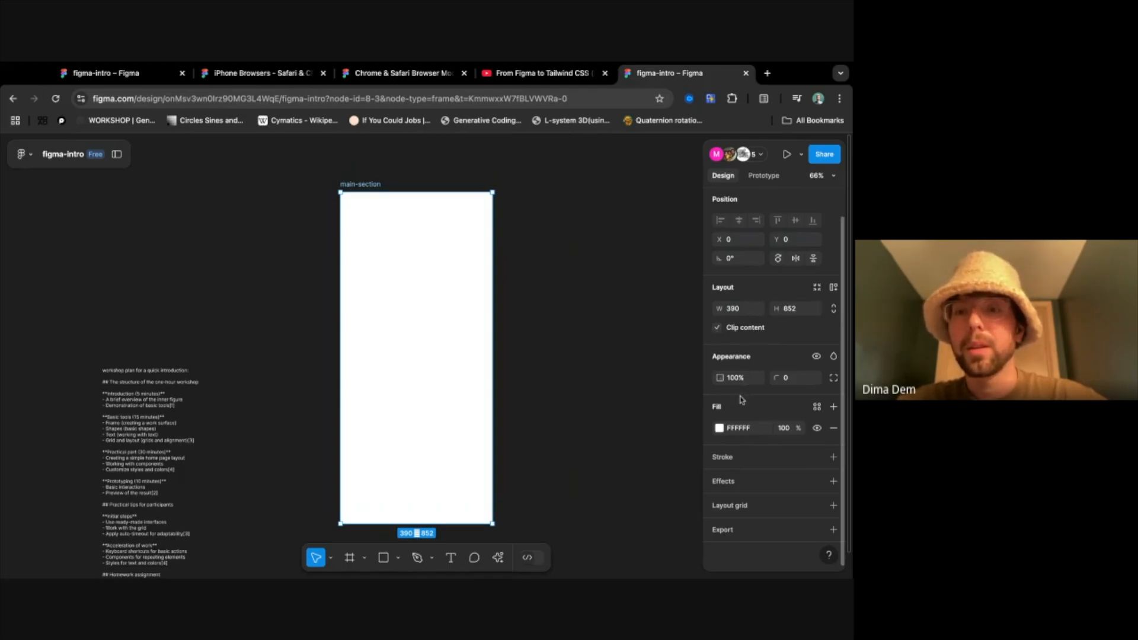
drag(719, 378, 778, 362)
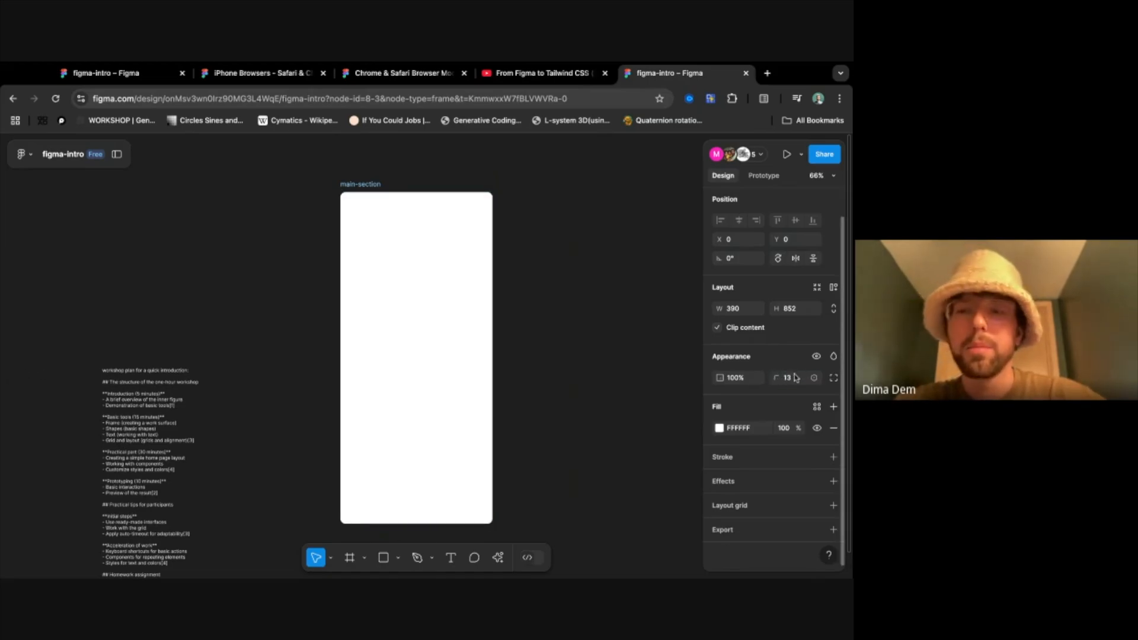
click(796, 377)
text(40)
key(Return)
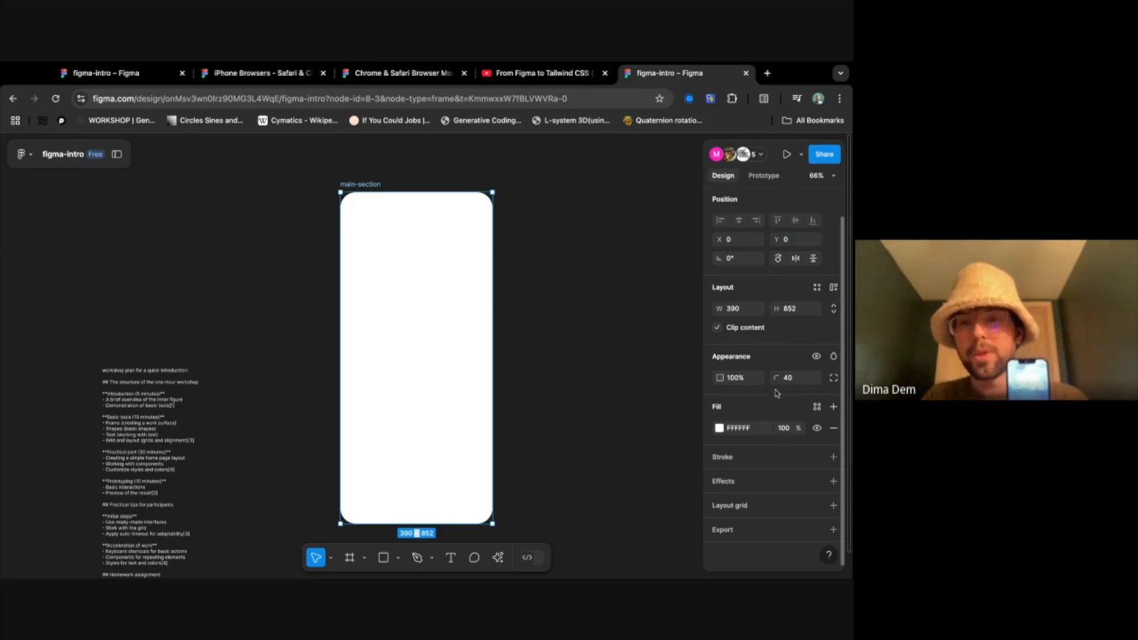
mouse_move(776, 378)
mouse_down()
mouse_move(686, 363)
mouse_move(540, 365)
mouse_move(761, 370)
mouse_up()
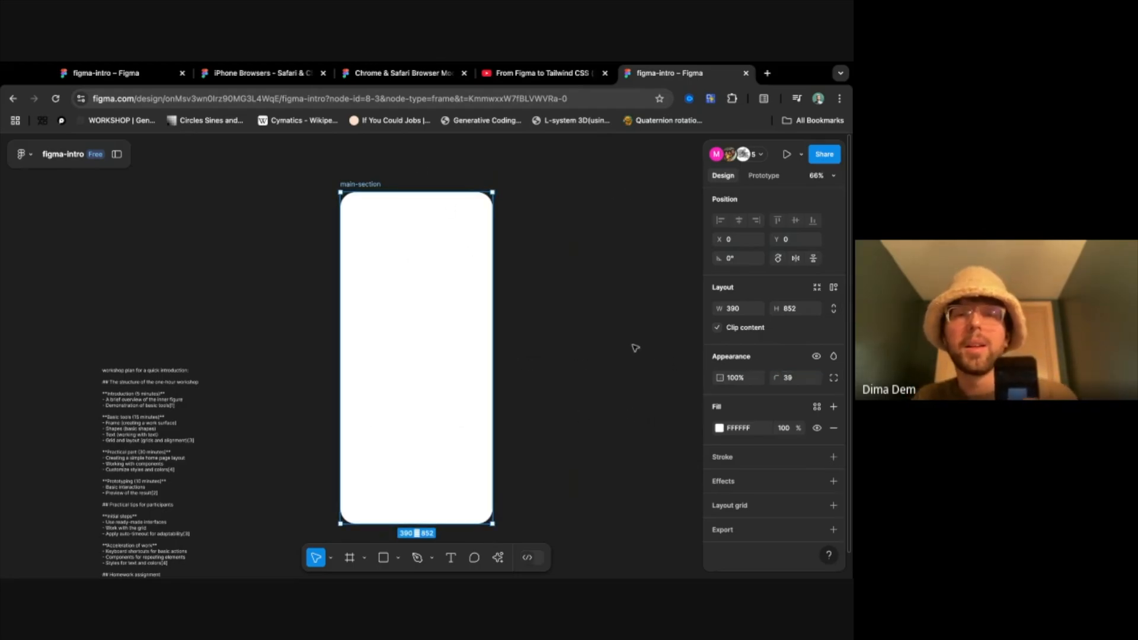
text(40)
key(Return)
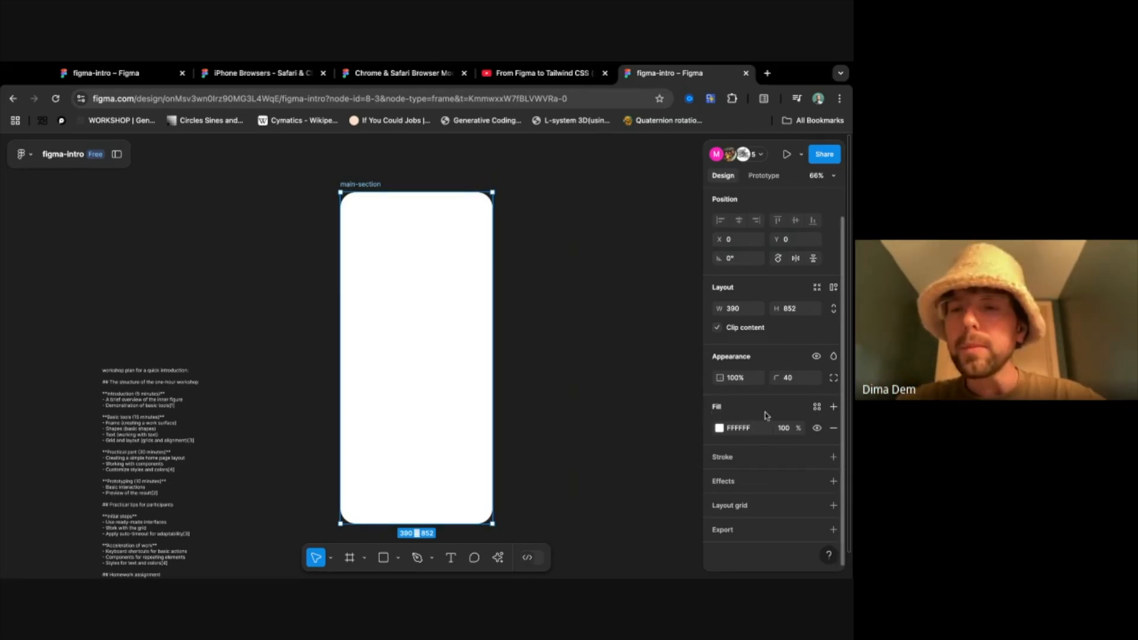
- Try a red F70000 fill on the main-section frame and undo the colour change
click(722, 429)
drag(684, 359, 702, 284)
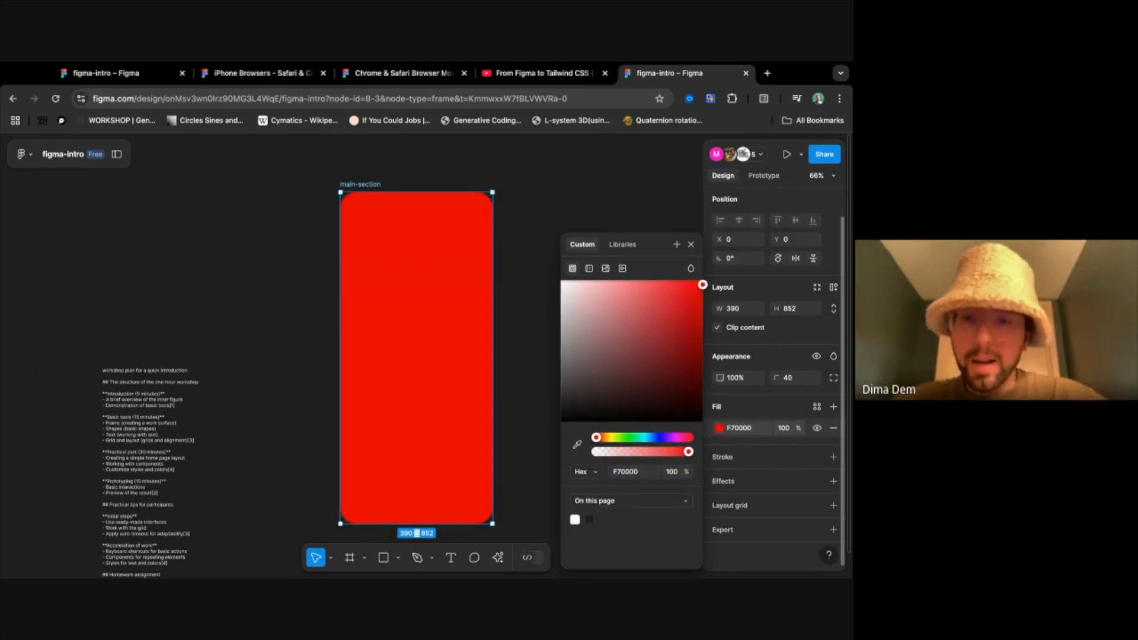
key(super+z)
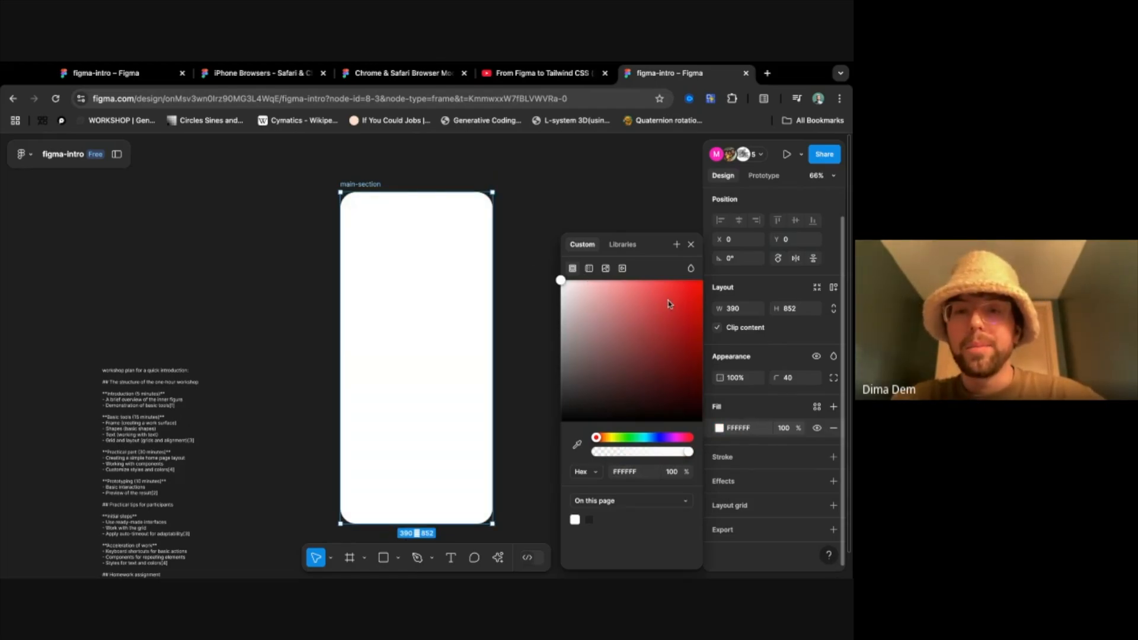
- Look at the gradient types, and try linear gradient, image and video fills on the main-section frame
click(590, 270)
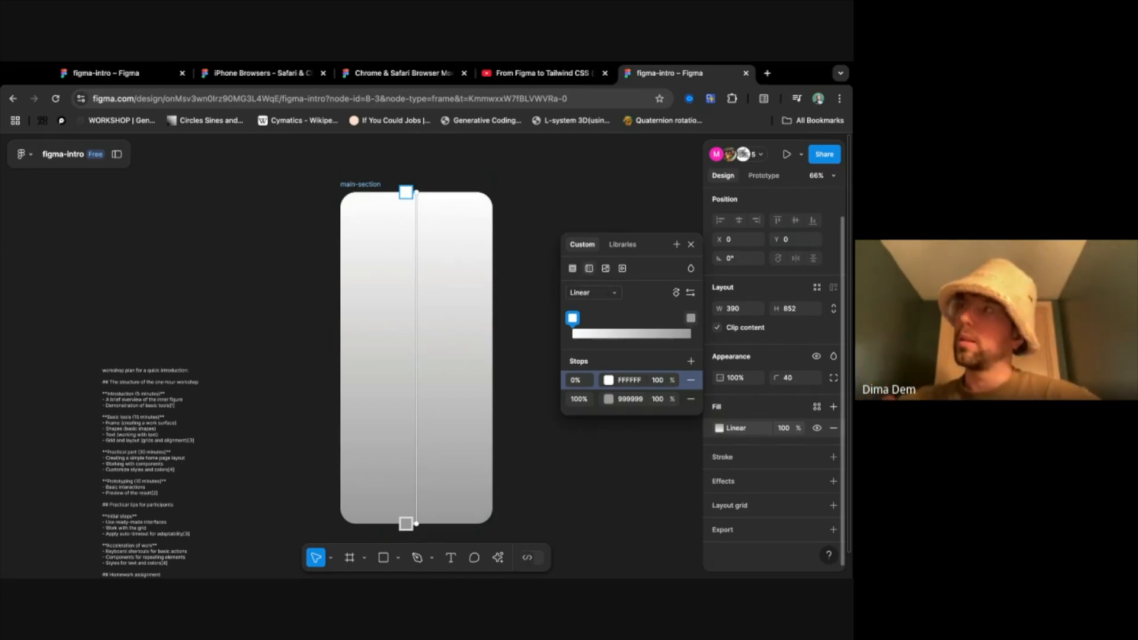
click(599, 293)
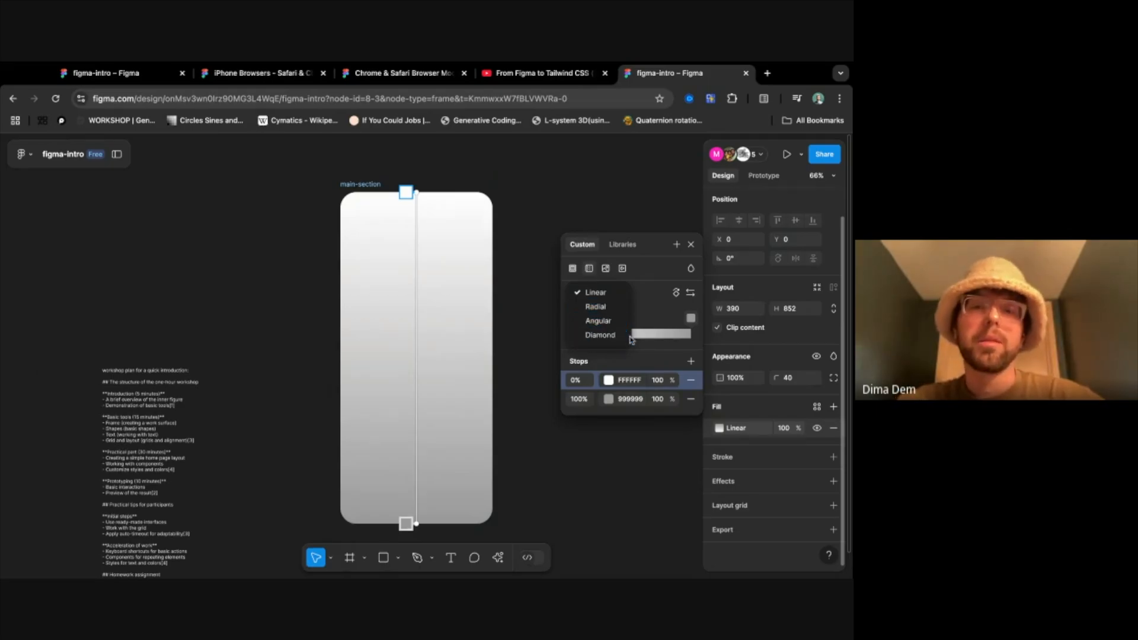
click(647, 299)
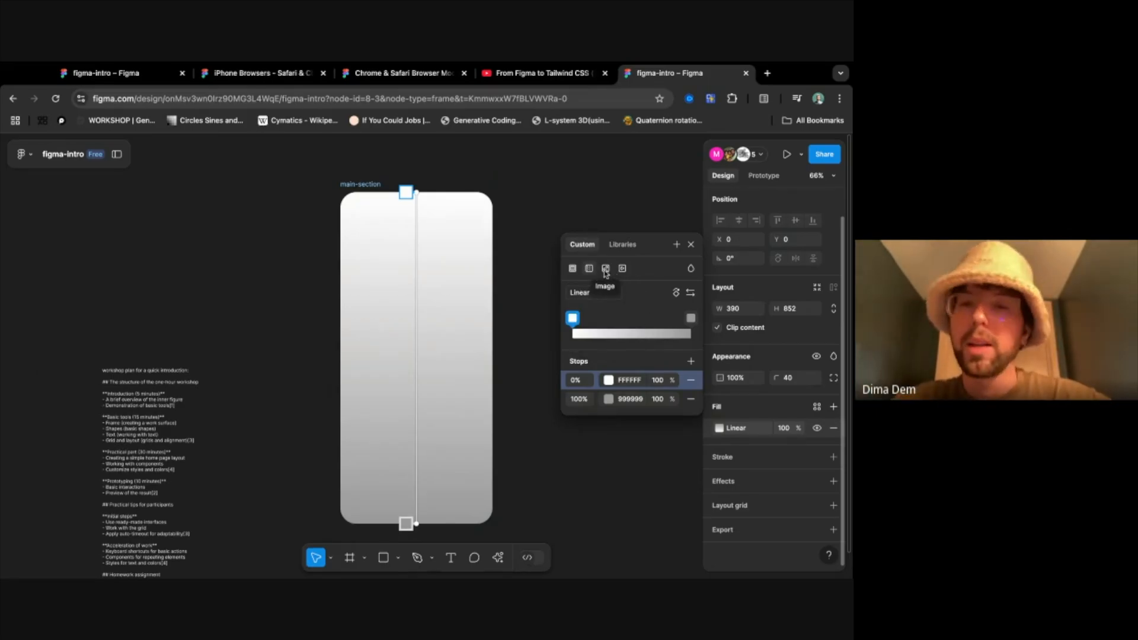
click(605, 270)
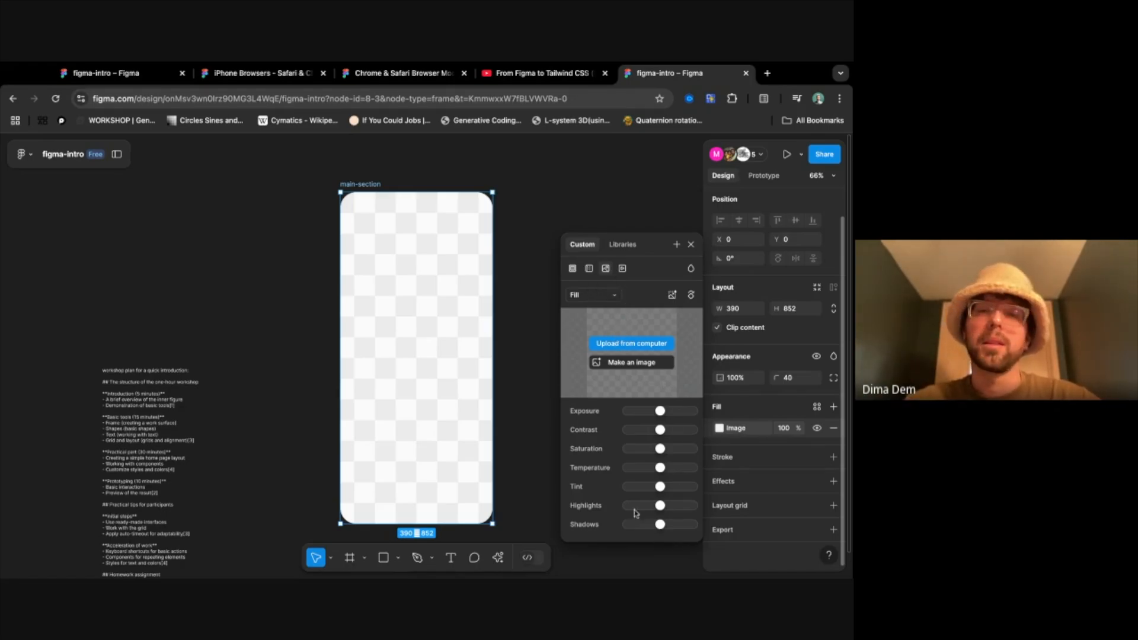
click(621, 272)
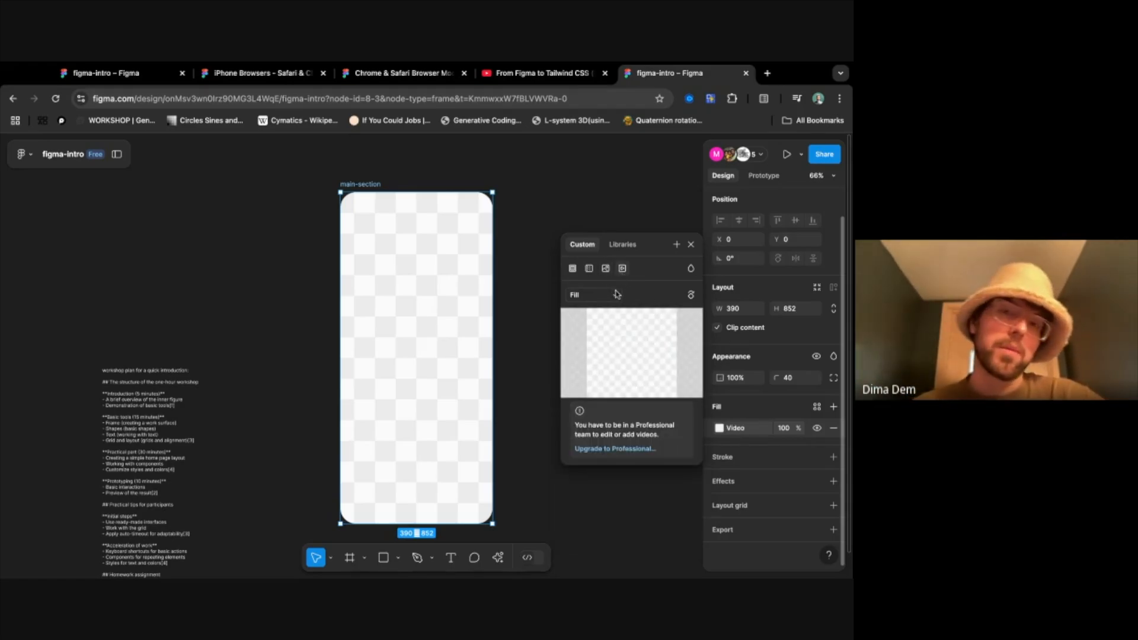
- View the website vivianspiral.com in a new browser tab and close the tab again
click(767, 73)
text(viviaspiral.com)
key(Return)
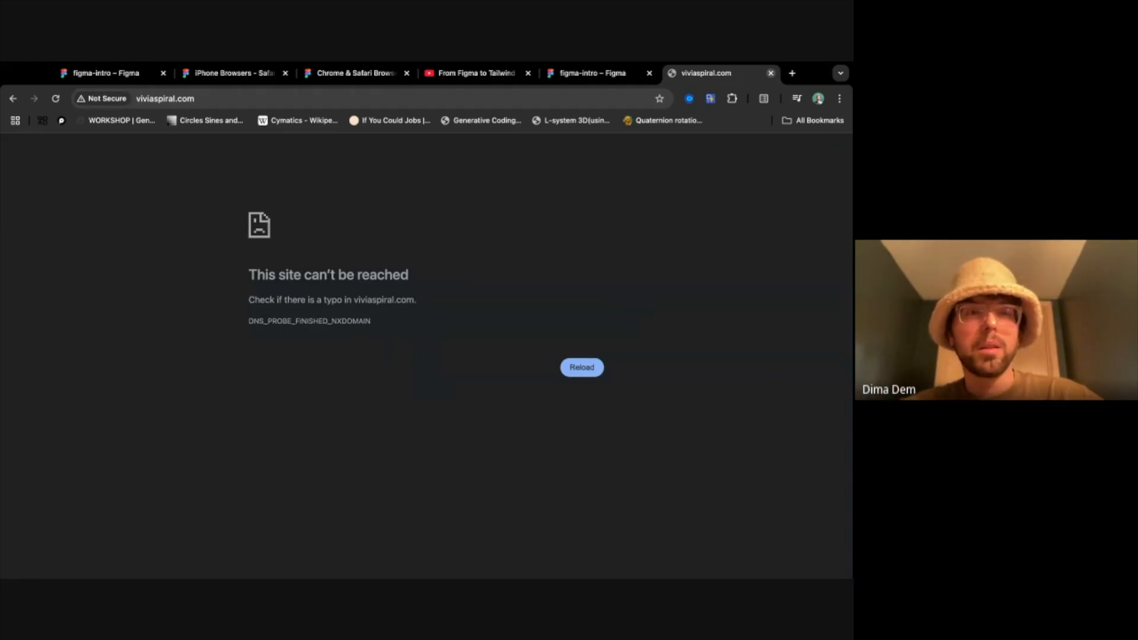
click(107, 99)
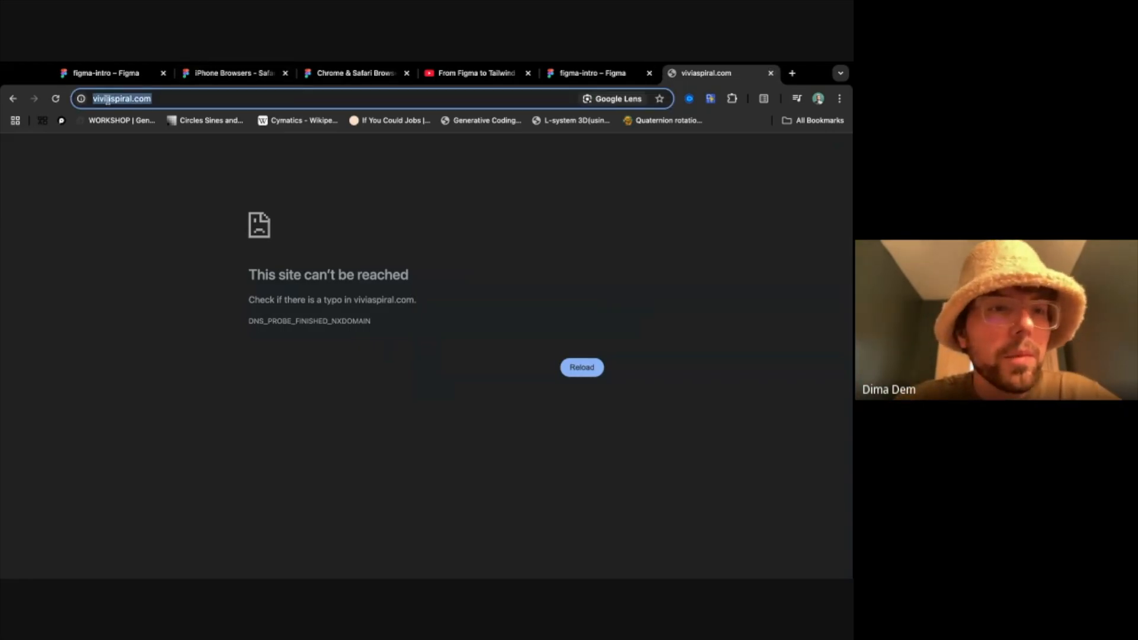
click(107, 100)
text(n)
key(Return)
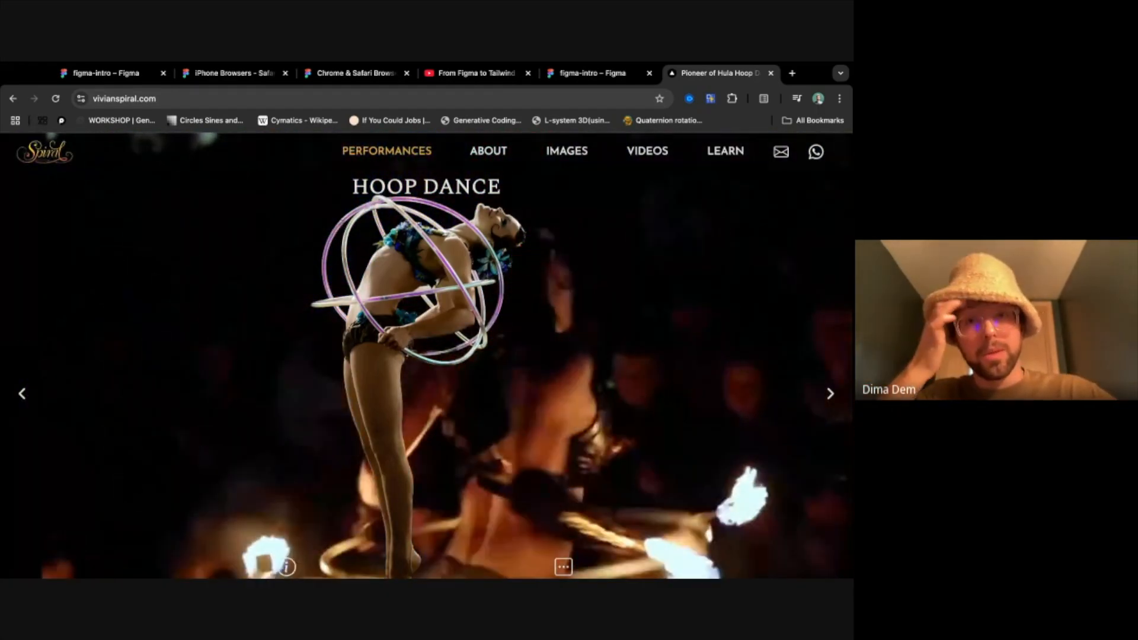
key(super+w)
- Return the main-section frame's fill to white FFFFFF, and try out a stroke on the frame before removing it
click(692, 246)
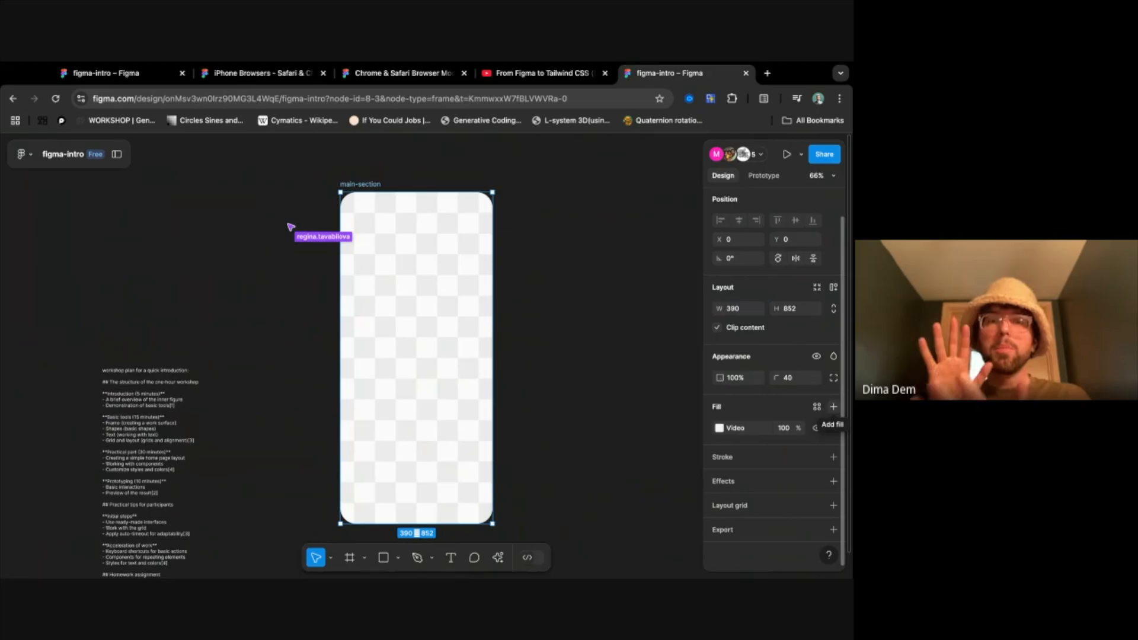
click(833, 407)
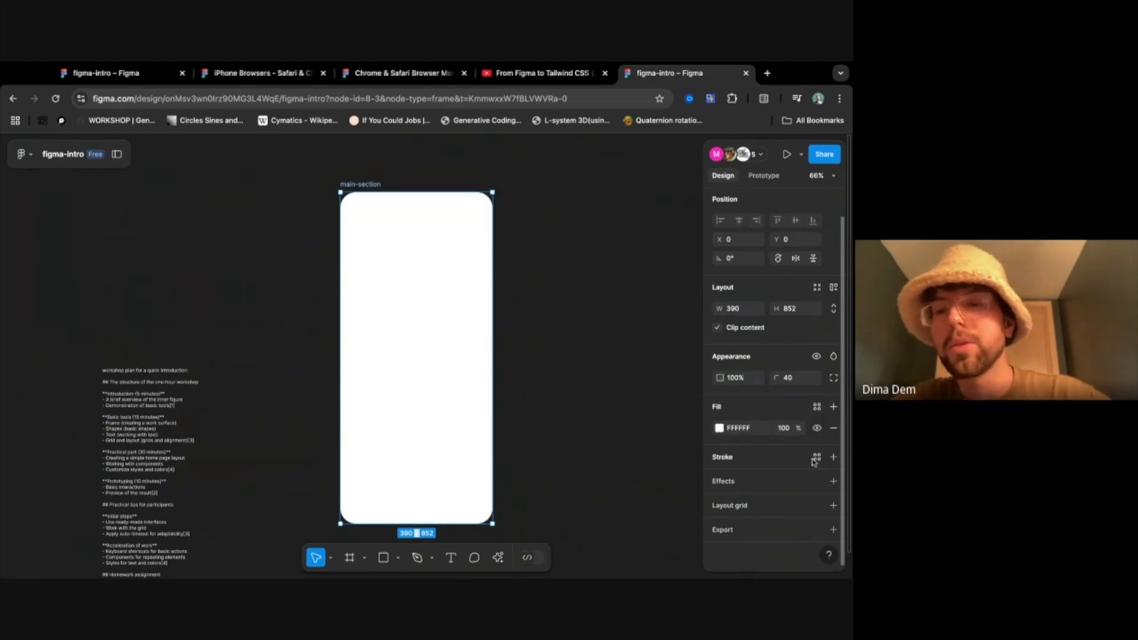
click(833, 457)
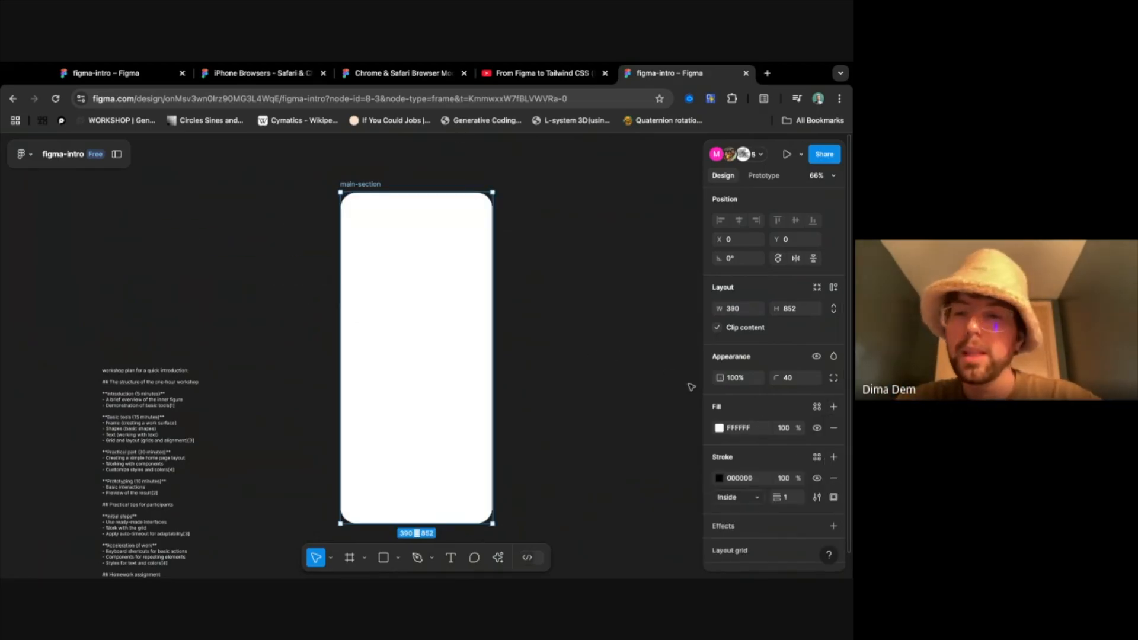
click(833, 478)
- Draw a frame about 307 by 317 in the upper half of main-section and fill it with red FF1A1A
key(f)
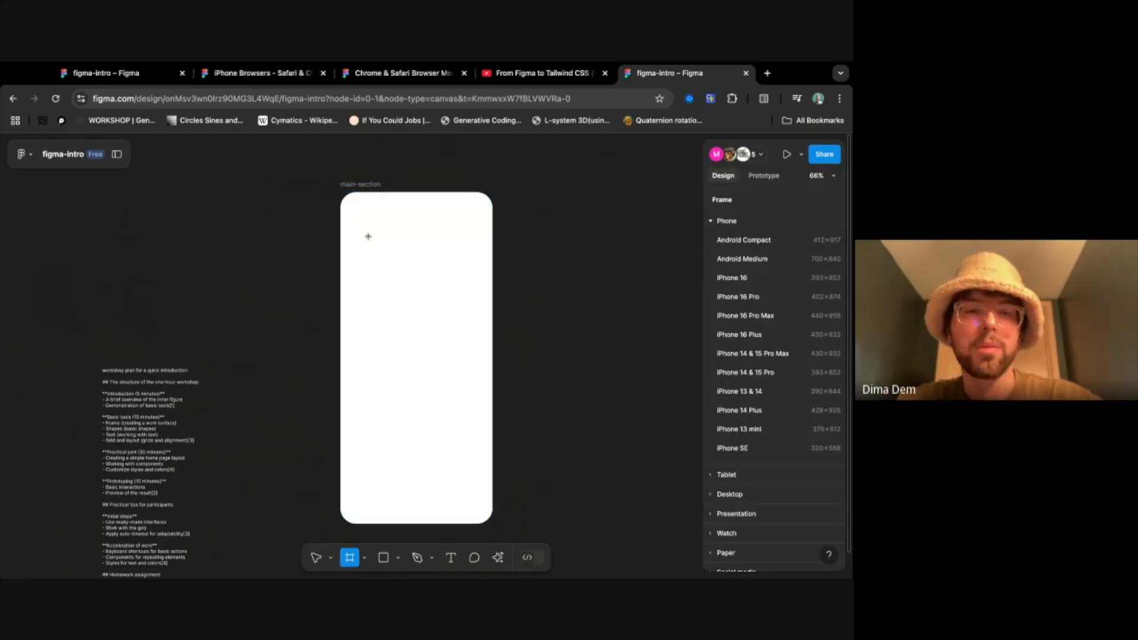
mouse_move(383, 286)
mouse_down()
mouse_move(457, 356)
mouse_move(472, 354)
mouse_up()
click(833, 436)
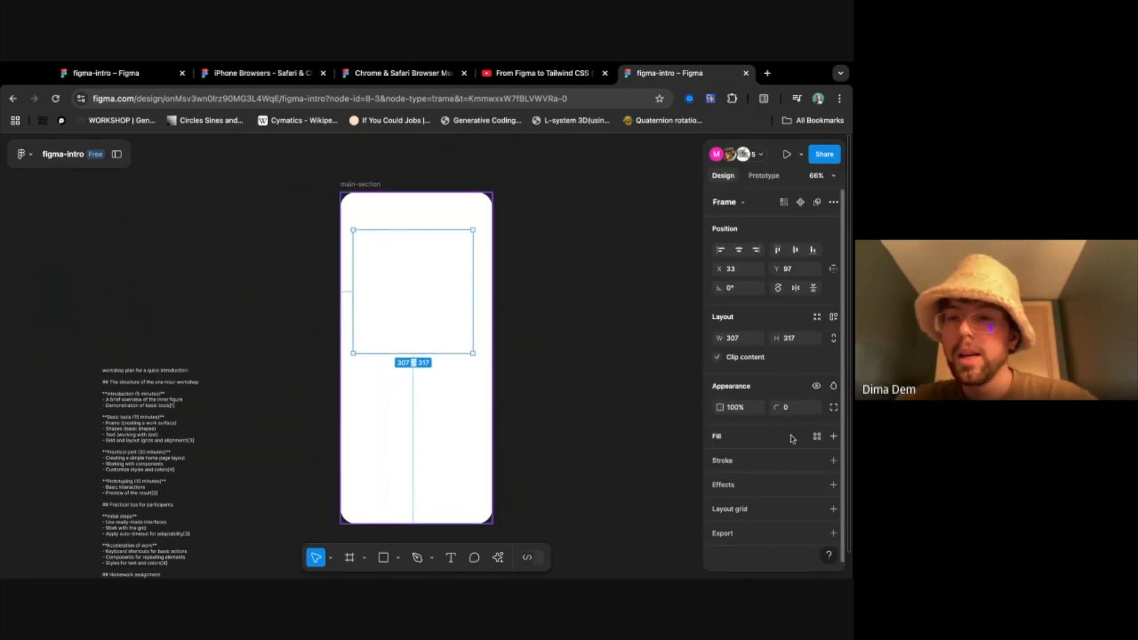
click(718, 457)
drag(657, 358, 687, 279)
click(686, 214)
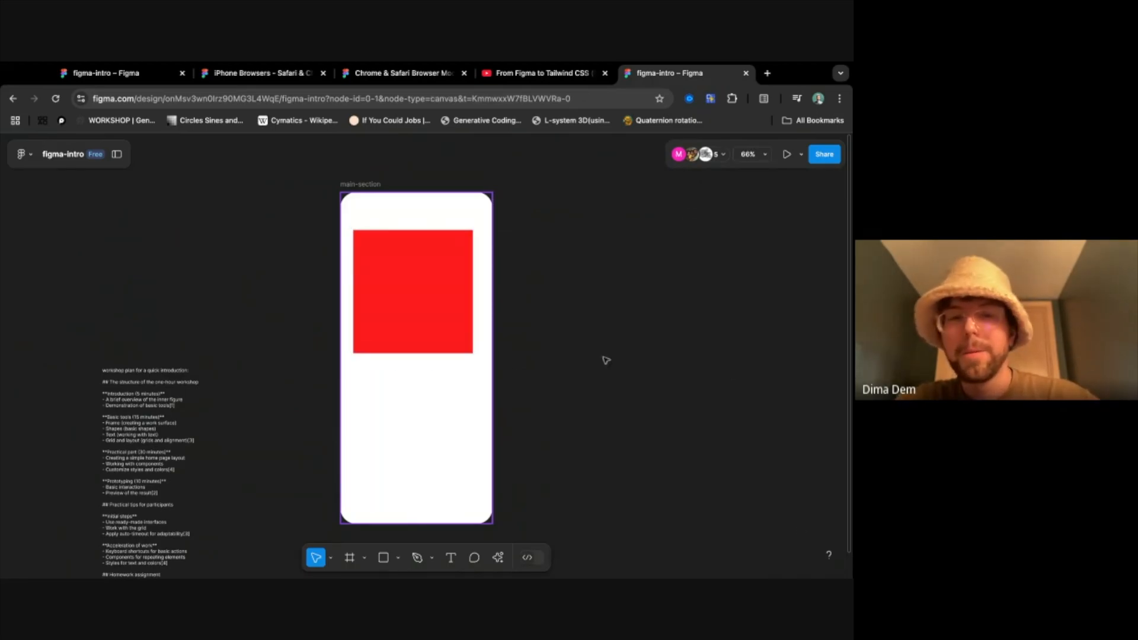
- Add a black inside stroke to the red frame and inspect it up close at the frame's right edge
click(409, 320)
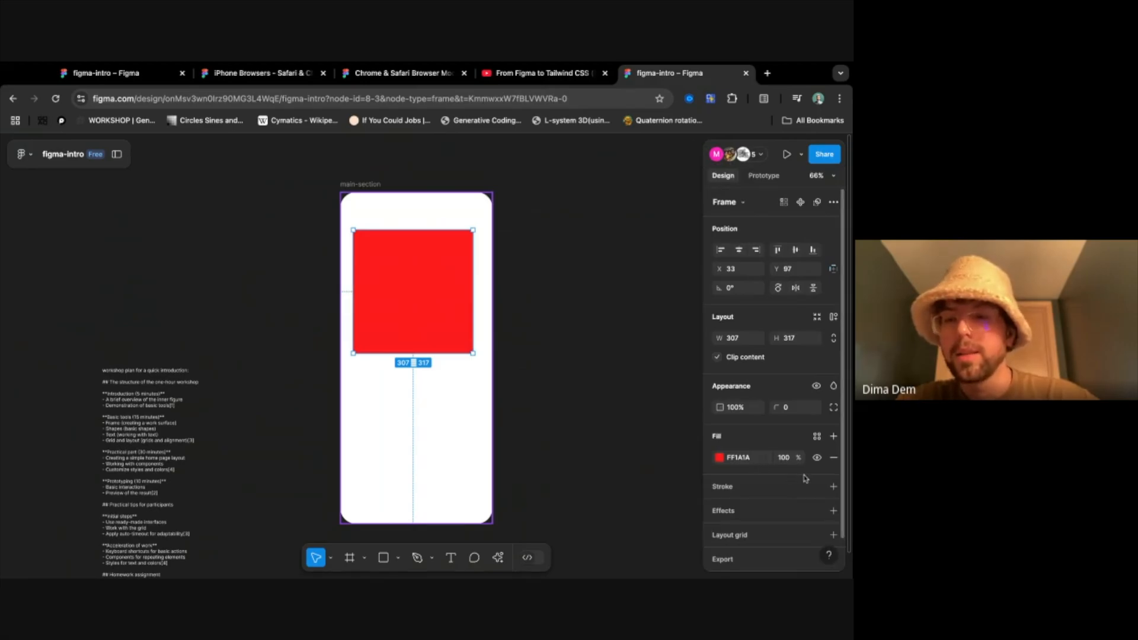
click(832, 487)
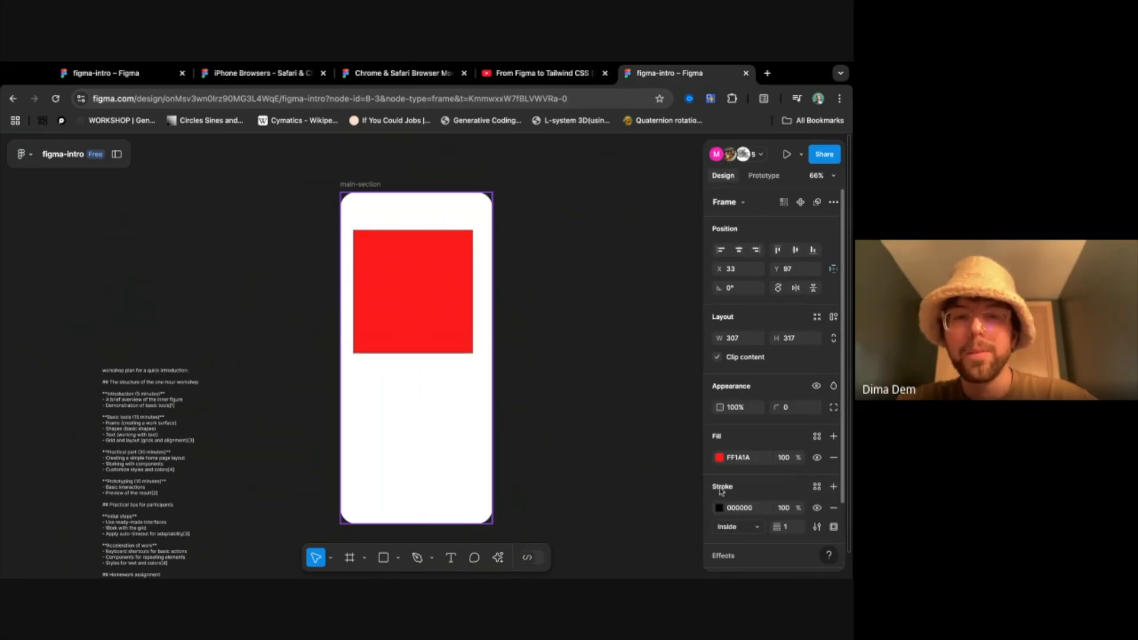
scroll(475, 282, up, 10)
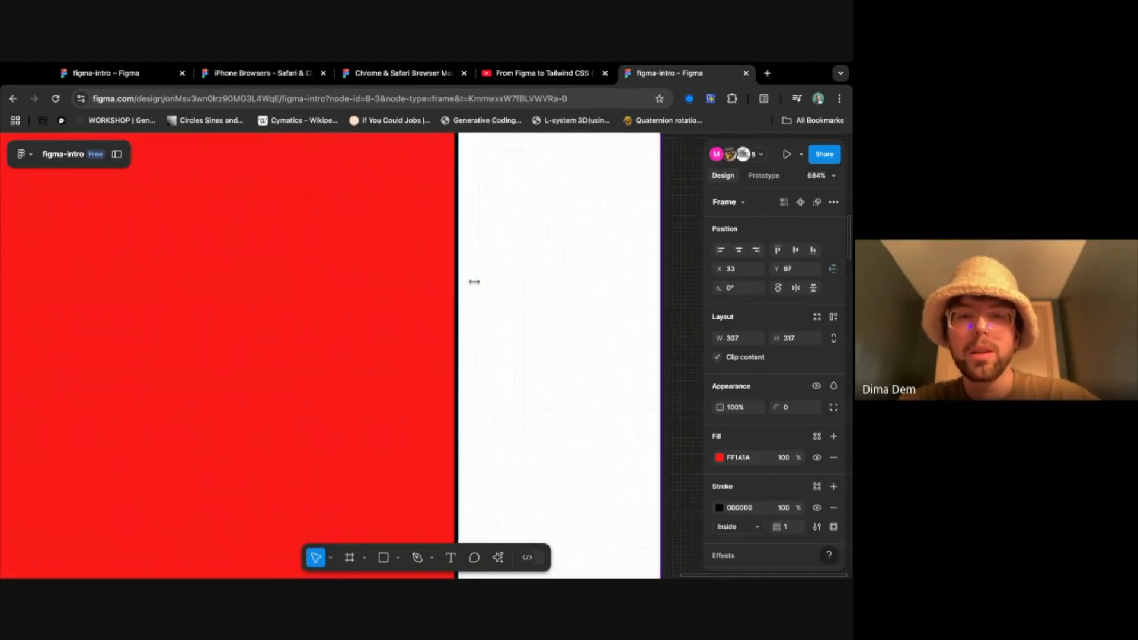
scroll(474, 282, up, 10)
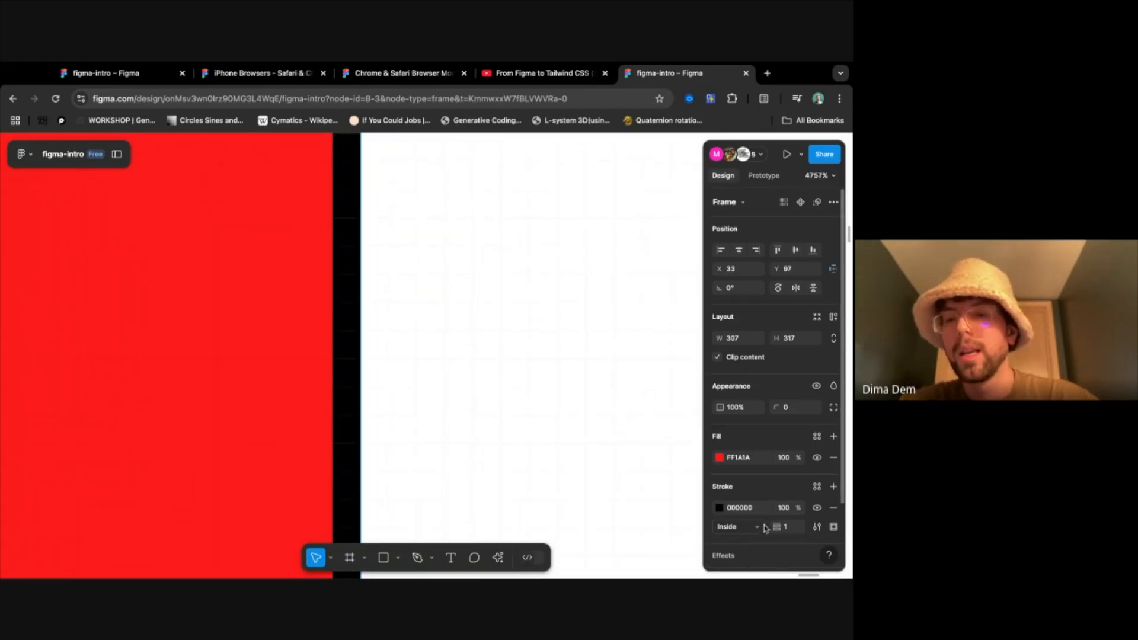
- Reduce the red frame's stroke weight to 0, and raise it to 15
drag(776, 526, 28, 527)
drag(825, 526, 772, 524)
scroll(559, 450, down, 2)
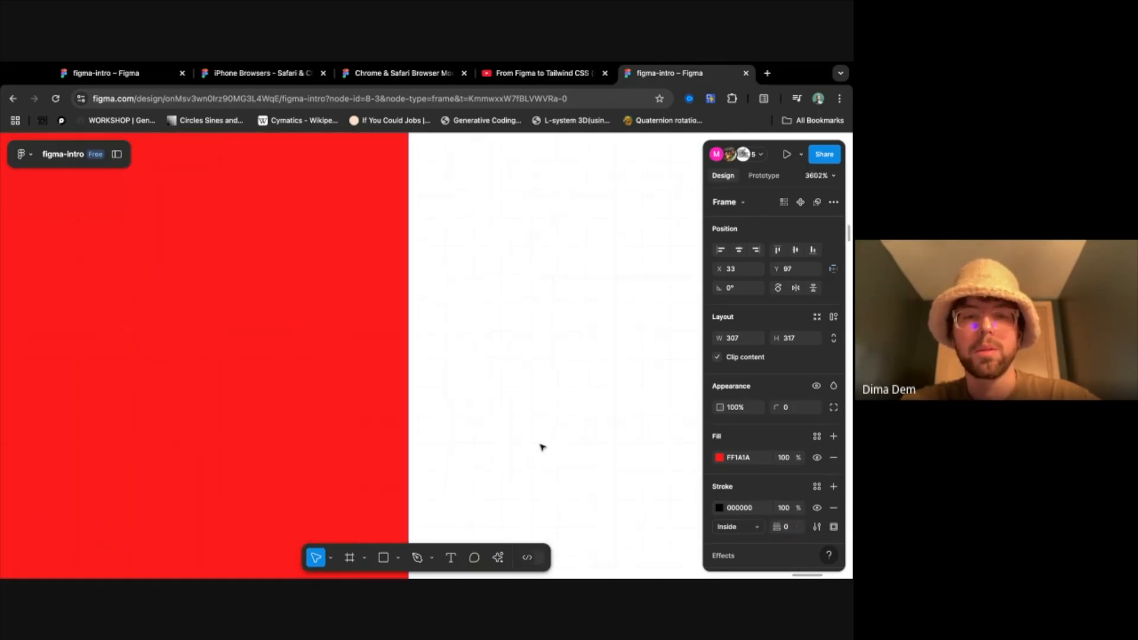
scroll(541, 446, down, 3)
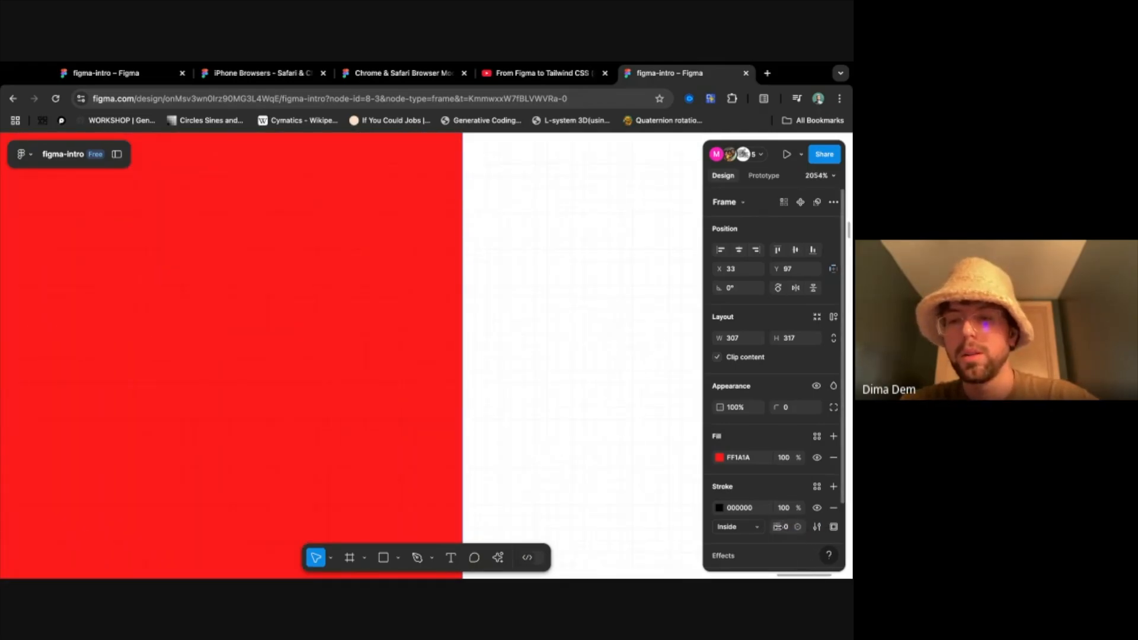
drag(777, 526, 796, 527)
scroll(528, 402, down, 5)
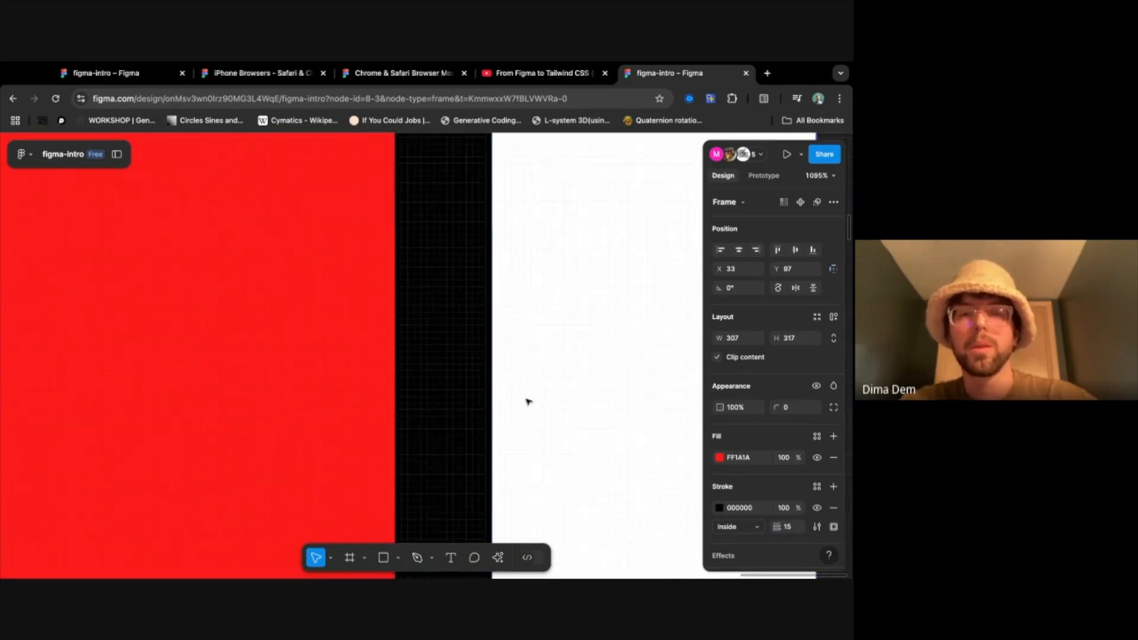
scroll(528, 401, up, 2)
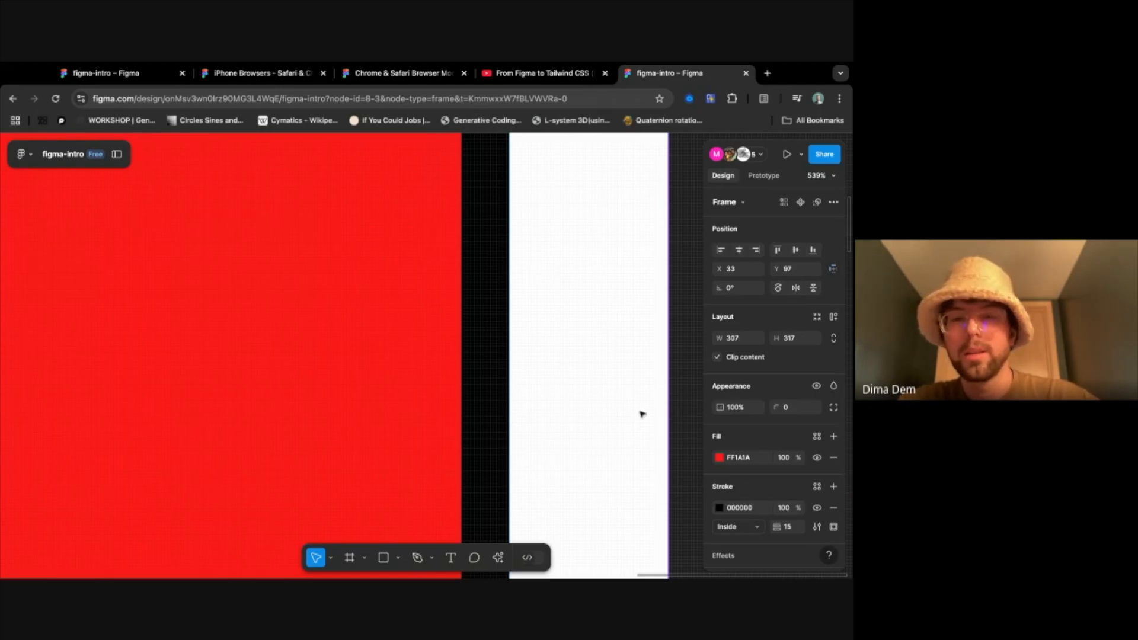
- Change the red frame's stroke style to Dash and check the dashes around the whole frame
click(746, 527)
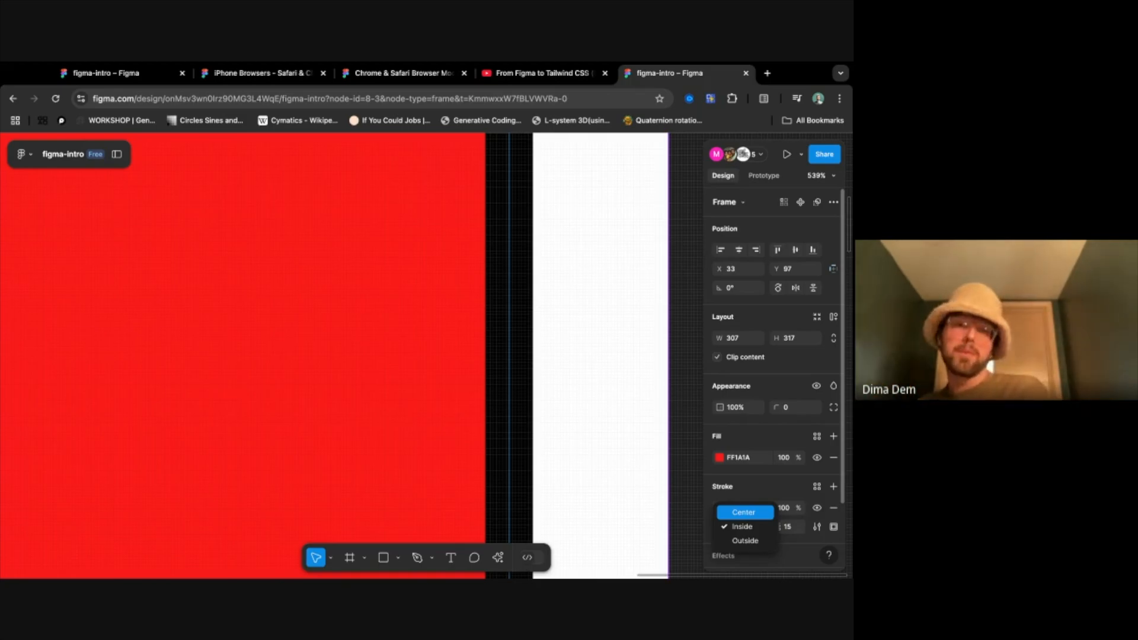
click(767, 492)
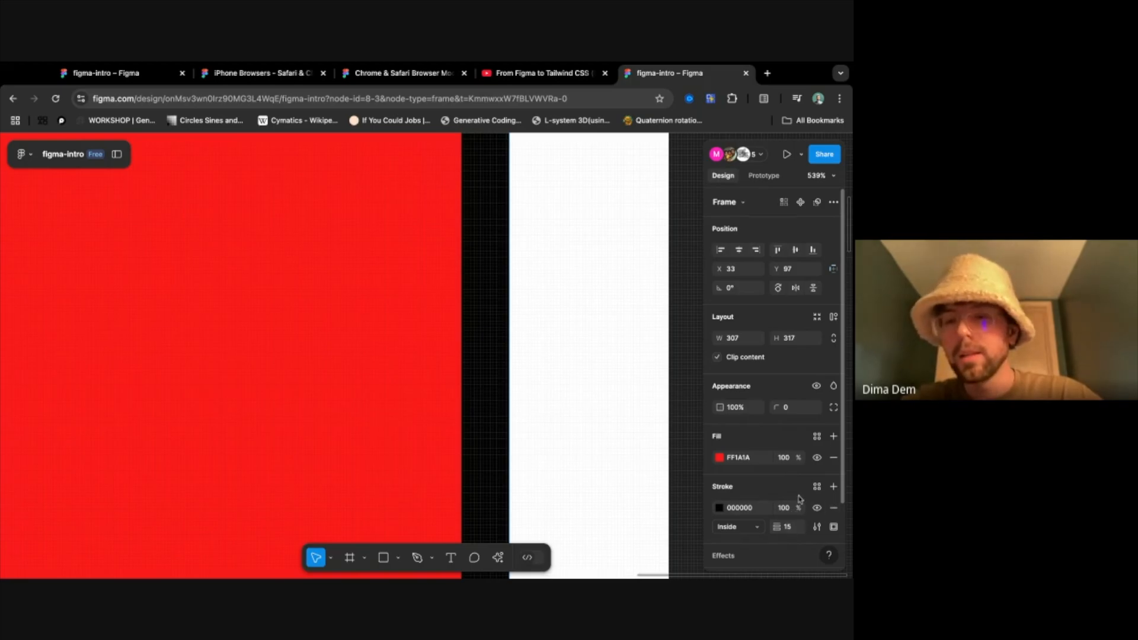
scroll(800, 499, down, 3)
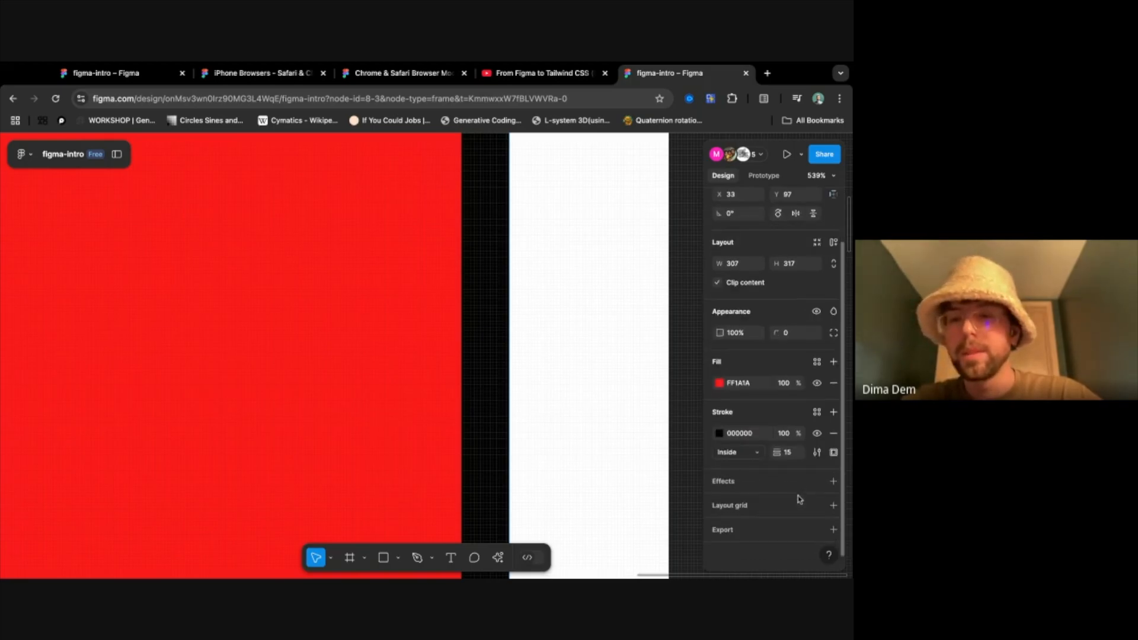
click(812, 455)
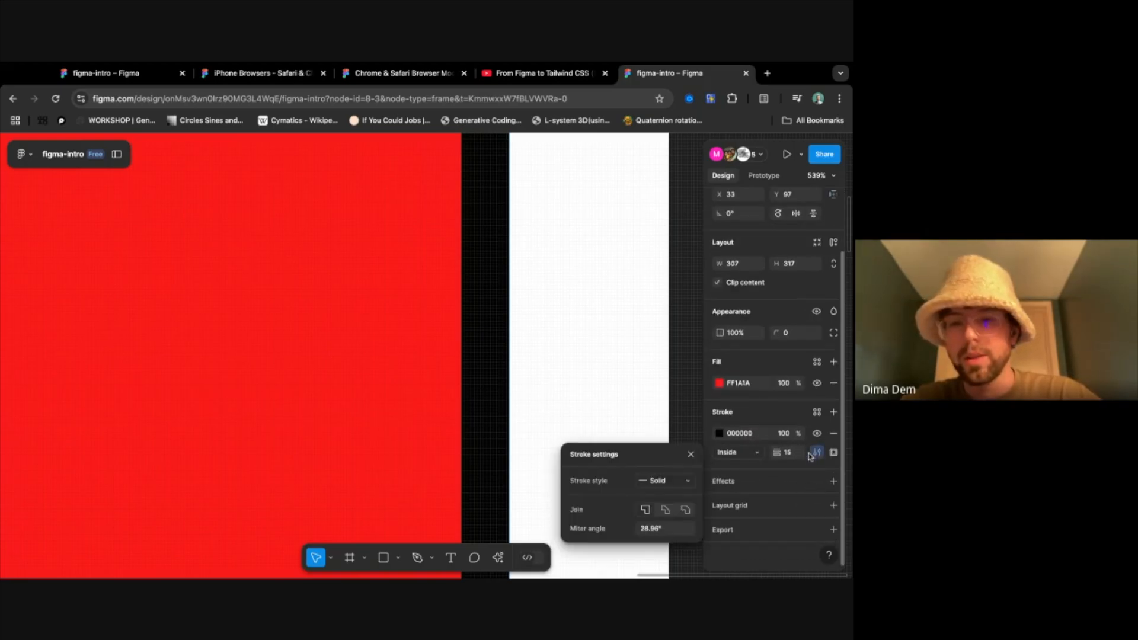
click(663, 482)
click(673, 492)
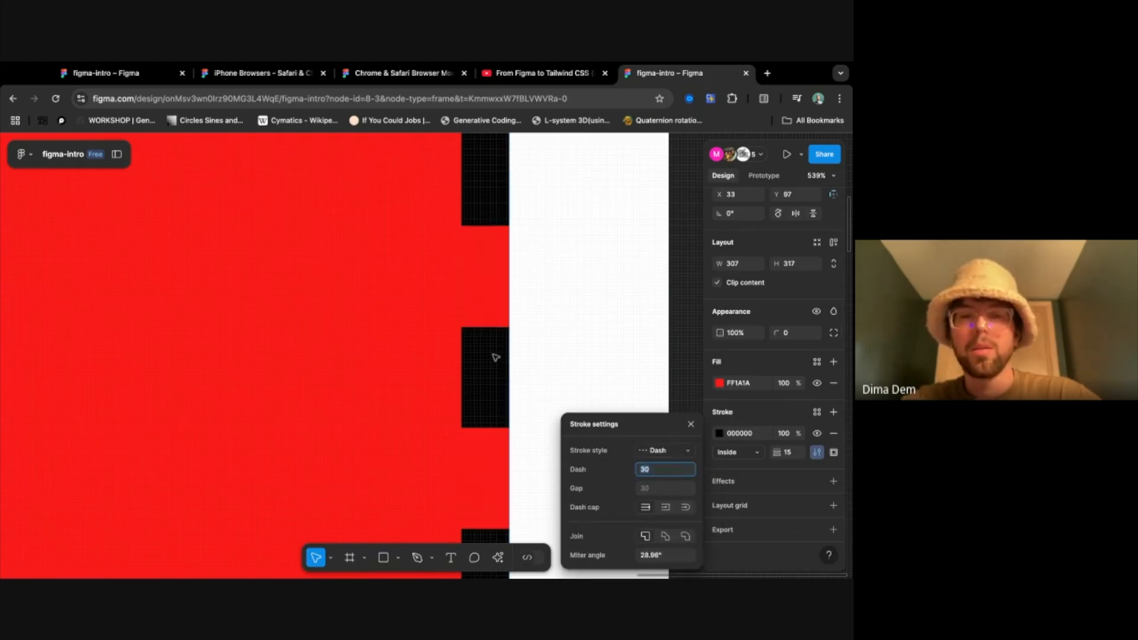
scroll(496, 357, down, 3)
scroll(521, 341, down, 5)
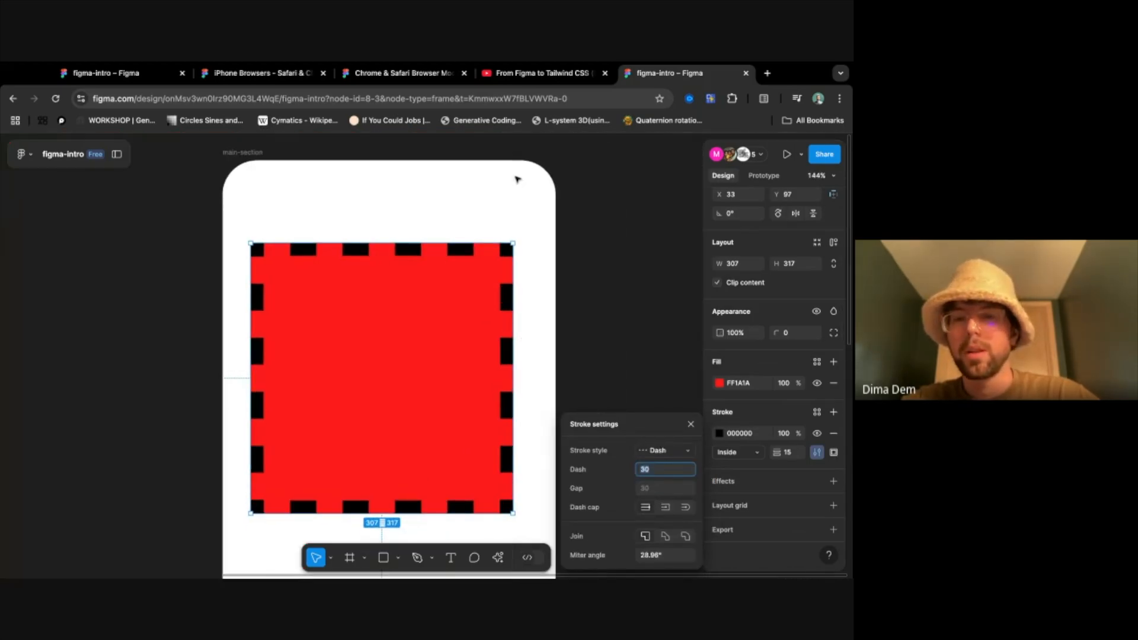
click(690, 425)
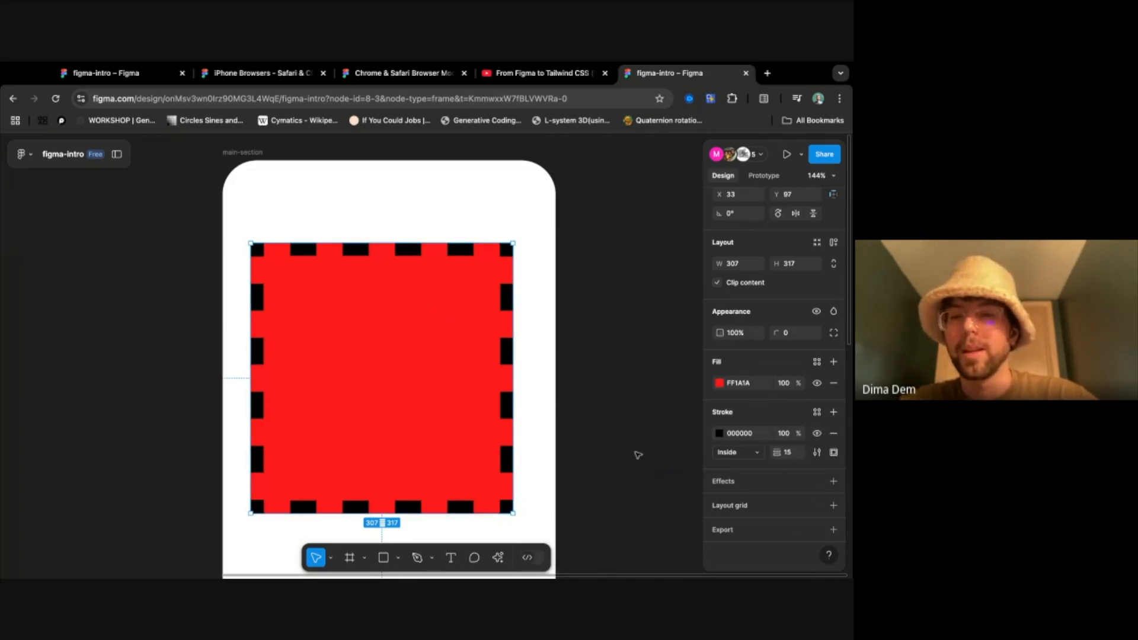
- Add a drop shadow effect to the red frame and inspect it closely along the frame's lower edge
click(834, 483)
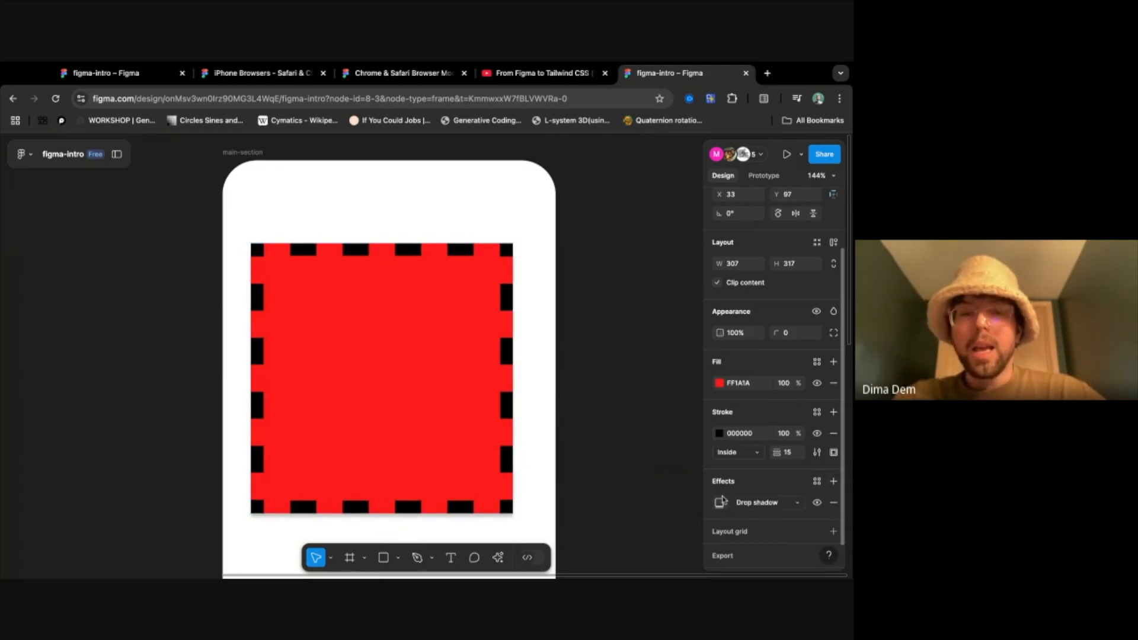
scroll(473, 379, down, 5)
scroll(473, 379, up, 5)
scroll(473, 379, down, 3)
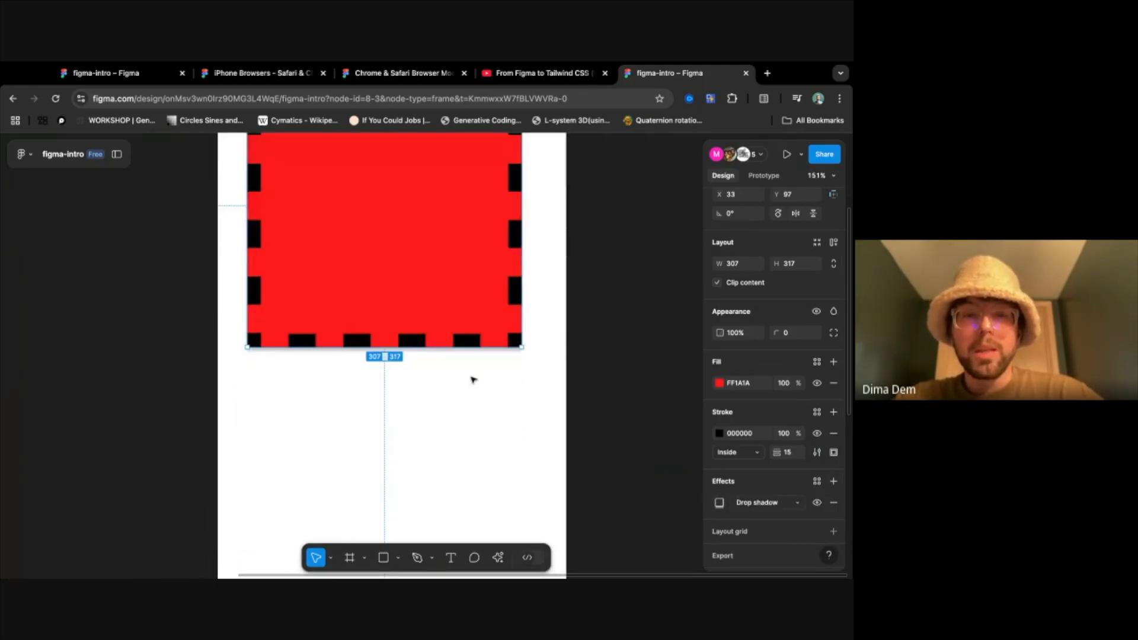
scroll(473, 380, down, 2)
scroll(471, 271, up, 5)
scroll(471, 271, up, 6)
scroll(471, 271, right, 3)
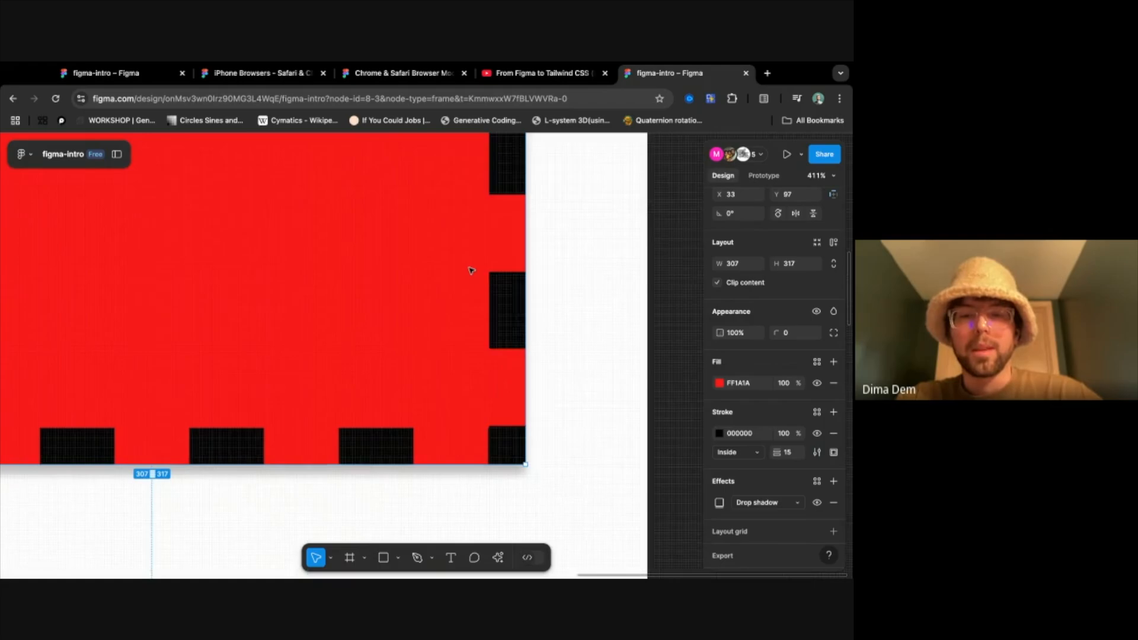
scroll(471, 269, right, 1)
scroll(475, 338, up, 4)
scroll(474, 338, down, 2)
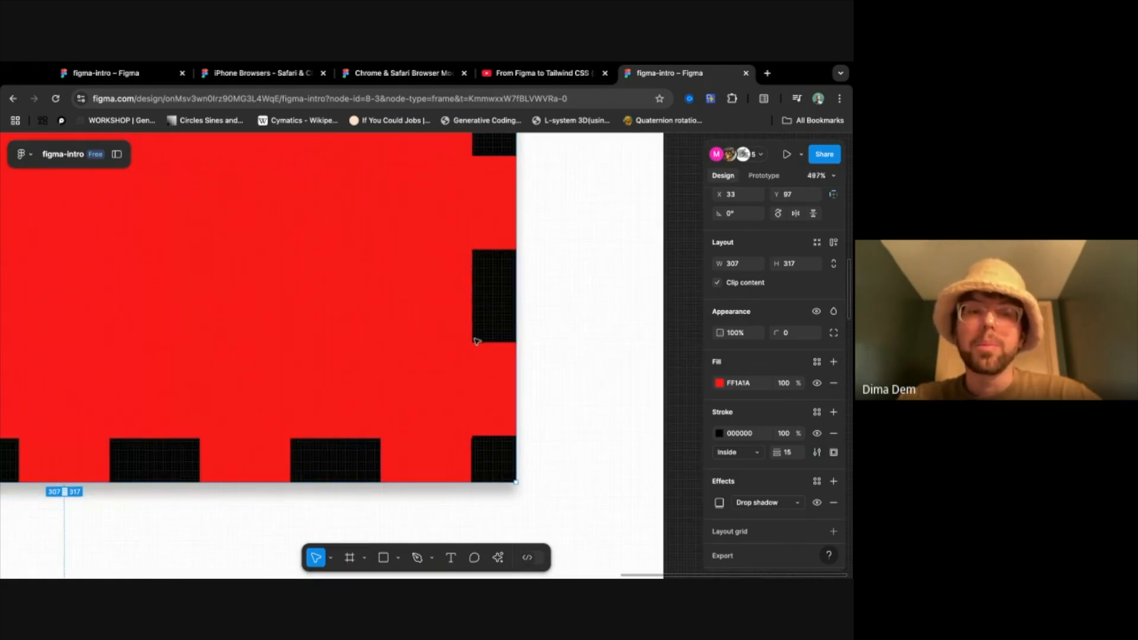
scroll(476, 341, left, 8)
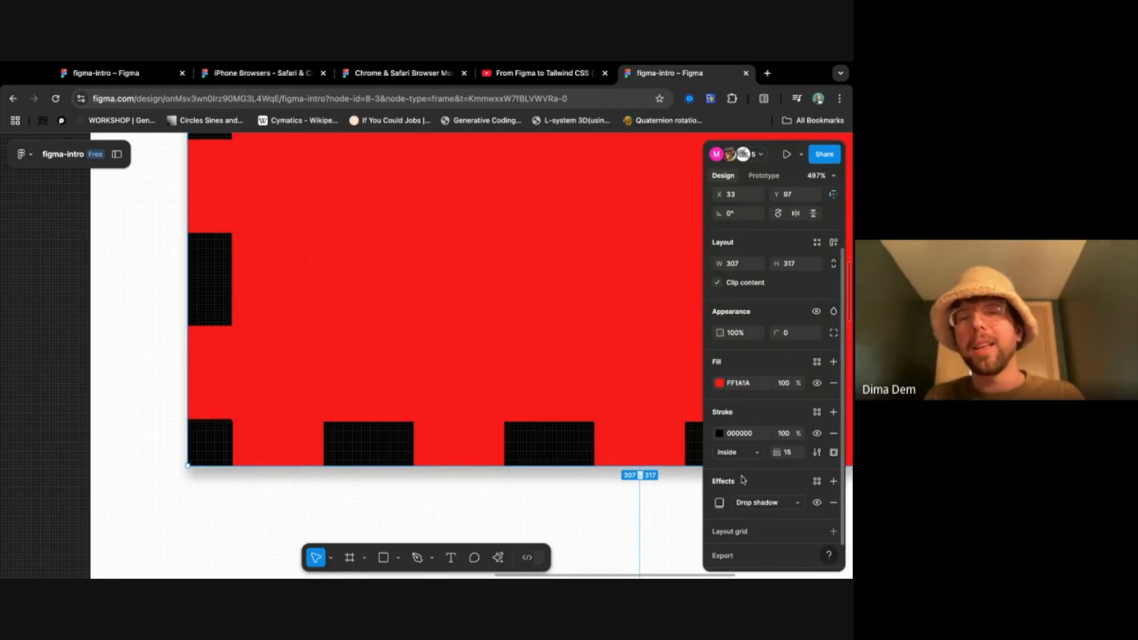
- Change the red frame's effect to Inner shadow and inspect it at the frame's left edge
click(773, 503)
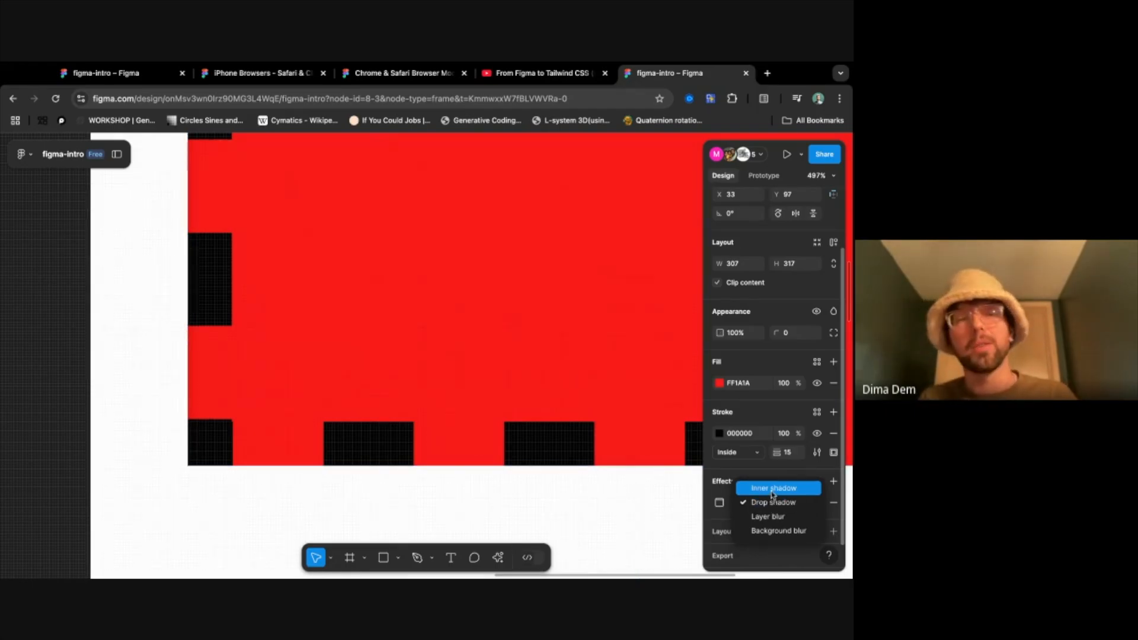
click(773, 489)
scroll(457, 259, up, 1)
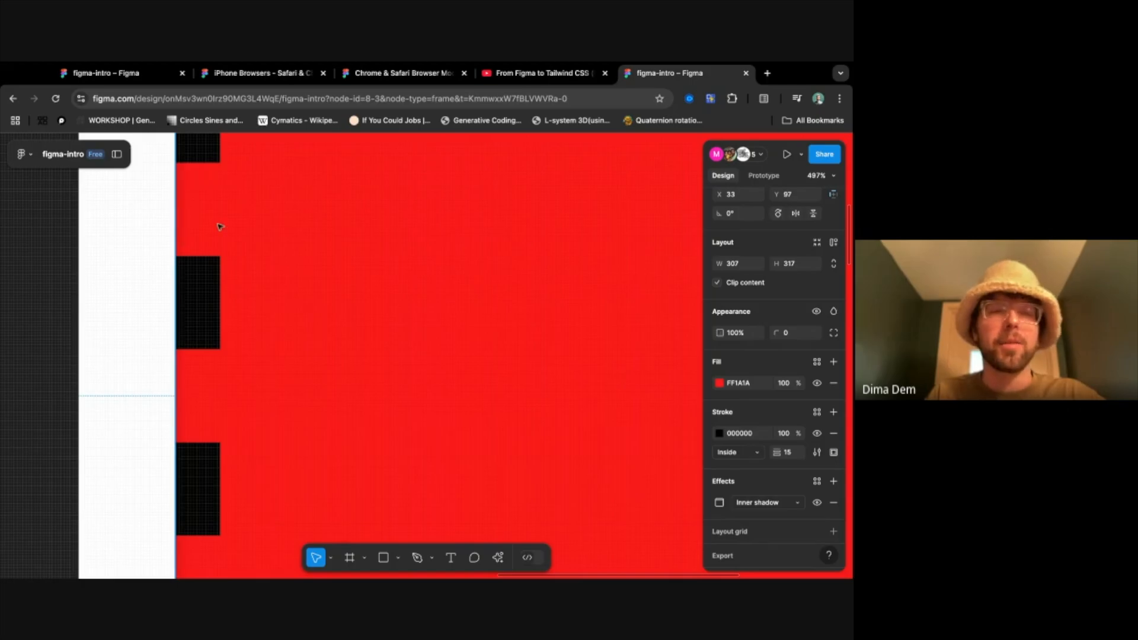
scroll(330, 292, down, 1)
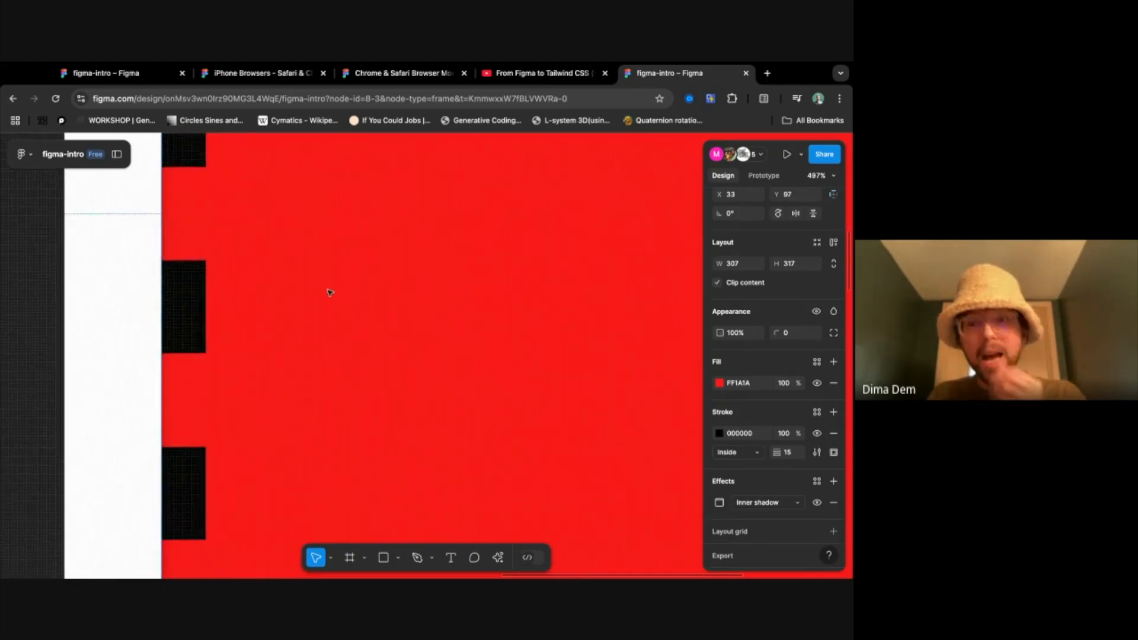
- Switch the red frame's effect back to Drop shadow and view it along the frame's bottom edge
click(761, 502)
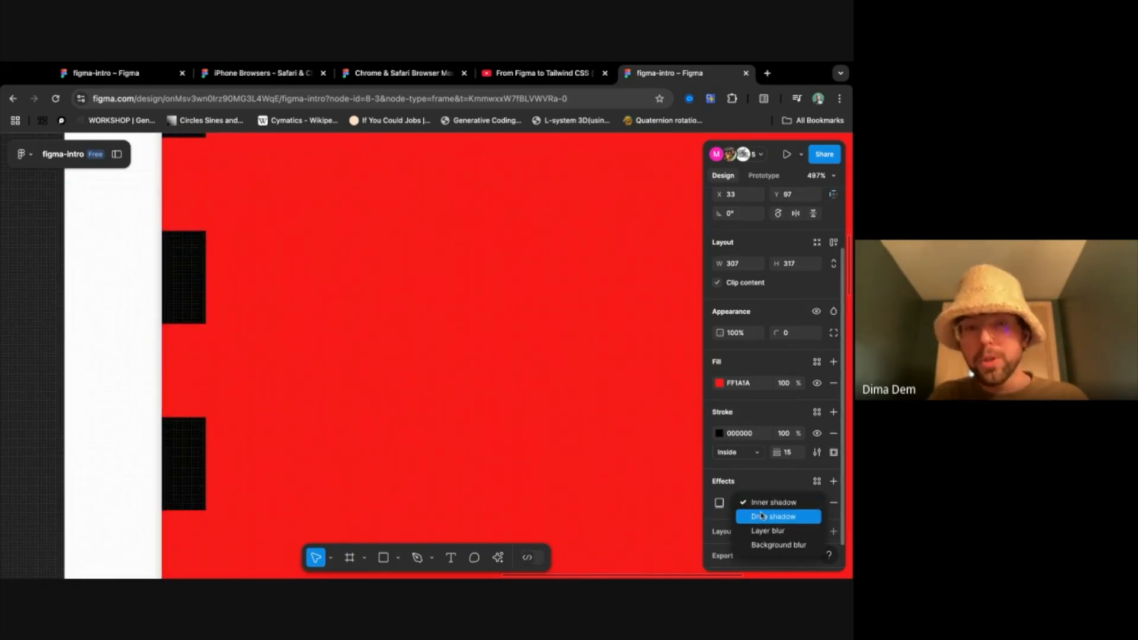
click(765, 511)
scroll(626, 489, down, 3)
scroll(604, 479, down, 5)
scroll(604, 479, right, 6)
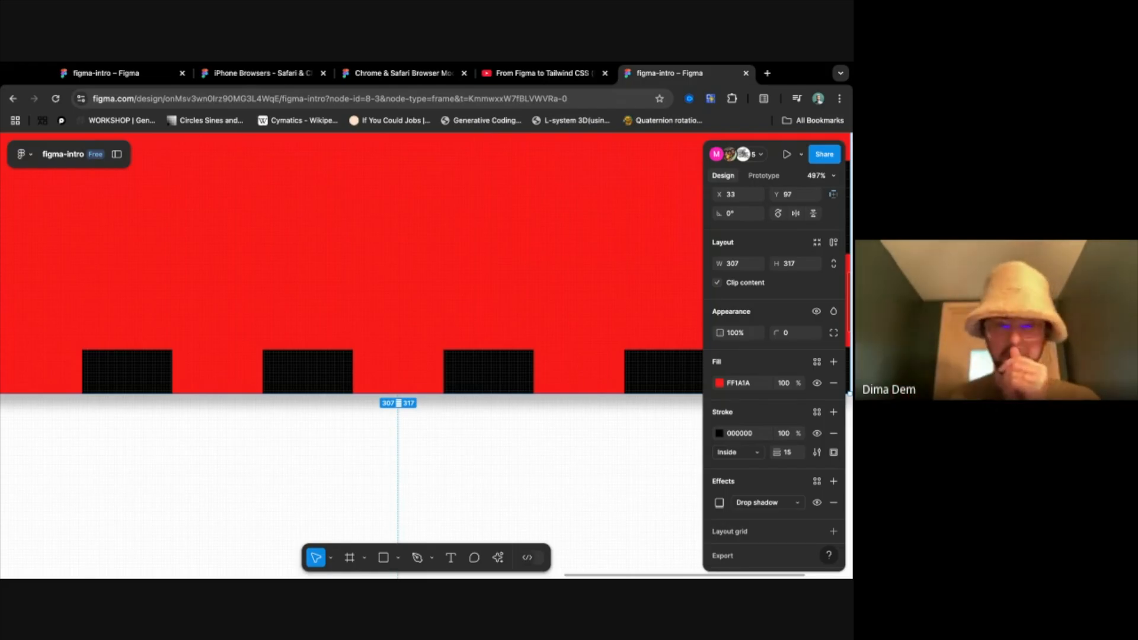
- Change the red frame's effect to Layer blur, try a much stronger blur, and set the blur to 0
click(773, 503)
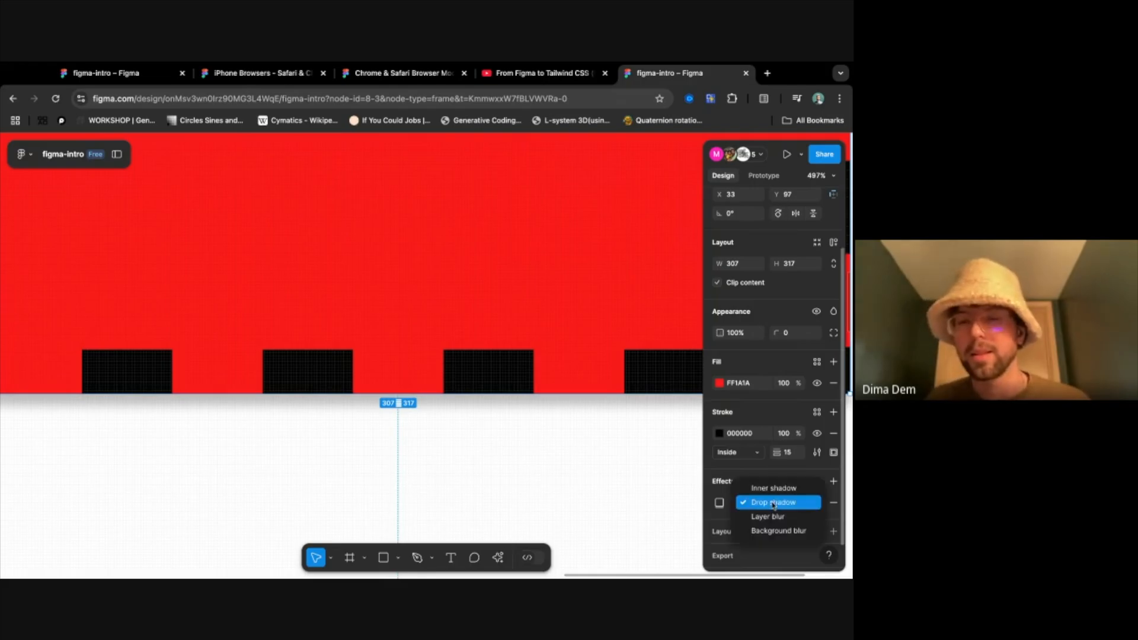
click(768, 516)
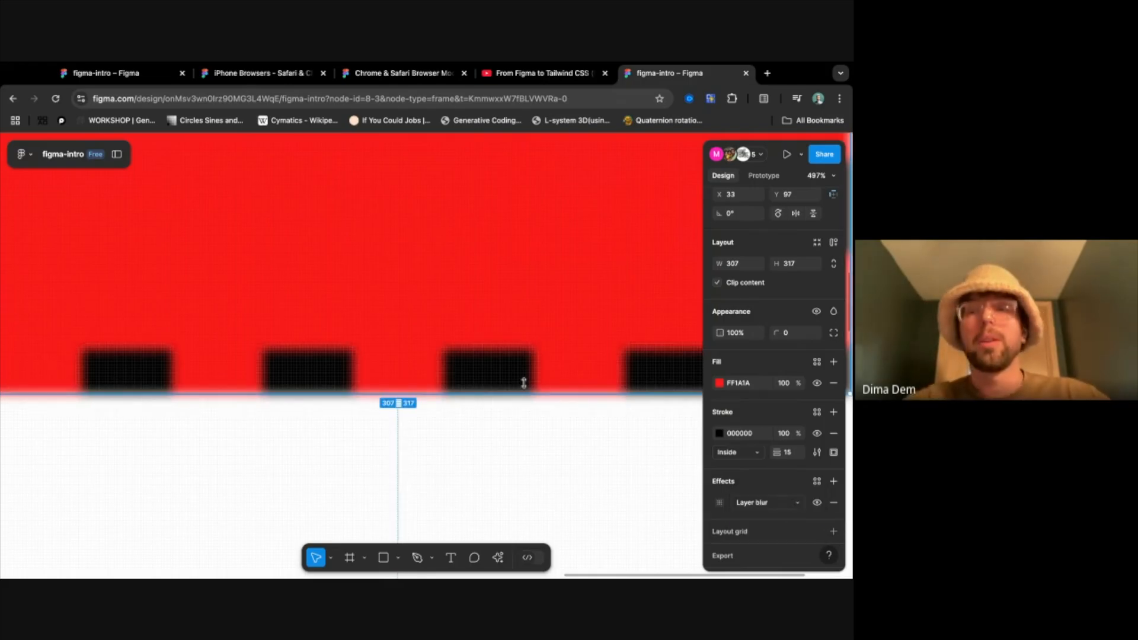
scroll(523, 382, down, 10)
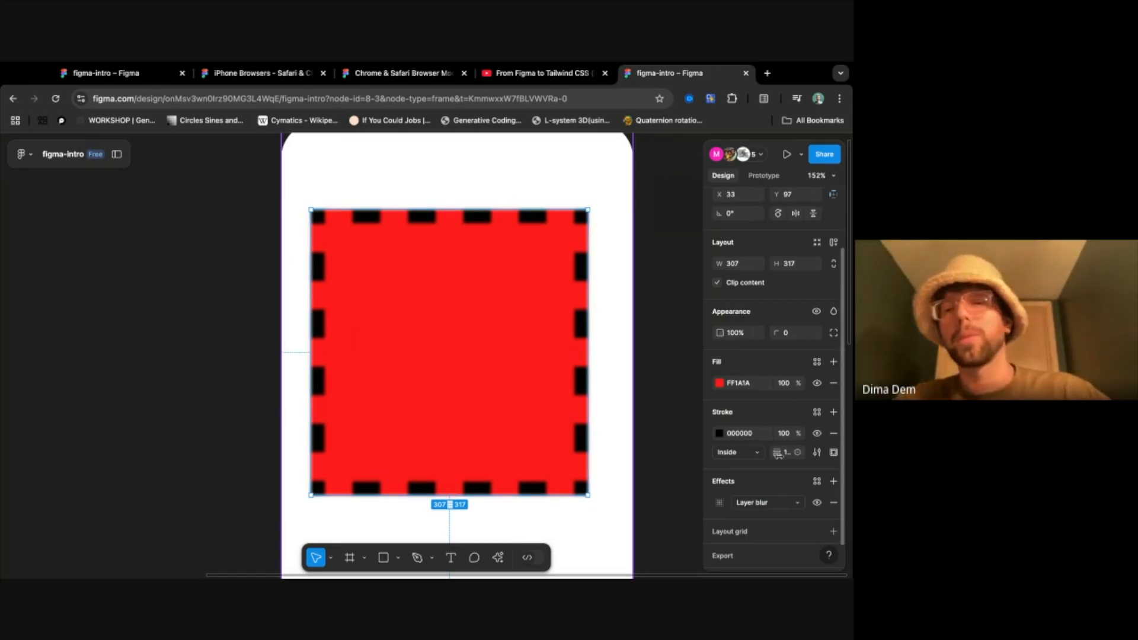
click(719, 503)
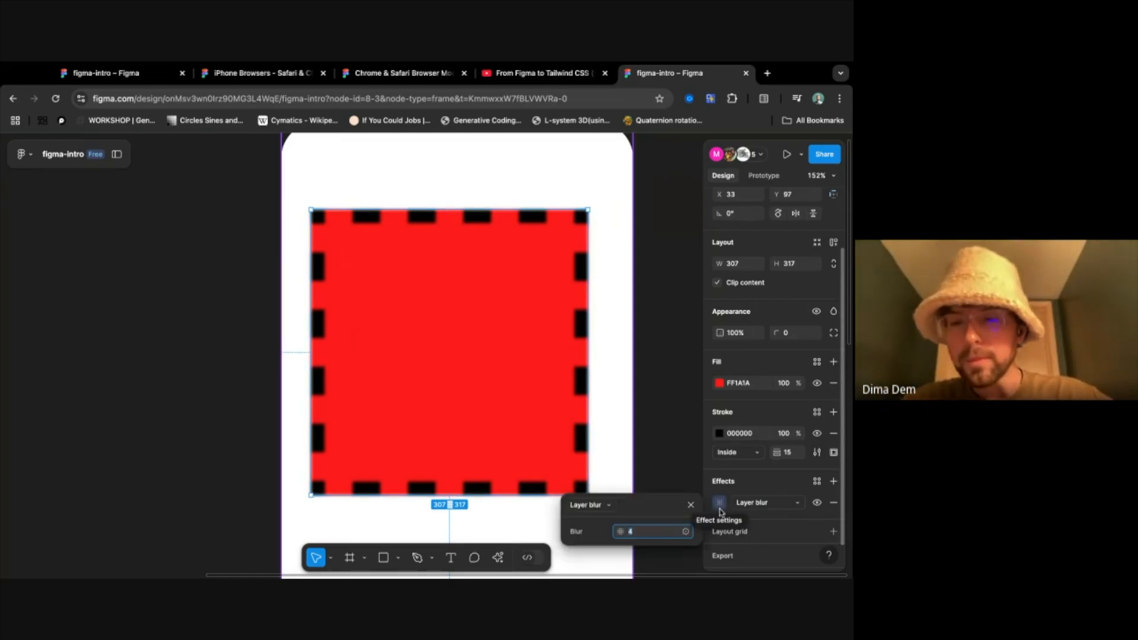
drag(620, 532, 851, 541)
text(0)
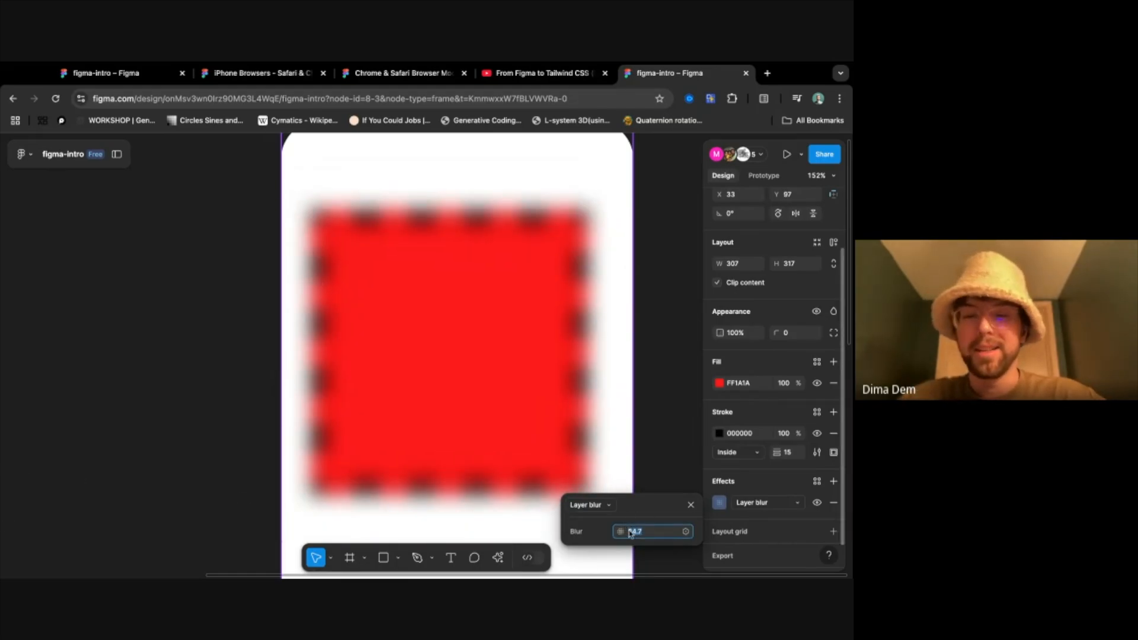
key(Return)
- Try Background blur as the red frame's effect and remove the effect from the frame
click(761, 501)
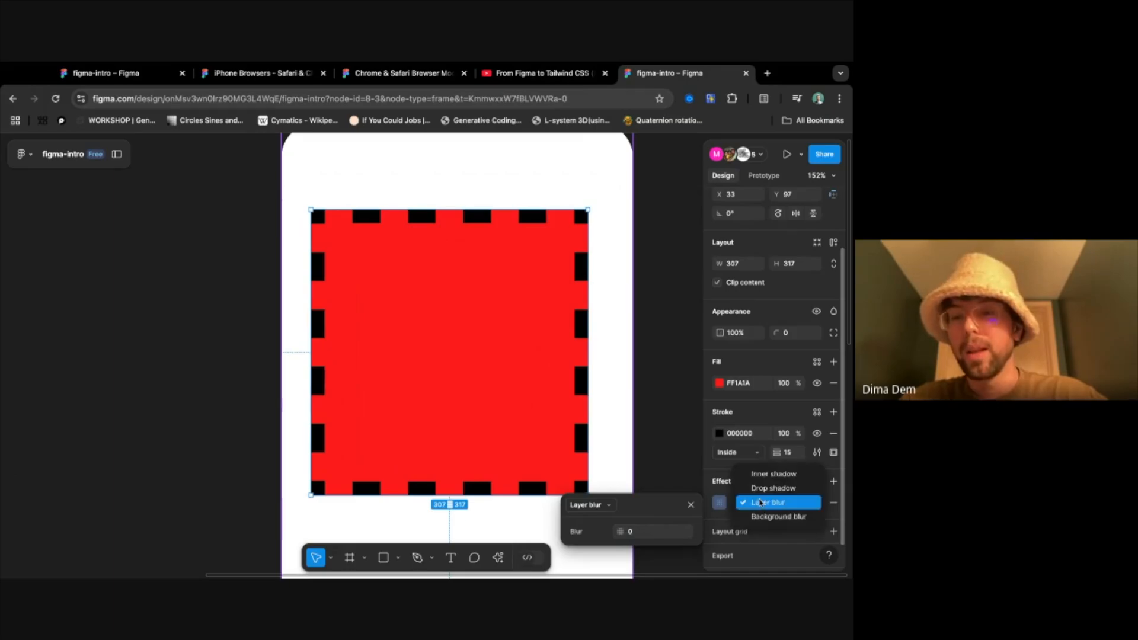
click(770, 515)
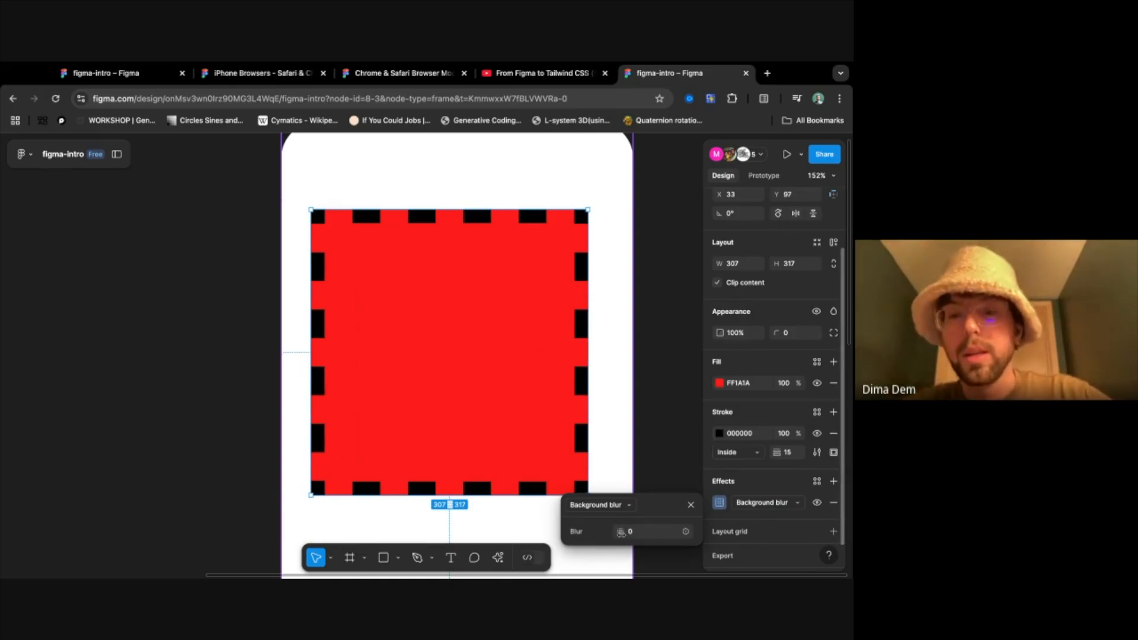
click(833, 503)
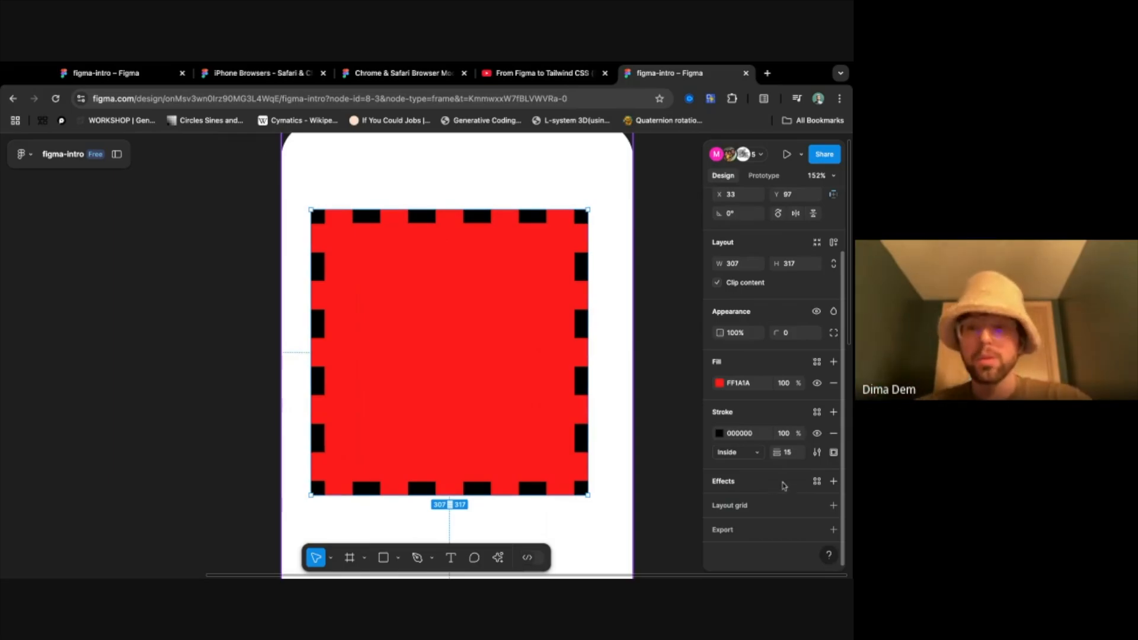
- Stack seven drop shadows on the red frame and remove all of them
click(833, 482)
click(834, 482)
click(833, 482)
click(833, 482)
click(834, 480)
scroll(780, 481, down, 3)
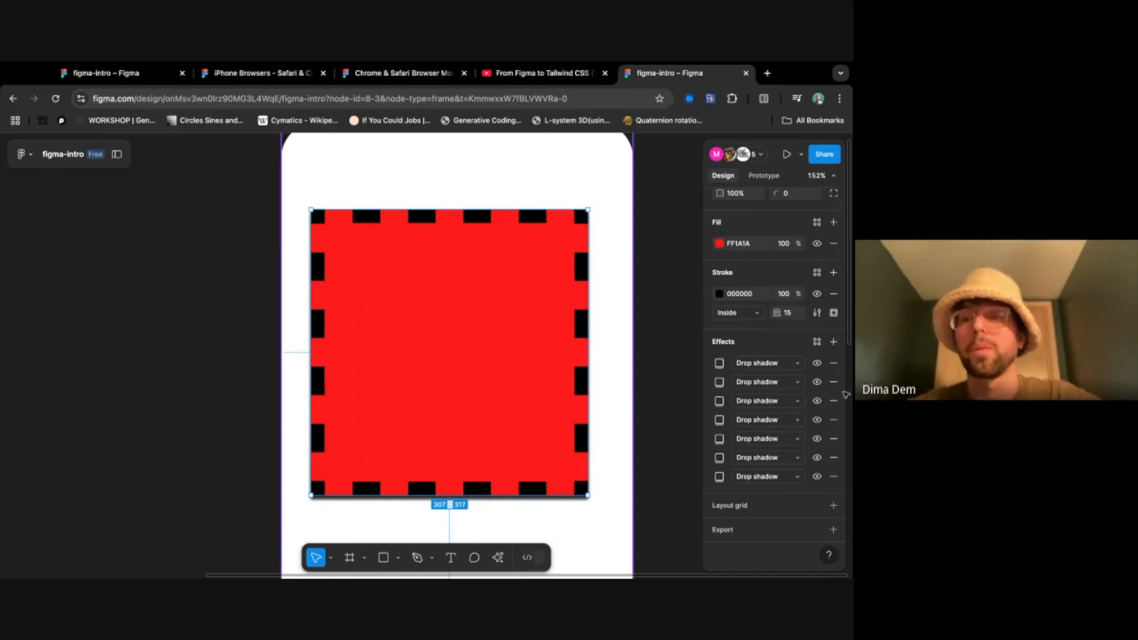
click(833, 363)
click(833, 363)
click(834, 363)
click(833, 363)
click(834, 363)
click(834, 363)
click(834, 363)
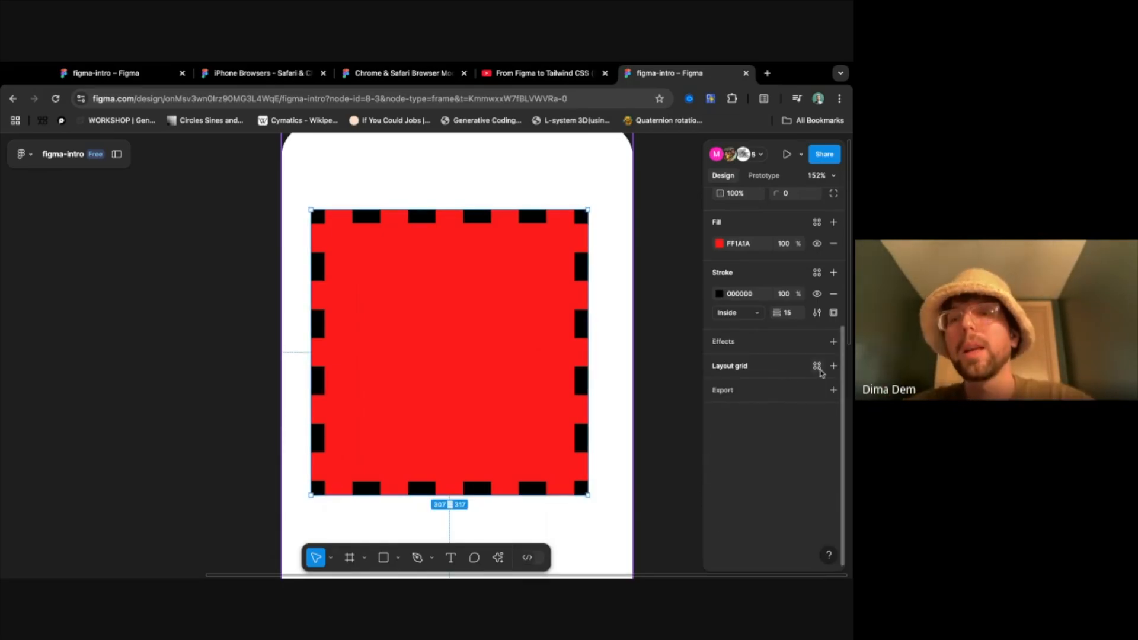
- Browse the Material 3 Design Kit grid styles available for the red frame's layout grid
click(817, 366)
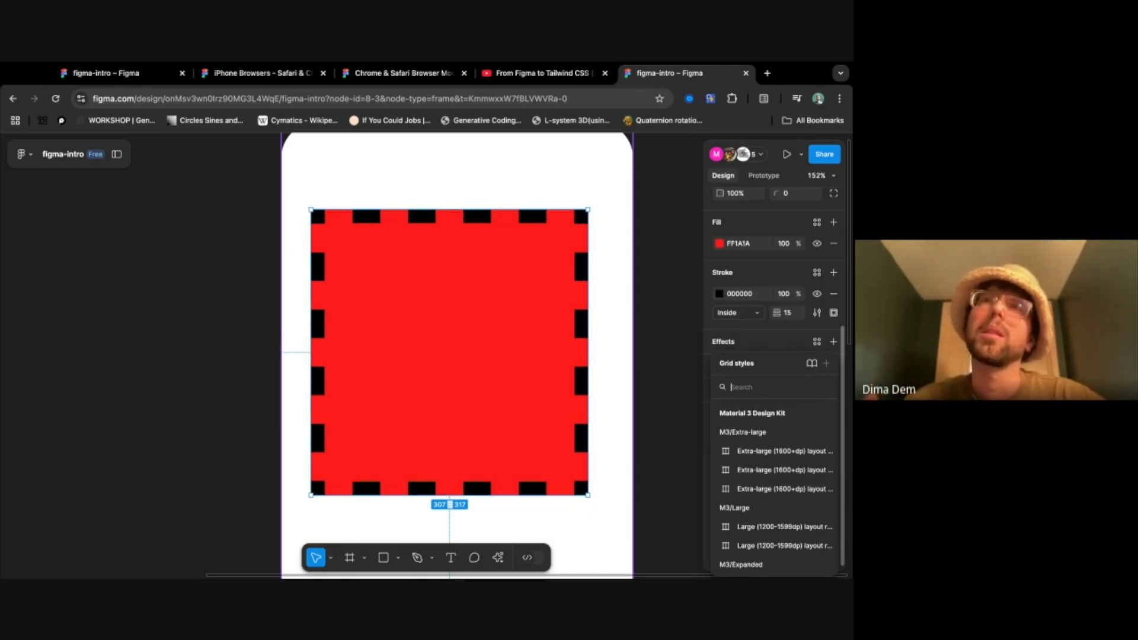
scroll(773, 356, up, 3)
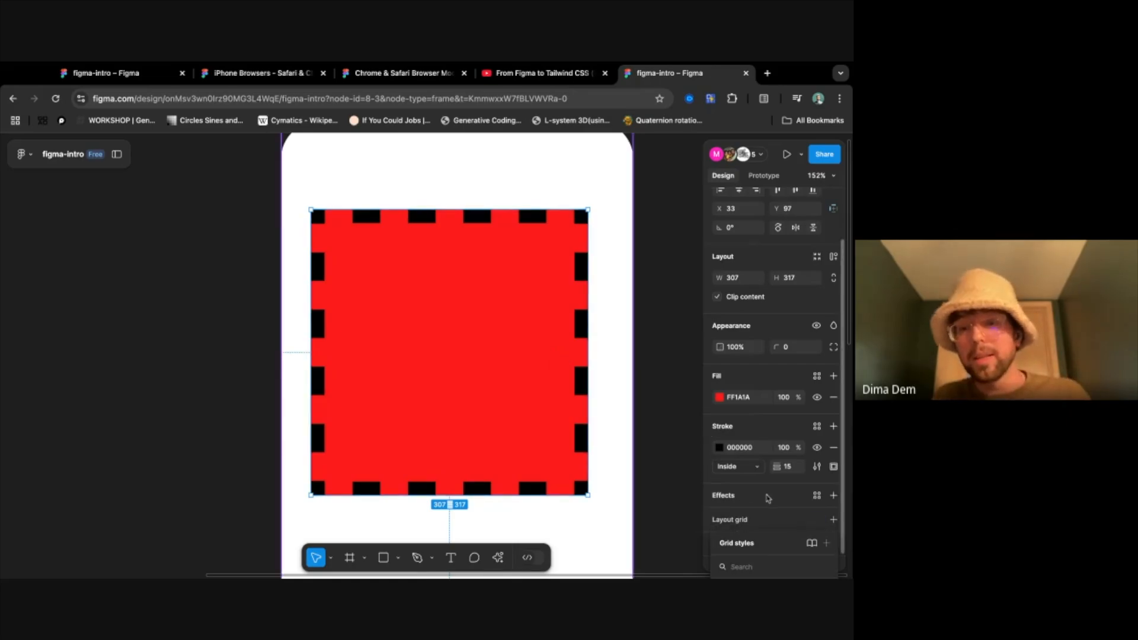
scroll(794, 503, down, 1)
click(817, 506)
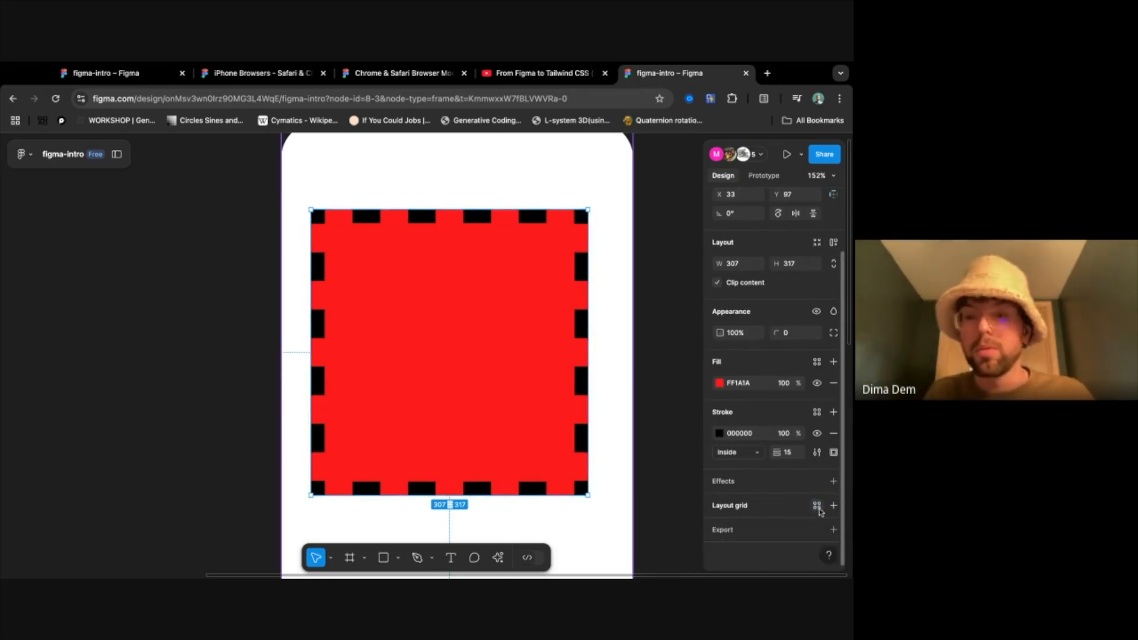
click(817, 506)
scroll(773, 472, down, 8)
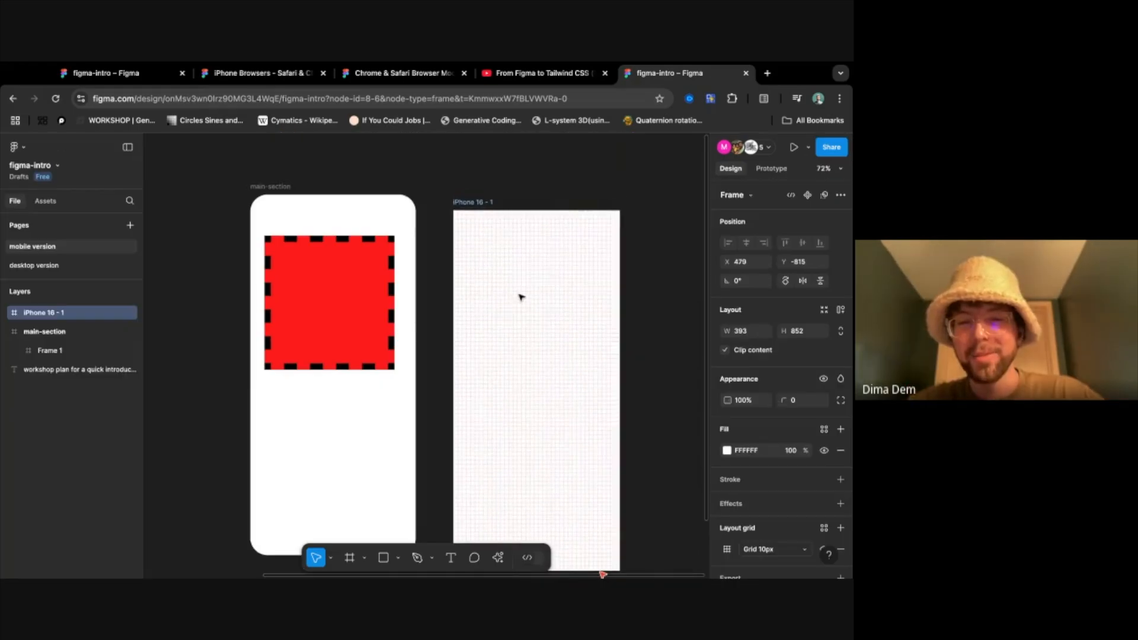
- Apply a 5-column layout grid to the iPhone 16 - 1 frame beside main-section and examine the columns up close
drag(521, 297, 523, 281)
scroll(776, 487, down, 1)
click(772, 508)
click(765, 520)
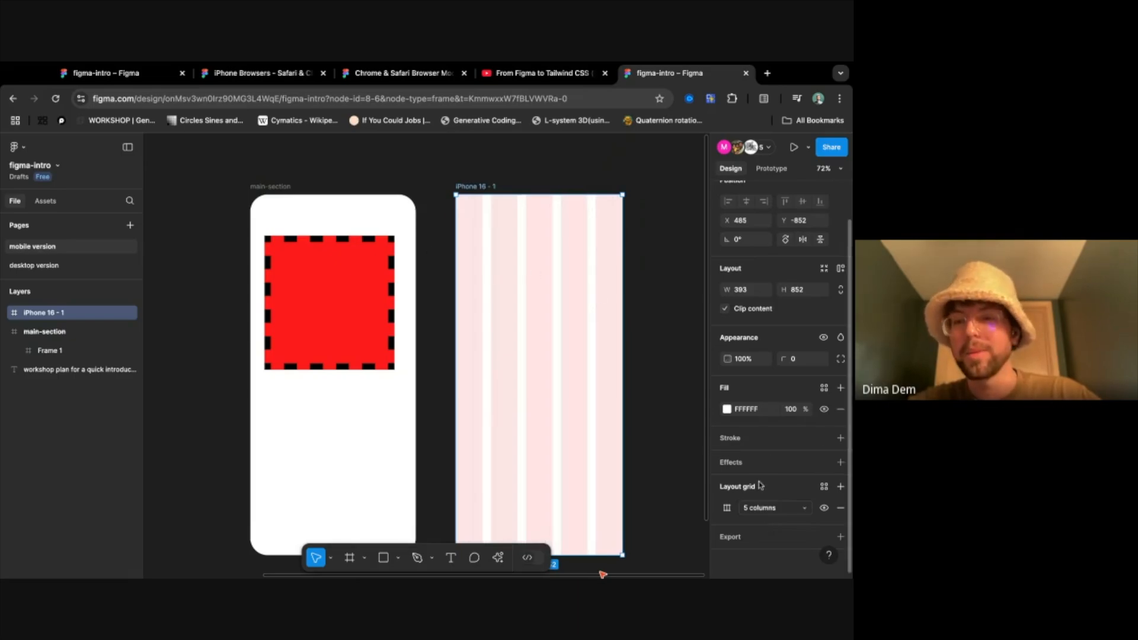
scroll(568, 447, right, 3)
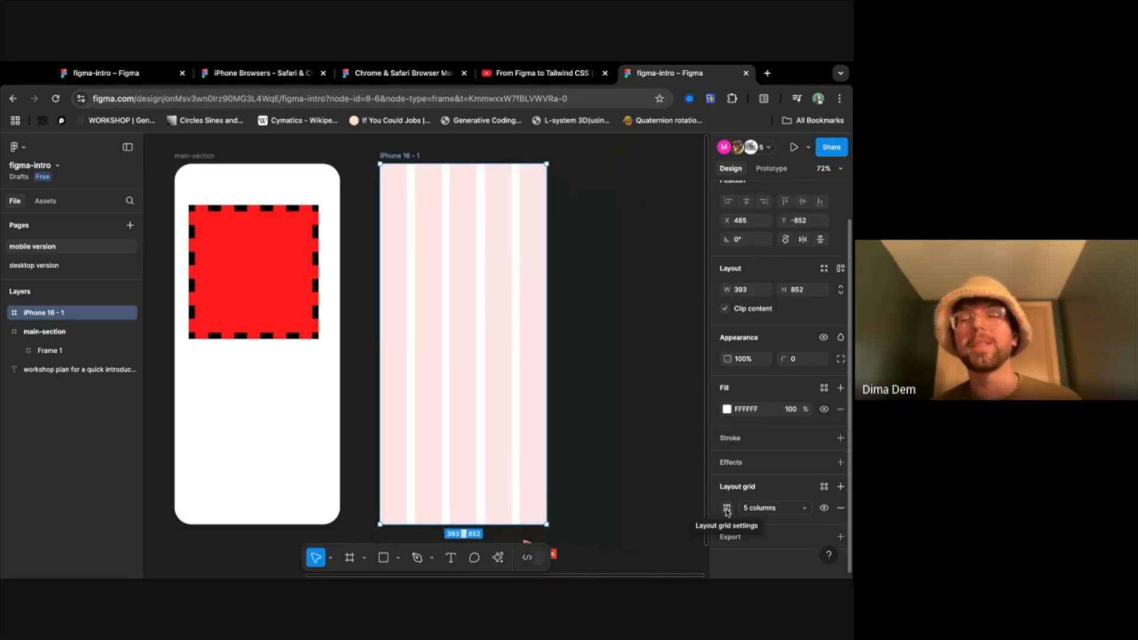
scroll(442, 252, up, 5)
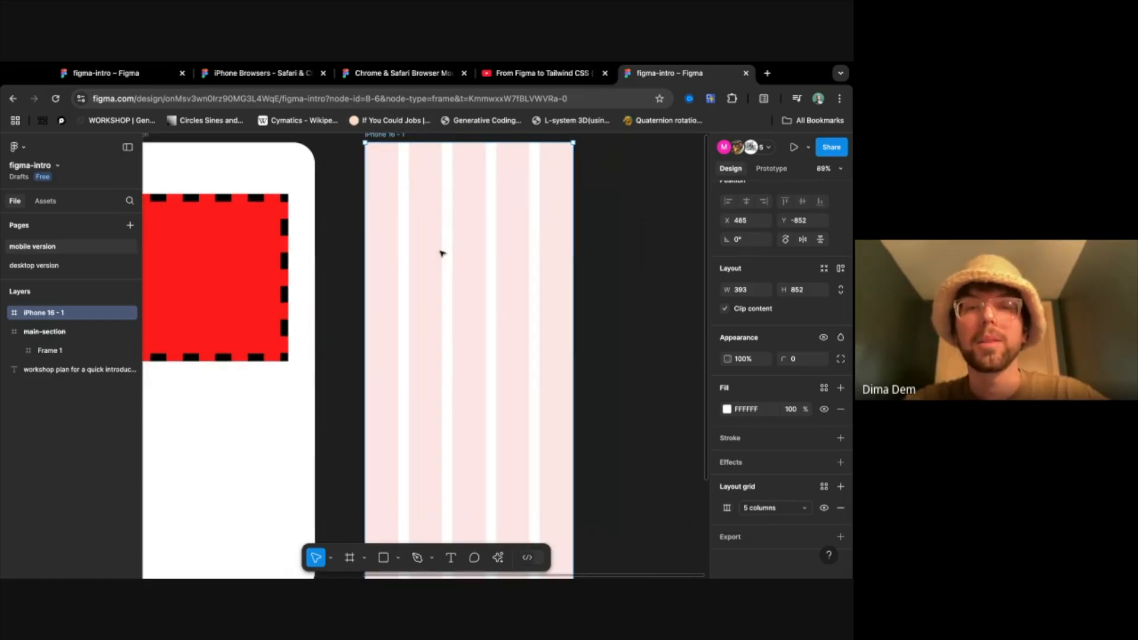
scroll(442, 252, up, 5)
scroll(345, 247, down, 1)
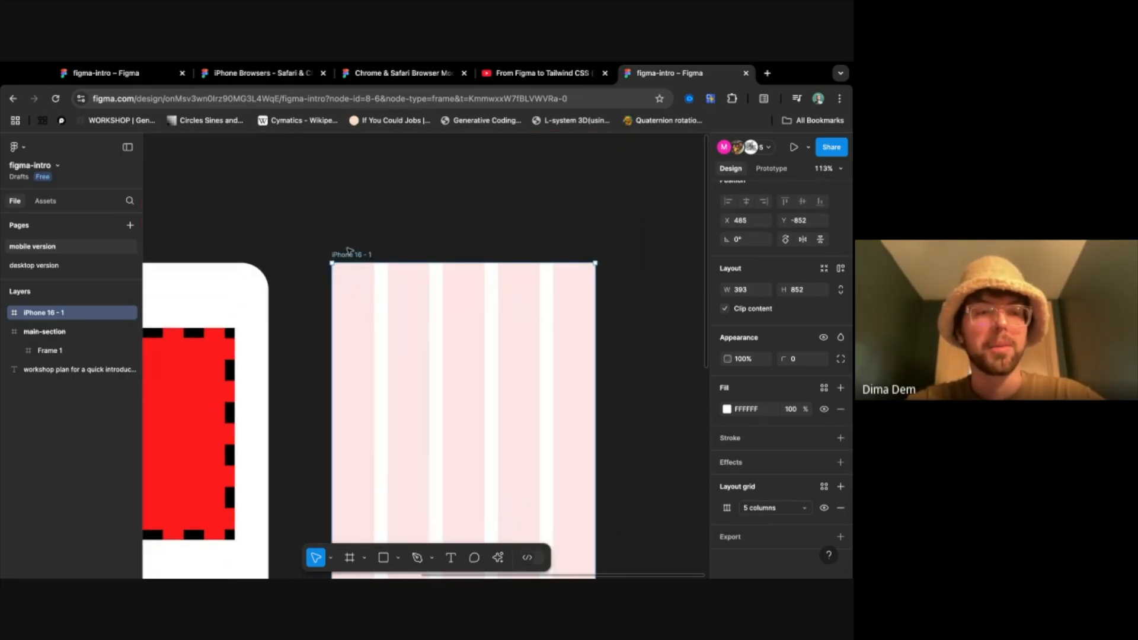
- Draw a frame about 380 × 72 across the upper part of iPhone 16 - 1 and rename it header
key(f)
drag(341, 273, 596, 322)
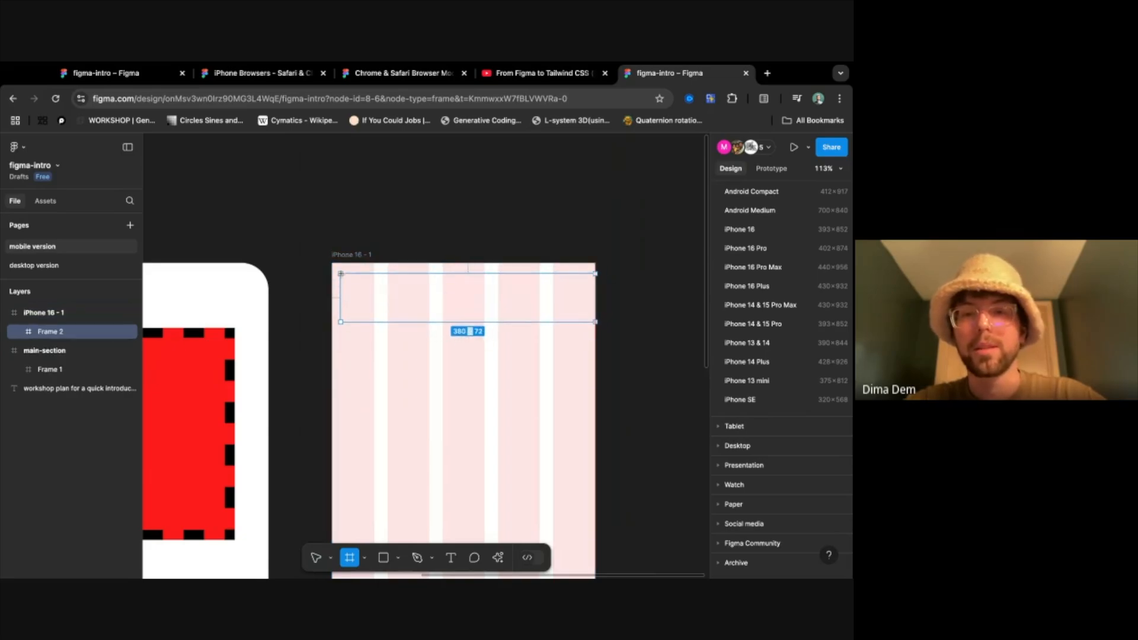
double_click(47, 333)
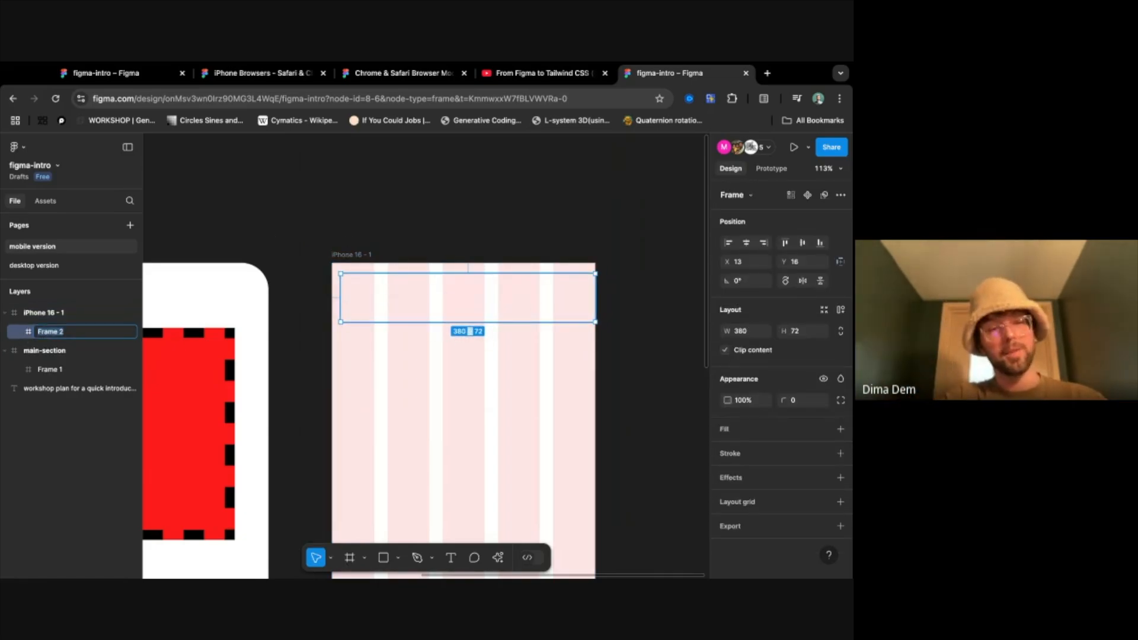
text(header)
key(Return)
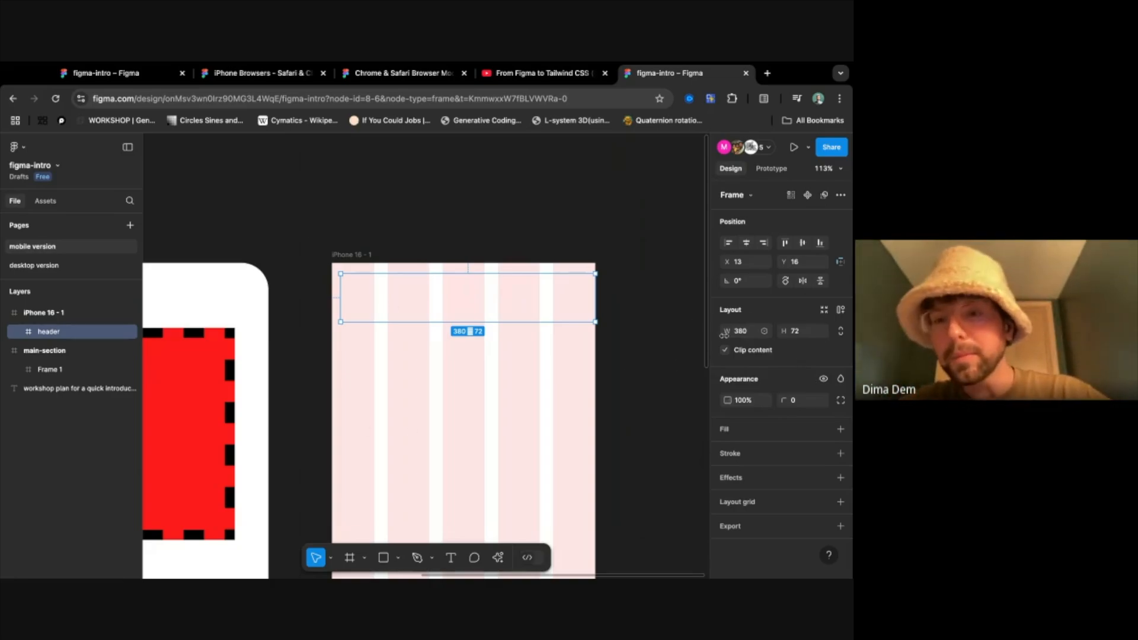
- Give the header frame a solid grey fill, 707070
click(839, 429)
click(727, 450)
drag(652, 355, 568, 359)
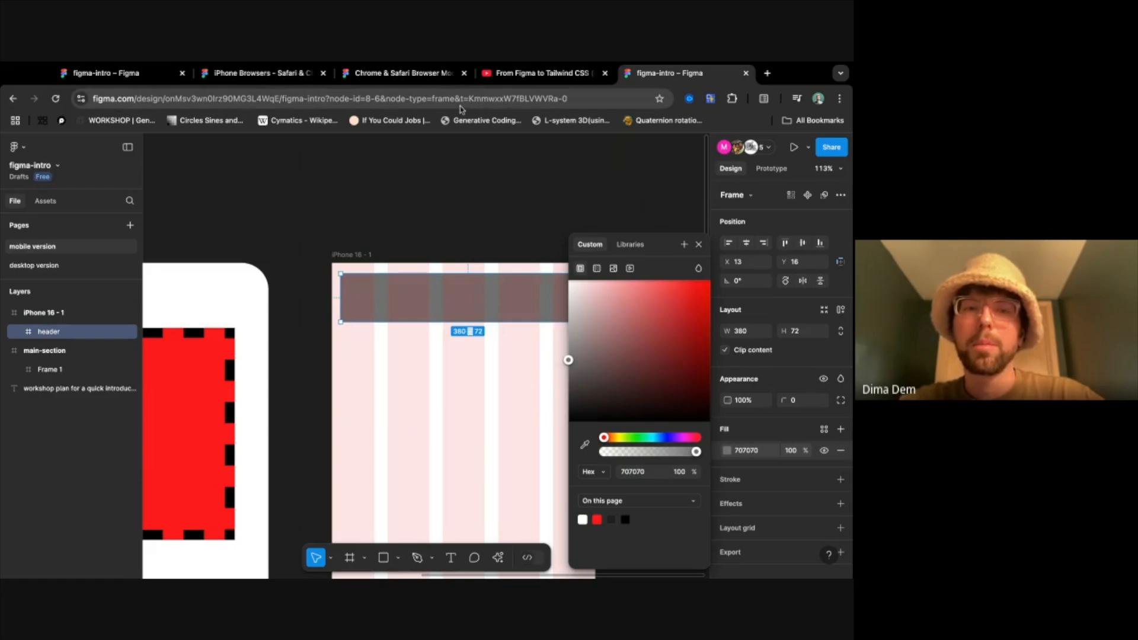
click(477, 206)
- Move the header to X 0, Y 0 in the iPhone frame and widen it to the full 393 width
click(551, 292)
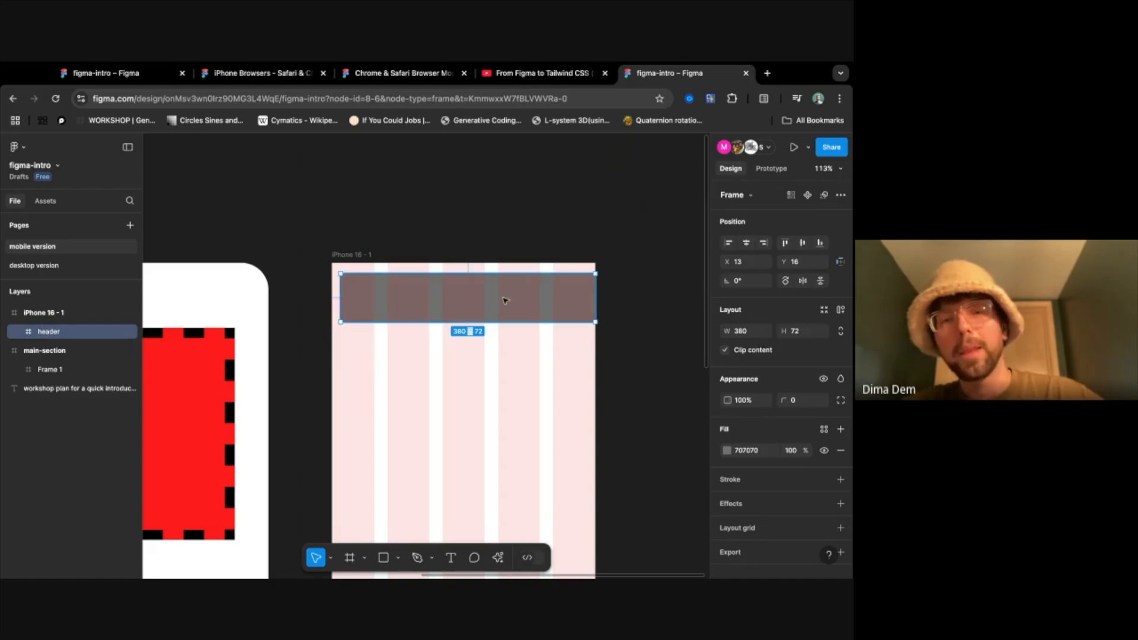
drag(518, 307, 503, 302)
key(Up)
key(Up)
key(Up)
key(Up)
key(Up)
key(Up)
key(Right)
key(Right)
key(Right)
key(Right)
key(Right)
key(Right)
key(Right)
key(Right)
key(Right)
key(Right)
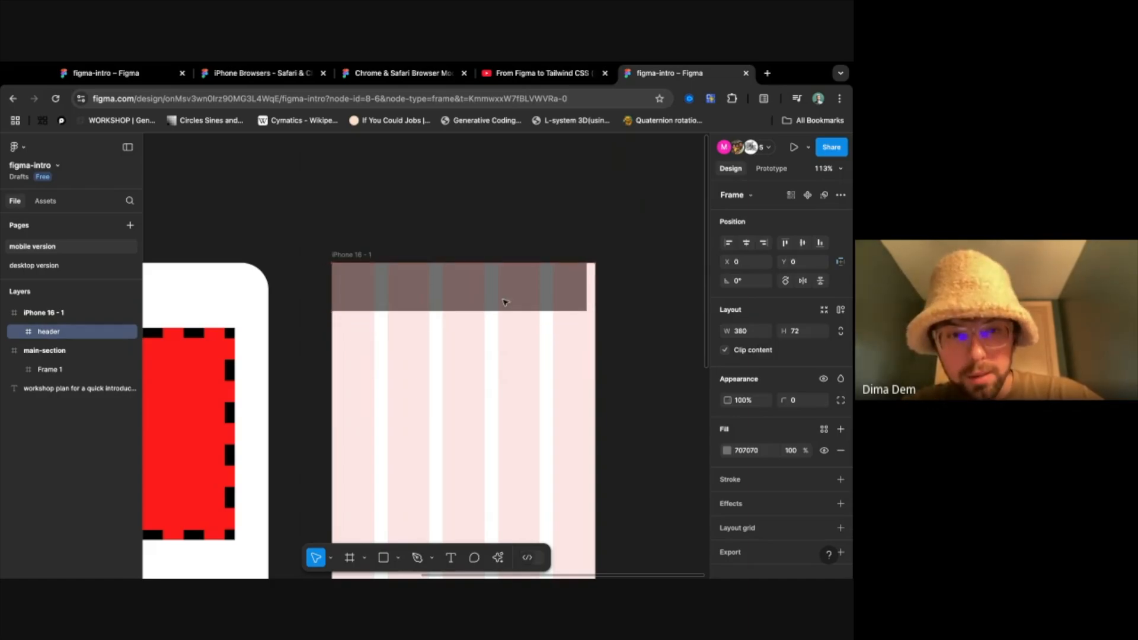
mouse_move(509, 297)
mouse_down()
mouse_move(530, 306)
mouse_move(508, 296)
mouse_up()
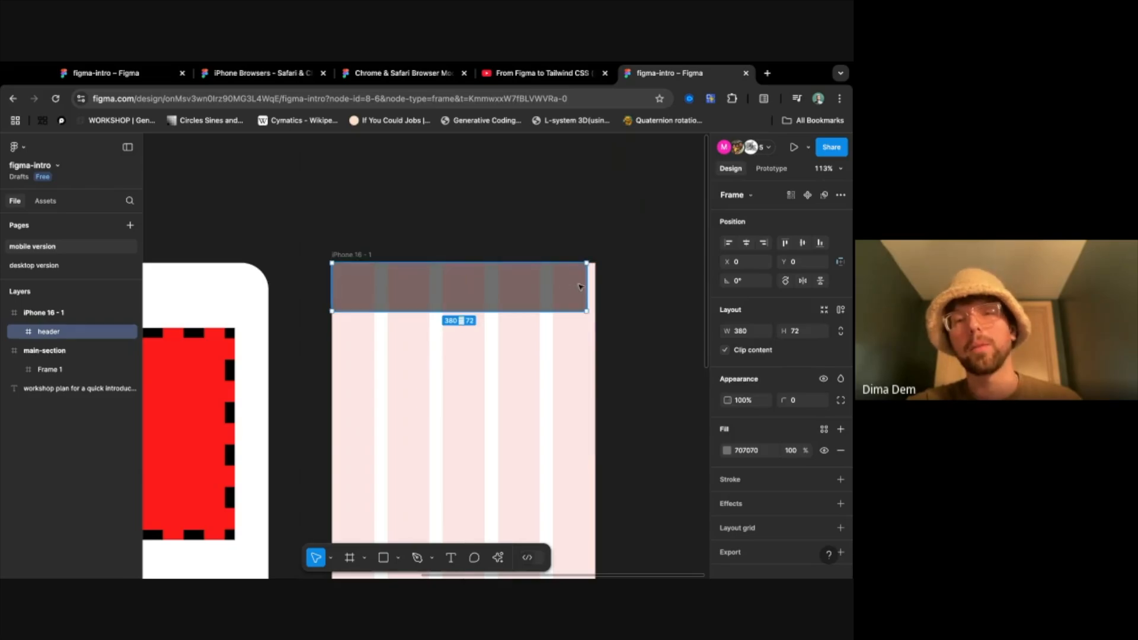
mouse_move(587, 284)
mouse_down()
mouse_move(600, 284)
mouse_move(582, 283)
mouse_up()
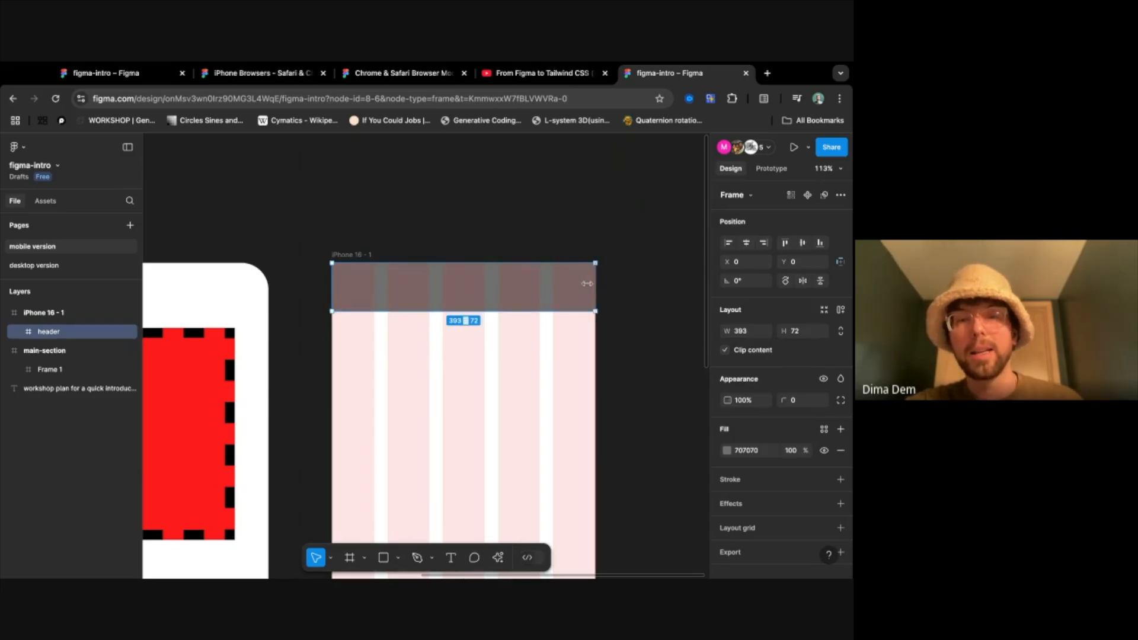
- Draw a frame about 272 × 183 below the header and fill it with light red, FF8D8D
click(640, 266)
scroll(496, 478, down, 4)
key(f)
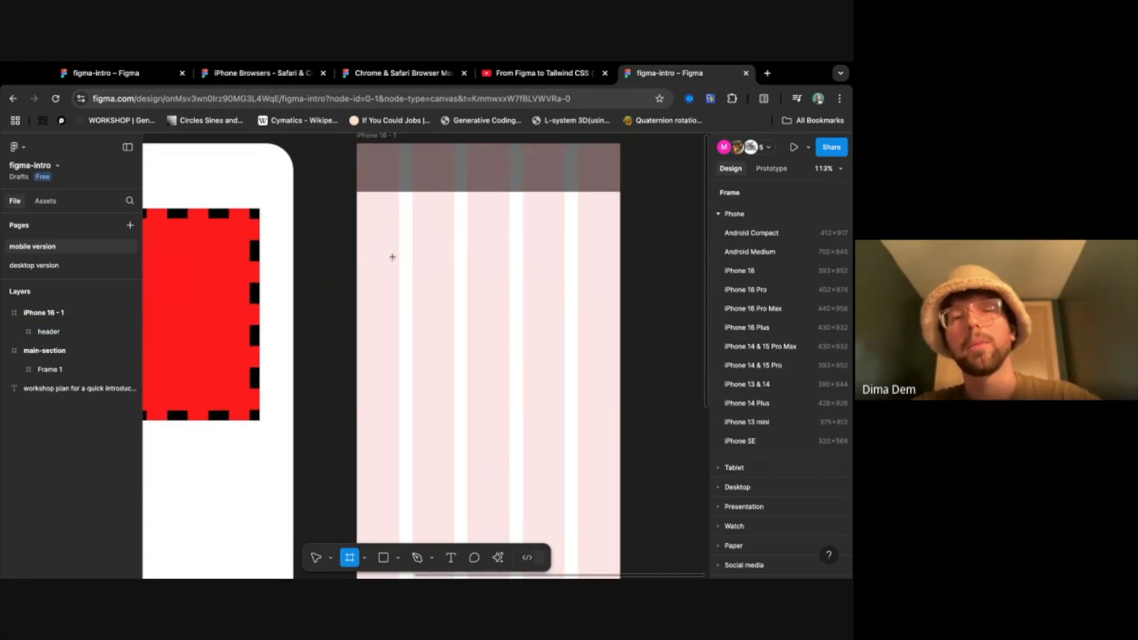
drag(392, 257, 574, 378)
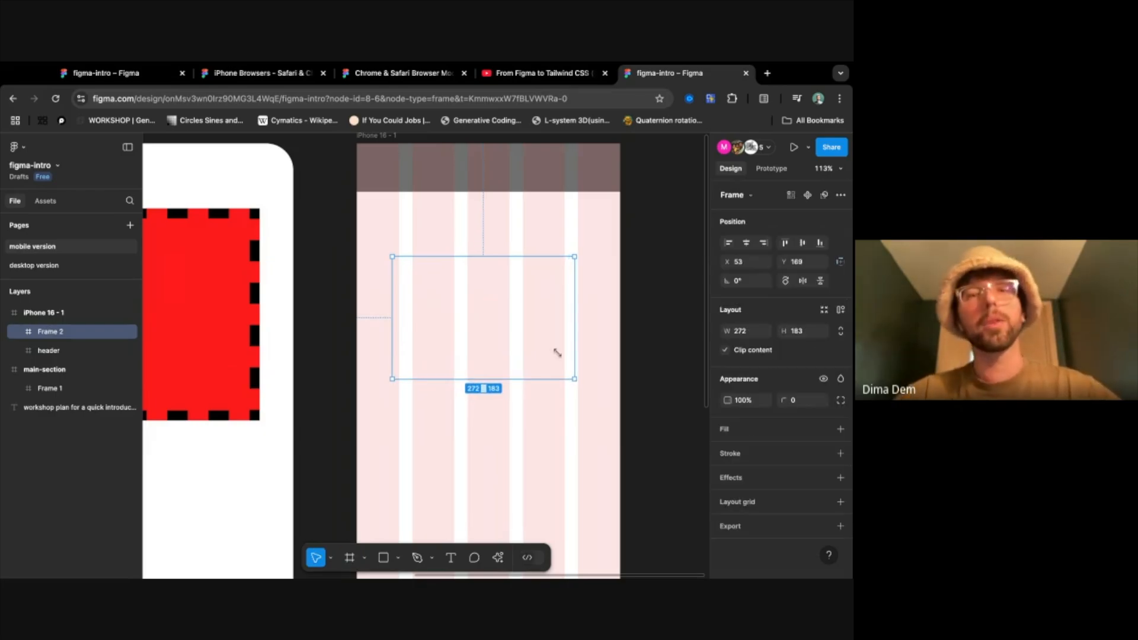
click(840, 429)
click(727, 449)
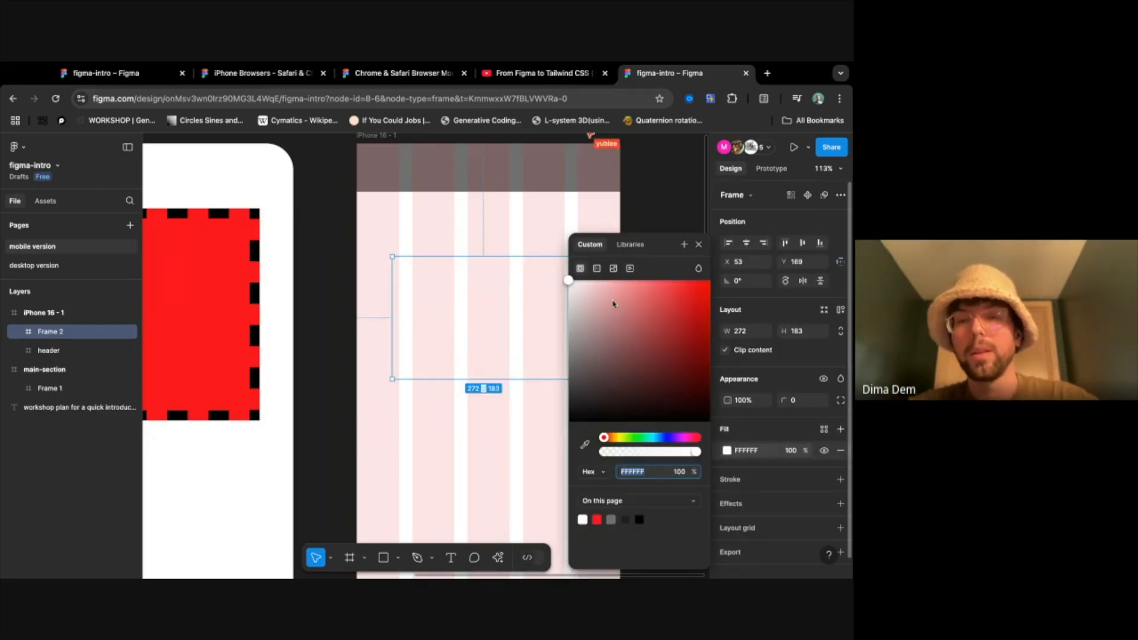
click(631, 281)
click(496, 272)
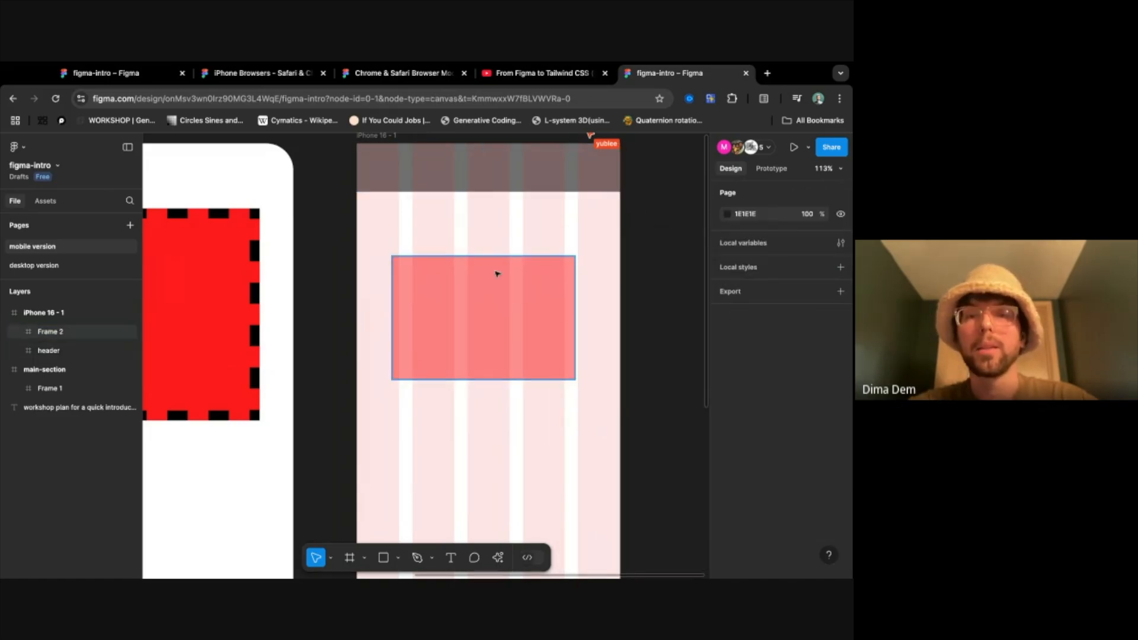
- Move the light red frame to X 83, Y 118 and narrow it to span the three middle grid columns
drag(448, 304, 469, 269)
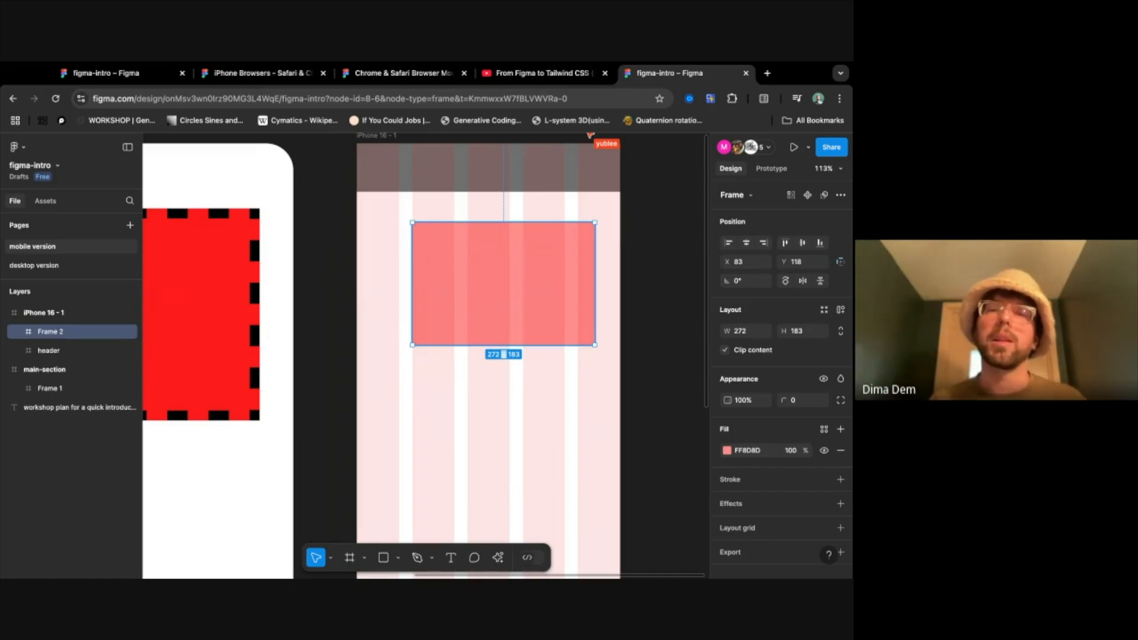
drag(597, 275, 564, 275)
click(651, 302)
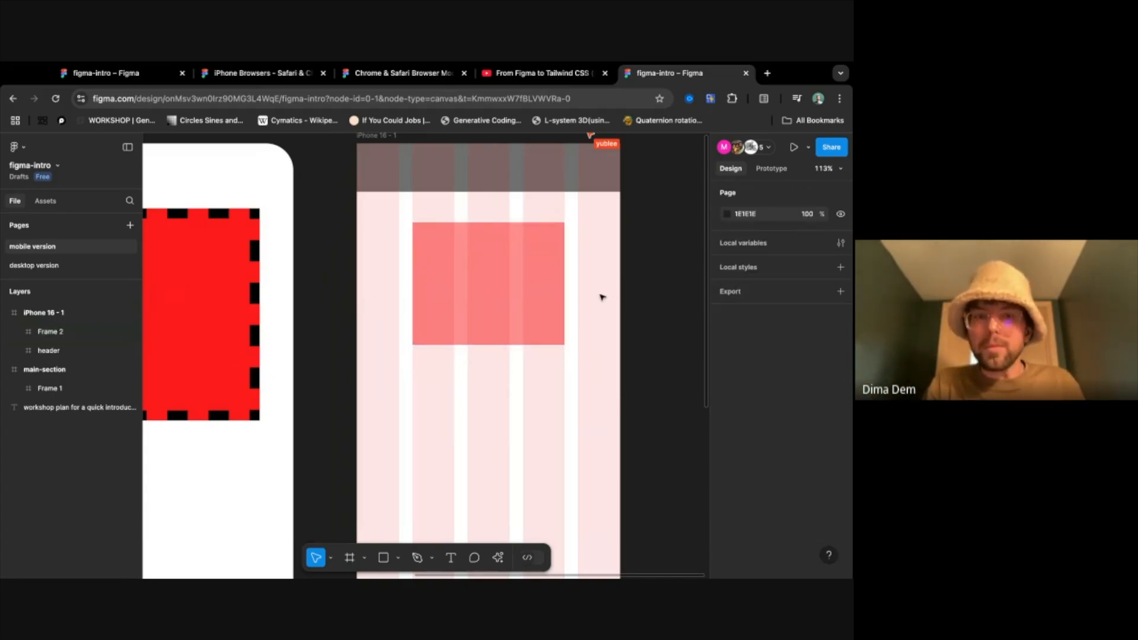
- Replace the iPhone 16 - 1 frame's column layout grid with a uniform 10px grid and look it over
click(375, 135)
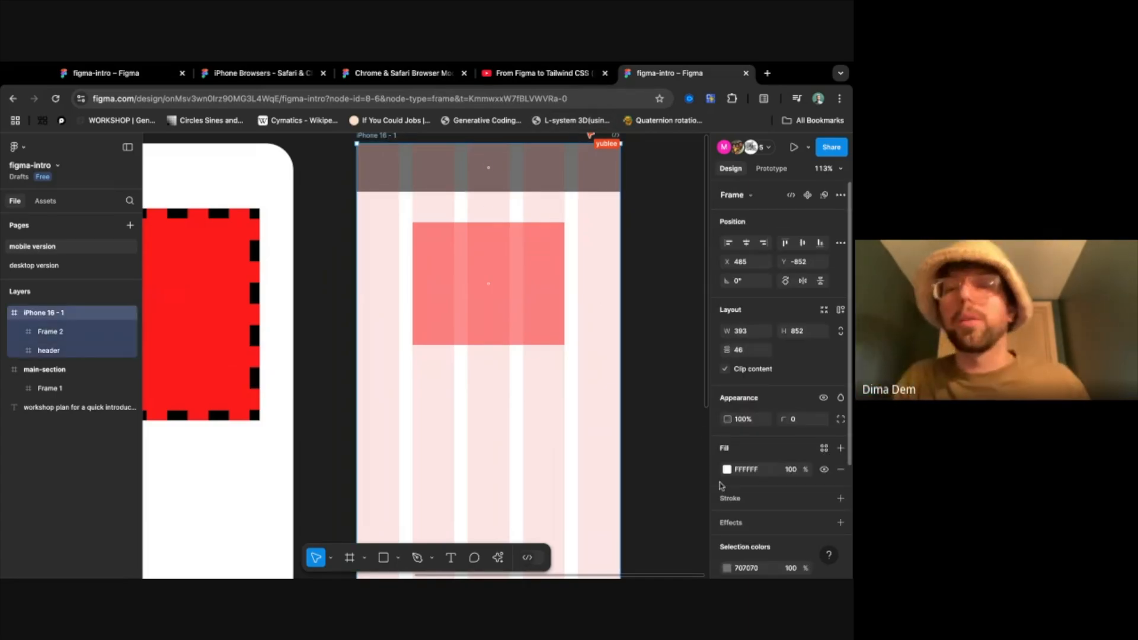
scroll(815, 558, down, 5)
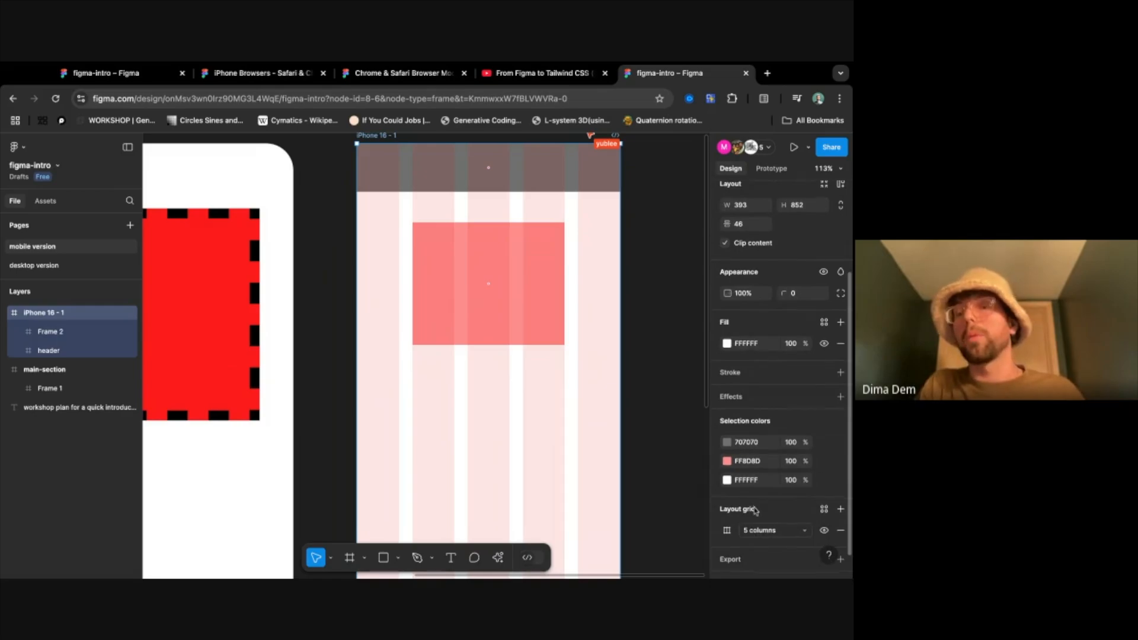
click(769, 511)
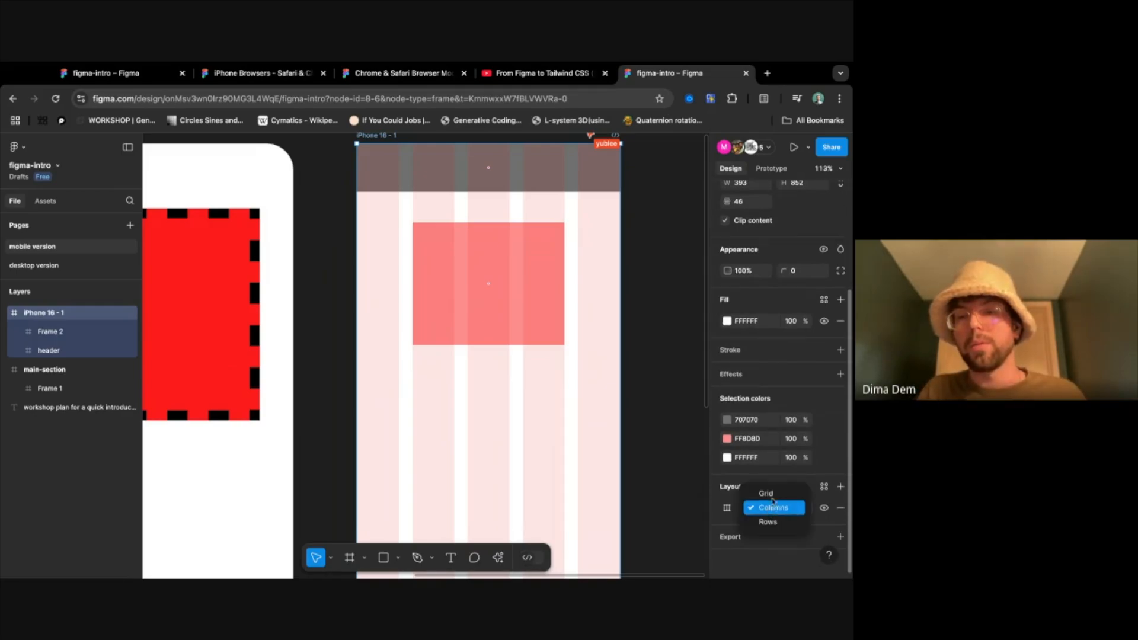
click(770, 469)
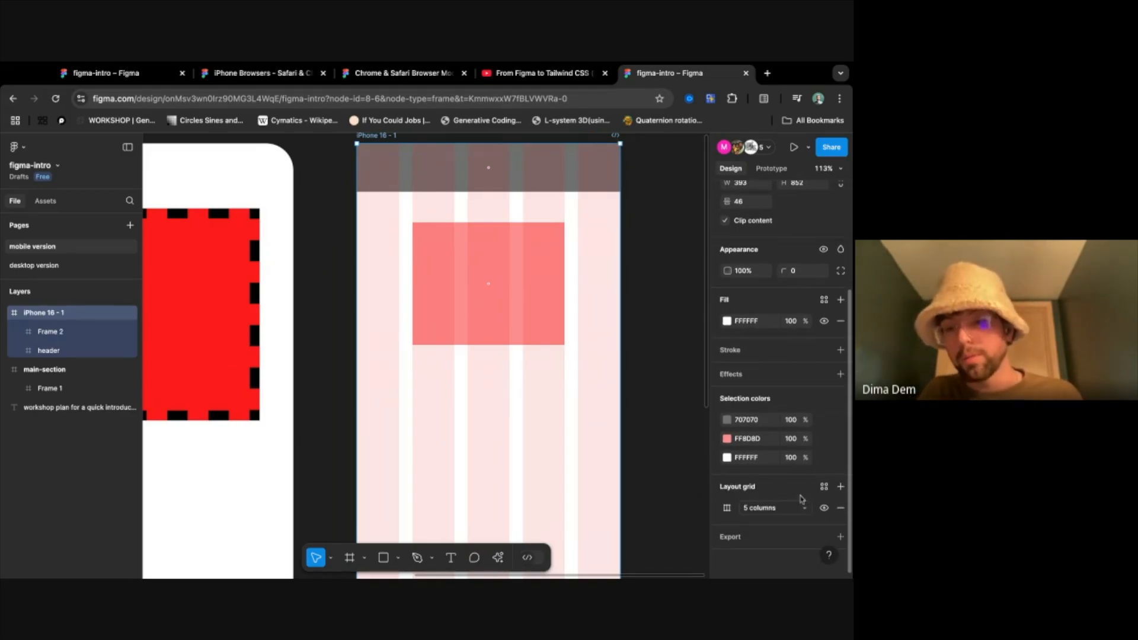
click(841, 508)
click(841, 486)
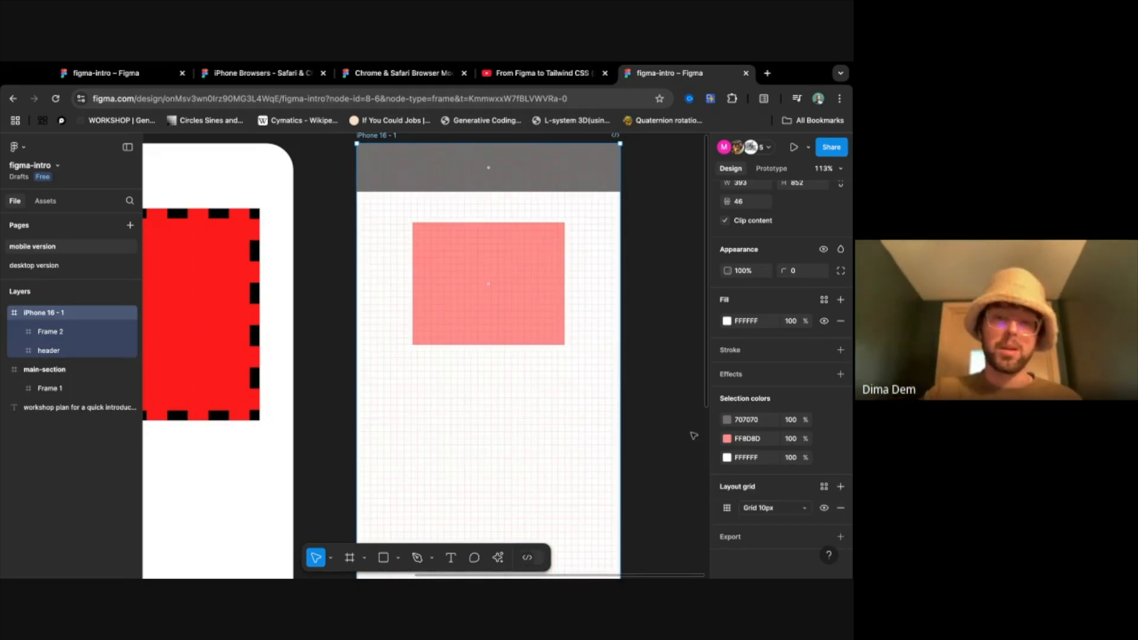
scroll(553, 439, down, 2)
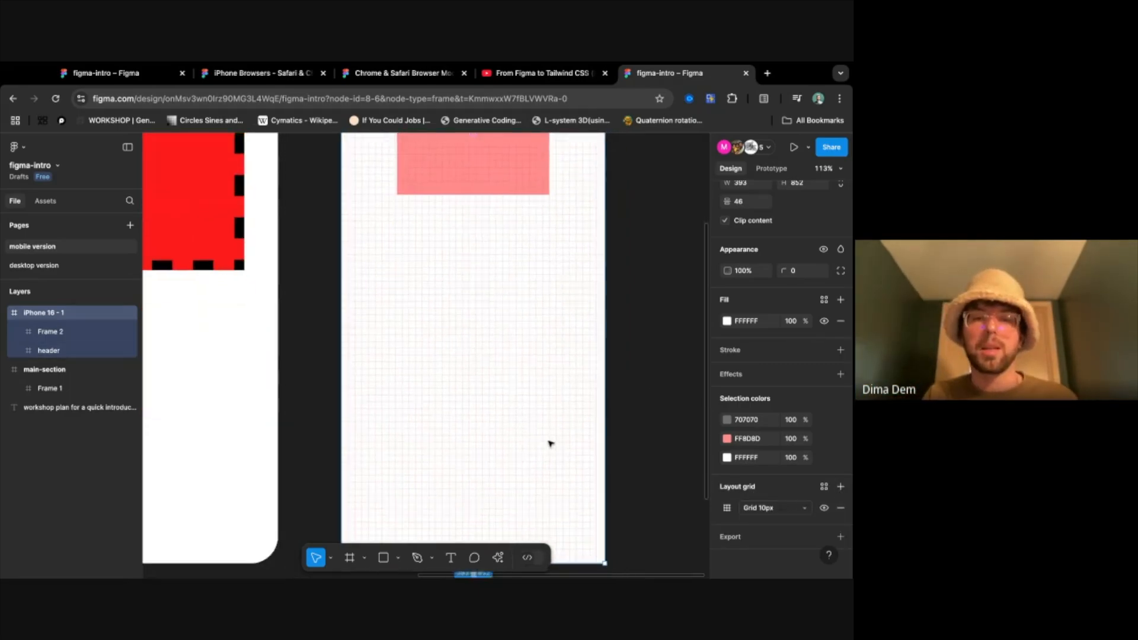
scroll(551, 444, up, 1)
scroll(475, 429, up, 1)
scroll(546, 350, right, 2)
scroll(545, 351, up, 1)
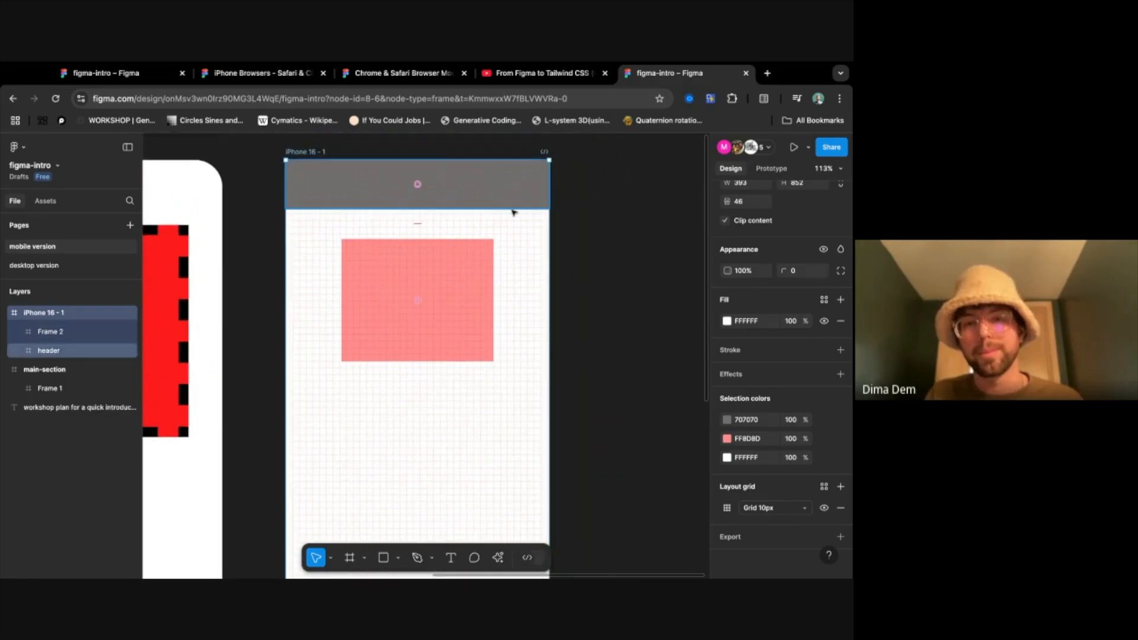
- Switch the iPhone frame's layout grid to columns, try a count of 12, and return the count to 5
click(772, 508)
click(772, 521)
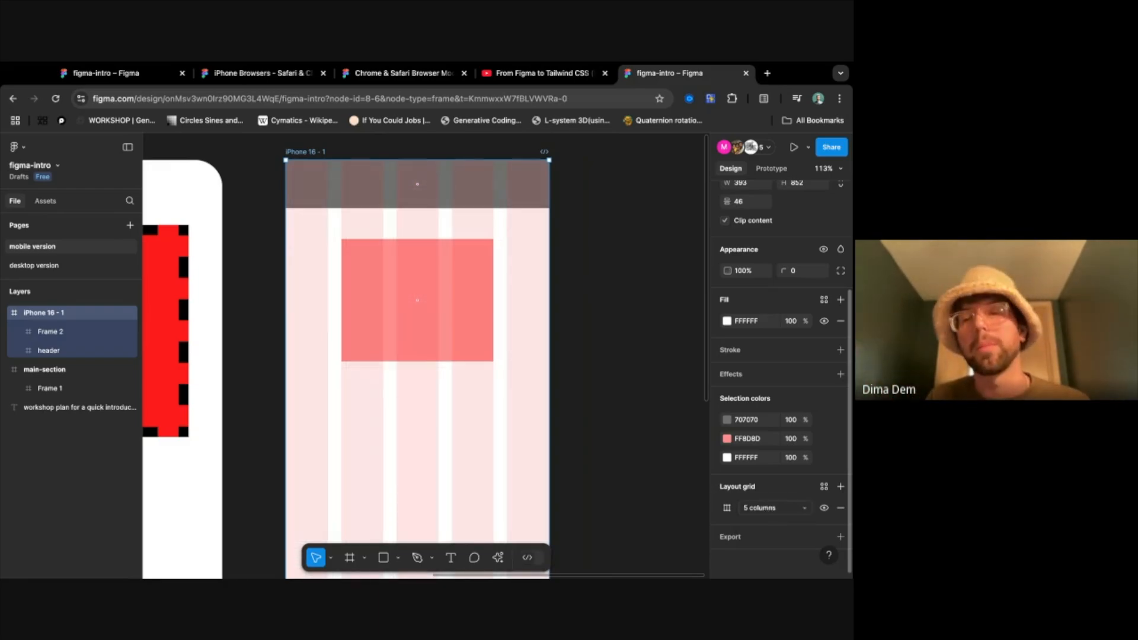
click(727, 509)
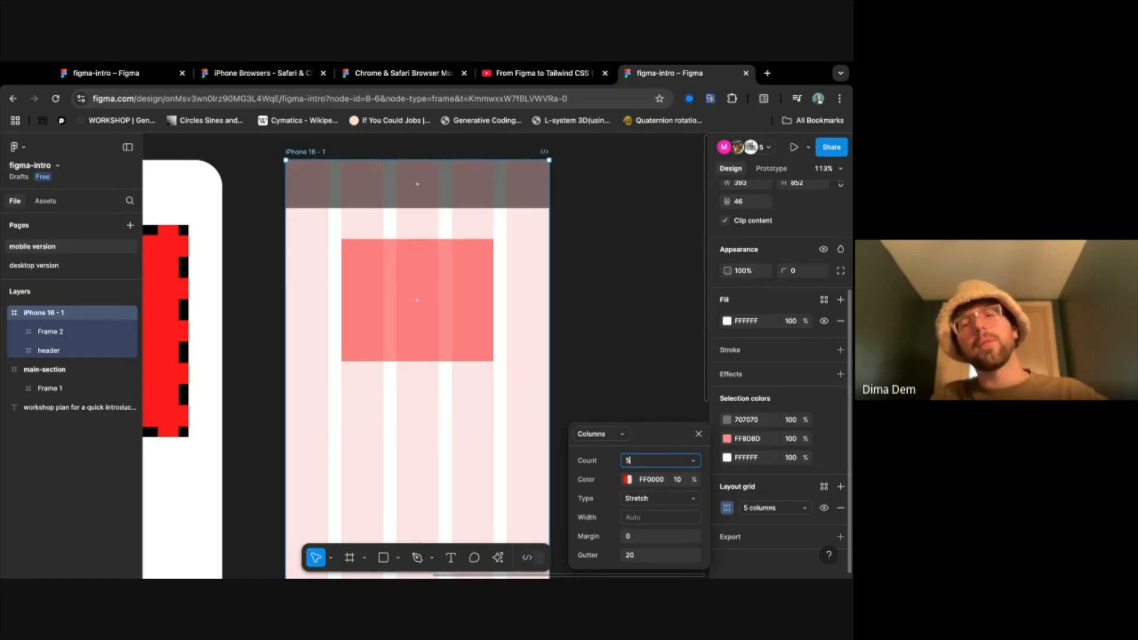
text(12)
key(Return)
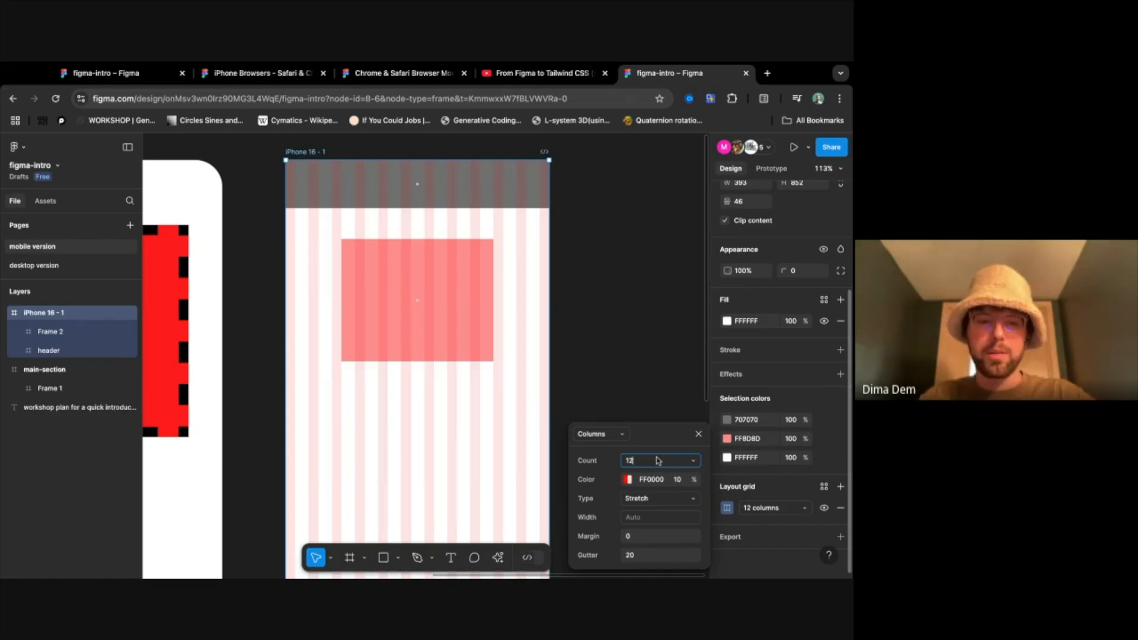
key(Return)
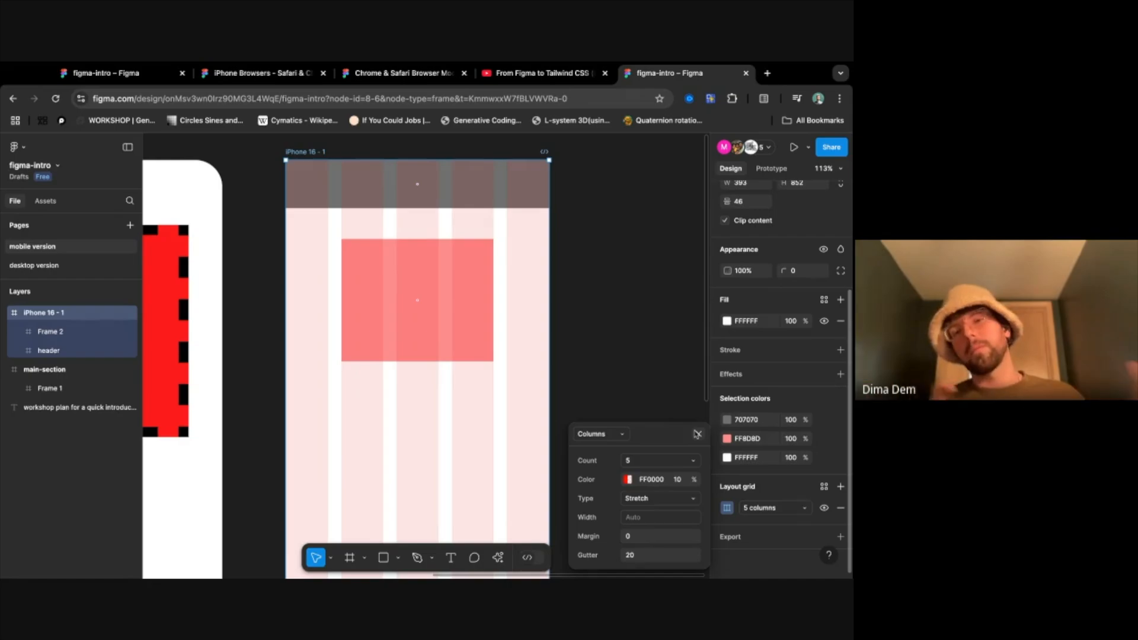
click(697, 434)
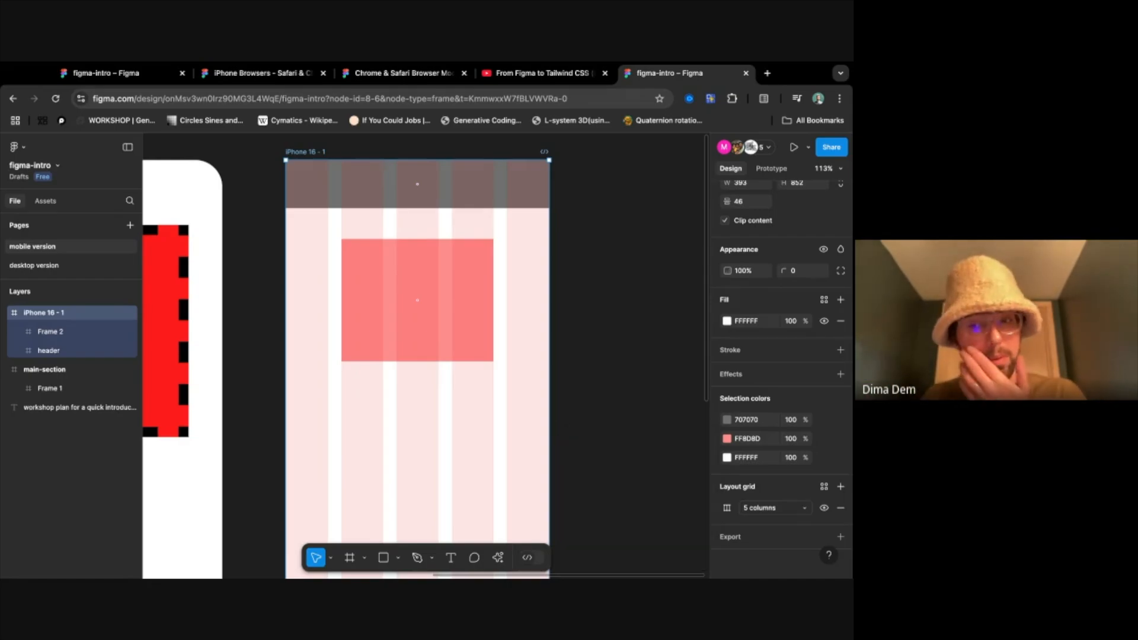
- Toggle the visibility of the iPhone frame's 5-column layout grid several times and leave it hidden
scroll(654, 480, down, 1)
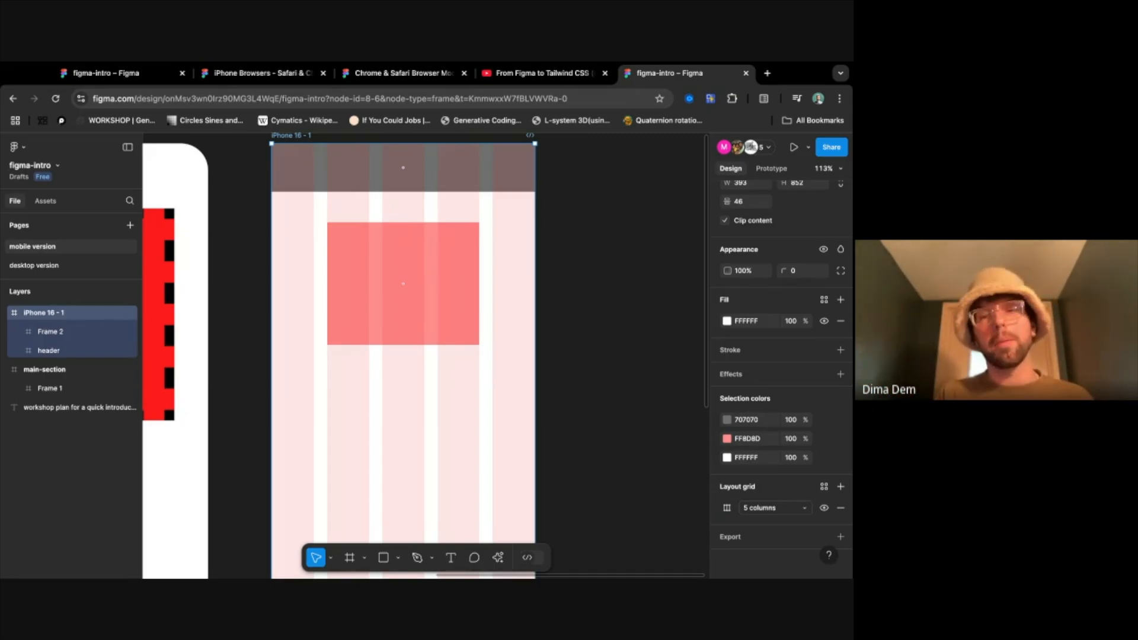
click(825, 509)
click(825, 508)
click(825, 508)
click(825, 509)
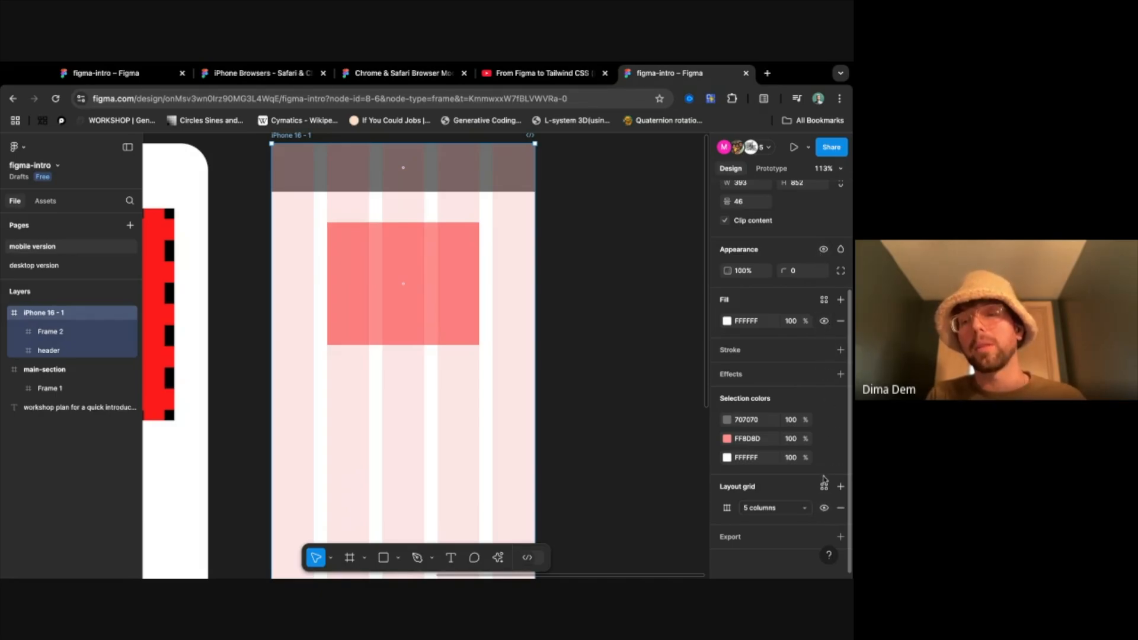
click(824, 508)
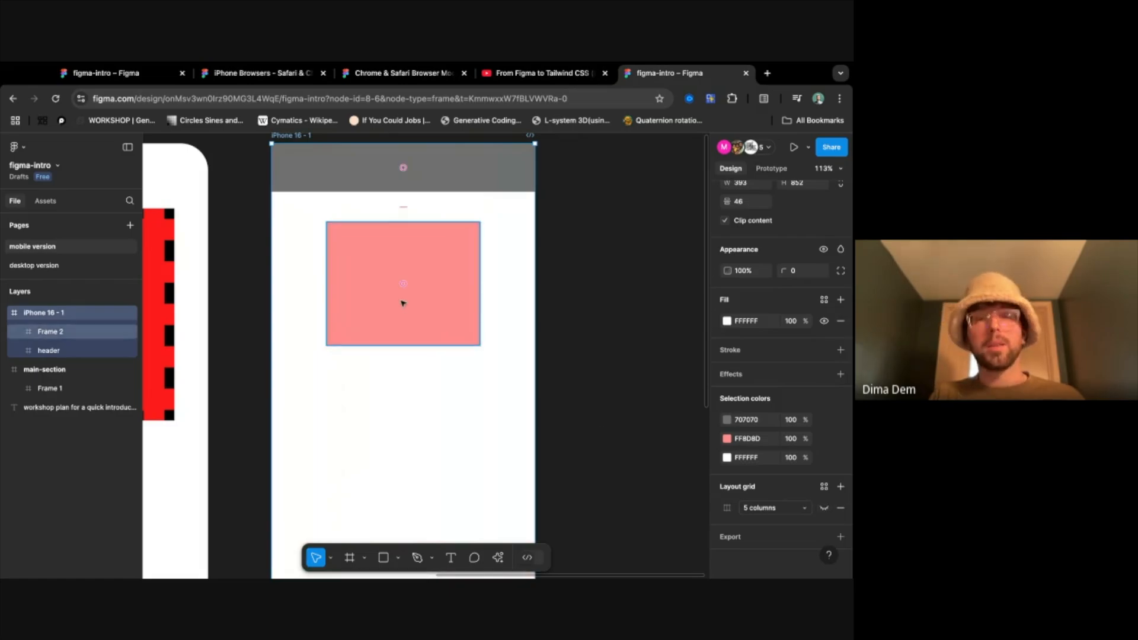
scroll(403, 304, down, 5)
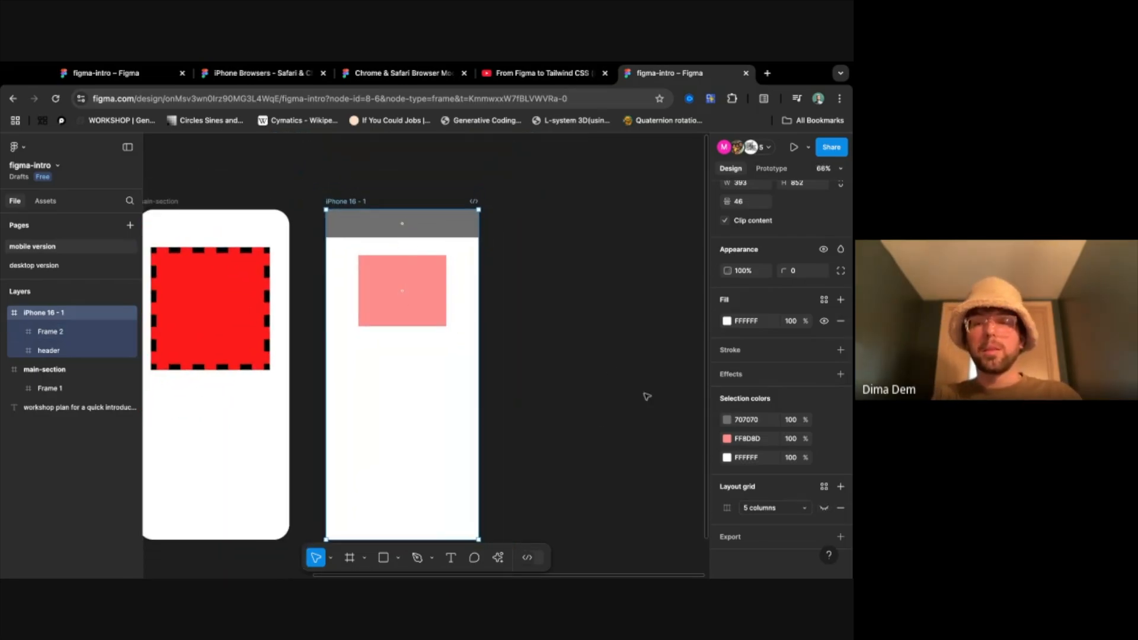
click(824, 508)
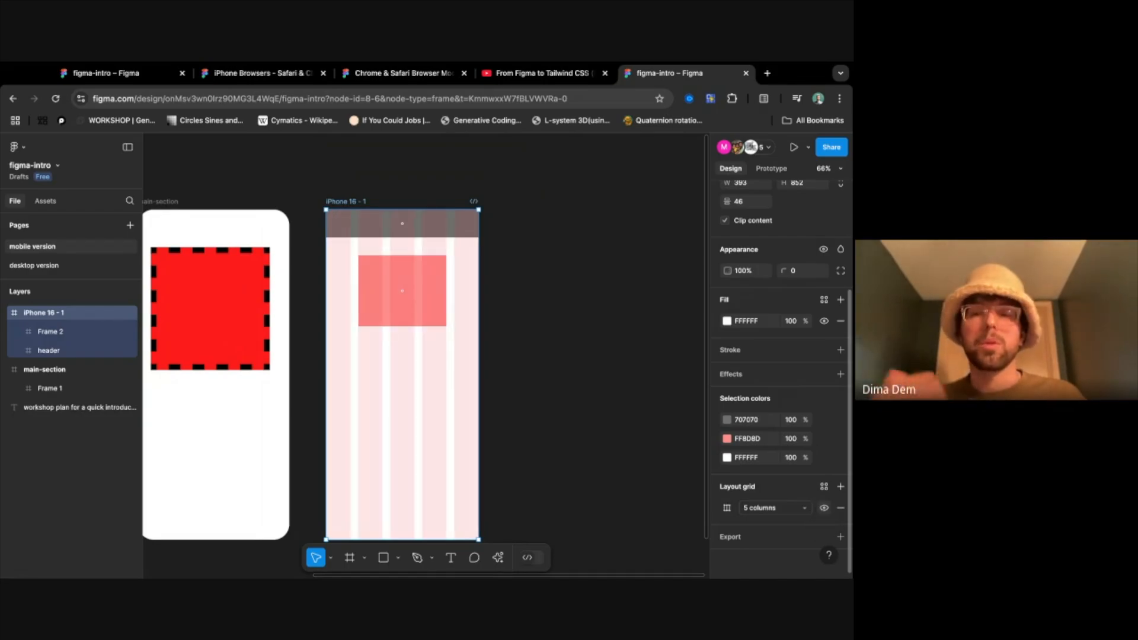
click(824, 508)
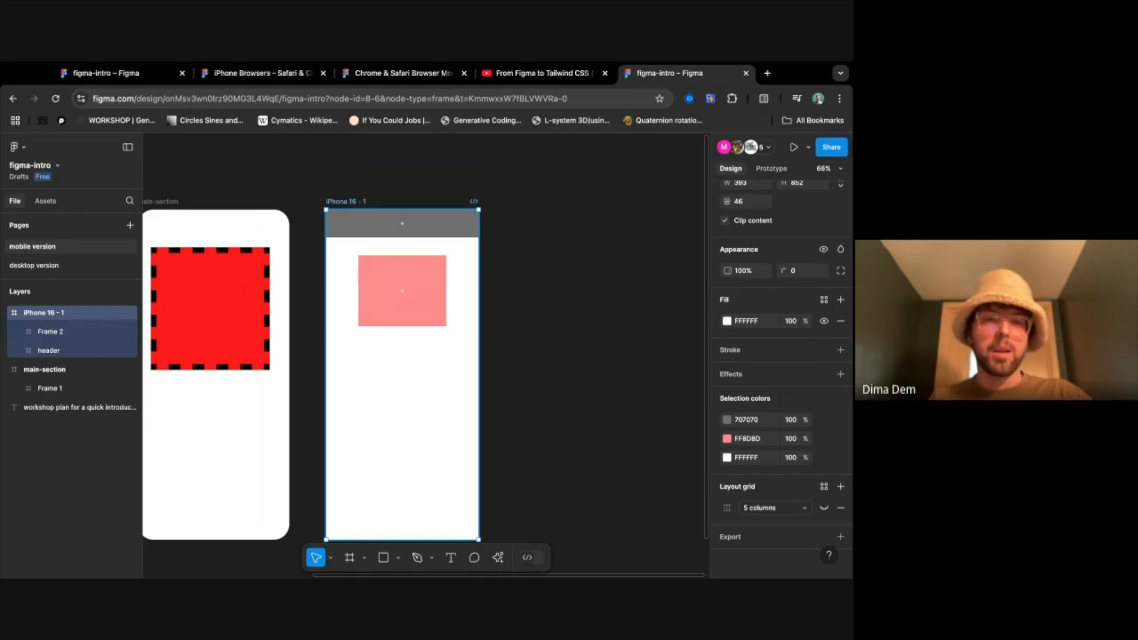
- Rename the iPhone 16 - 1 frame as rectangle-section
click(332, 190)
click(35, 315)
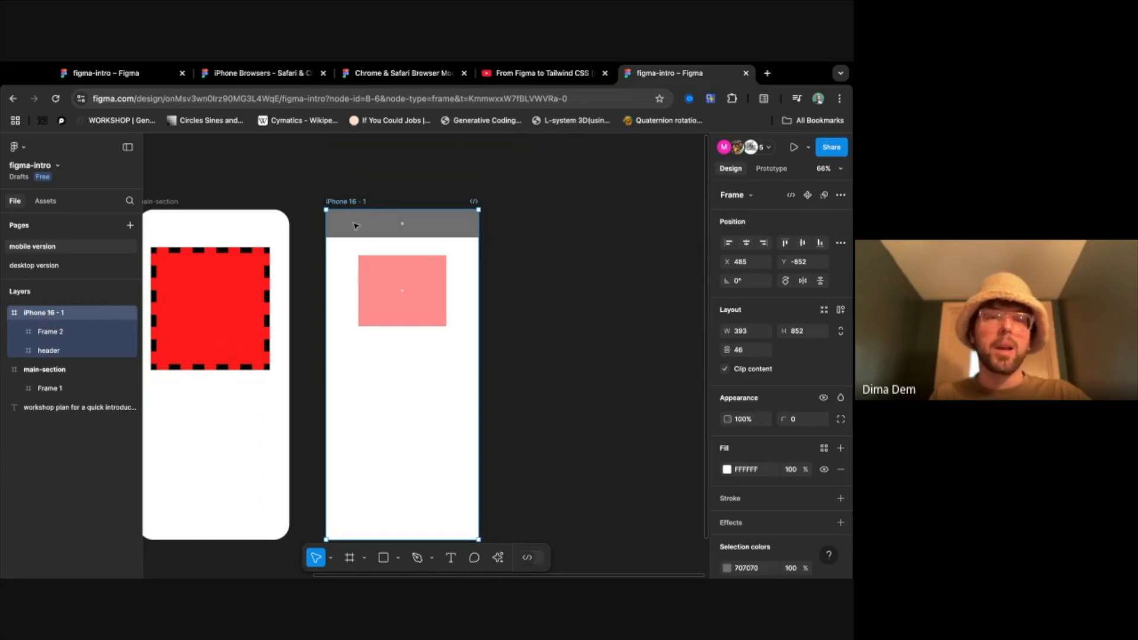
double_click(51, 314)
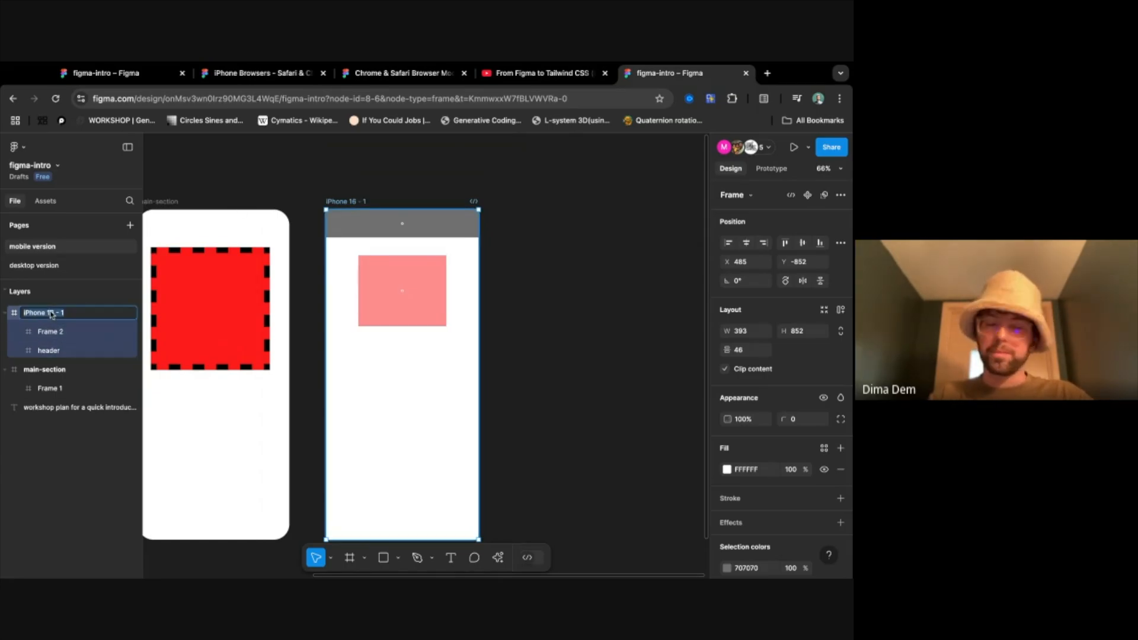
text(rectangle-section)
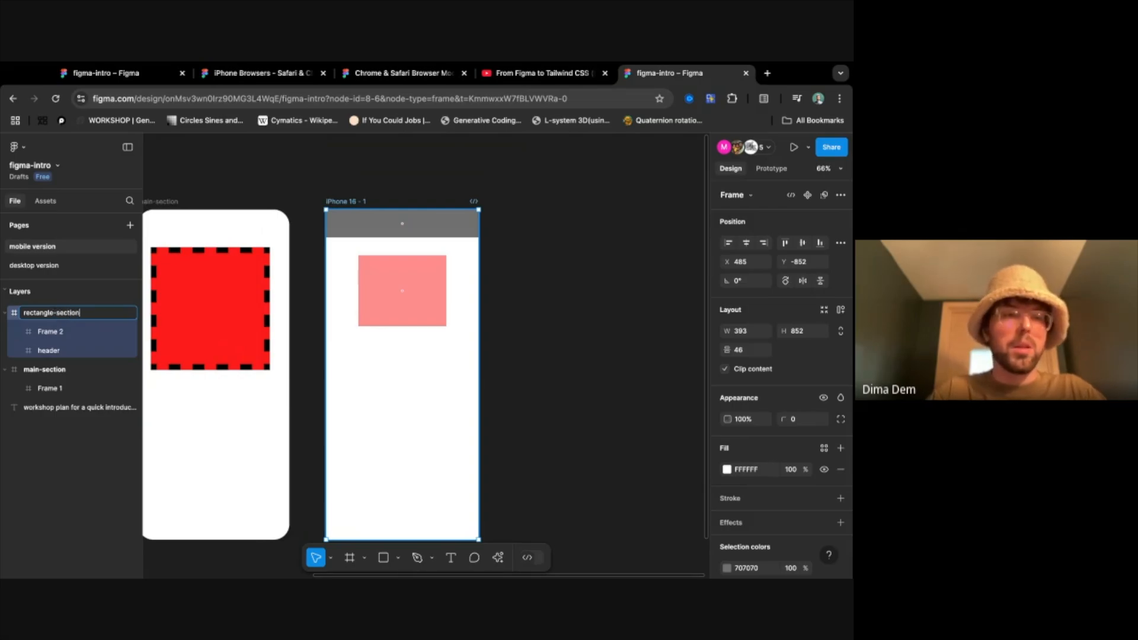
key(Return)
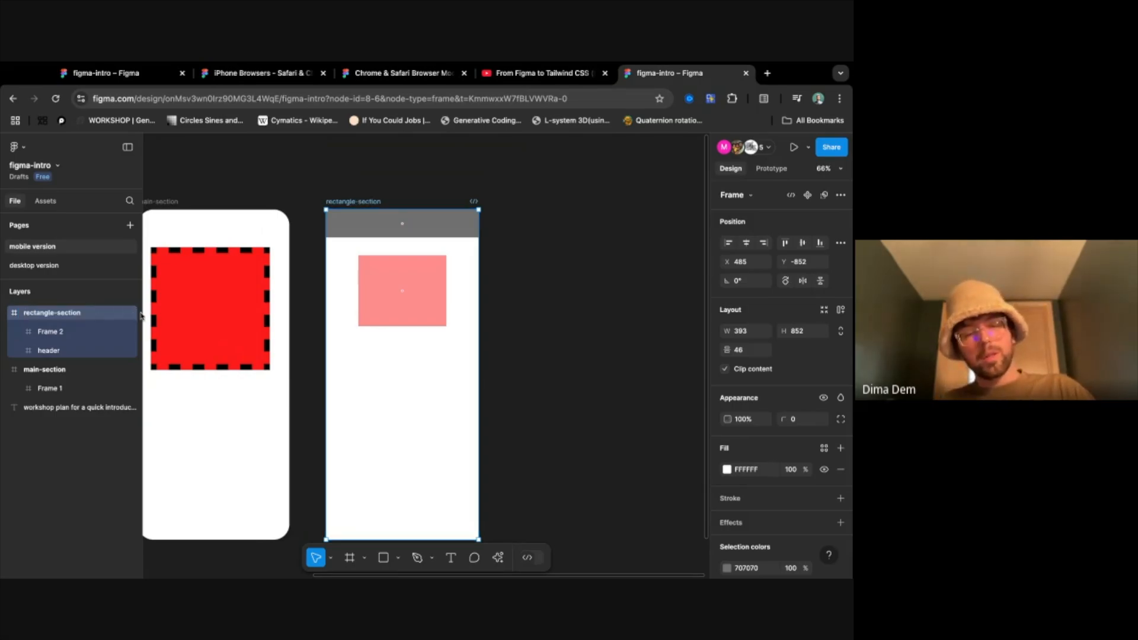
- Duplicate the rectangle-section frame beside the original and show the copy's 5-column layout grid
key(ctrl+d)
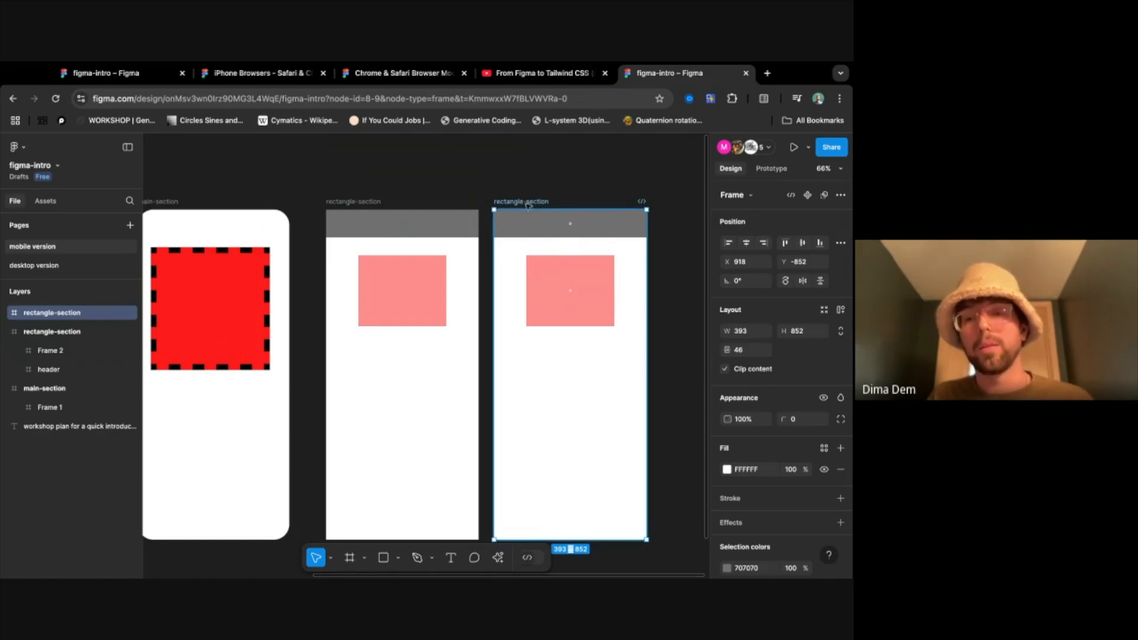
scroll(824, 499, down, 3)
click(824, 508)
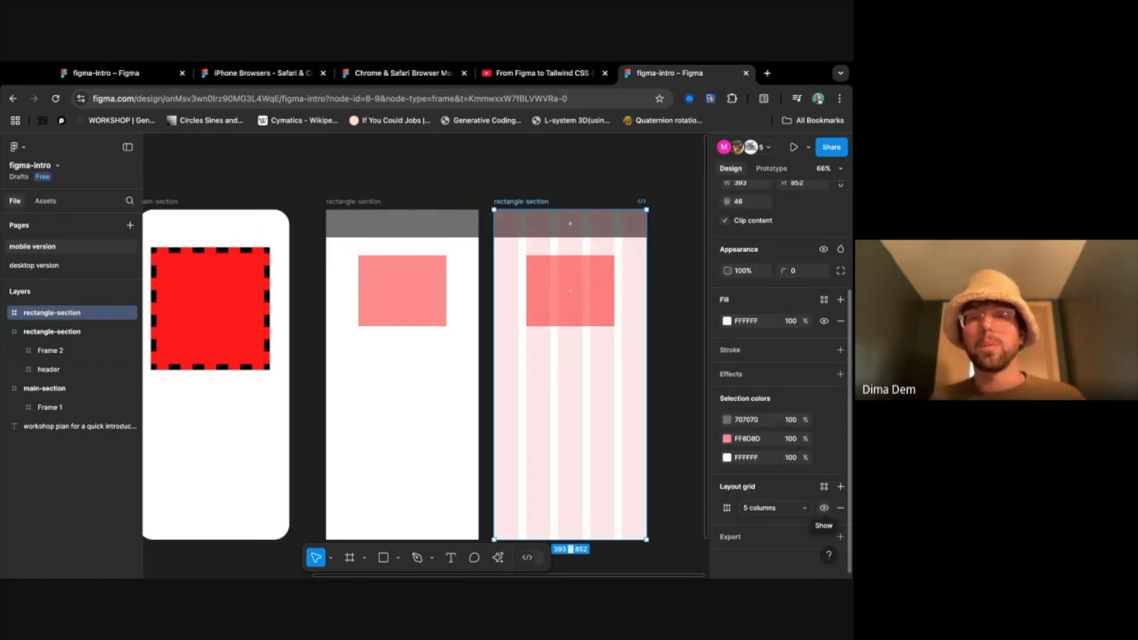
- Rename the duplicated frame as column-section and deselect it
double_click(52, 314)
click(53, 316)
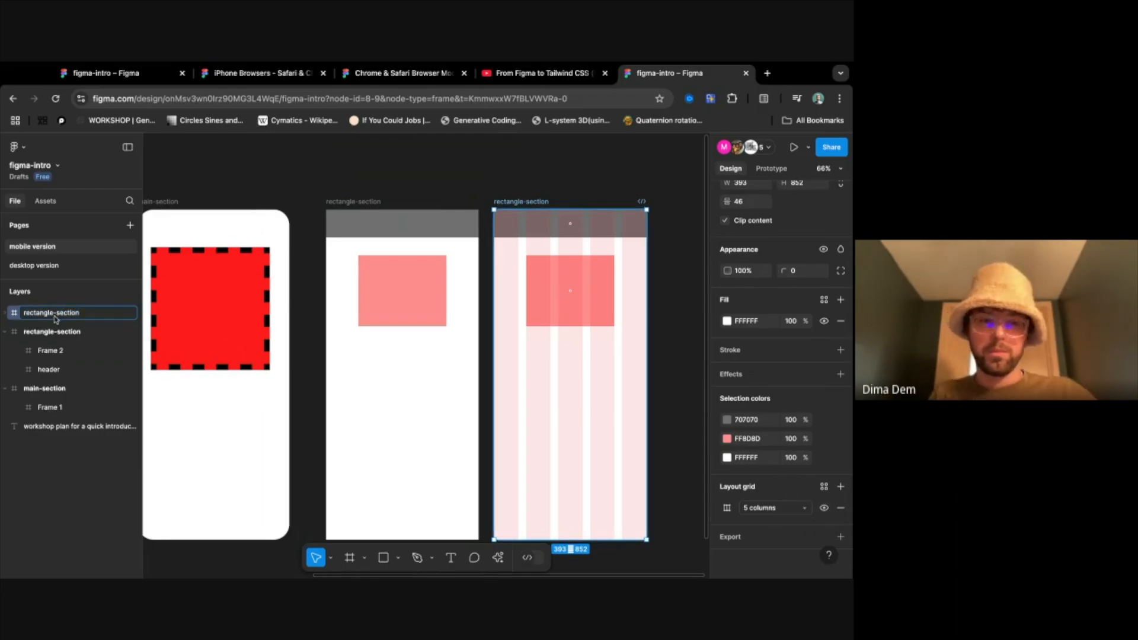
key(BackSpace)
key(BackSpace)
key(BackSpace)
key(BackSpace)
key(BackSpace)
key(BackSpace)
key(BackSpace)
key(BackSpace)
key(BackSpace)
text(column)
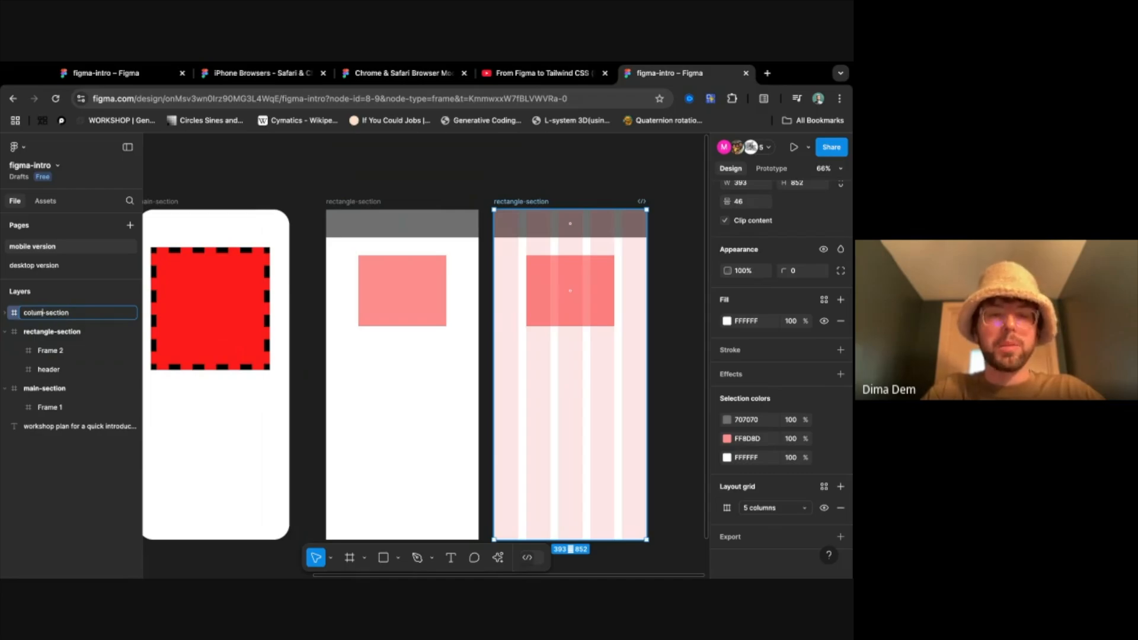
key(Return)
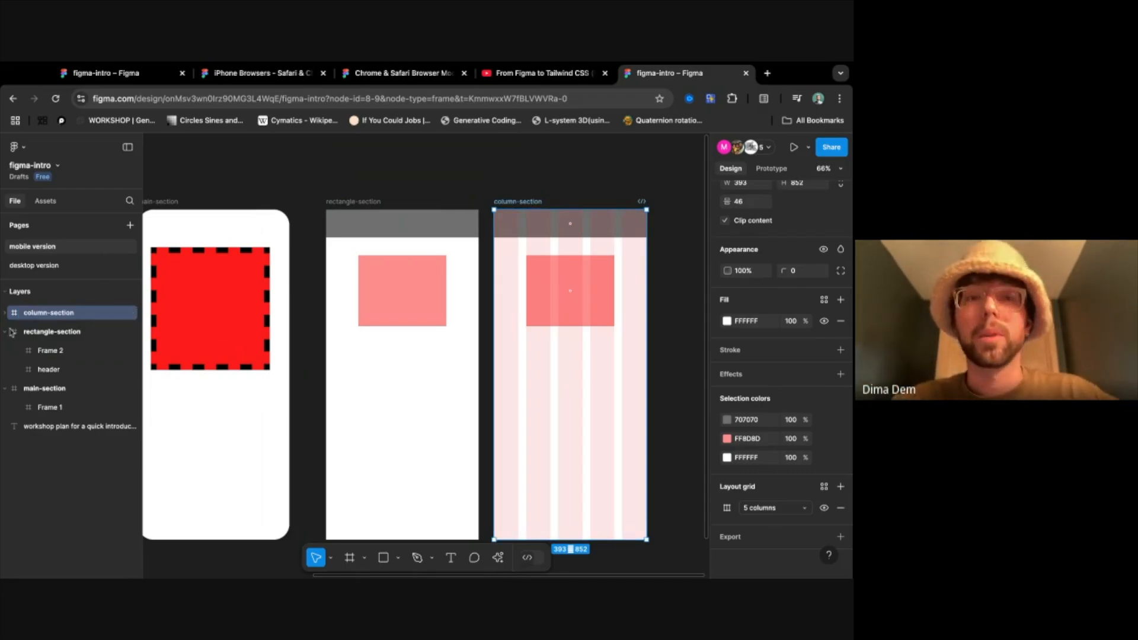
click(314, 185)
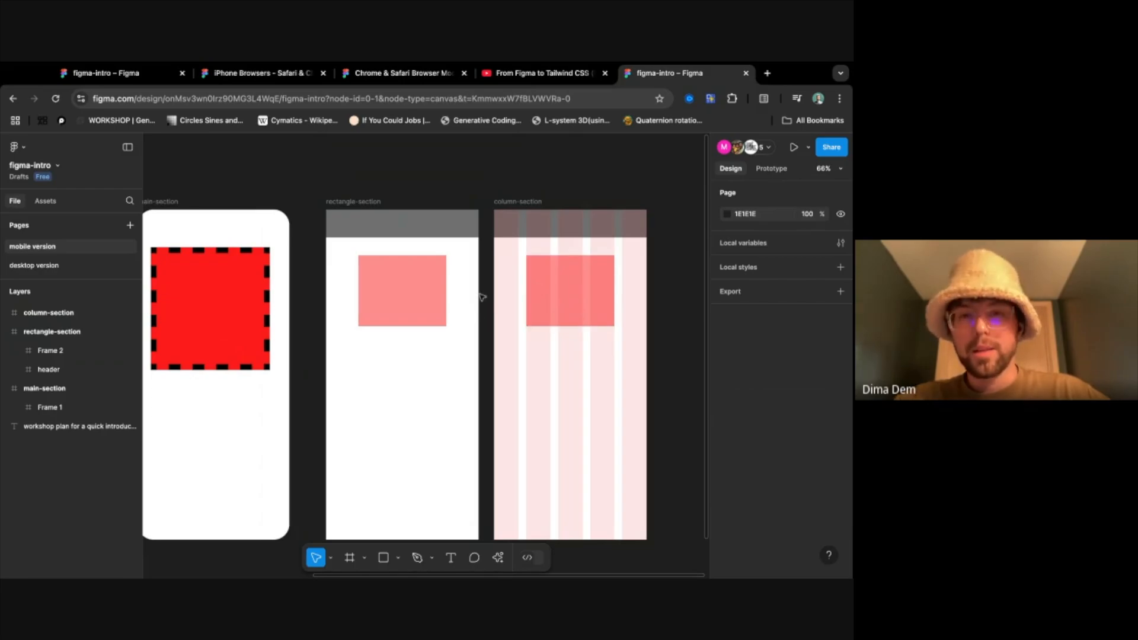
- Add a 1x PNG export setting to the column-section frame and look over the available file formats
click(525, 204)
scroll(745, 534, down, 5)
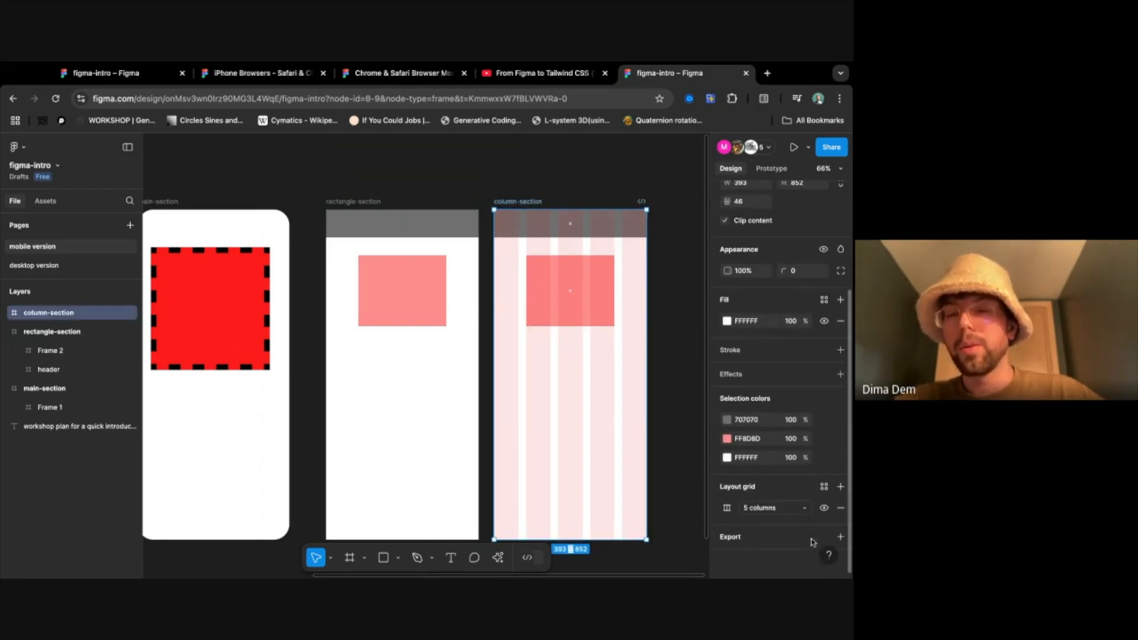
click(840, 537)
scroll(803, 510, down, 2)
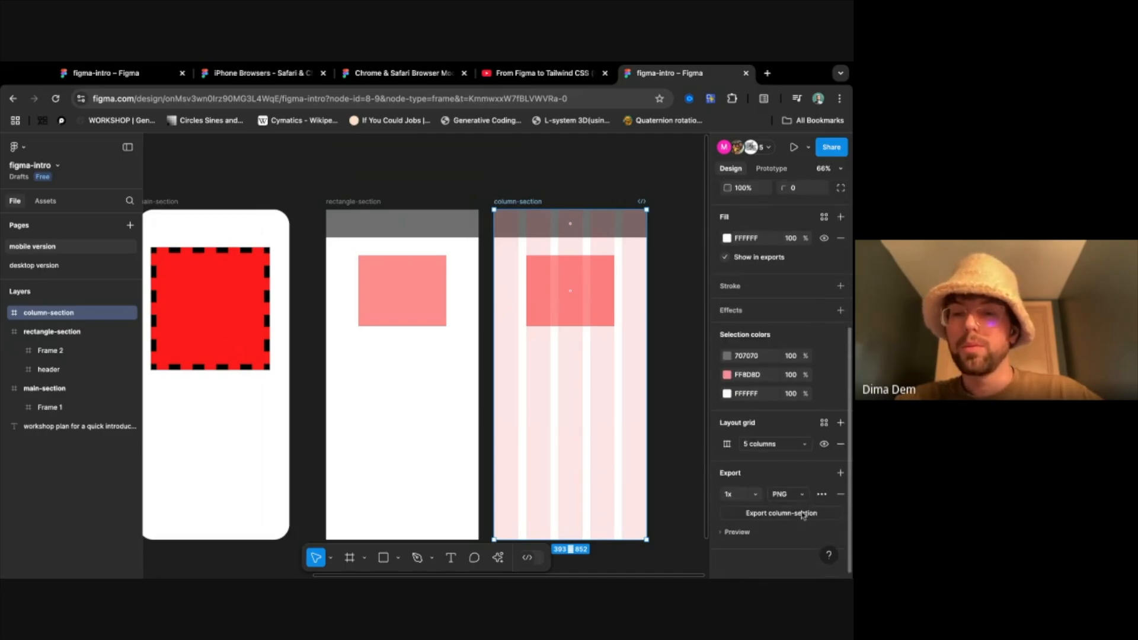
click(781, 494)
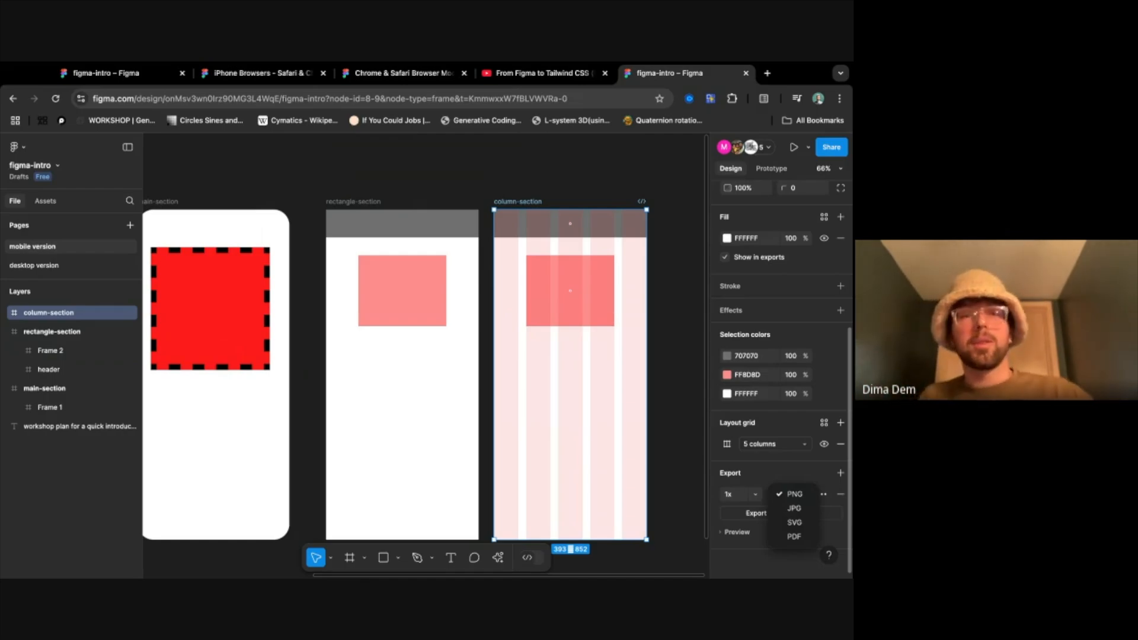
click(157, 201)
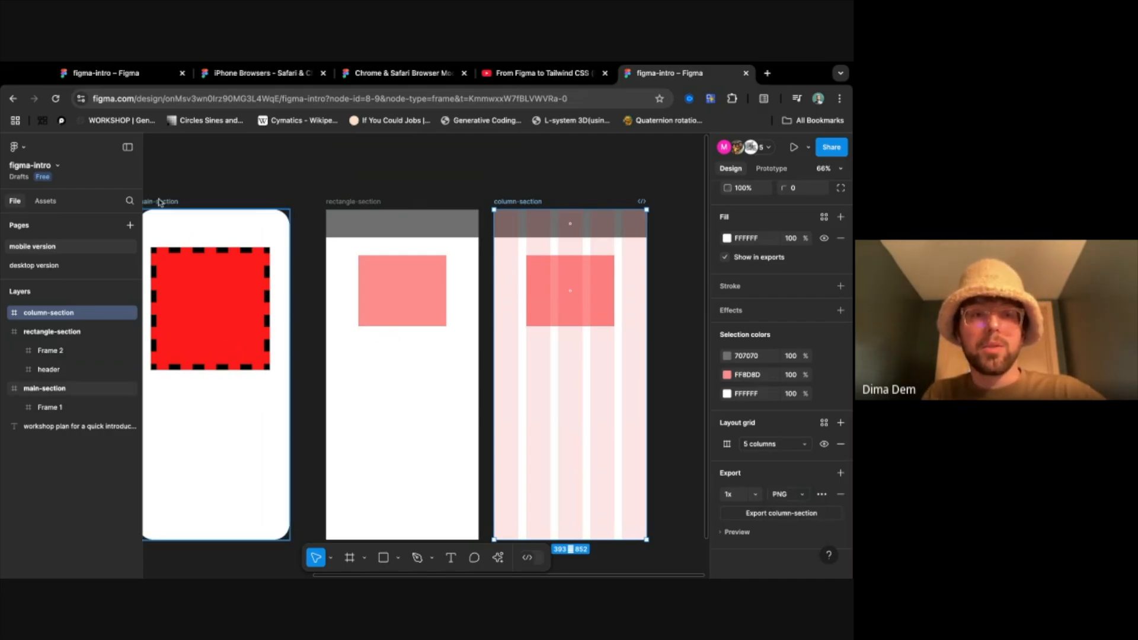
- Collapse the main-section and rectangle-section layers and select all three section frames together
click(158, 200)
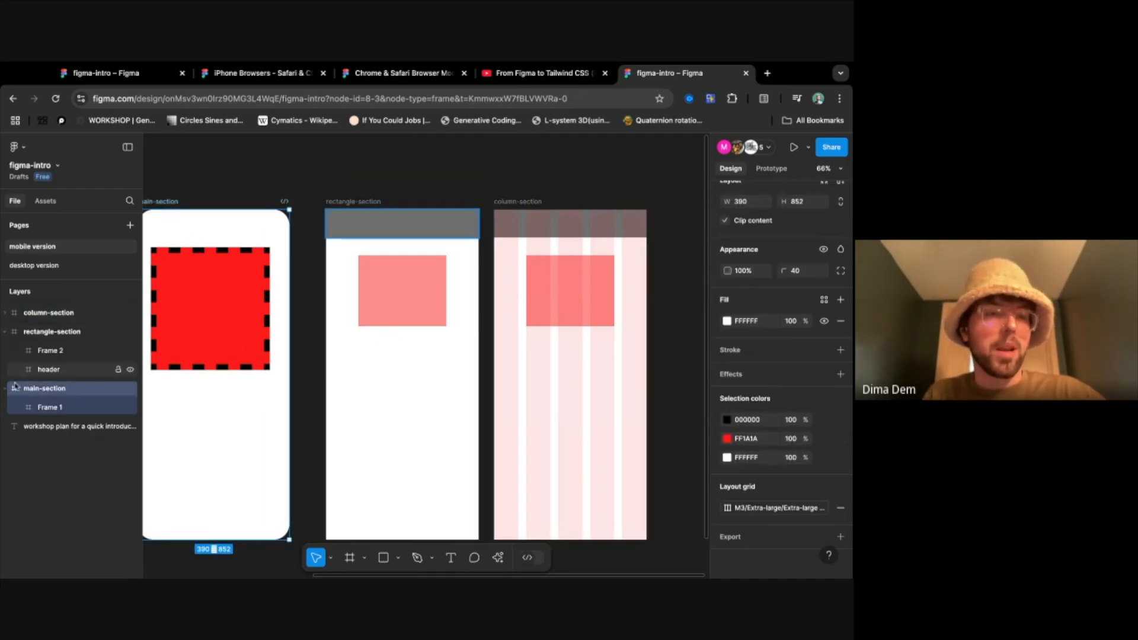
click(5, 388)
click(5, 331)
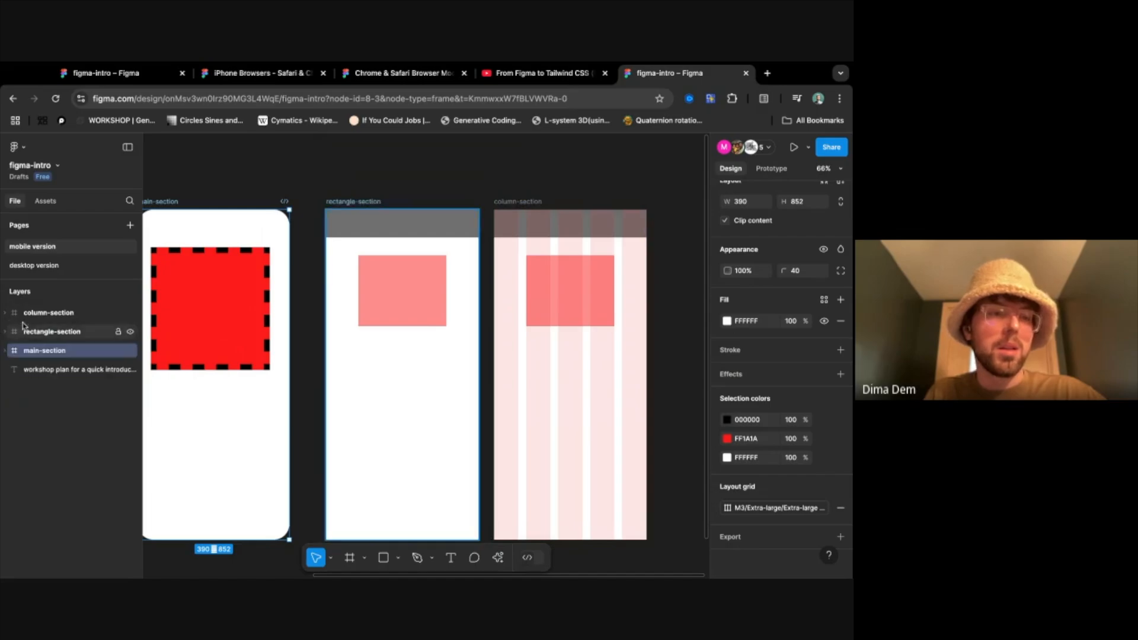
click(48, 313)
shift+click(61, 354)
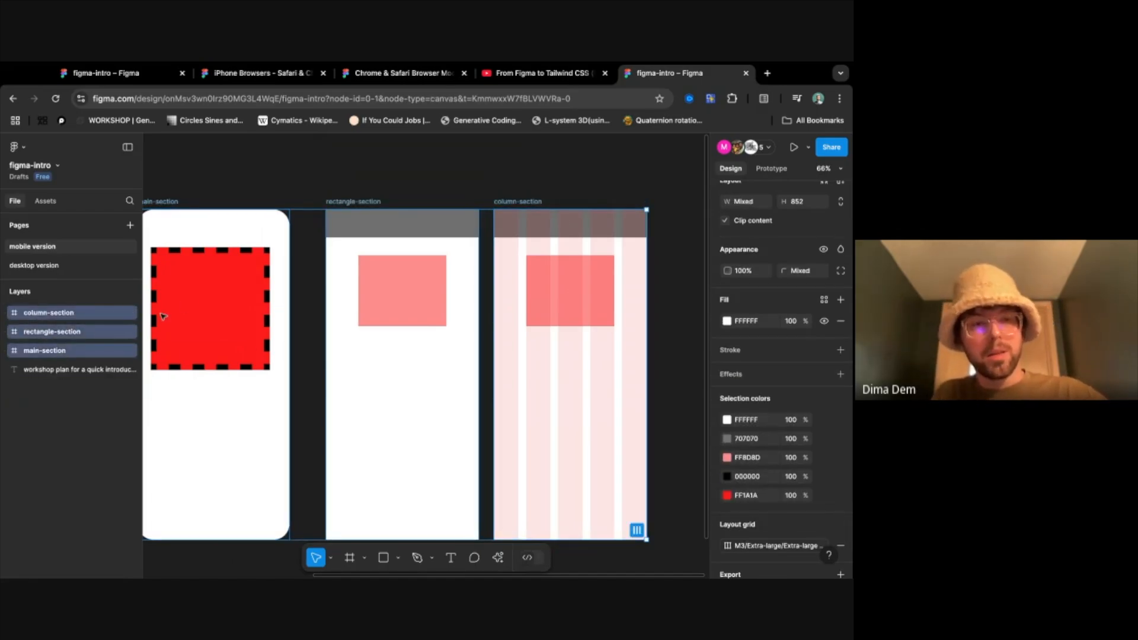
- Replace the three frames' mixed export settings with a shared PDF setting, export the three layers, and clear the selection
scroll(788, 468, down, 3)
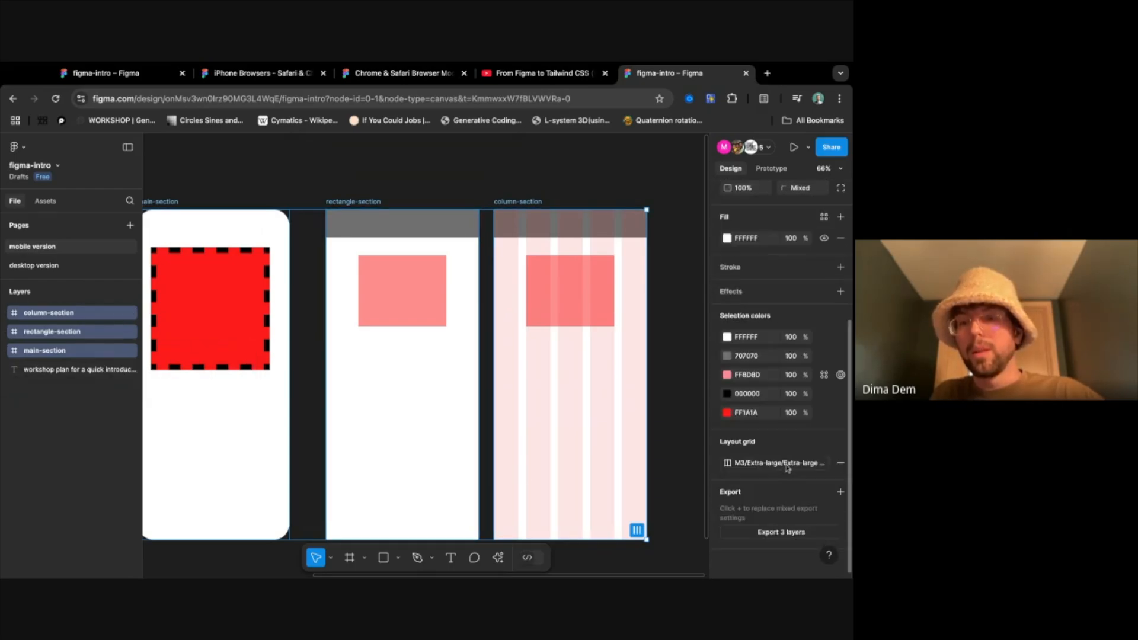
click(781, 533)
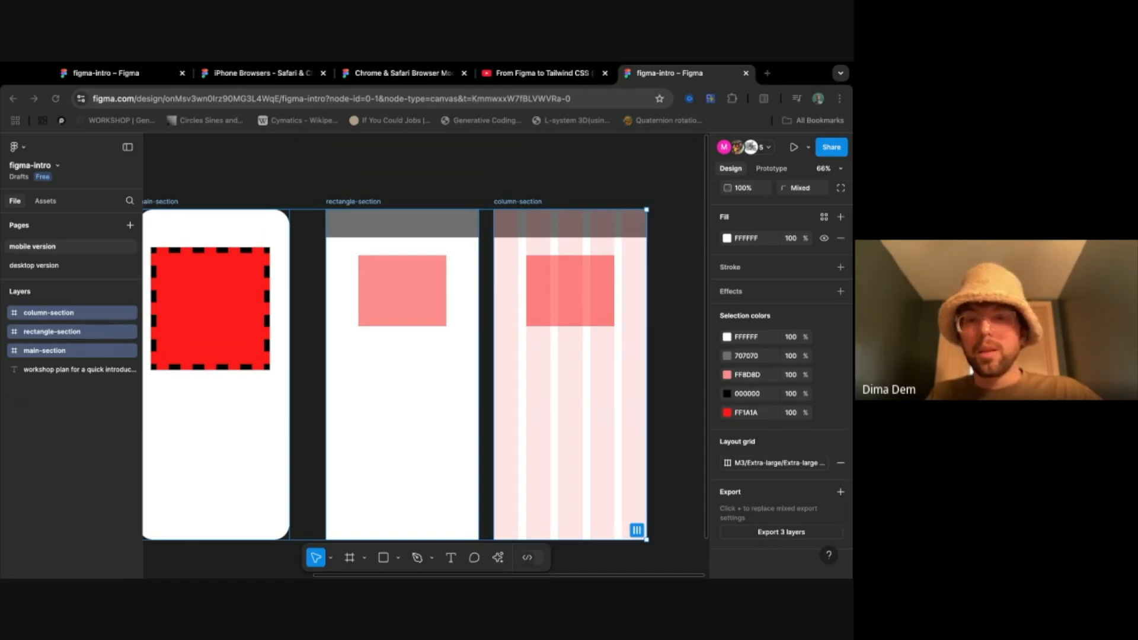
click(841, 492)
scroll(800, 506, down, 1)
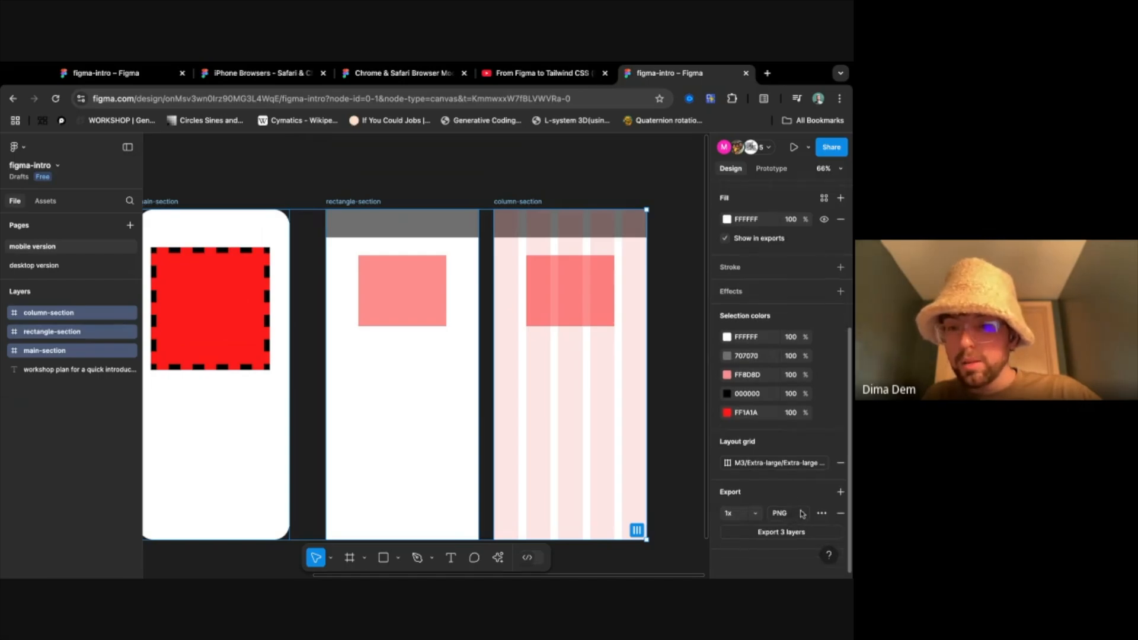
click(792, 513)
click(795, 555)
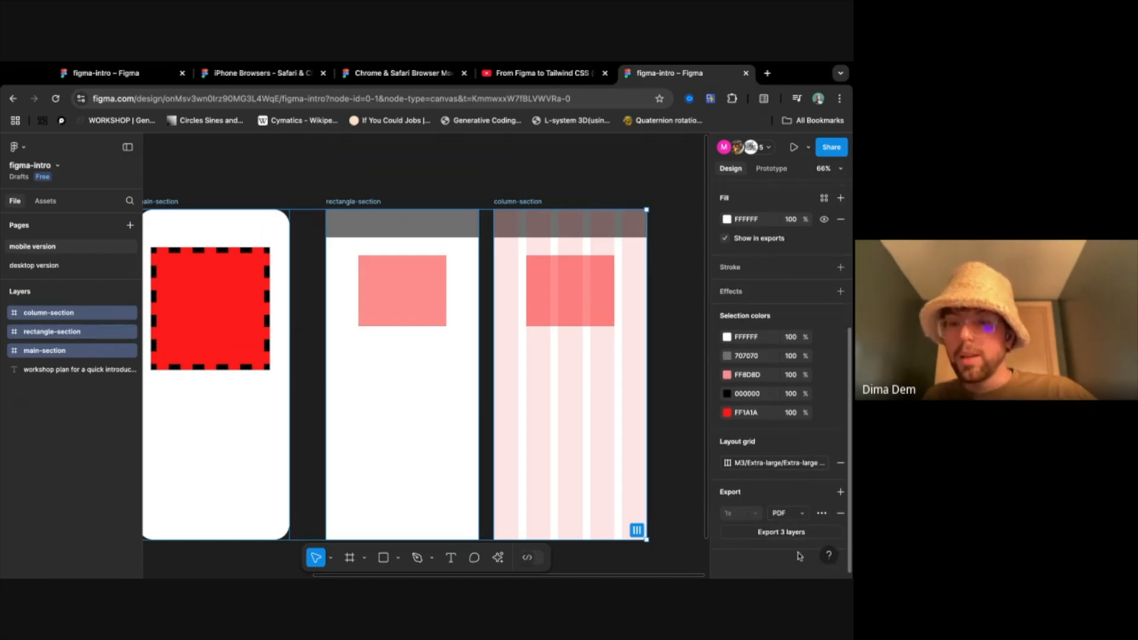
click(787, 536)
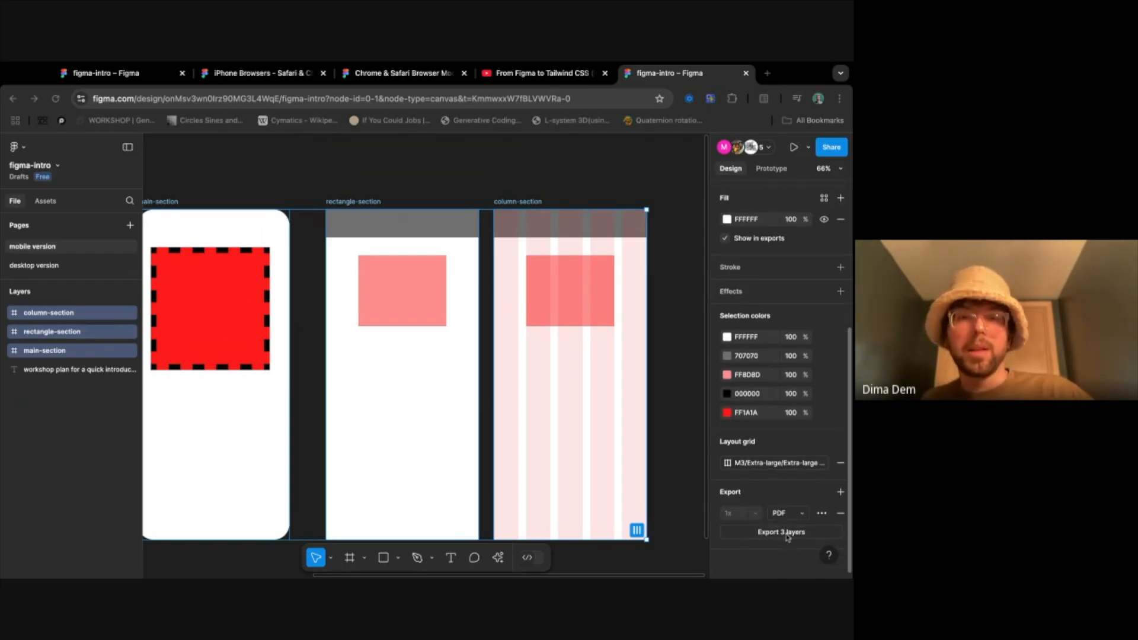
click(590, 455)
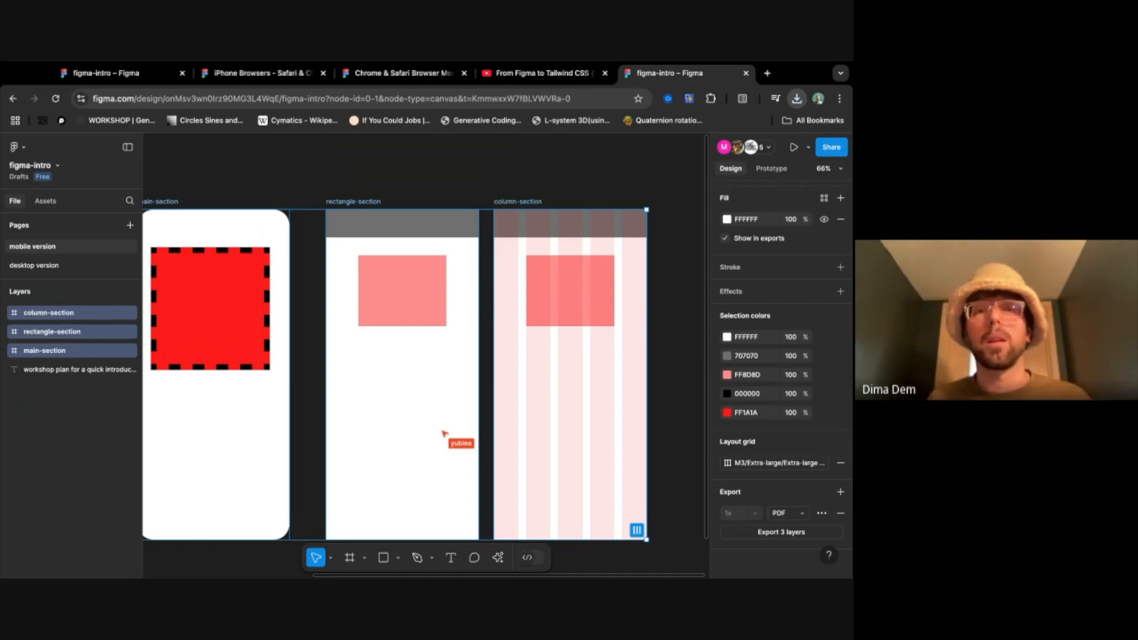
click(549, 172)
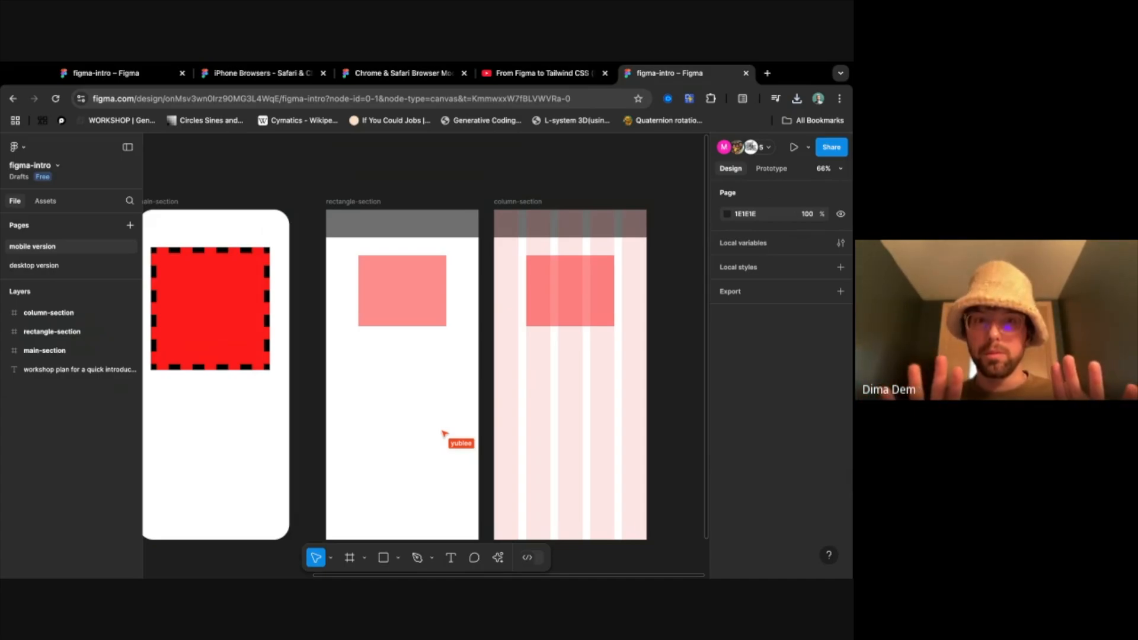
- Try Dev Mode on the column-section frame and return to Design Mode
scroll(427, 355, left, 1)
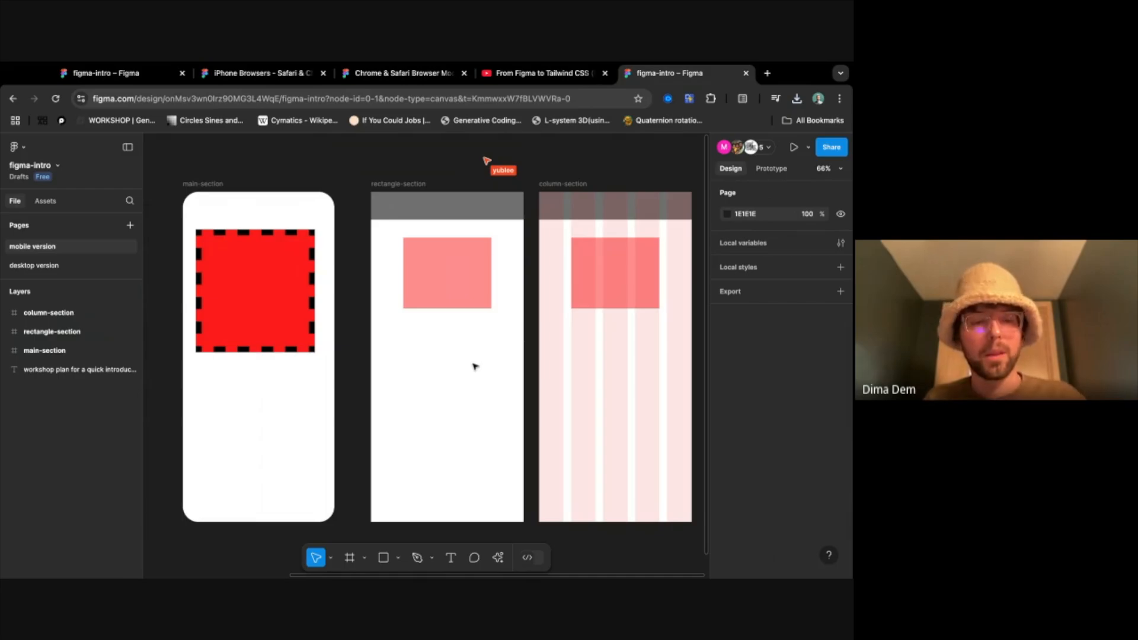
key(super+Tab)
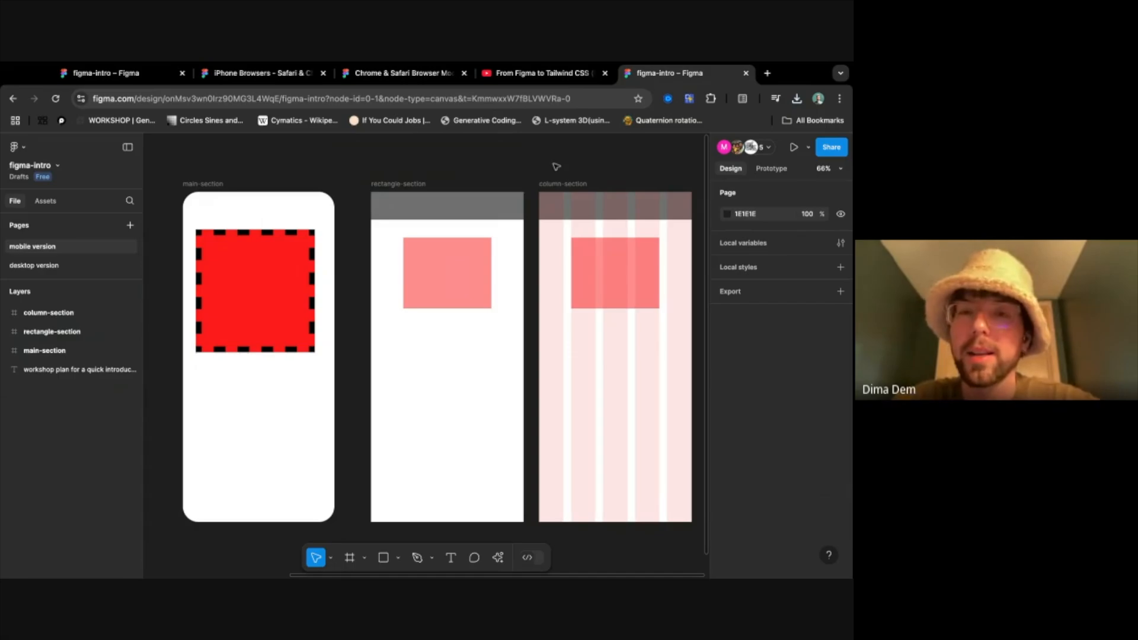
click(562, 184)
scroll(613, 187, right, 3)
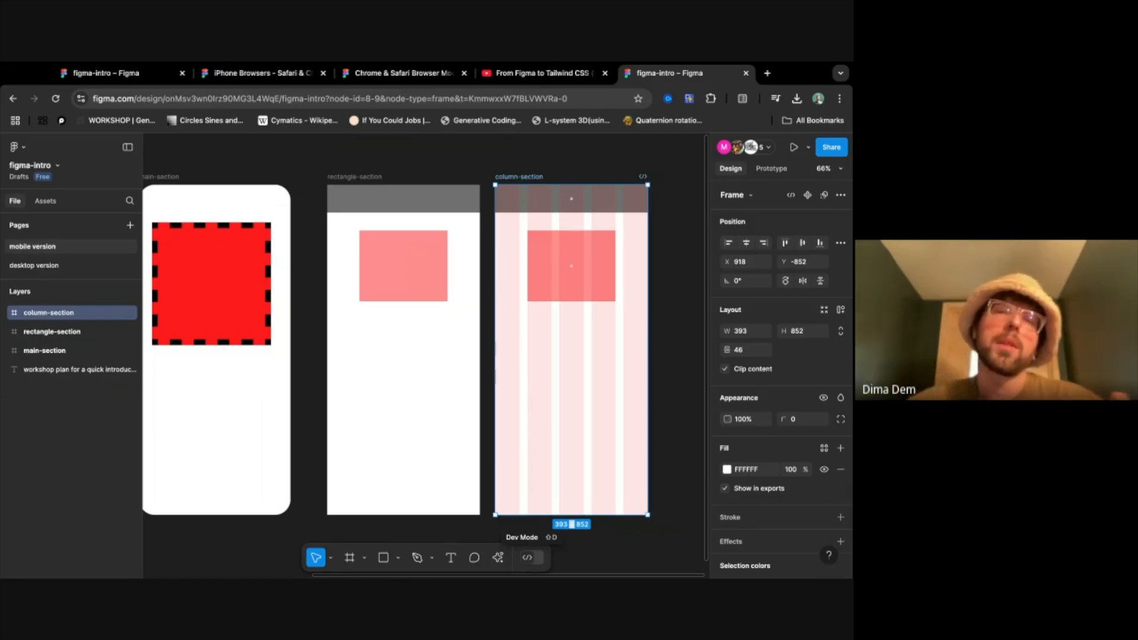
click(530, 557)
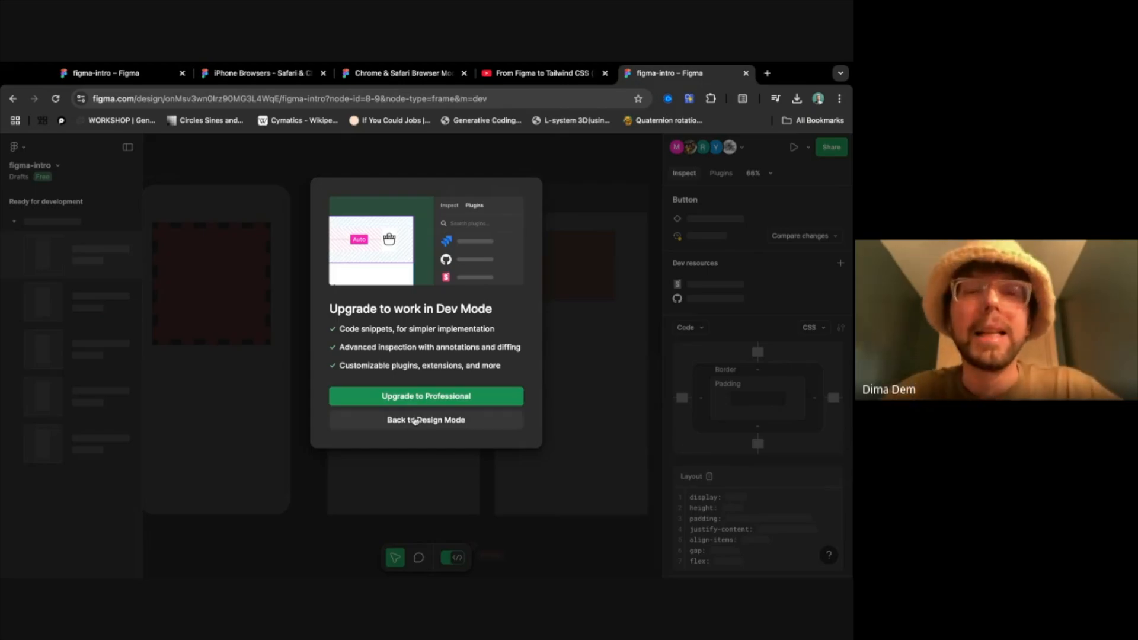
click(415, 420)
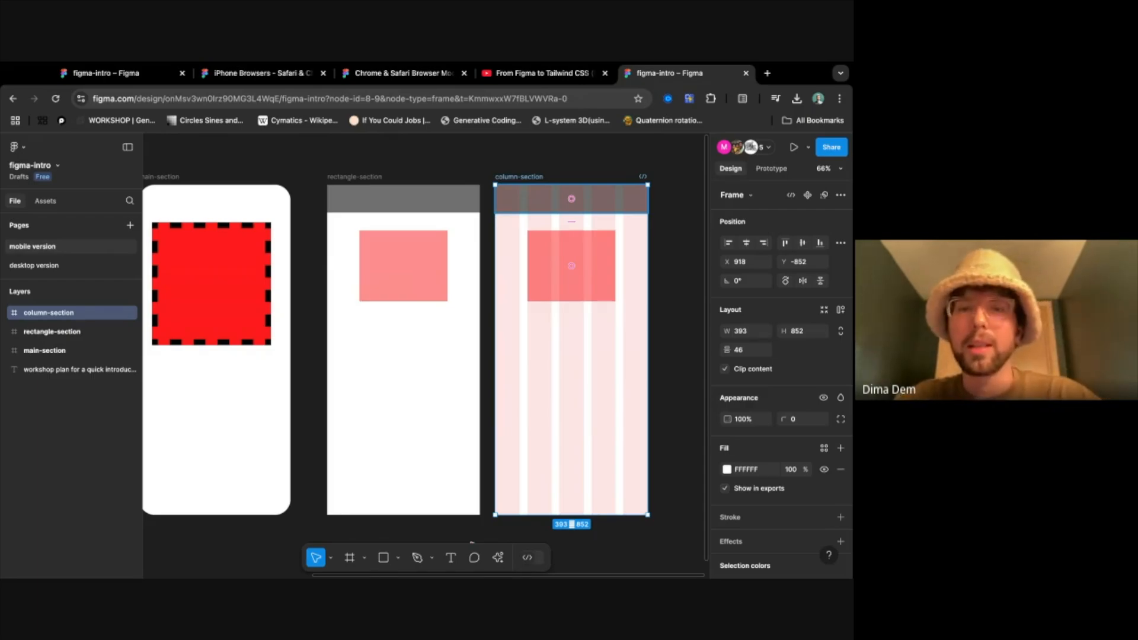
- Look over the plugins offered for the column-section frame, dismiss them and deselect the frame
right_click(530, 176)
mouse_move(591, 460)
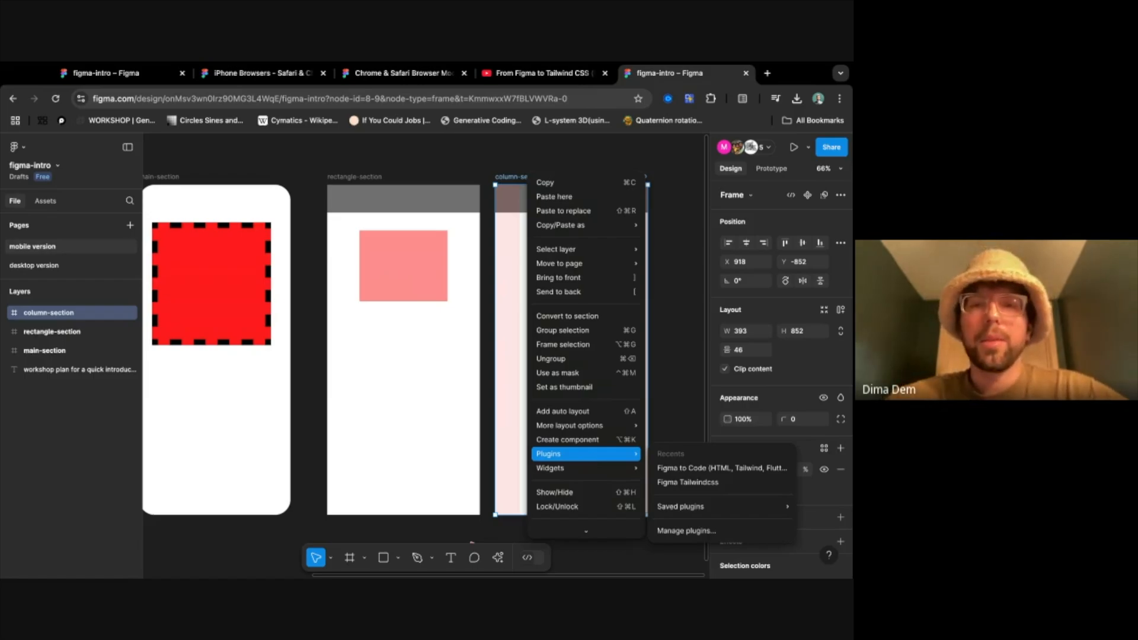
click(532, 168)
click(561, 164)
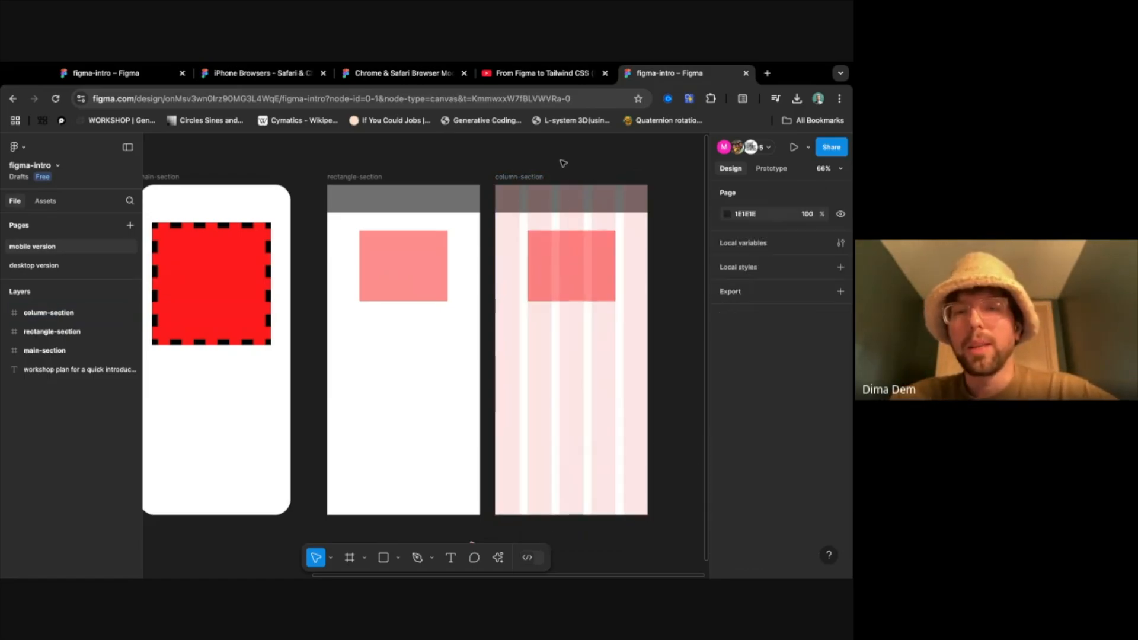
- Look over the plugins and widgets available for the file, filter the list to plugins only, and dismiss it
right_click(563, 164)
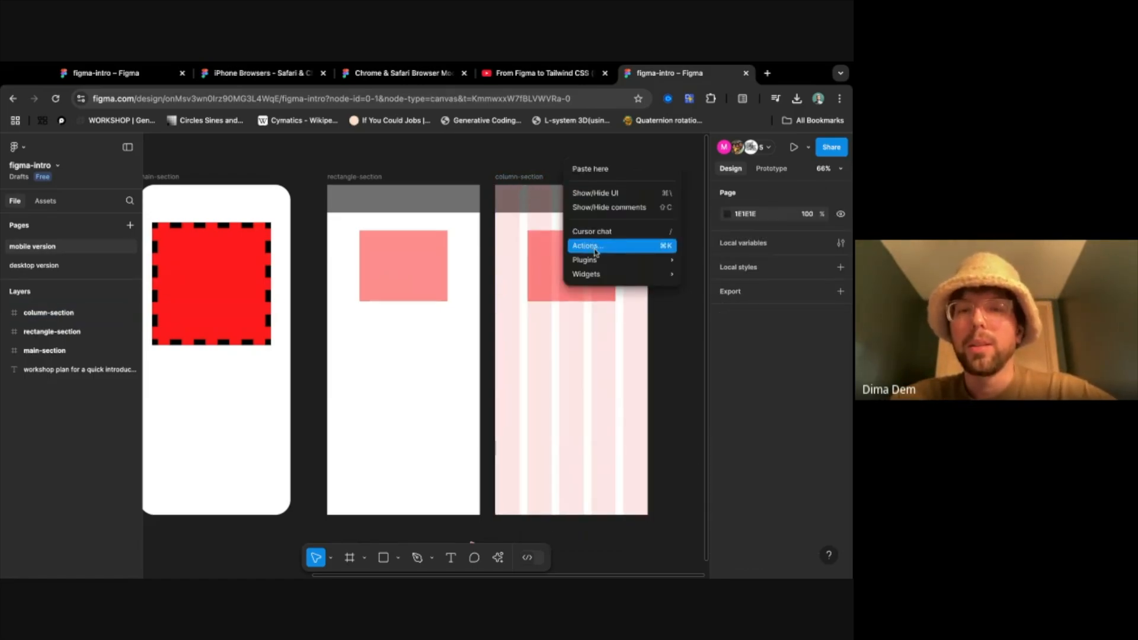
mouse_move(646, 272)
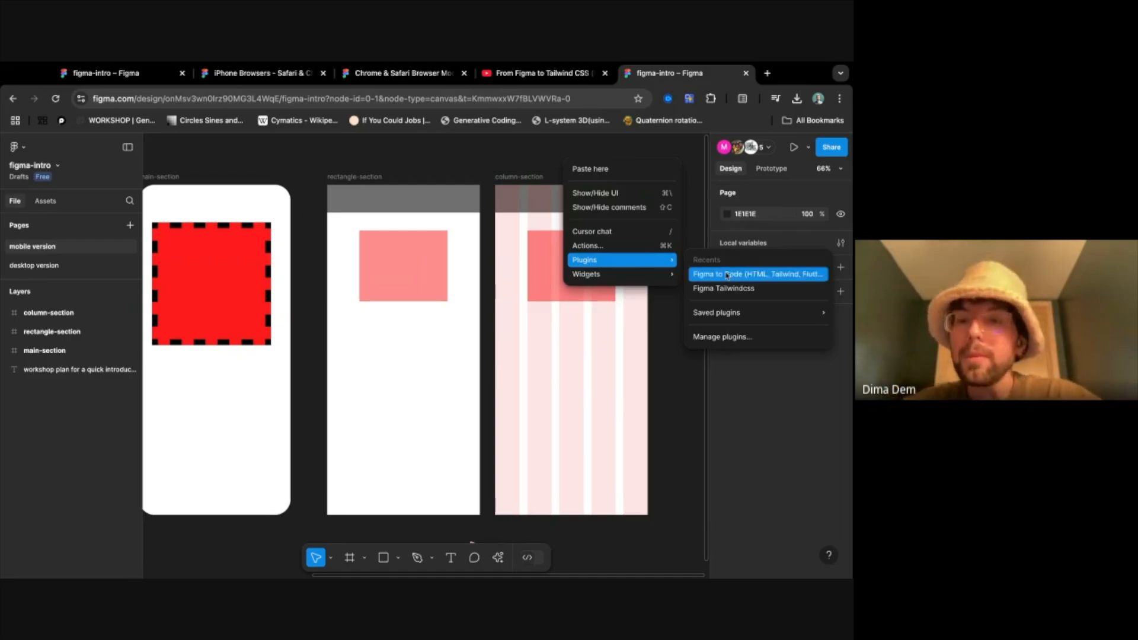
click(758, 339)
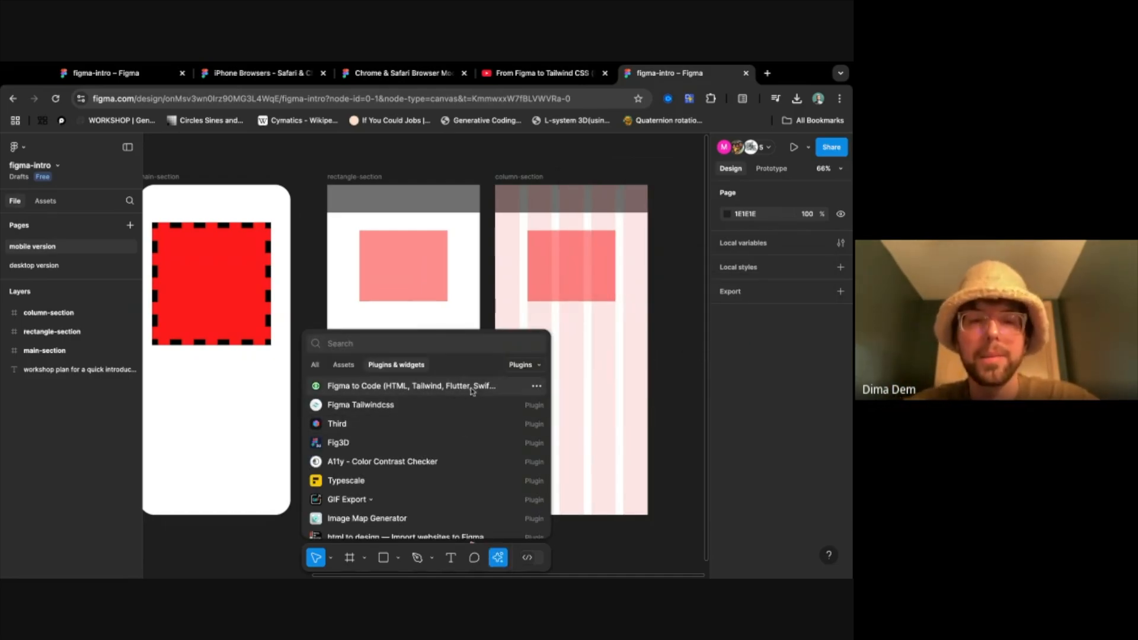
click(498, 560)
click(498, 560)
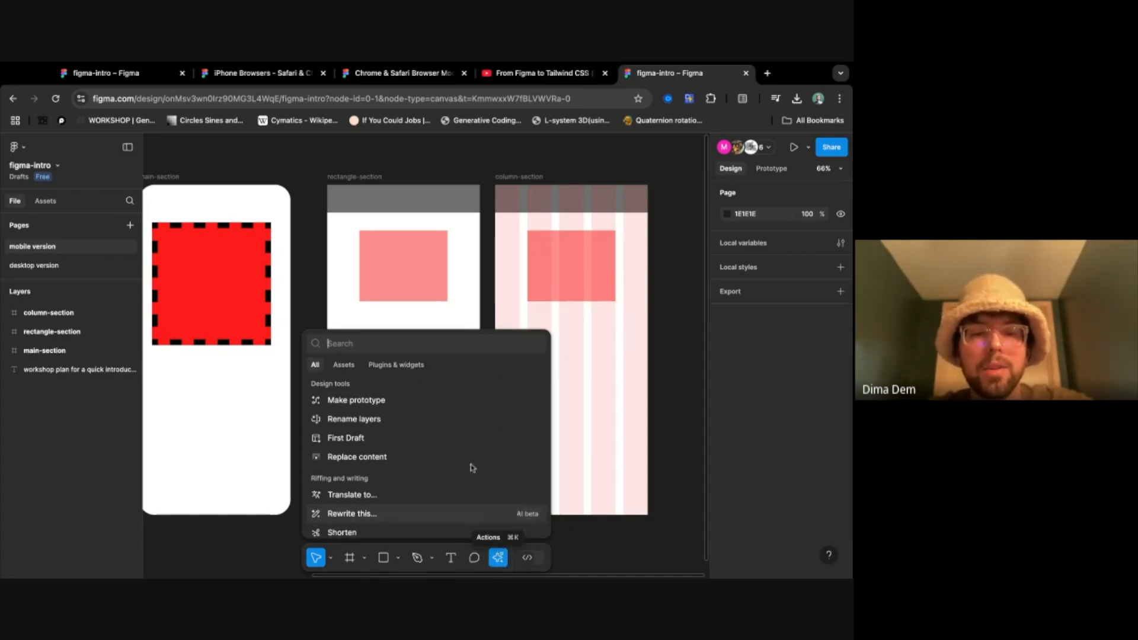
click(399, 365)
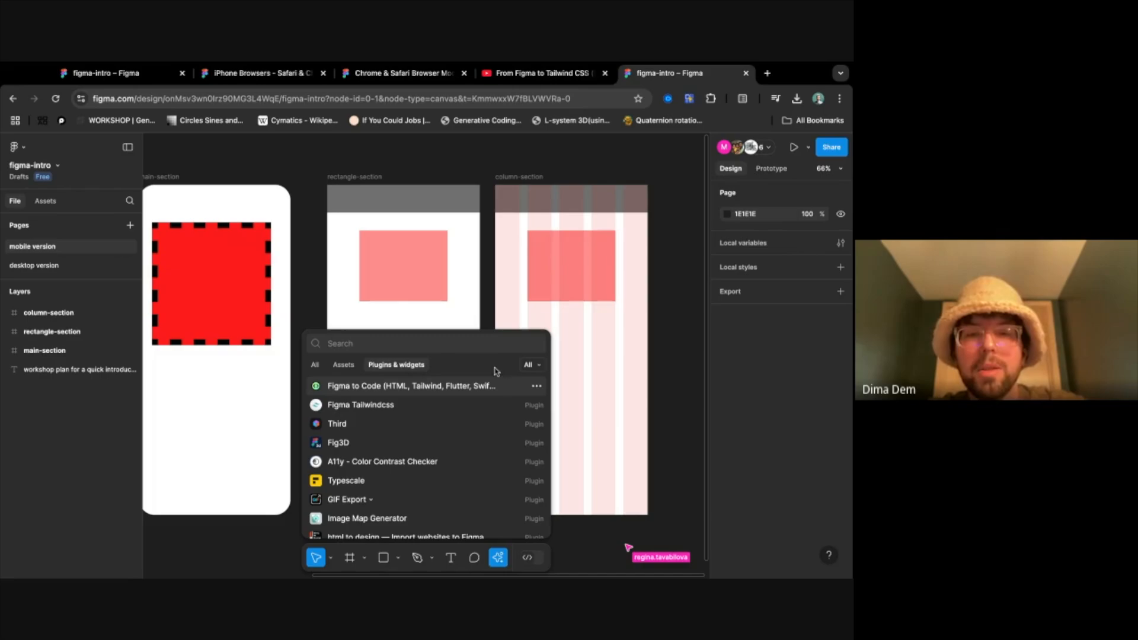
click(530, 365)
click(497, 403)
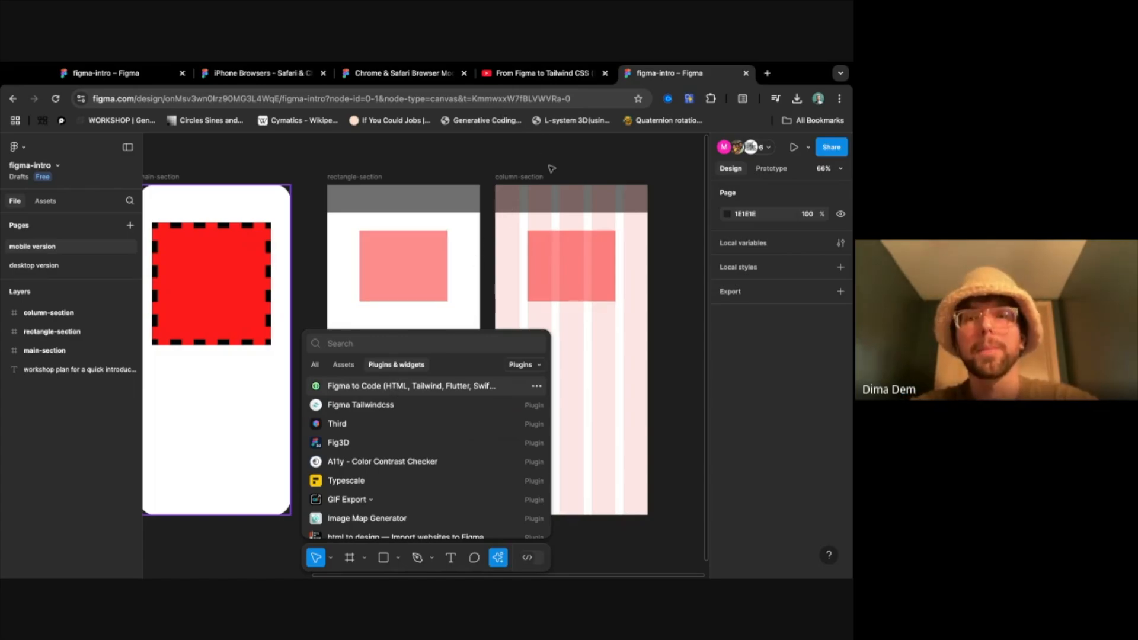
key(Escape)
- Run the Figma to Code plugin on the column-section frame and move its window clear of the frame
click(523, 179)
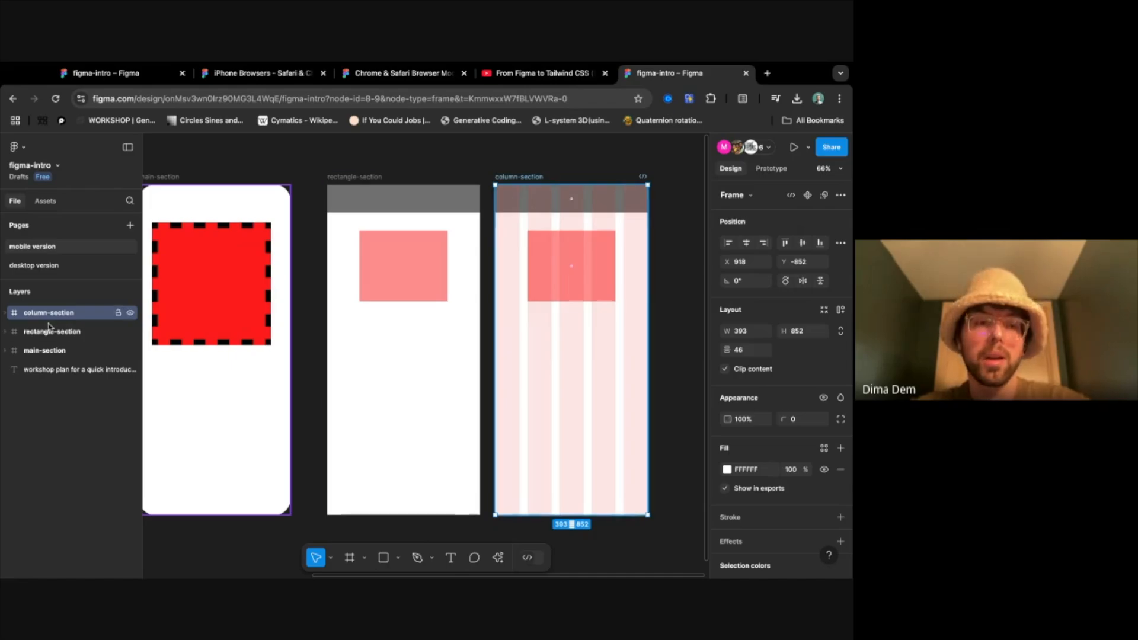
right_click(529, 202)
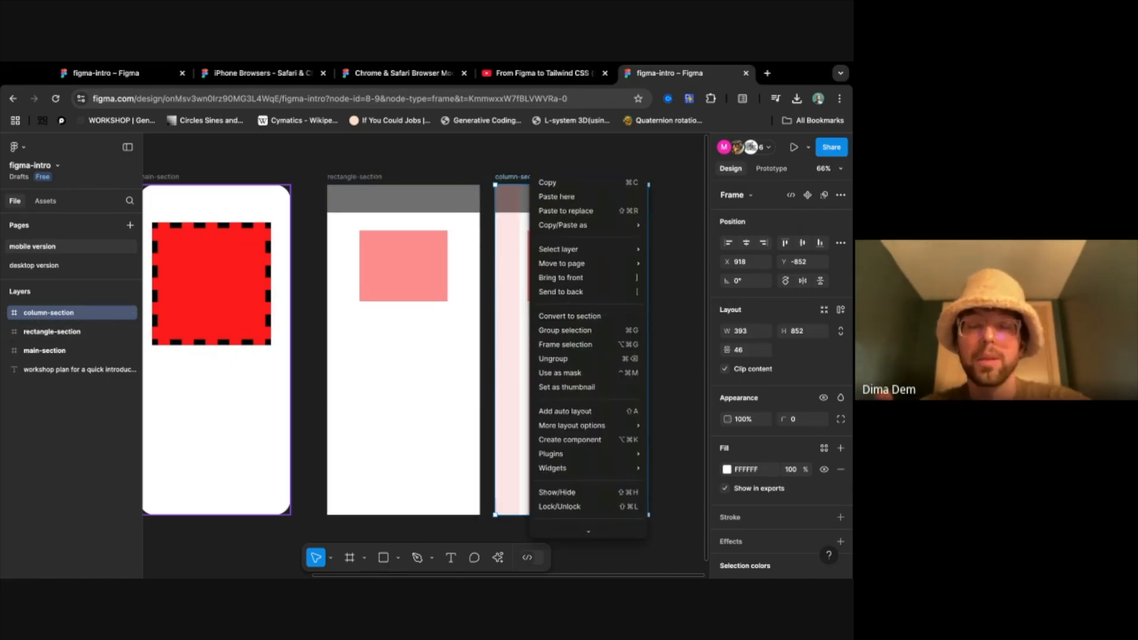
mouse_move(615, 455)
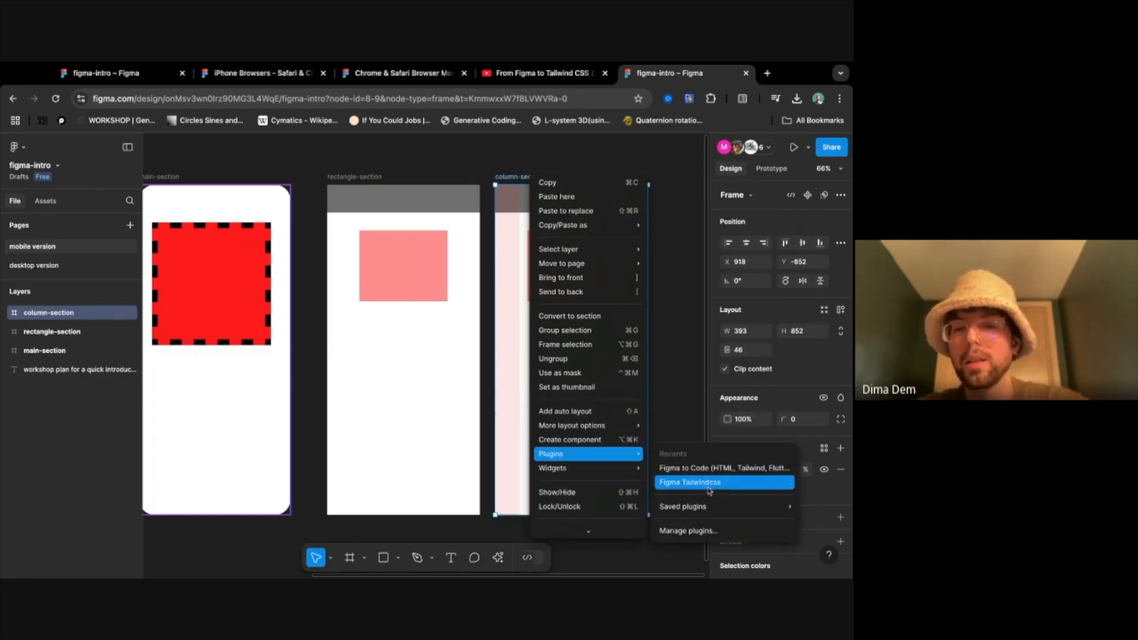
click(688, 530)
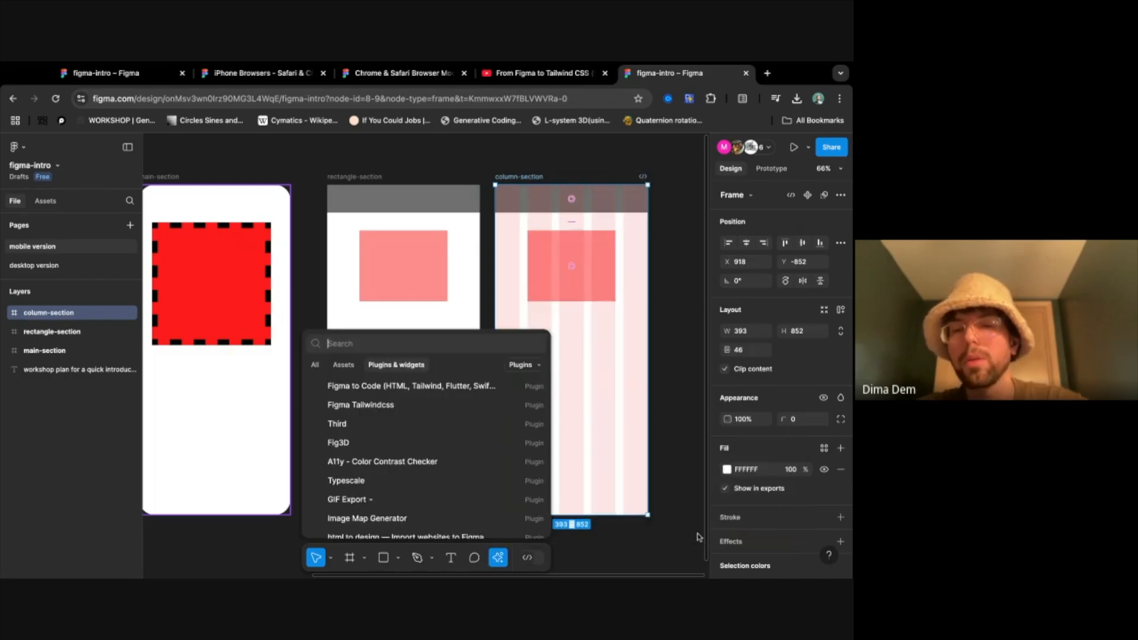
click(367, 388)
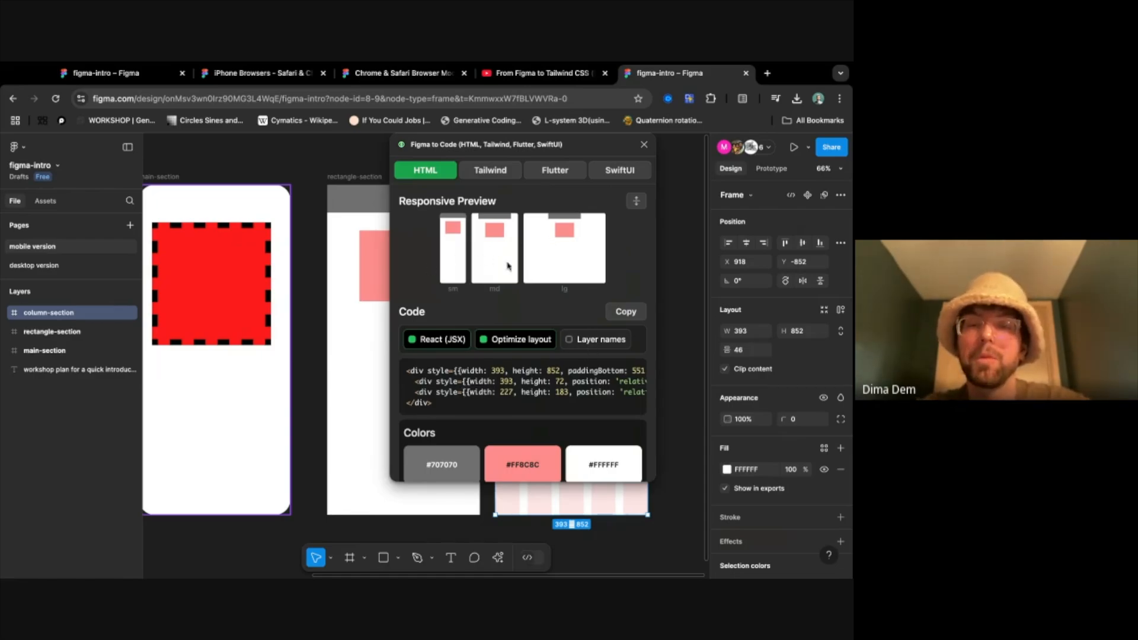
drag(553, 145, 410, 148)
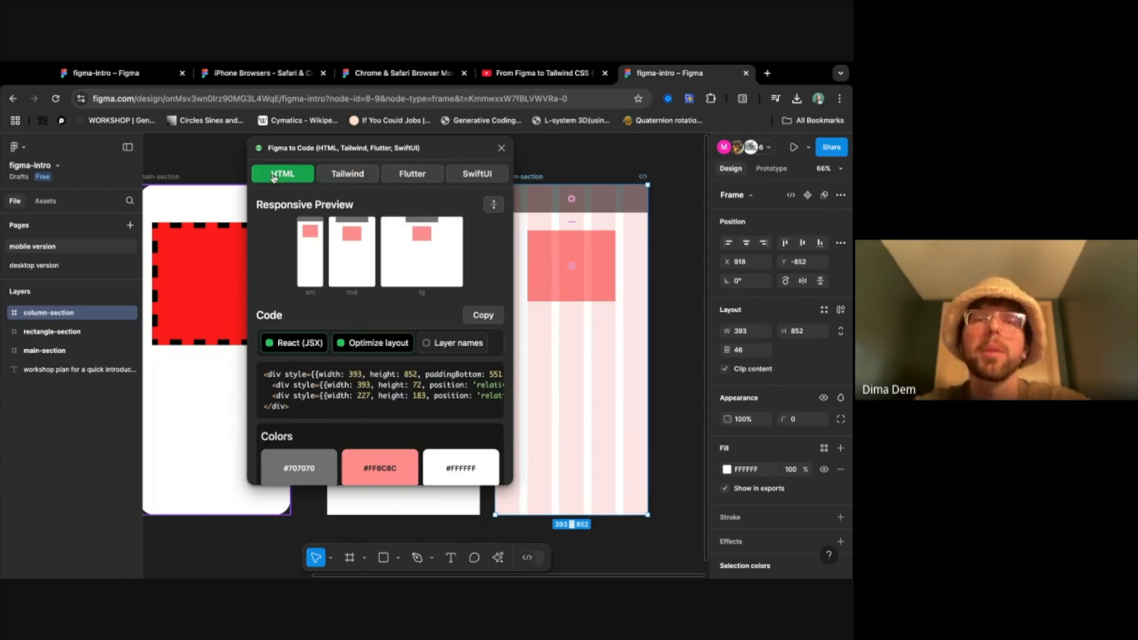
- Turn off React (JSX) for the generated code, view the Tailwind version, and return to the HTML version
click(294, 343)
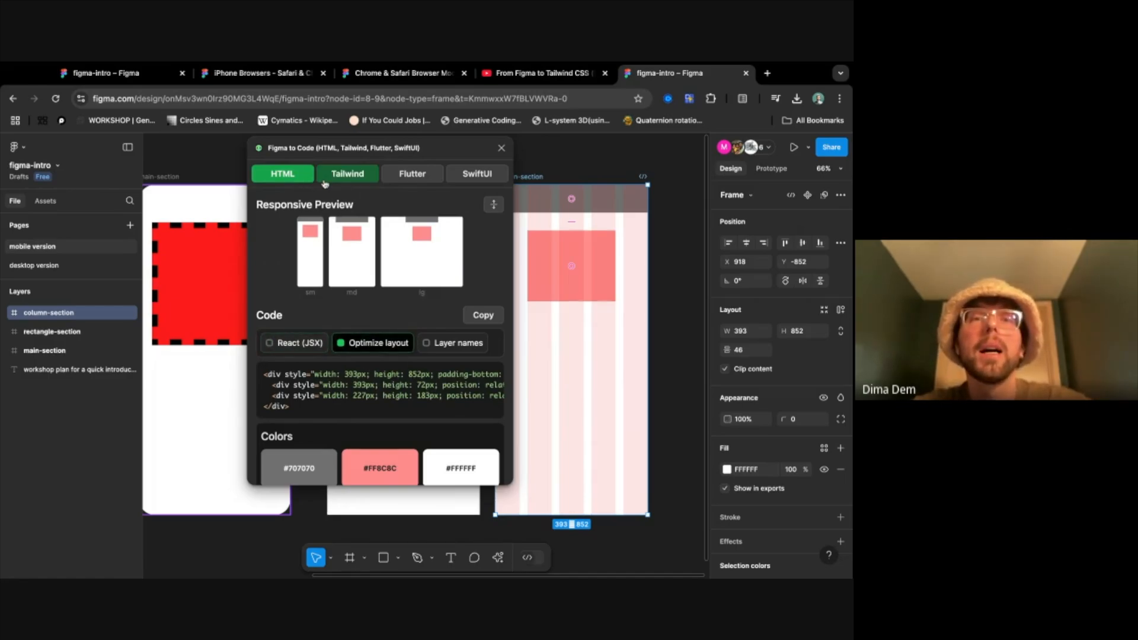
click(325, 182)
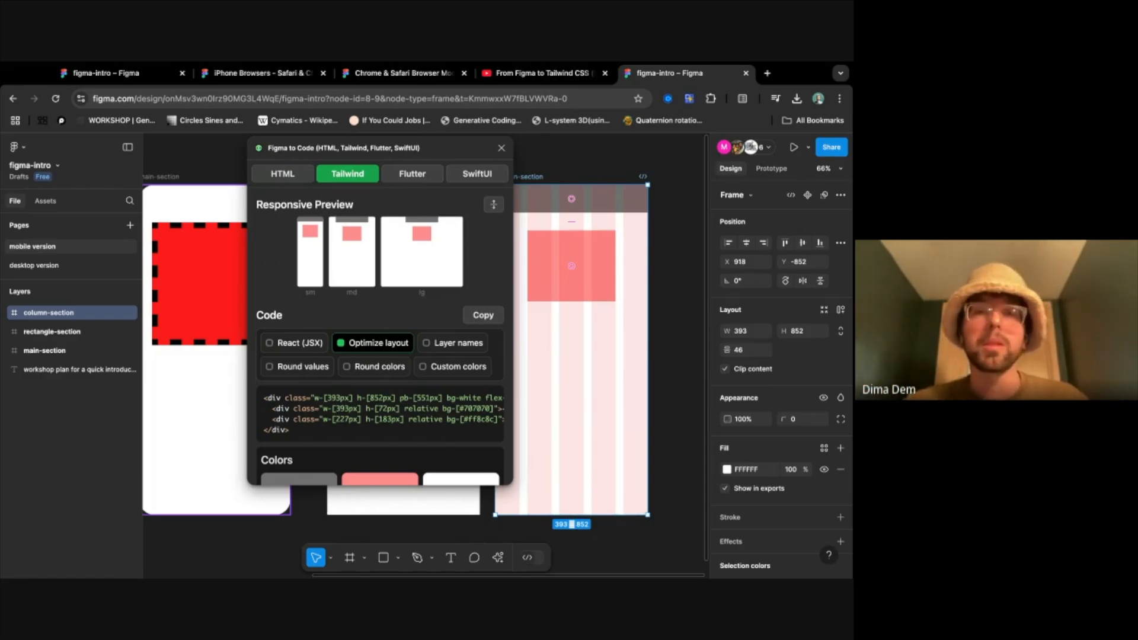
click(287, 179)
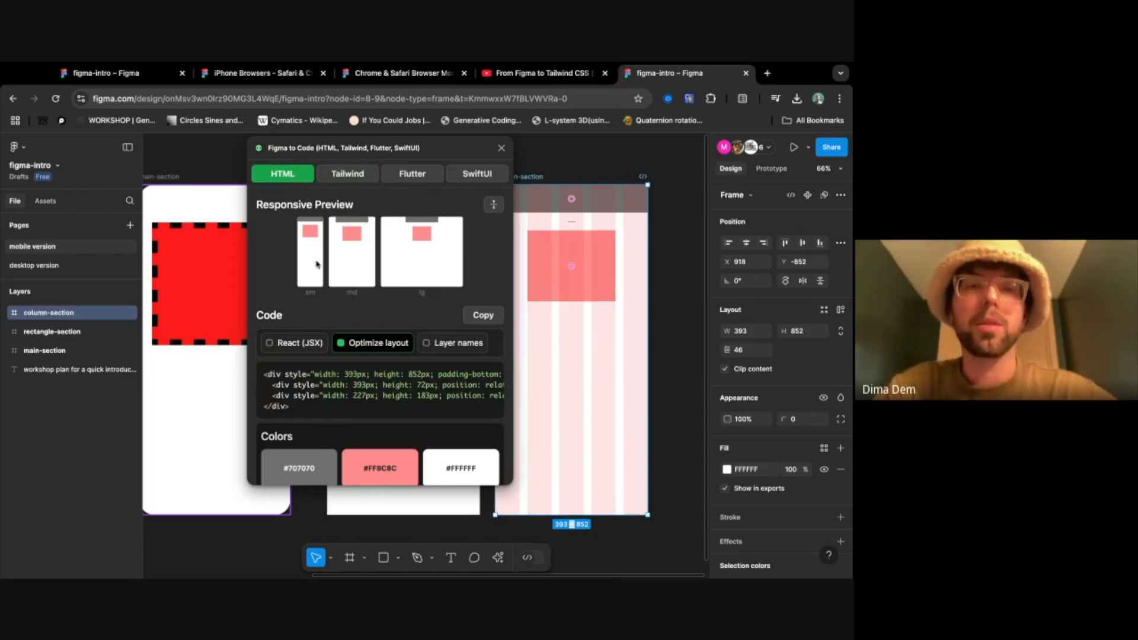
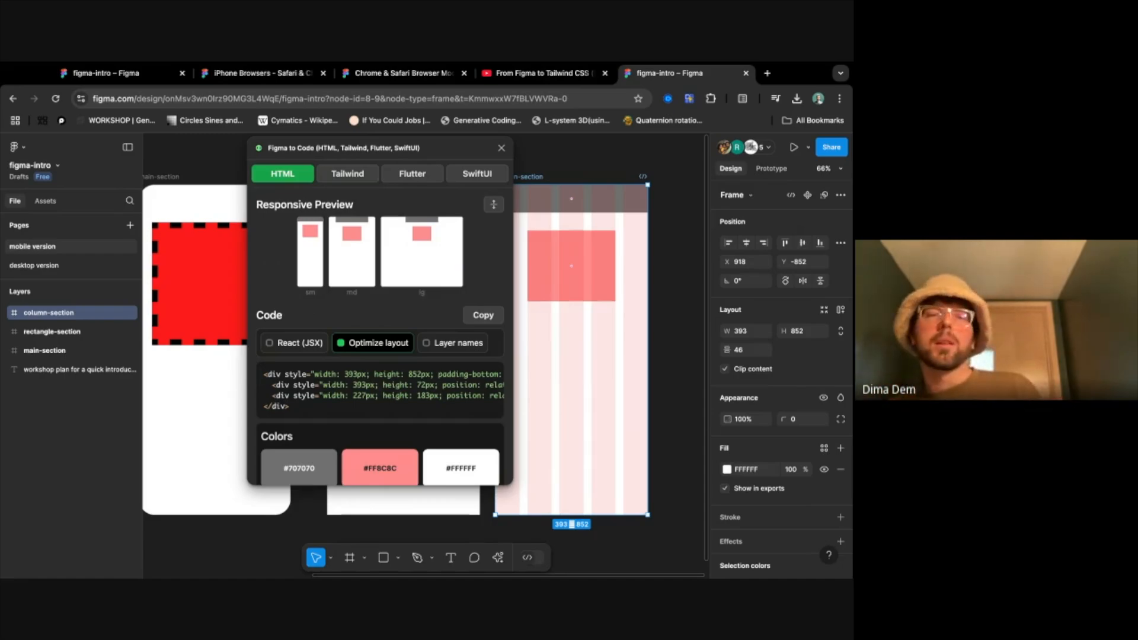
- Examine the HTML code generated for the column-section frame, from its opening div to the closing tag
scroll(440, 234, down, 1)
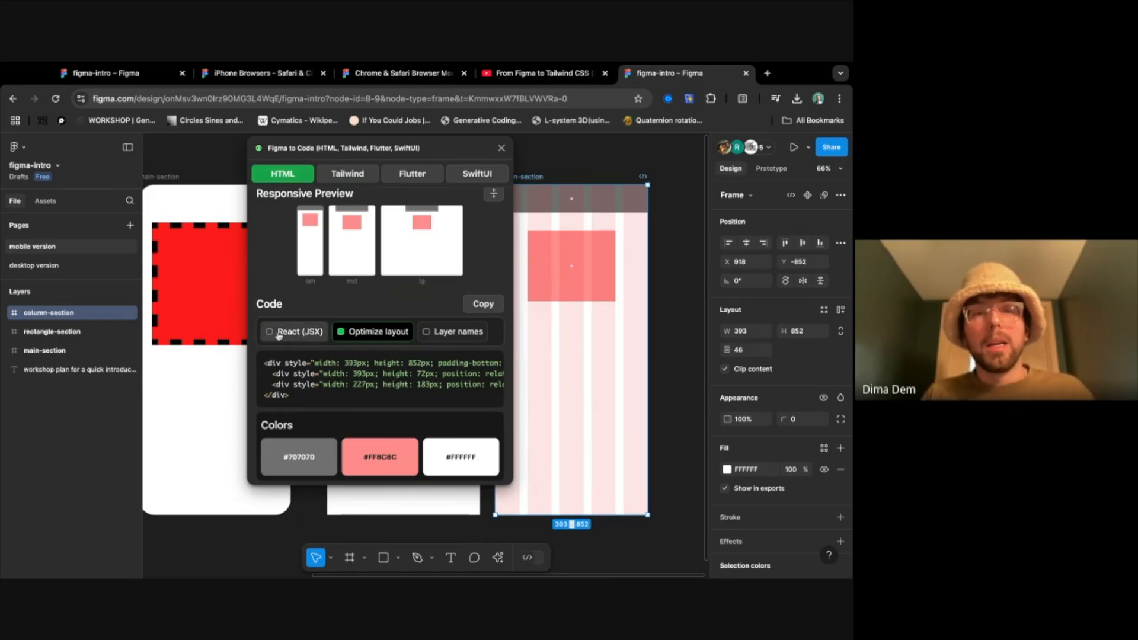
drag(264, 363, 290, 395)
click(266, 363)
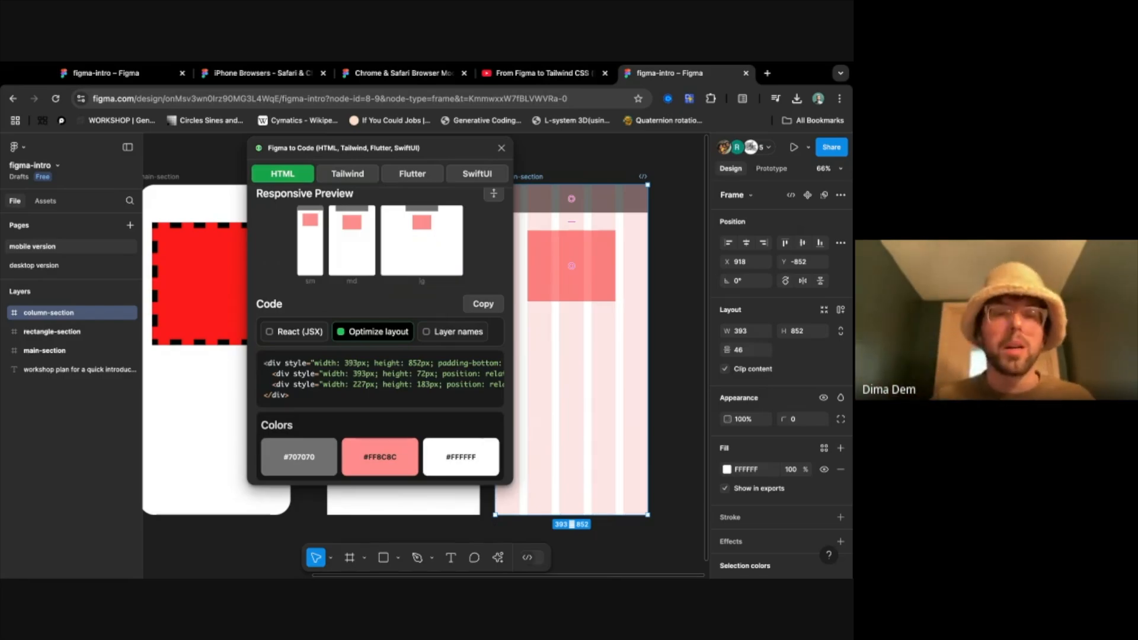
scroll(349, 400, right, 10)
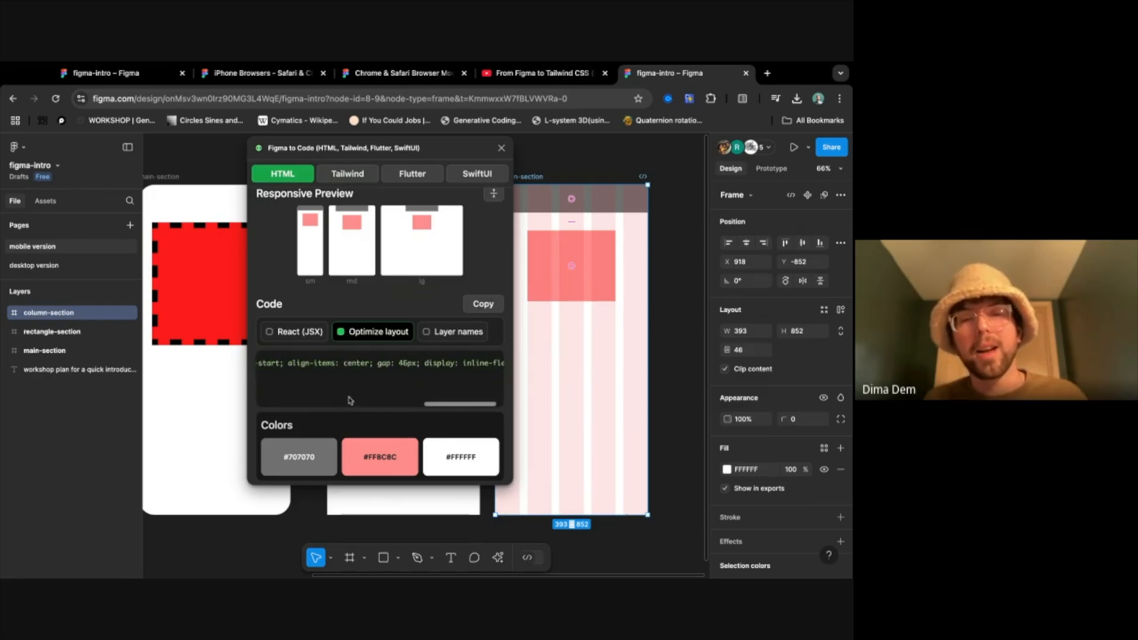
scroll(350, 401, left, 10)
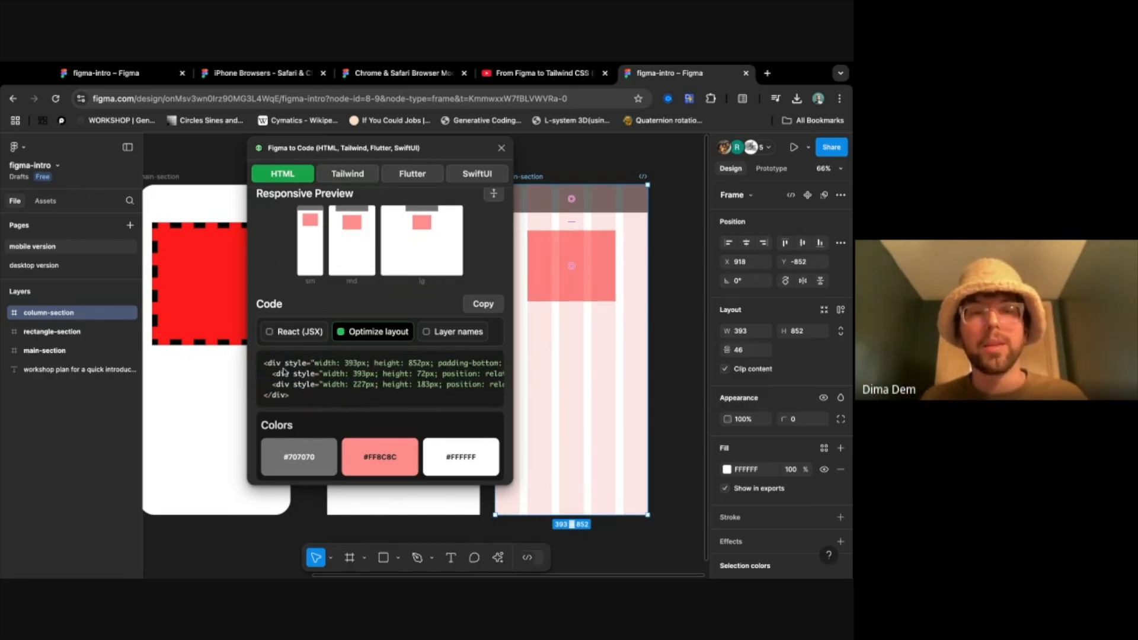
drag(265, 361, 331, 396)
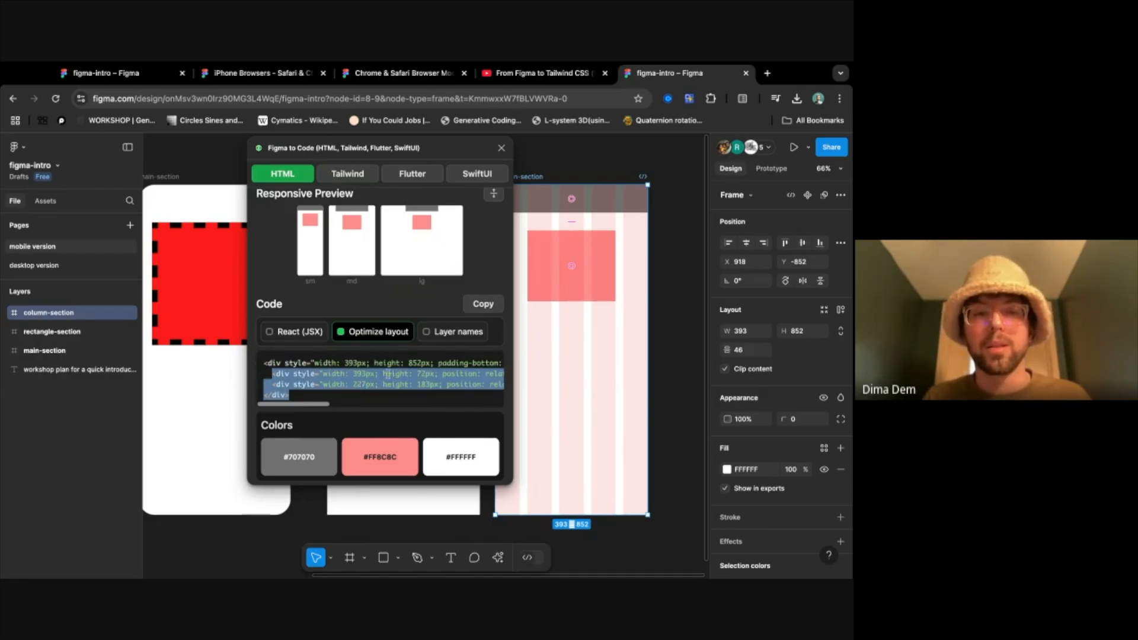
click(316, 371)
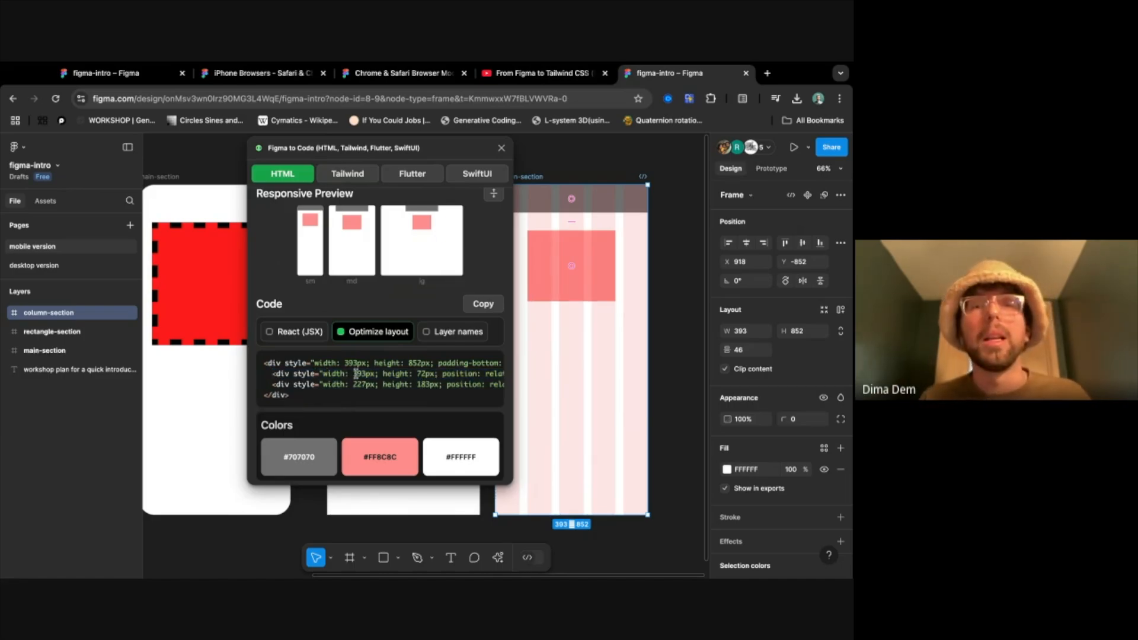
- Turn off Optimize layout for the HTML code and highlight the width and height properties of the divs
click(382, 335)
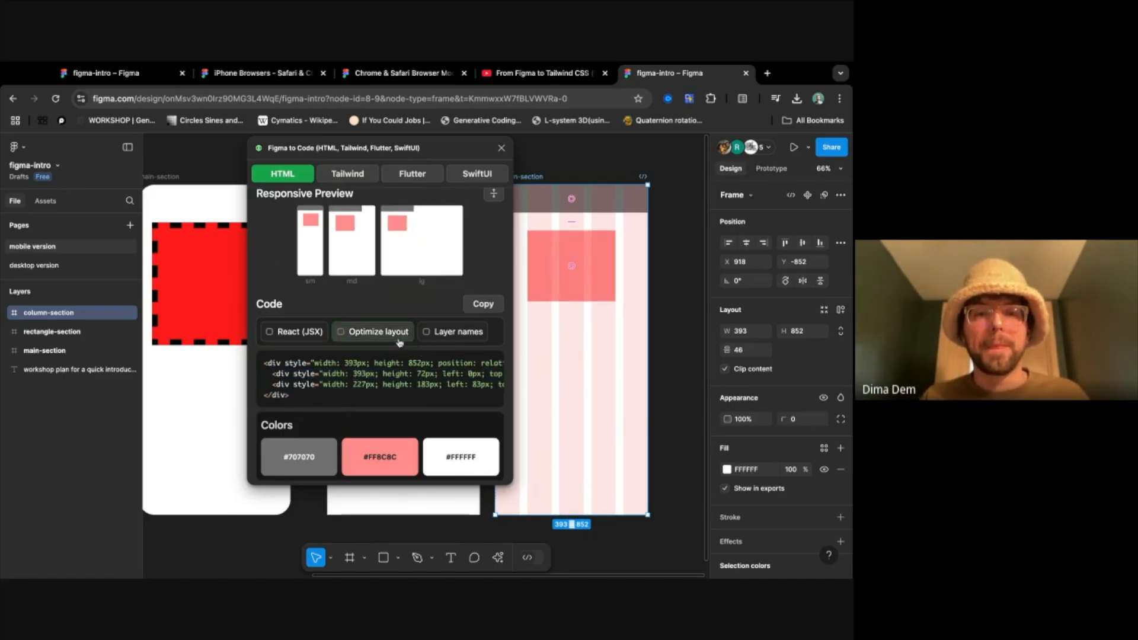
scroll(391, 358, right, 3)
scroll(400, 353, left, 3)
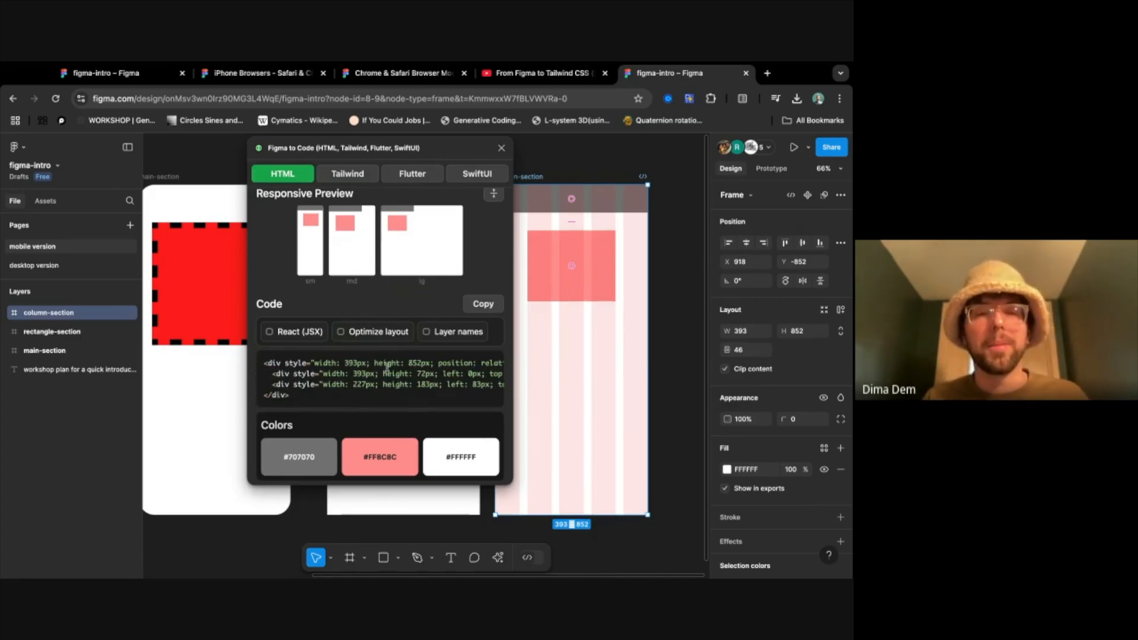
double_click(354, 363)
double_click(413, 362)
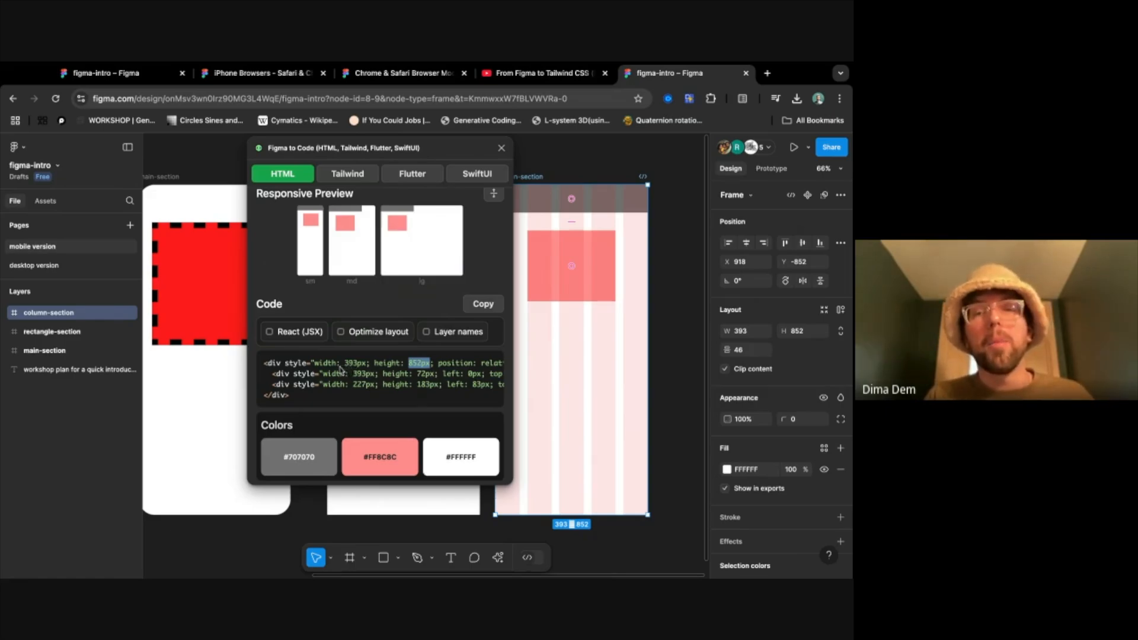
drag(327, 362, 431, 363)
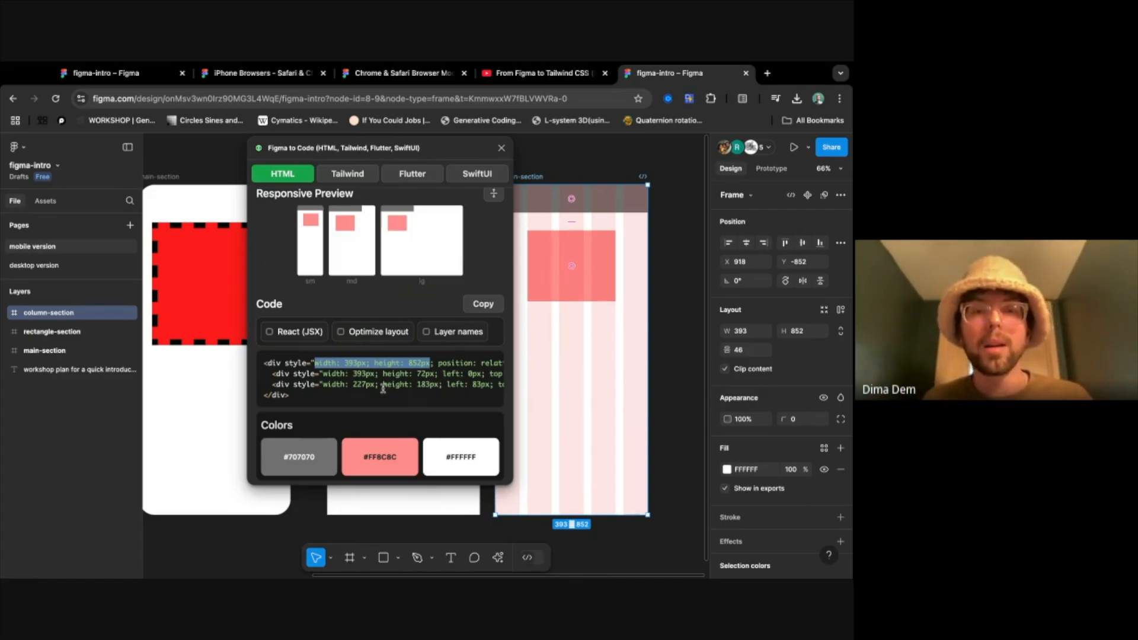
mouse_move(322, 374)
mouse_down()
mouse_move(442, 385)
mouse_move(325, 375)
mouse_move(323, 384)
mouse_up()
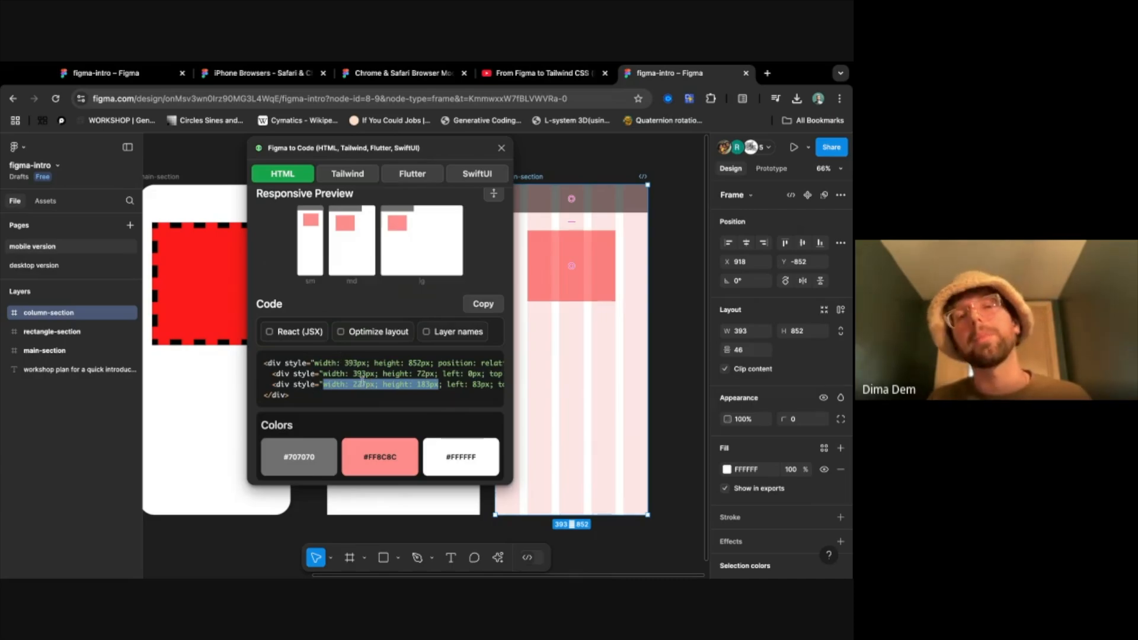
- Highlight the position: absolute property in the unoptimized HTML code and turn Optimize layout back on
scroll(435, 387, right, 5)
scroll(435, 387, left, 3)
drag(385, 374, 479, 384)
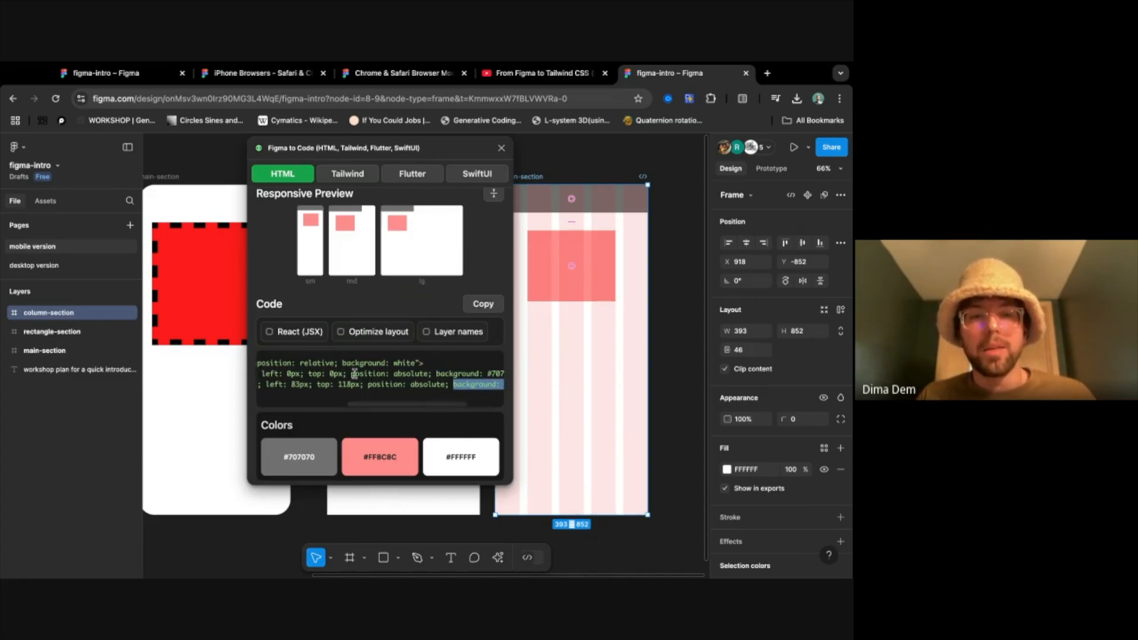
drag(352, 374, 423, 375)
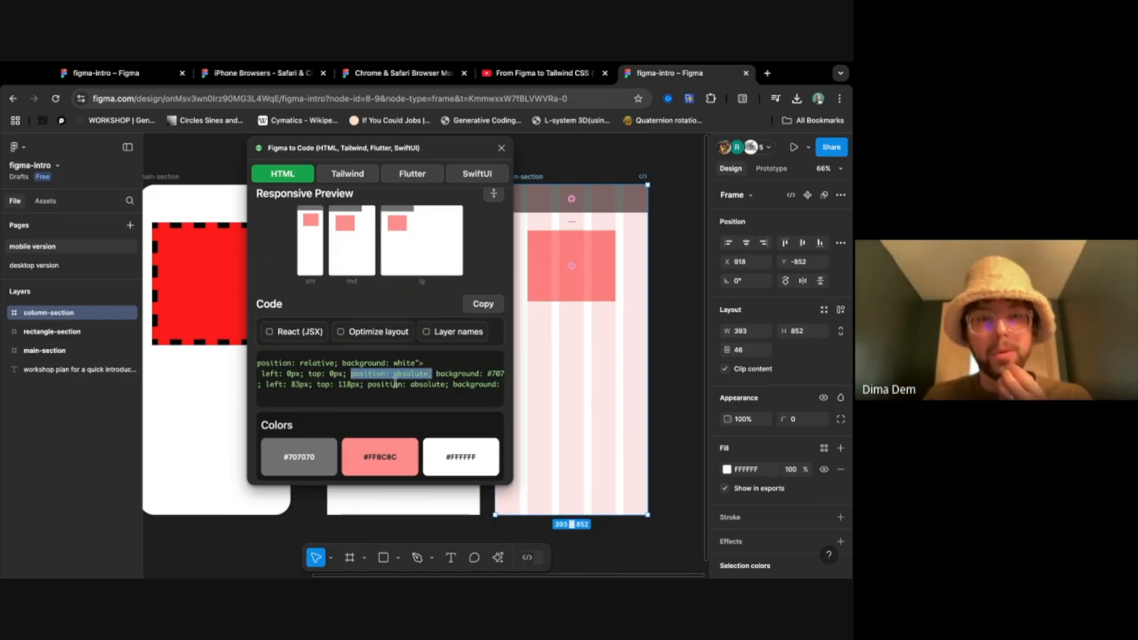
scroll(391, 385, left, 2)
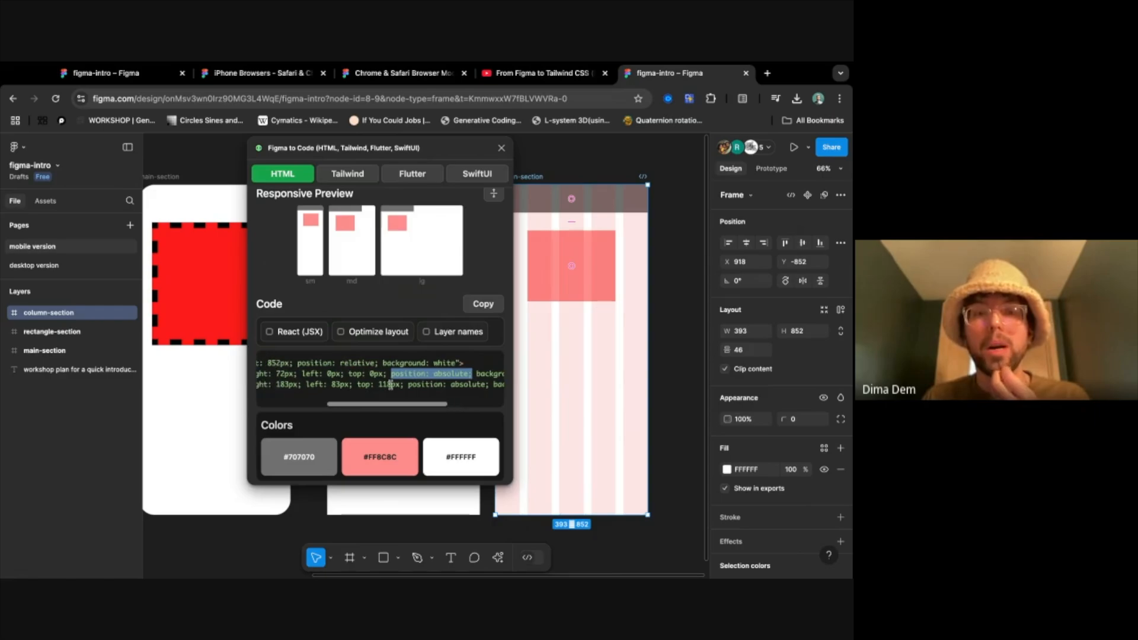
click(362, 332)
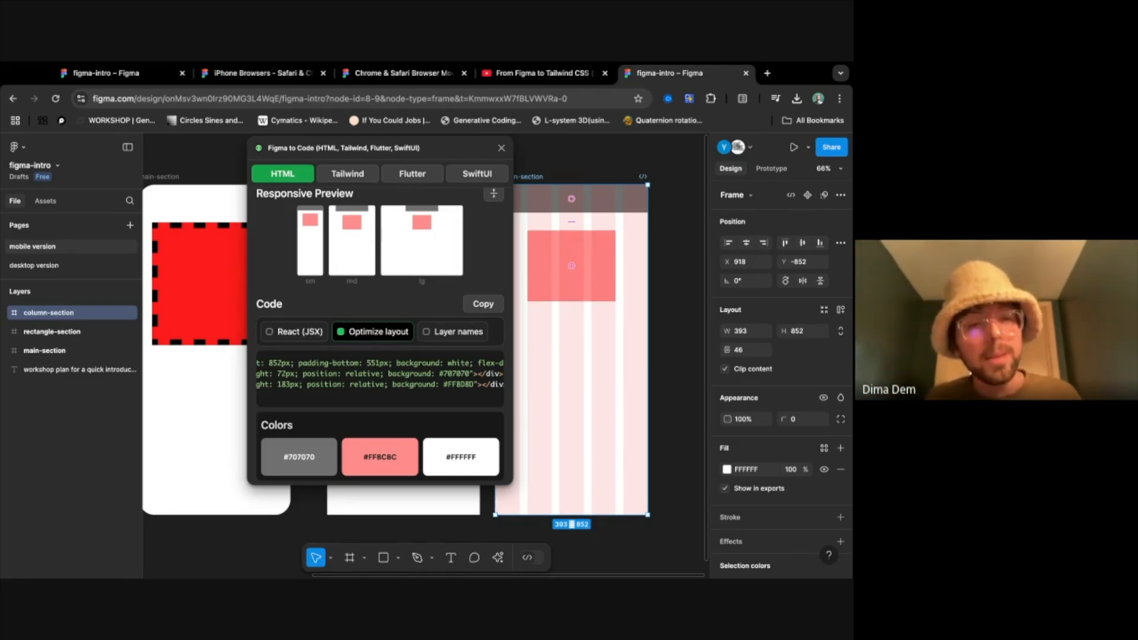
- Turn on React (JSX), look through the generated code, and briefly view the Tailwind version before returning to HTML
scroll(329, 364, left, 5)
click(298, 332)
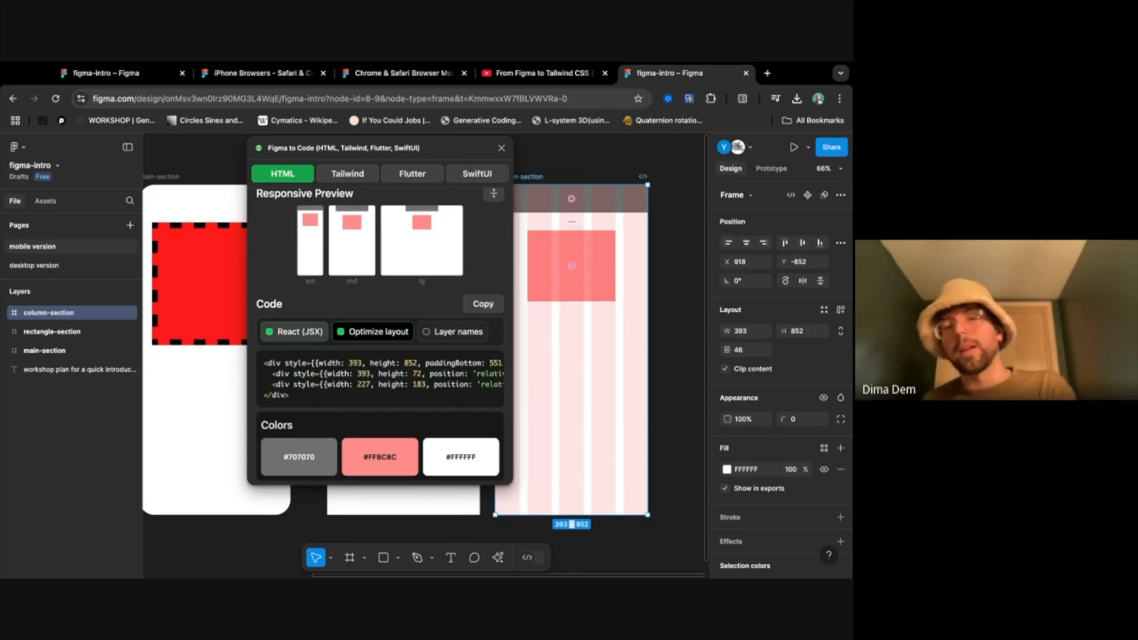
scroll(340, 362, right, 5)
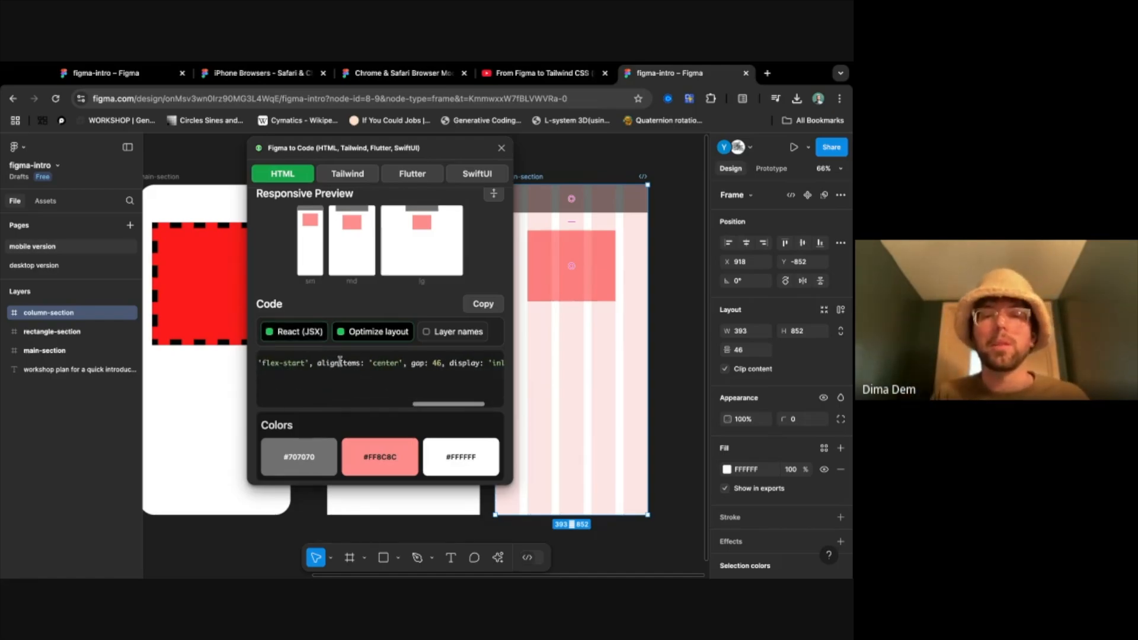
scroll(340, 362, left, 5)
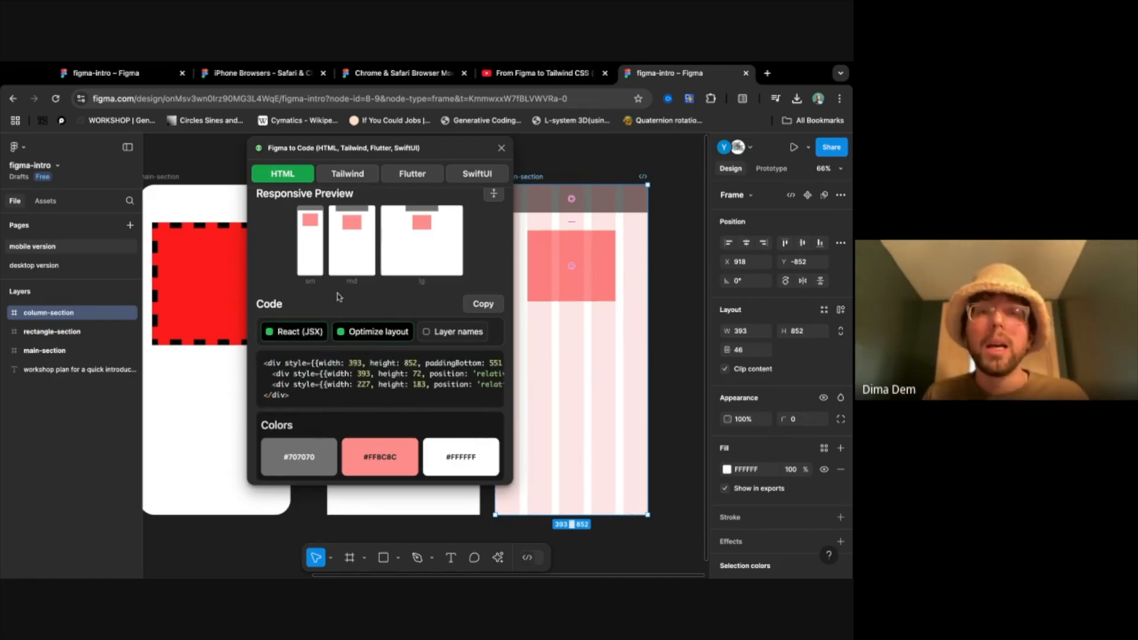
click(352, 181)
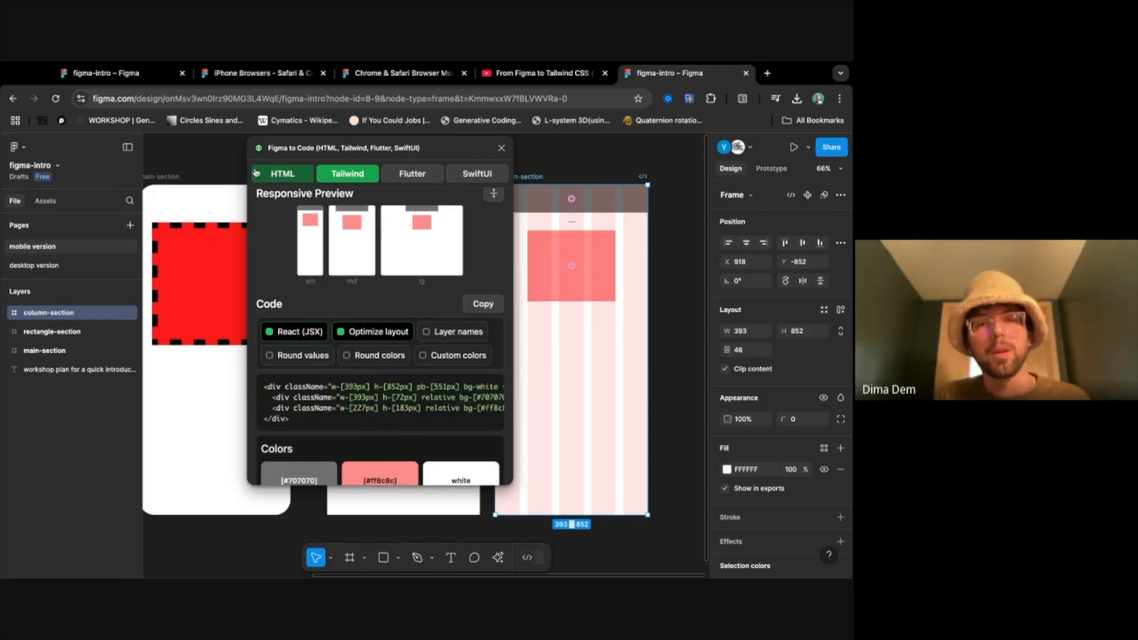
click(282, 174)
- Turn on Layer names to examine the ColumnSection class name in the code, and turn the option off again
click(477, 336)
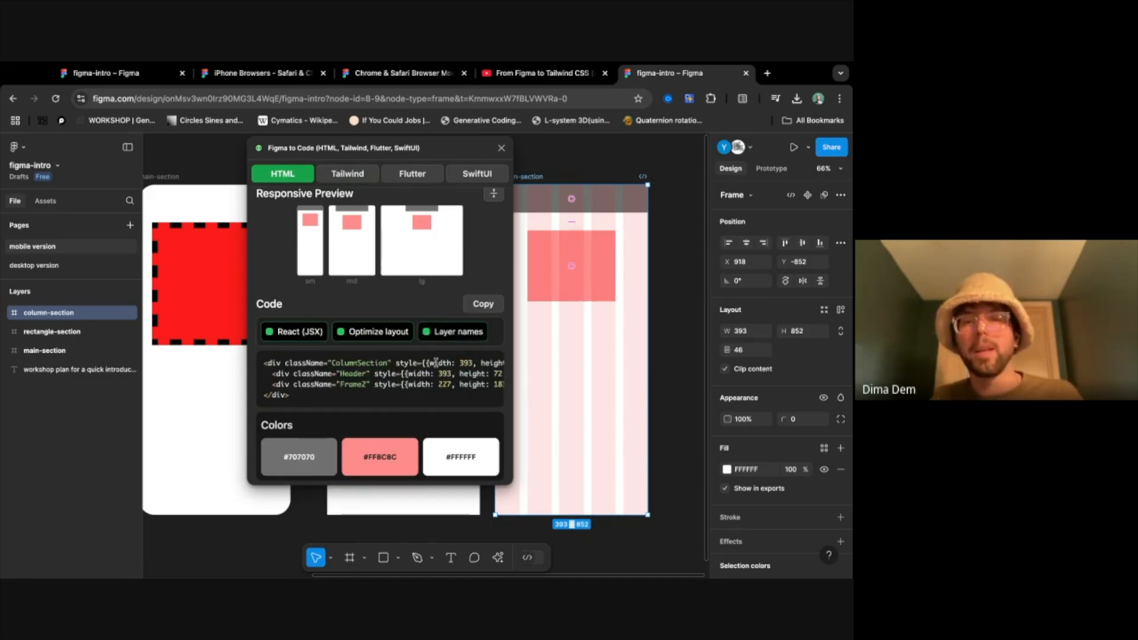
drag(285, 363, 391, 362)
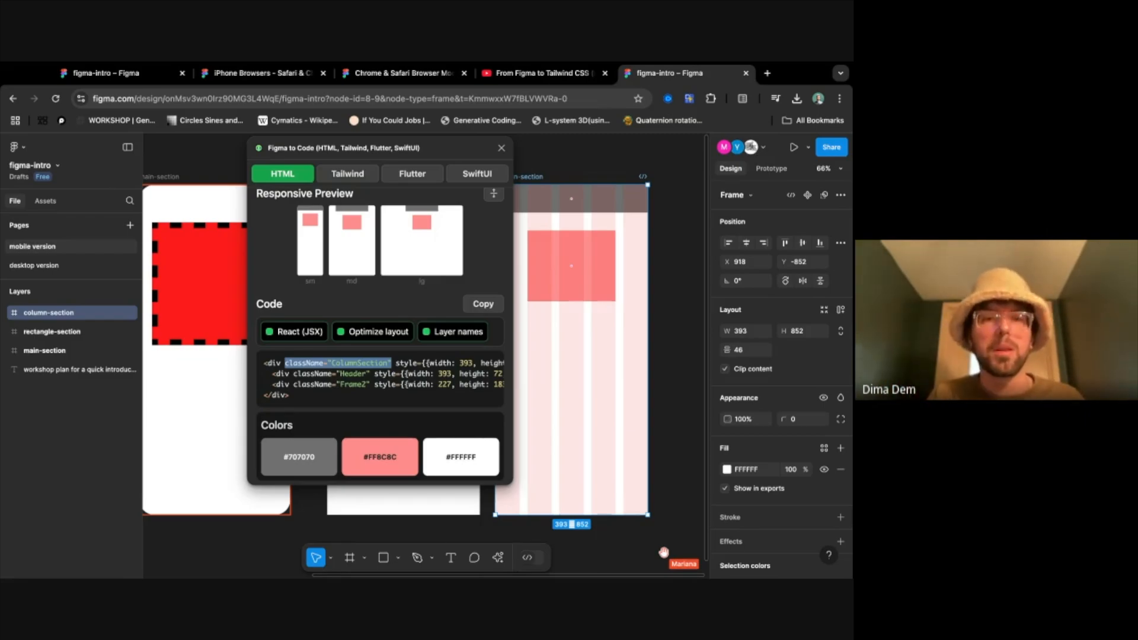
click(462, 332)
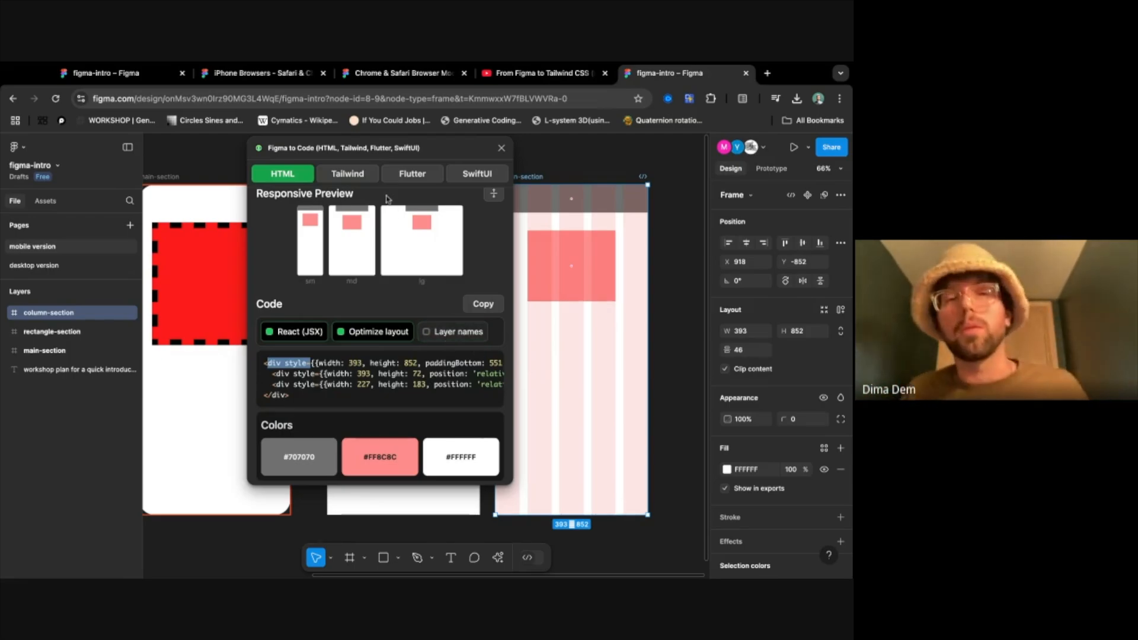
- Switch the generated code to Tailwind and highlight the width and height classes of the outer div
click(370, 178)
click(386, 416)
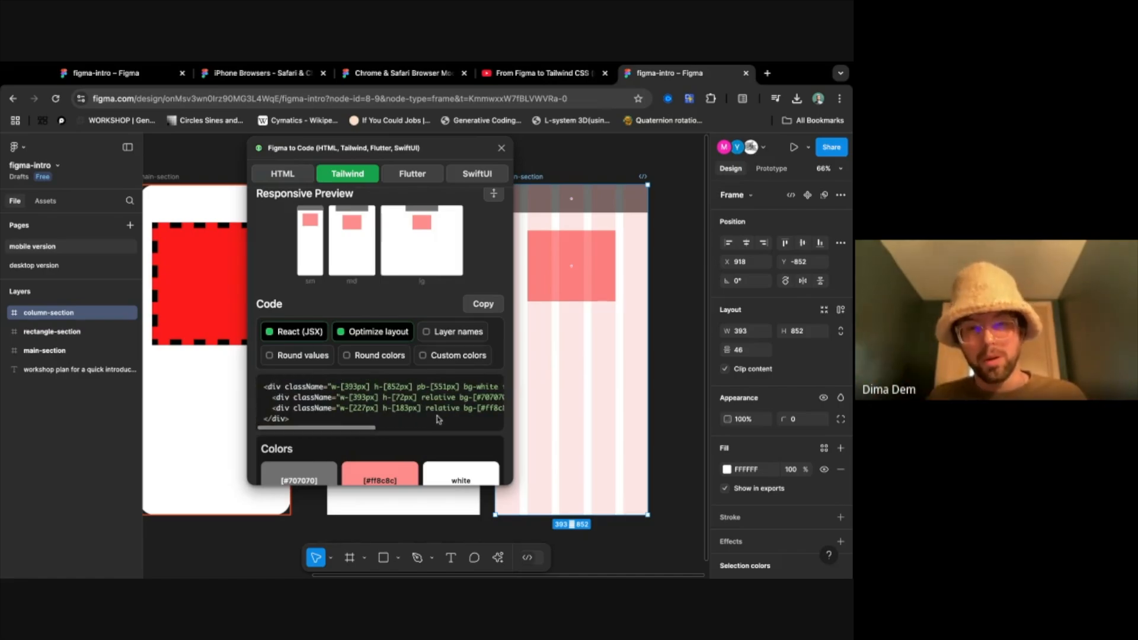
scroll(349, 388, right, 1)
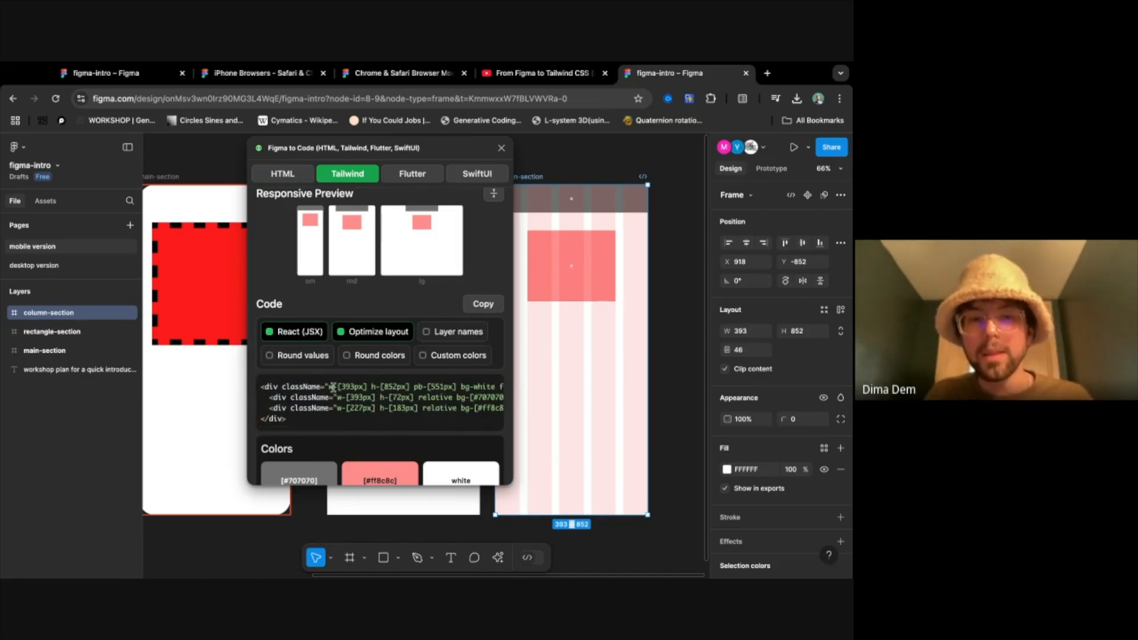
drag(328, 386, 423, 387)
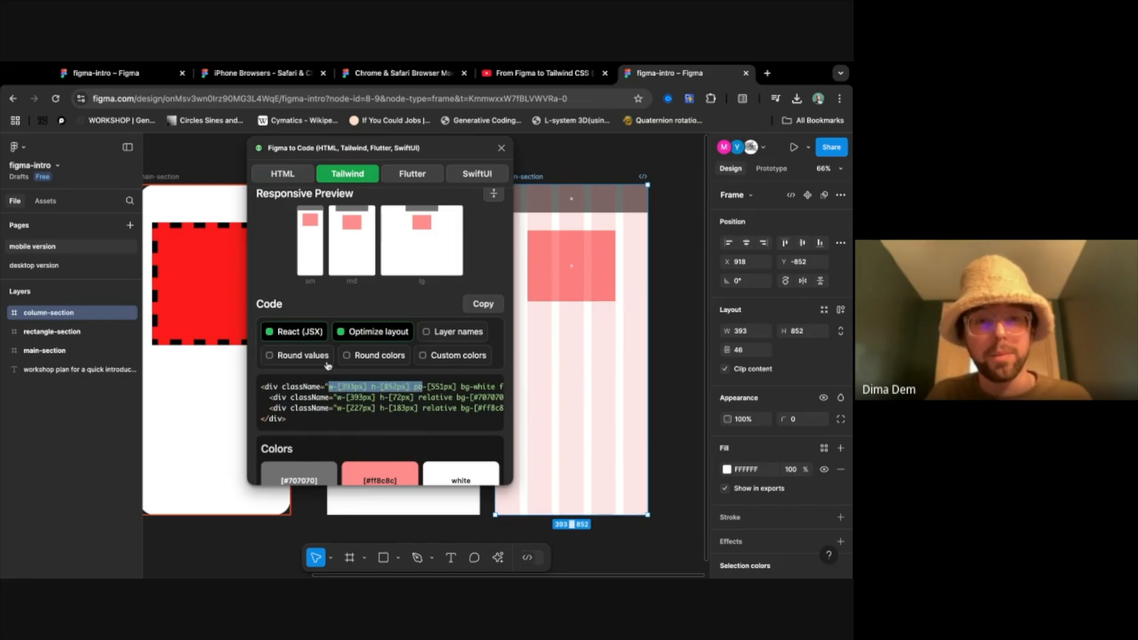
- Try the Round values, Round colors and Layer names options on the Tailwind code, turning each off again
click(323, 360)
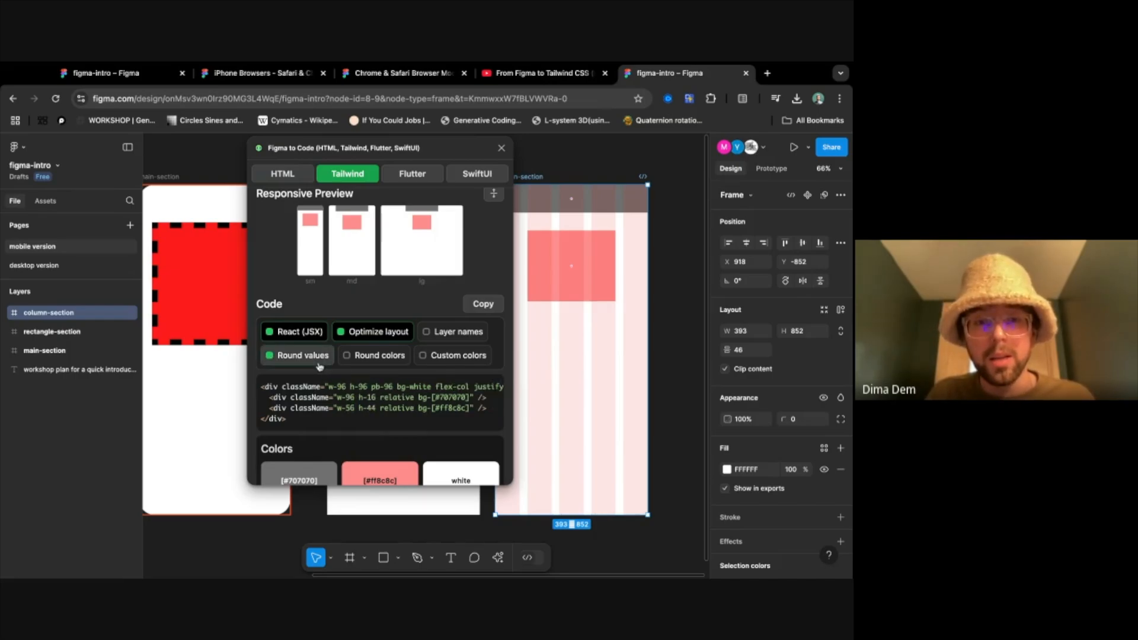
click(309, 355)
click(377, 356)
click(377, 355)
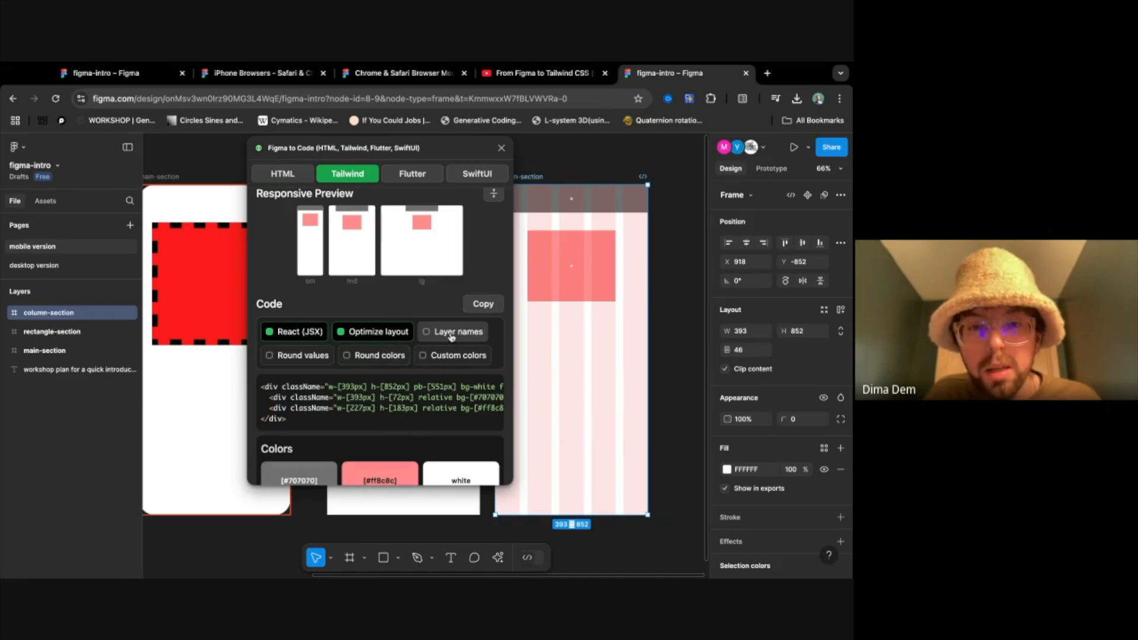
click(452, 337)
click(452, 337)
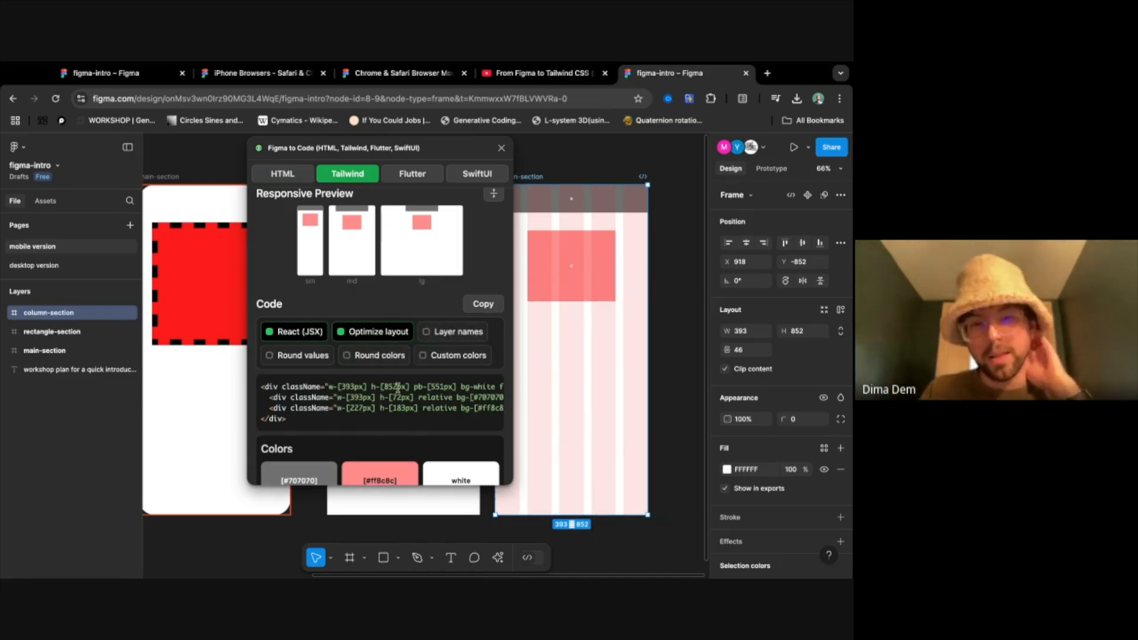
- Look over the Tailwind code and its colors, close the Figma to Code plugin, and deselect the column-section frame
scroll(398, 389, right, 10)
scroll(397, 388, left, 10)
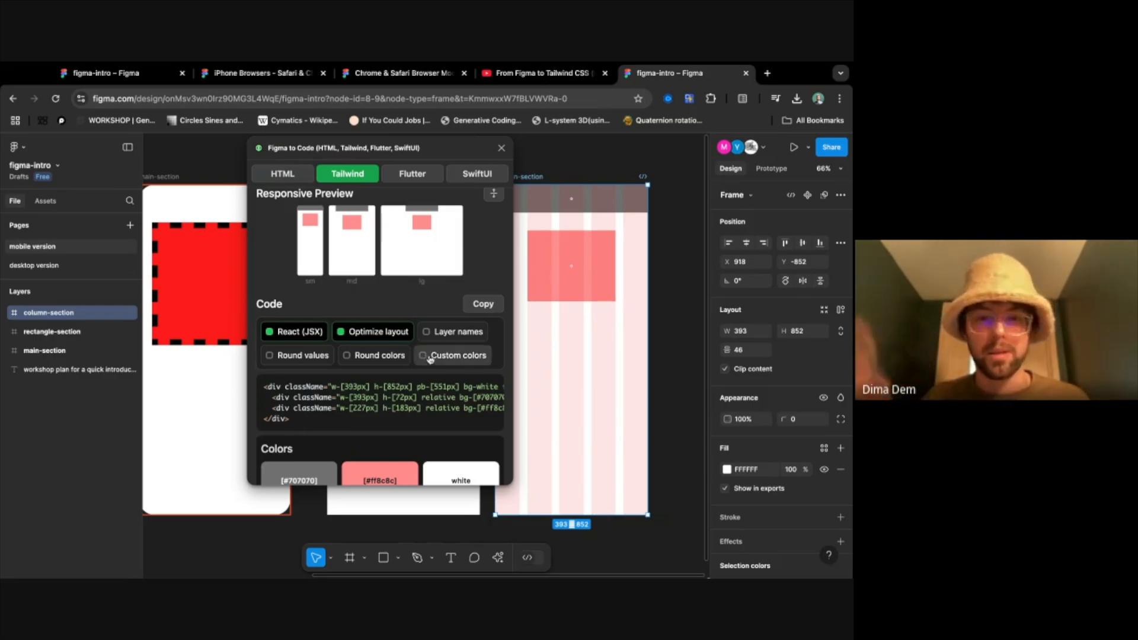
scroll(430, 357, down, 1)
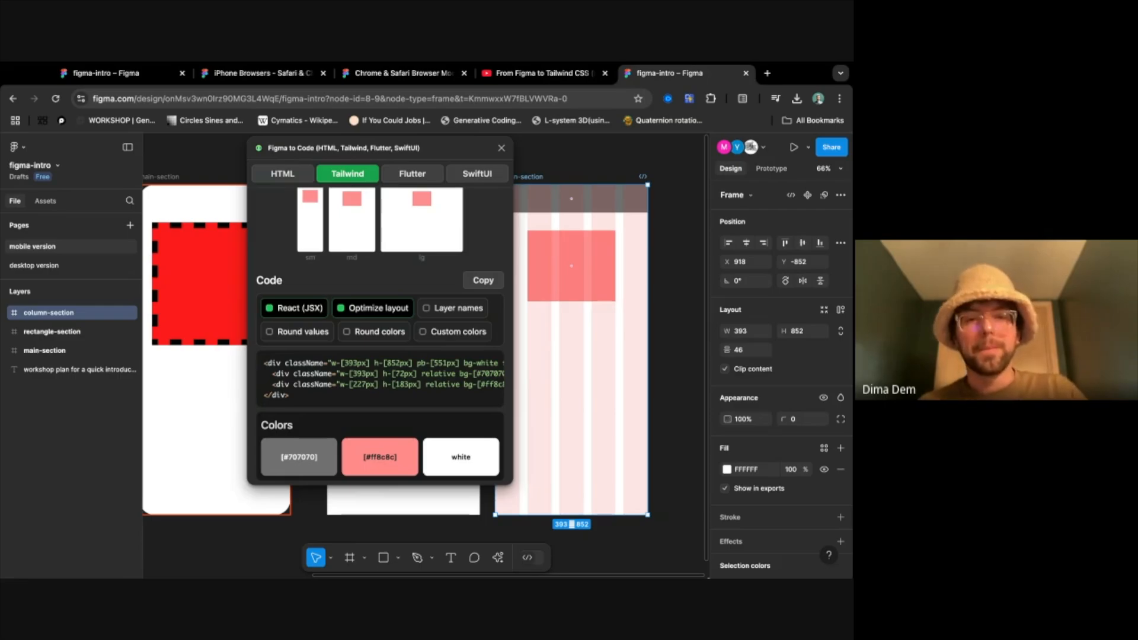
key(super+Tab)
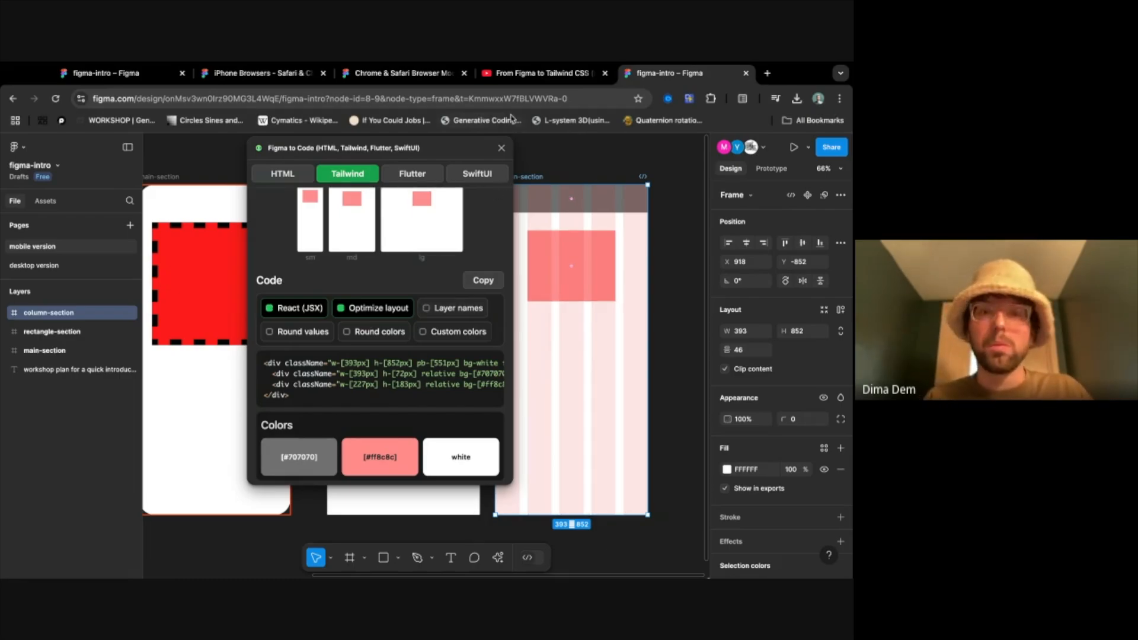
click(502, 149)
key(Escape)
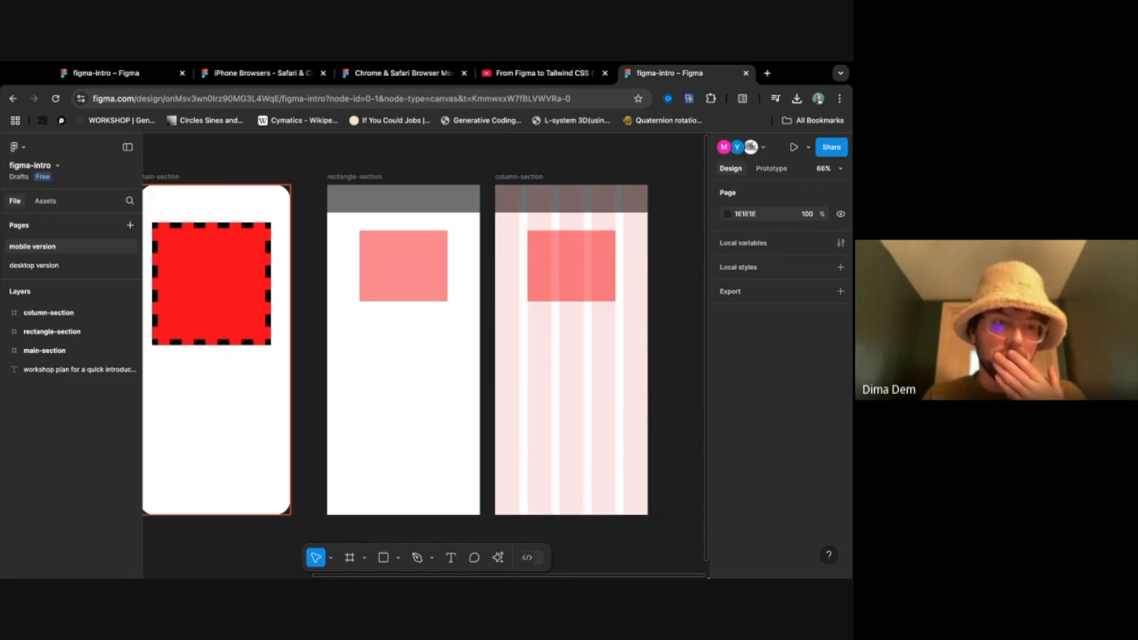
- Find the workshop plan text on the mobile version page and enlarge it to read the one-hour structure
scroll(257, 386, left, 7)
scroll(257, 386, down, 4)
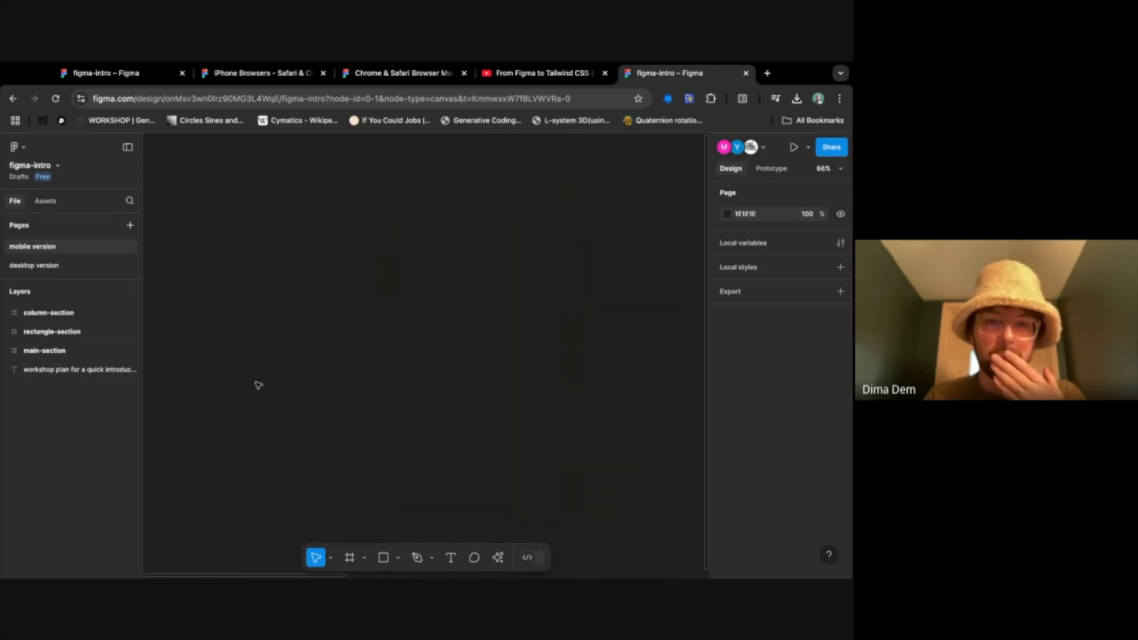
scroll(258, 385, up, 5)
scroll(319, 347, up, 5)
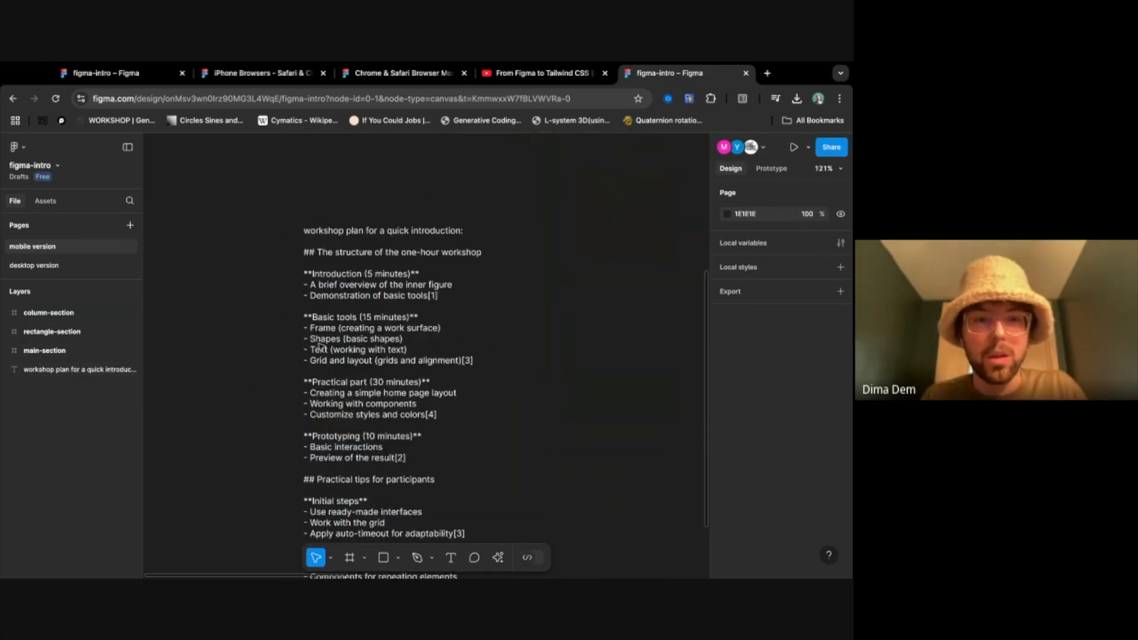
scroll(319, 346, right, 5)
scroll(319, 347, up, 1)
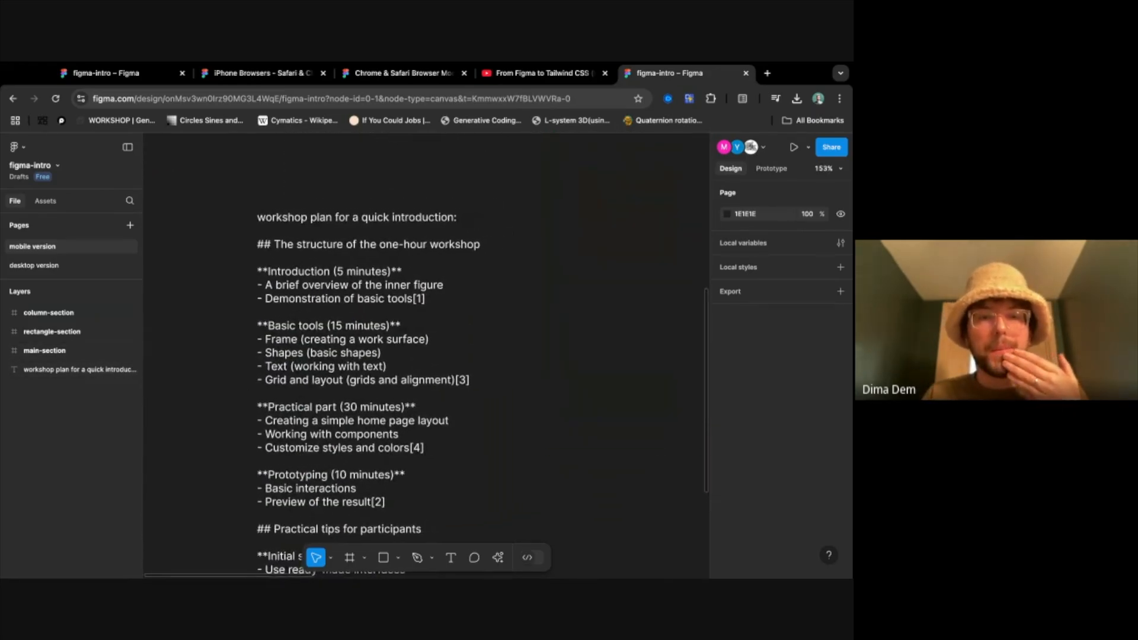
- Finish reading the one-hour workshop plan and look over the main-section, rectangle-section and column-section frames
scroll(319, 347, right, 1)
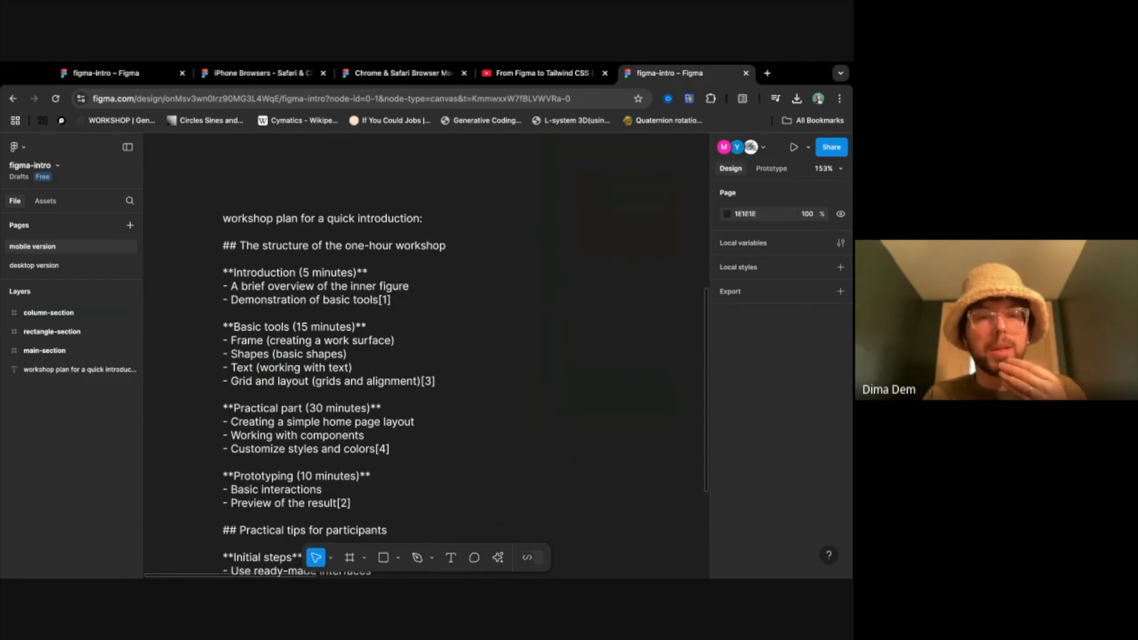
scroll(297, 376, right, 10)
scroll(296, 377, up, 1)
scroll(296, 376, down, 5)
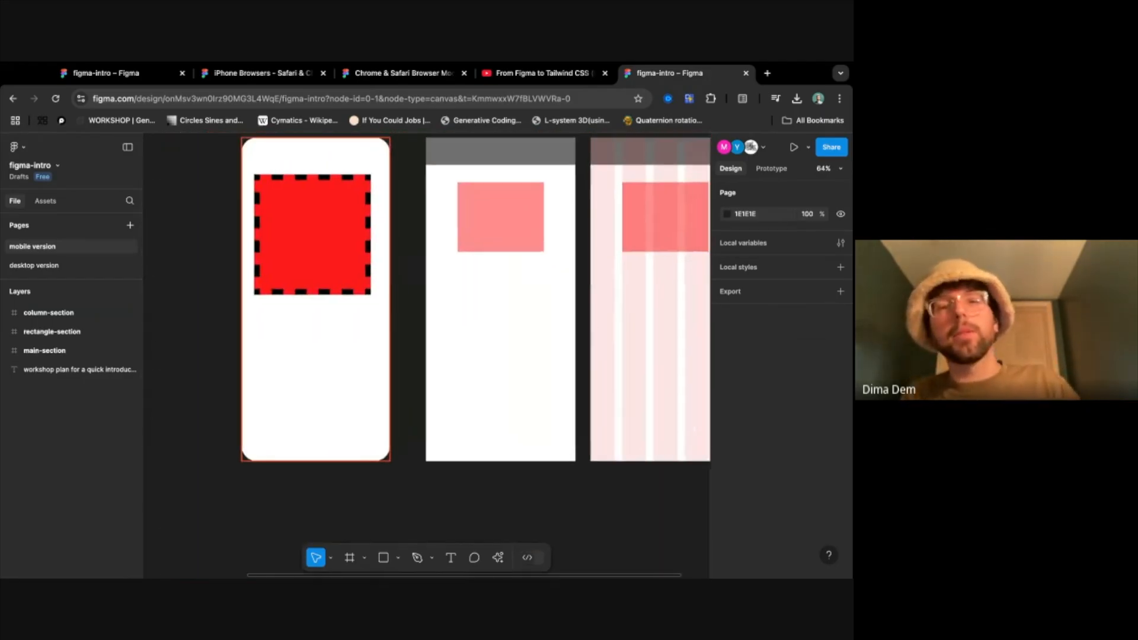
scroll(336, 340, up, 1)
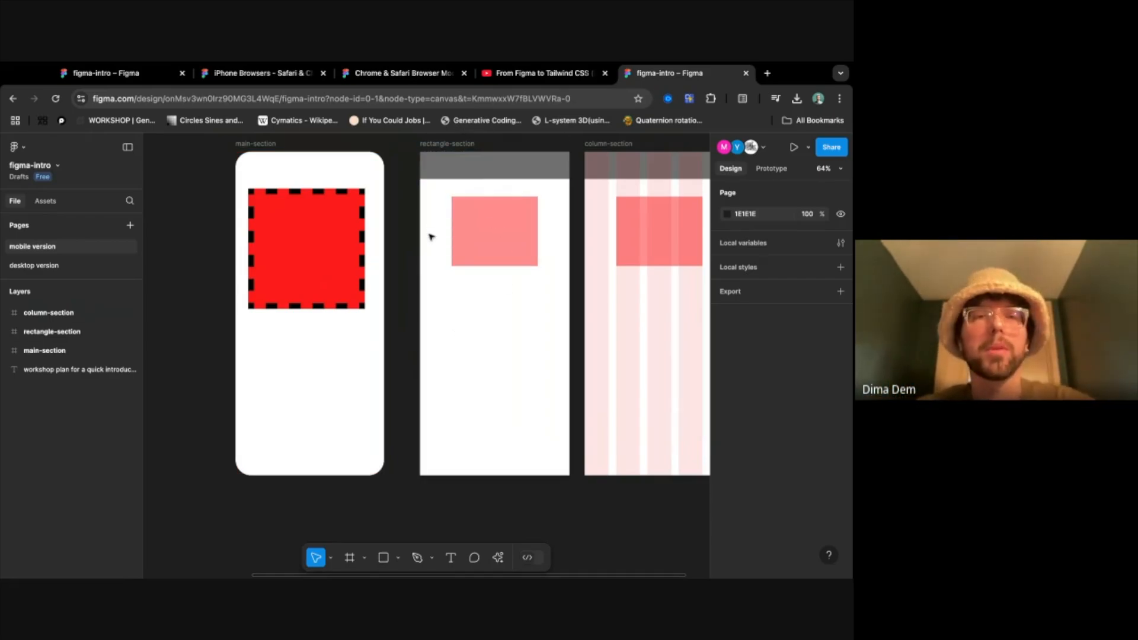
scroll(439, 265, right, 5)
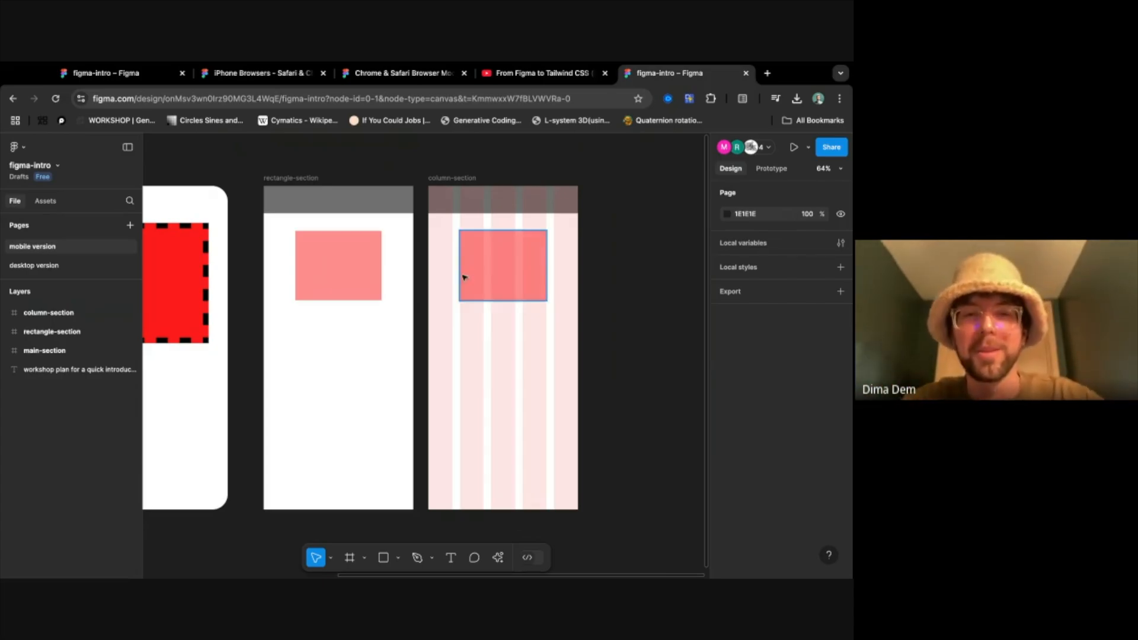
click(470, 246)
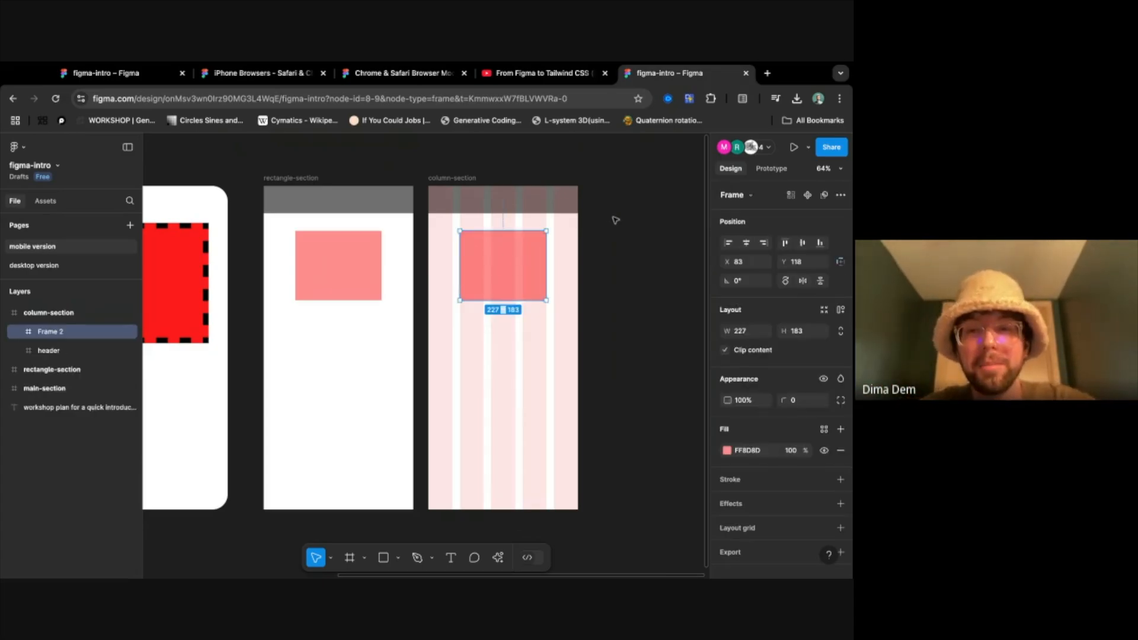
click(615, 220)
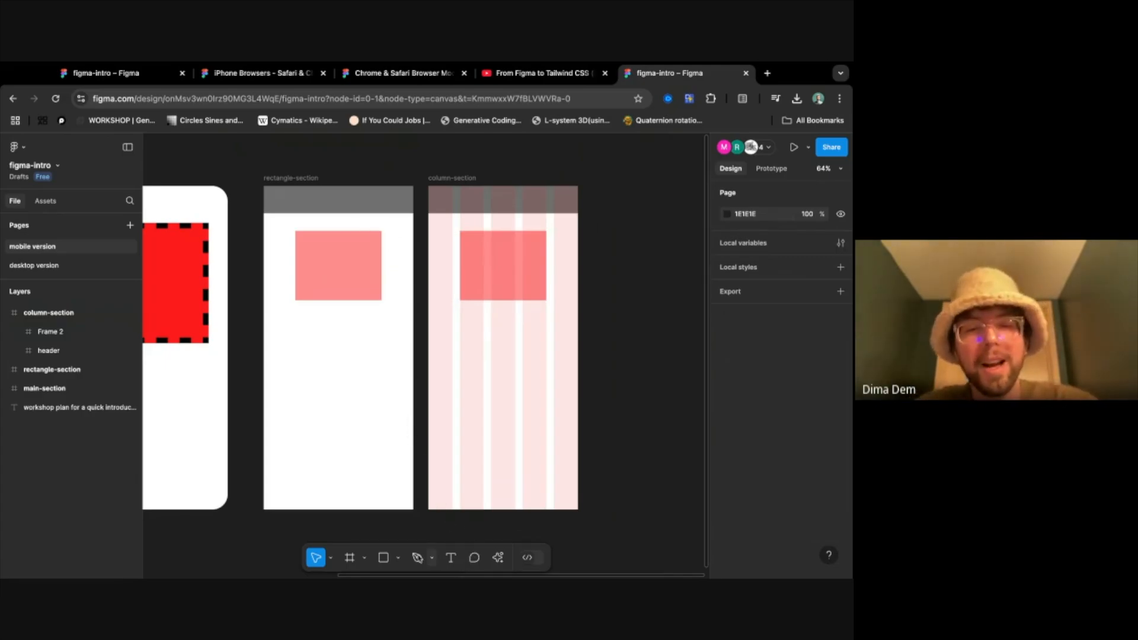
- Choose the Move tool and select the pink rectangle inside rectangle-section
click(331, 559)
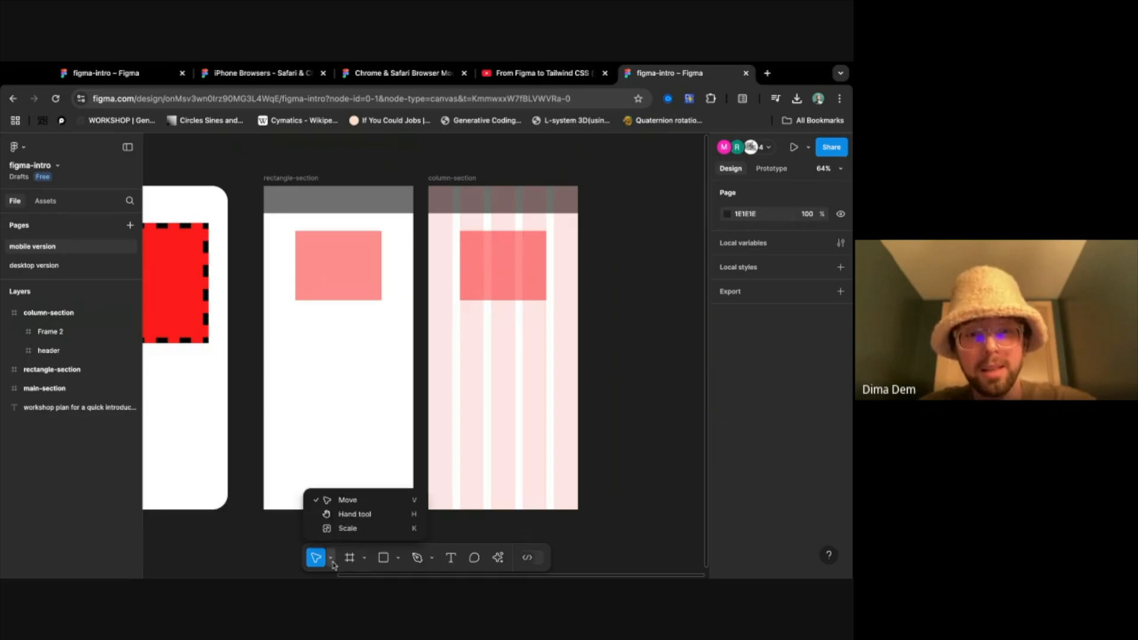
click(357, 502)
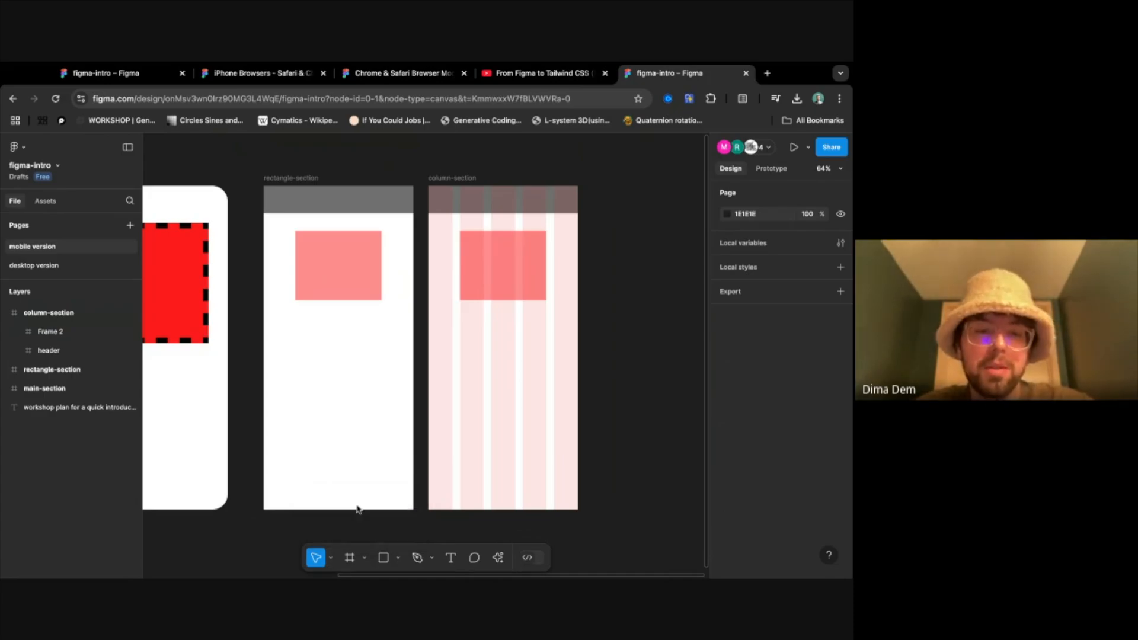
click(325, 267)
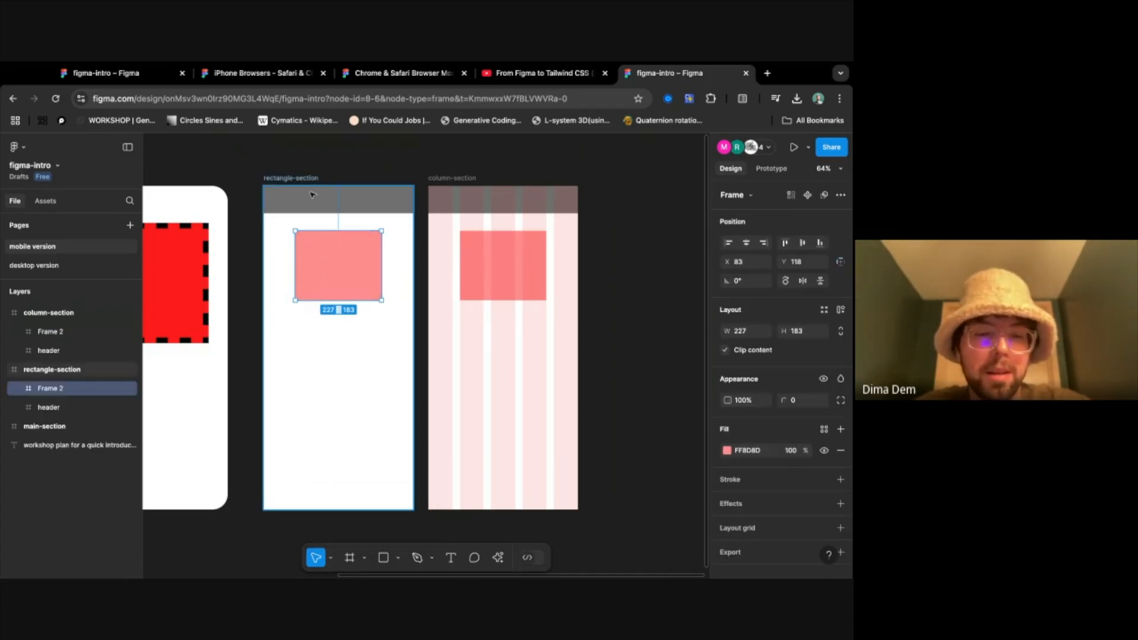
- Switch to the Hand tool and demonstrate panning the canvas around the three mobile frames
click(330, 558)
click(355, 515)
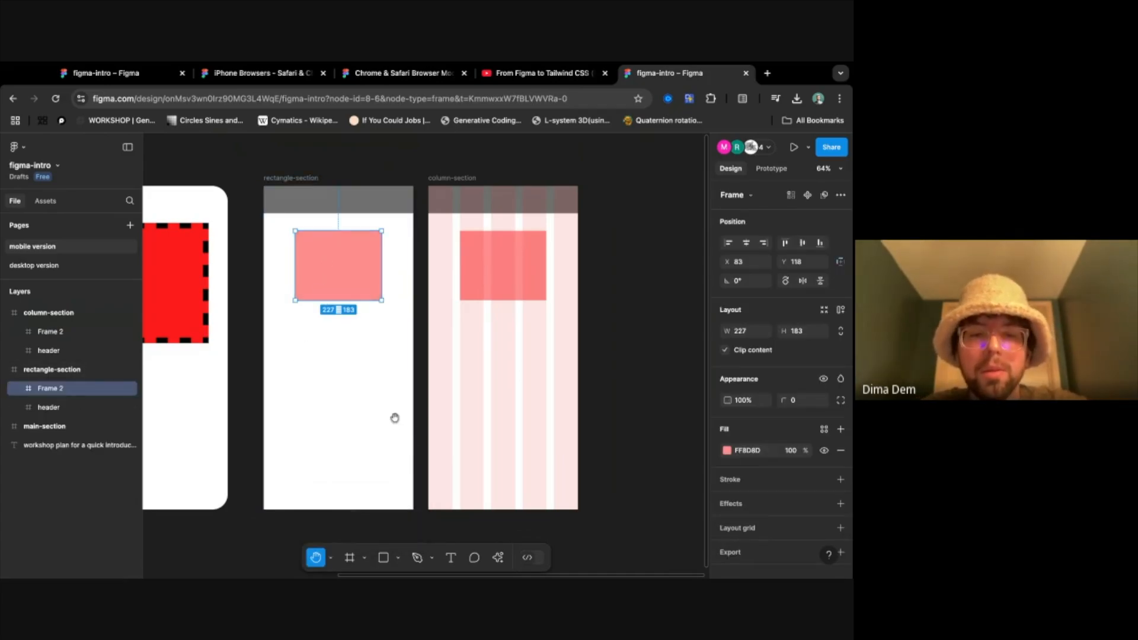
scroll(394, 418, right, 3)
scroll(393, 414, down, 3)
scroll(394, 414, up, 3)
drag(342, 415, 548, 293)
drag(523, 340, 416, 435)
- Try the Scale tool with the pink rectangle selected, clear the selection and return to the Move tool
click(330, 558)
click(347, 529)
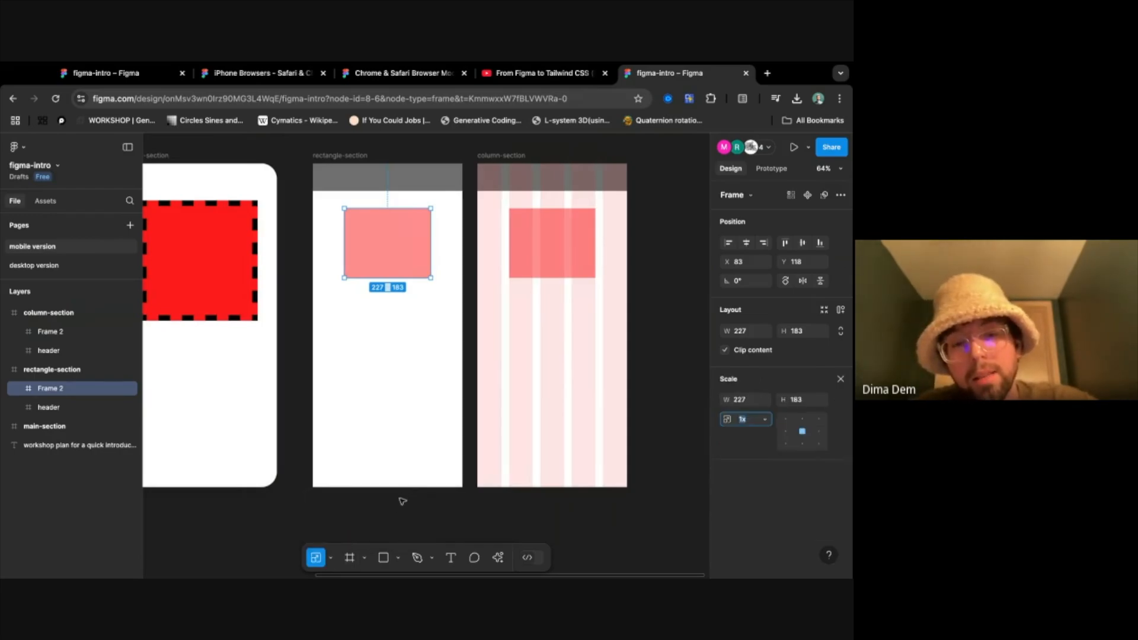
scroll(402, 502, down, 3)
drag(402, 501, 352, 577)
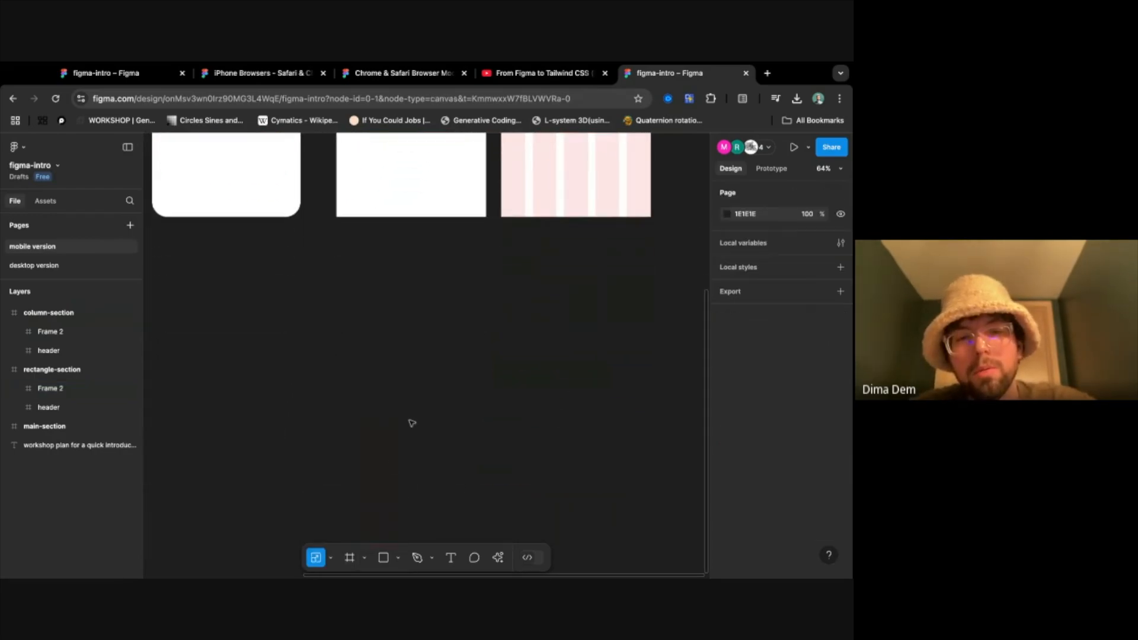
scroll(432, 385, up, 5)
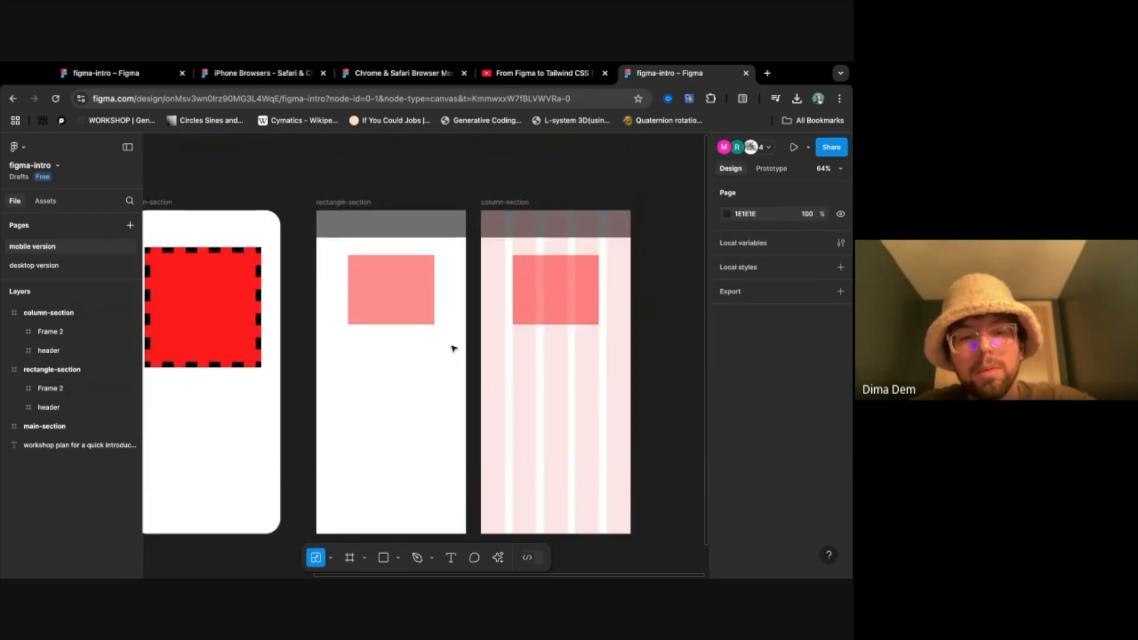
click(330, 558)
click(320, 500)
- Draw a section in the empty space beside column-section and enlarge it to about 2257 × 2274
scroll(441, 444, down, 1)
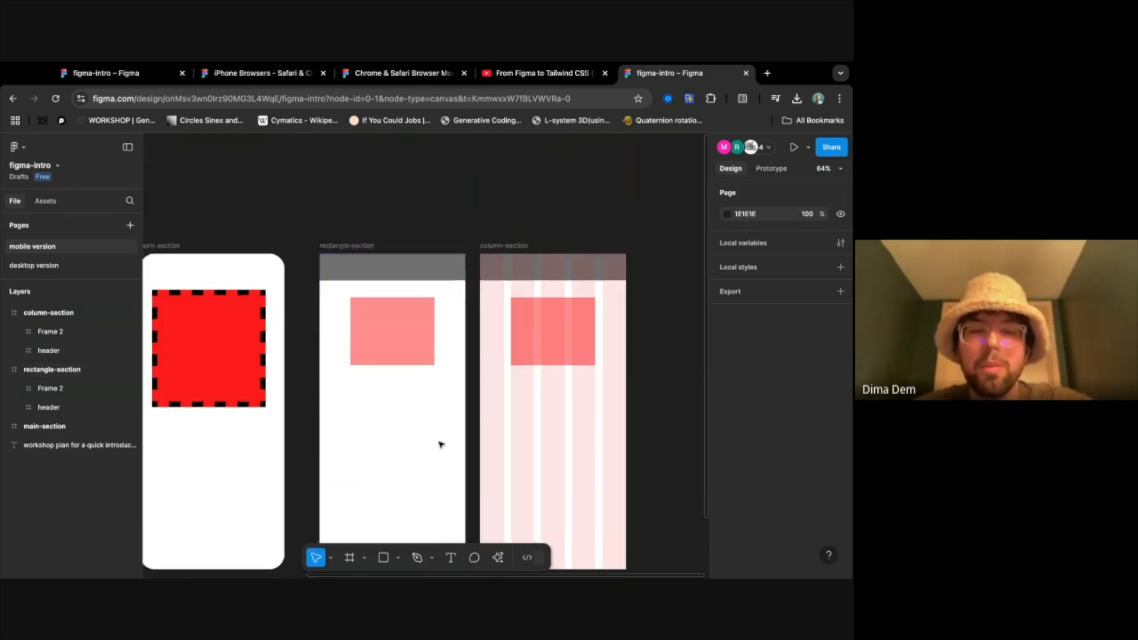
scroll(441, 444, down, 3)
scroll(440, 445, up, 3)
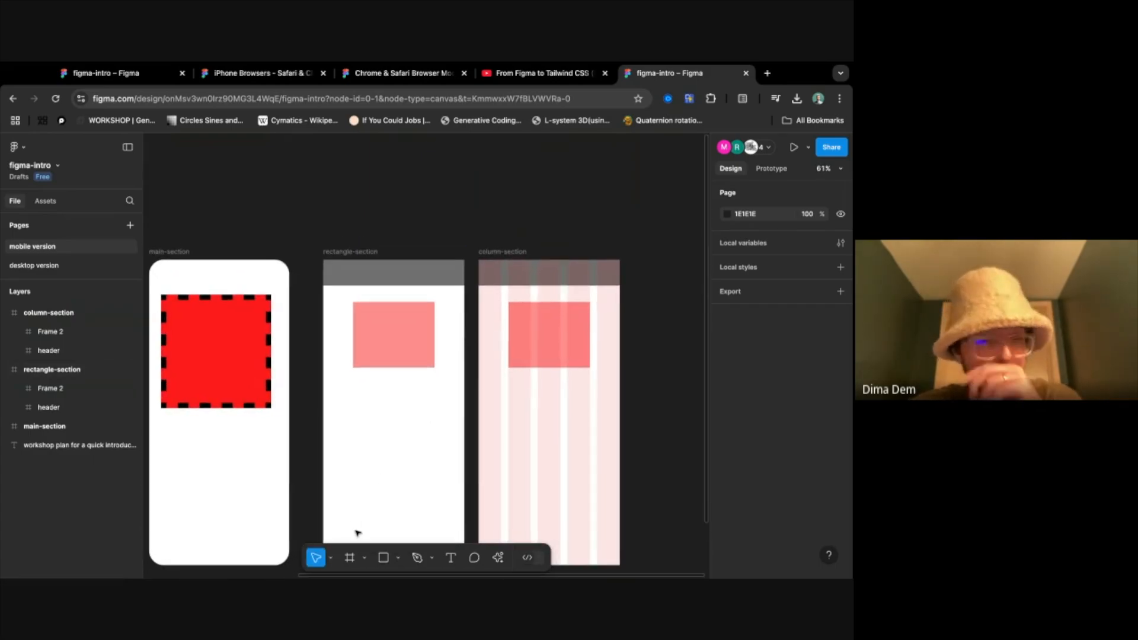
scroll(358, 533, down, 2)
click(365, 558)
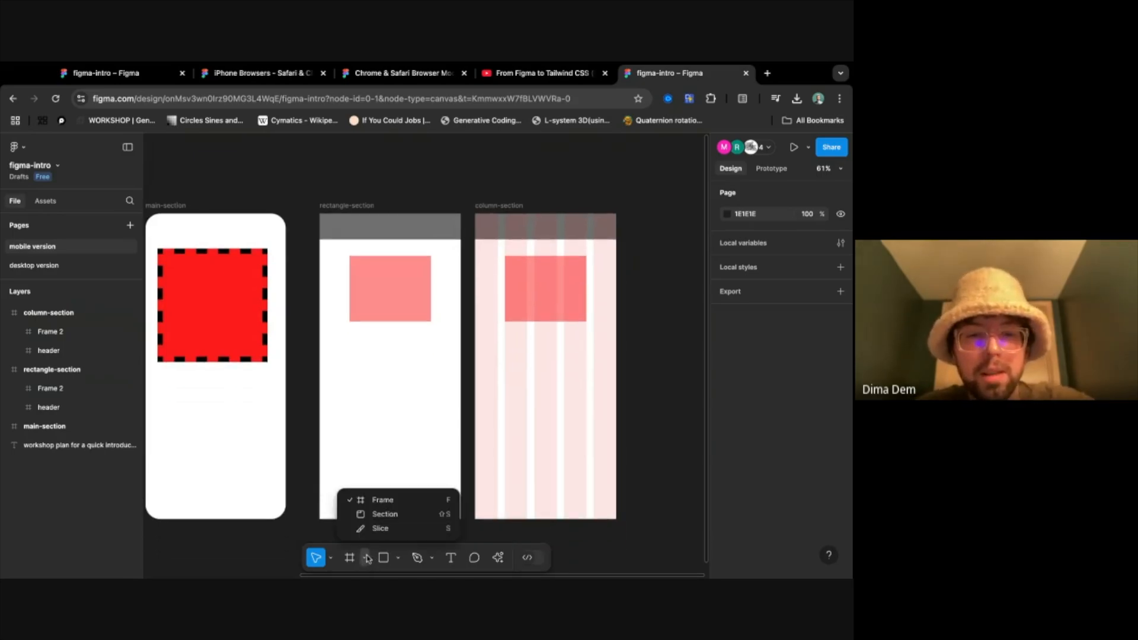
click(415, 517)
scroll(503, 165, right, 5)
drag(496, 207, 658, 431)
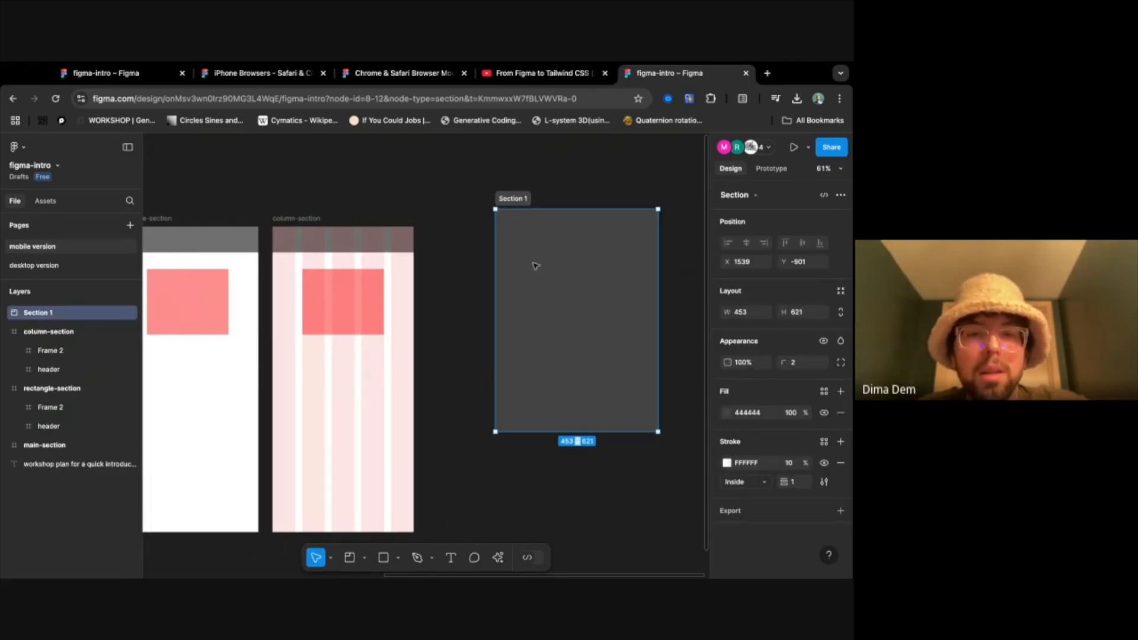
scroll(536, 279, down, 5)
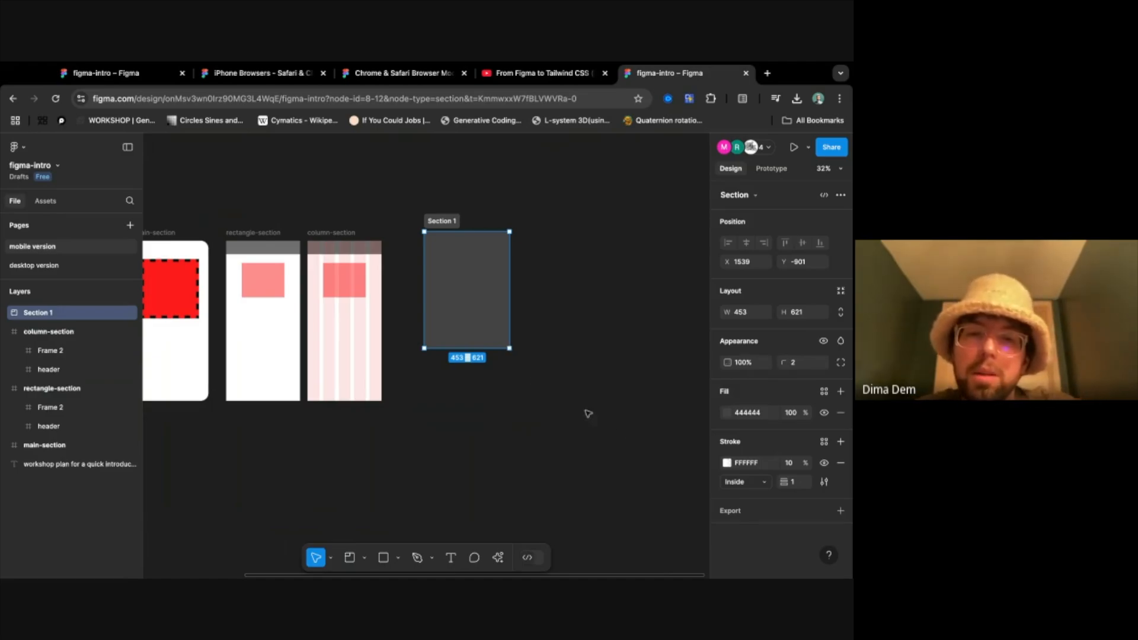
drag(509, 348, 616, 577)
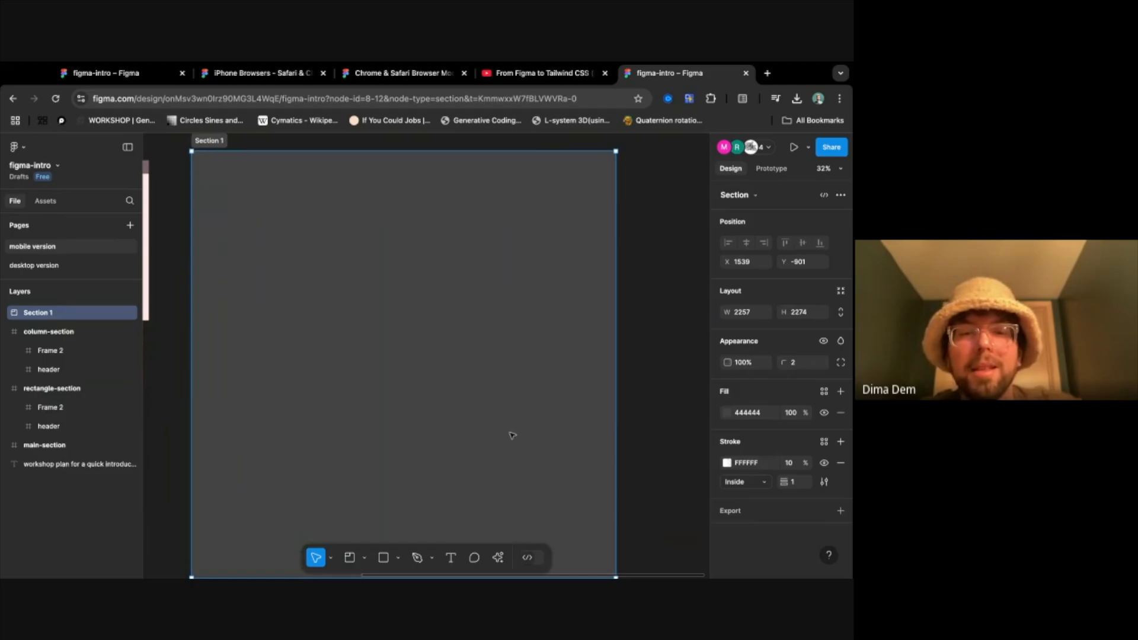
- Rename the new section as buttons
scroll(511, 436, left, 3)
scroll(511, 436, up, 1)
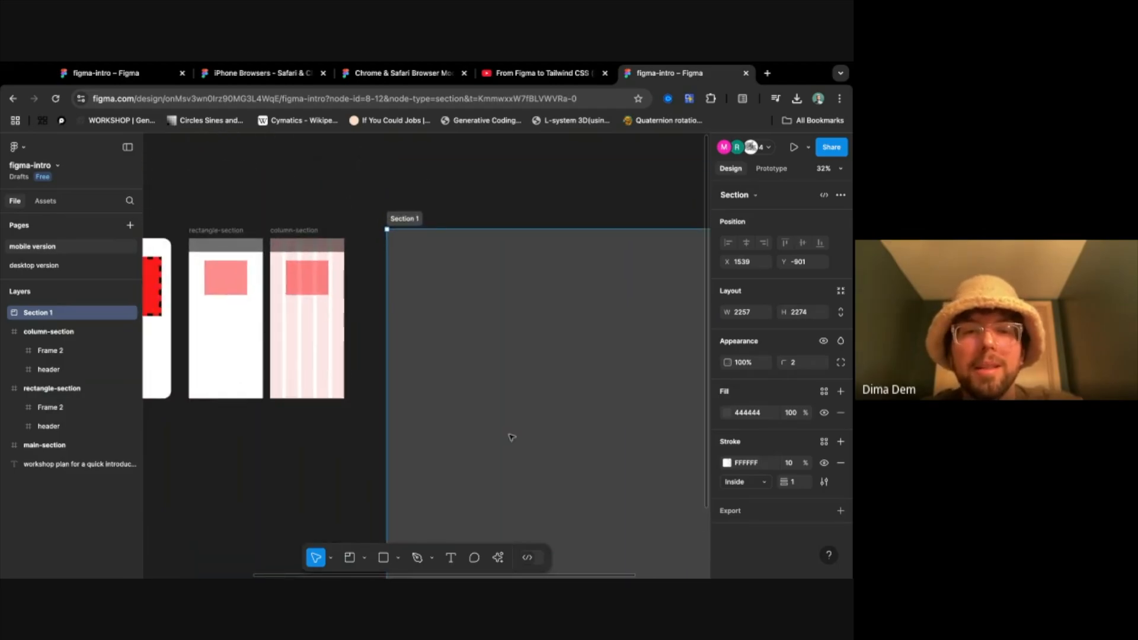
double_click(413, 214)
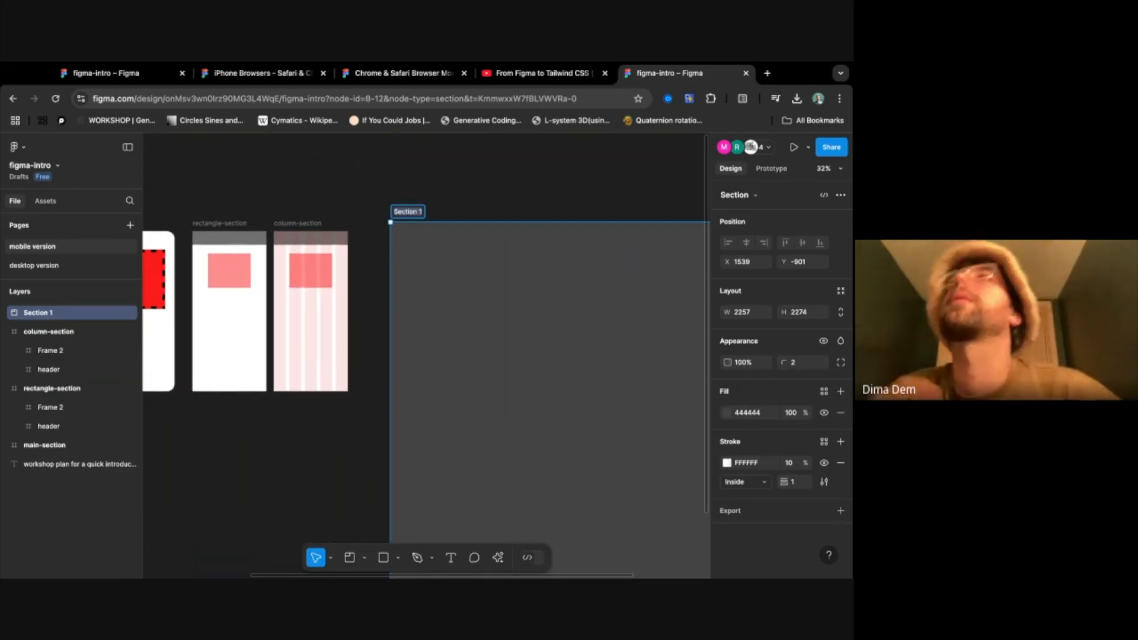
text(buttons)
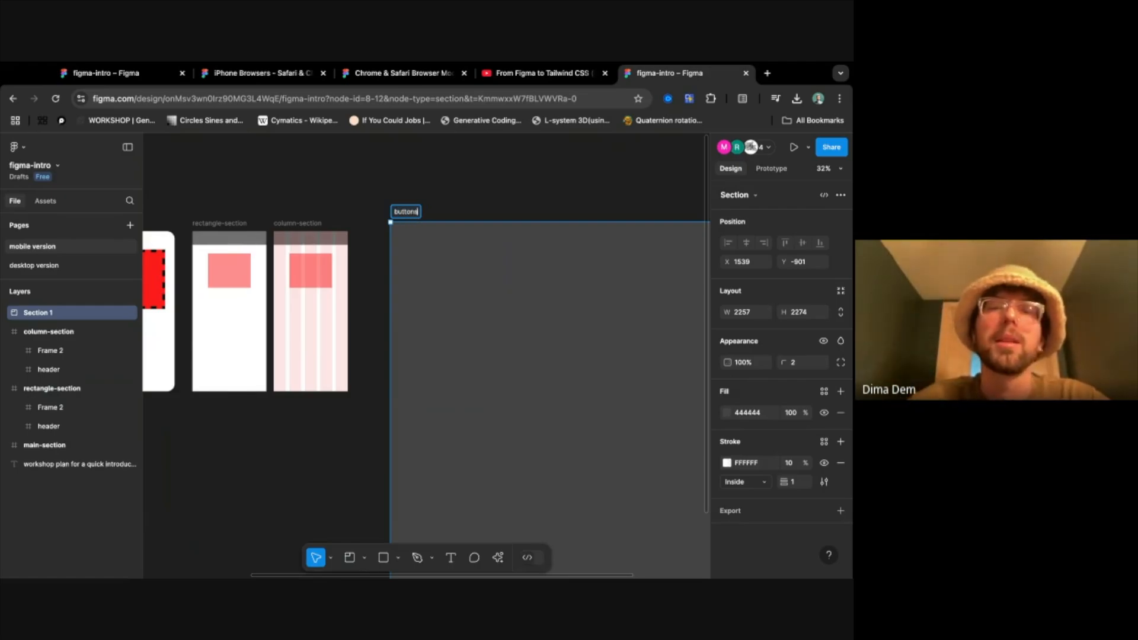
key(Return)
- Draw a frame about 842 × 194 in the upper-left corner of the buttons section and name it button-1
scroll(551, 301, down, 3)
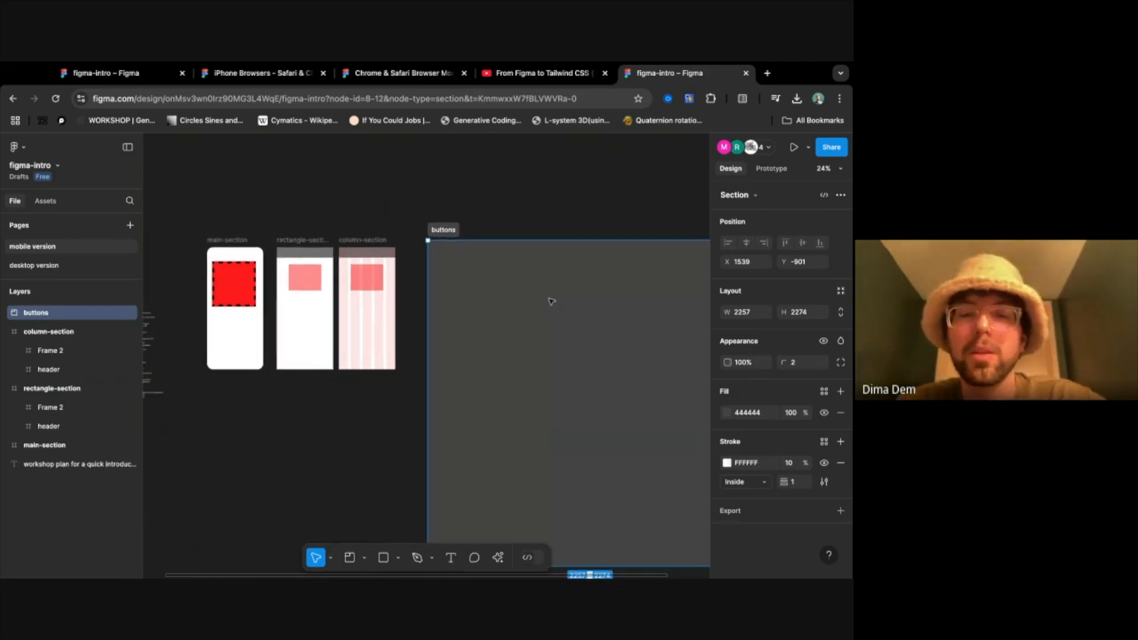
scroll(551, 301, down, 1)
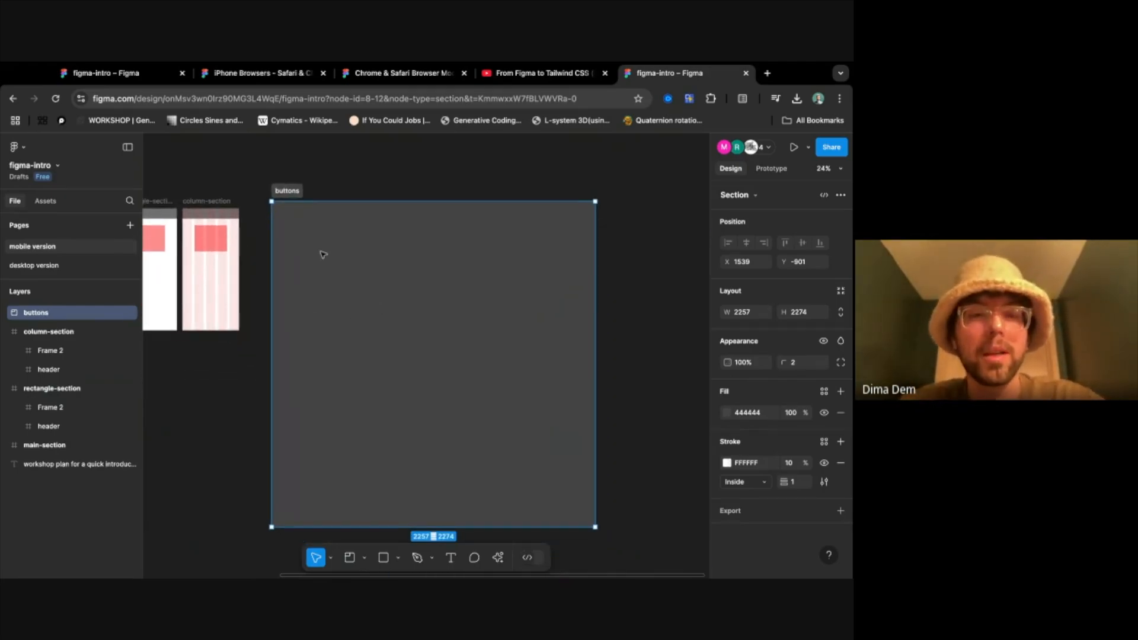
key(f)
drag(292, 230, 415, 258)
double_click(308, 224)
text(button-1)
key(Return)
- Duplicate the button-1 frame three times to form a row of four inside the buttons section
key(ctrl+d)
key(ctrl+d)
key(ctrl+d)
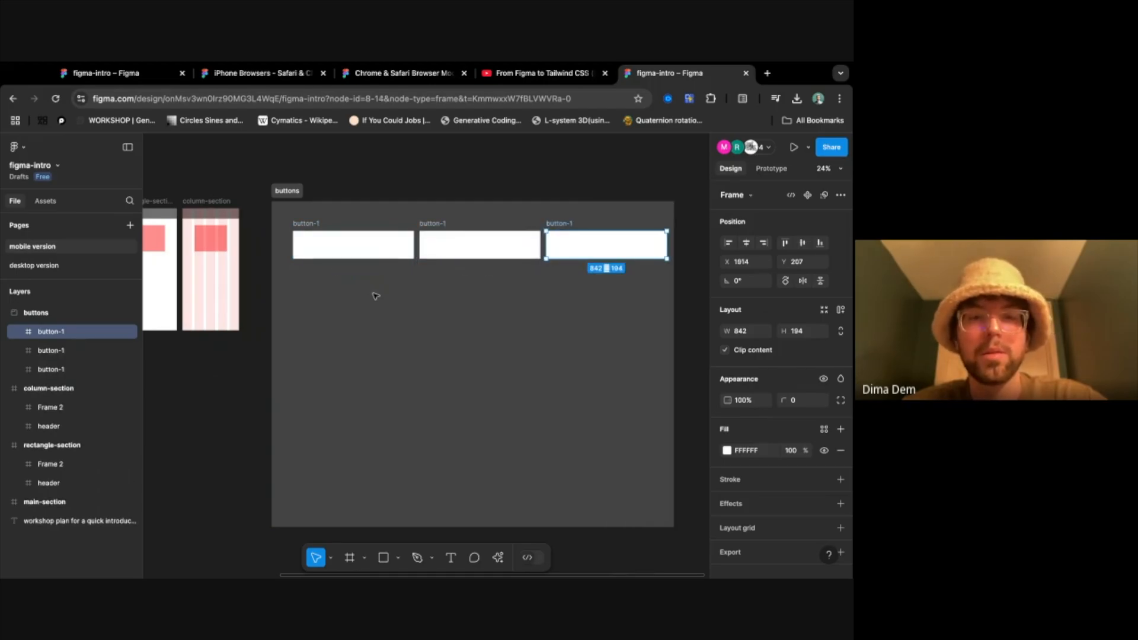
click(464, 312)
- Rename the first frame in the row as default_button and the second as unactive_button
scroll(461, 309, left, 8)
scroll(464, 239, right, 5)
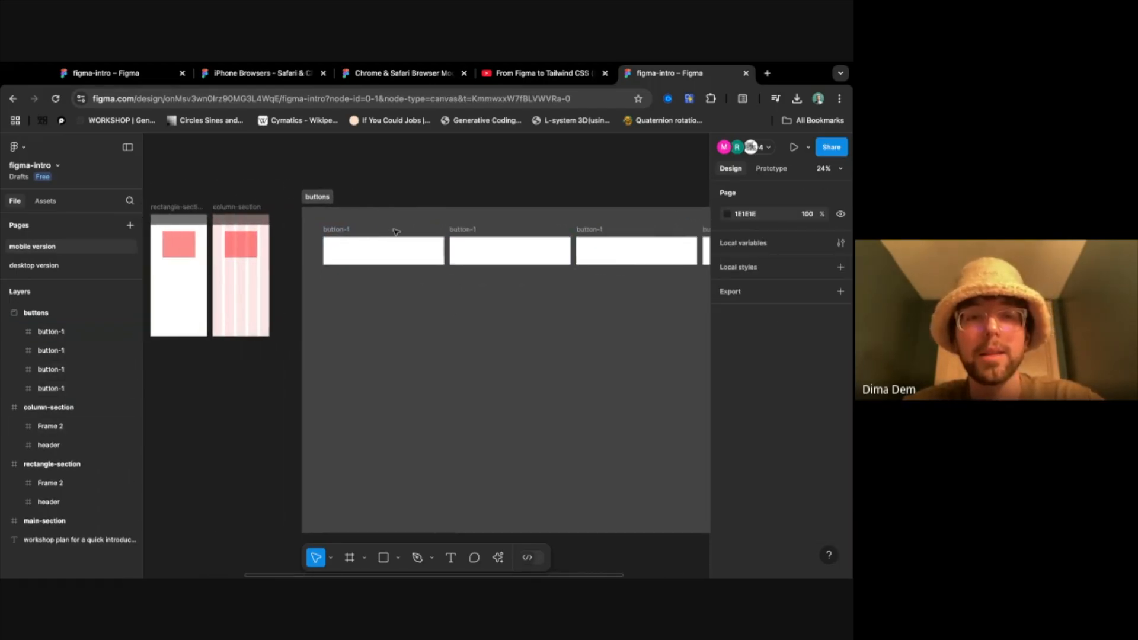
click(343, 243)
text(defa)
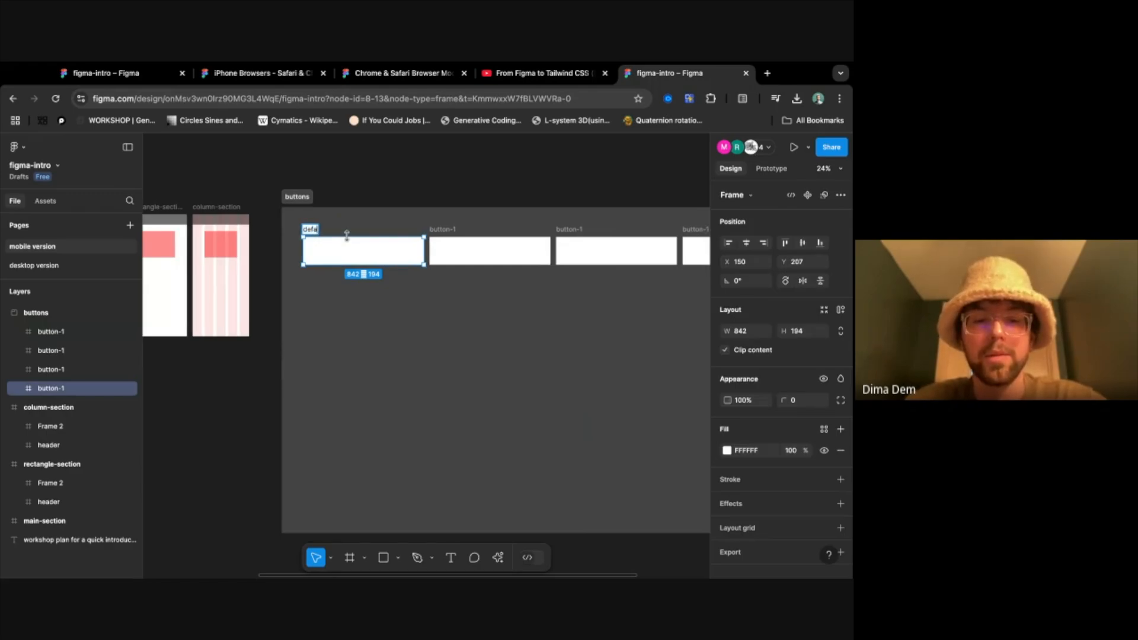
text(ult_button)
key(Return)
click(454, 230)
double_click(454, 230)
text(unactive)
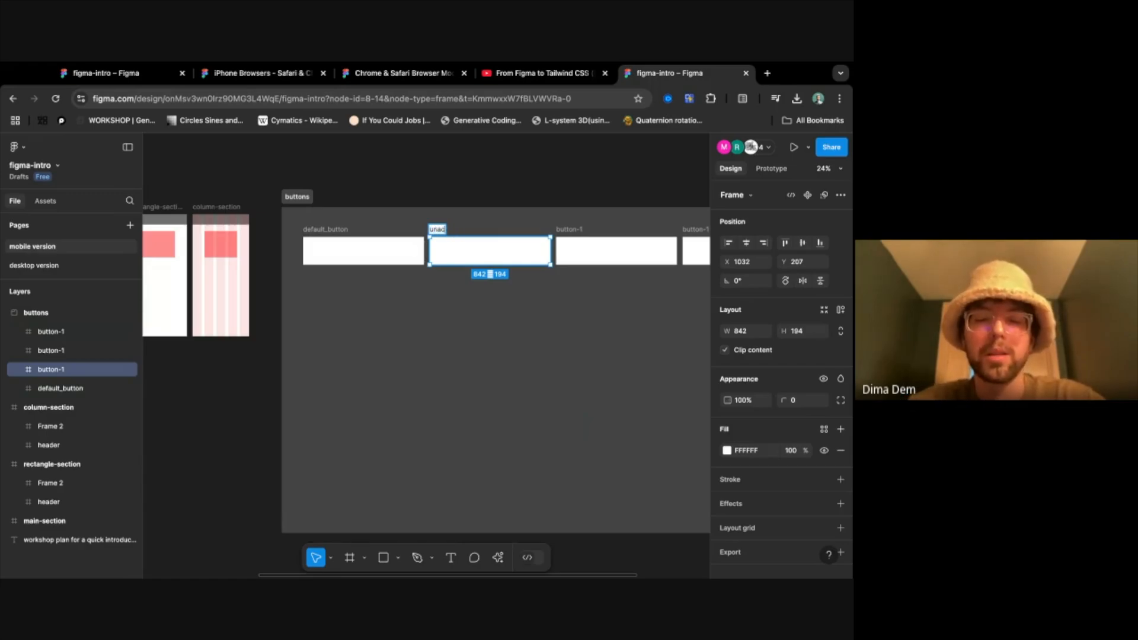
text(_button)
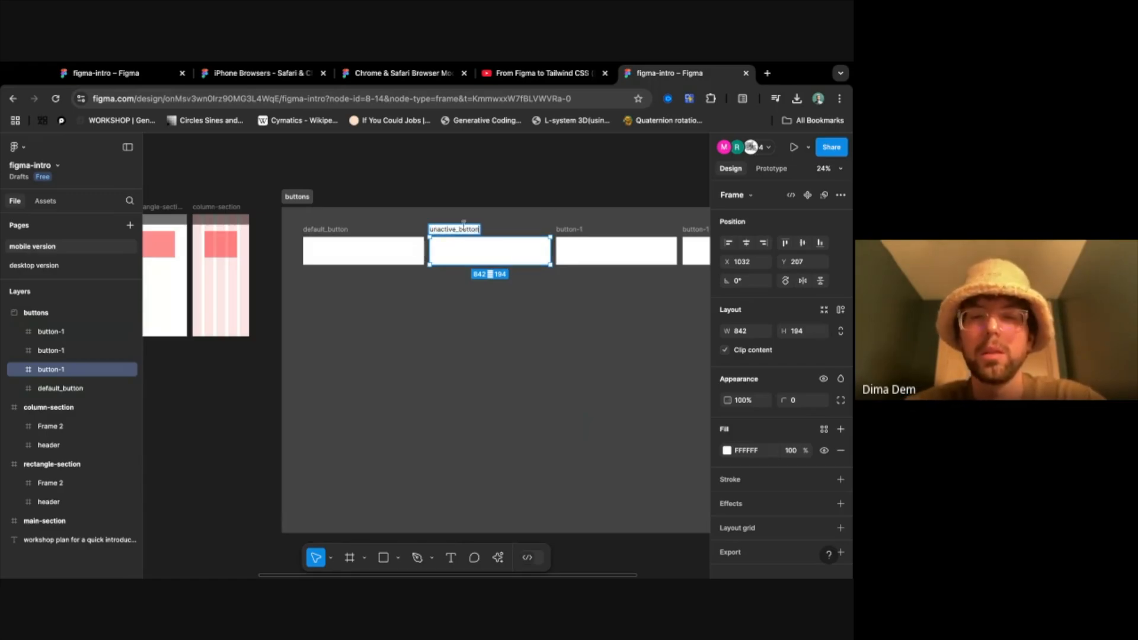
- Rename the third frame in the row as active_button and the fourth as hidden_button
click(566, 230)
double_click(568, 230)
text(ac)
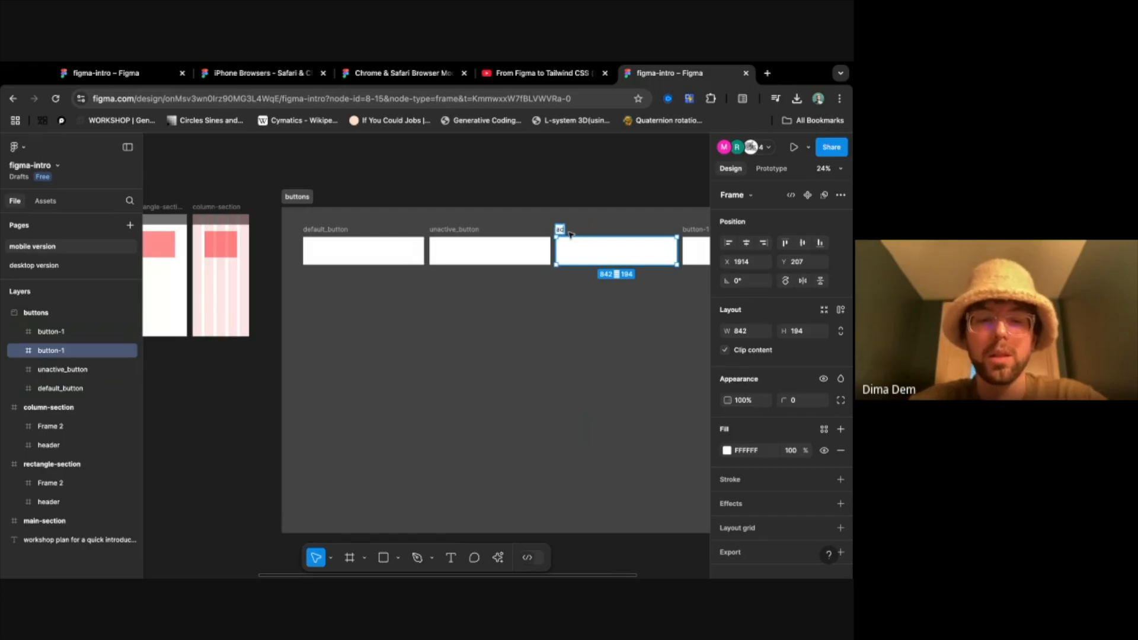
text(tive_butto)
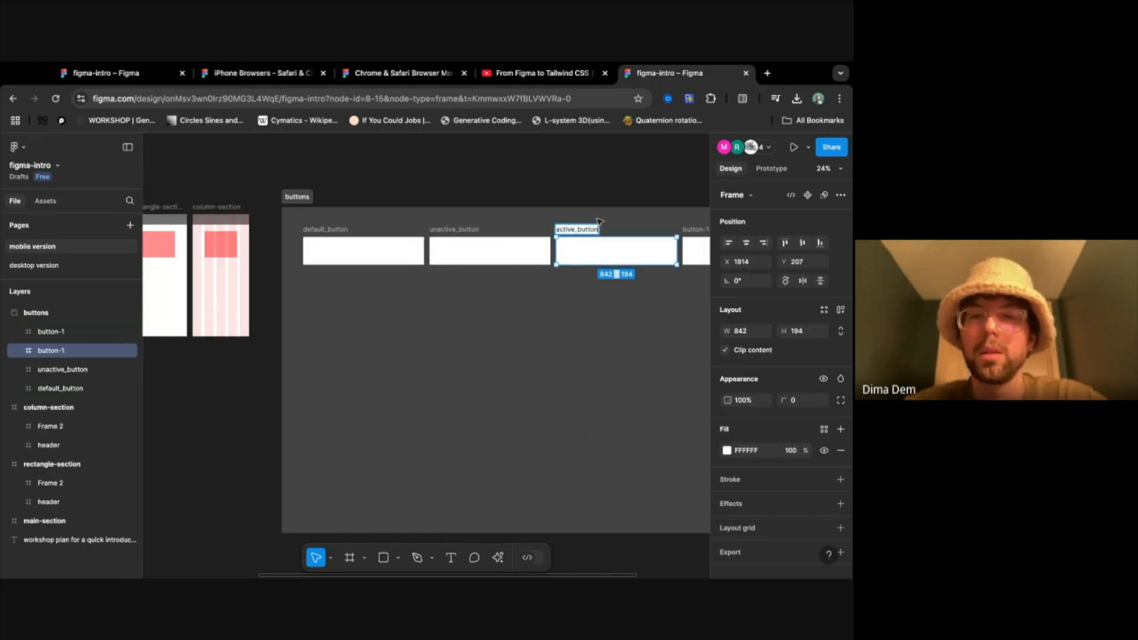
text(n)
scroll(640, 205, right, 5)
click(566, 236)
double_click(566, 236)
text(hidden_button)
key(Return)
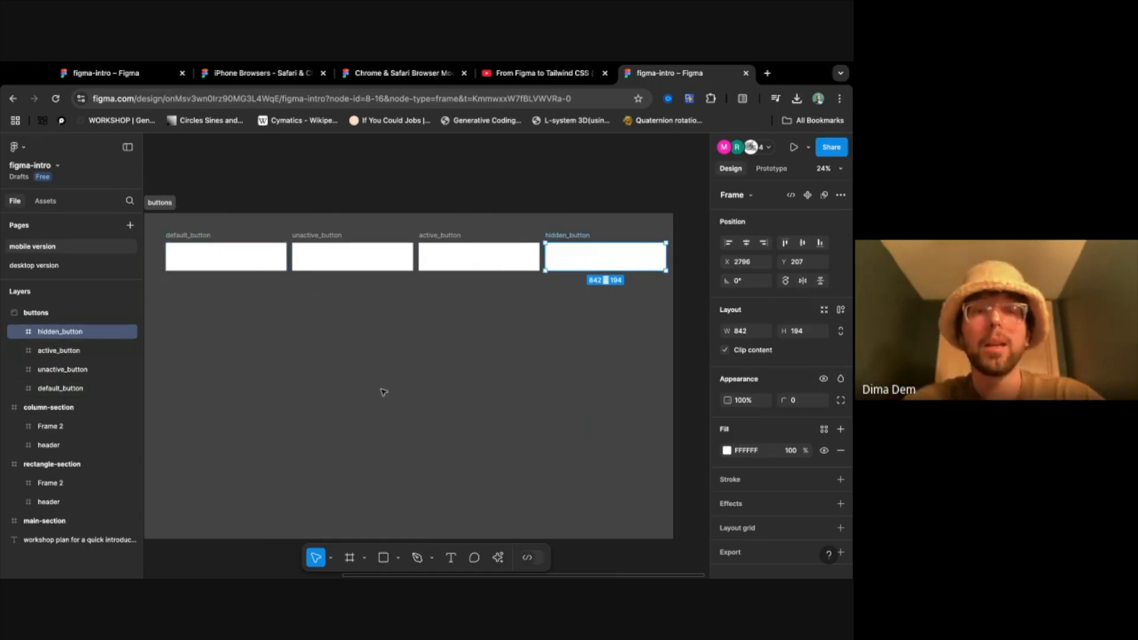
- Move the buttons section to about X 2162, Y -541, mark it as ready for dev and deselect it
scroll(384, 392, down, 3)
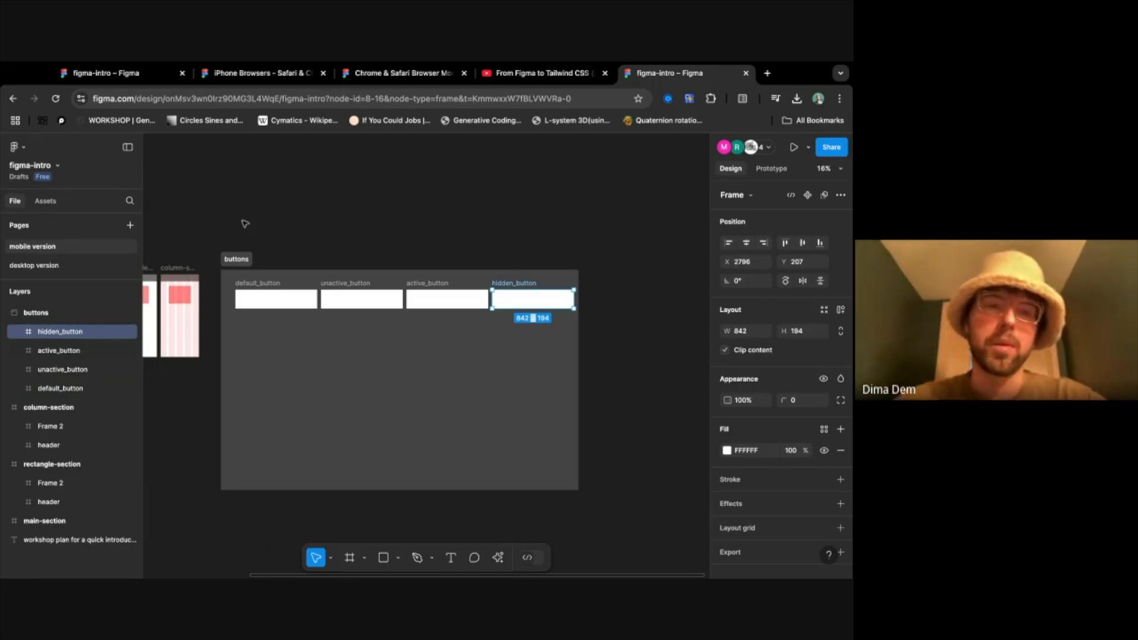
mouse_move(237, 262)
mouse_down()
mouse_move(333, 230)
mouse_move(205, 346)
mouse_move(363, 188)
mouse_move(343, 320)
mouse_move(241, 279)
mouse_move(297, 293)
mouse_up()
click(323, 294)
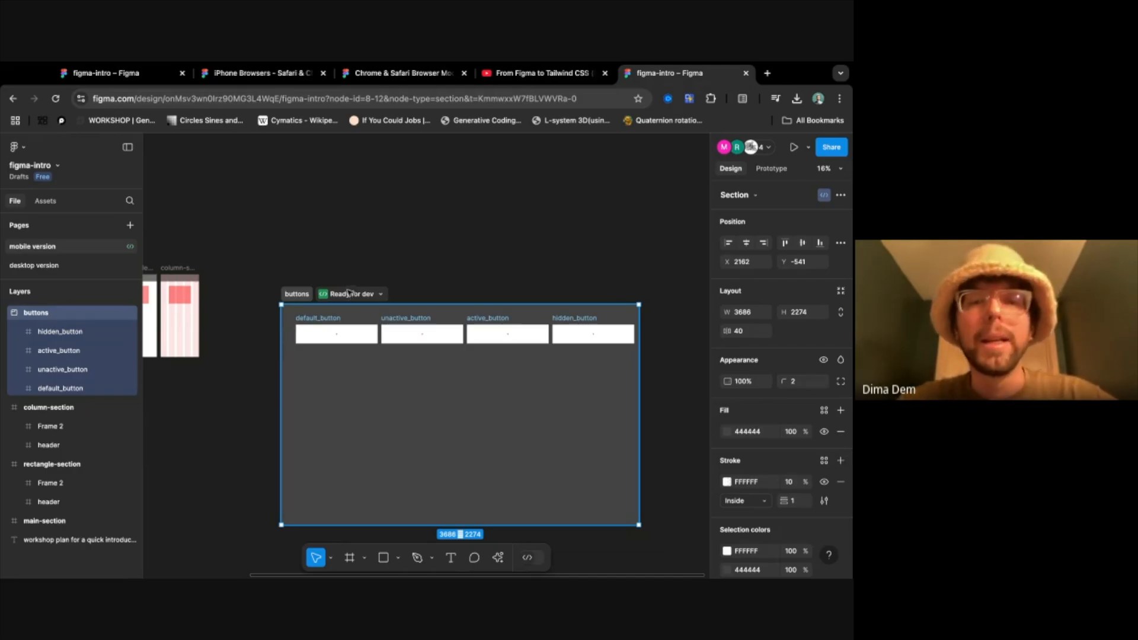
click(360, 262)
- Place a 100 × 100 slice over the corner of the pink rectangle in rectangle-section, and delete it
click(363, 558)
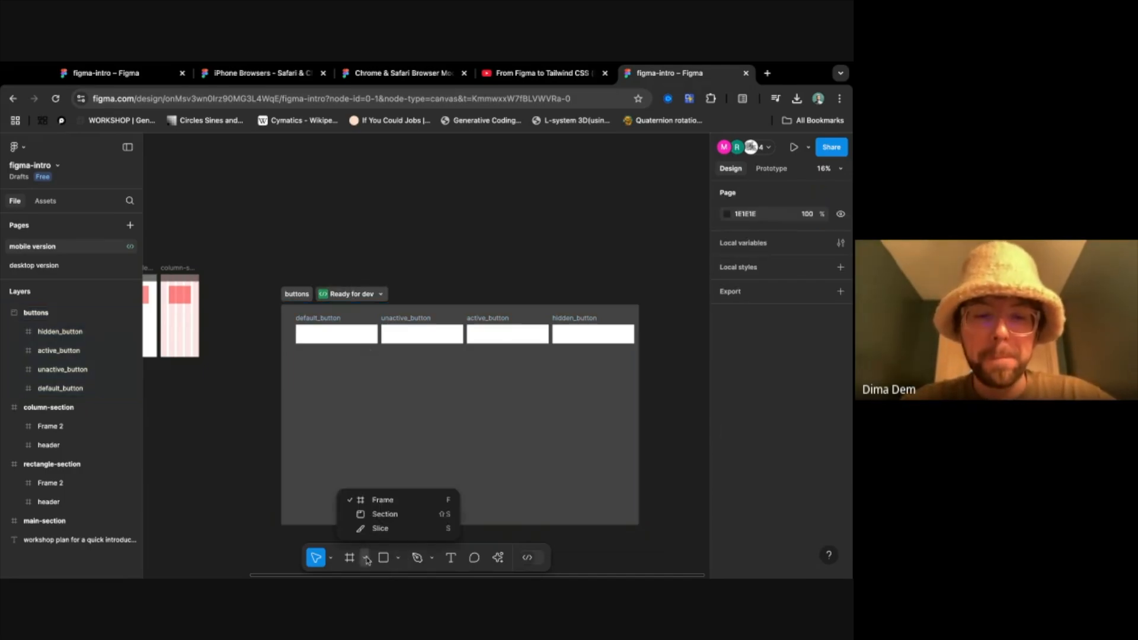
click(389, 533)
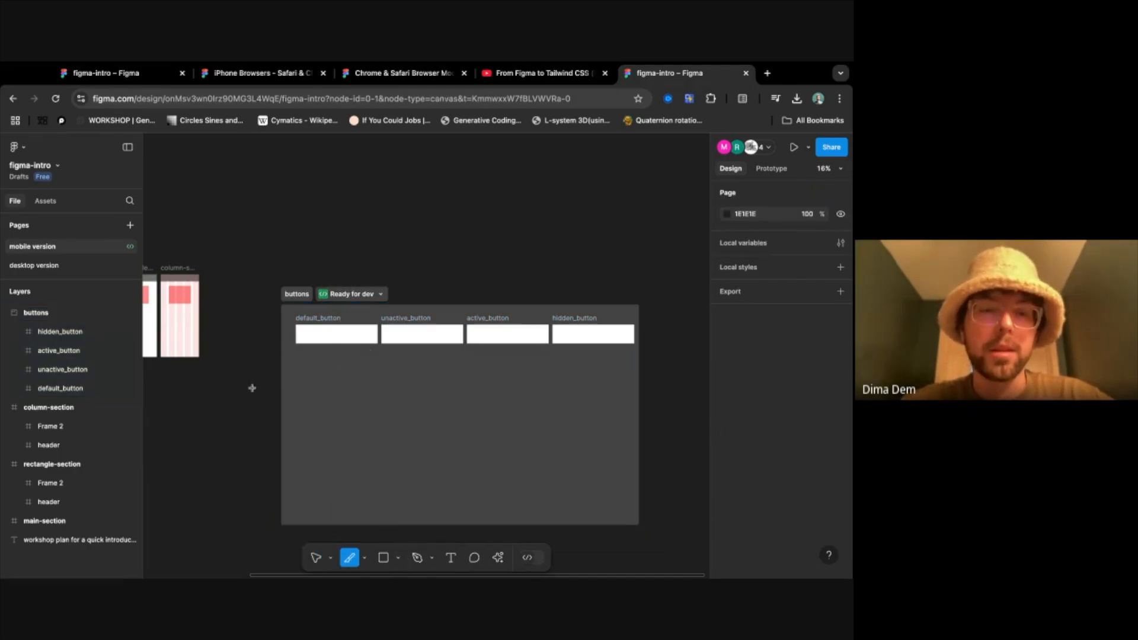
scroll(252, 387, left, 5)
scroll(301, 312, up, 5)
scroll(302, 312, up, 5)
click(384, 201)
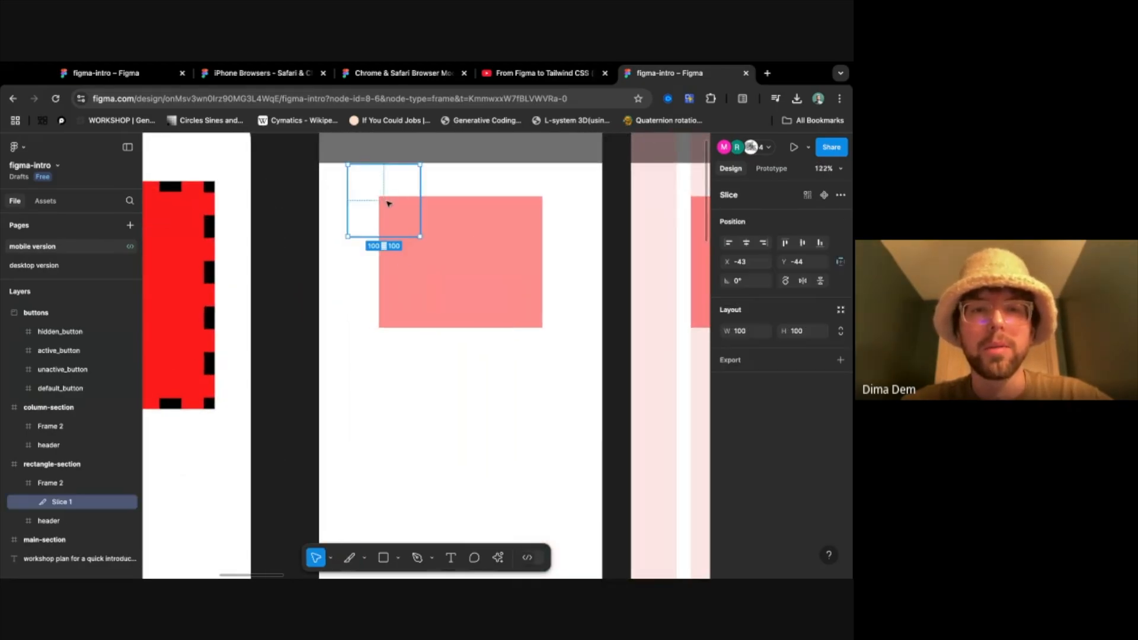
click(376, 201)
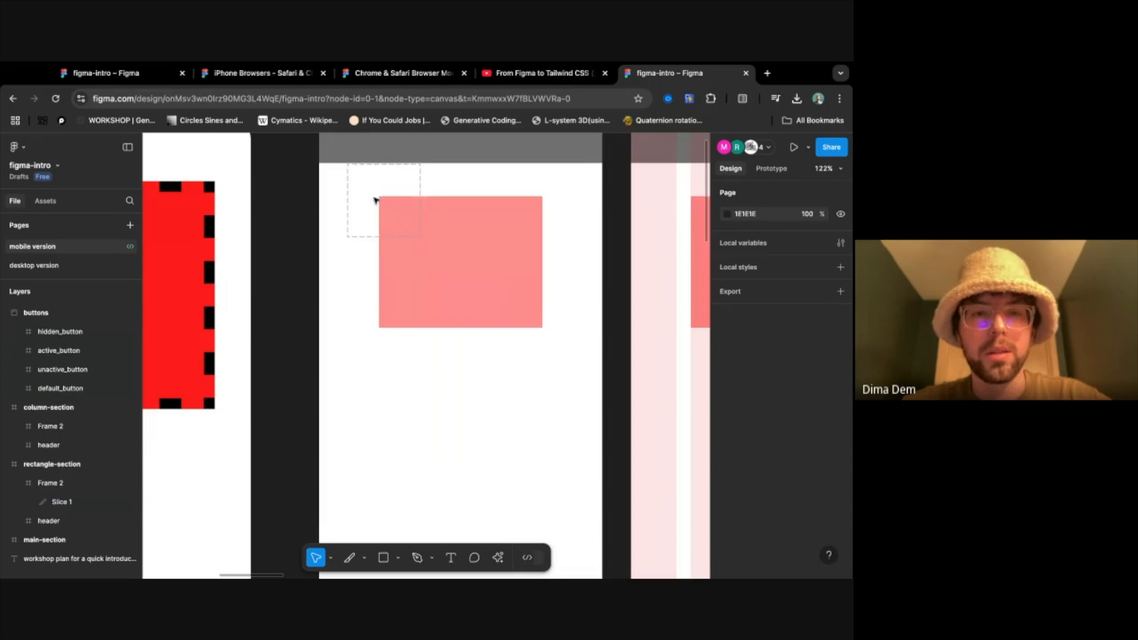
click(449, 246)
click(372, 237)
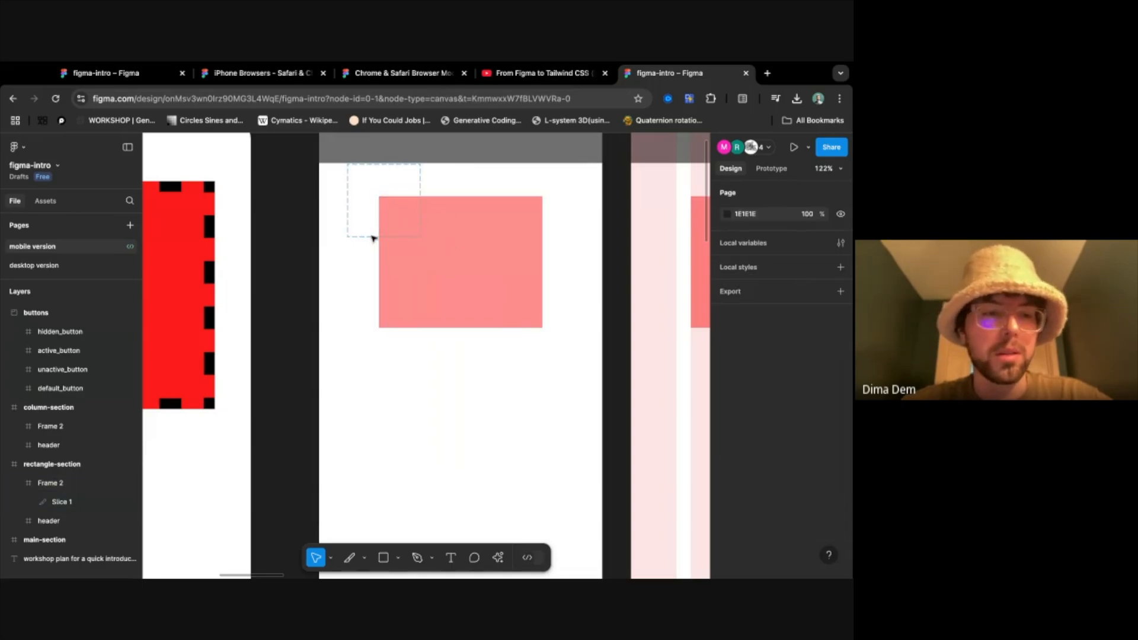
key(Delete)
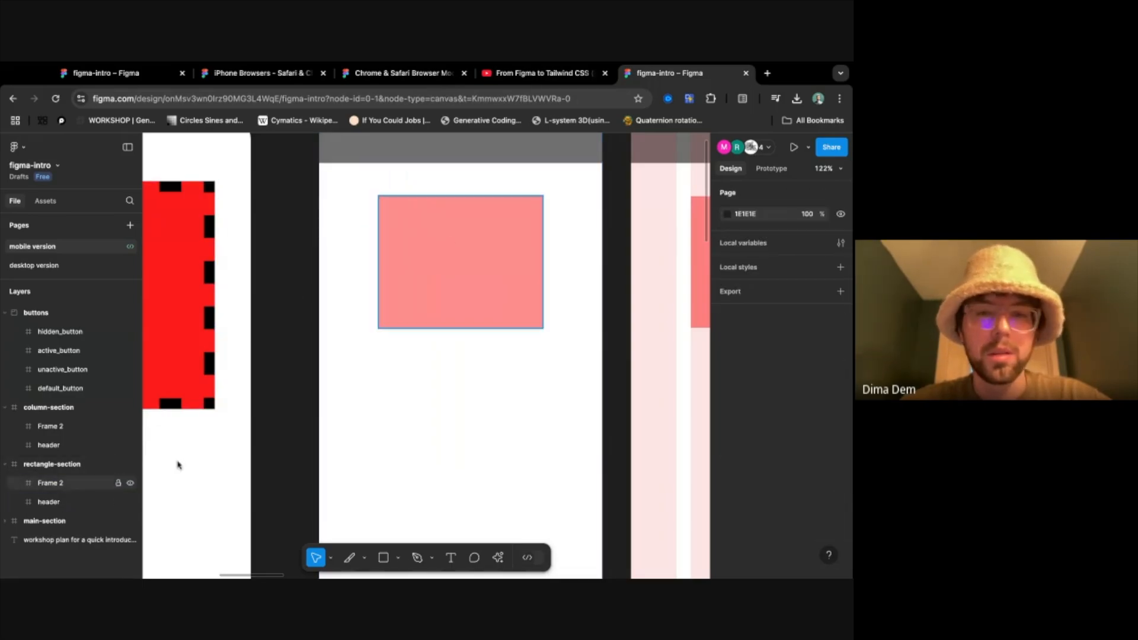
- Draw a slice about 225 × 110 over the upper part of rectangle-section's pink frame, undo it and switch back to the Frame tool
click(445, 282)
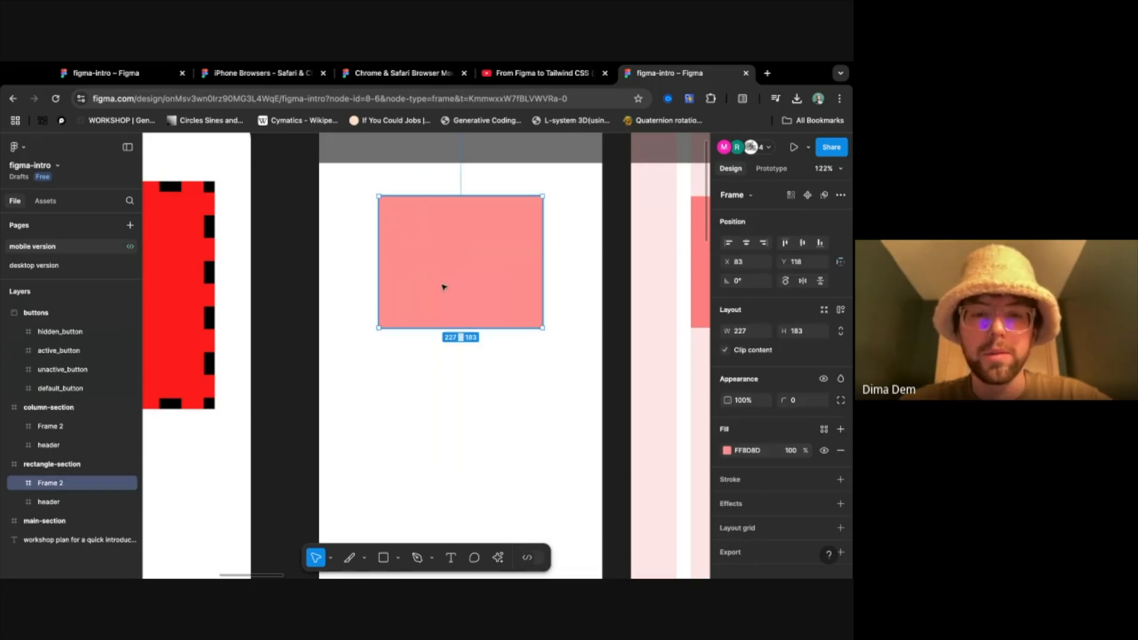
click(349, 558)
drag(379, 196, 542, 276)
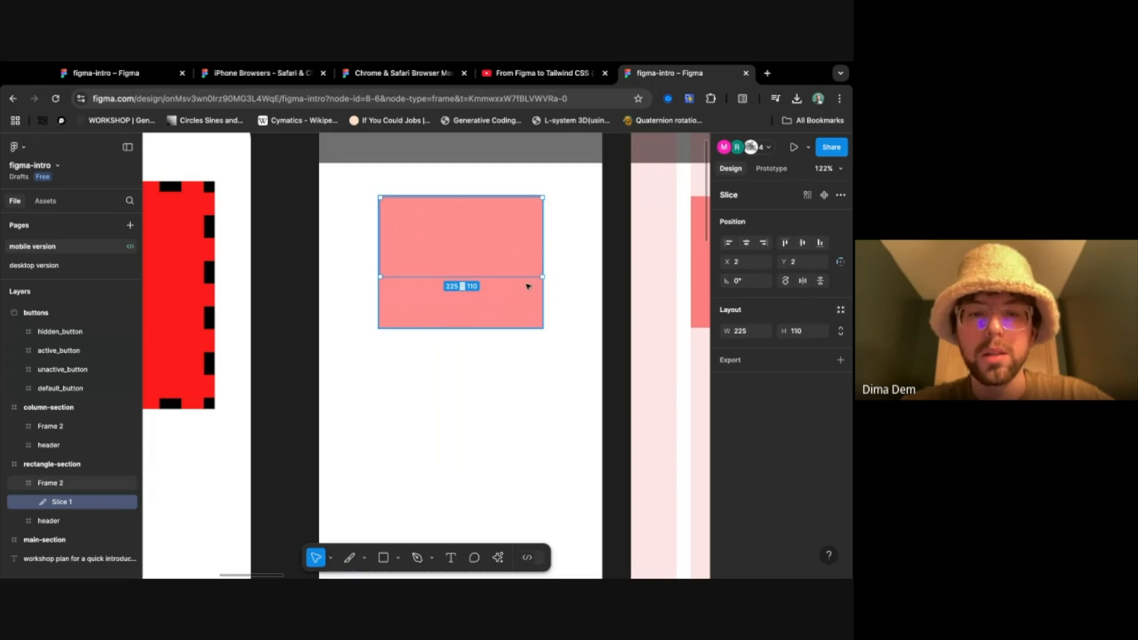
key(ctrl+z)
click(364, 558)
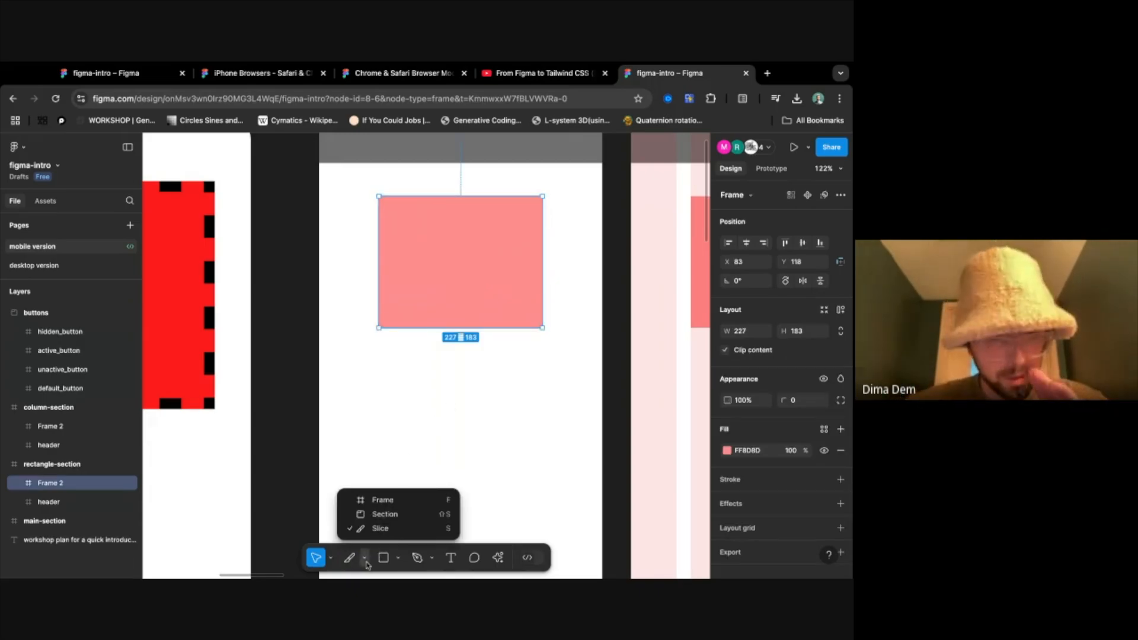
click(386, 505)
- Draw a circle about 125 × 125 below the pink rectangle in rectangle-section with the Ellipse tool, and delete it
click(398, 559)
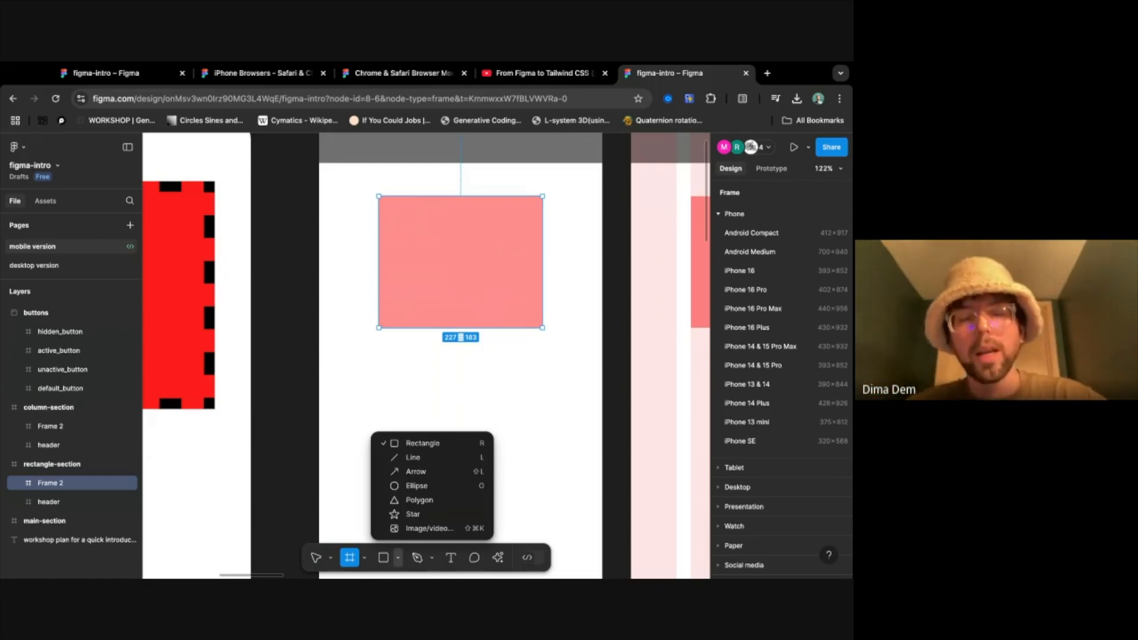
click(415, 486)
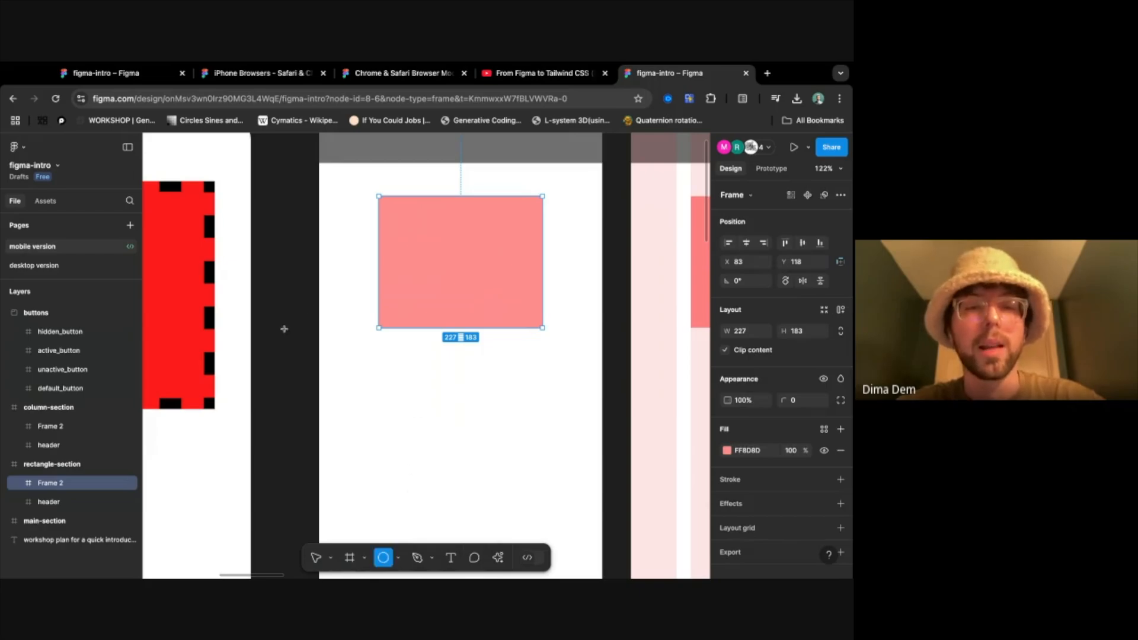
scroll(310, 362, down, 5)
scroll(303, 381, down, 1)
scroll(303, 381, down, 2)
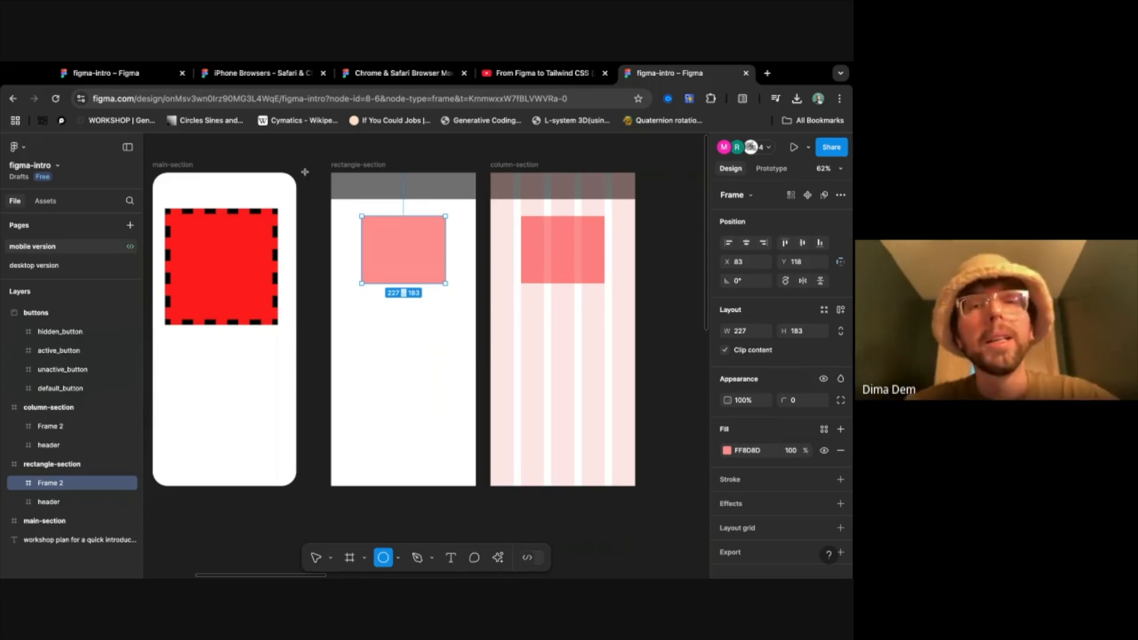
drag(401, 339, 449, 292)
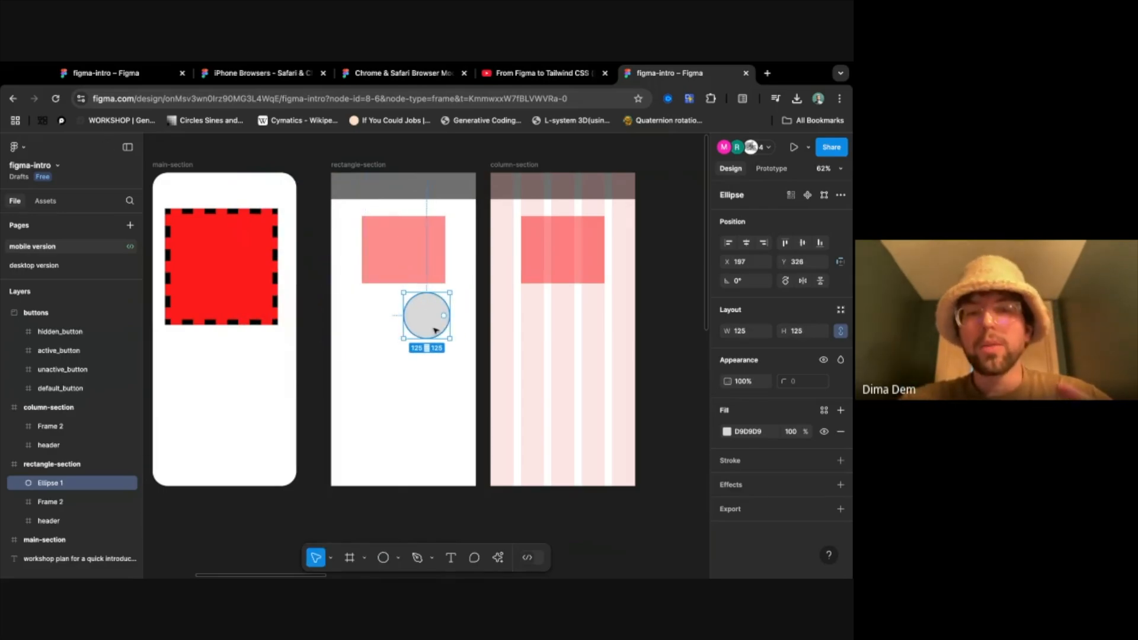
key(BackSpace)
key(f)
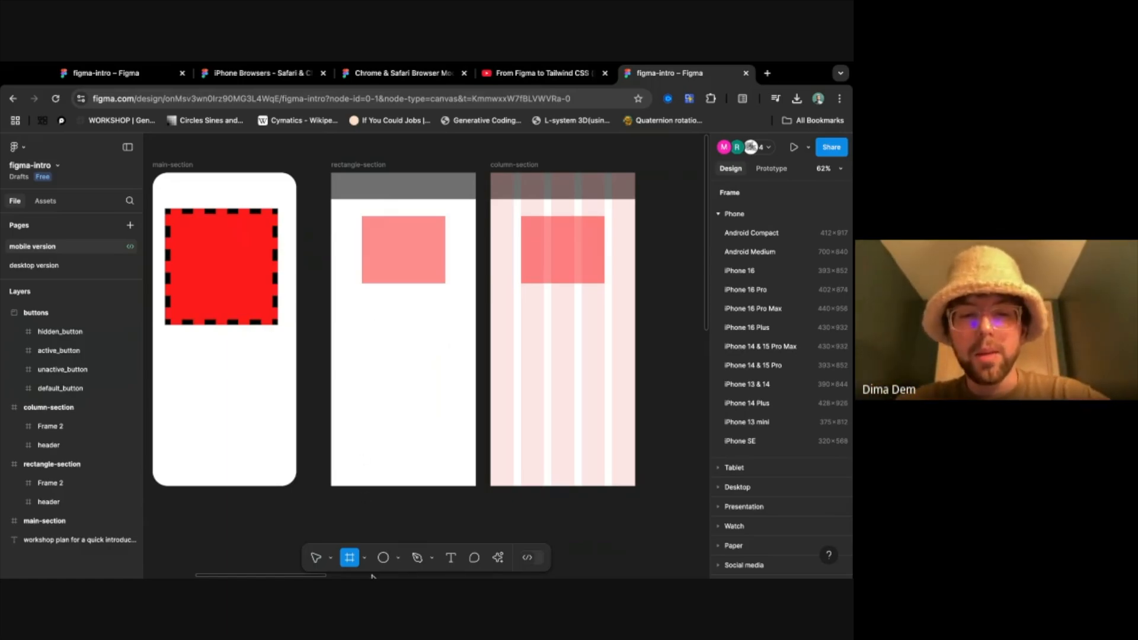
- Place a default 100 × 100 ellipse at the side of rectangle-section below the pink rectangle, and delete it
click(399, 559)
click(404, 482)
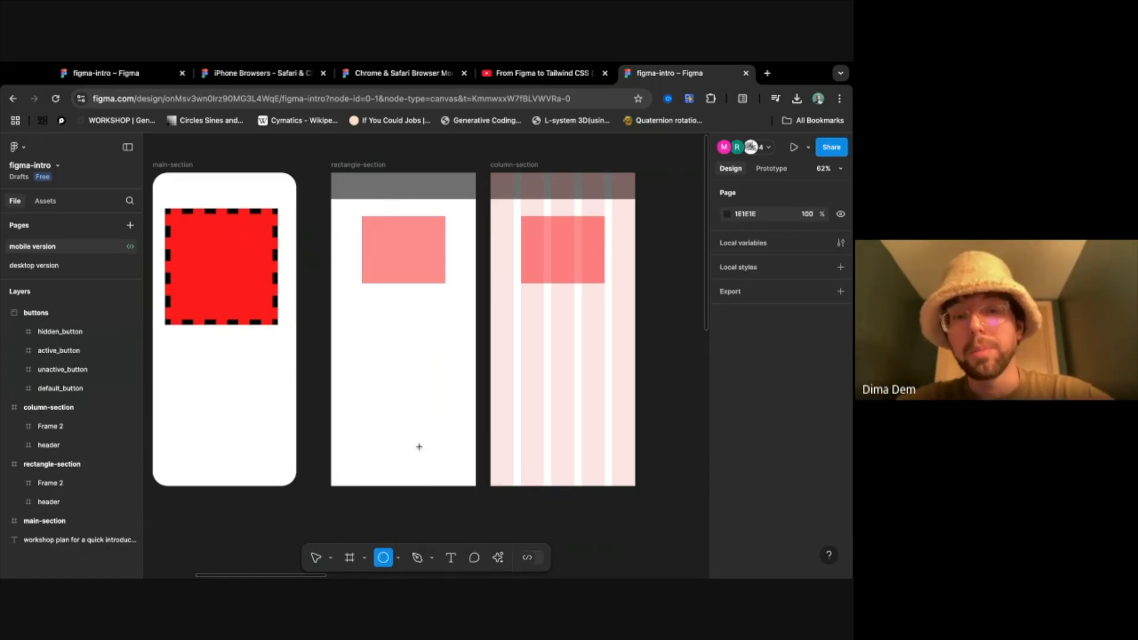
click(357, 314)
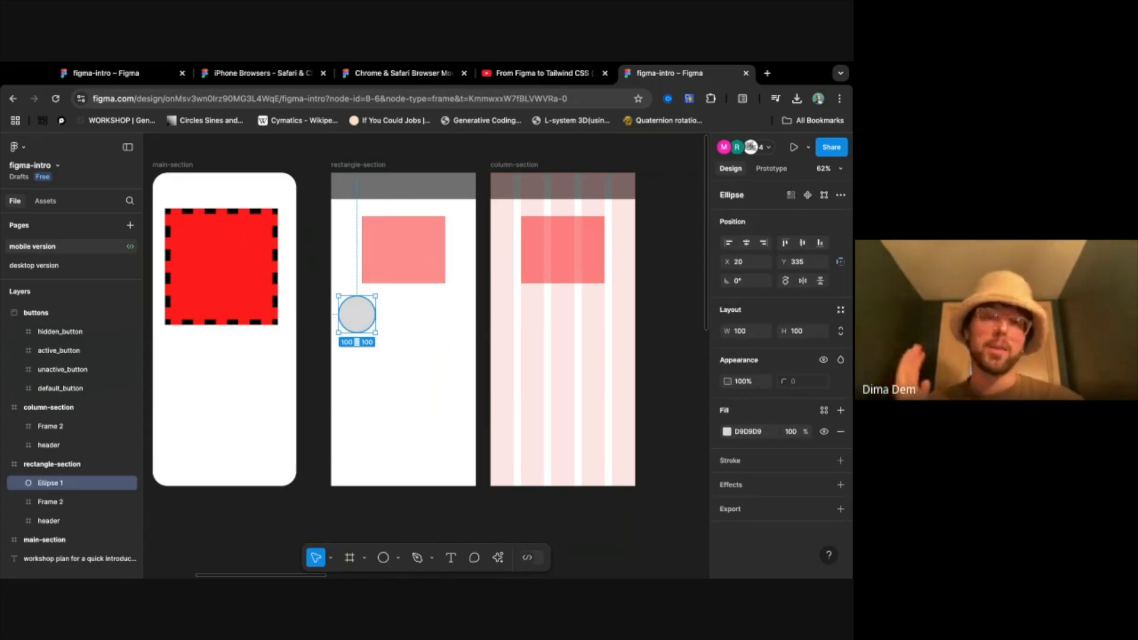
key(BackSpace)
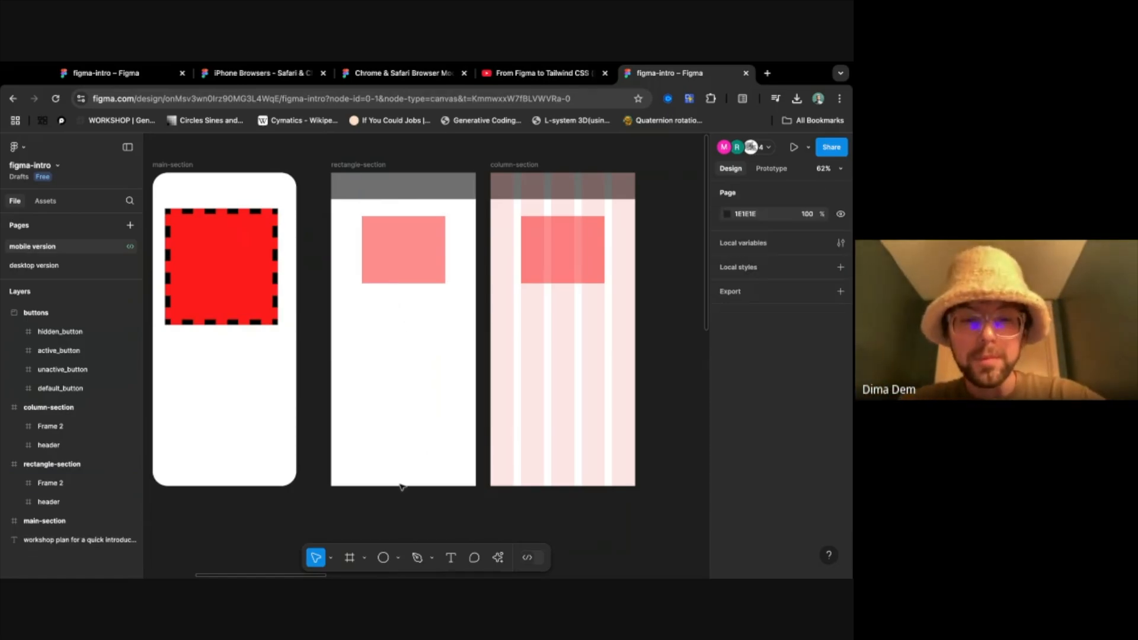
- Draw a circle about 258 × 258 below the pink rectangle in rectangle-section and shift it to the left
click(384, 558)
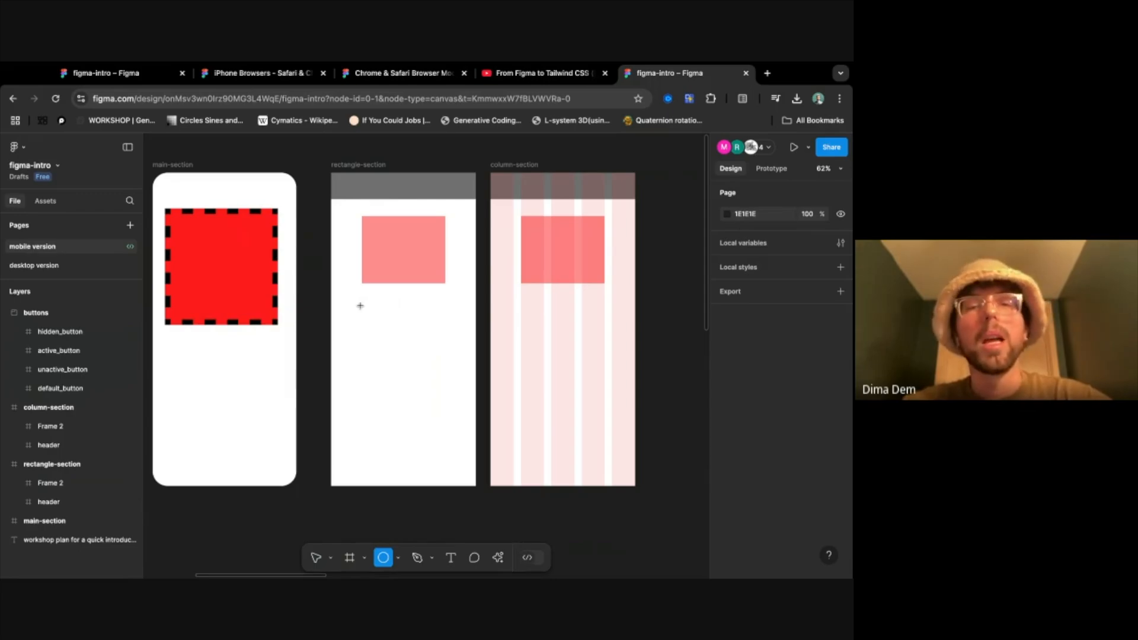
mouse_move(360, 306)
mouse_down()
mouse_move(416, 419)
mouse_move(413, 362)
mouse_move(359, 365)
mouse_move(427, 401)
mouse_move(464, 381)
mouse_move(447, 351)
mouse_move(442, 398)
mouse_move(421, 395)
mouse_move(393, 344)
mouse_move(469, 415)
mouse_move(454, 400)
mouse_up()
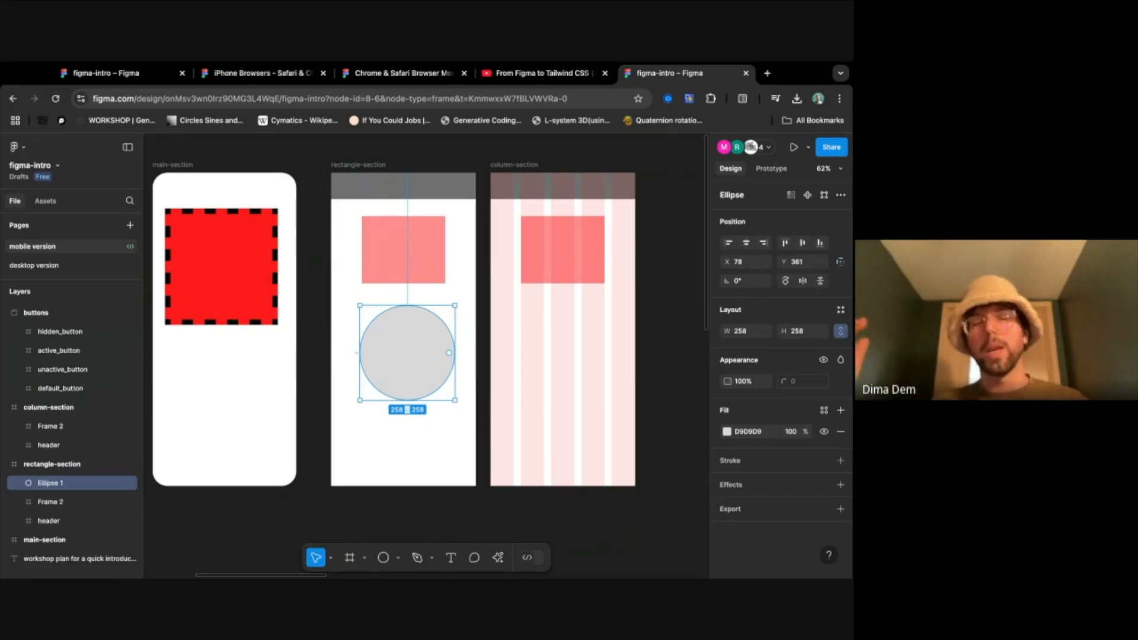
drag(417, 361, 347, 343)
- Enlarge the circle to about 1119 × 1119 and move it over main-section, to about X -330, Y -187
drag(387, 382, 701, 578)
drag(444, 372, 263, 205)
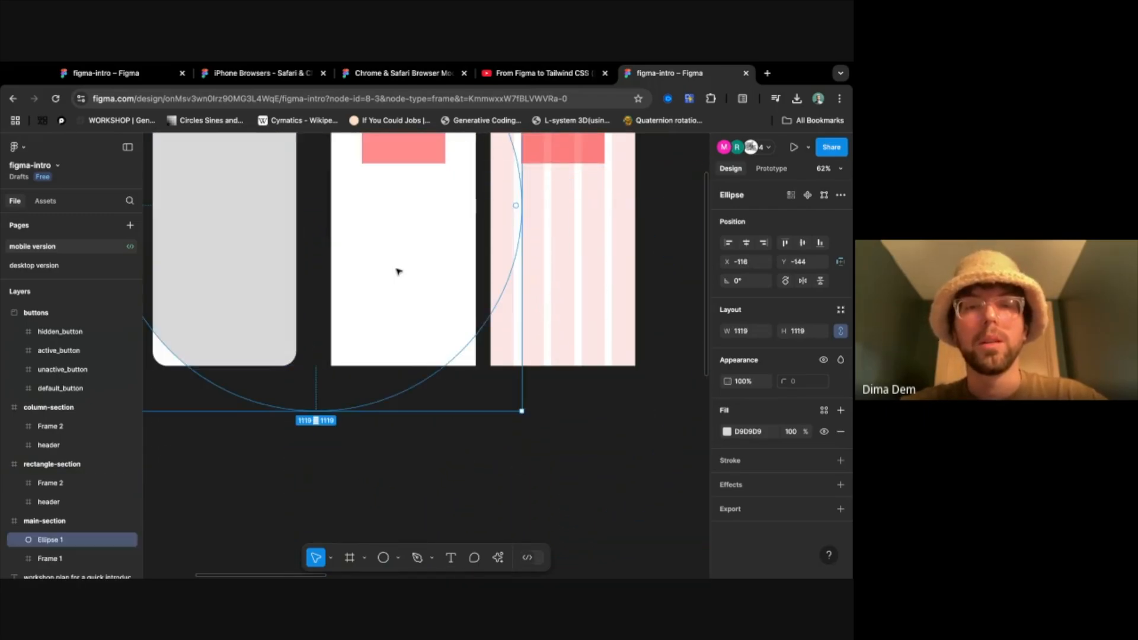
scroll(399, 272, up, 3)
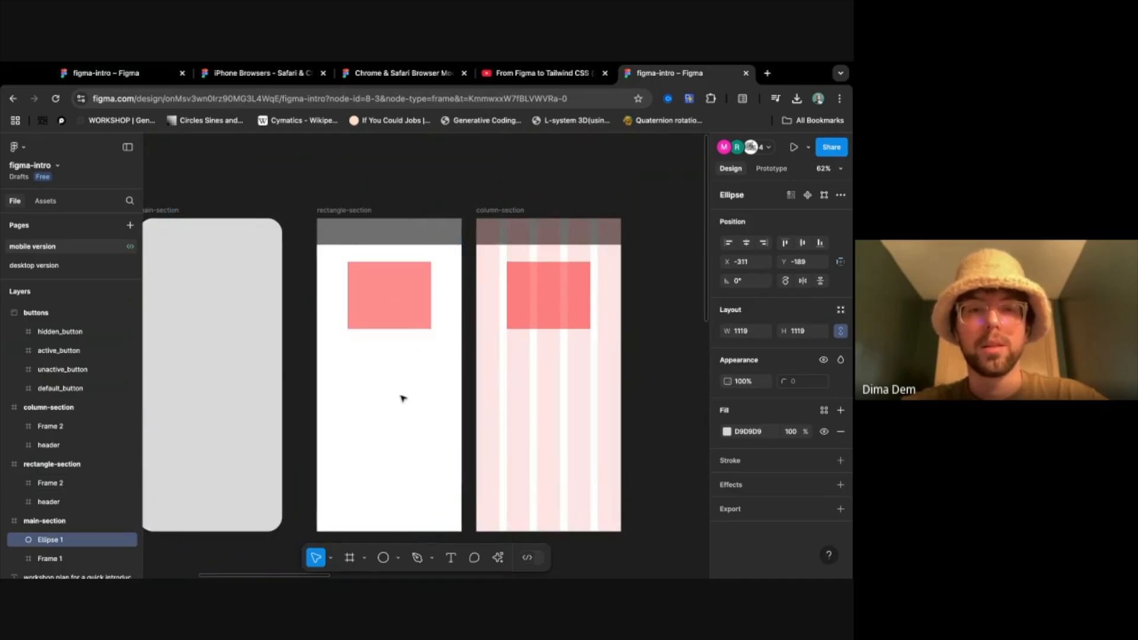
click(292, 301)
- Move the Ellipse 1 layer from main-section into rectangle-section, placing it between Frame 2 and header
scroll(71, 427, down, 1)
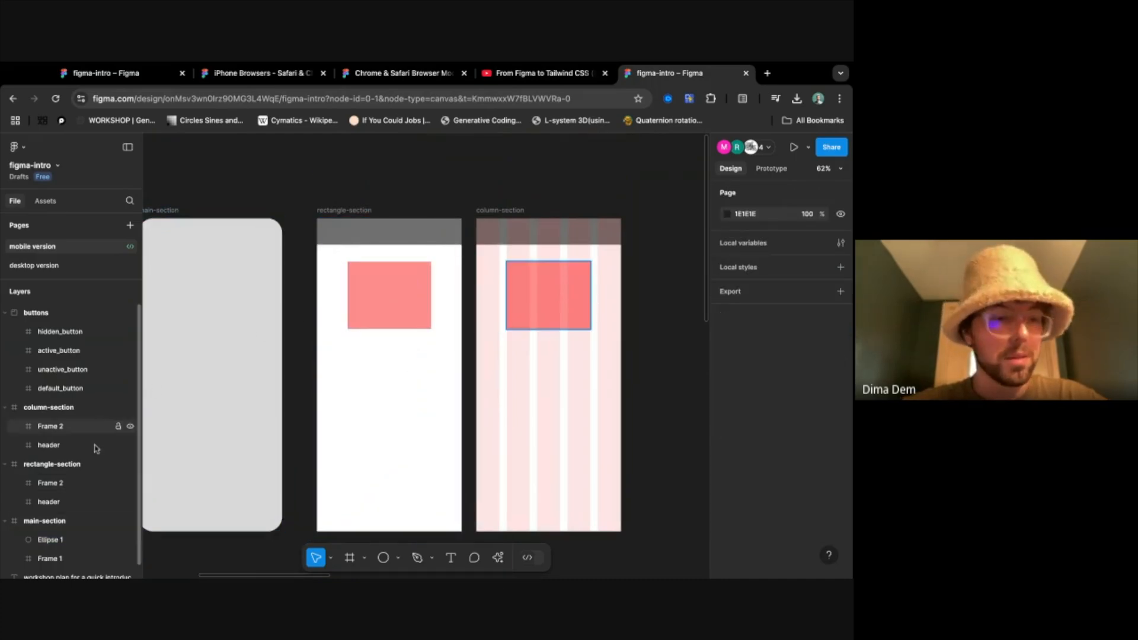
click(50, 531)
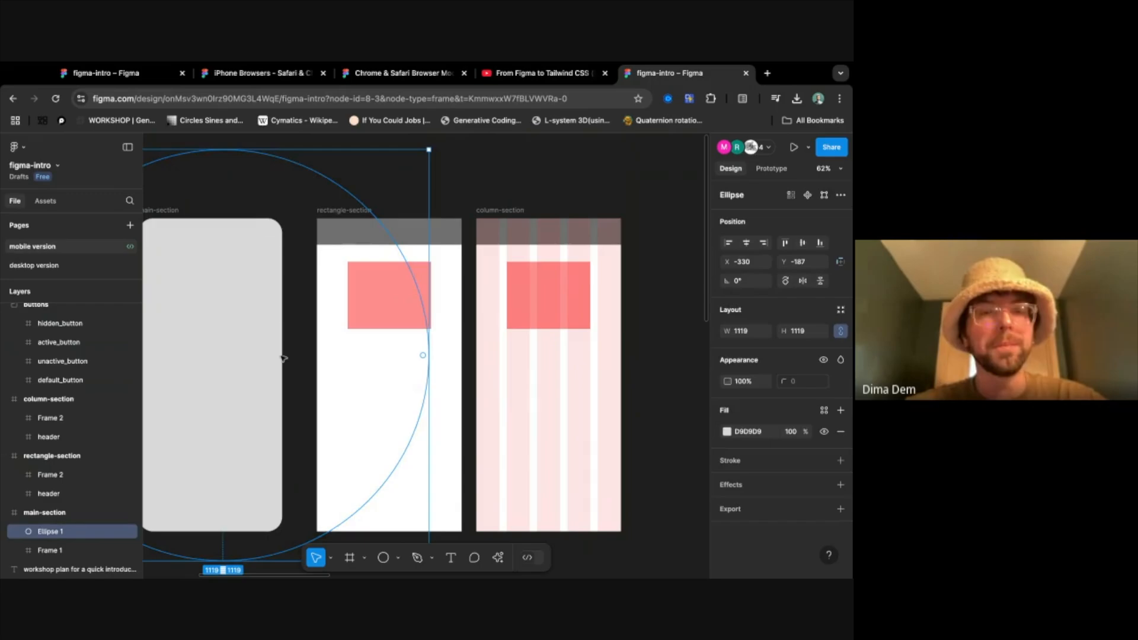
scroll(279, 356, left, 3)
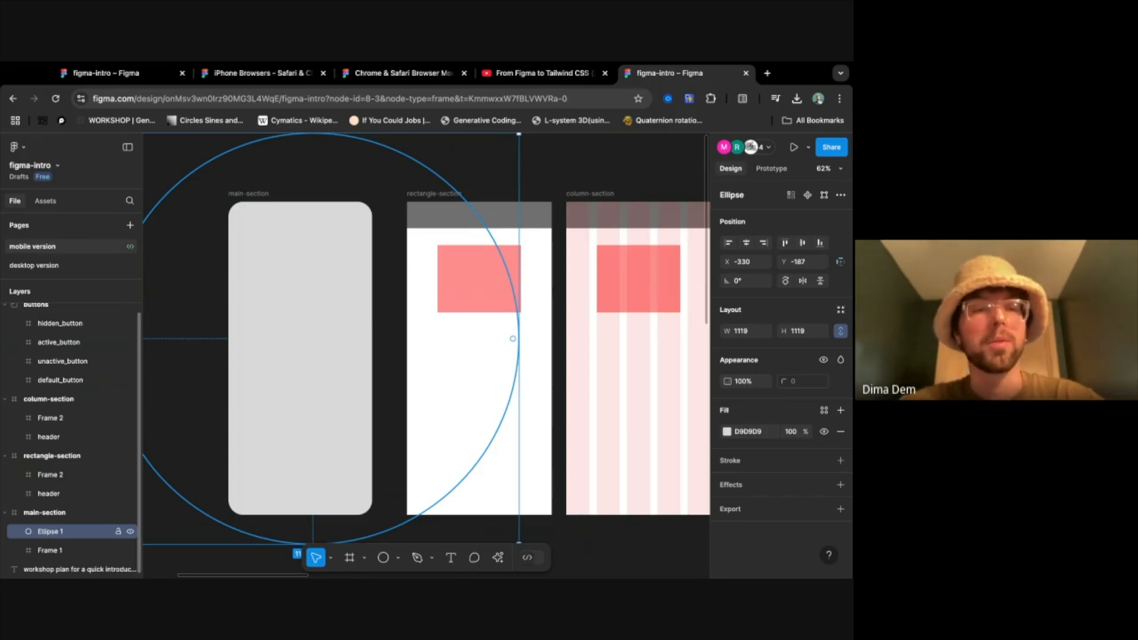
drag(59, 532, 58, 502)
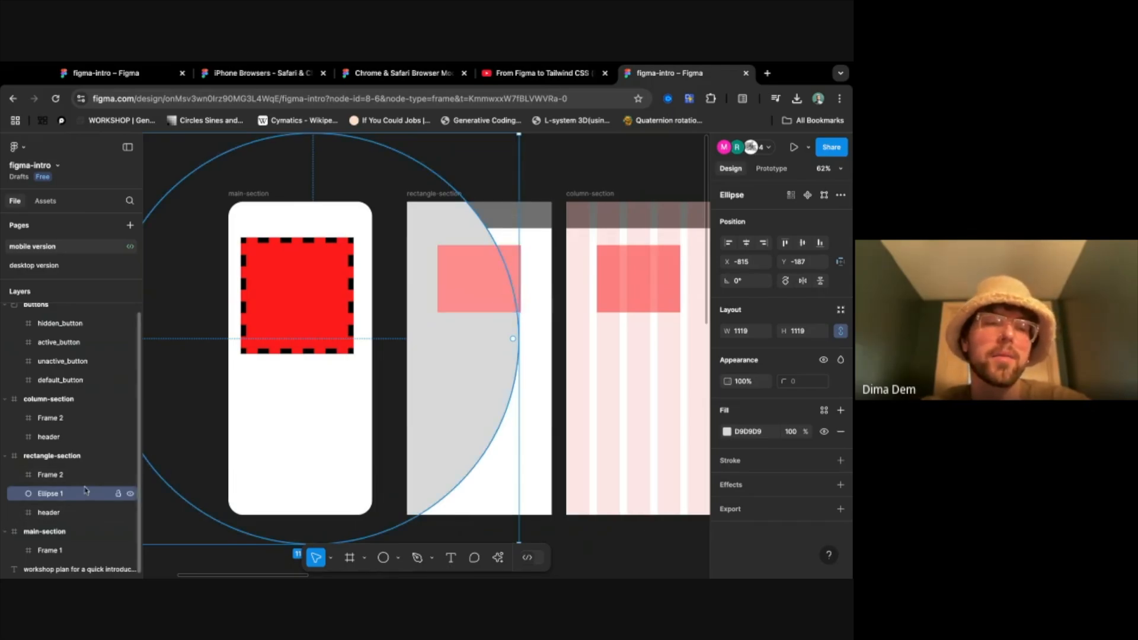
- Rename the Frame 2 layer in rectangle-section as image
double_click(56, 475)
text(imag)
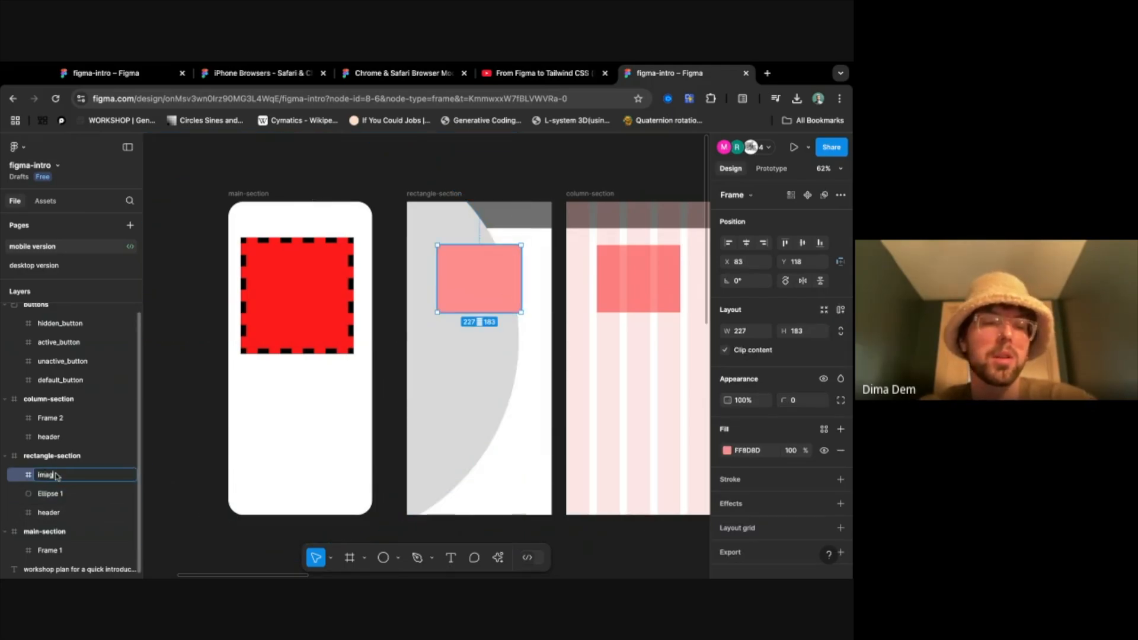
text(e)
key(Return)
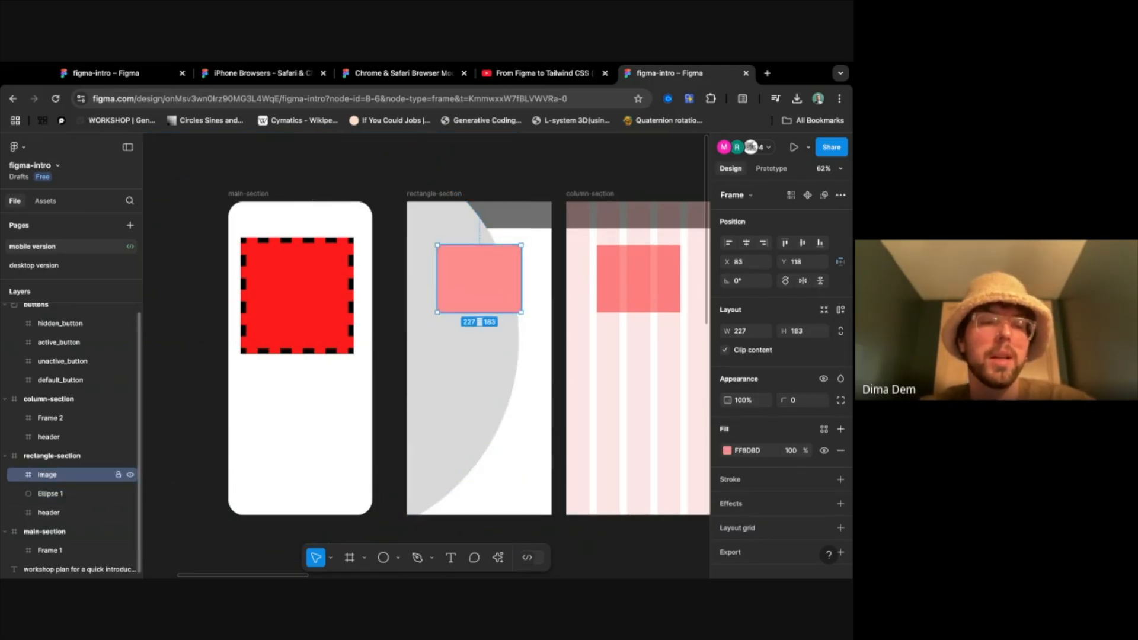
- Reorder the header layer to the top of rectangle-section, above the image layer
click(65, 518)
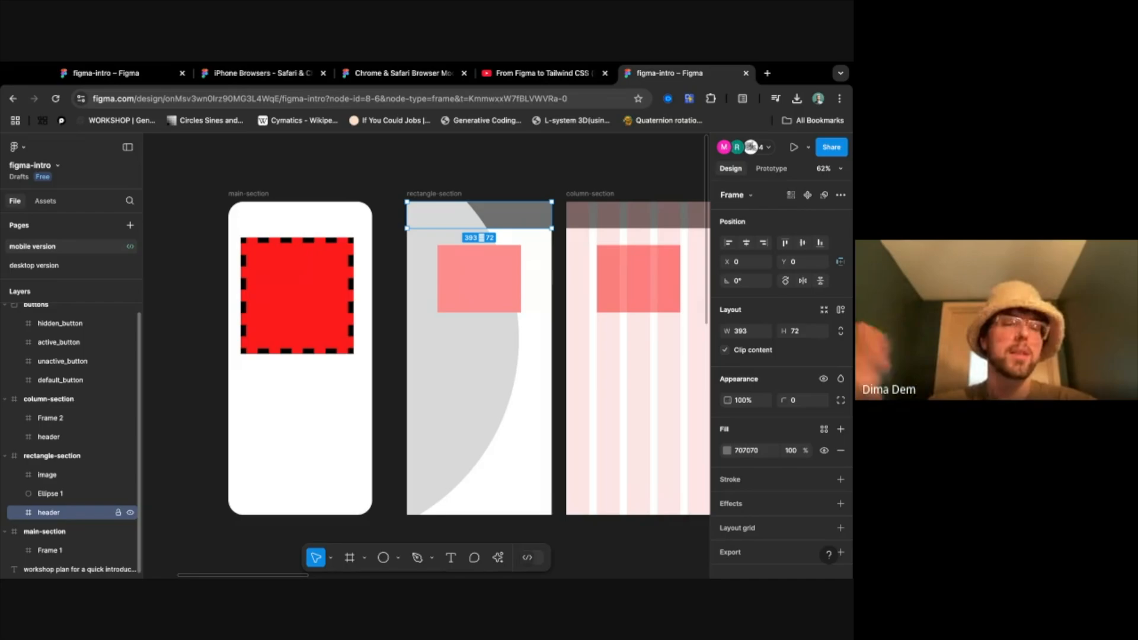
drag(64, 513, 64, 464)
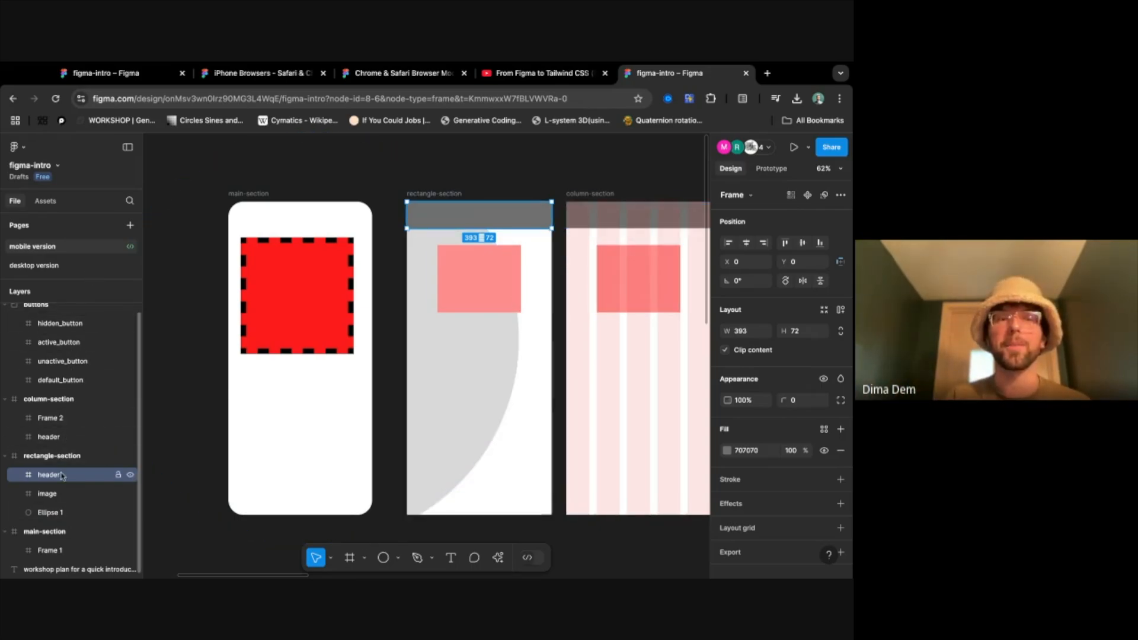
- Move the large circle in rectangle-section further down so its upper edge lies below the header, and deselect it
click(67, 513)
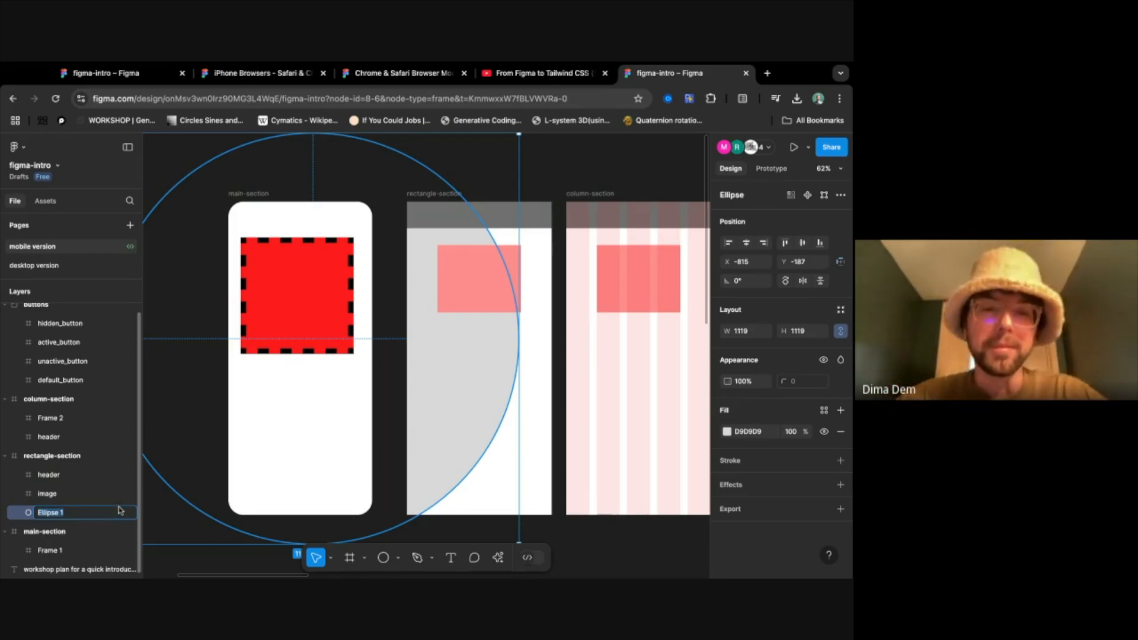
click(468, 407)
drag(478, 407, 479, 490)
click(516, 327)
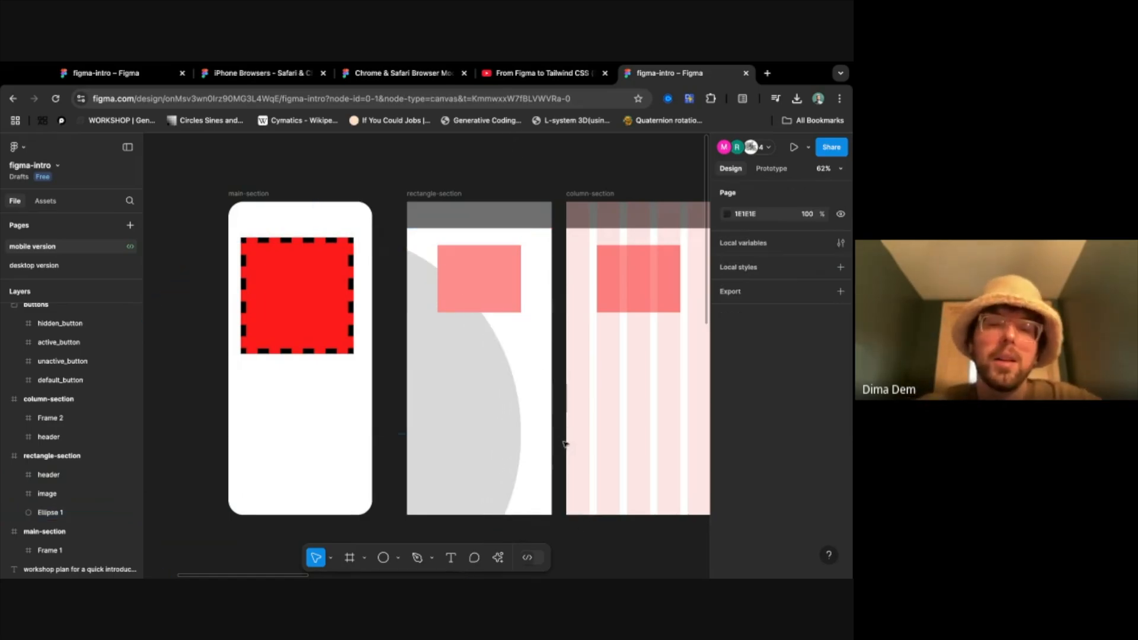
- Select the whole rectangle-section frame
scroll(653, 478, down, 3)
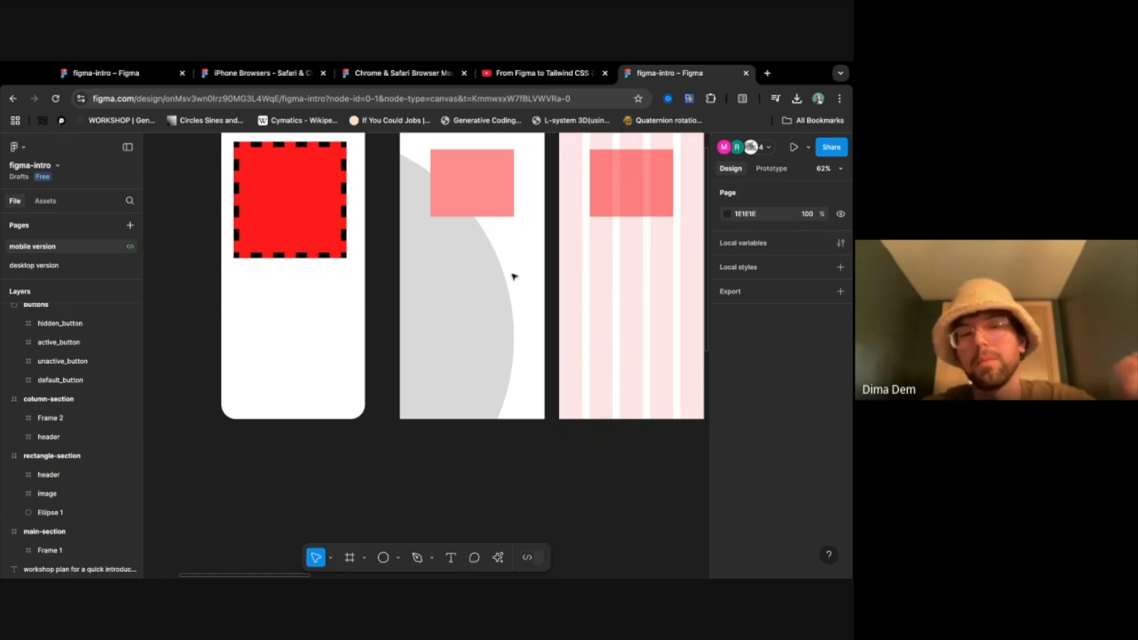
scroll(547, 354, up, 4)
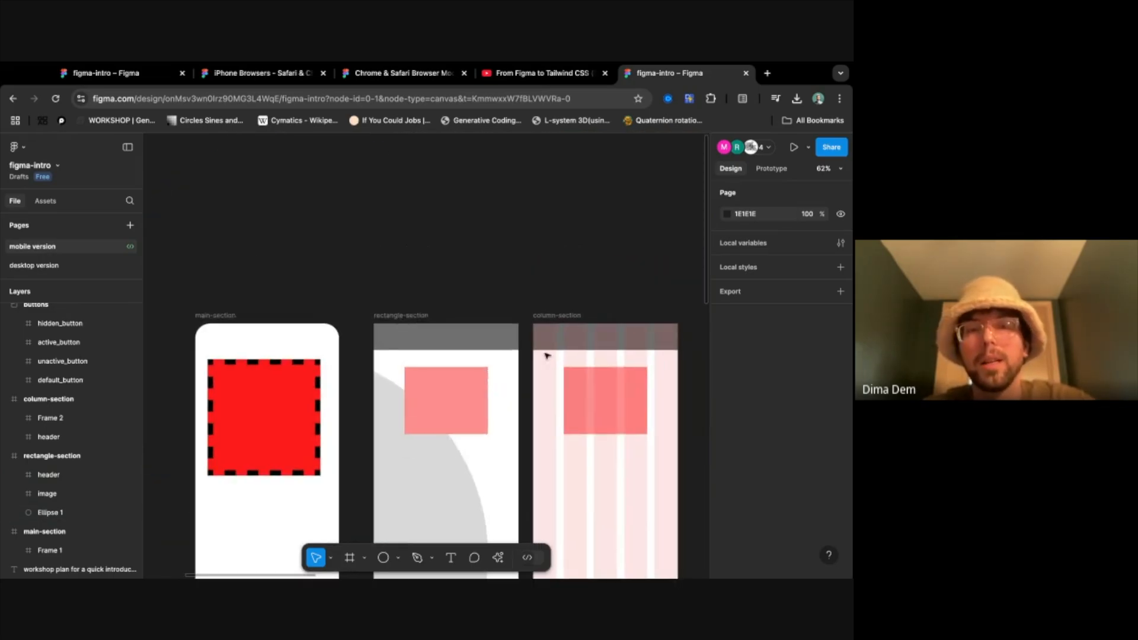
click(413, 317)
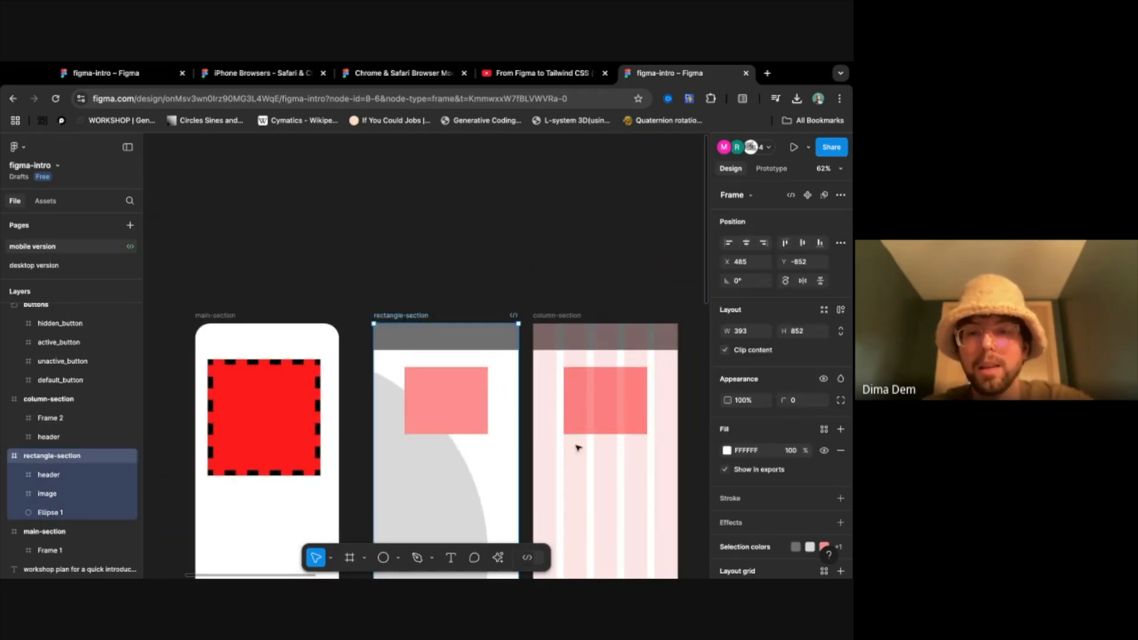
scroll(536, 443, down, 4)
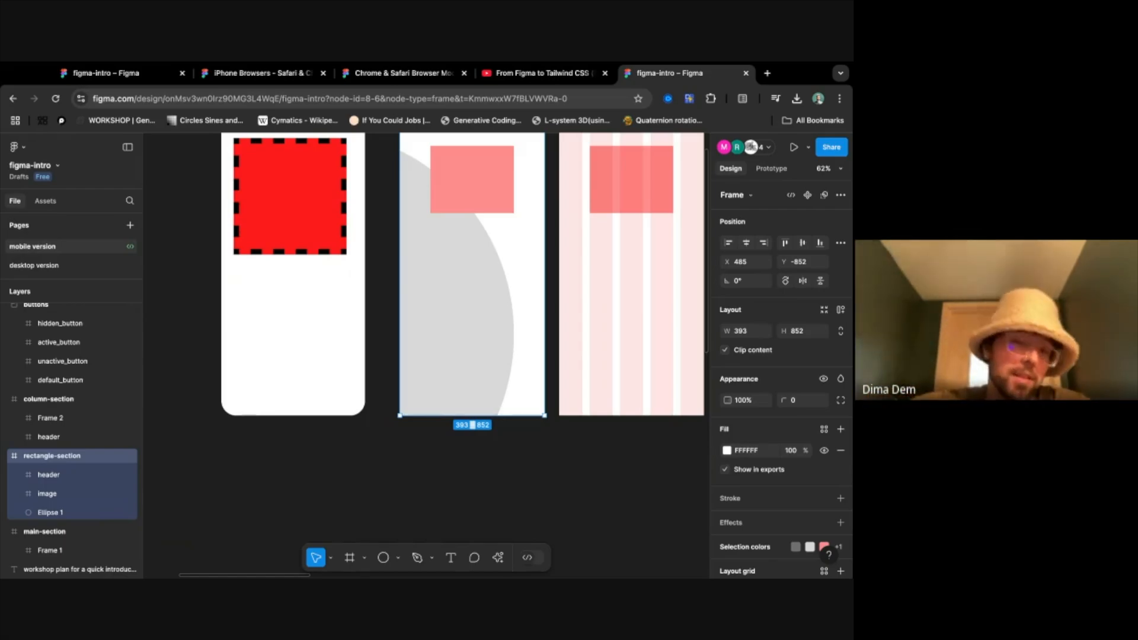
- Run the Figma to Code plugin on the rectangle-section frame
scroll(484, 351, up, 4)
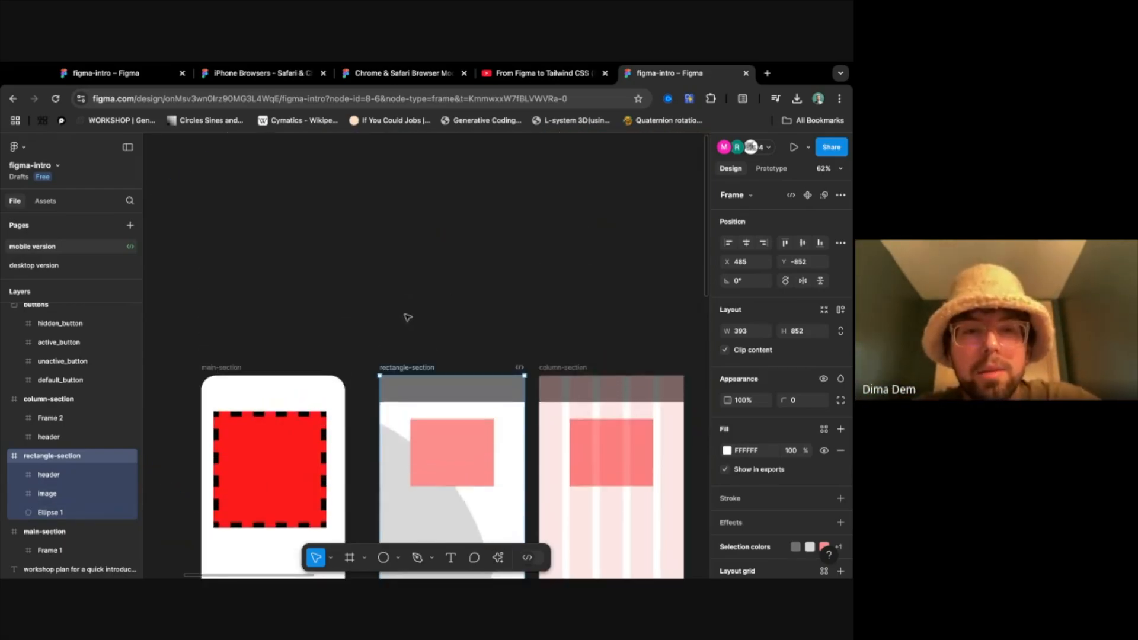
scroll(417, 382, down, 3)
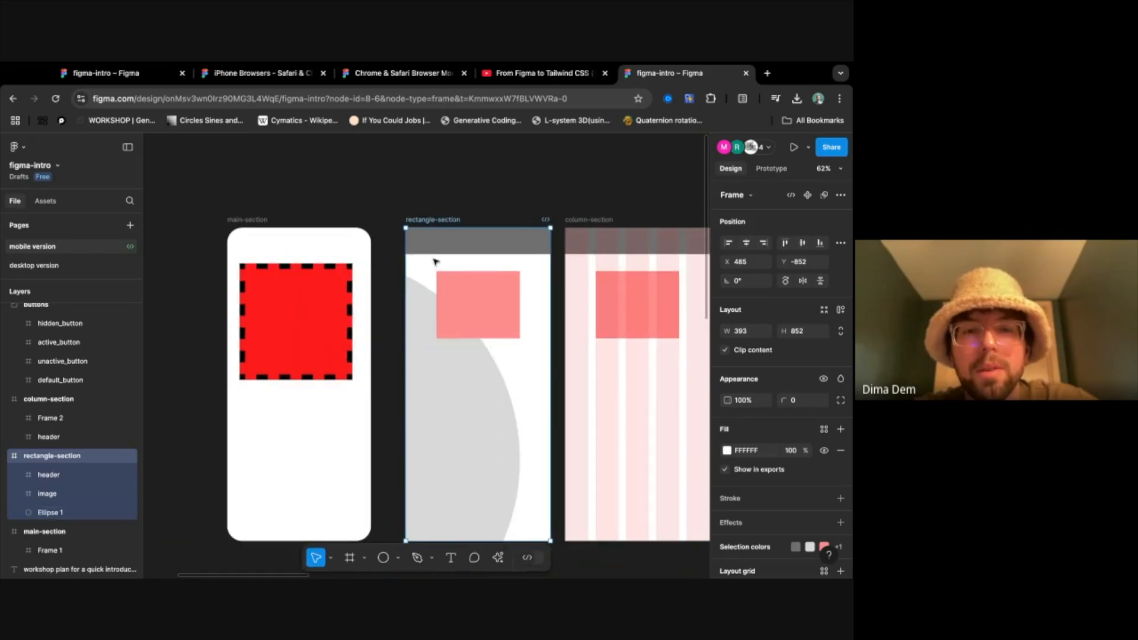
right_click(446, 225)
click(427, 239)
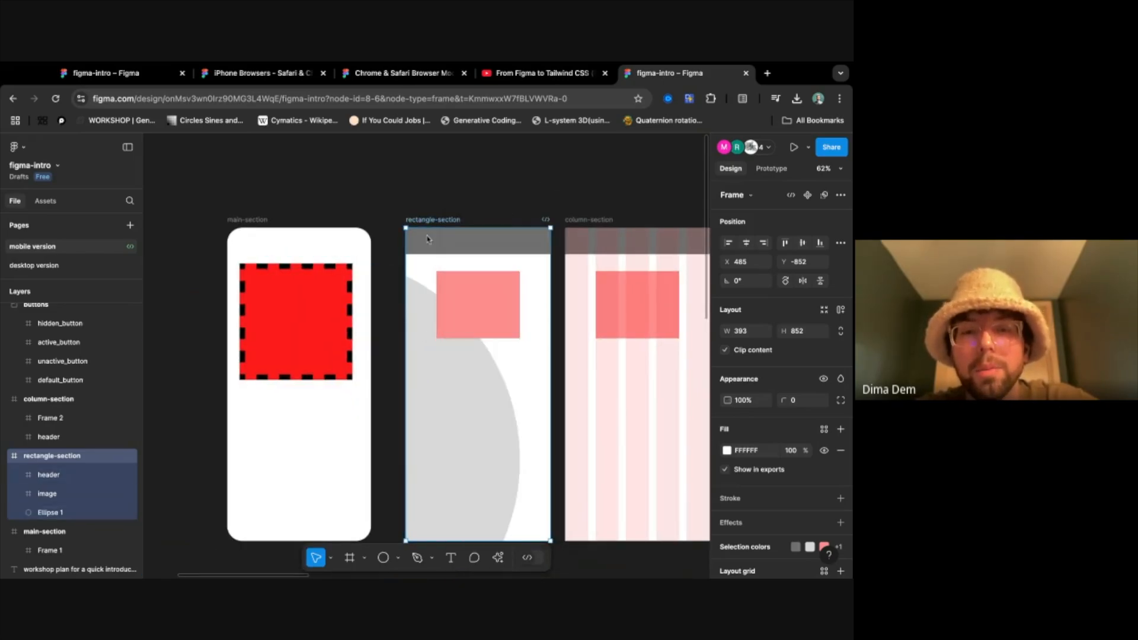
right_click(434, 240)
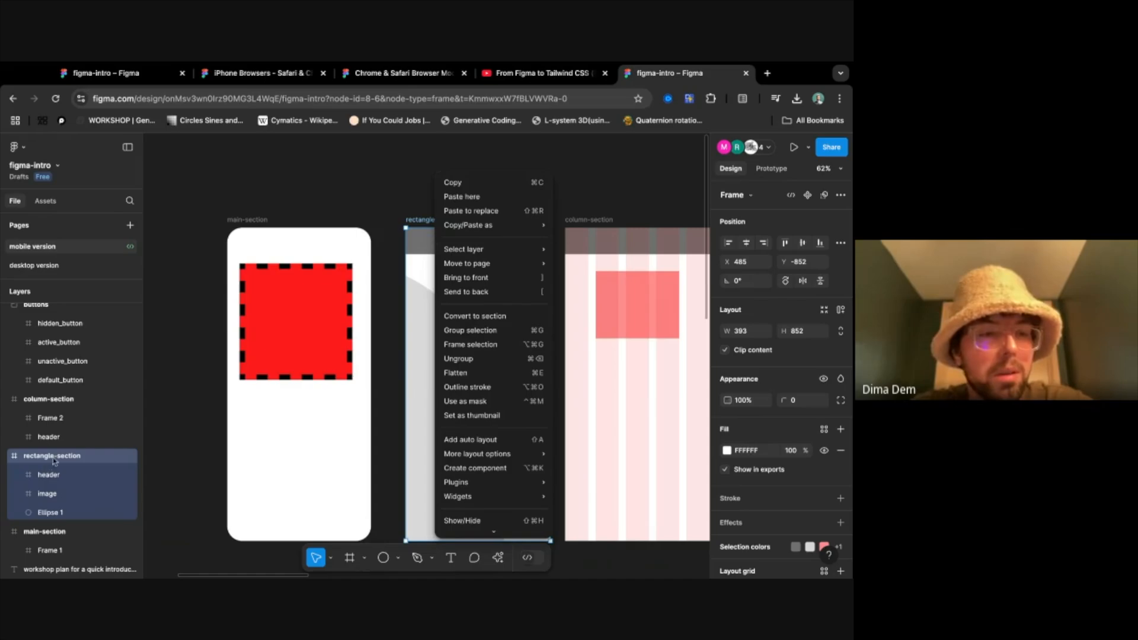
click(59, 460)
double_click(65, 455)
click(13, 458)
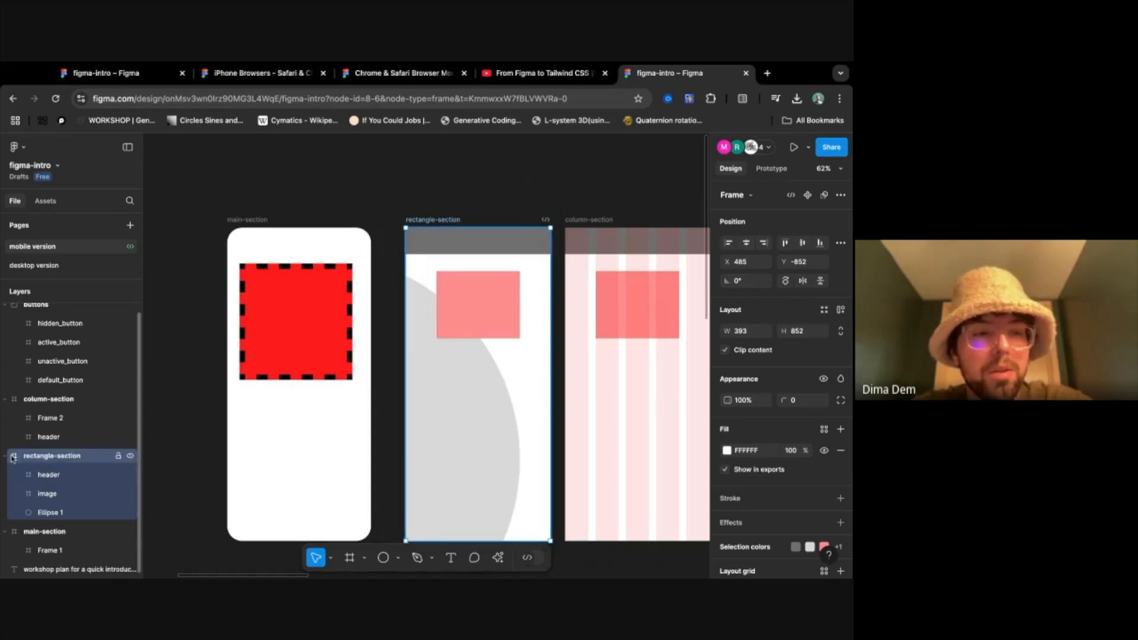
right_click(25, 459)
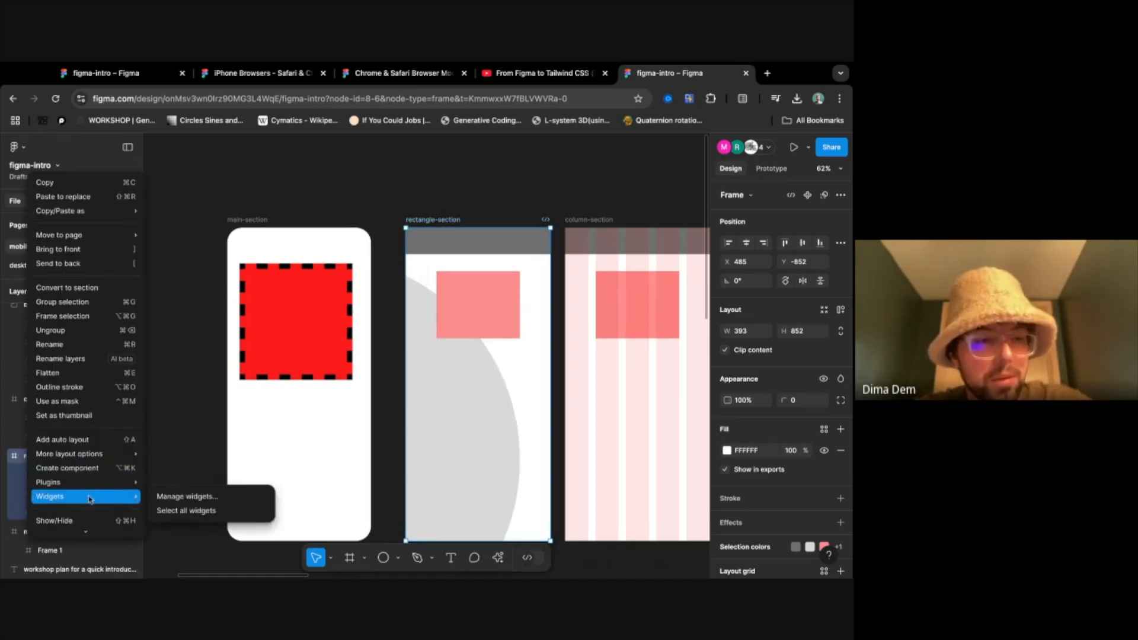
mouse_move(108, 489)
click(264, 396)
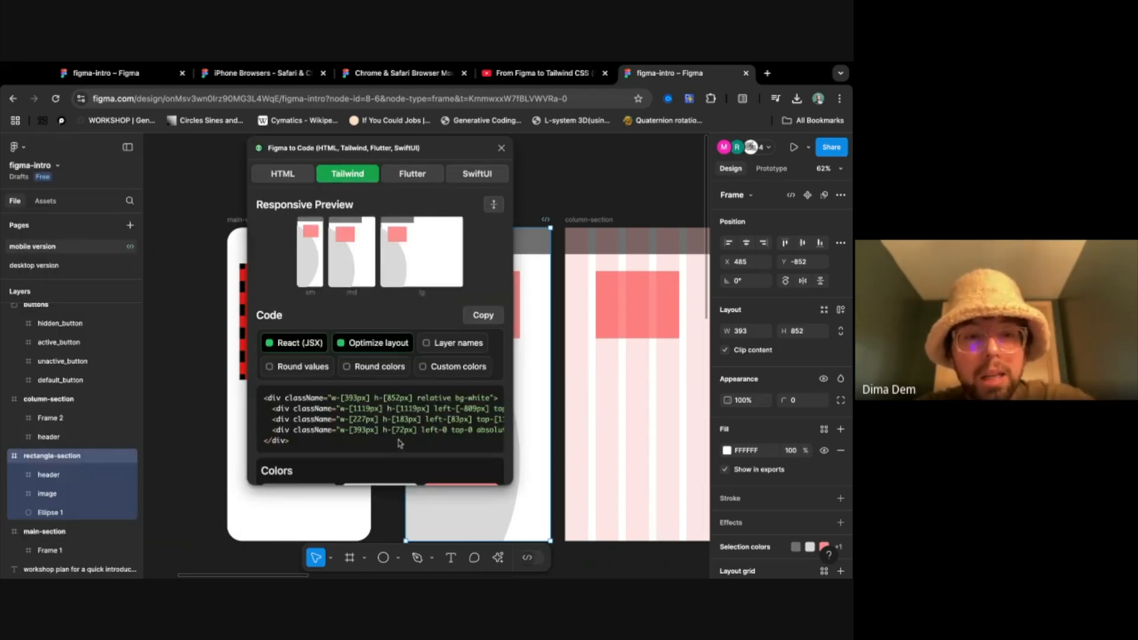
- Examine the generated Tailwind code for rectangle-section and highlight the line that describes the header
scroll(379, 433, right, 3)
scroll(378, 433, right, 3)
scroll(379, 434, left, 1)
scroll(379, 418, left, 6)
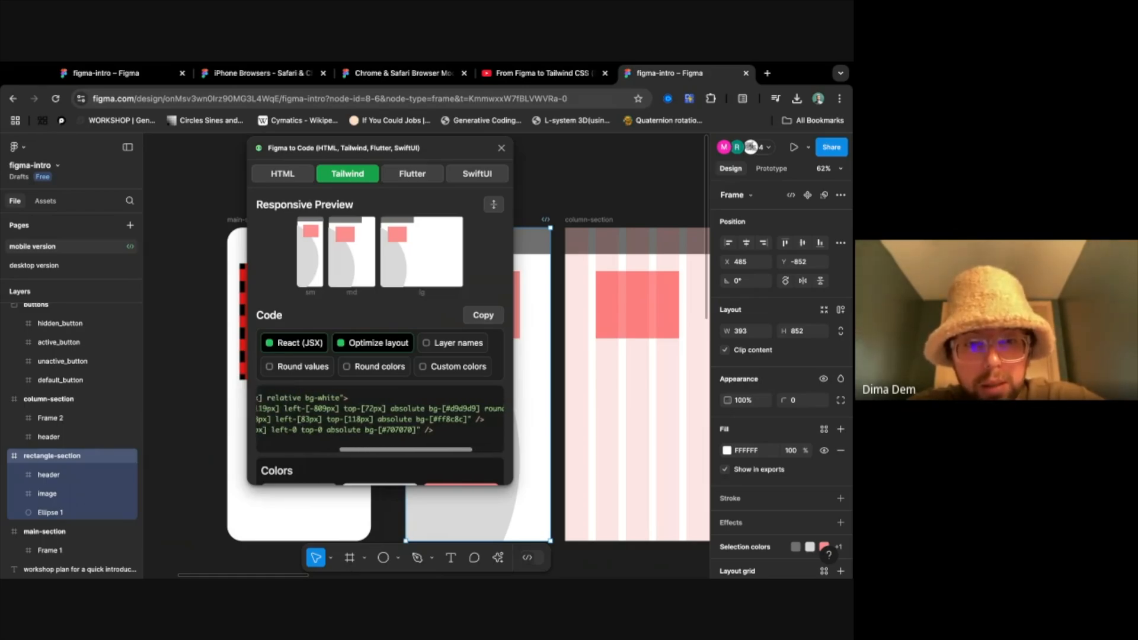
double_click(358, 430)
triple_click(357, 430)
scroll(357, 430, right, 4)
scroll(379, 417, right, 2)
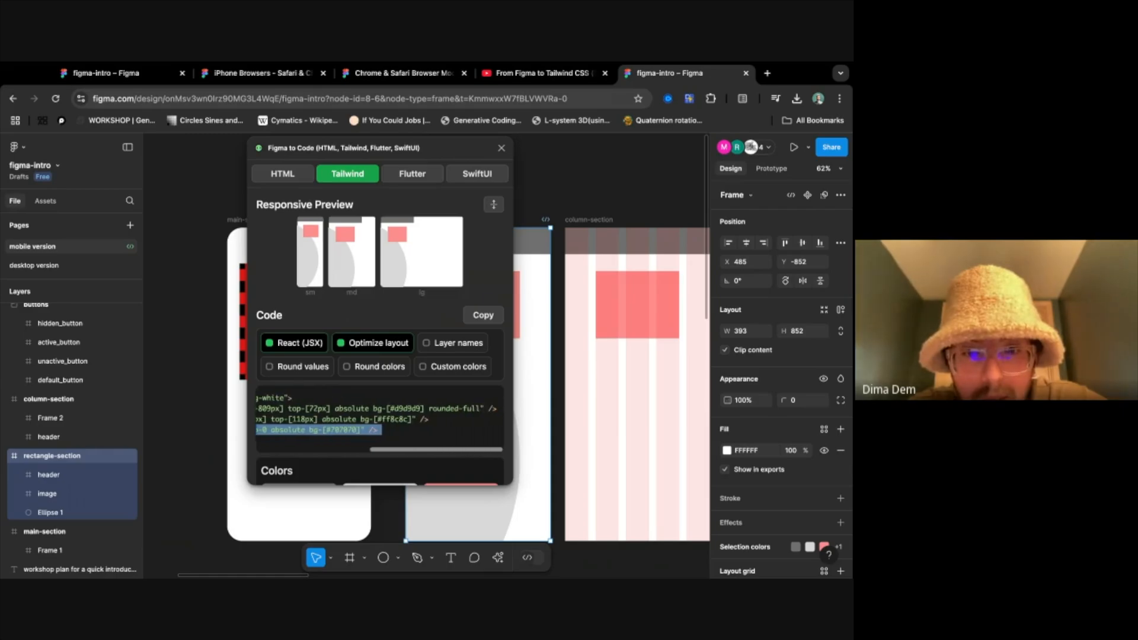
- Examine the circle's line in the Tailwind code, highlighting its rounded-full class and its background colour value
triple_click(405, 409)
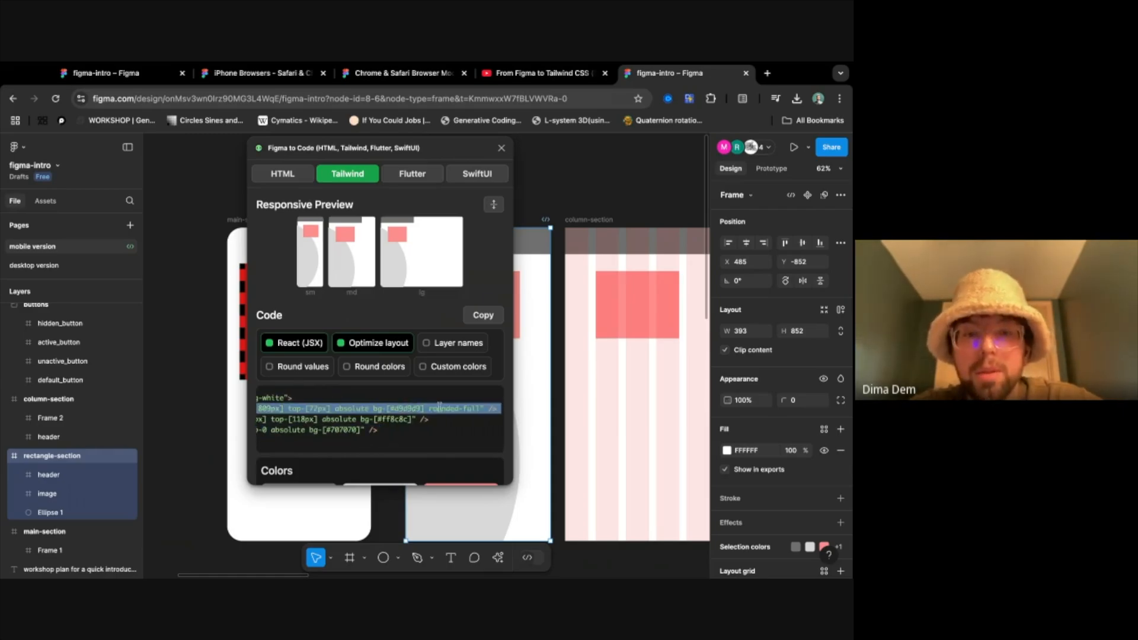
click(453, 407)
double_click(479, 409)
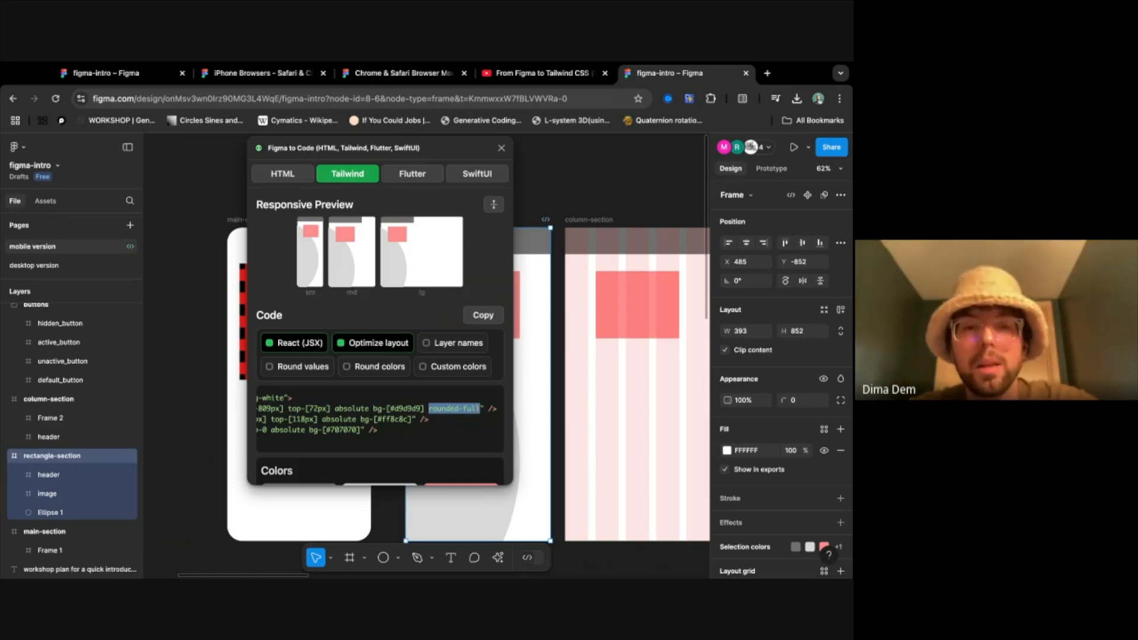
click(403, 412)
double_click(404, 411)
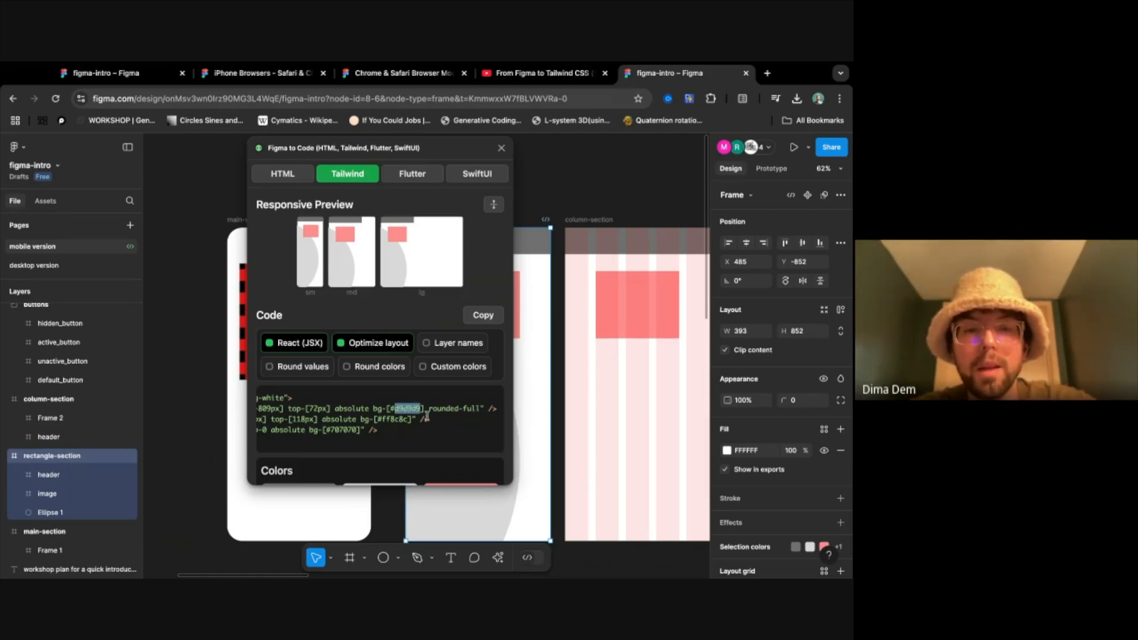
scroll(445, 417, left, 3)
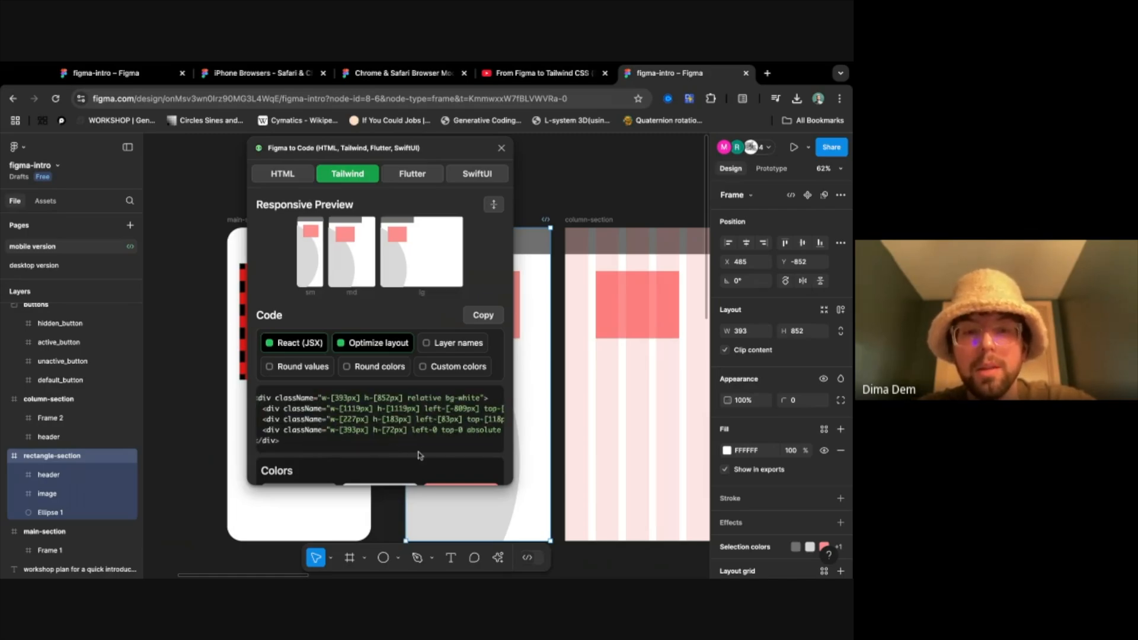
scroll(451, 418, right, 3)
scroll(444, 418, left, 3)
scroll(427, 417, right, 3)
triple_click(392, 411)
click(415, 410)
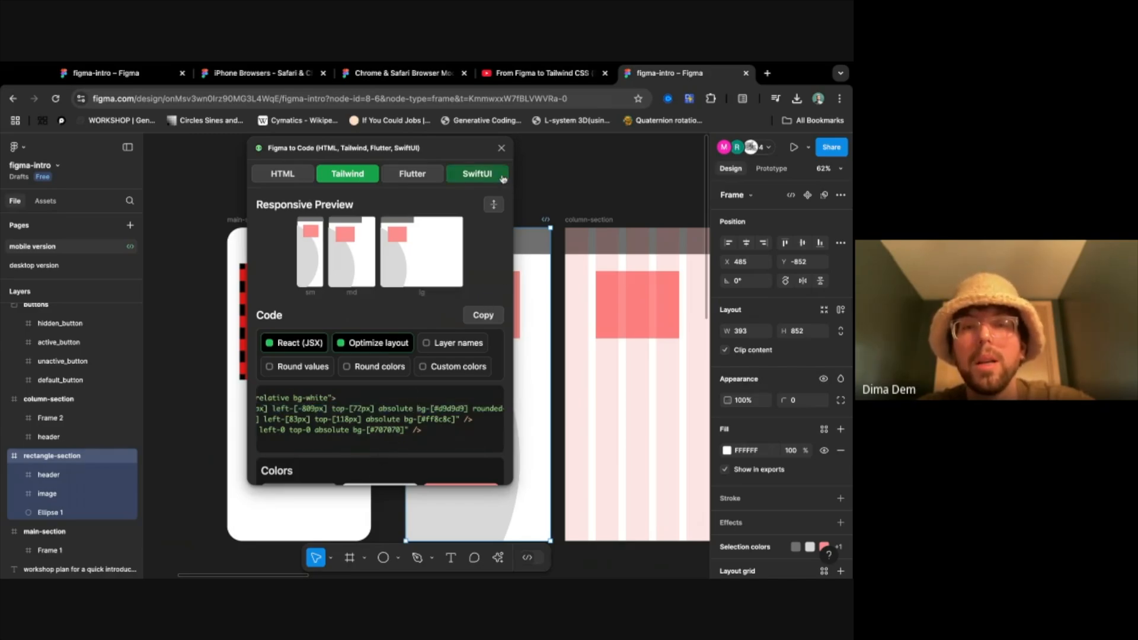
- Close the Figma to Code plugin and leave nothing selected on the canvas
click(501, 147)
click(470, 399)
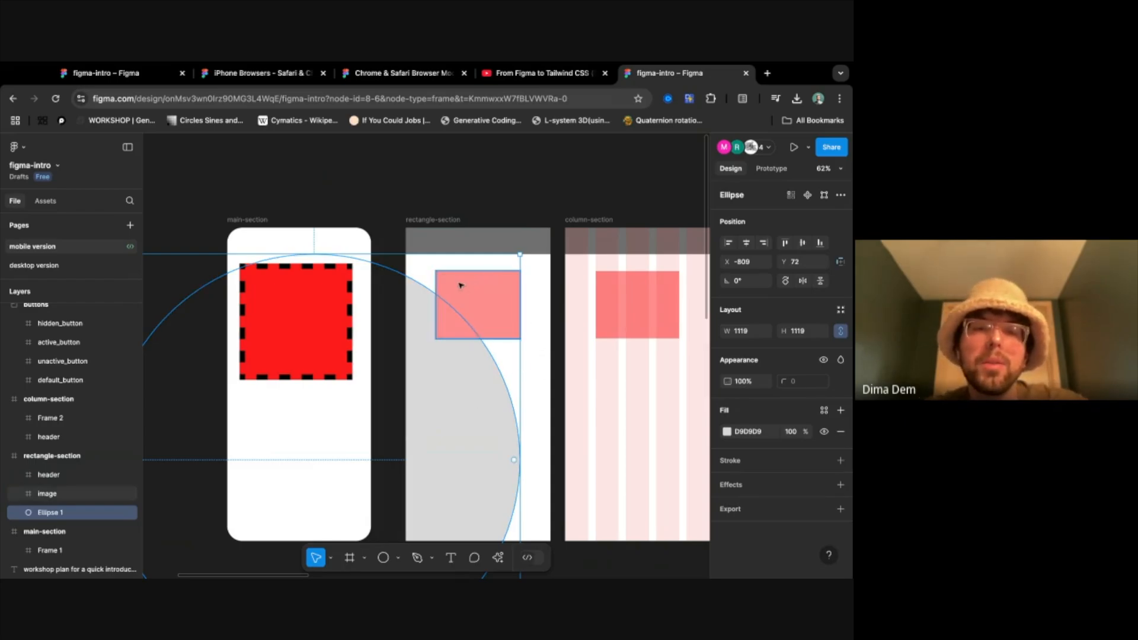
click(501, 176)
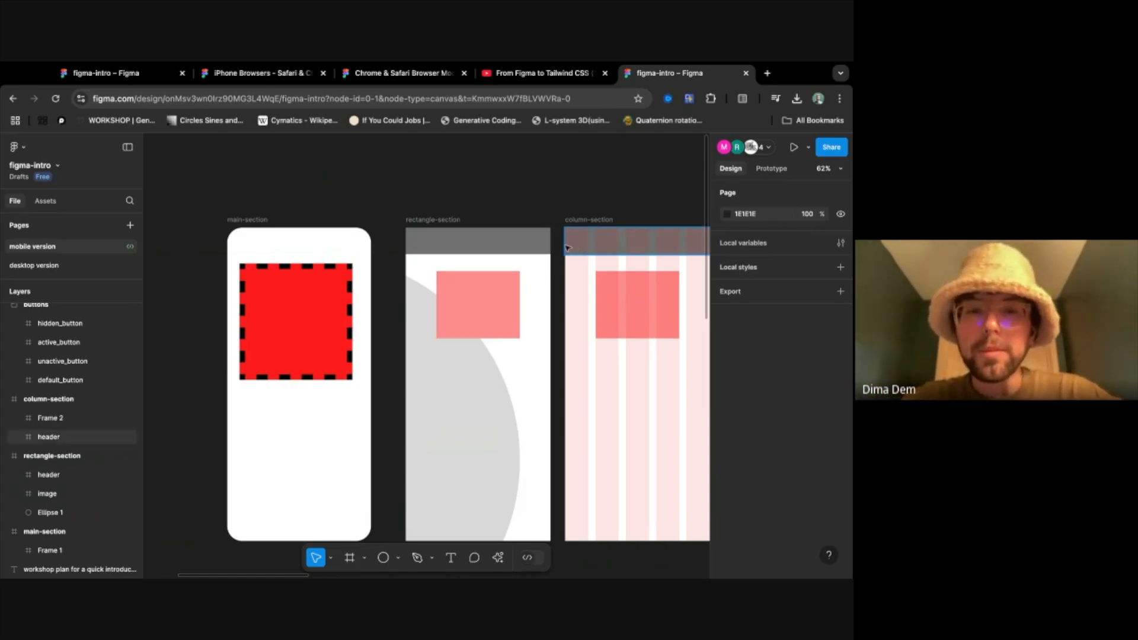
- Add auto layout to rectangle-section, trying the horizontal and wrap directions before setting it to vertical
click(439, 221)
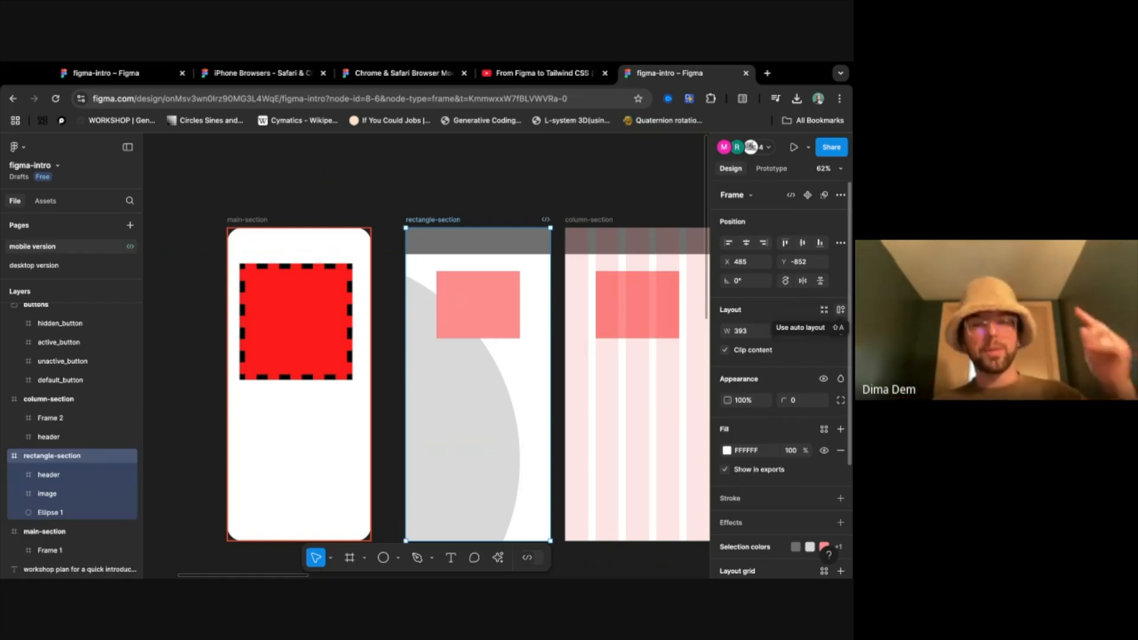
key(shift+a)
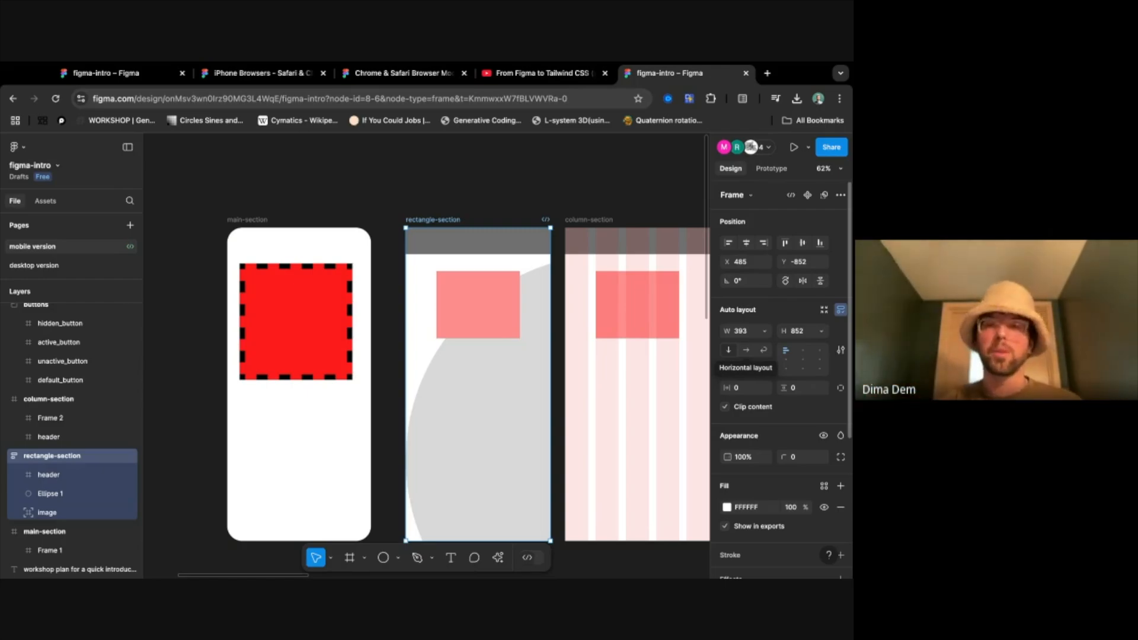
click(745, 353)
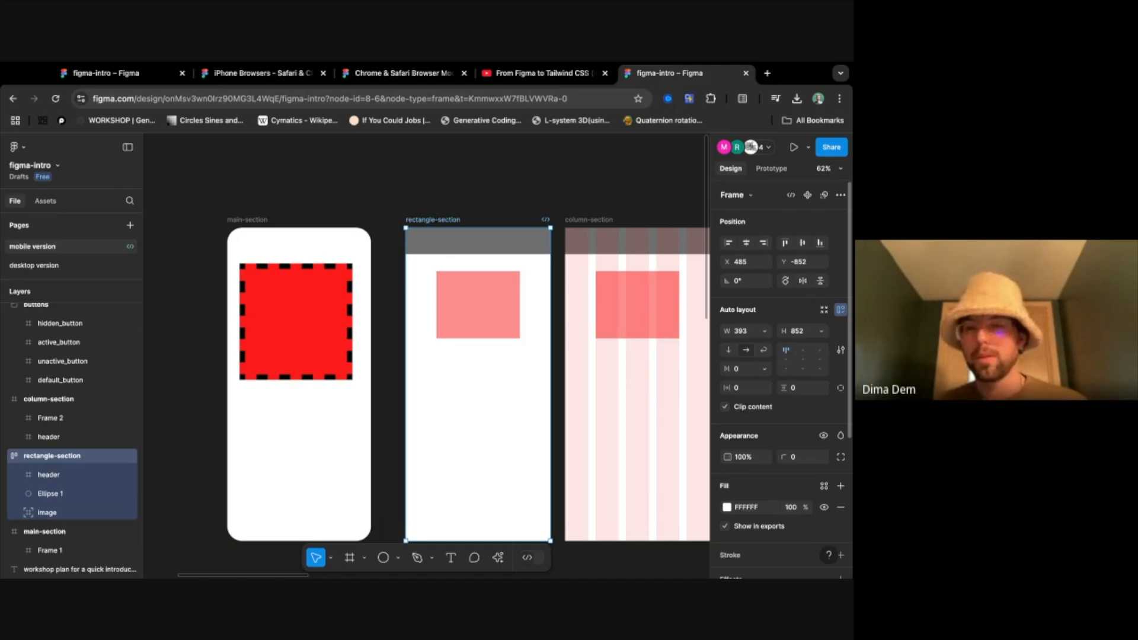
click(764, 353)
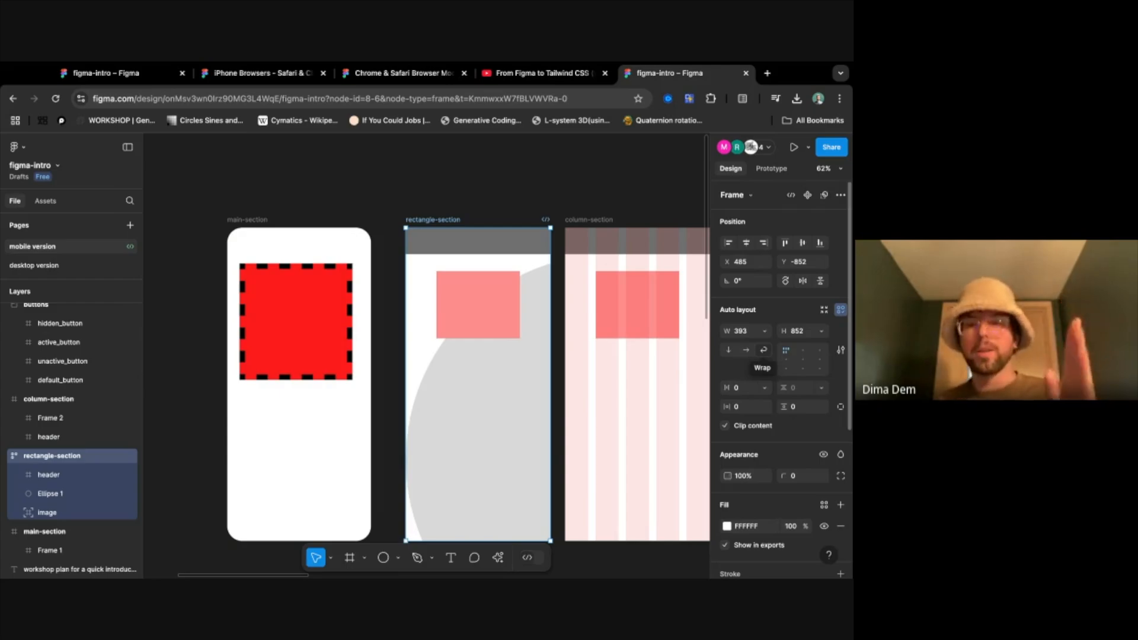
click(746, 351)
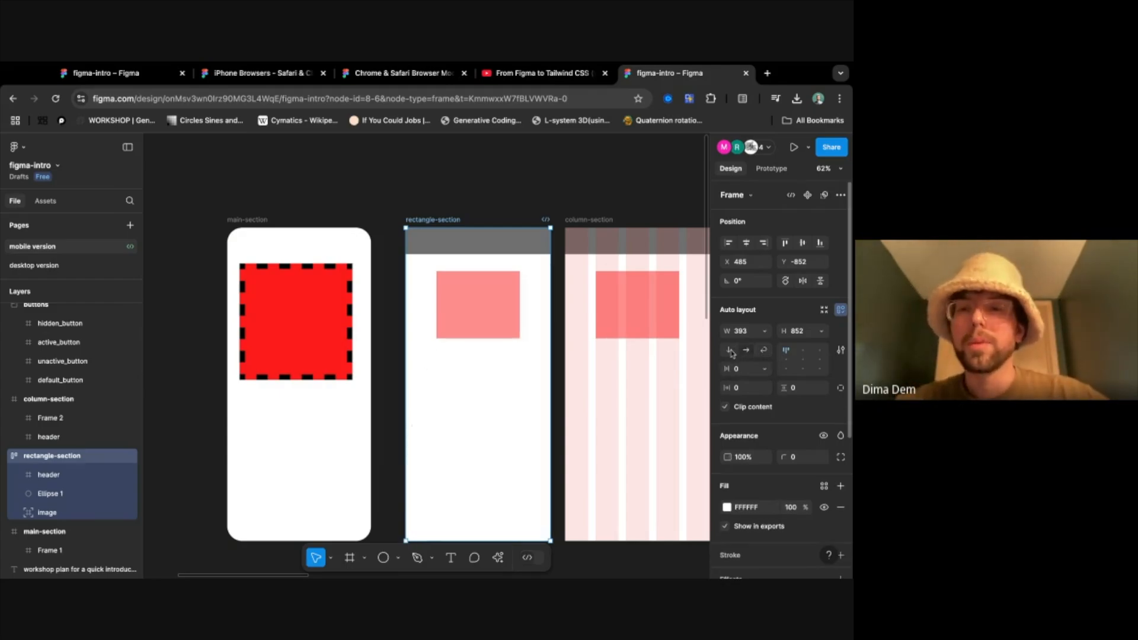
click(729, 350)
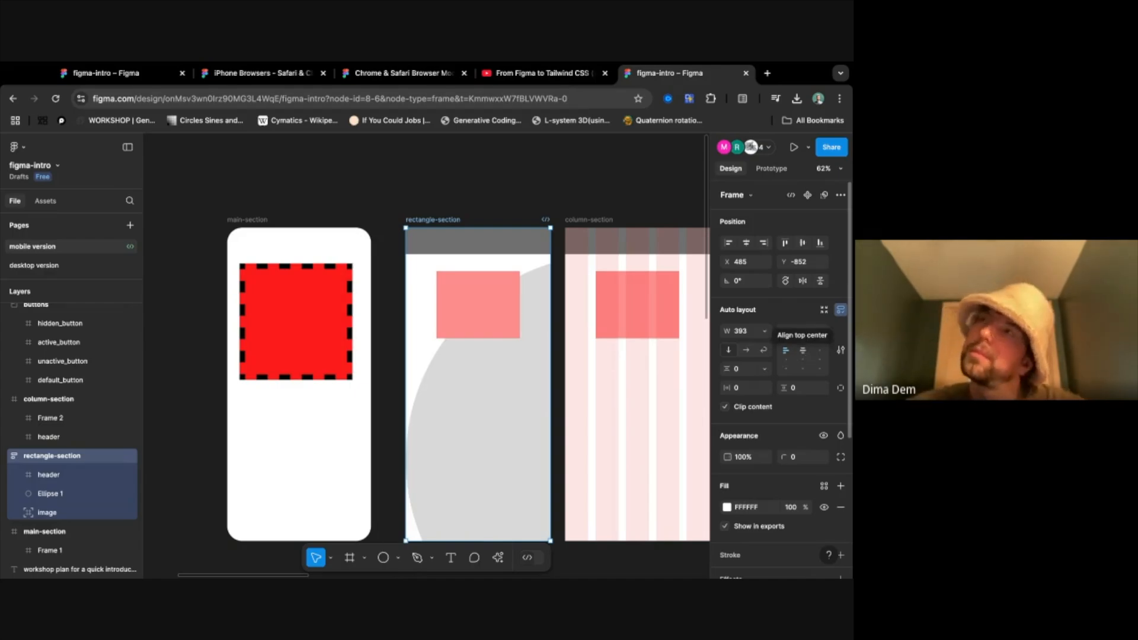
- Align rectangle-section's auto layout contents to top center and set the vertical gap between objects to 32
click(802, 350)
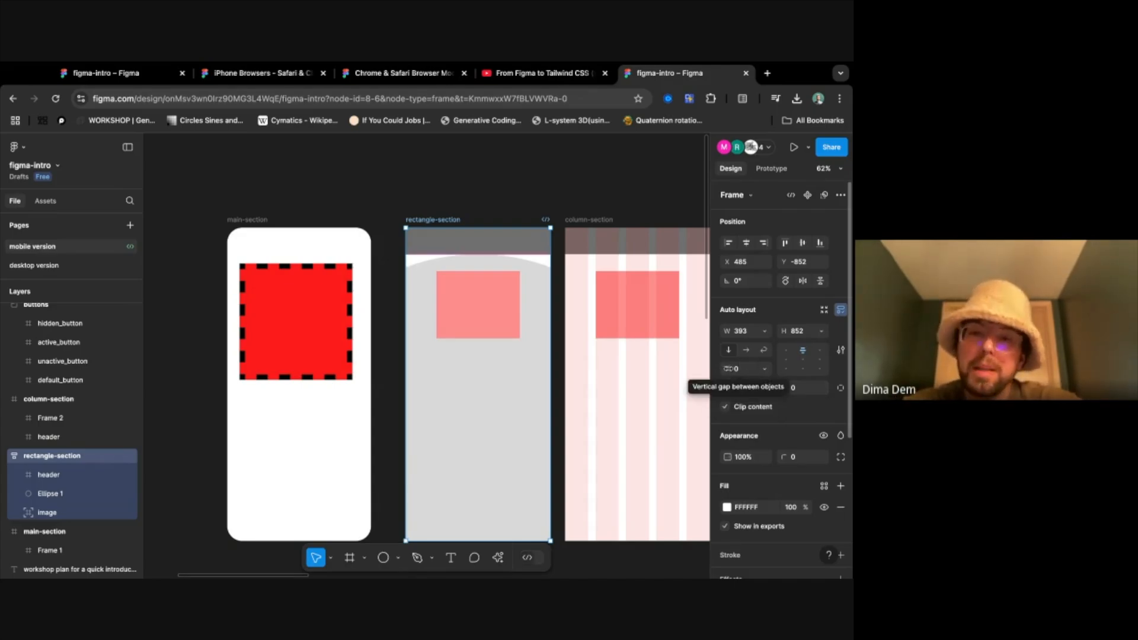
drag(726, 369, 757, 374)
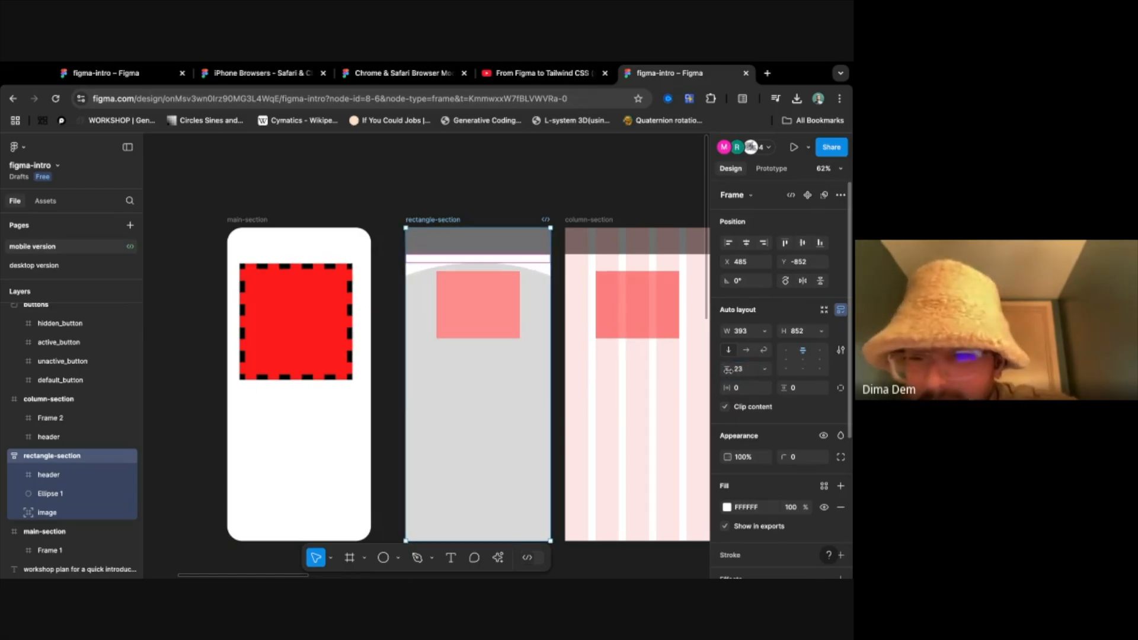
drag(728, 368, 738, 370)
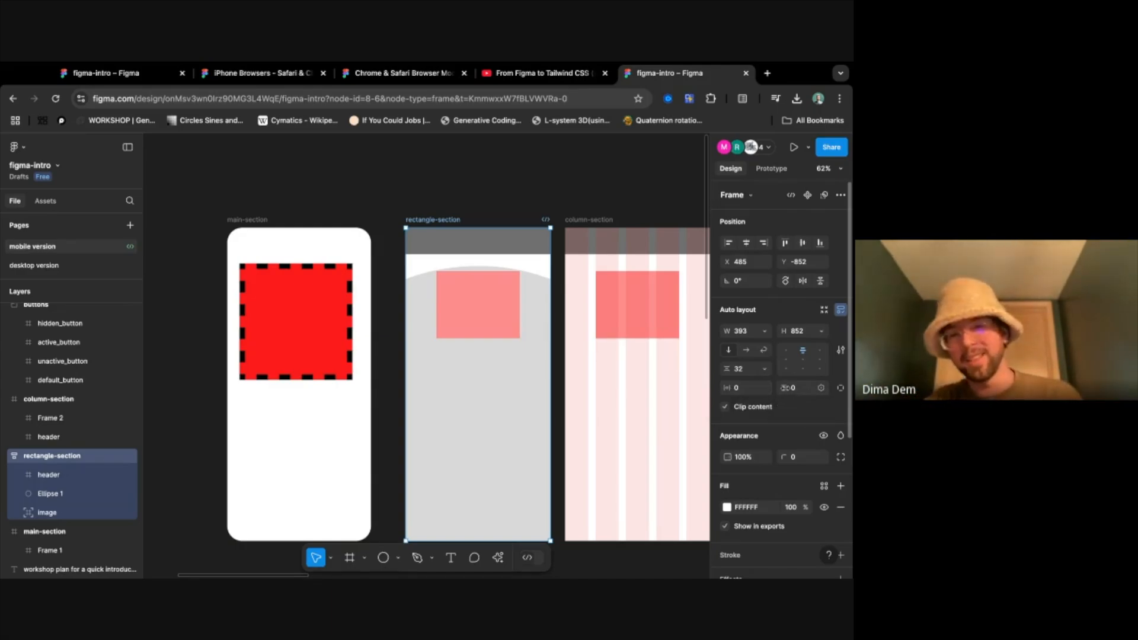
- Try a horizontal padding of 20 and a vertical padding on rectangle-section, reset both to 0, and show the individual padding values
drag(725, 387, 750, 388)
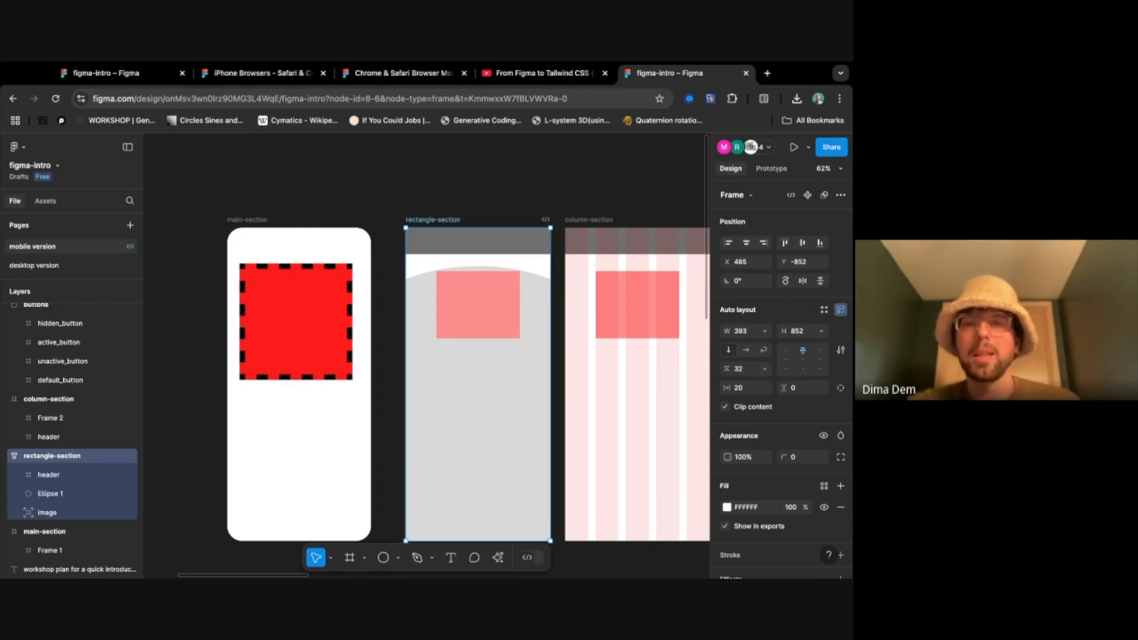
text(0)
key(Return)
mouse_move(784, 388)
mouse_down()
mouse_move(832, 389)
mouse_move(781, 391)
mouse_move(816, 387)
mouse_move(802, 387)
mouse_up()
click(794, 390)
text(0)
key(Return)
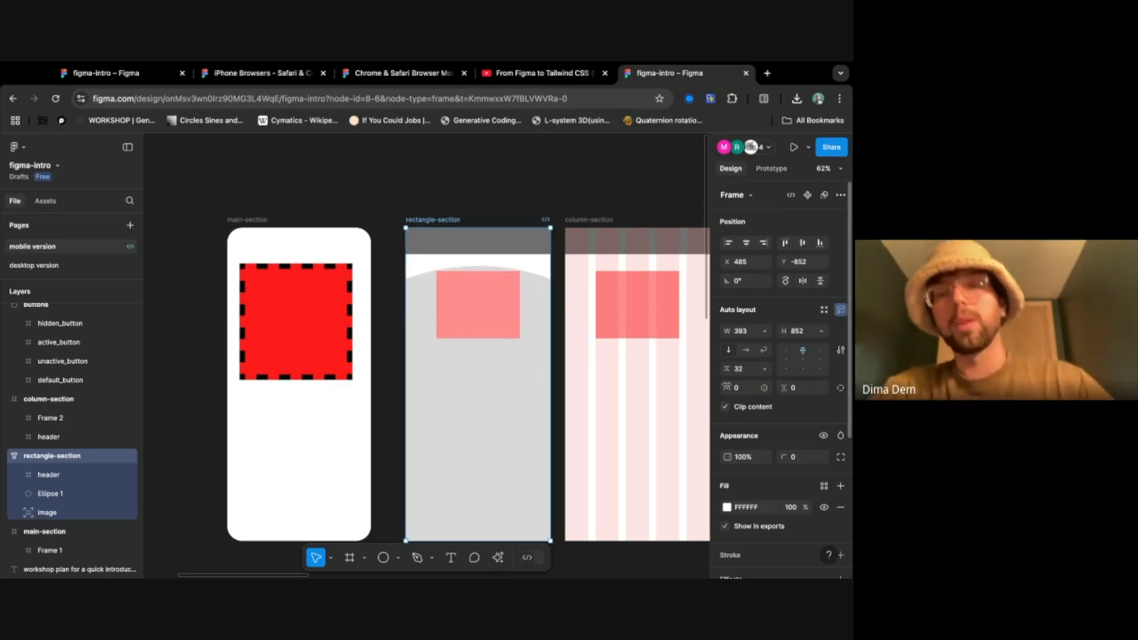
click(842, 389)
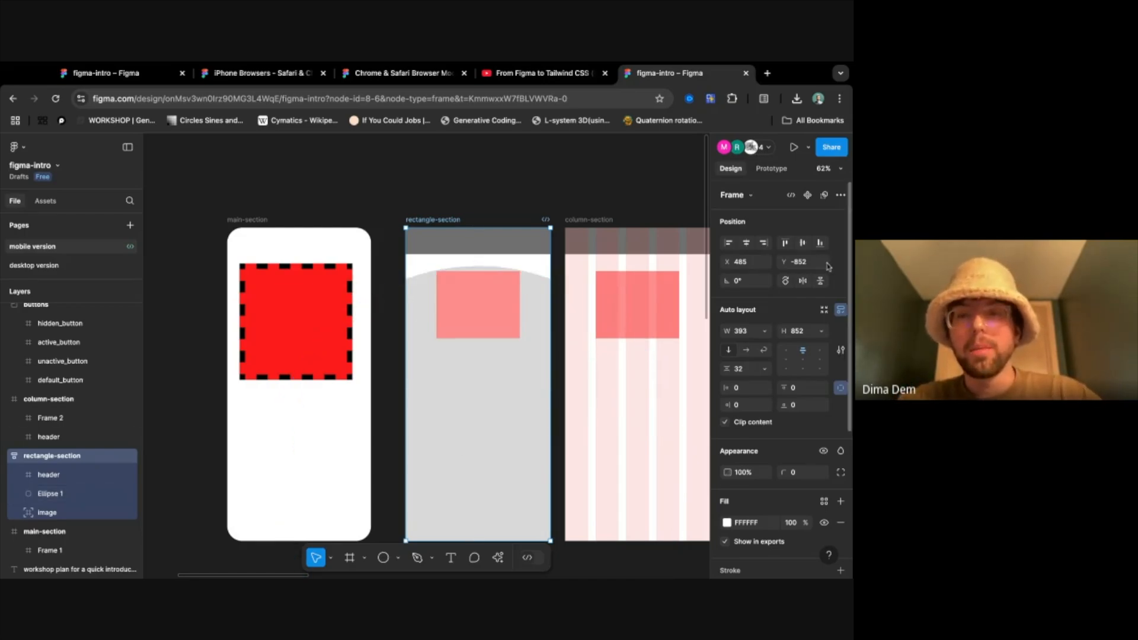
- Try moving the absolutely positioned image frame to about X 46, Y 243, and reorder its layer past Ellipse 1 and back
click(430, 375)
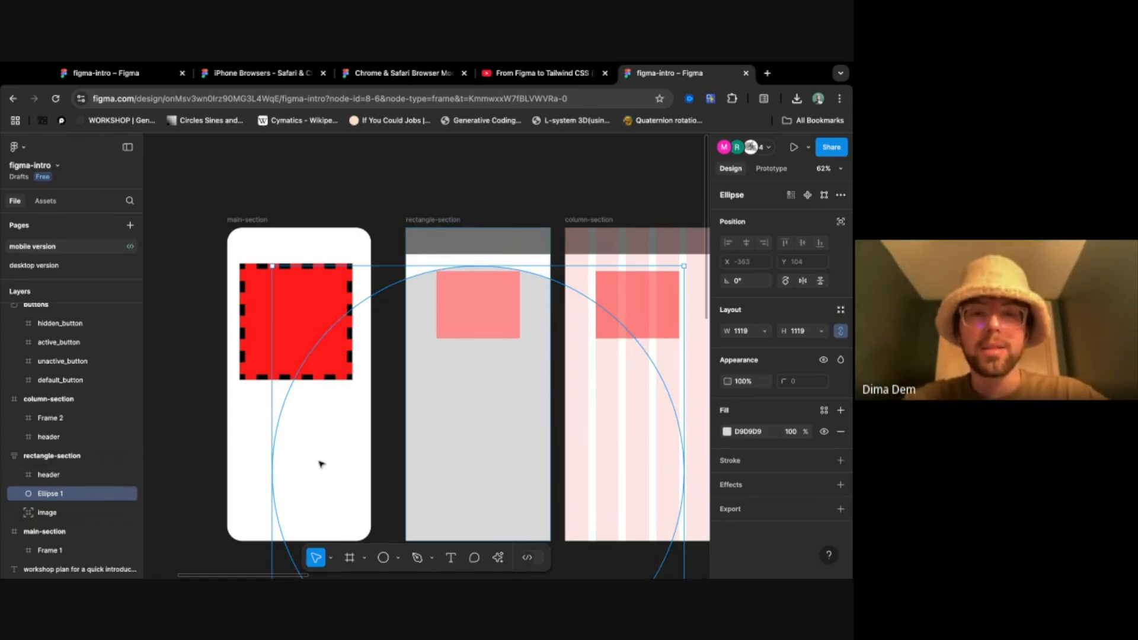
click(79, 513)
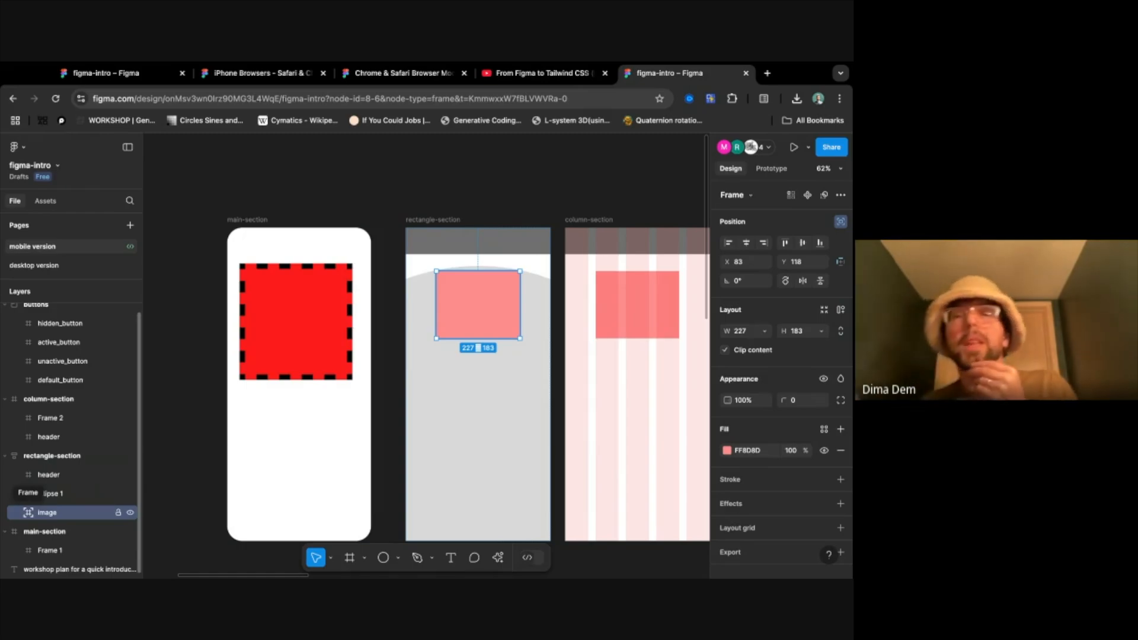
mouse_move(467, 317)
mouse_down()
mouse_move(439, 364)
mouse_move(485, 397)
mouse_move(506, 308)
mouse_move(446, 359)
mouse_move(526, 382)
mouse_move(438, 280)
mouse_move(510, 423)
mouse_move(496, 303)
mouse_move(420, 400)
mouse_move(502, 350)
mouse_move(454, 364)
mouse_up()
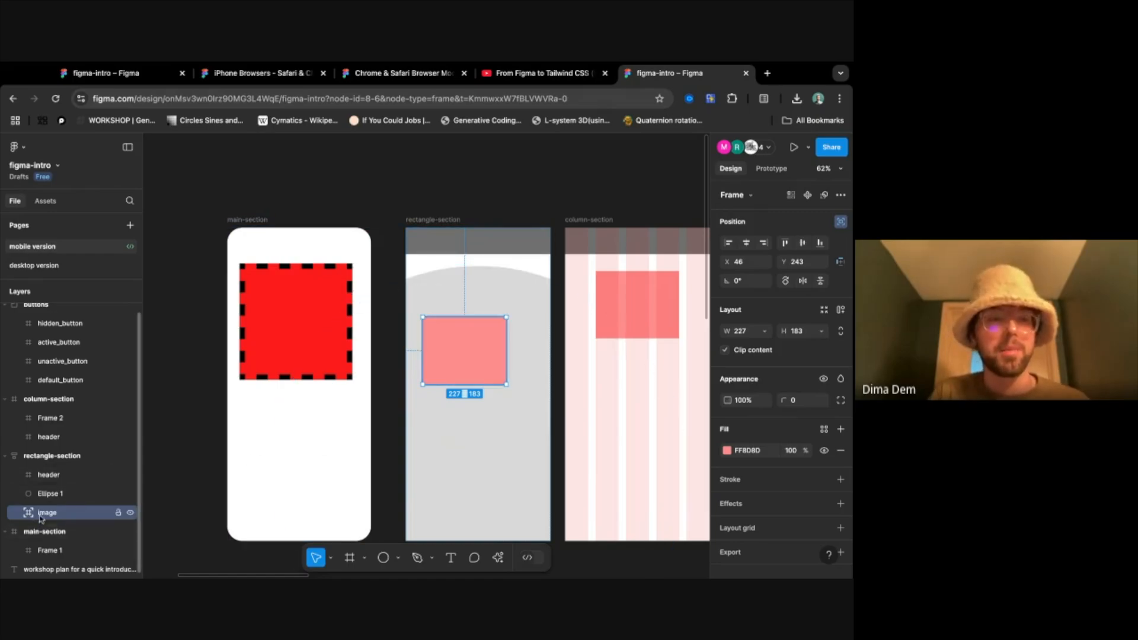
drag(50, 512, 49, 484)
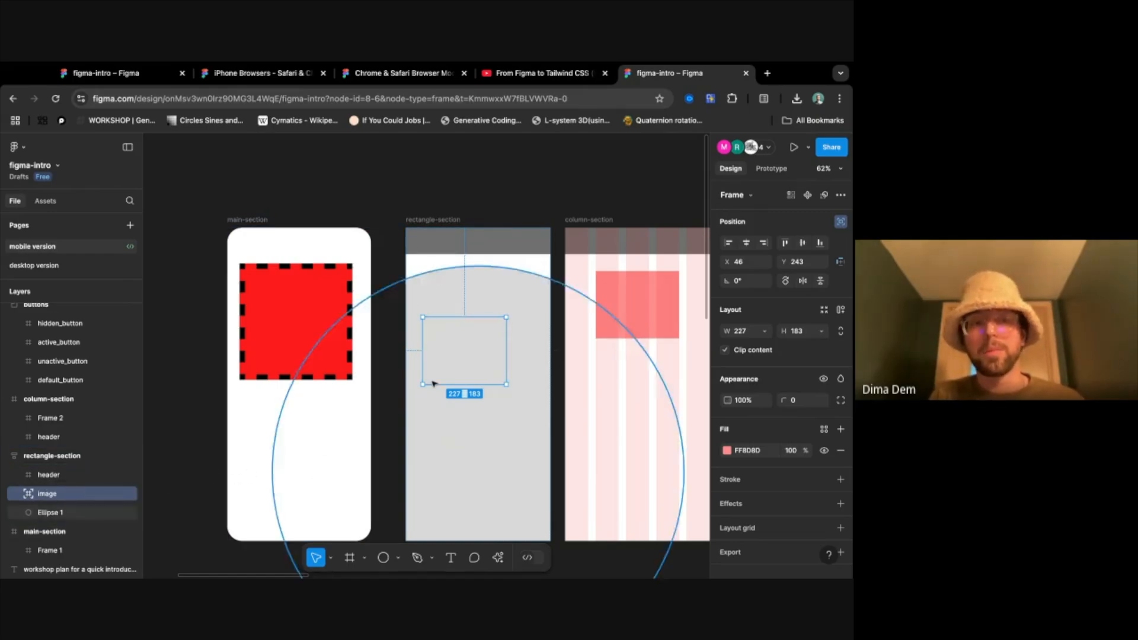
drag(53, 498, 54, 520)
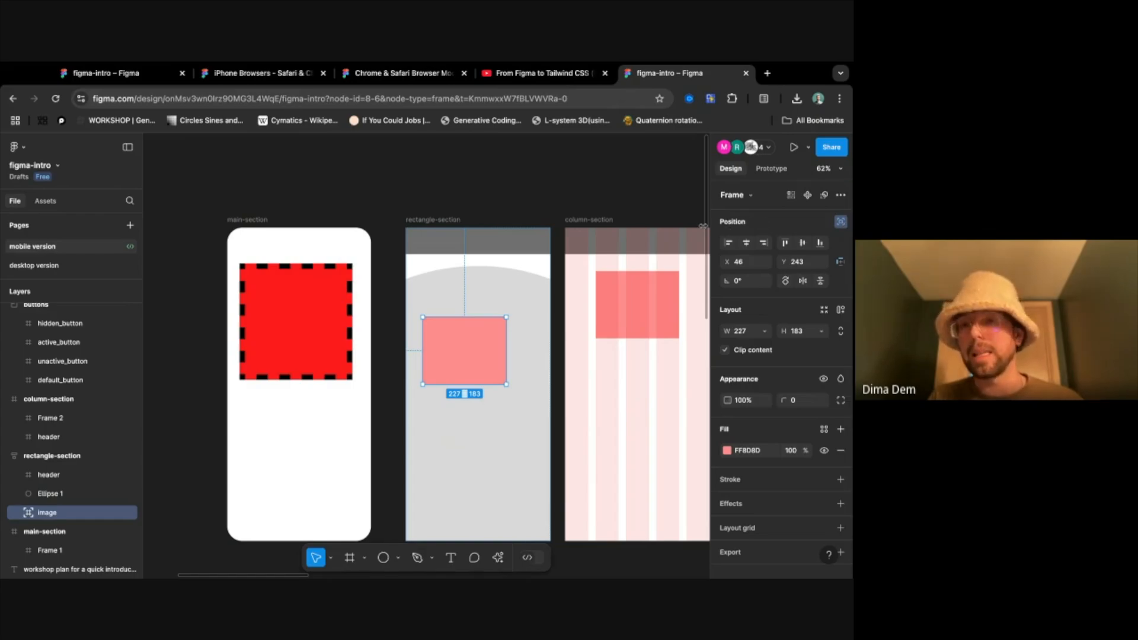
- Return the image frame to rectangle-section's auto layout flow and place its layer between header and Ellipse 1
click(841, 222)
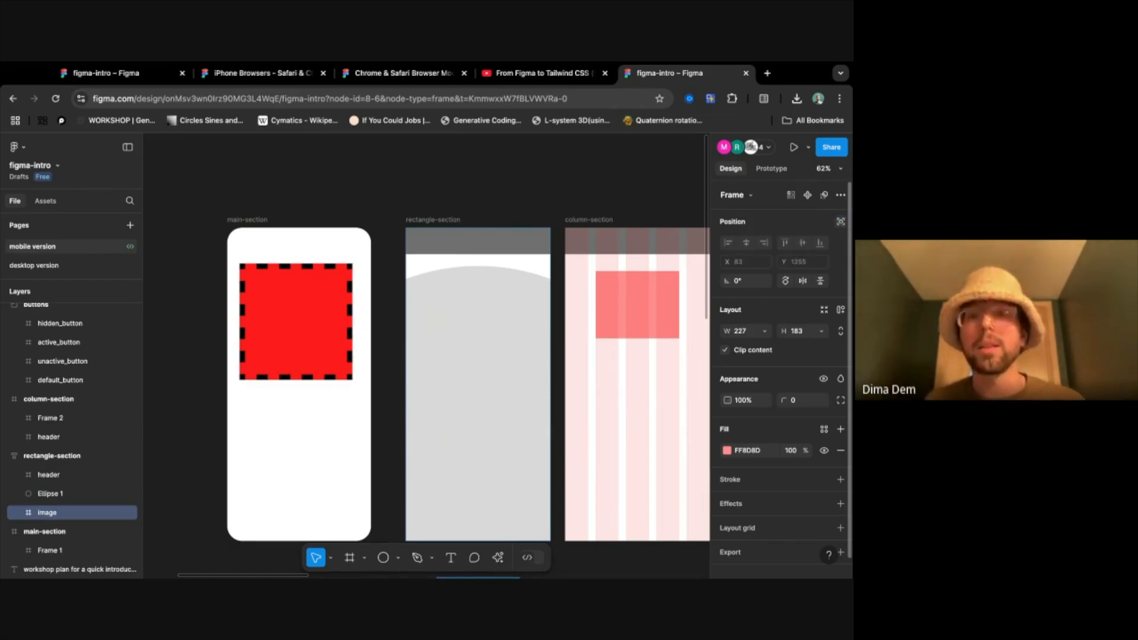
mouse_move(48, 515)
mouse_down()
mouse_move(49, 485)
mouse_move(49, 518)
mouse_up()
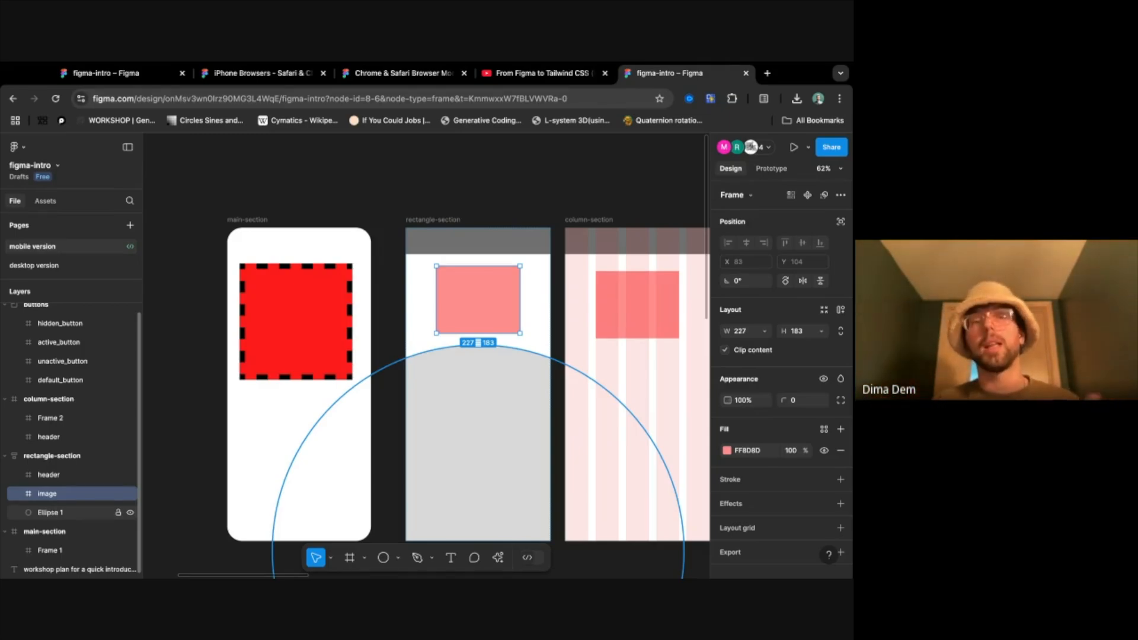
- Make Ellipse 1 absolutely positioned in rectangle-section, move it to about X -781, Y 104, and place its layer between header and image
click(47, 458)
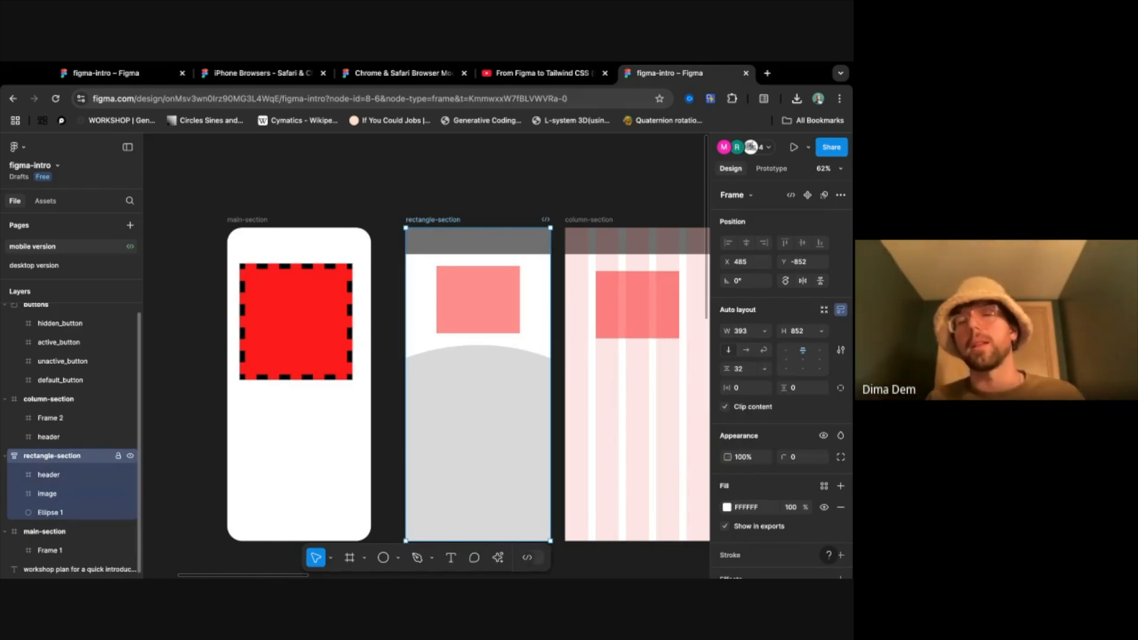
click(49, 513)
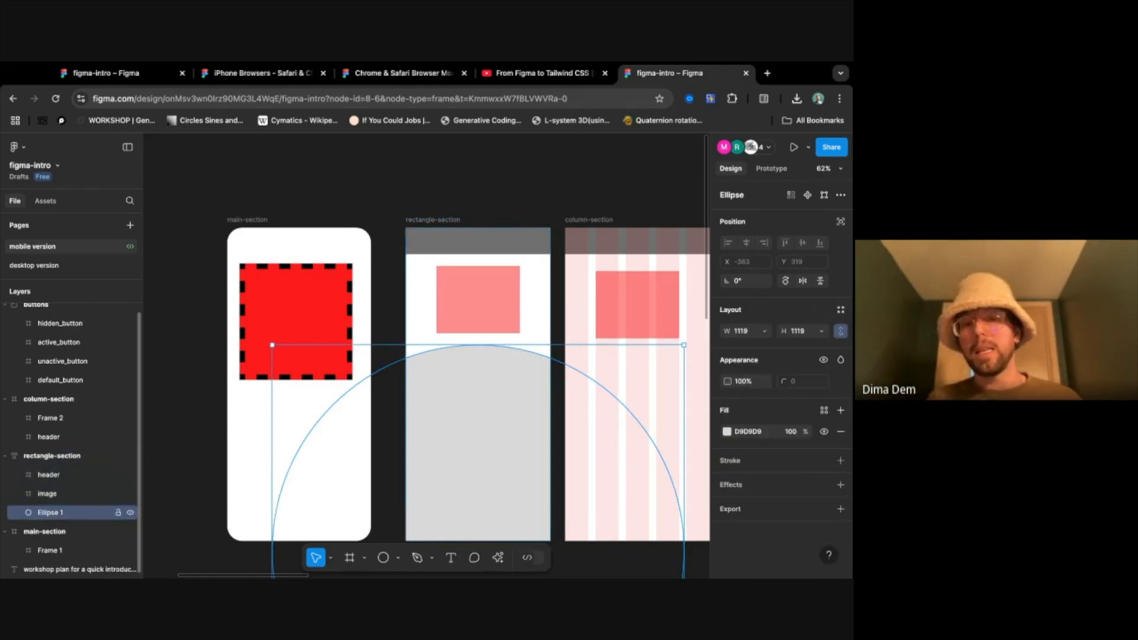
click(840, 223)
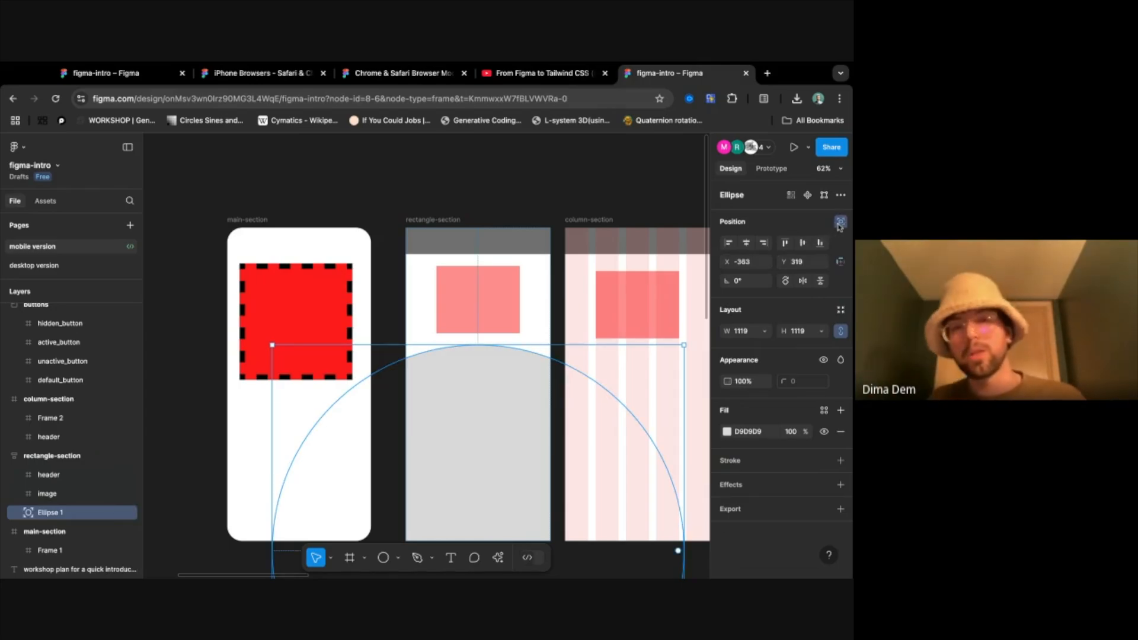
drag(513, 465, 401, 417)
drag(54, 514, 52, 488)
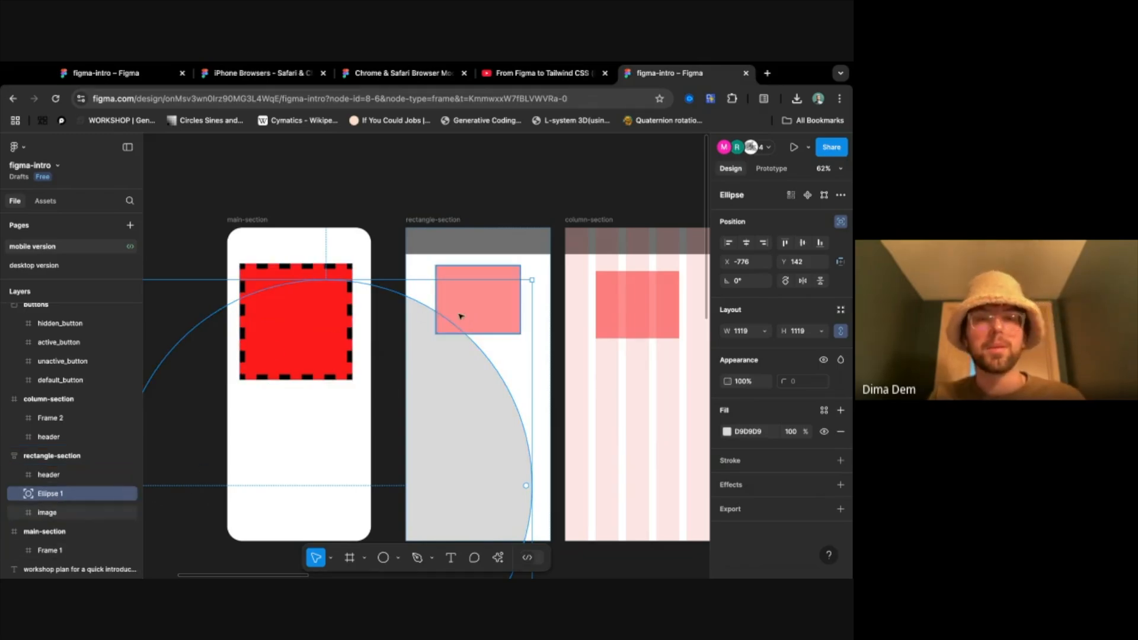
click(457, 182)
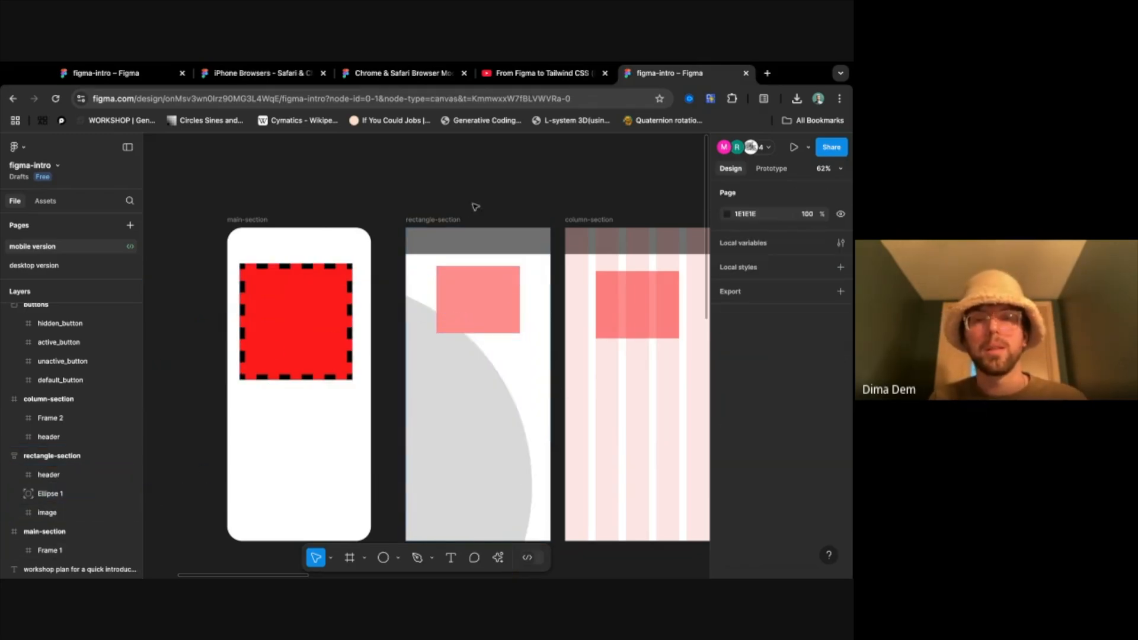
click(465, 450)
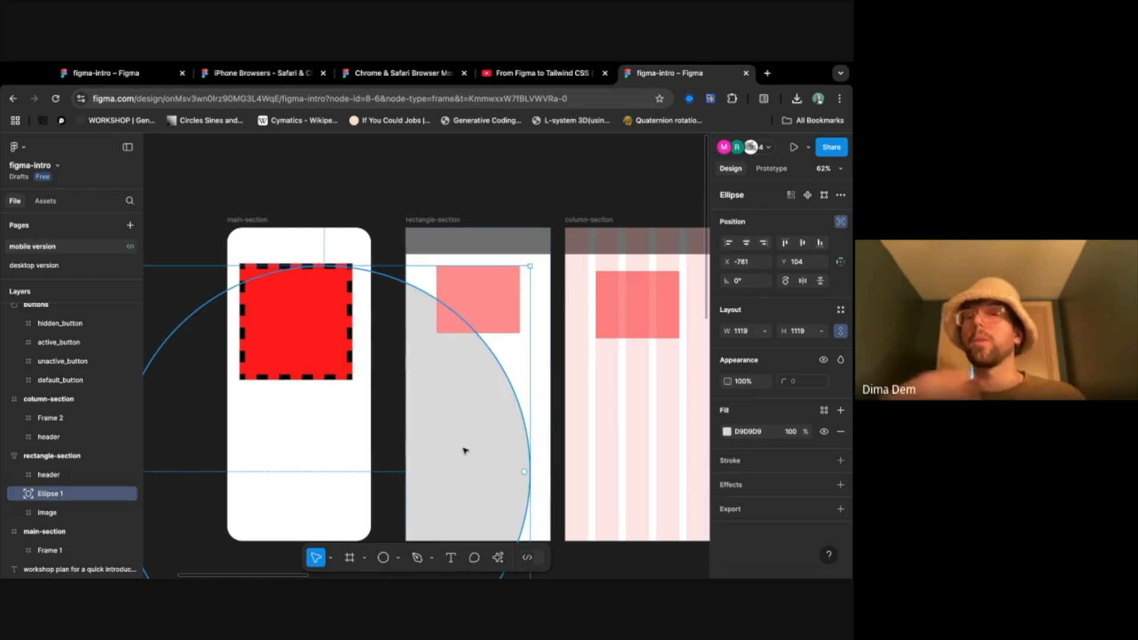
click(528, 168)
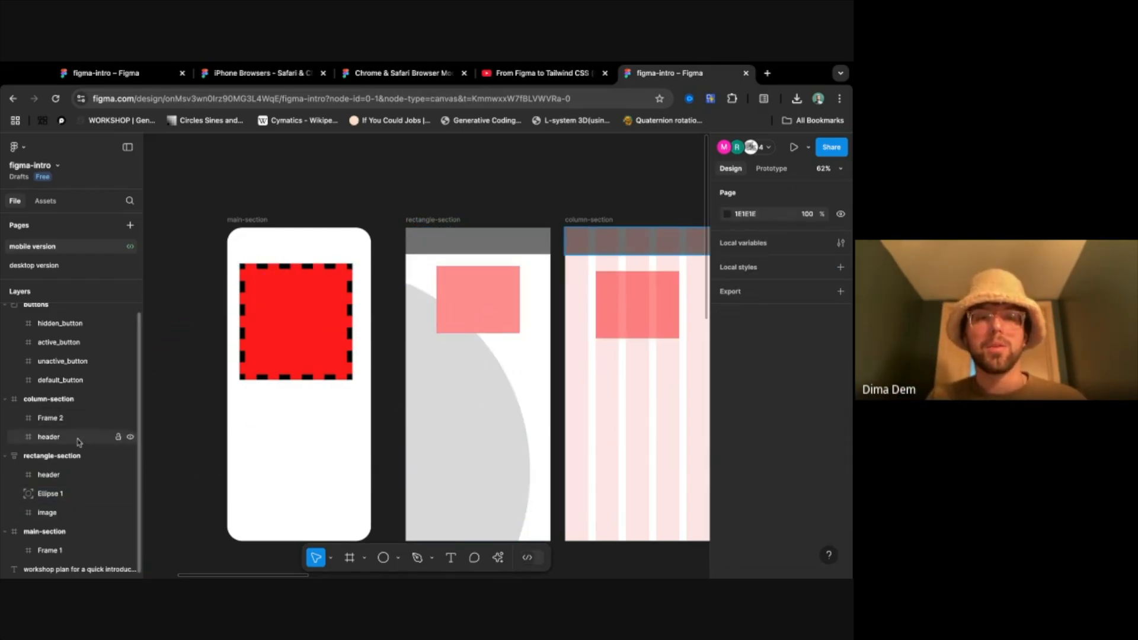
- Run the Figma to Code plugin on rectangle-section and switch the generated code to HTML
click(68, 455)
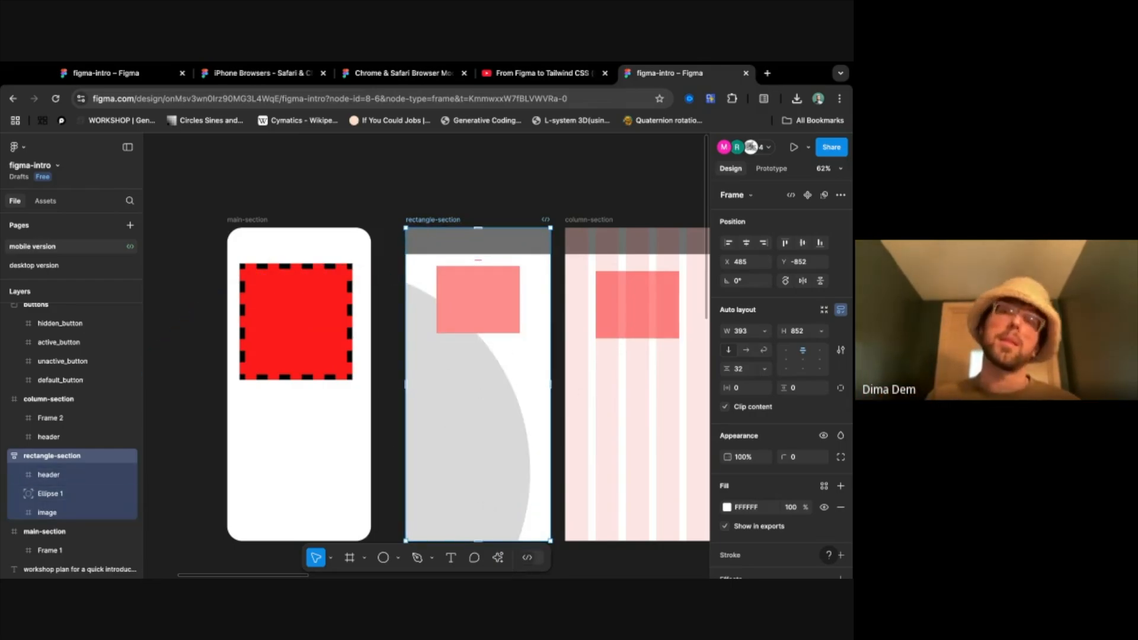
click(468, 199)
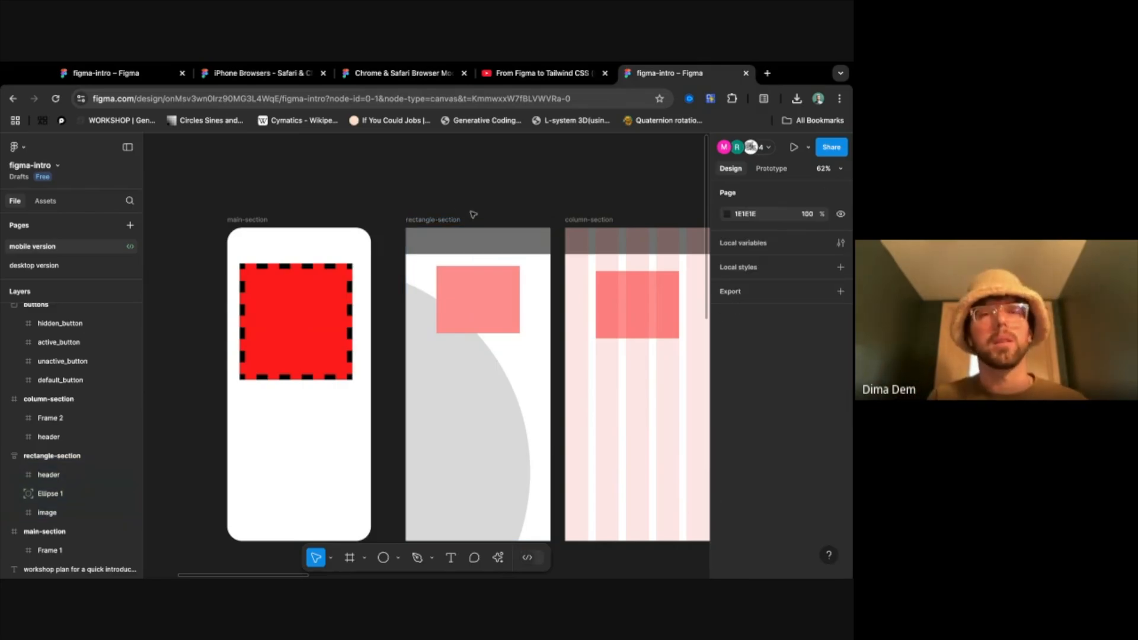
click(437, 240)
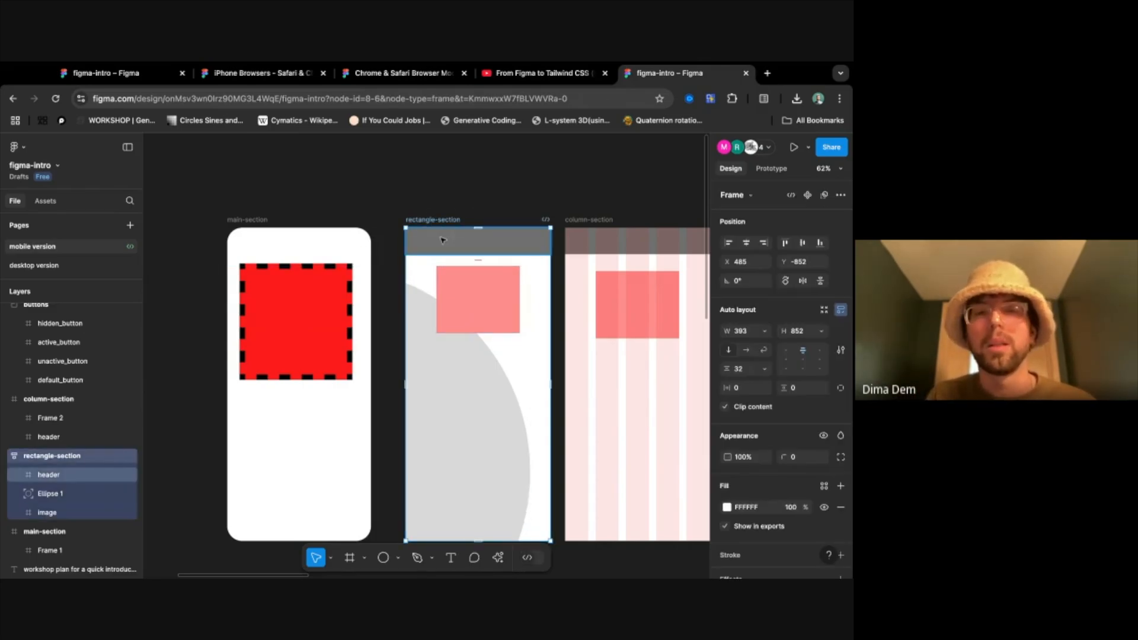
right_click(441, 239)
mouse_move(526, 485)
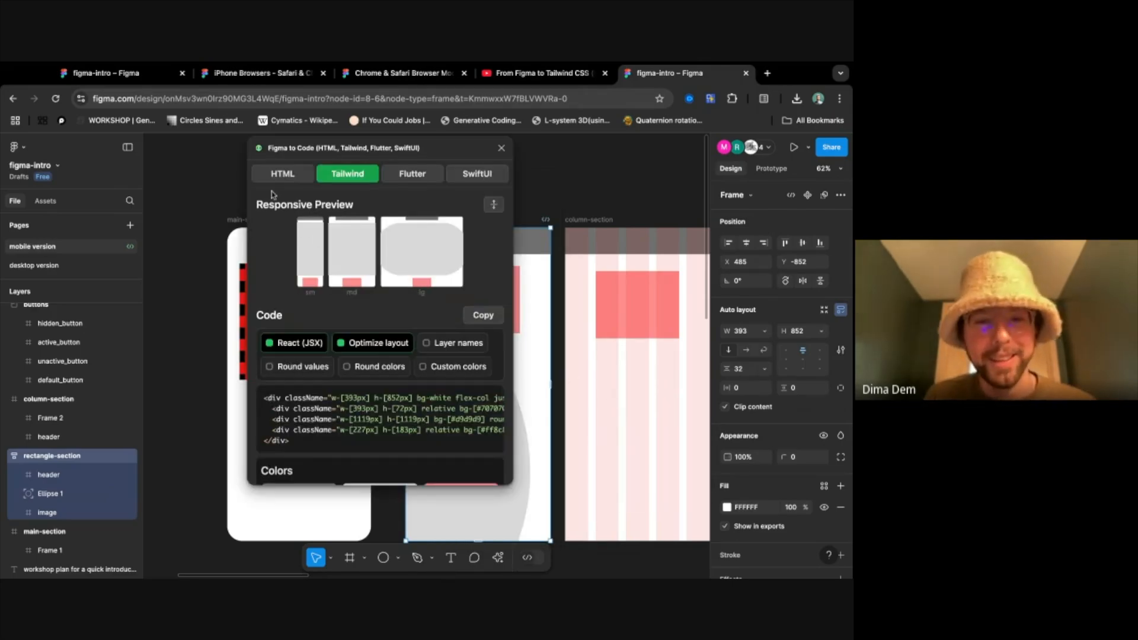
click(272, 178)
- Read along rectangle-section's generated HTML code and highlight the display: 'inline-flex' property
scroll(407, 402, right, 5)
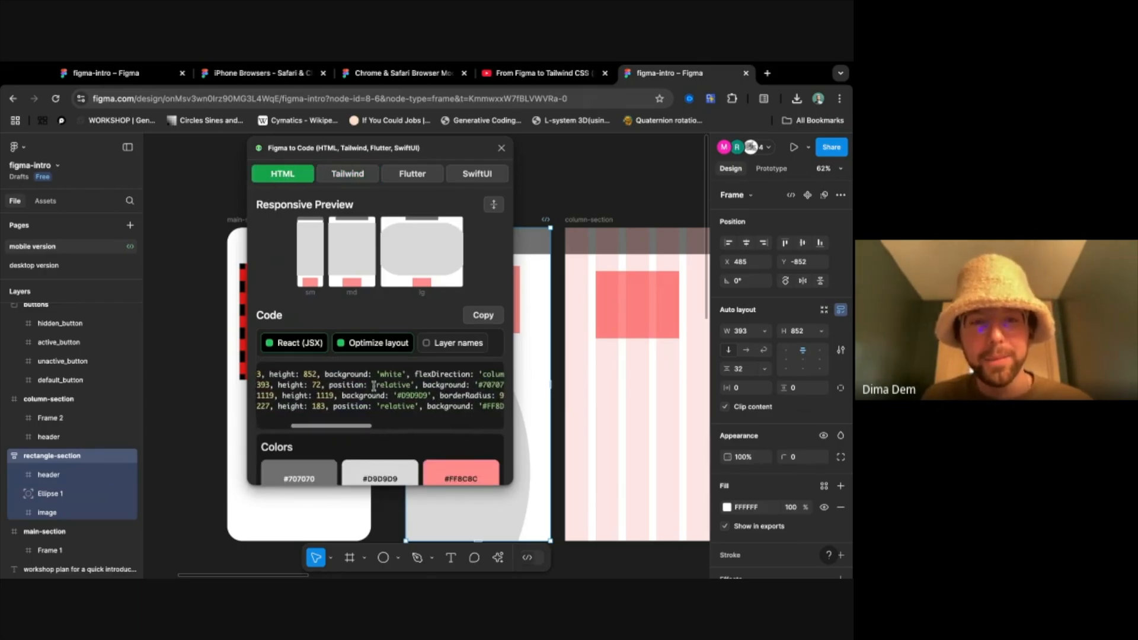
scroll(329, 383, left, 3)
scroll(328, 384, right, 6)
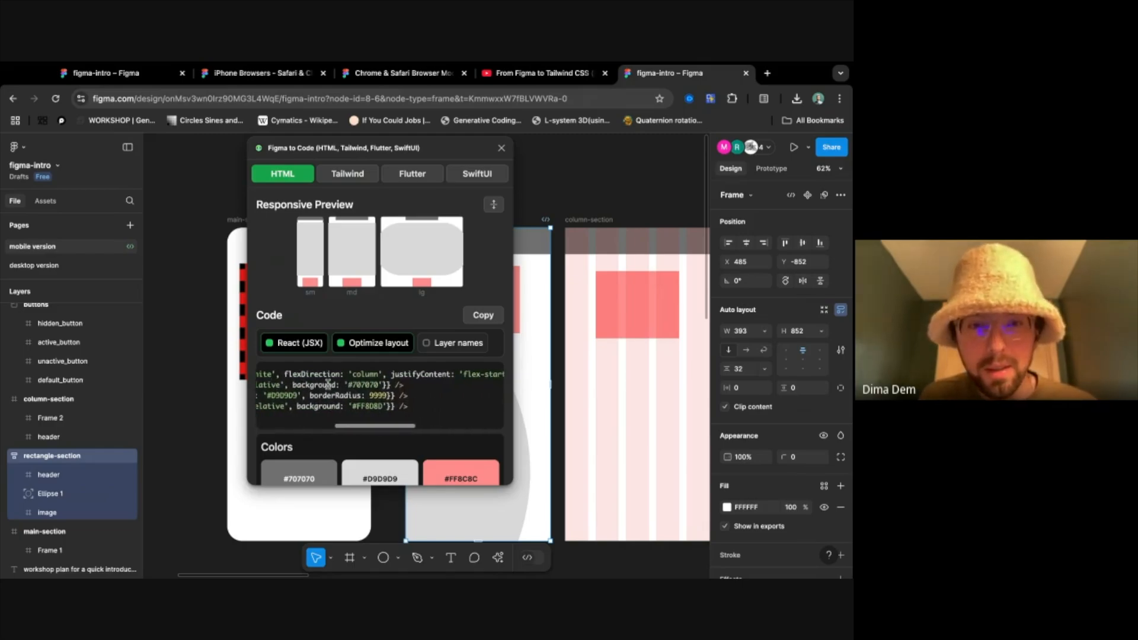
scroll(327, 384, left, 3)
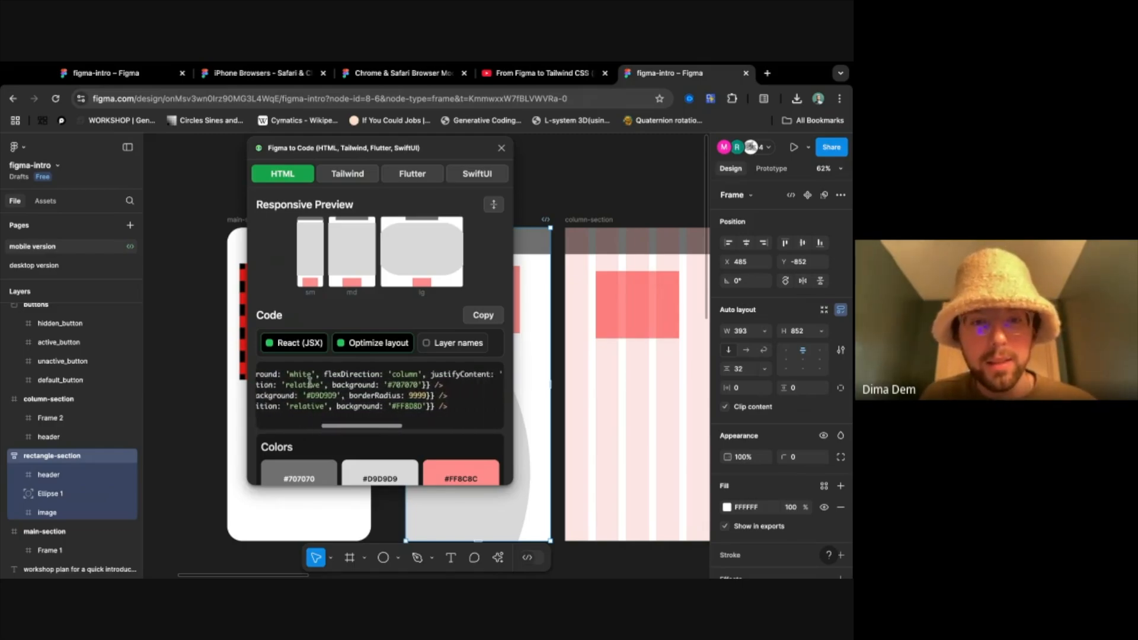
scroll(356, 385, right, 6)
scroll(414, 384, right, 3)
drag(397, 376, 490, 375)
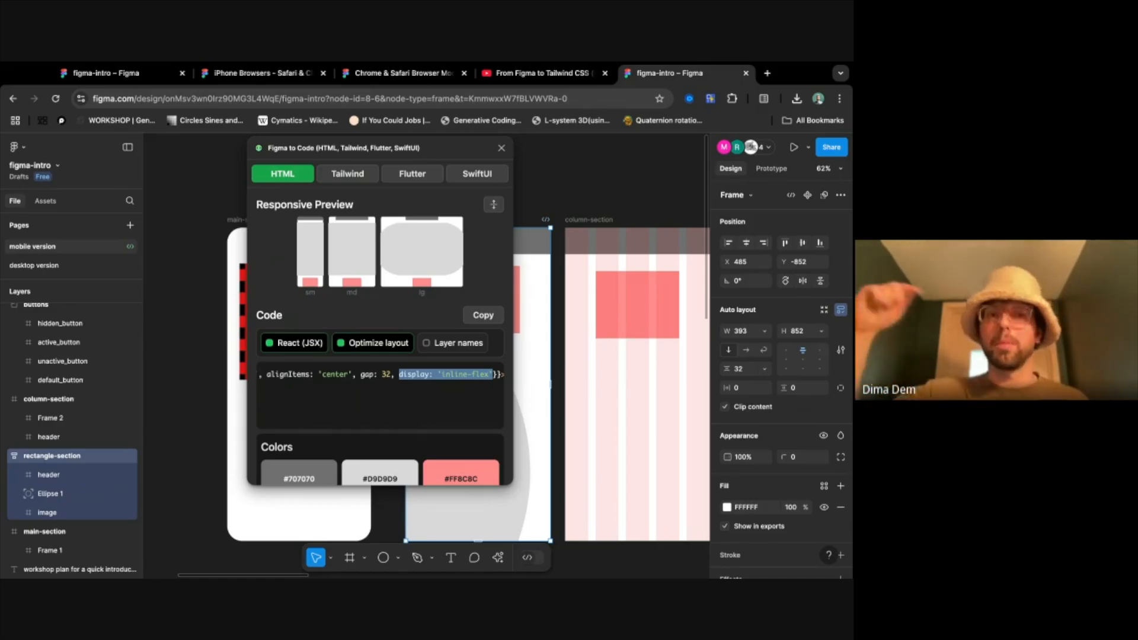
- Highlight the justifyContent and alignItems properties in the HTML code, and the flexDirection property, to compare them with the auto layout settings
scroll(353, 373, left, 5)
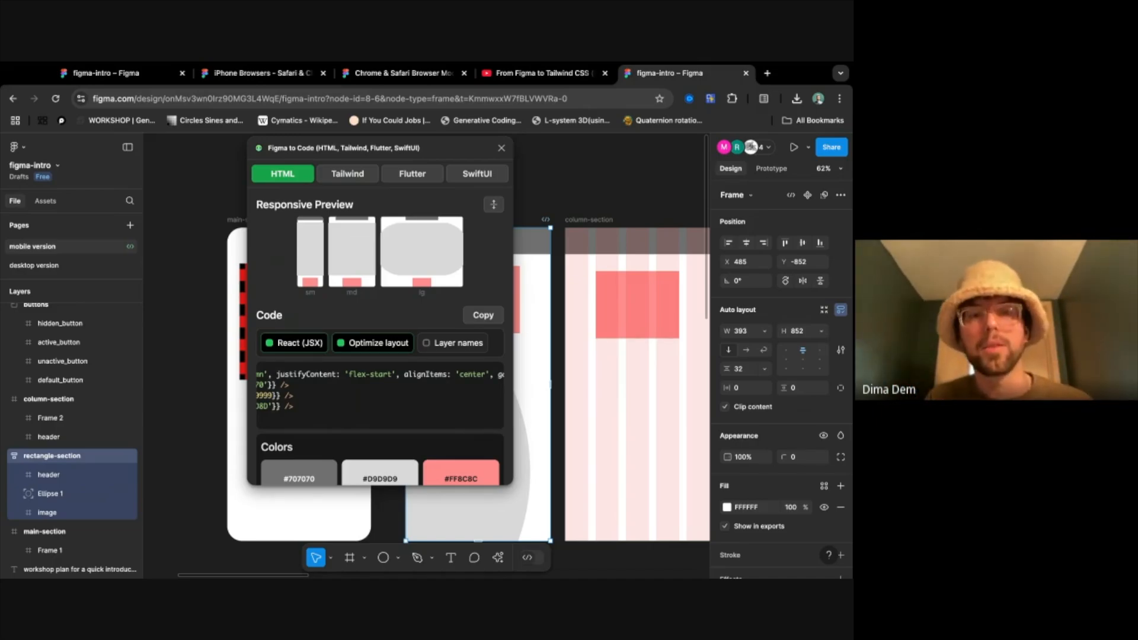
drag(275, 373, 481, 375)
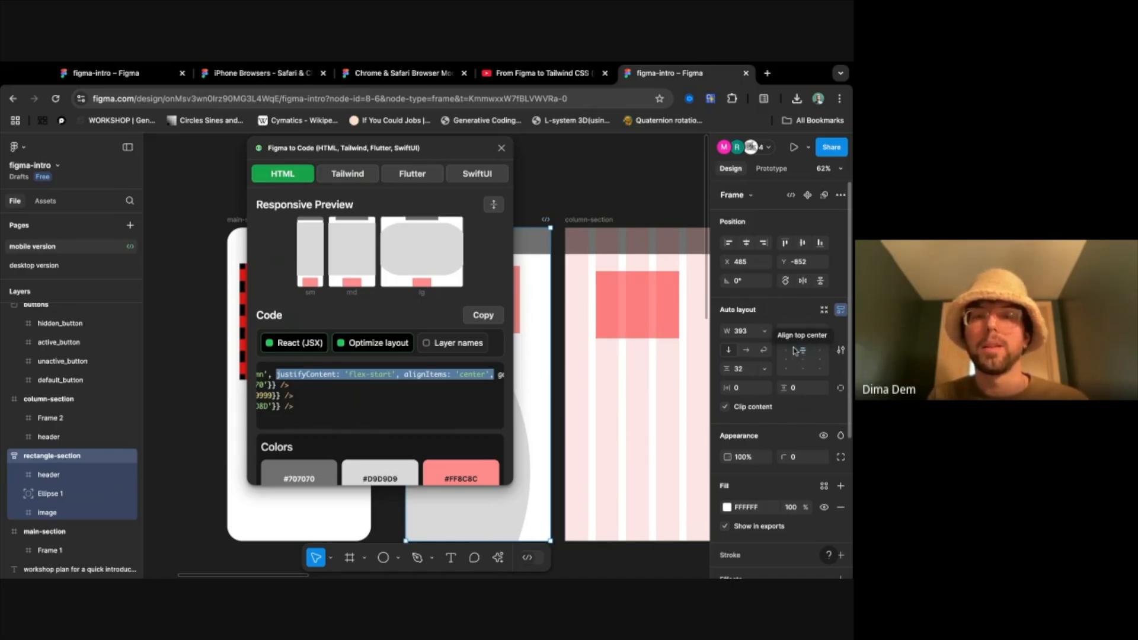
scroll(367, 383, left, 5)
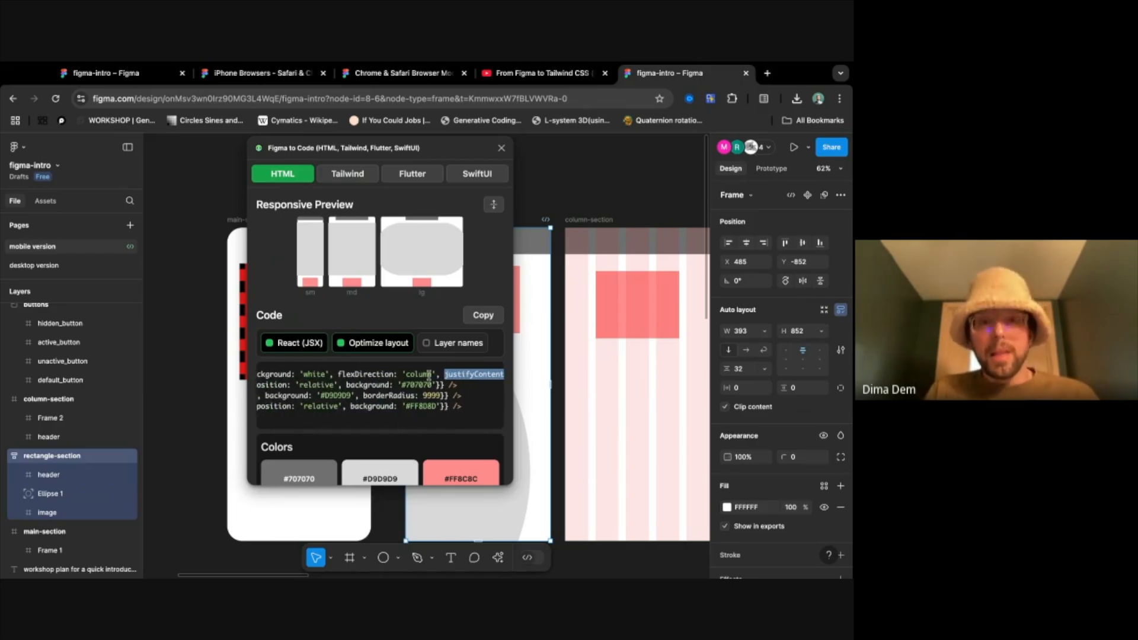
drag(338, 374, 437, 374)
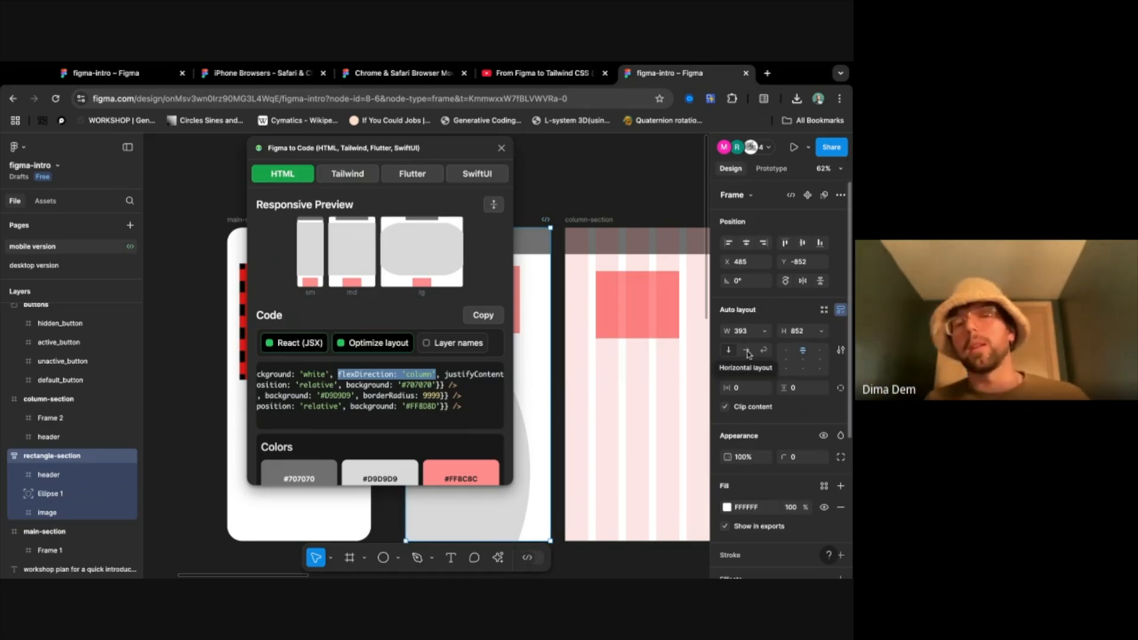
- Include layer names in the generated HTML code and highlight the Header class name
scroll(336, 391, left, 5)
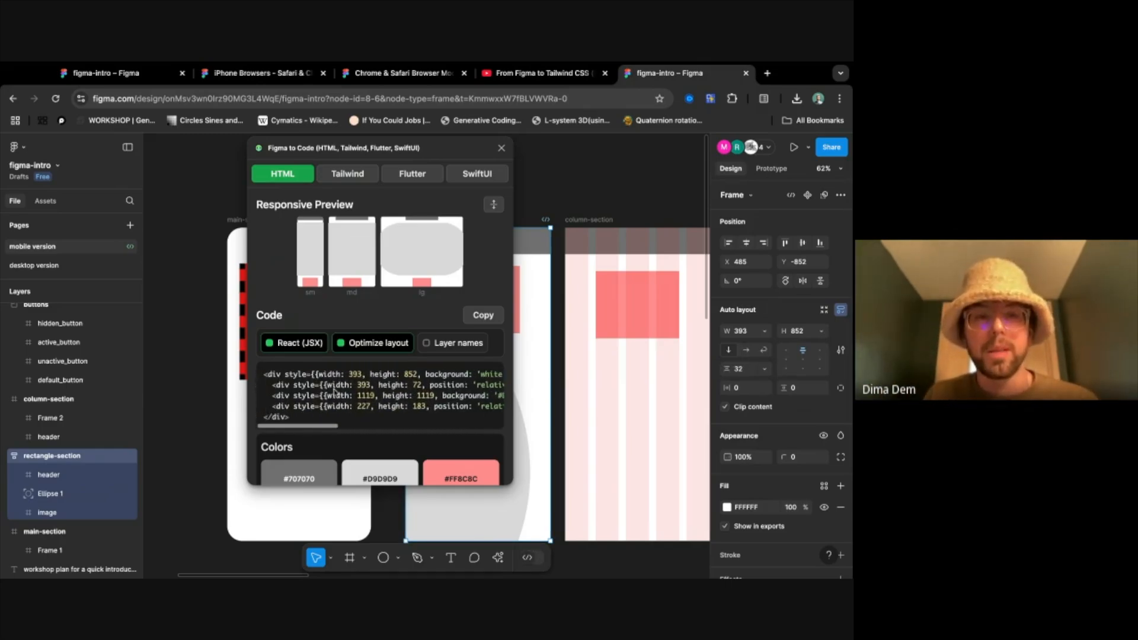
scroll(432, 404, right, 2)
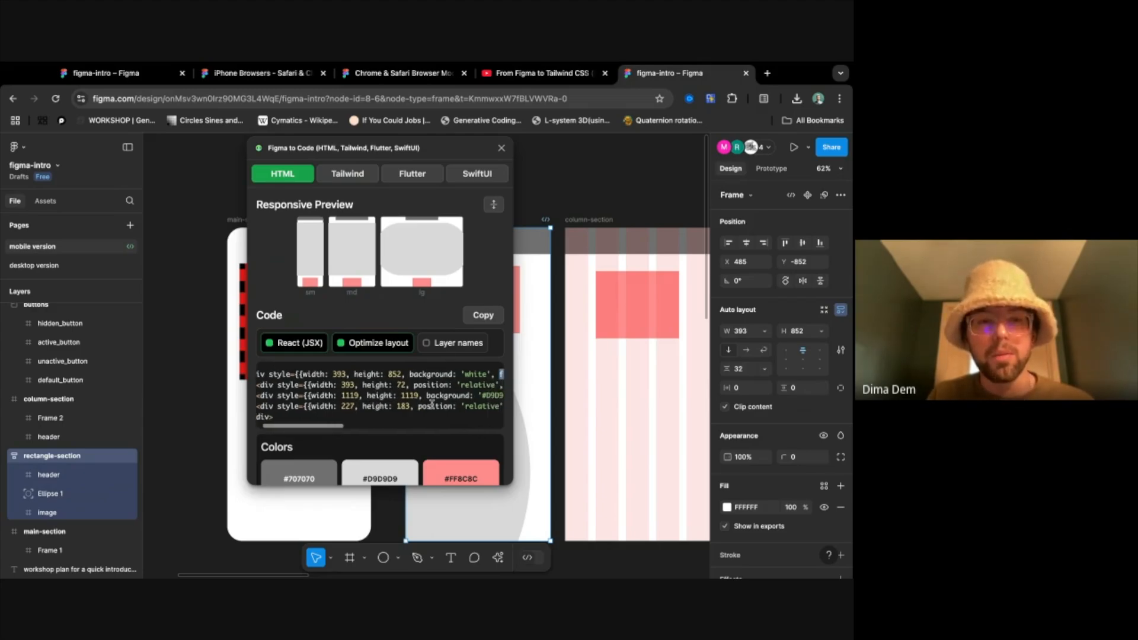
scroll(430, 400, right, 3)
scroll(425, 393, left, 3)
scroll(424, 392, left, 2)
scroll(424, 392, right, 5)
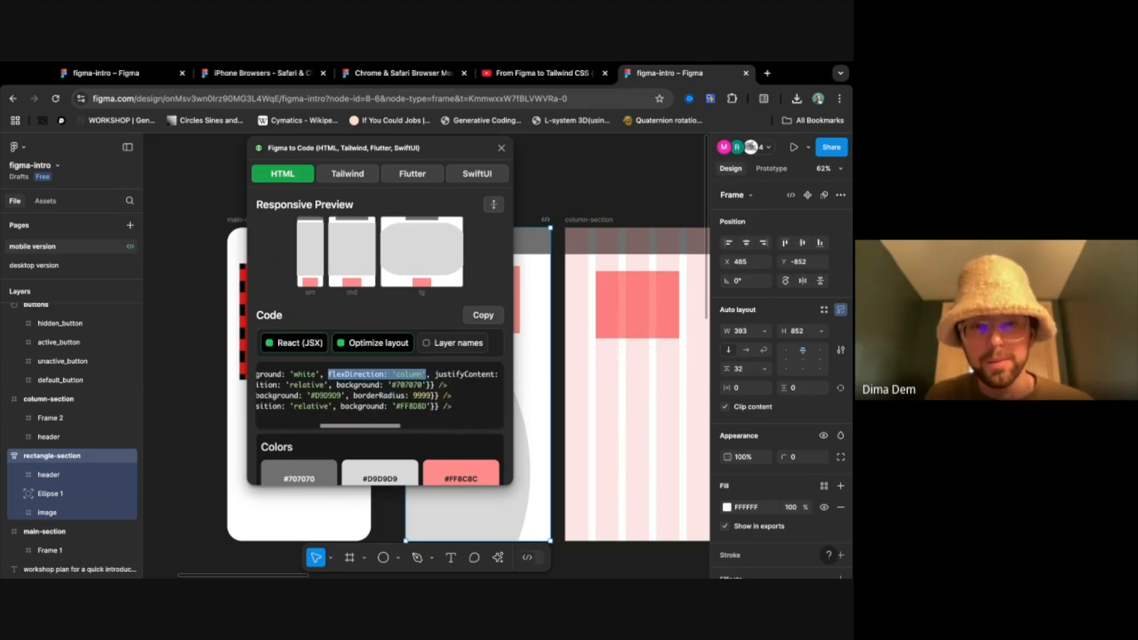
scroll(424, 392, left, 4)
click(449, 344)
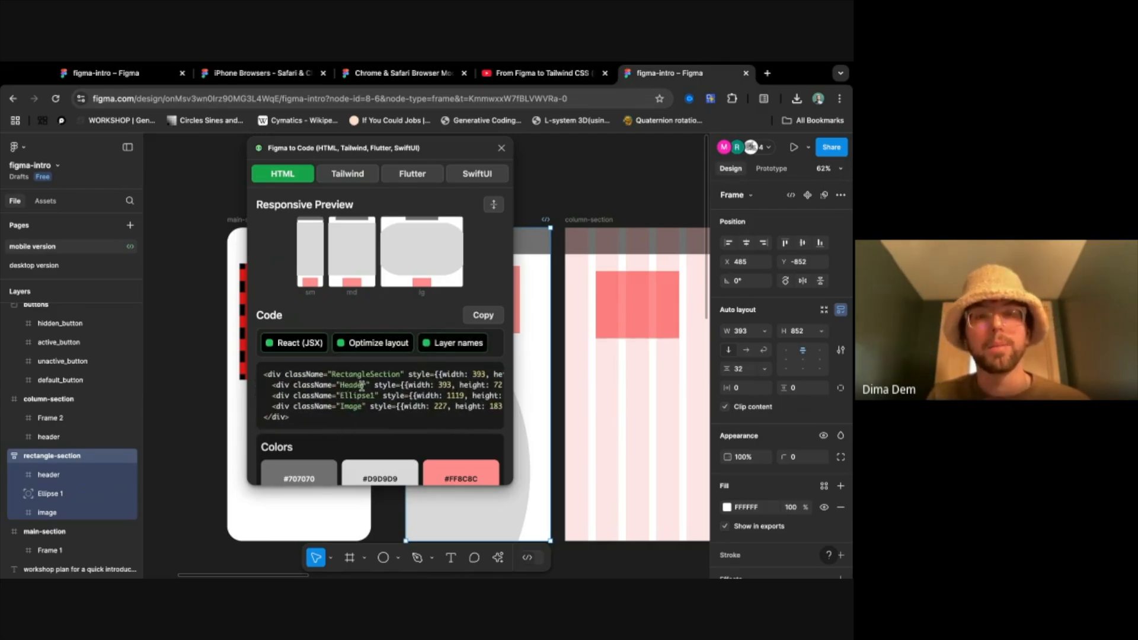
double_click(352, 384)
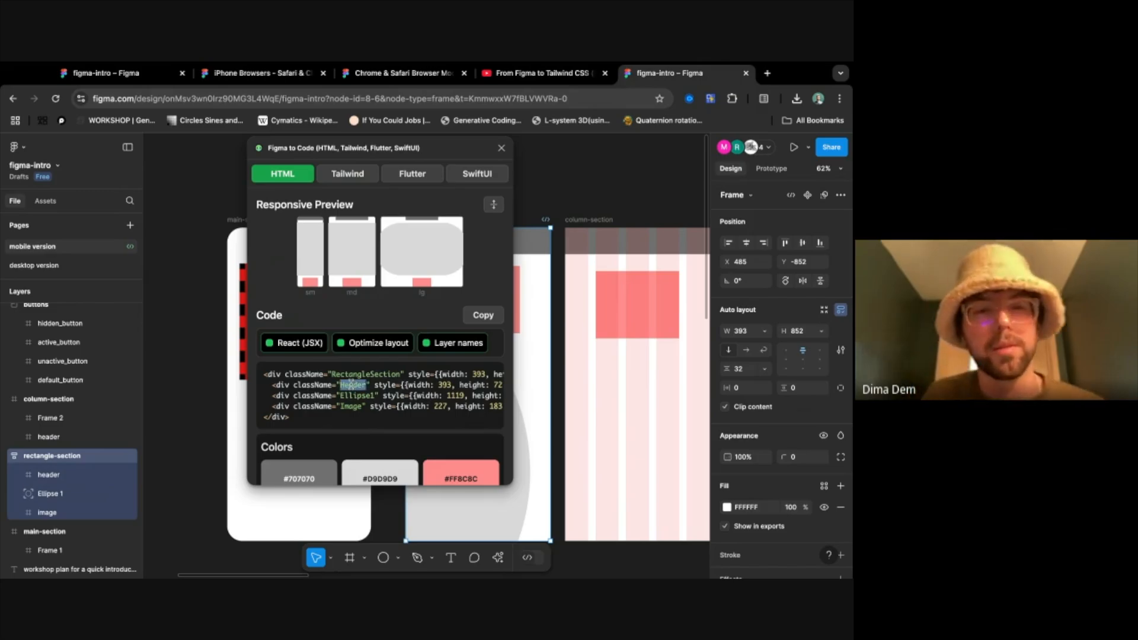
- Highlight the gap property in the HTML code to compare it with the auto layout's vertical gap between objects
scroll(396, 384, right, 5)
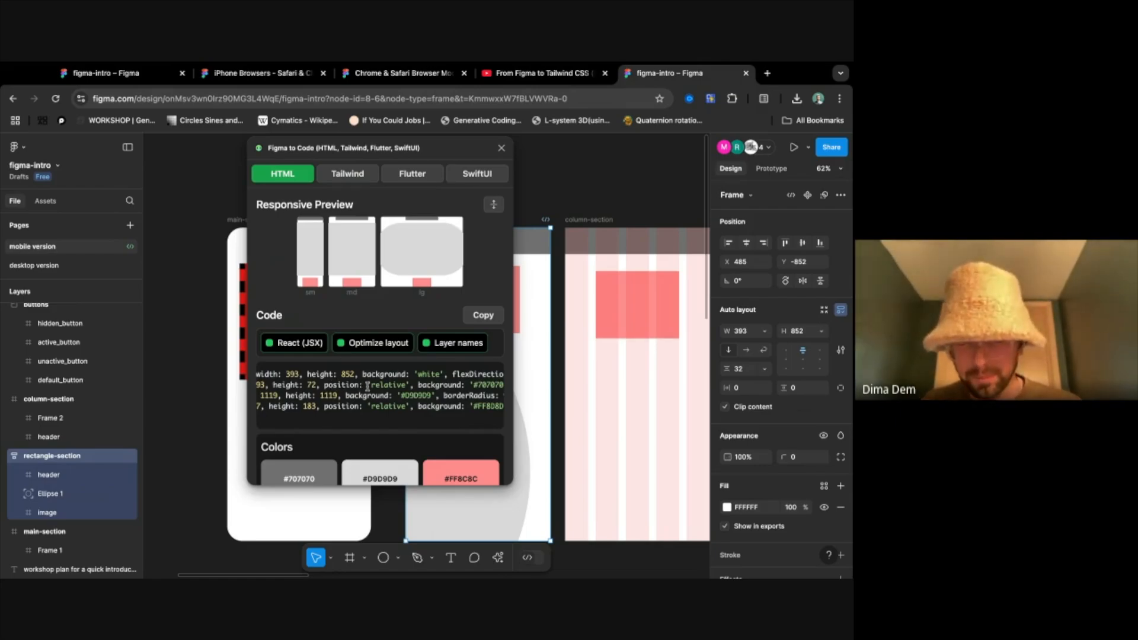
scroll(367, 385, right, 5)
scroll(376, 375, right, 8)
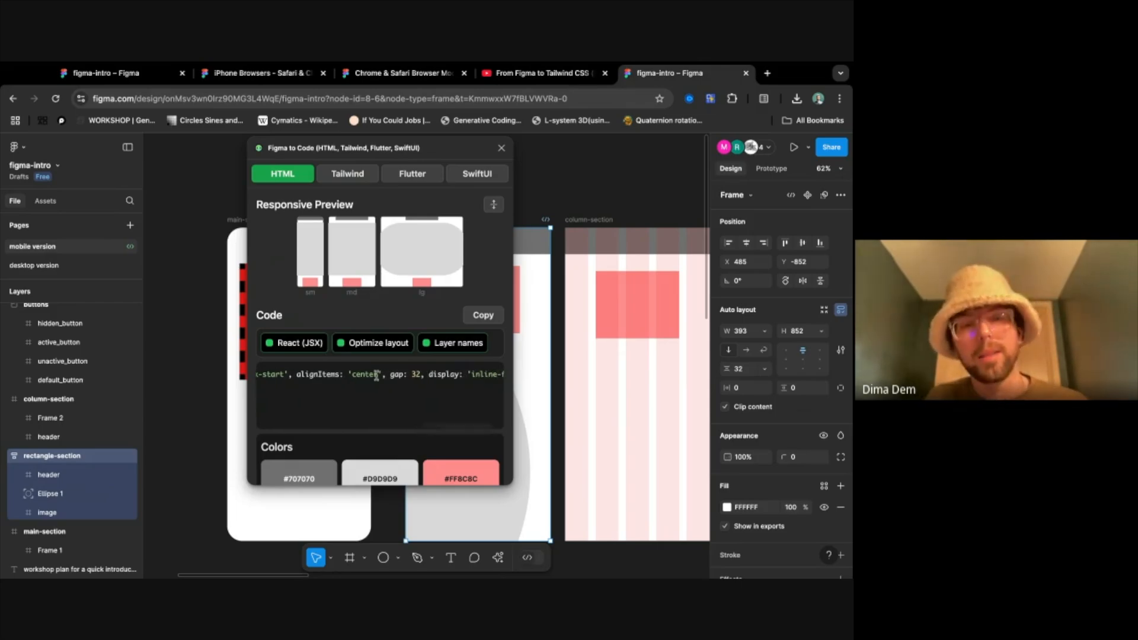
drag(389, 374, 414, 374)
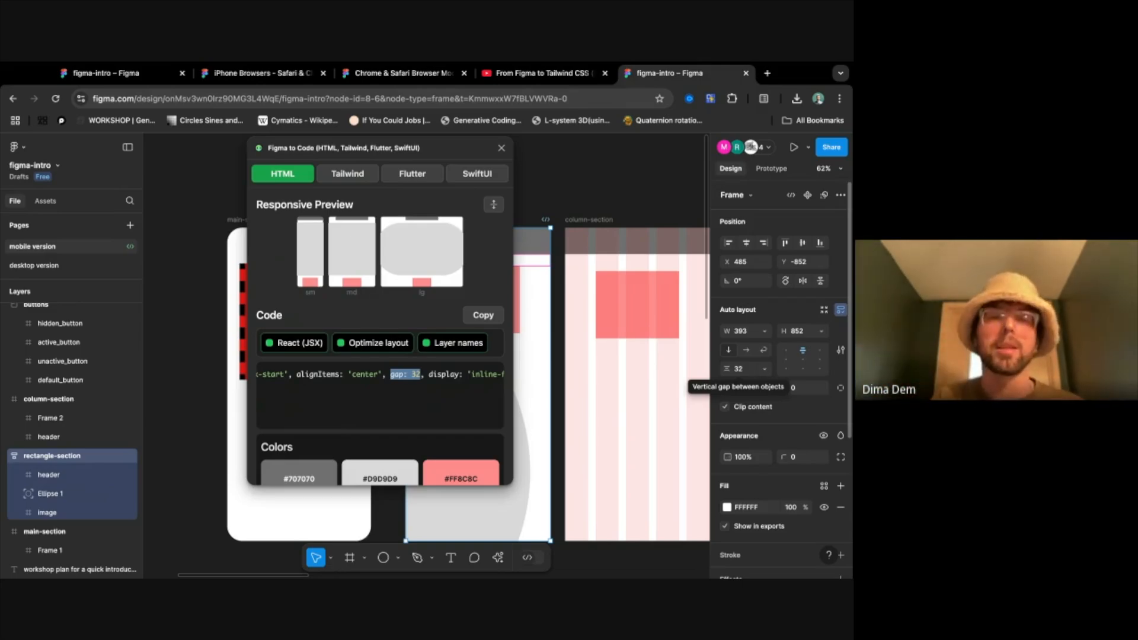
- Examine the child elements' styles in the HTML code and highlight the Ellipse1 and Image class names
scroll(344, 388, left, 5)
scroll(414, 388, right, 10)
scroll(414, 388, left, 3)
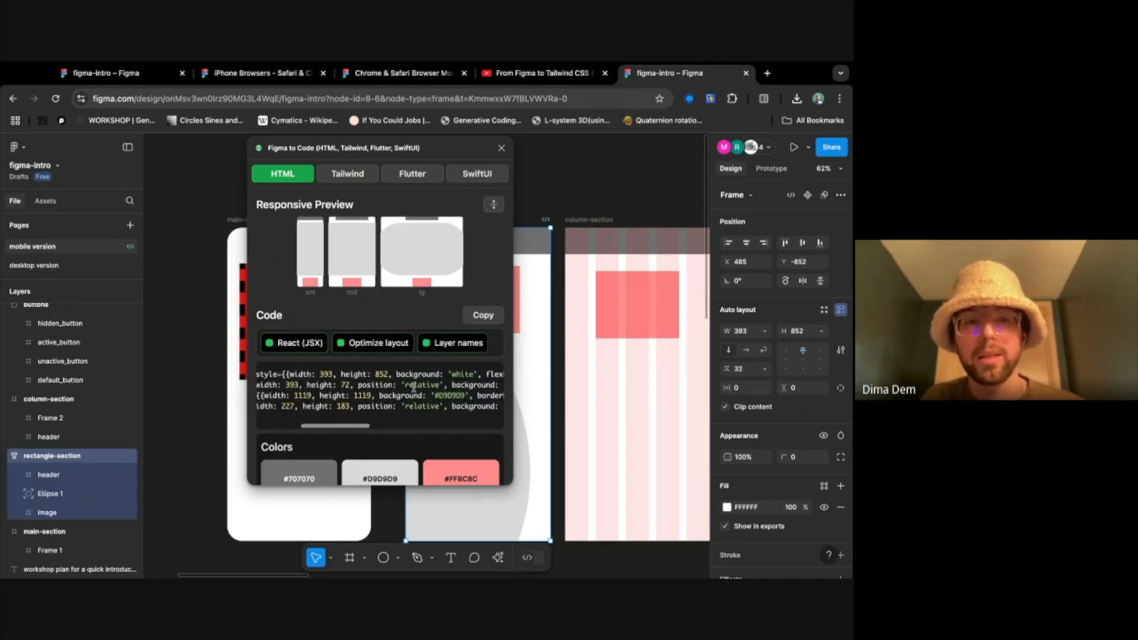
scroll(379, 391, left, 3)
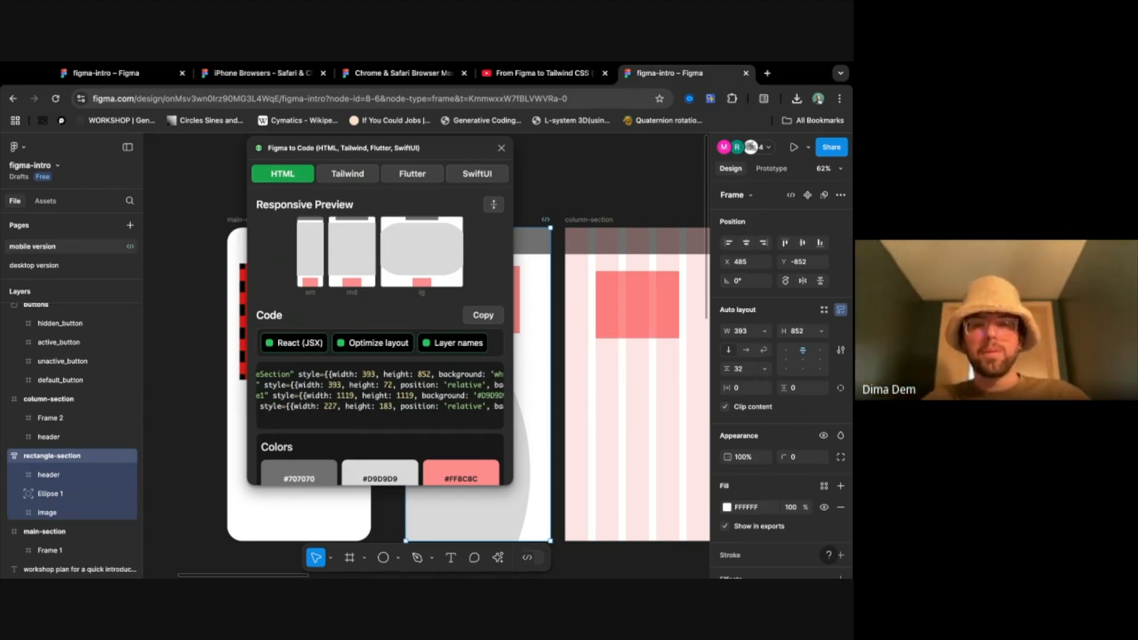
scroll(379, 391, right, 3)
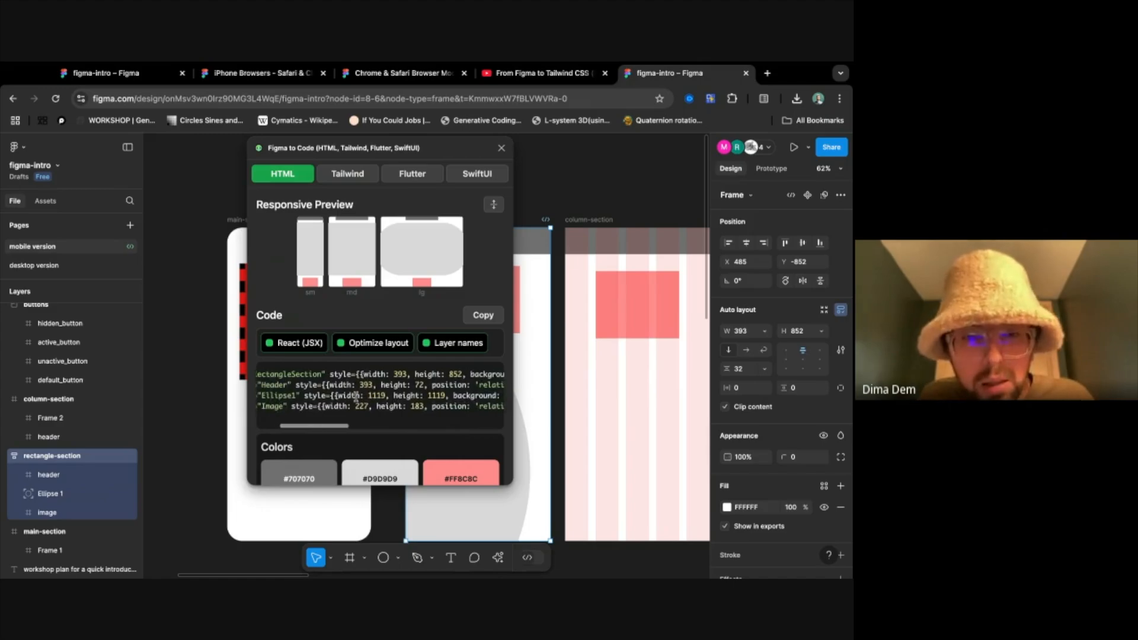
scroll(356, 396, left, 2)
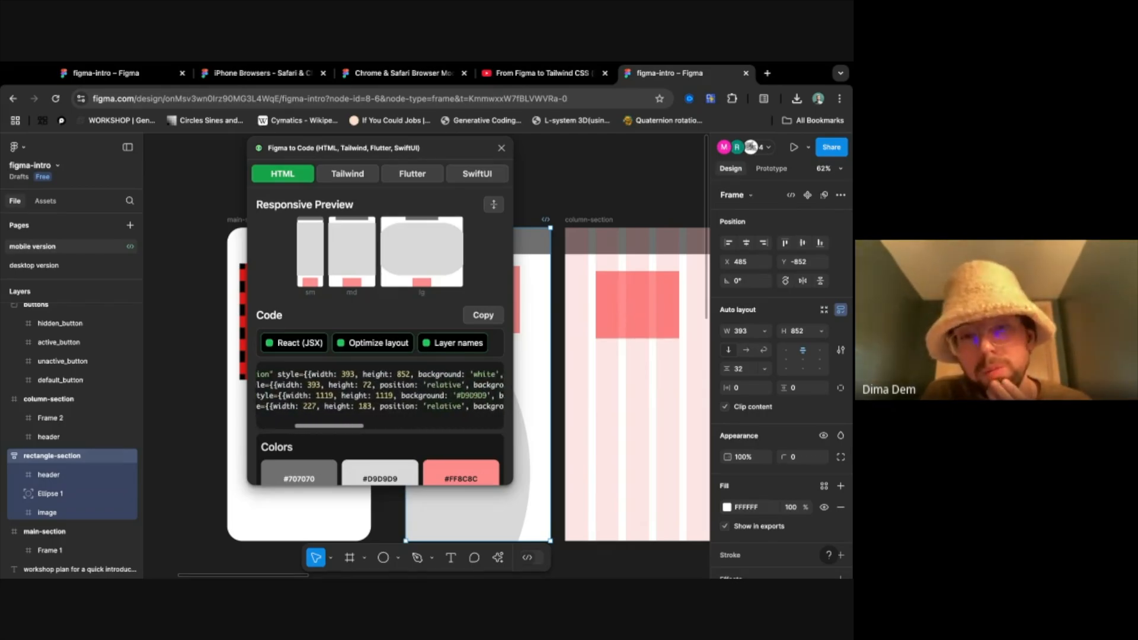
scroll(380, 391, right, 2)
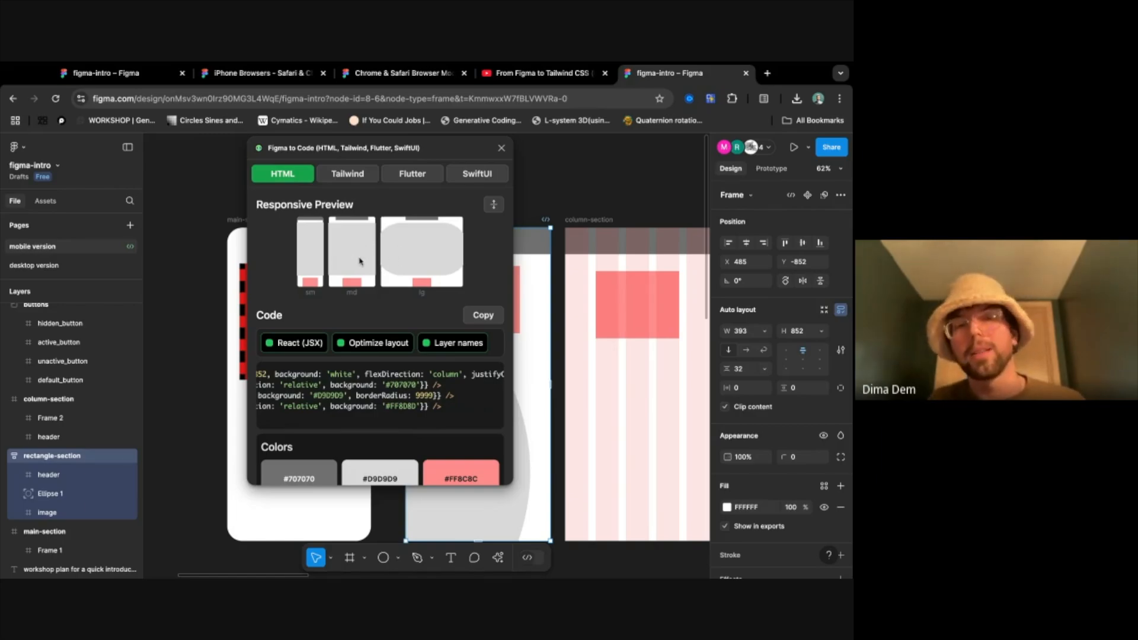
scroll(379, 414, left, 5)
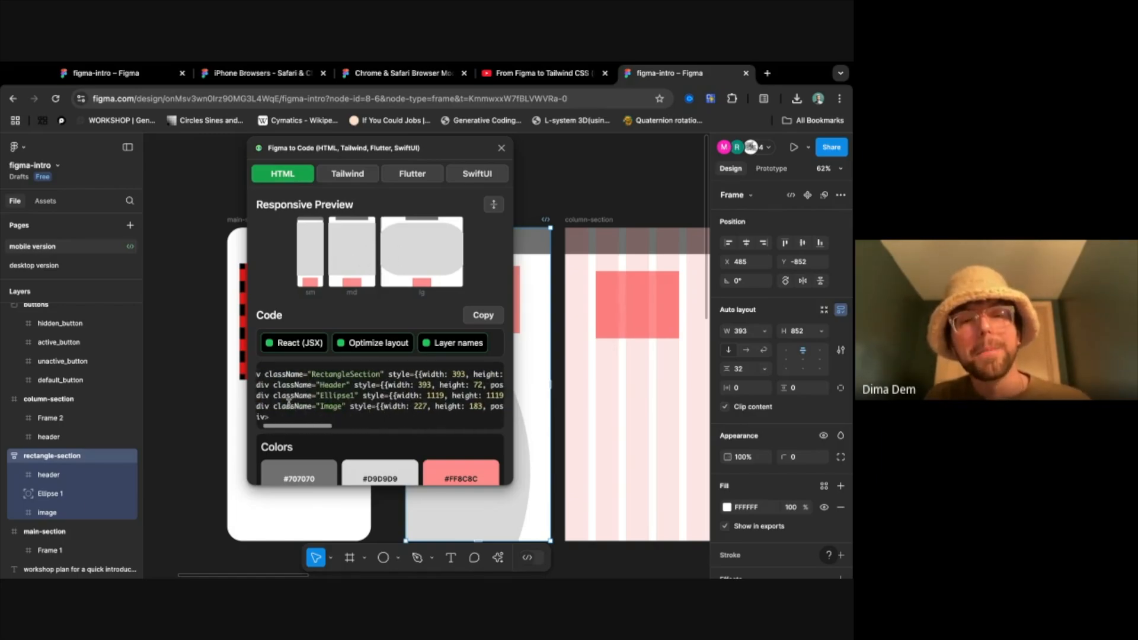
double_click(338, 395)
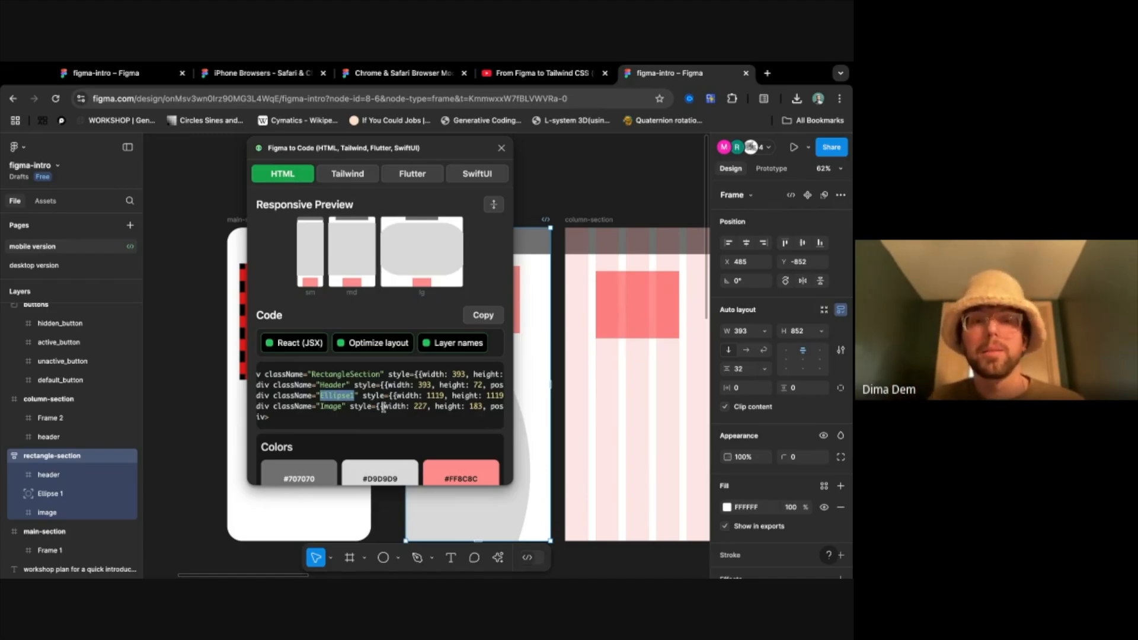
double_click(331, 407)
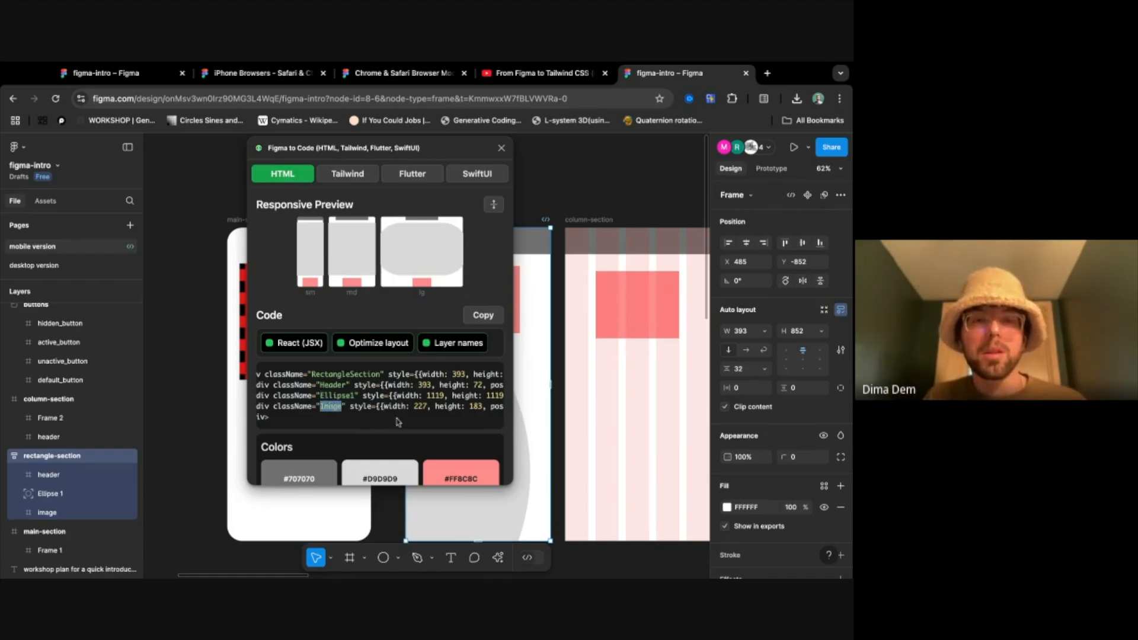
- Examine the position, background and borderRadius styles of the Header, Ellipse1 and Image elements in the generated HTML code
scroll(391, 414, right, 10)
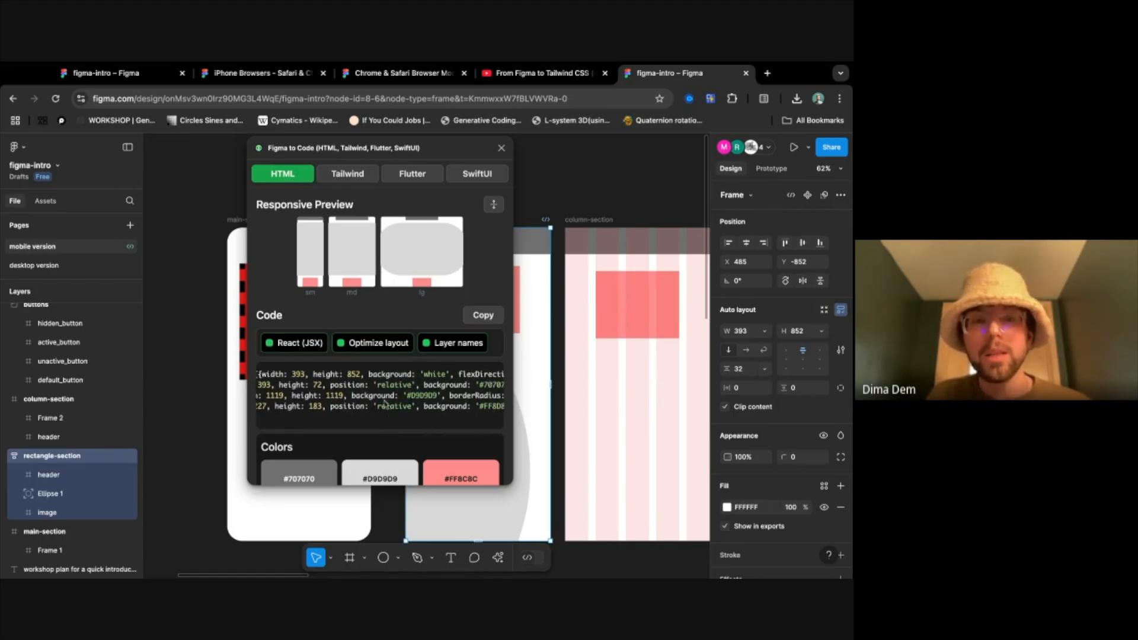
scroll(348, 407, right, 5)
scroll(358, 405, left, 10)
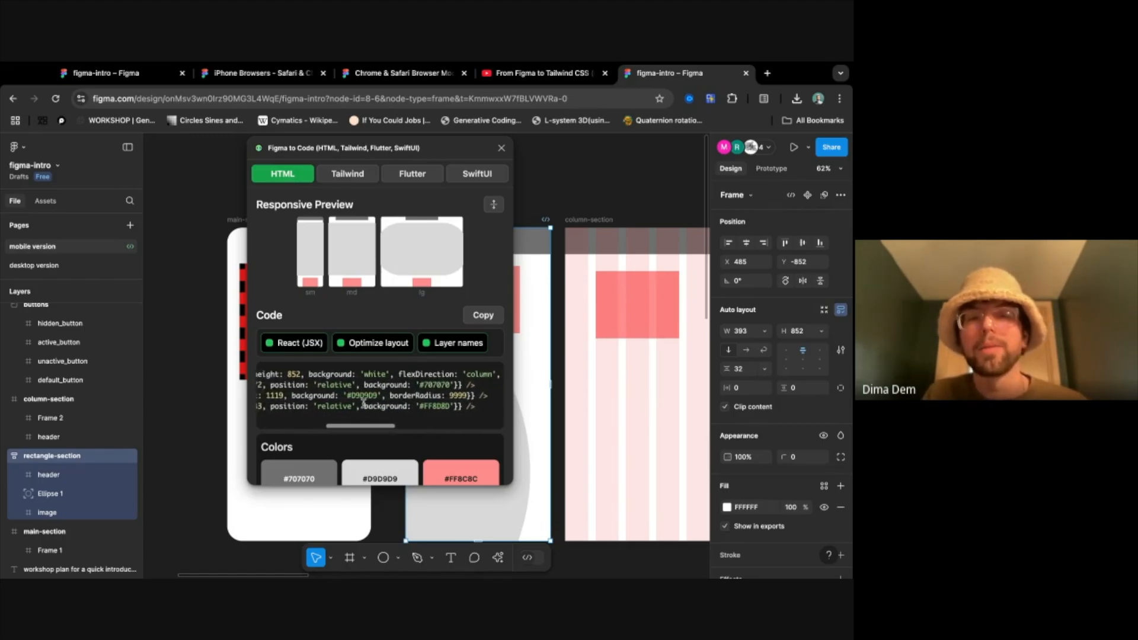
scroll(363, 403, left, 5)
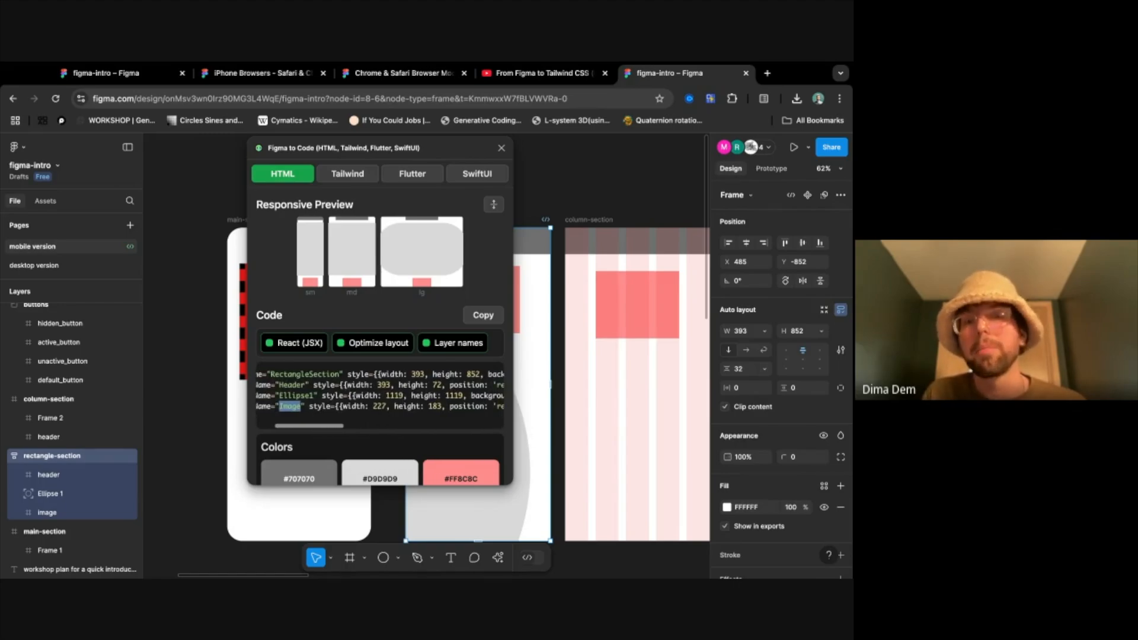
scroll(323, 399, right, 10)
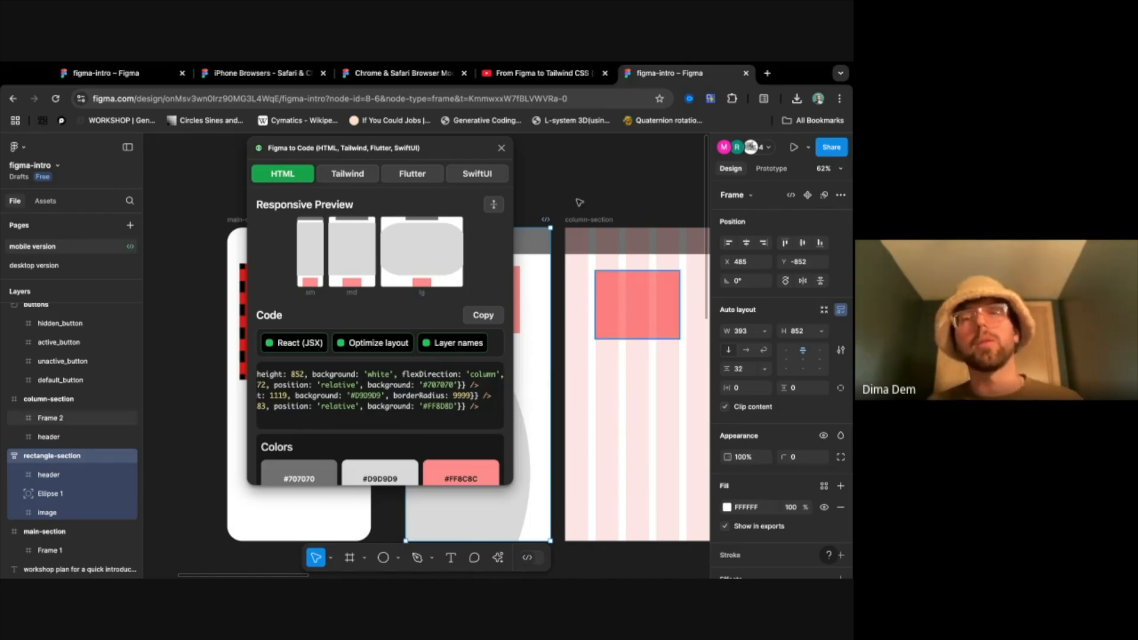
- Close the Figma to Code plugin and deselect the rectangle-section frame
click(500, 148)
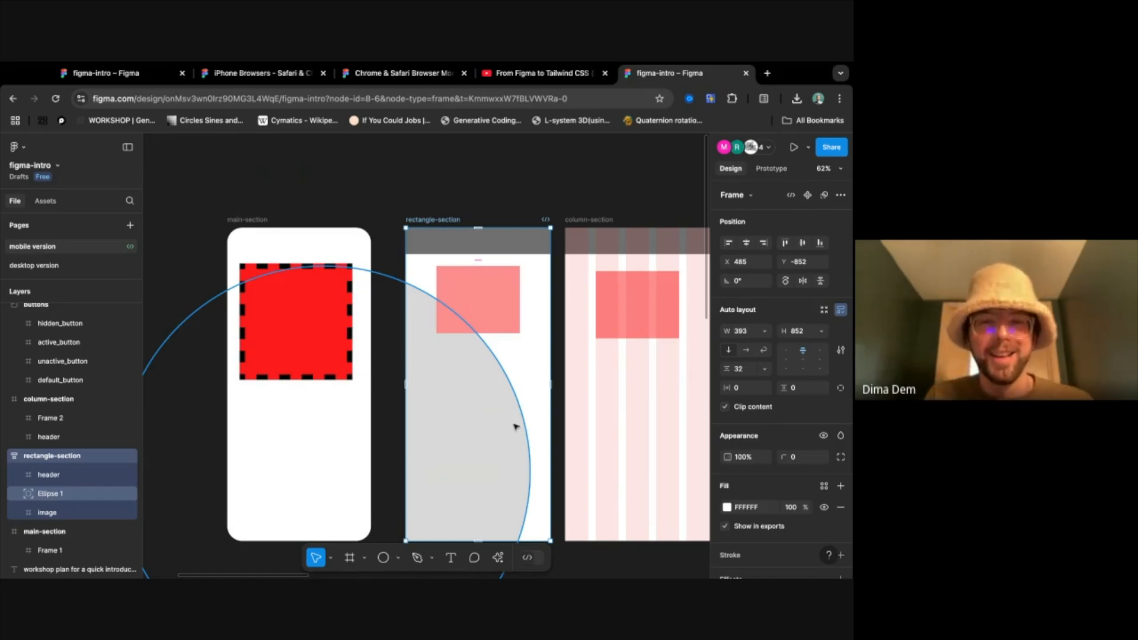
scroll(515, 427, right, 5)
scroll(515, 427, down, 1)
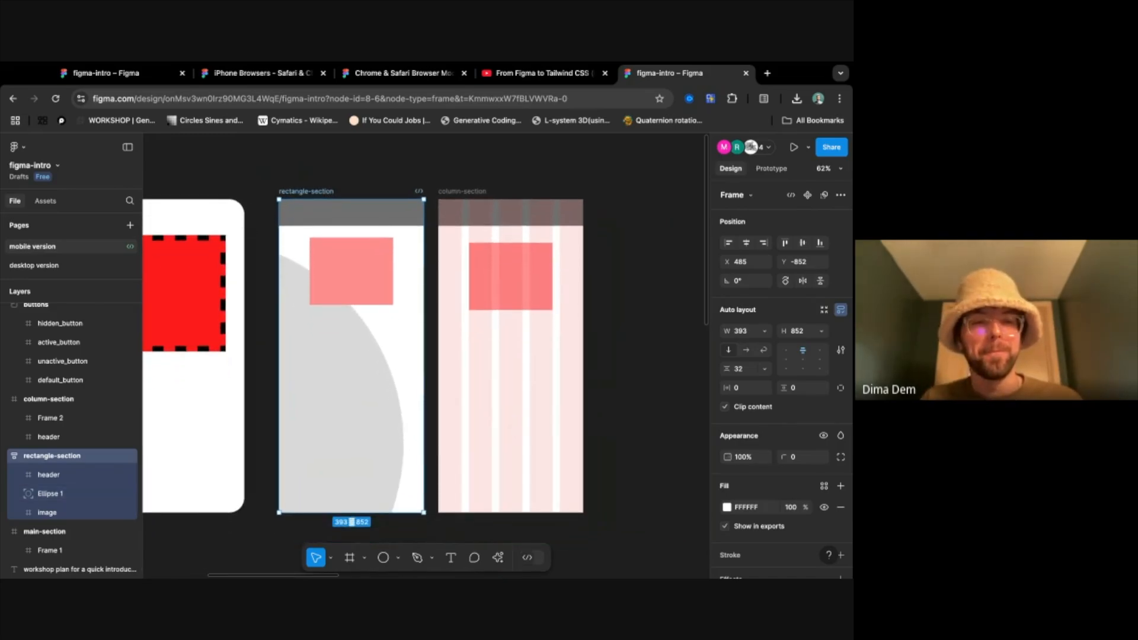
click(619, 433)
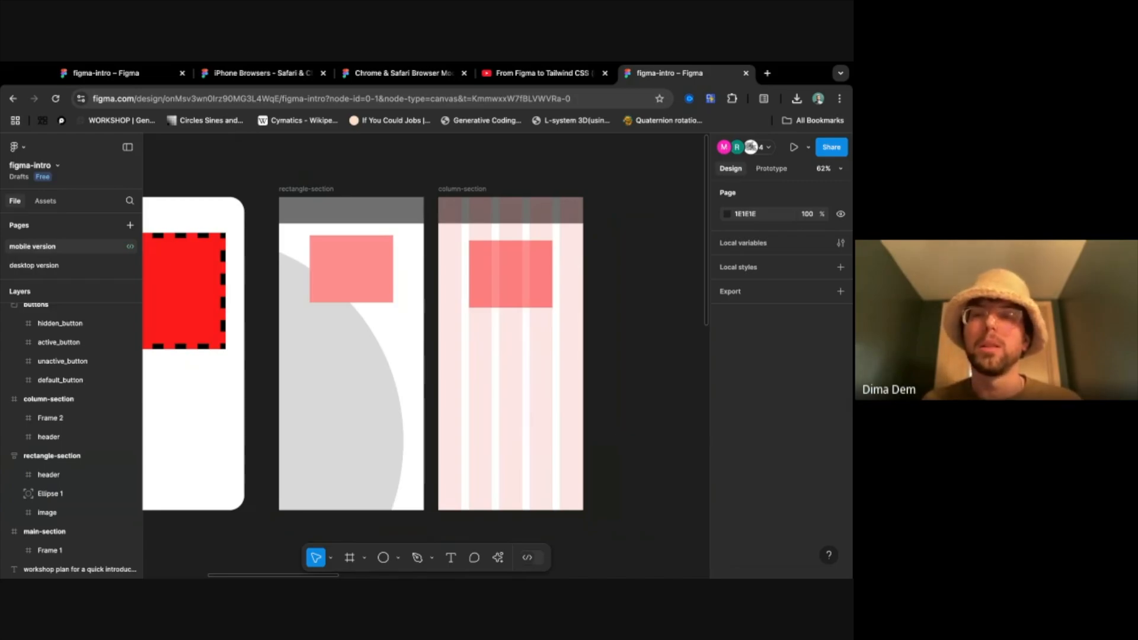
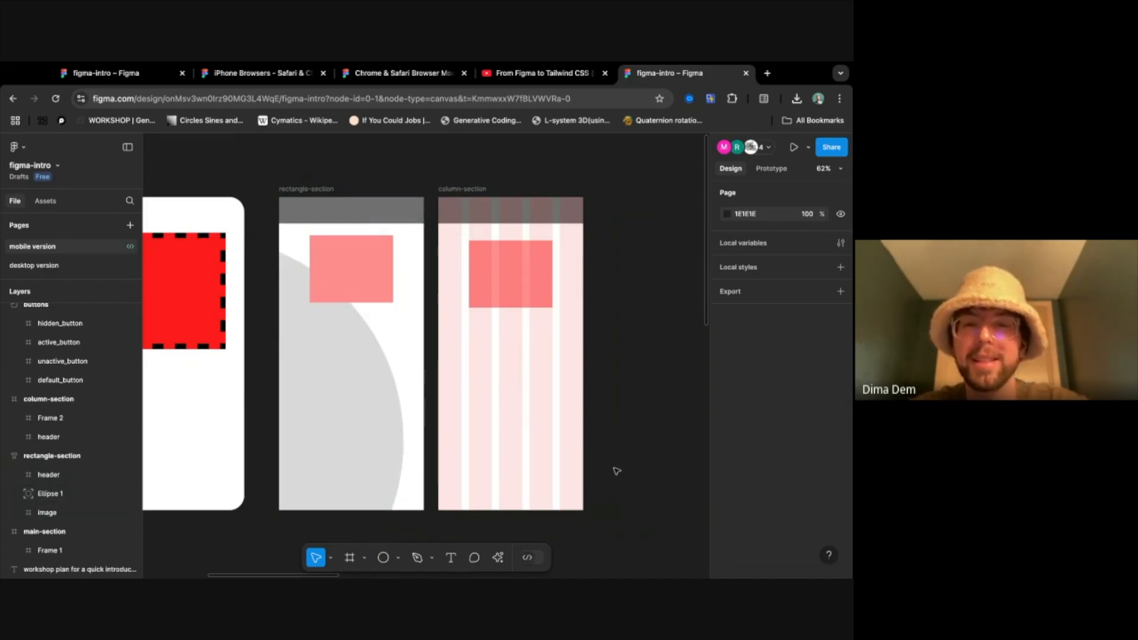
- Examine the iPhone Browsers - Safari & Chrome (iOS 15) community page, including its preview of the browser frames and mockups
scroll(616, 471, down, 2)
scroll(616, 471, right, 3)
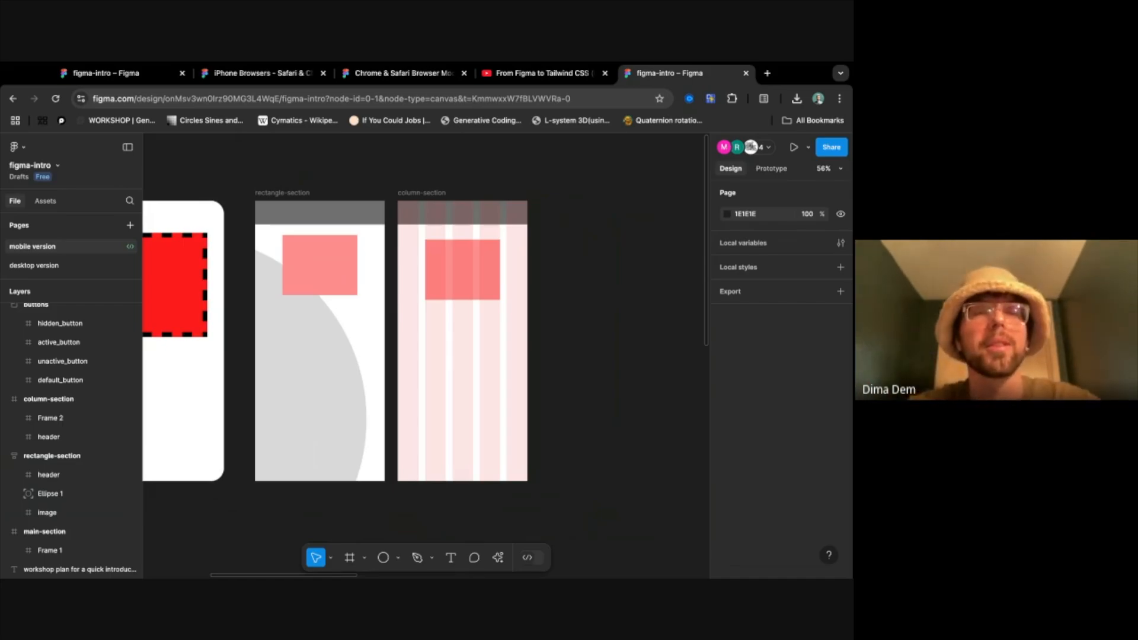
click(293, 75)
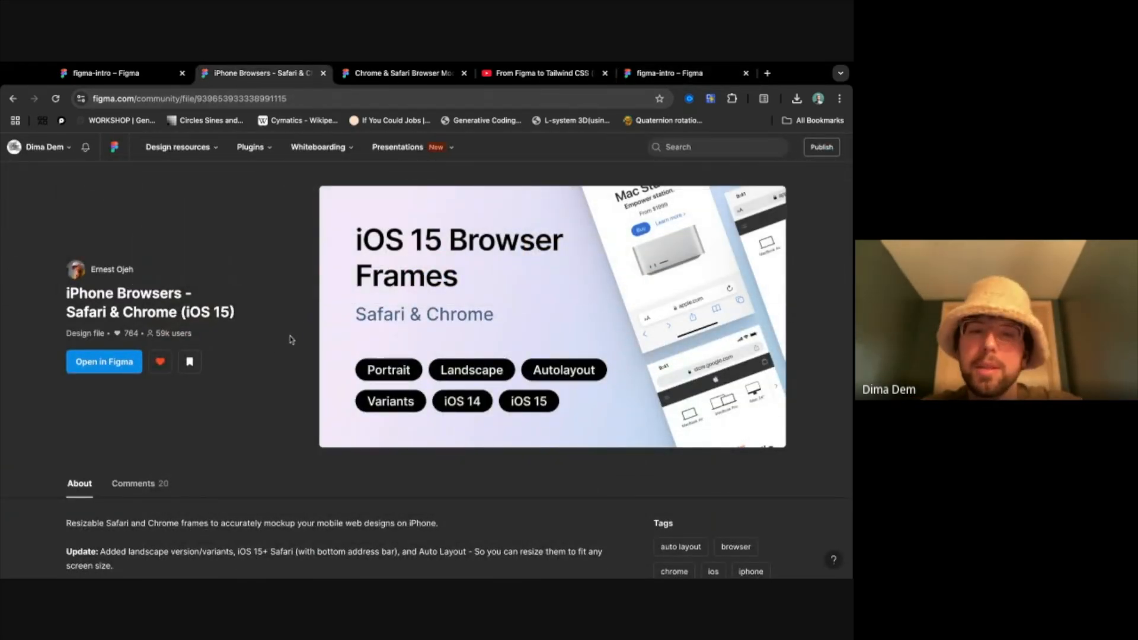
scroll(283, 435, down, 5)
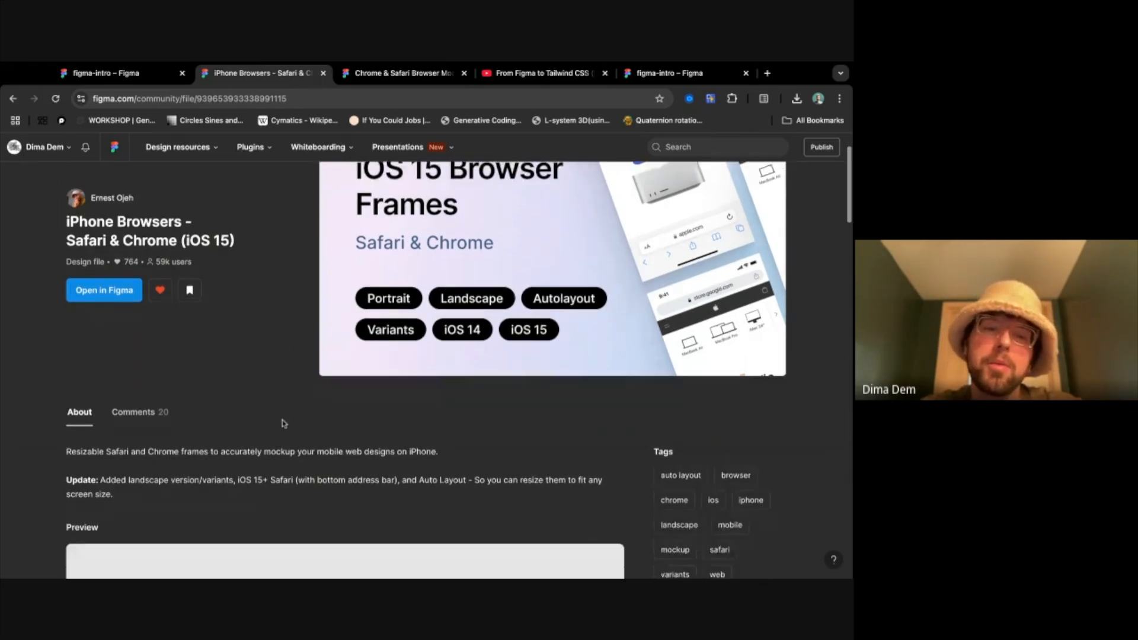
scroll(282, 424, up, 1)
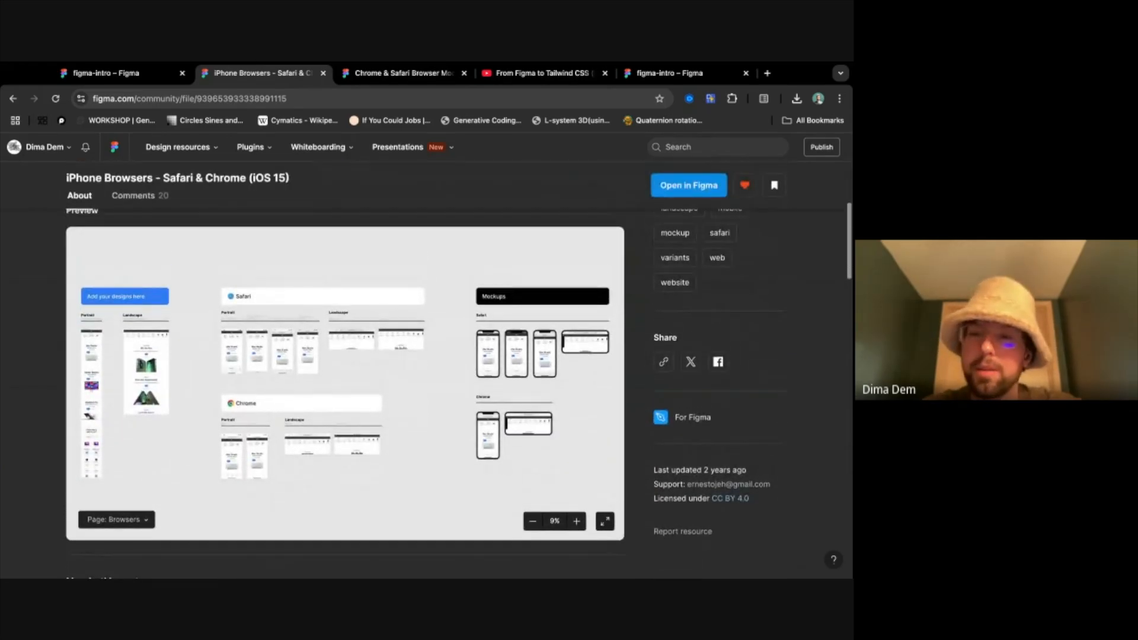
scroll(345, 391, down, 1)
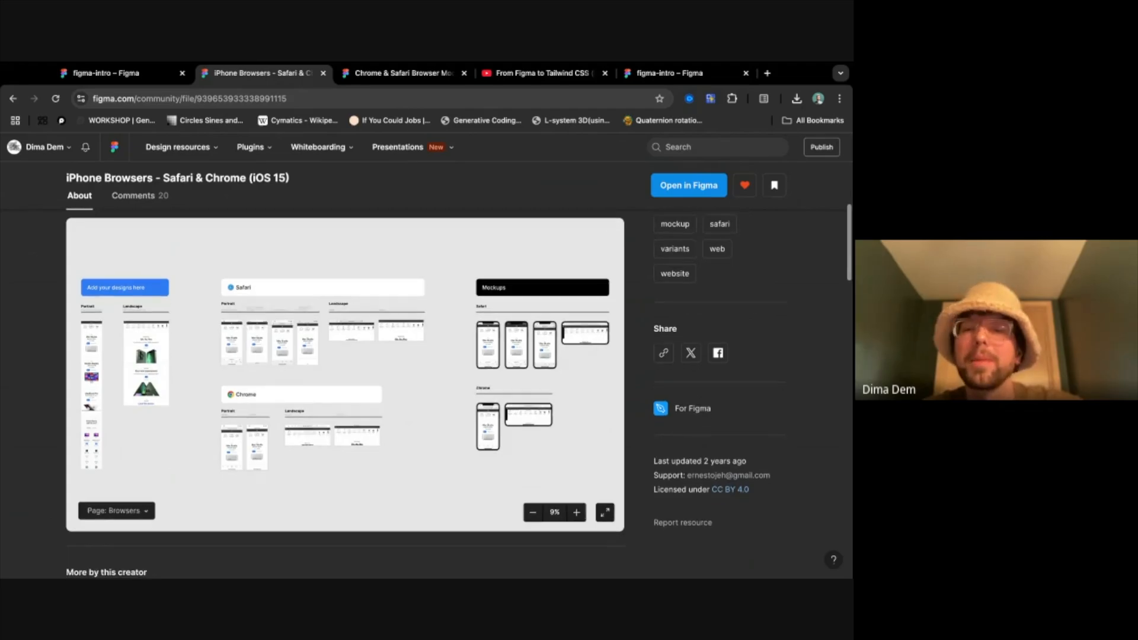
scroll(345, 391, up, 1)
scroll(345, 391, up, 5)
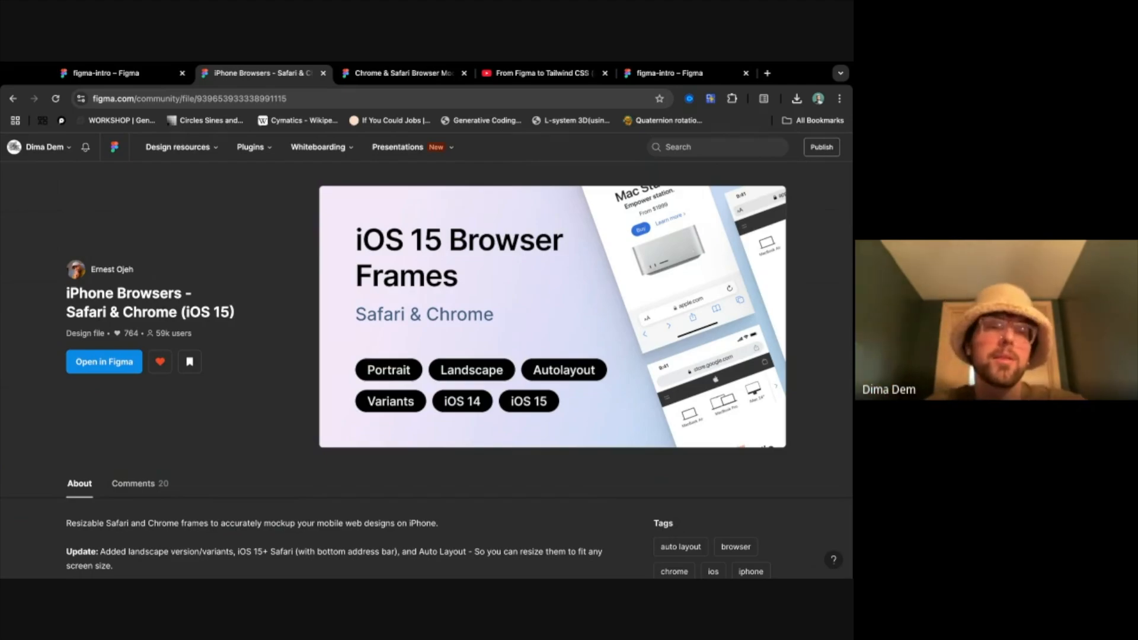
- Select the page addresses of the iPhone Browsers and the Chrome & Safari Browser Mockups community files
click(267, 95)
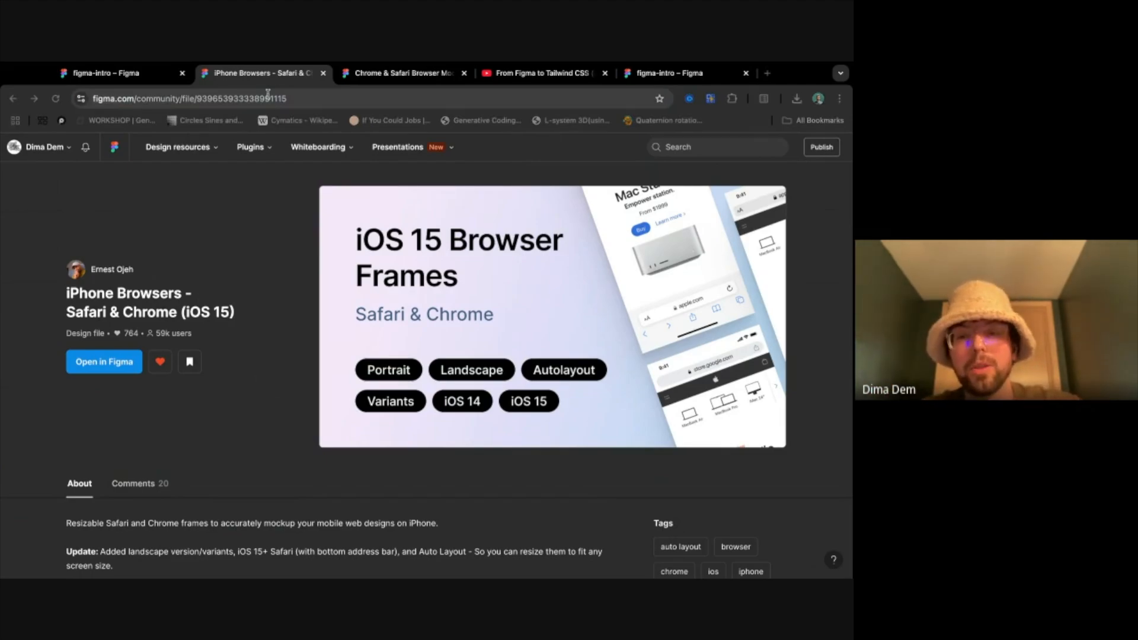
click(397, 74)
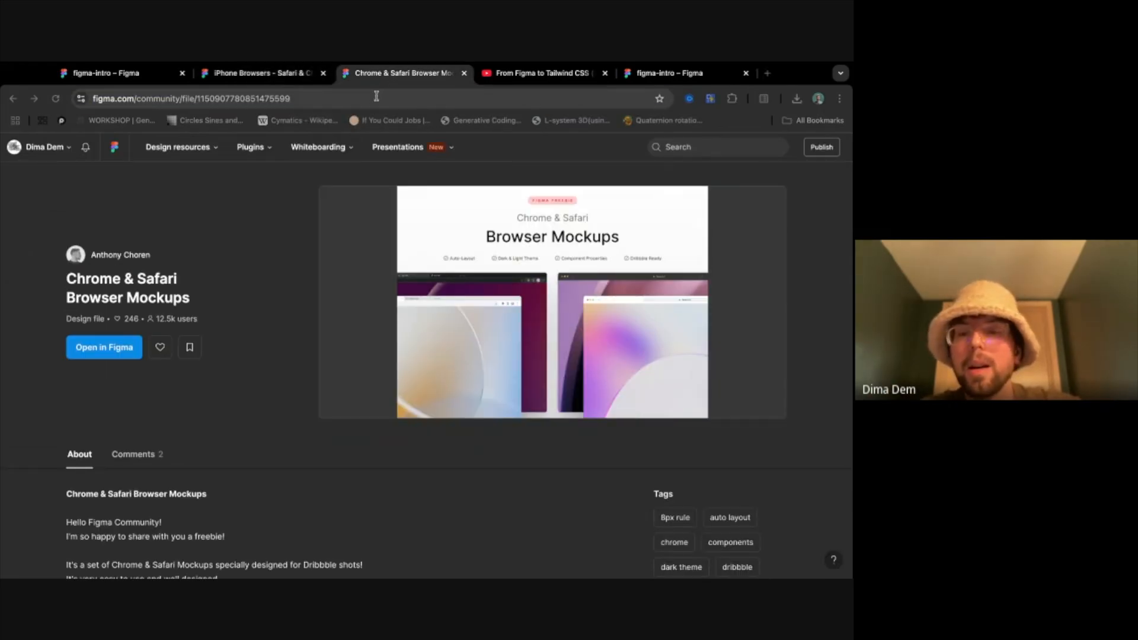
click(376, 96)
click(215, 377)
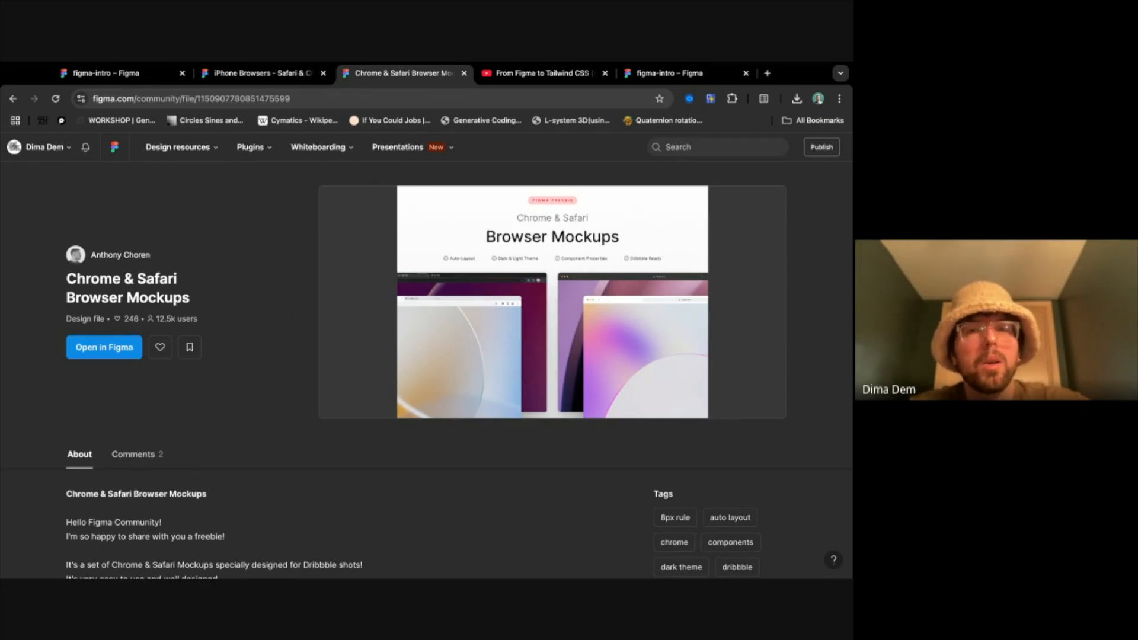
- Open the iPhone Browsers community file for editing and select all templates, browser frames and phone mockups on its Browsers page
click(268, 75)
click(113, 369)
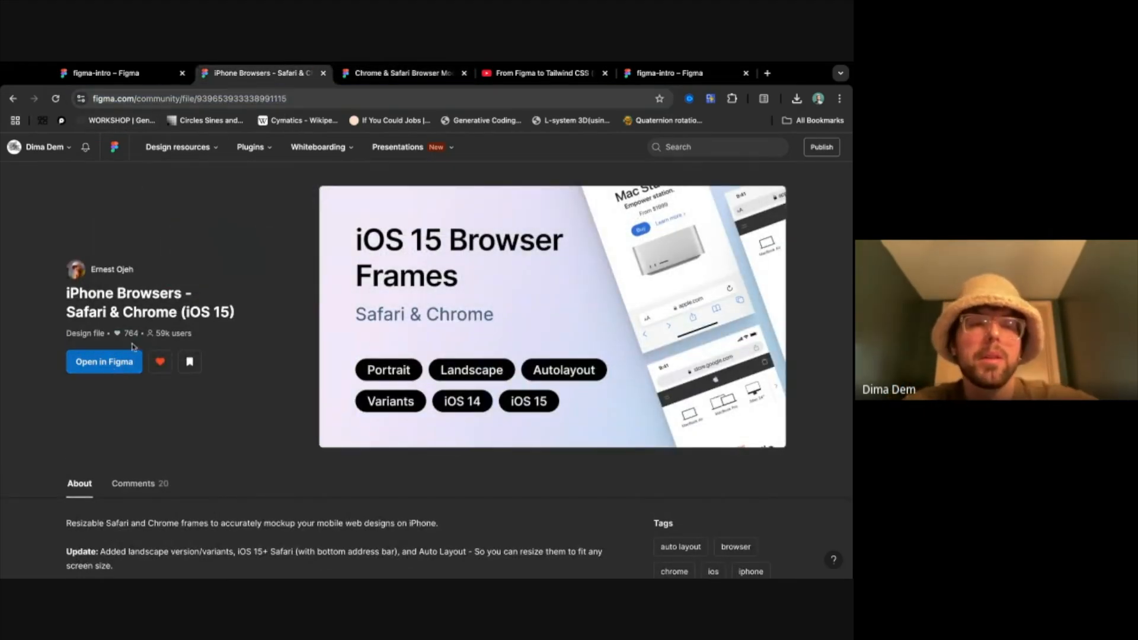
click(121, 358)
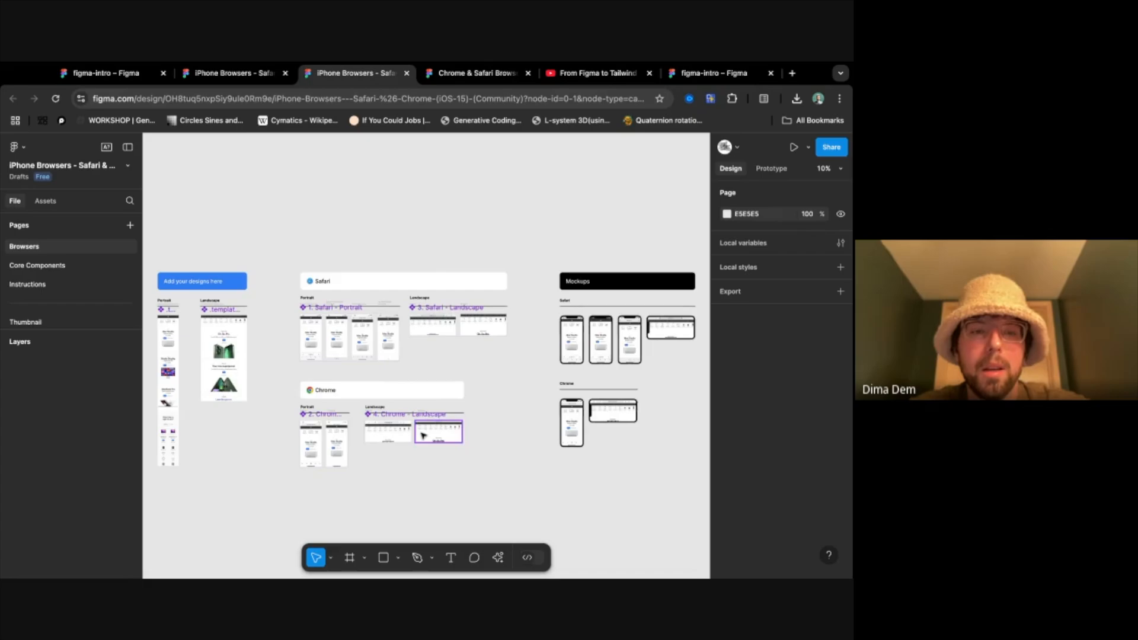
scroll(423, 436, down, 3)
drag(226, 304, 650, 509)
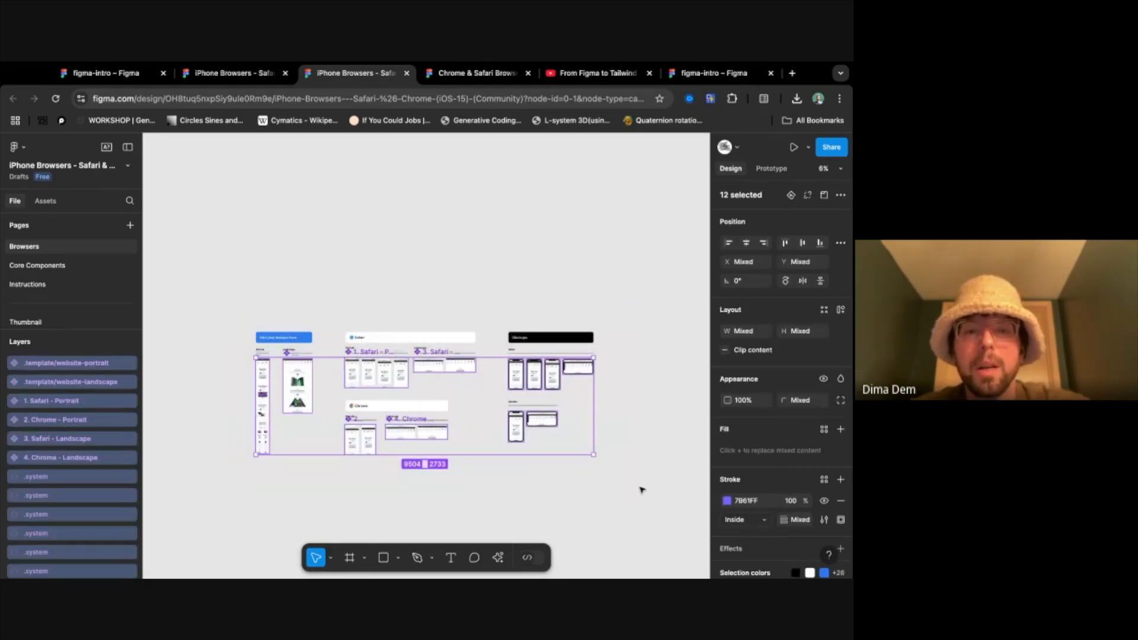
- Return to the figma-intro file and delete the buttons section from the mobile version page
click(702, 73)
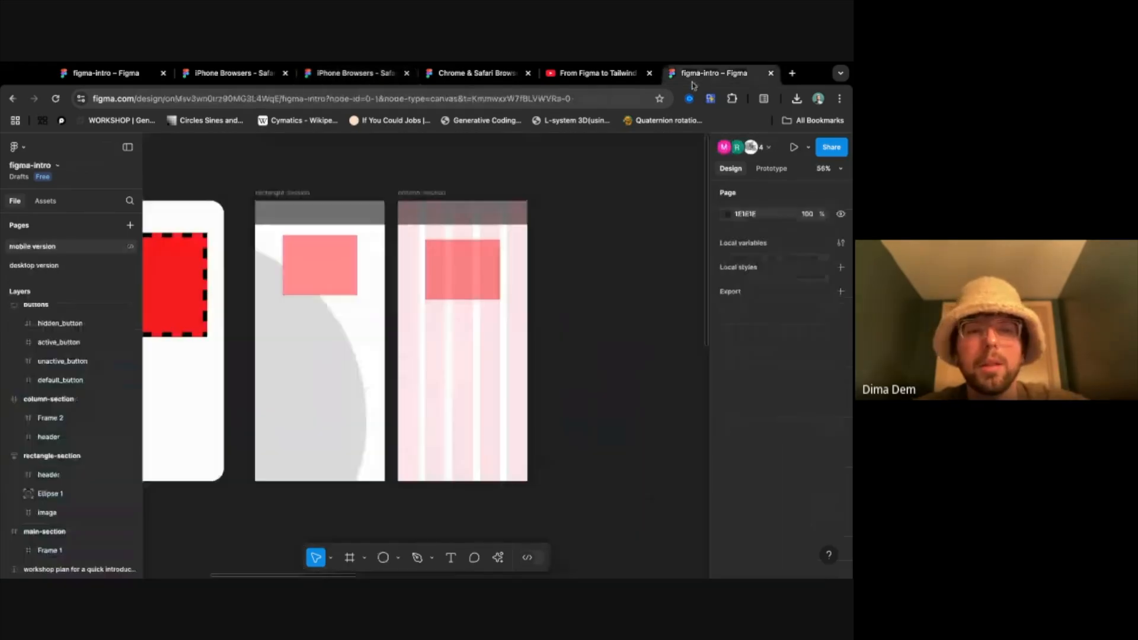
scroll(481, 418, down, 5)
scroll(481, 419, right, 2)
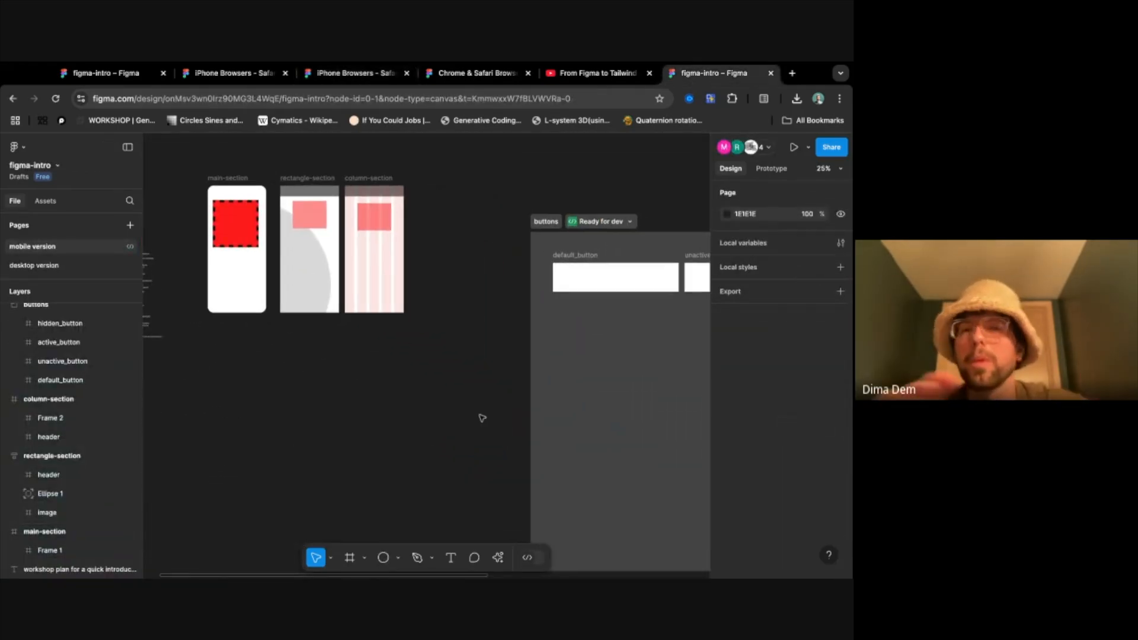
click(551, 222)
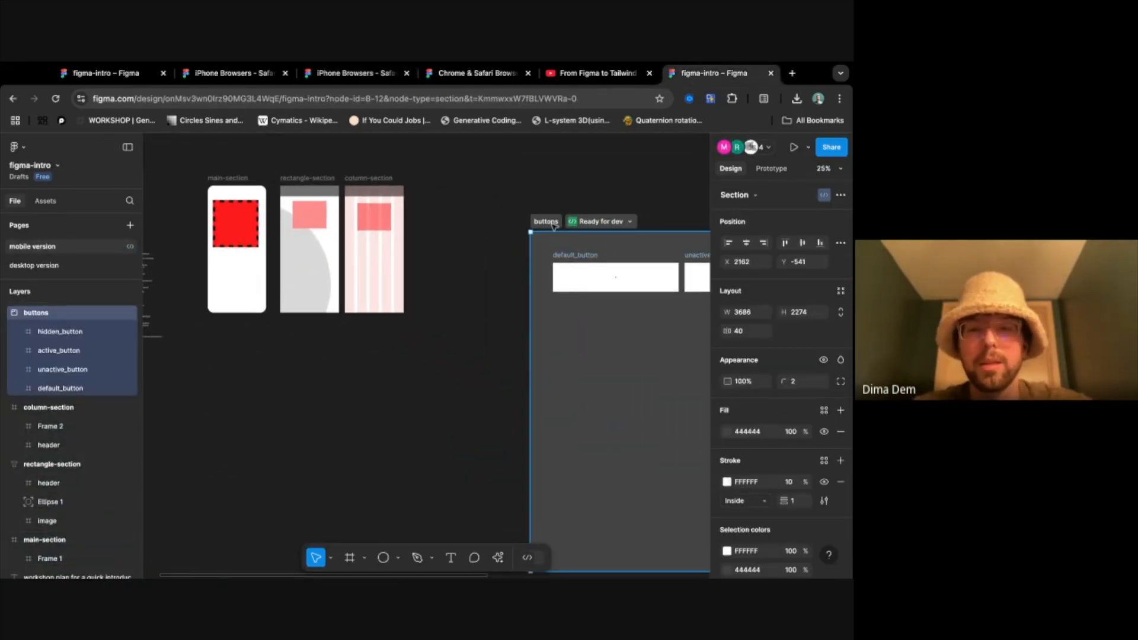
key(Delete)
- Paste the copied browser templates and phone mockups and move them clear of the existing frames, beyond the column-section frame
scroll(550, 245, right, 1)
scroll(547, 244, right, 2)
scroll(547, 245, down, 3)
scroll(562, 304, right, 2)
key(ctrl+v)
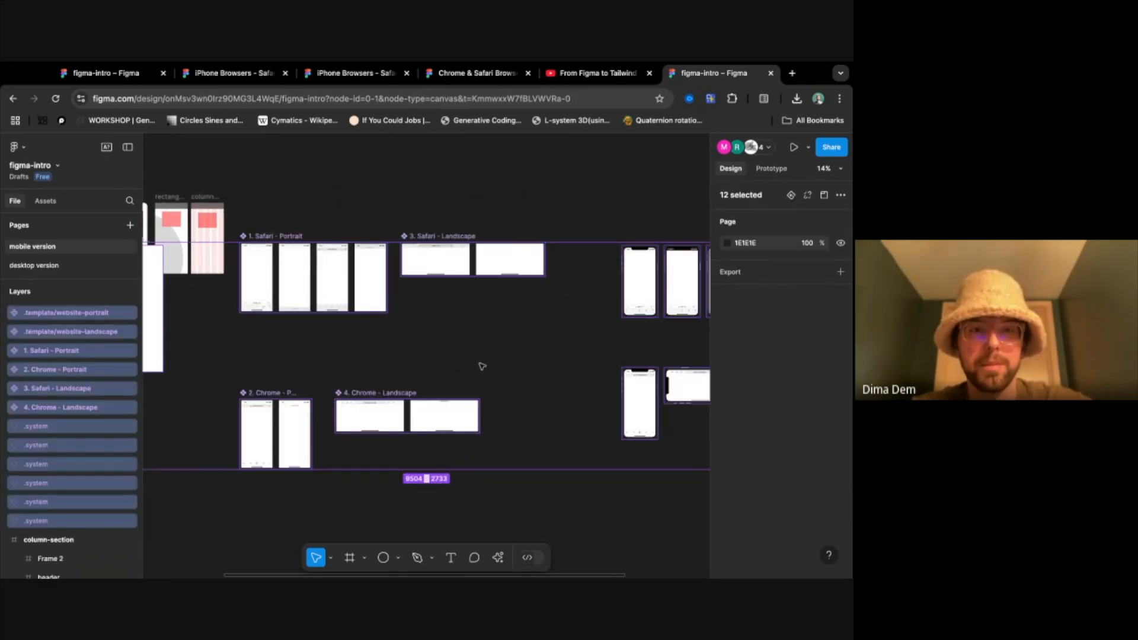
scroll(479, 363, down, 3)
drag(284, 342, 453, 320)
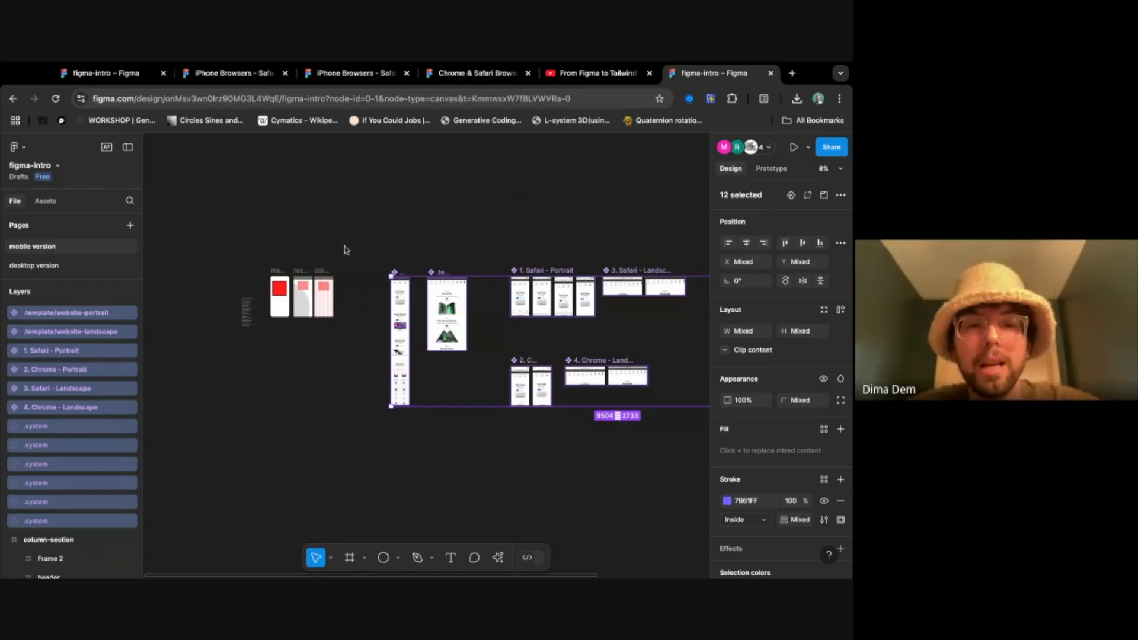
scroll(346, 249, up, 5)
scroll(426, 367, up, 10)
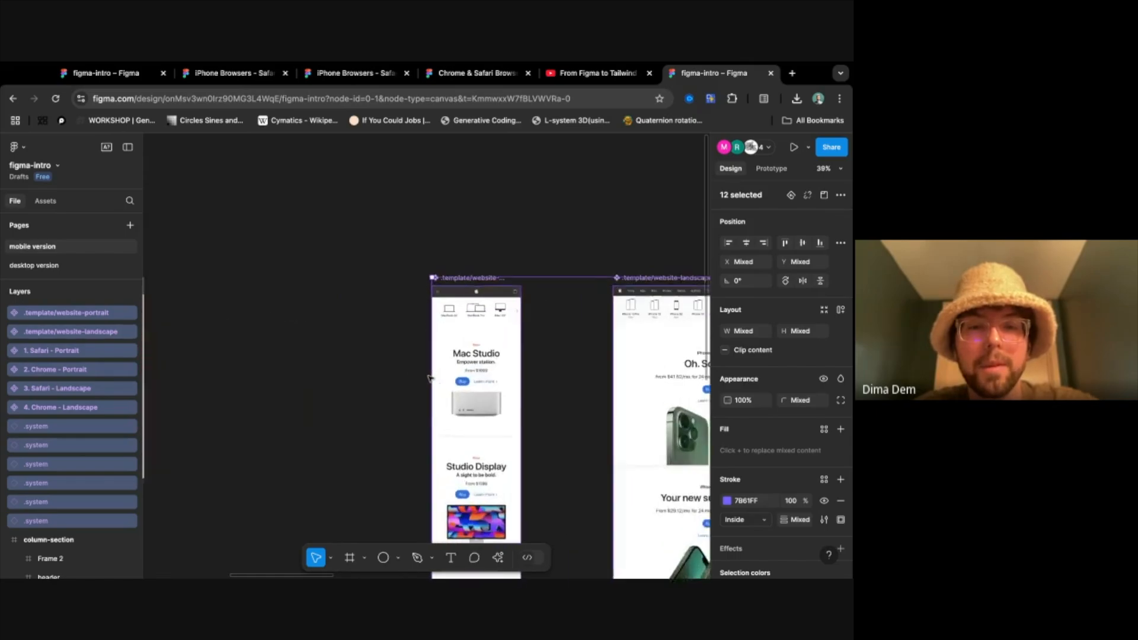
scroll(401, 338, right, 3)
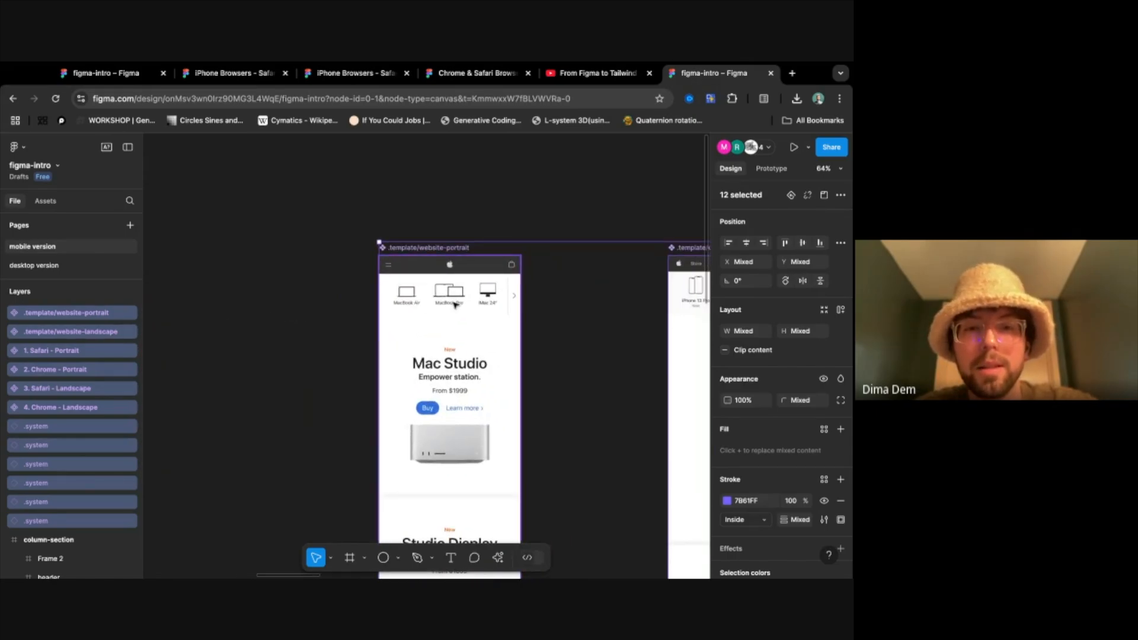
click(31, 314)
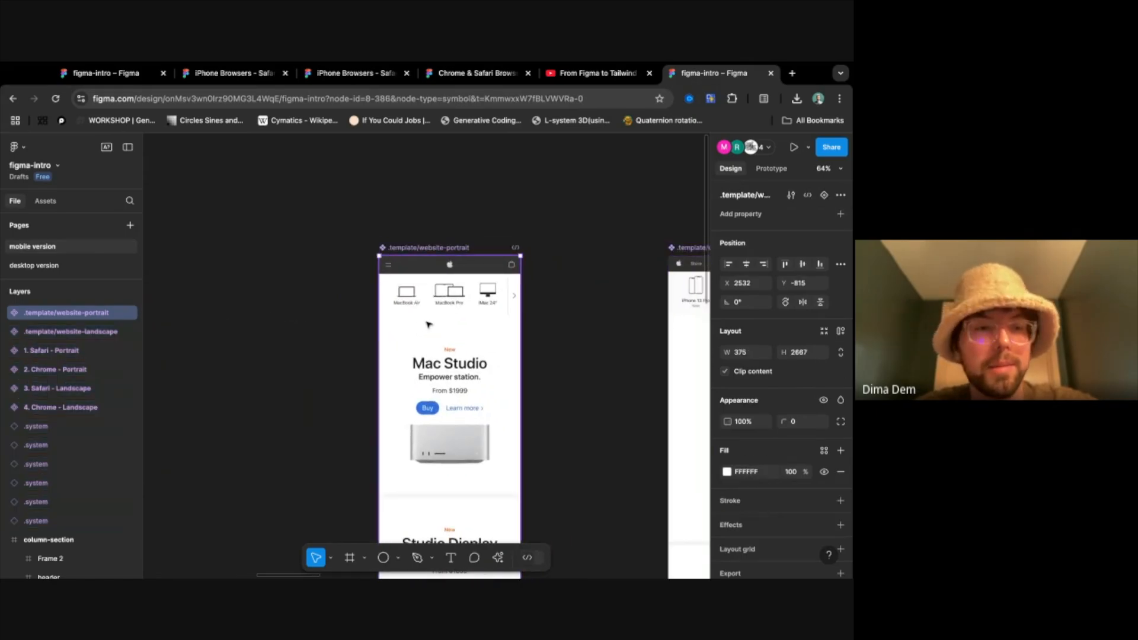
click(4, 313)
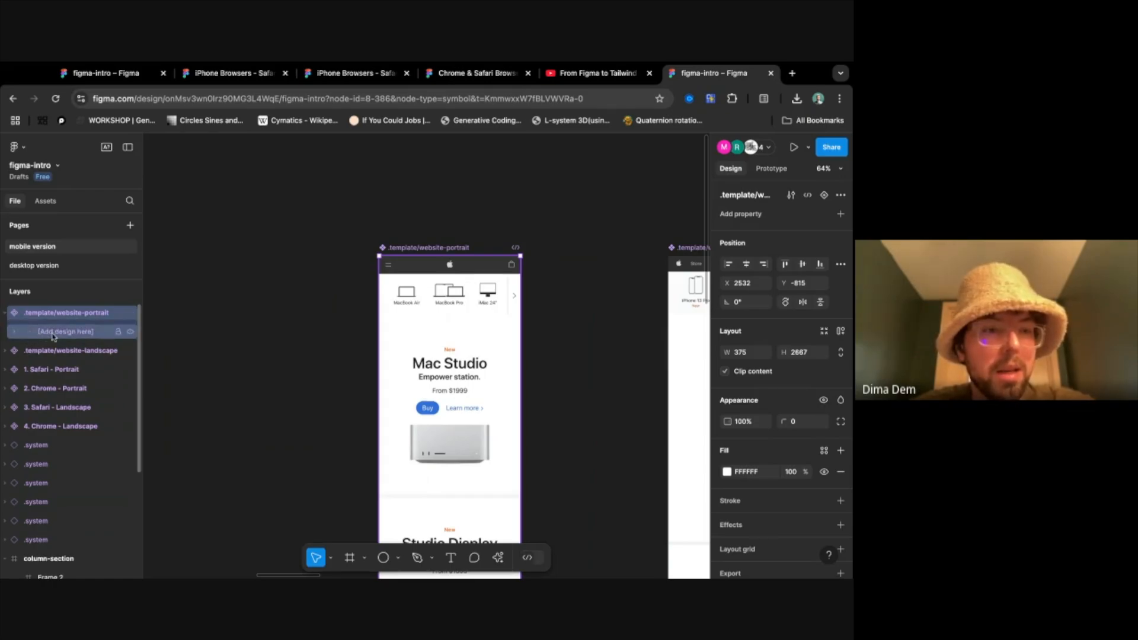
click(52, 336)
click(21, 336)
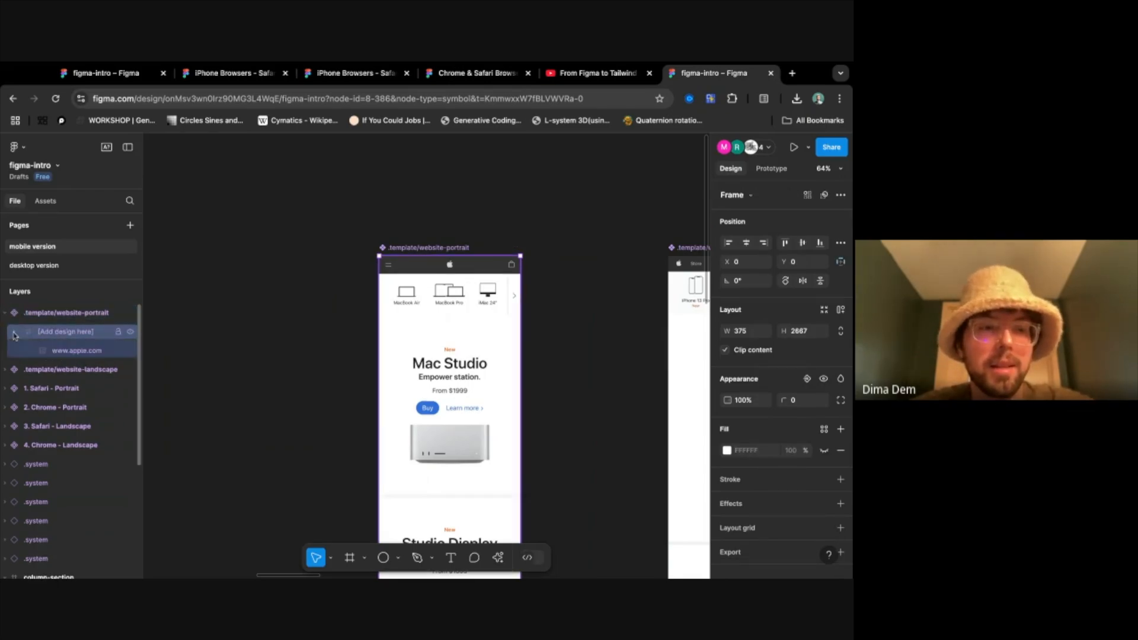
click(63, 350)
click(131, 351)
click(131, 352)
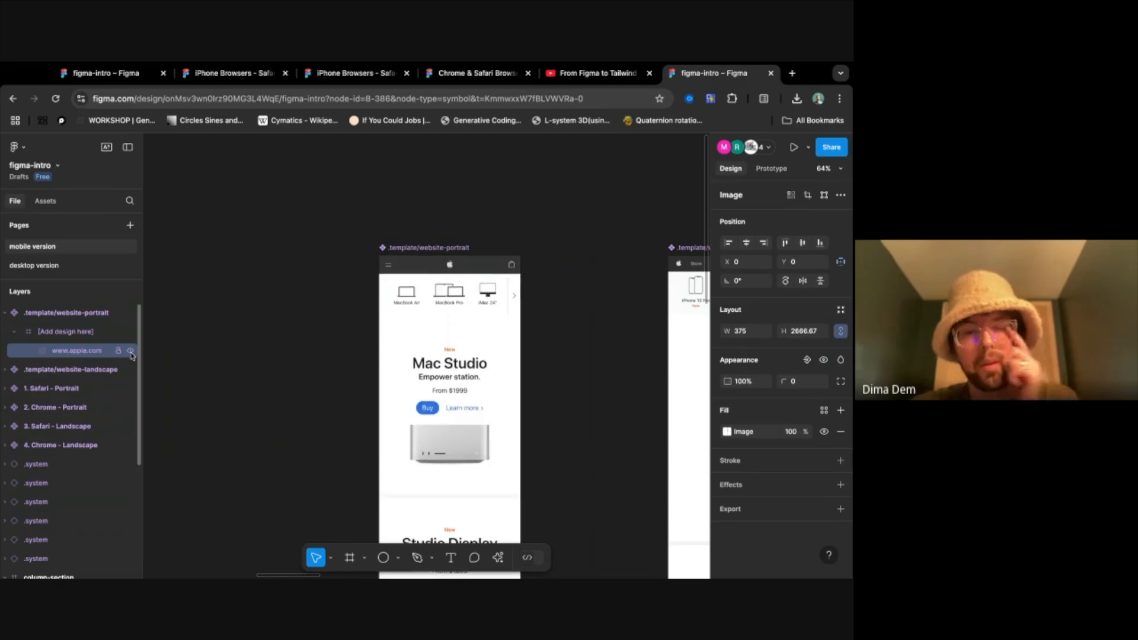
click(131, 352)
click(131, 352)
click(131, 352)
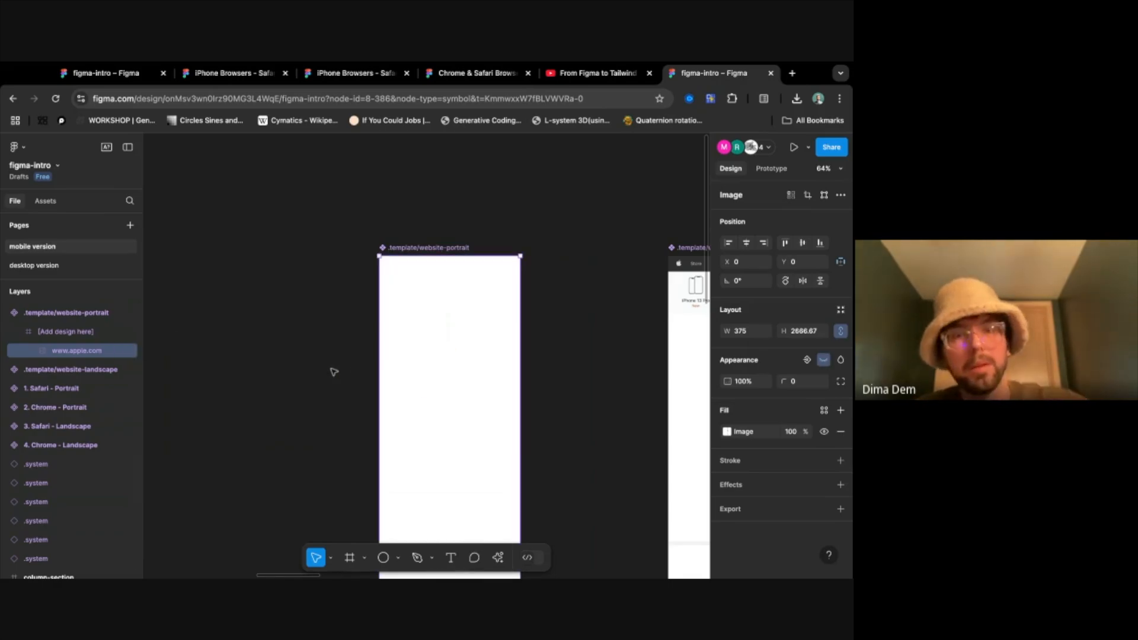
- Place the rectangle-section frame inside the [Add design here] frame of the .template/website-portrait component
scroll(303, 399, down, 3)
scroll(303, 399, left, 6)
scroll(303, 400, down, 3)
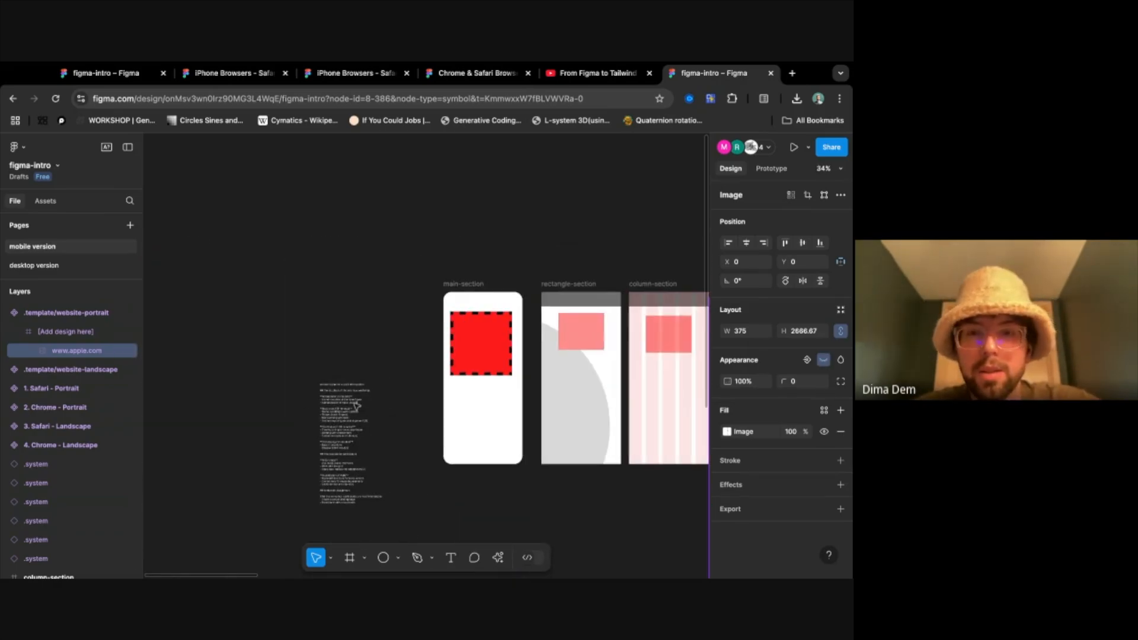
click(572, 289)
scroll(518, 247, right, 10)
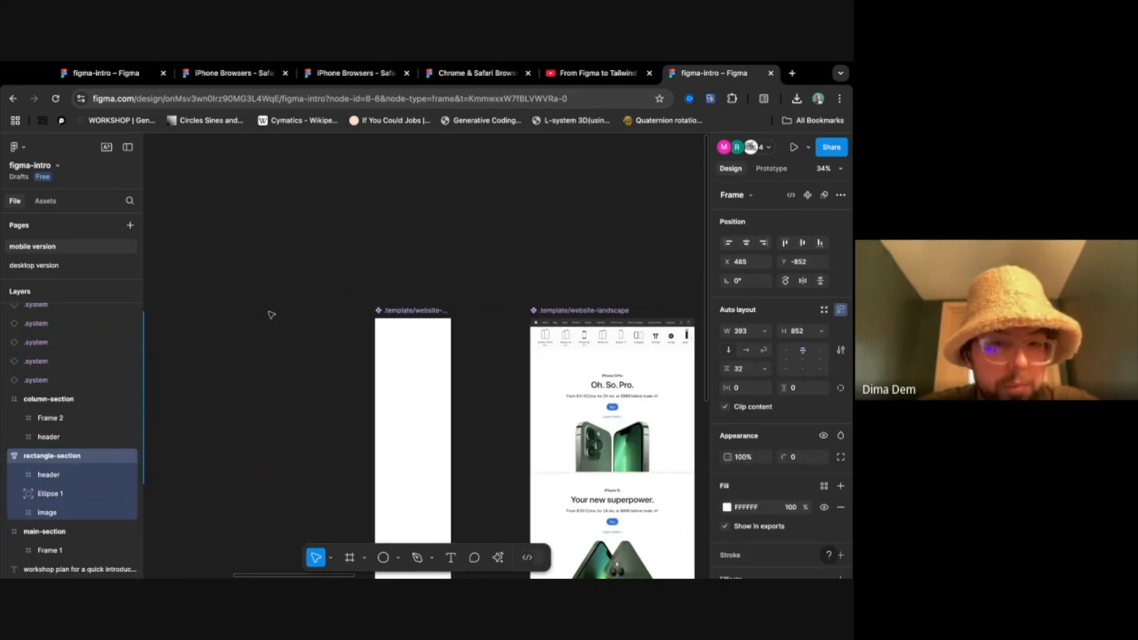
click(411, 307)
drag(31, 346, 32, 348)
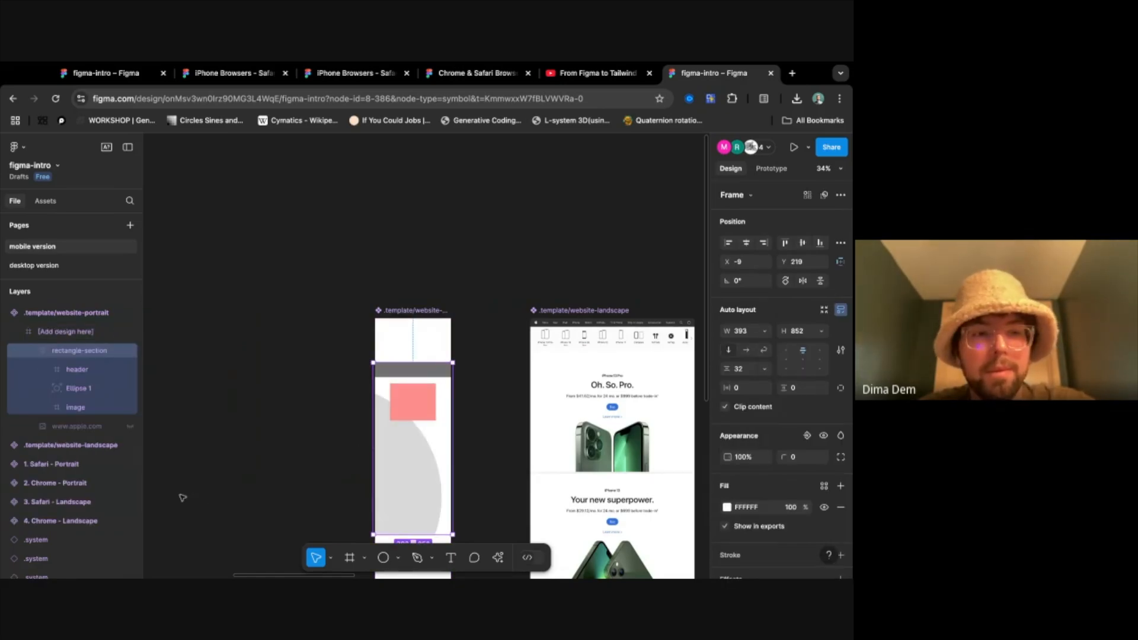
- Align the nested rectangle-section frame to the portrait template's upper-left corner at X 0, Y 0, and deselect it
scroll(345, 439, down, 4)
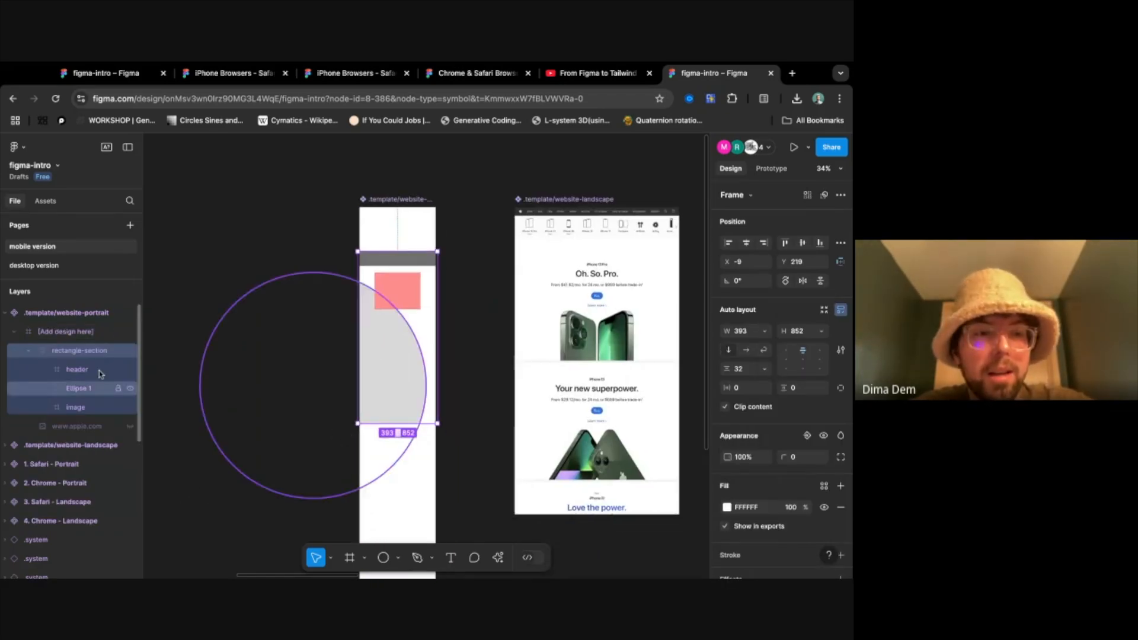
drag(396, 287, 398, 267)
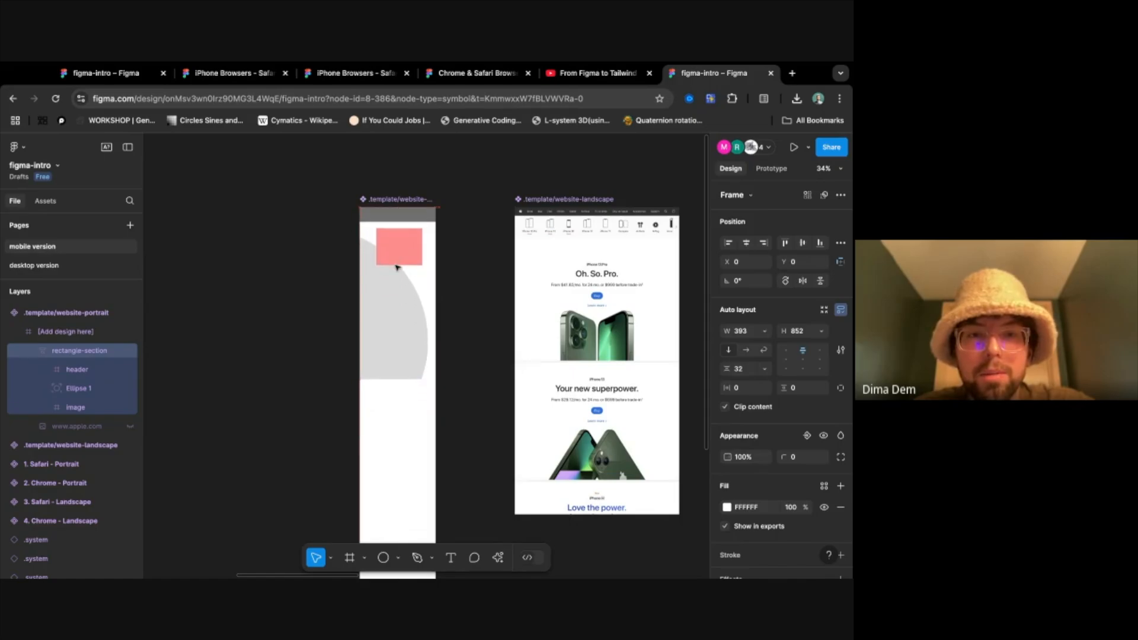
scroll(406, 264, up, 5)
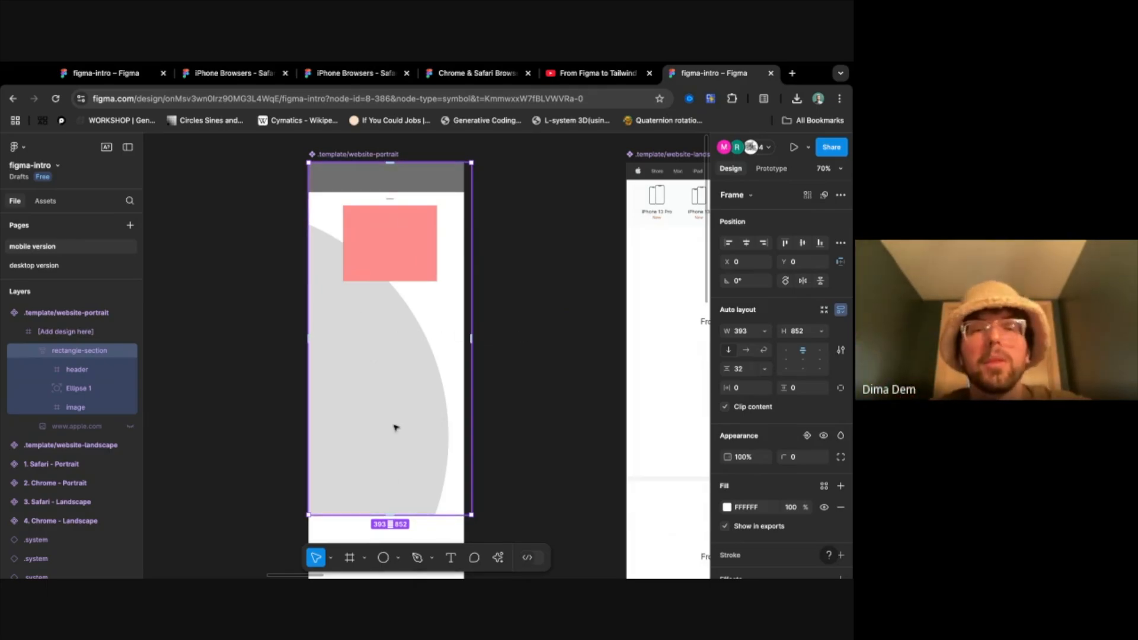
click(526, 376)
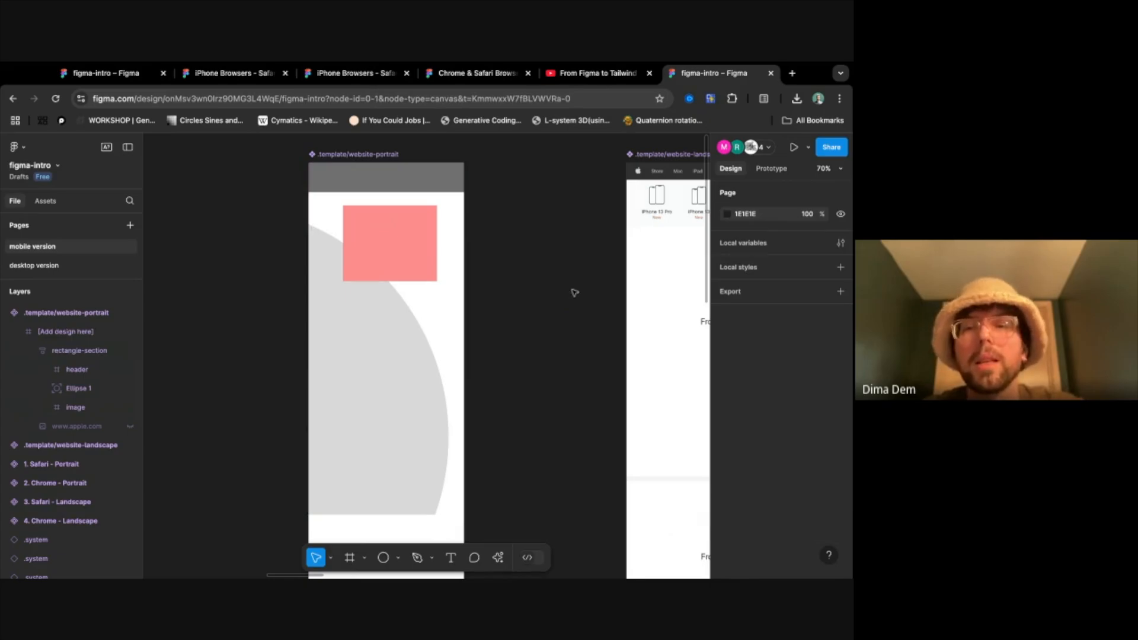
- Examine the Safari and Chrome mockups to see how the rectangle-section design appears in the Chrome portrait phone frame
scroll(574, 292, down, 6)
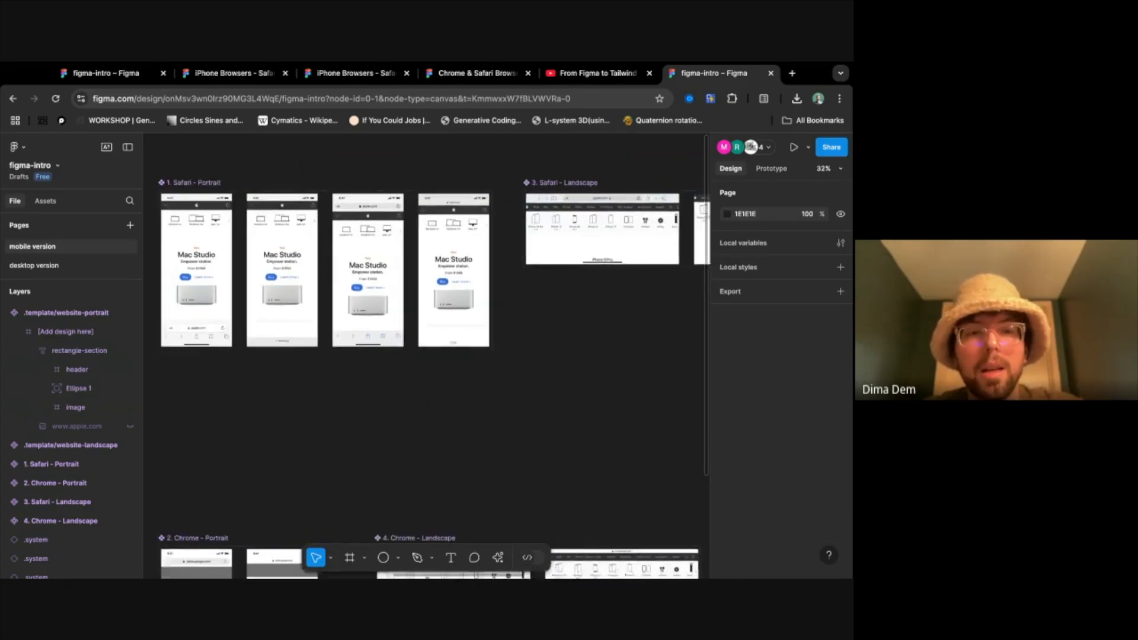
scroll(426, 356, left, 2)
scroll(526, 381, right, 5)
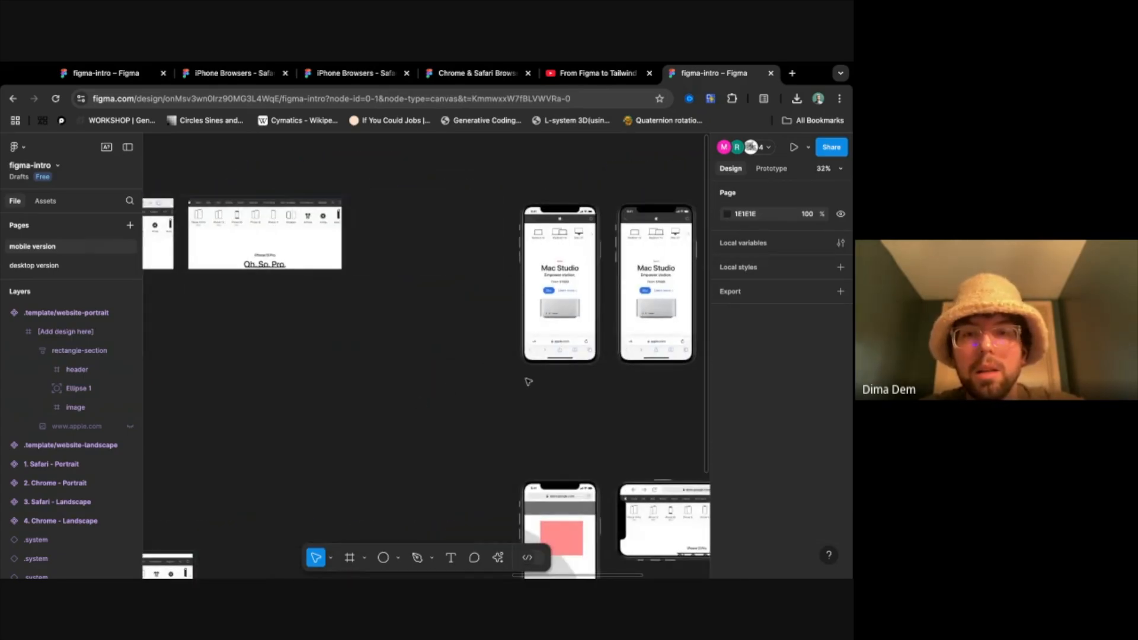
scroll(526, 381, down, 8)
ctrl+scroll(440, 288, up, 3)
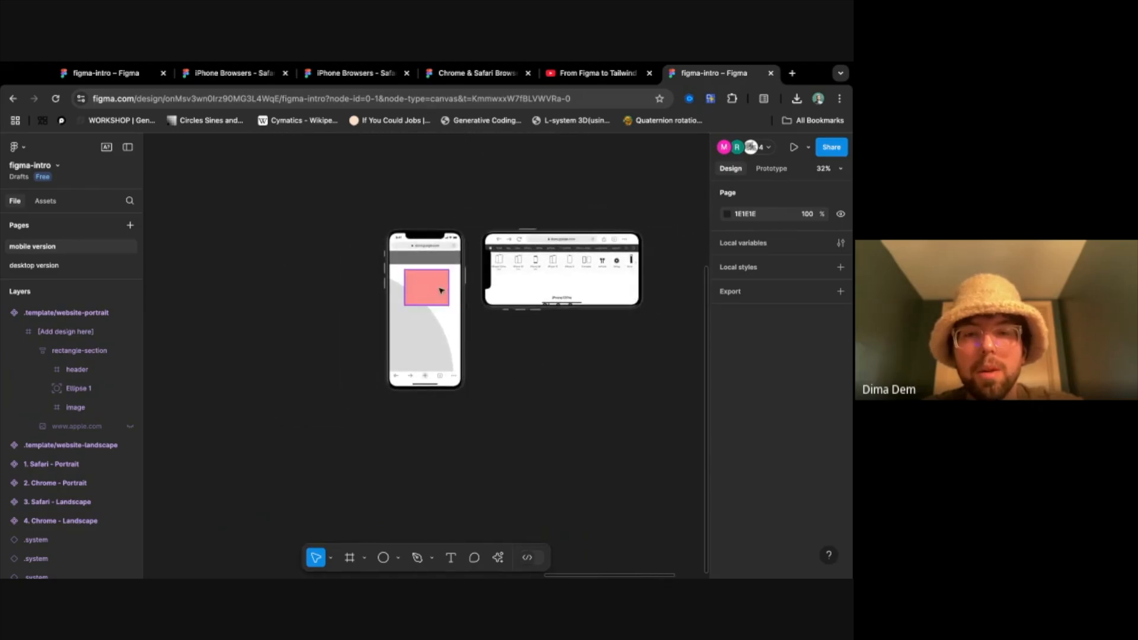
ctrl+scroll(439, 290, up, 5)
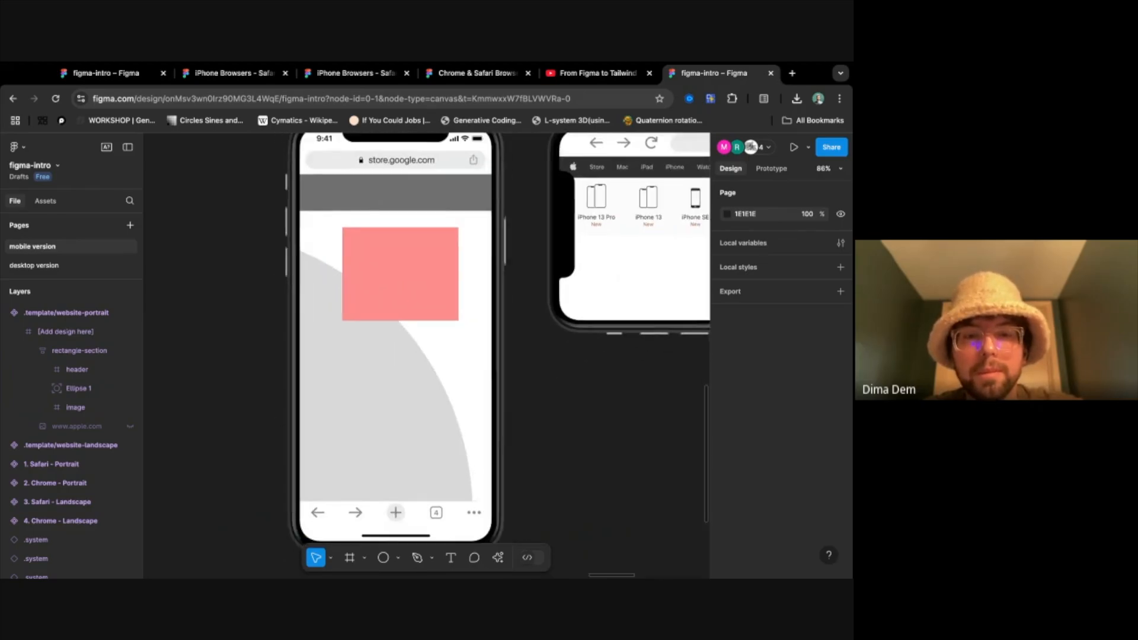
- Examine the rectangle-section design in the Chrome portrait phone mockup and in both variants of the 2. Chrome - Portrait component
scroll(500, 342, up, 2)
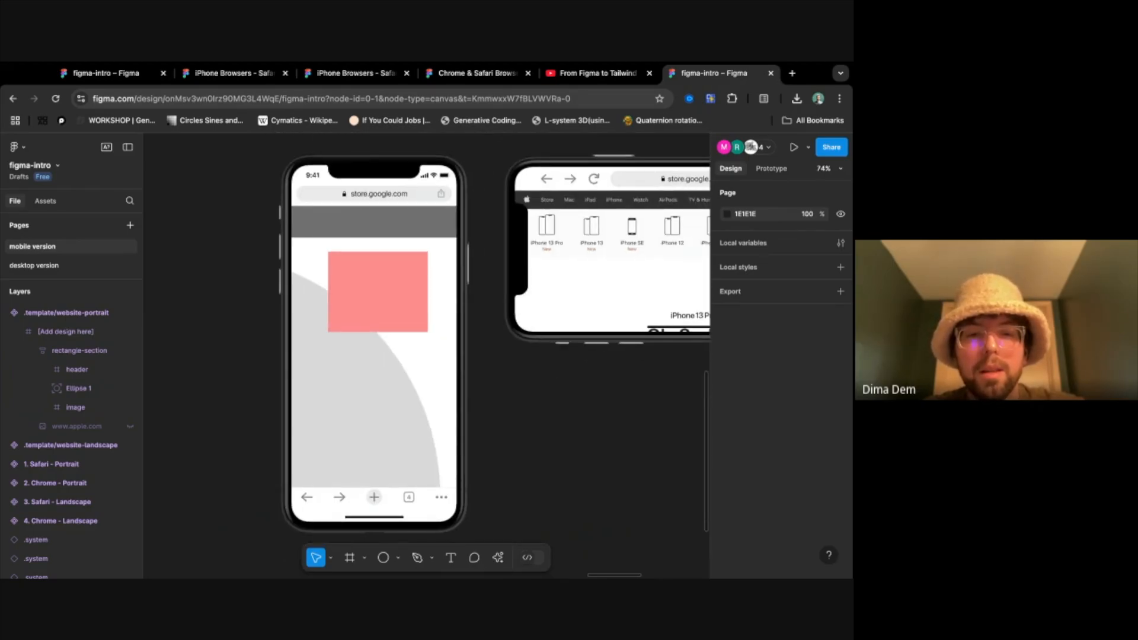
key(super+Tab)
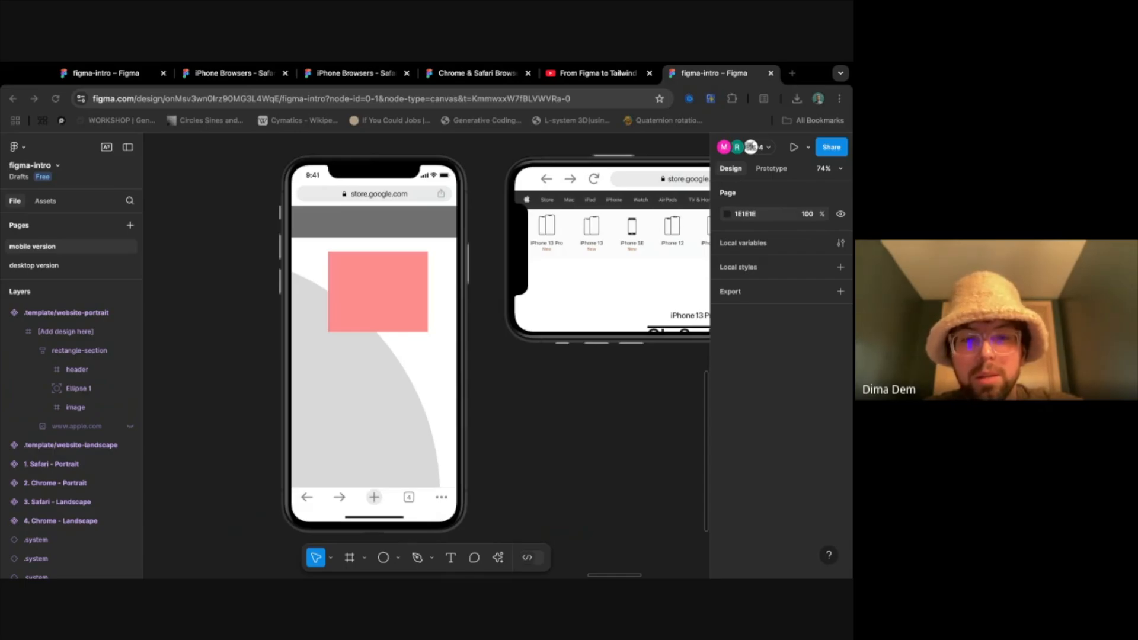
key(super+Tab)
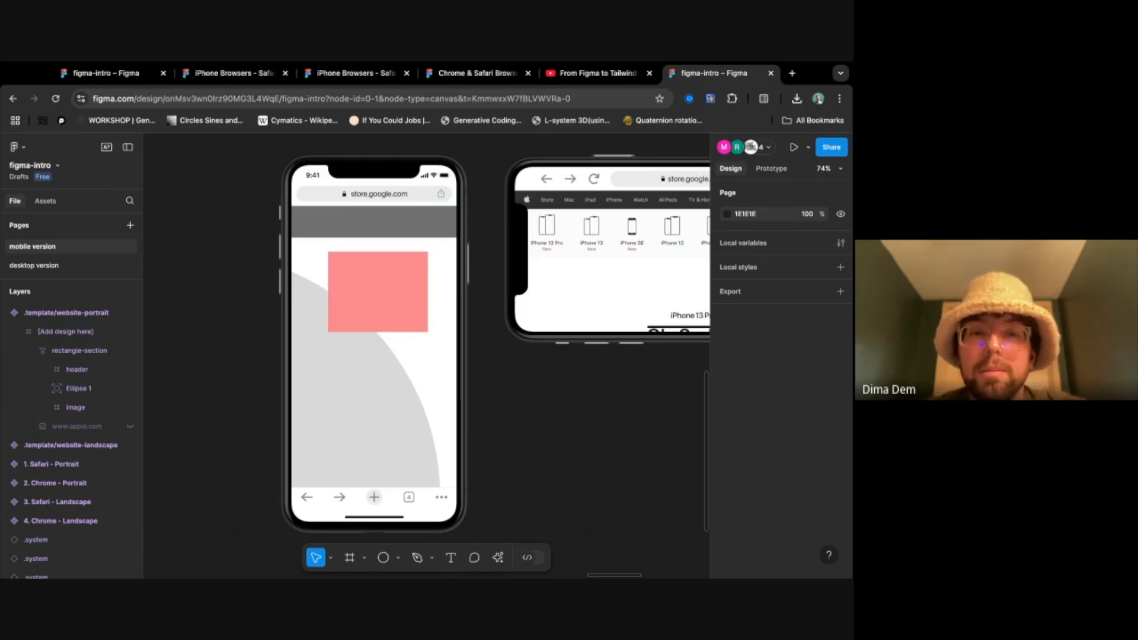
scroll(422, 465, left, 15)
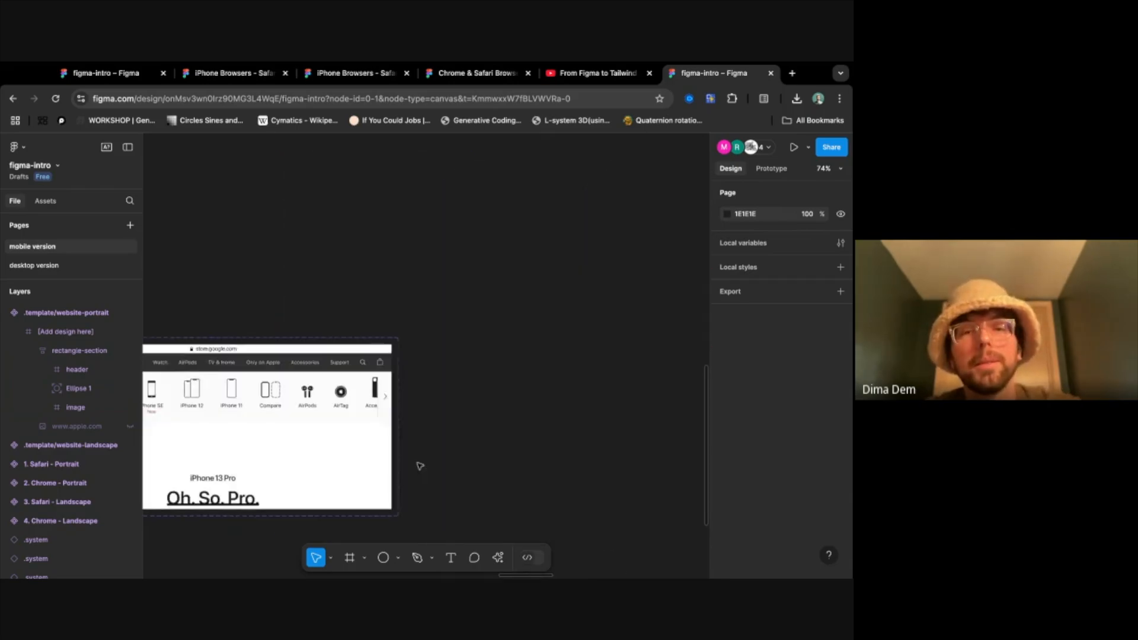
scroll(420, 465, down, 5)
scroll(420, 466, down, 3)
scroll(419, 466, left, 5)
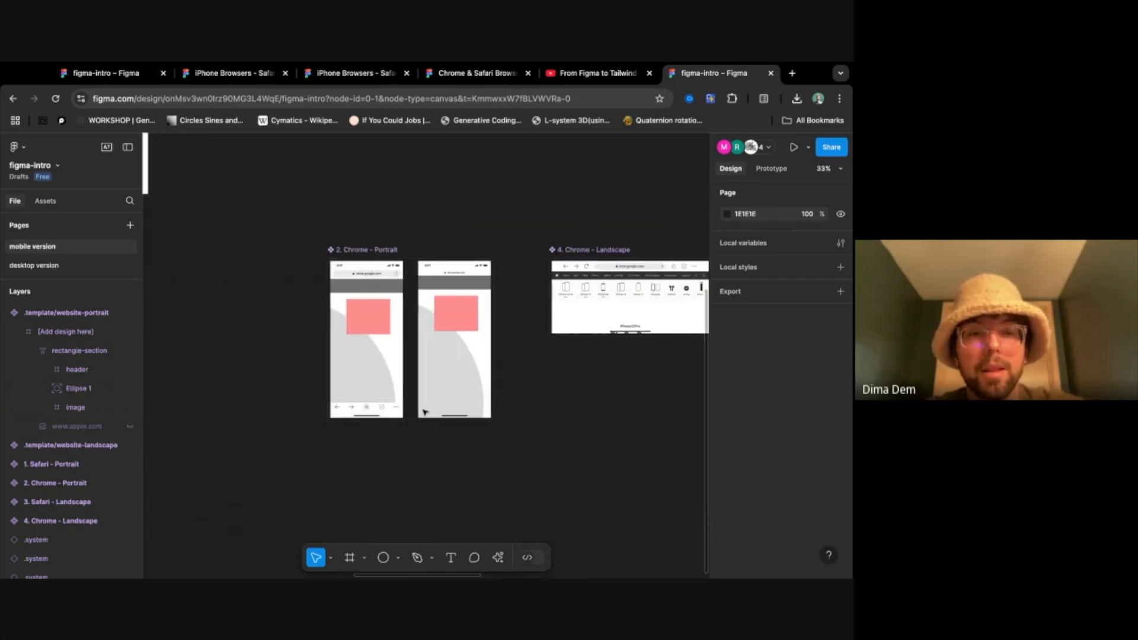
scroll(403, 374, up, 5)
scroll(404, 374, down, 3)
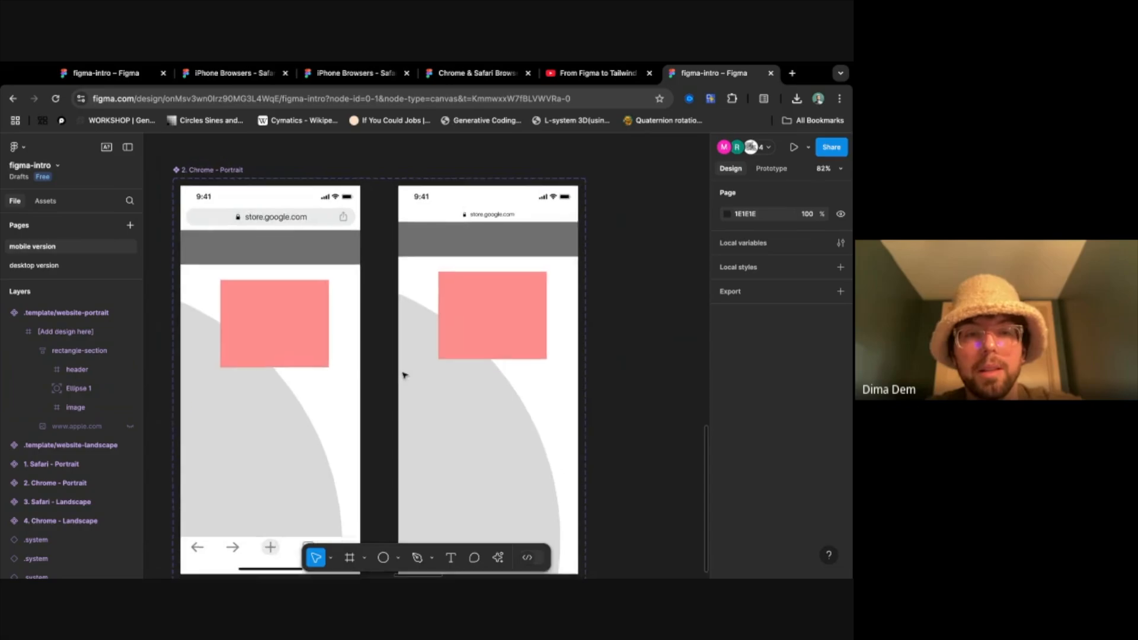
scroll(403, 373, down, 2)
scroll(368, 338, up, 1)
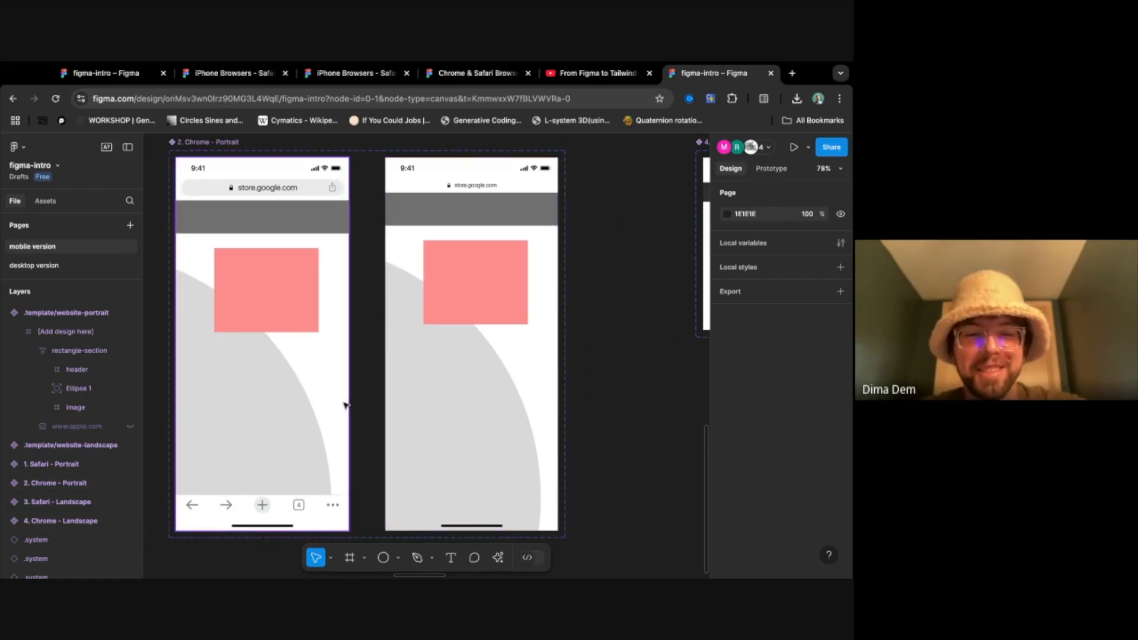
scroll(346, 405, down, 5)
scroll(346, 406, up, 8)
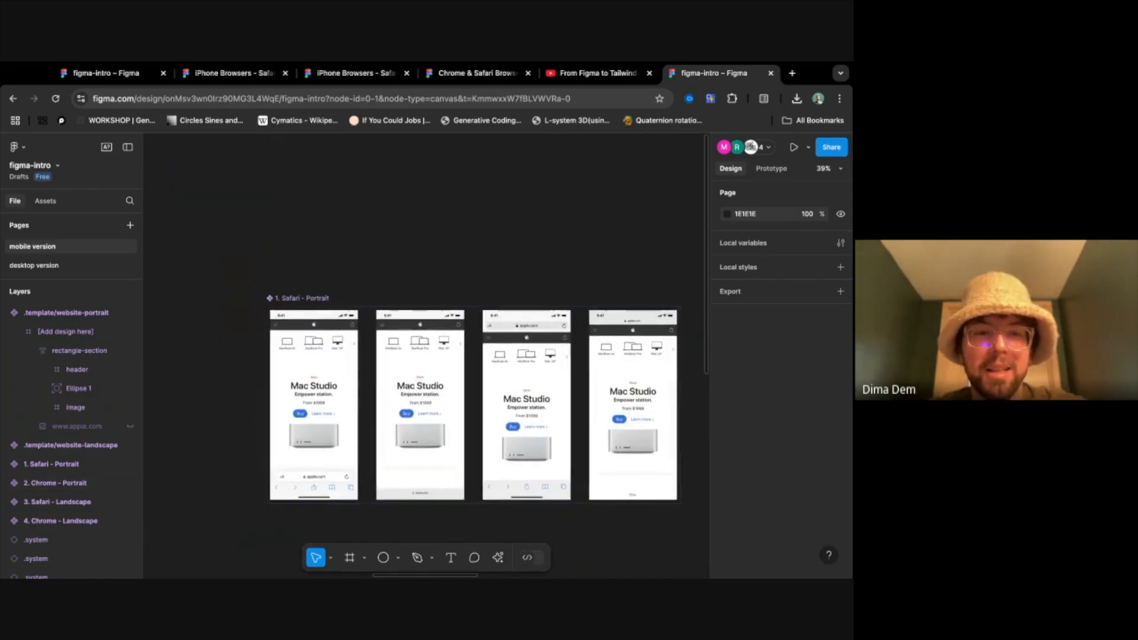
- Survey the Safari and Chrome portrait and landscape component sets alongside the two website template components
scroll(345, 406, down, 3)
scroll(345, 405, left, 8)
scroll(345, 405, right, 11)
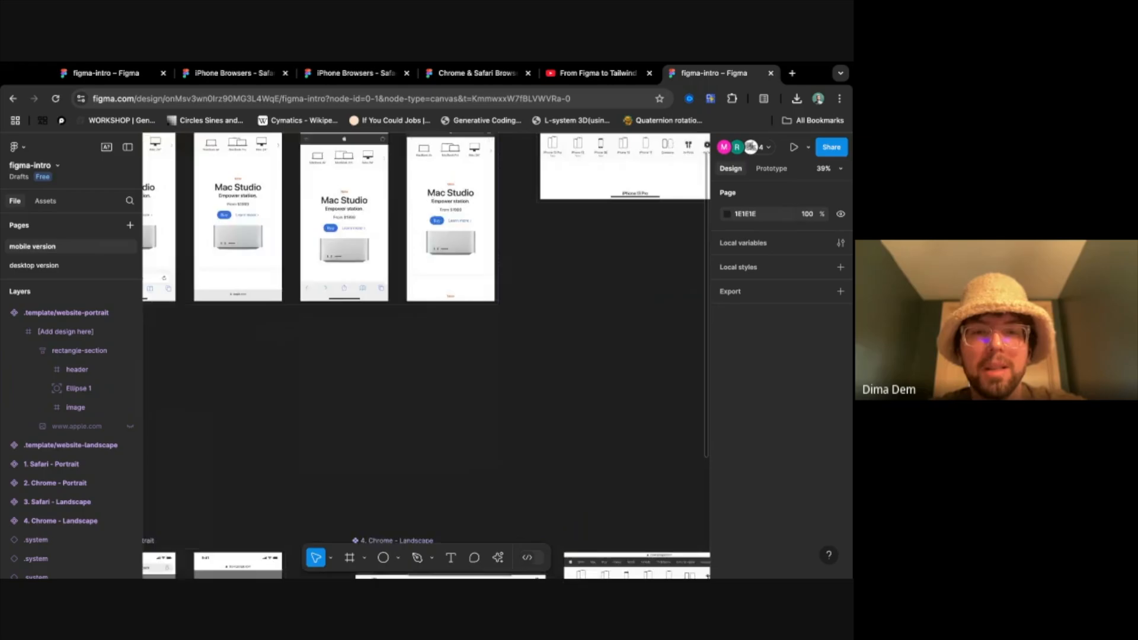
scroll(345, 406, down, 3)
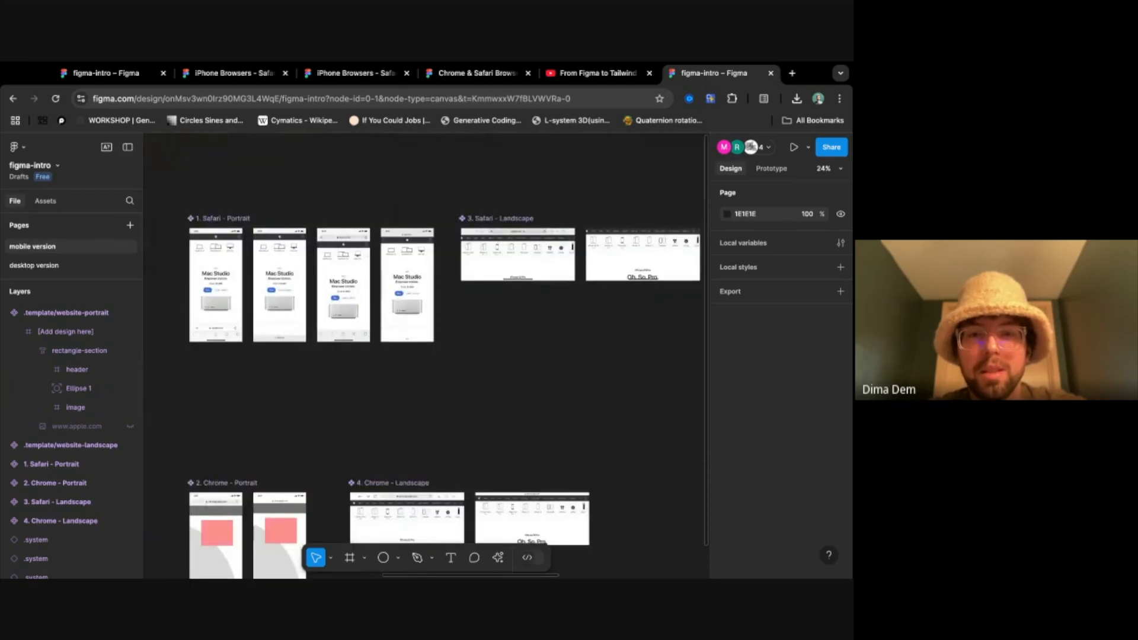
scroll(345, 405, down, 3)
scroll(345, 406, left, 2)
scroll(346, 406, up, 5)
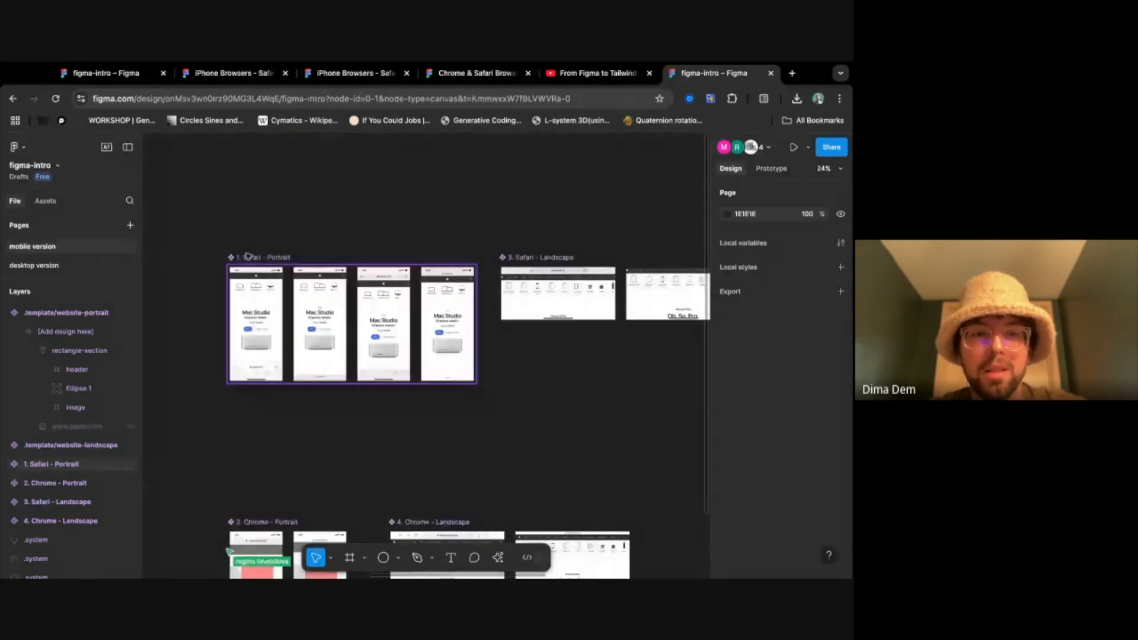
scroll(247, 423, left, 10)
scroll(247, 423, down, 1)
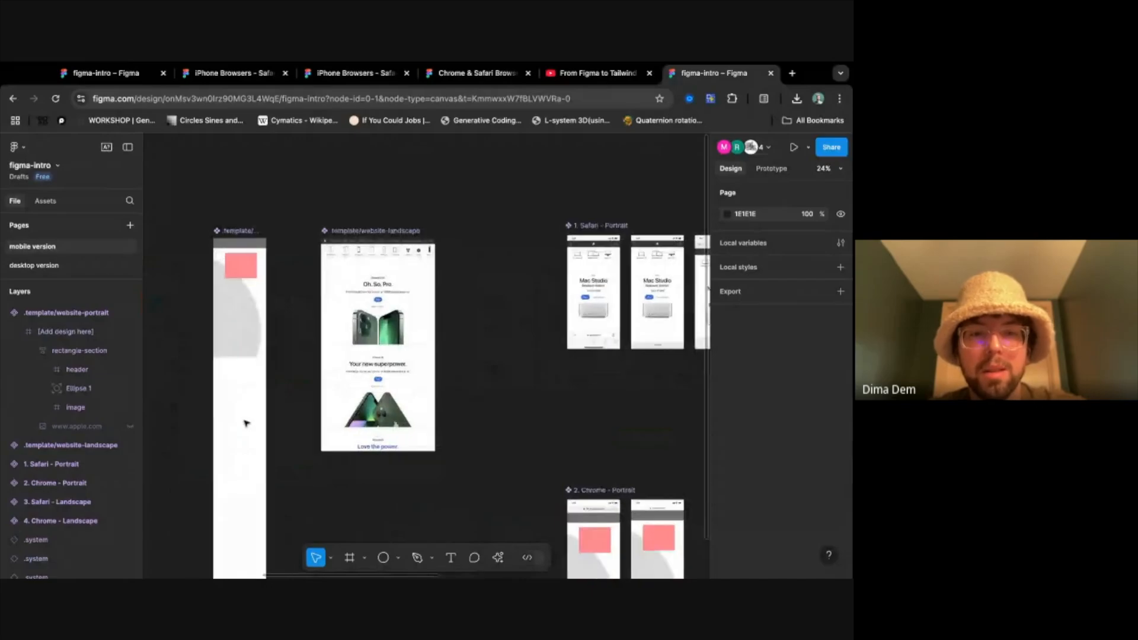
- Select the .root/safari/portrait instance inside the Bottom, Scrolled=False variant of the 1. Safari - Portrait component
scroll(365, 277, right, 3)
scroll(366, 277, up, 5)
click(527, 282)
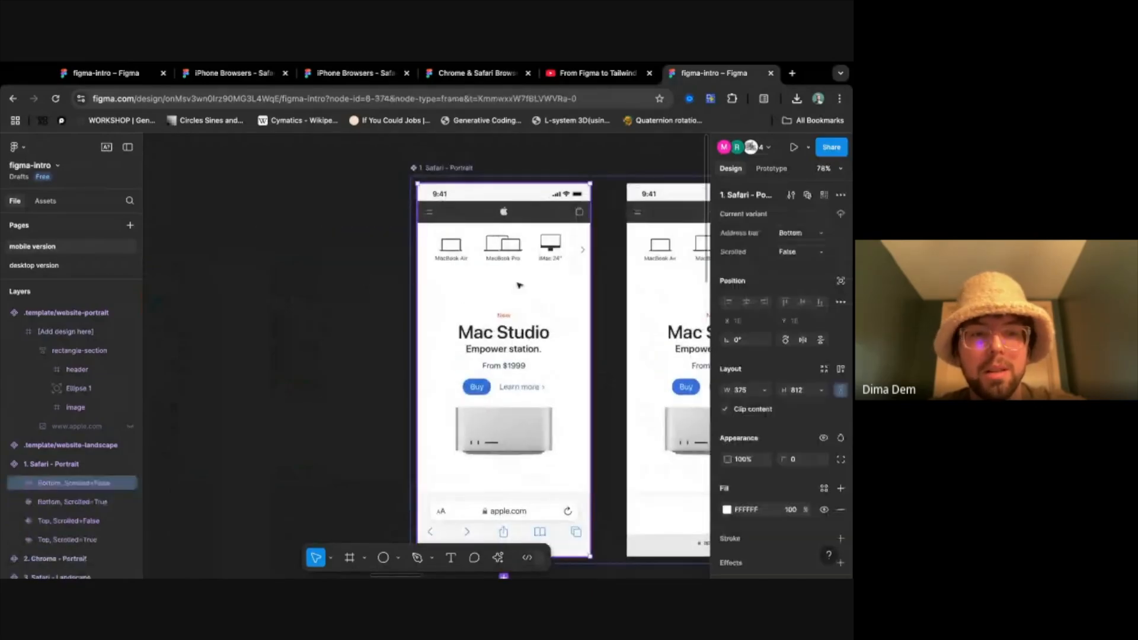
double_click(519, 285)
scroll(442, 343, down, 5)
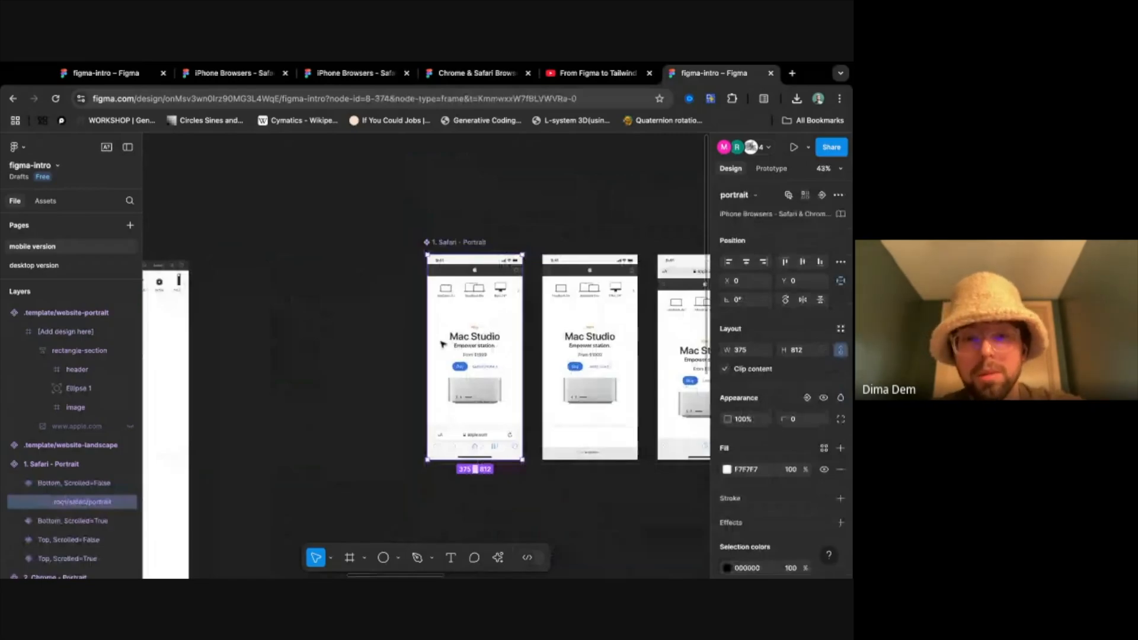
- Compare the Safari mockups with the Chrome mockups, the phone-framed previews and the original rectangle-section frame
scroll(443, 344, down, 5)
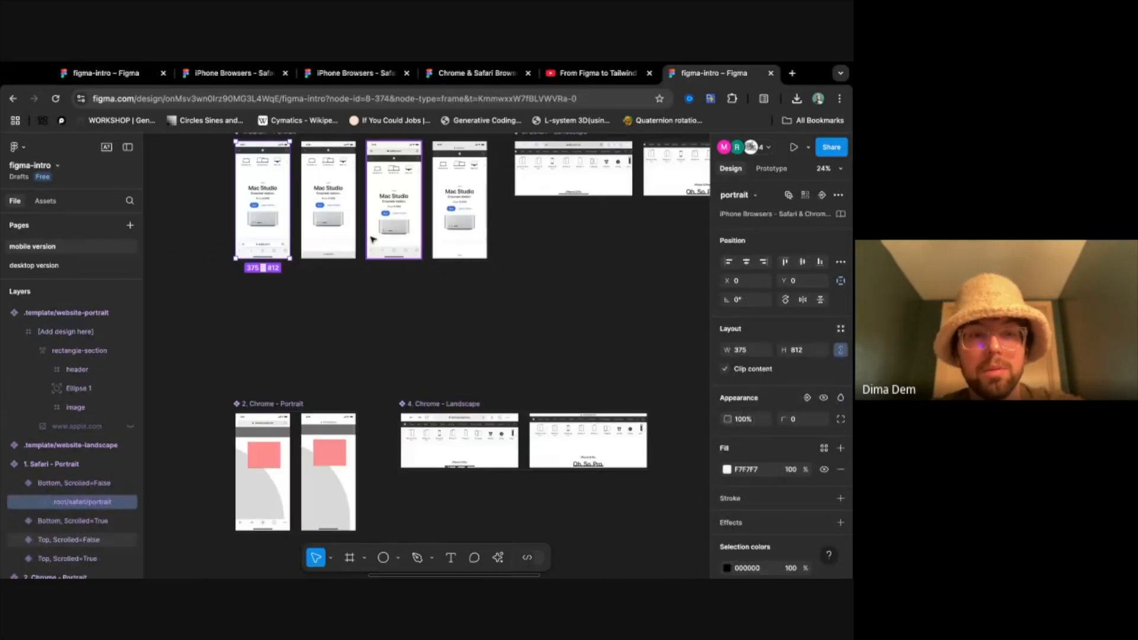
scroll(372, 239, up, 10)
scroll(372, 239, left, 5)
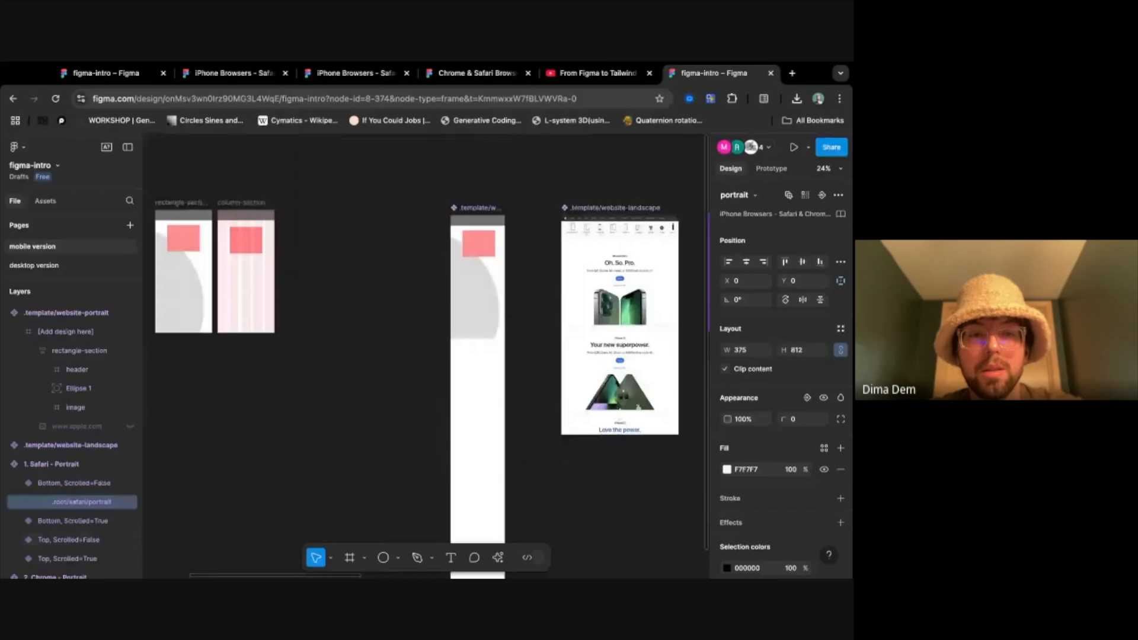
scroll(258, 303, right, 10)
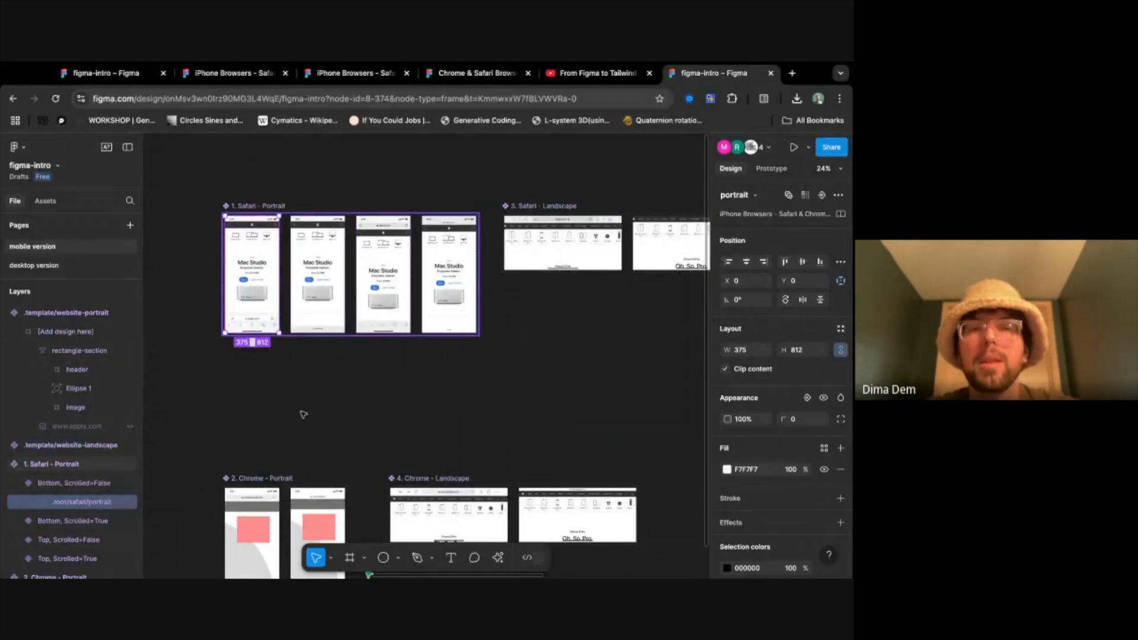
scroll(300, 413, down, 1)
scroll(478, 357, up, 2)
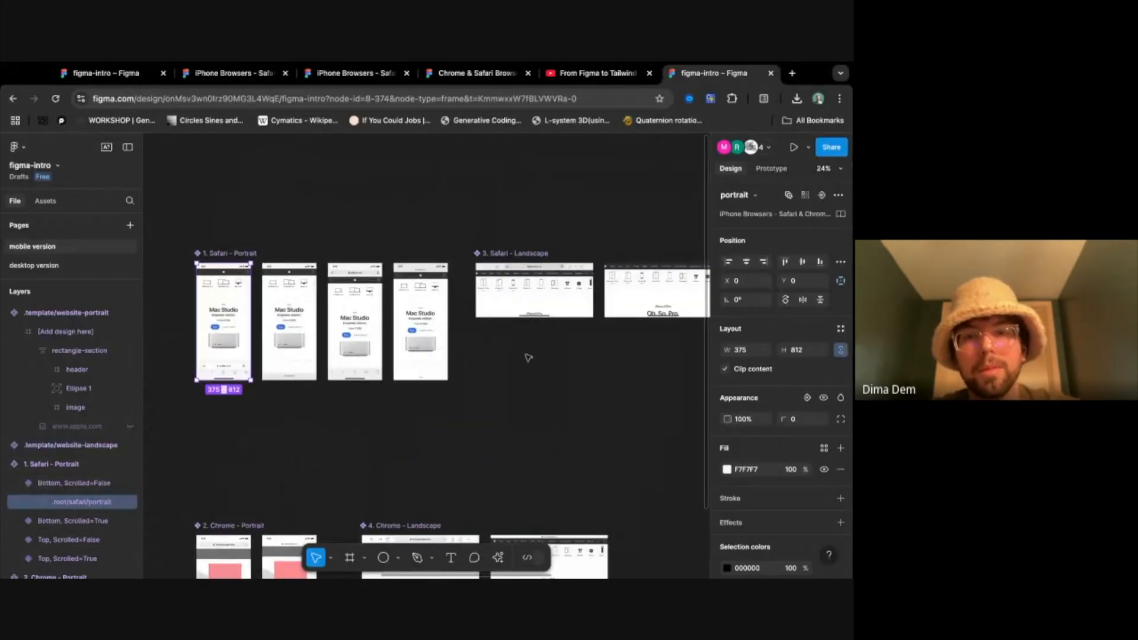
scroll(528, 357, down, 3)
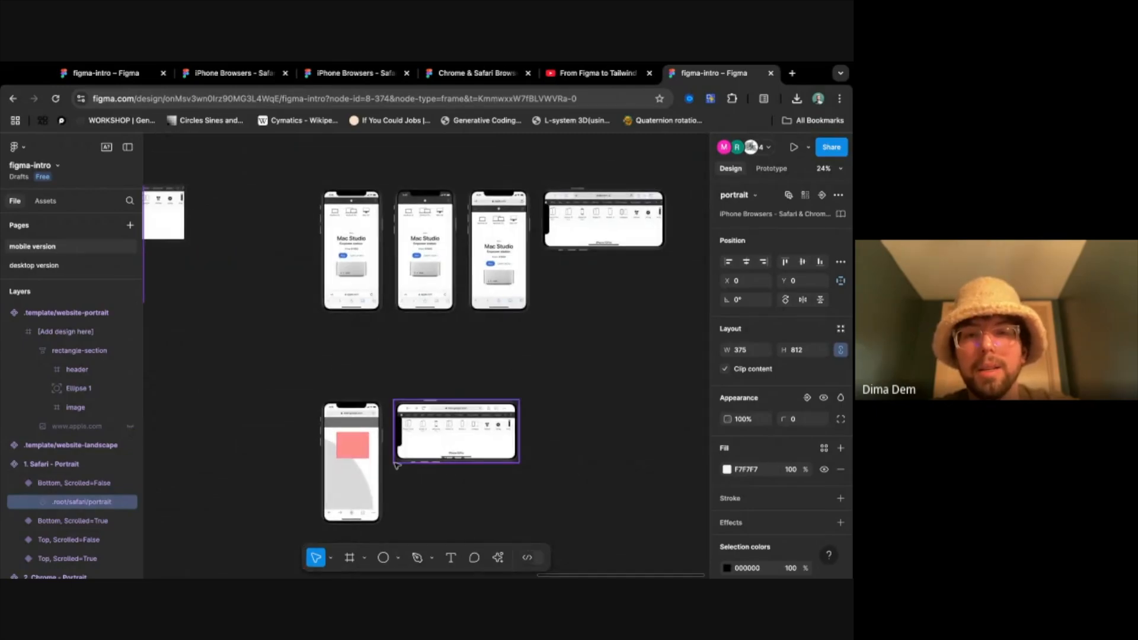
scroll(383, 471, up, 3)
scroll(382, 471, down, 3)
scroll(322, 340, up, 4)
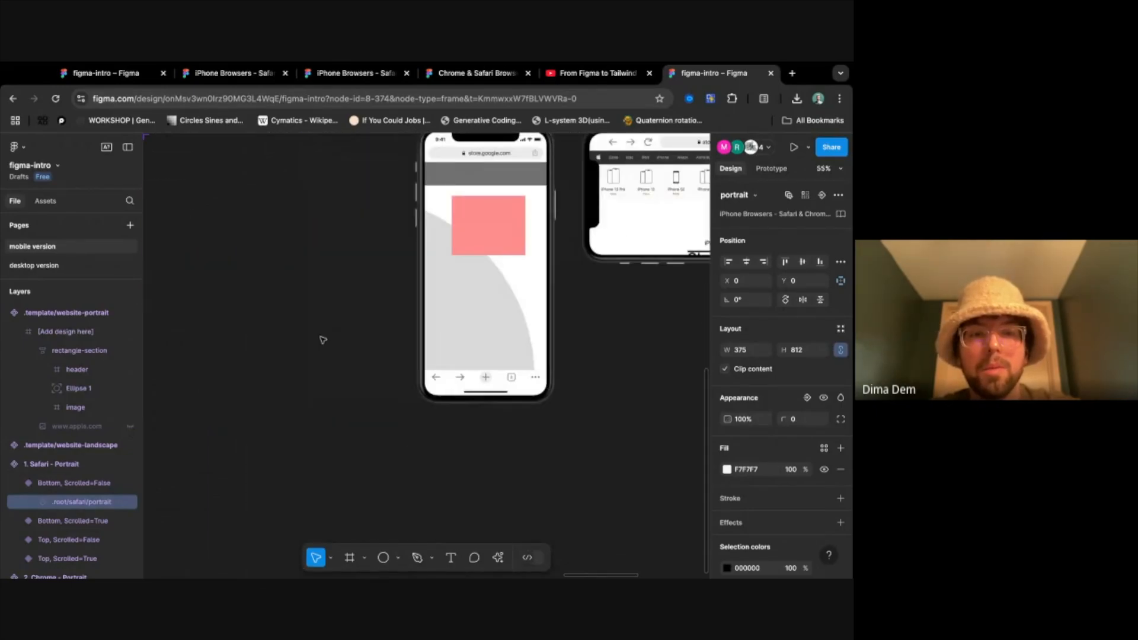
scroll(322, 339, down, 5)
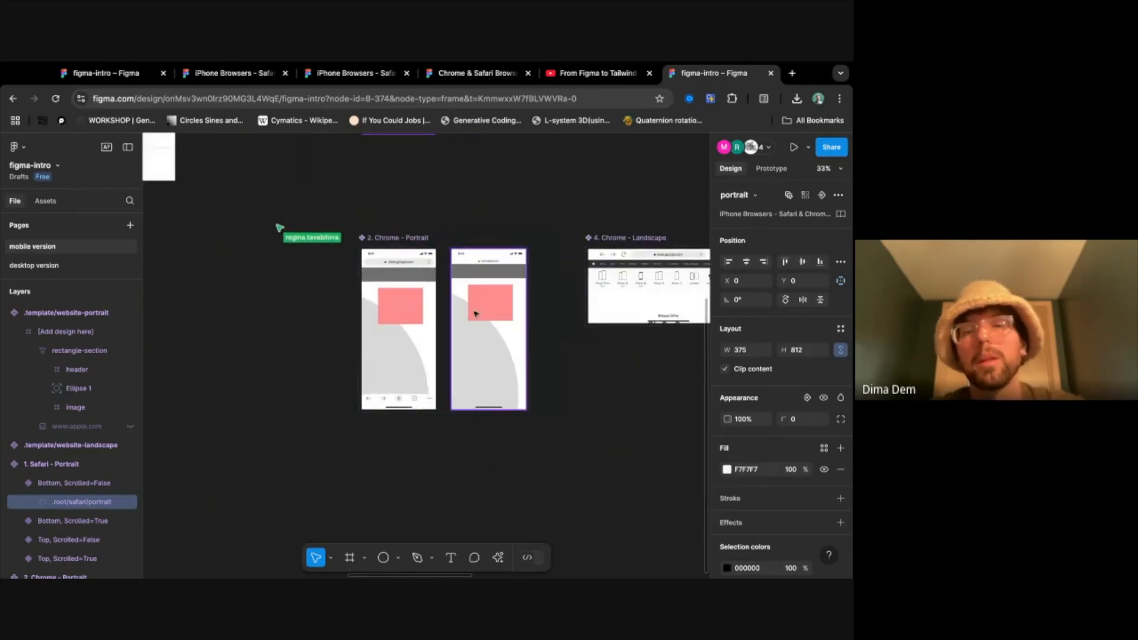
- Clear the selection and review the four variants of the 1. Safari - Portrait component
click(455, 185)
scroll(457, 196, up, 5)
scroll(456, 196, right, 2)
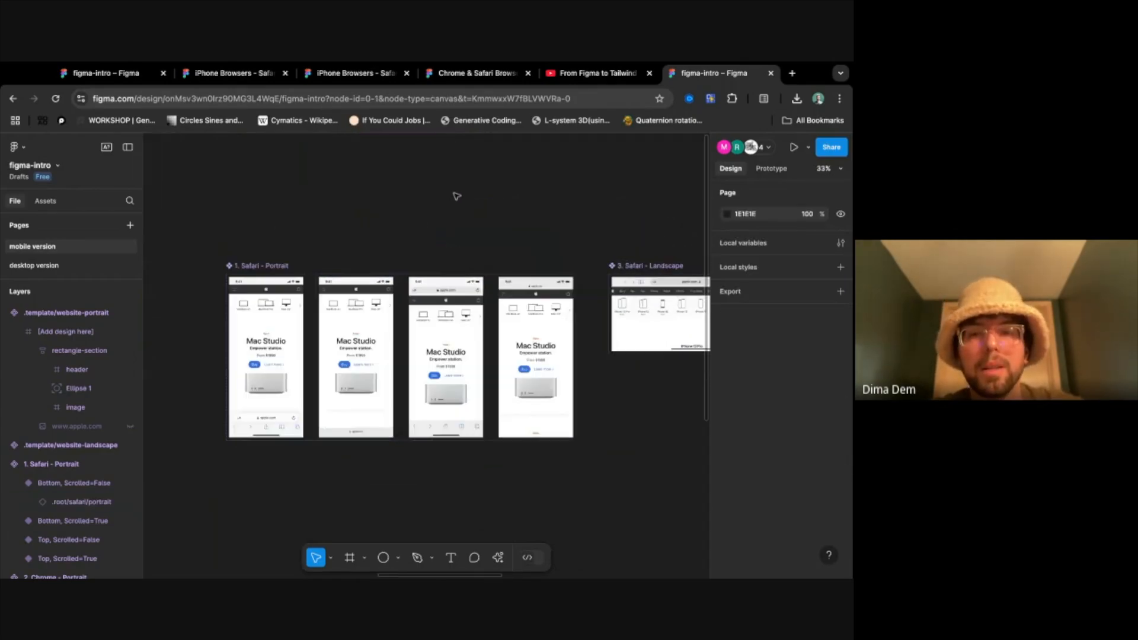
scroll(457, 196, left, 2)
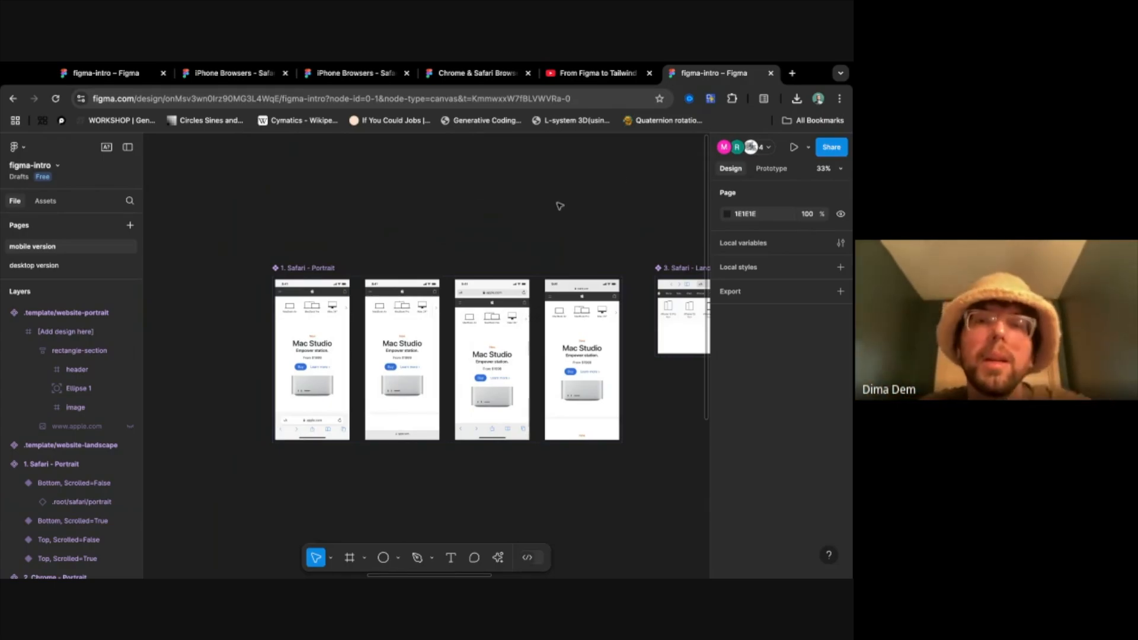
scroll(587, 215, right, 2)
scroll(586, 214, up, 1)
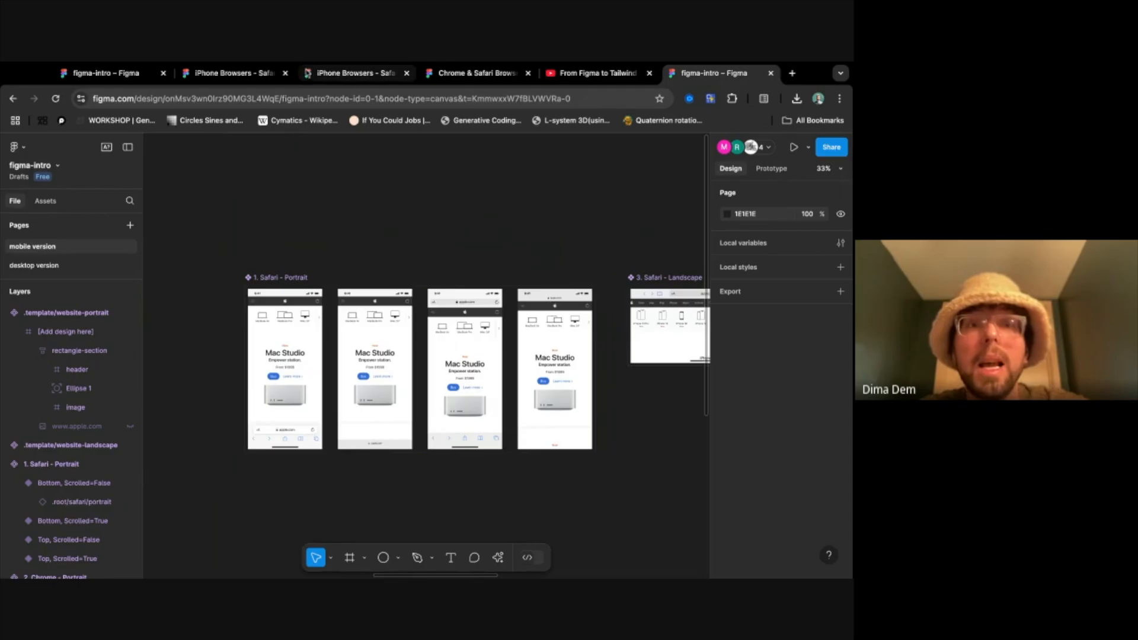
- Close the duplicate iPhone Browsers file and open the Browser Window page of the Chrome & Safari Browser Mockups file
click(328, 77)
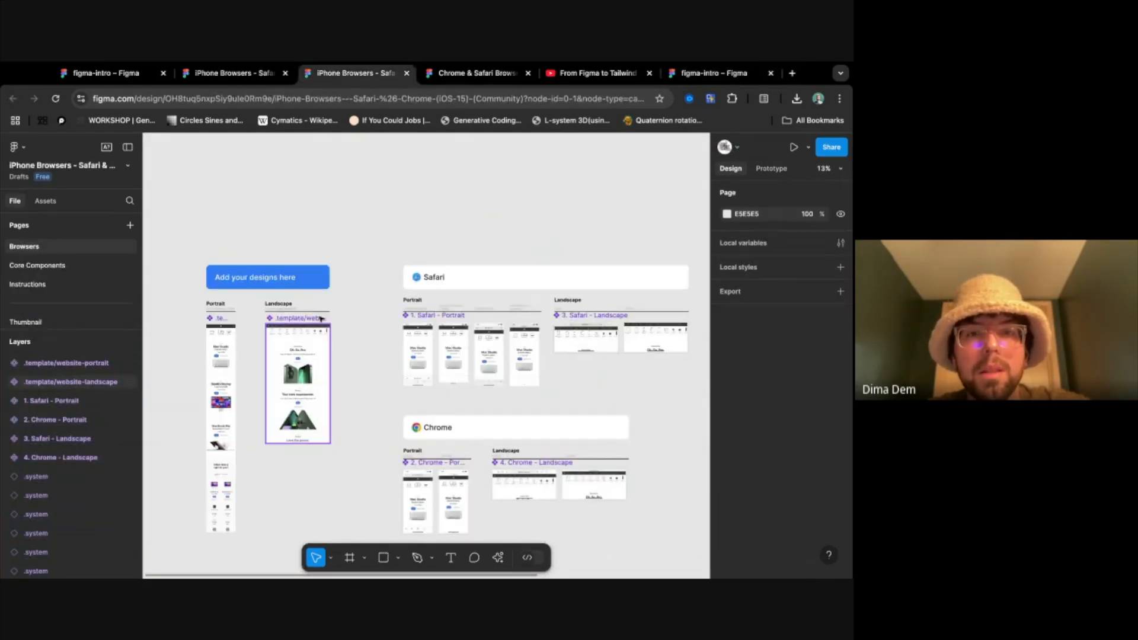
key(ctrl+w)
click(86, 349)
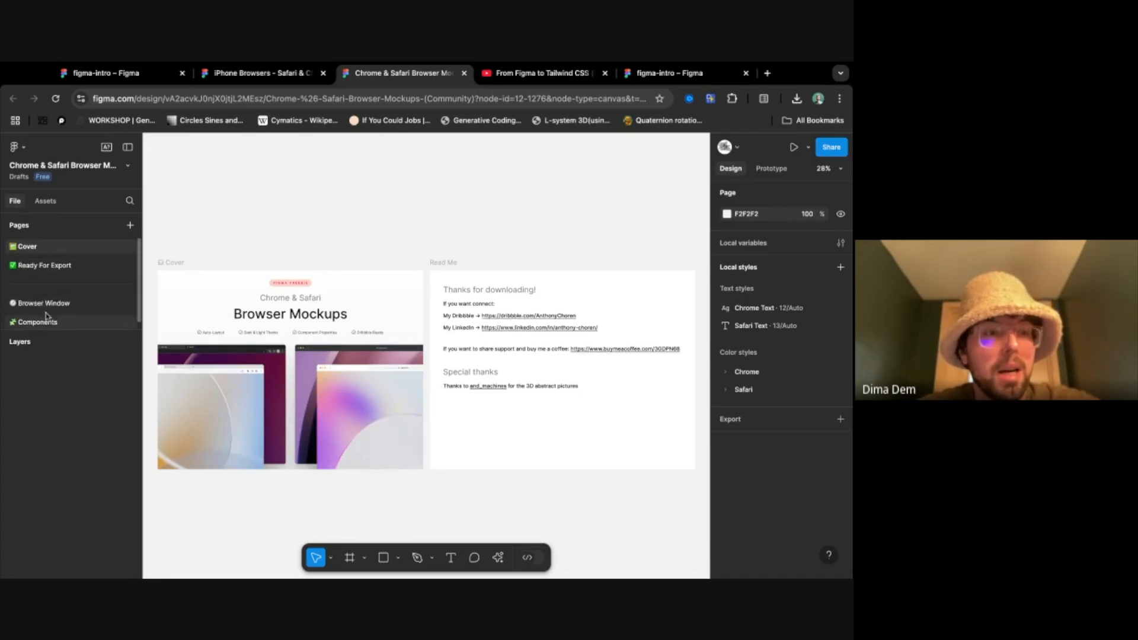
click(68, 303)
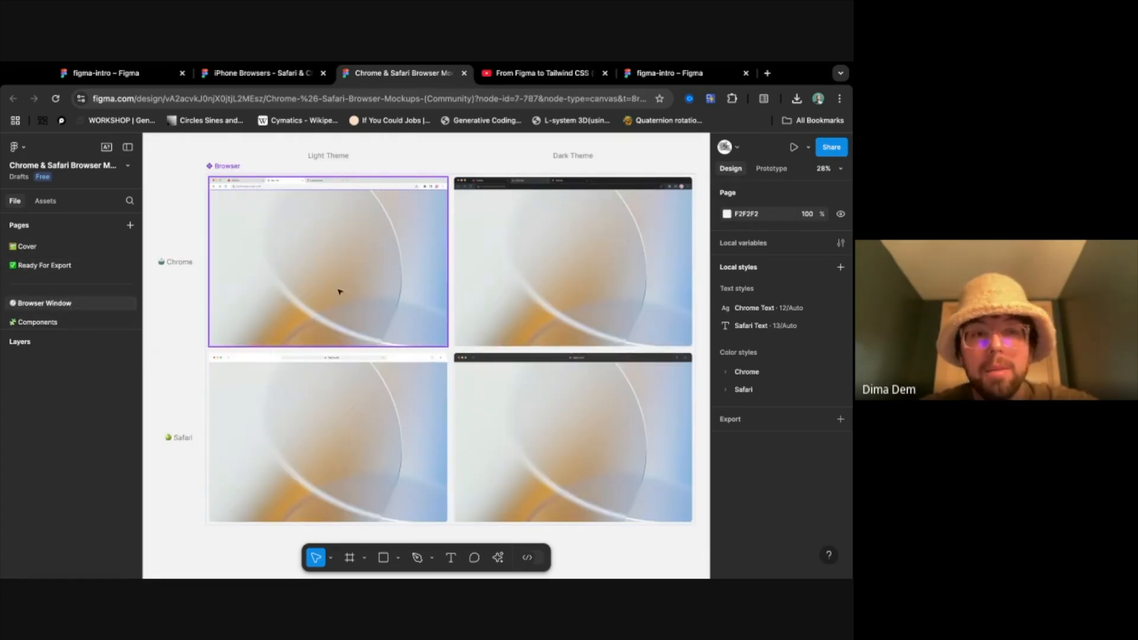
- Select the Screen instance in the light Chrome browser mockup and inspect it up close
scroll(469, 345, down, 5)
scroll(468, 345, up, 6)
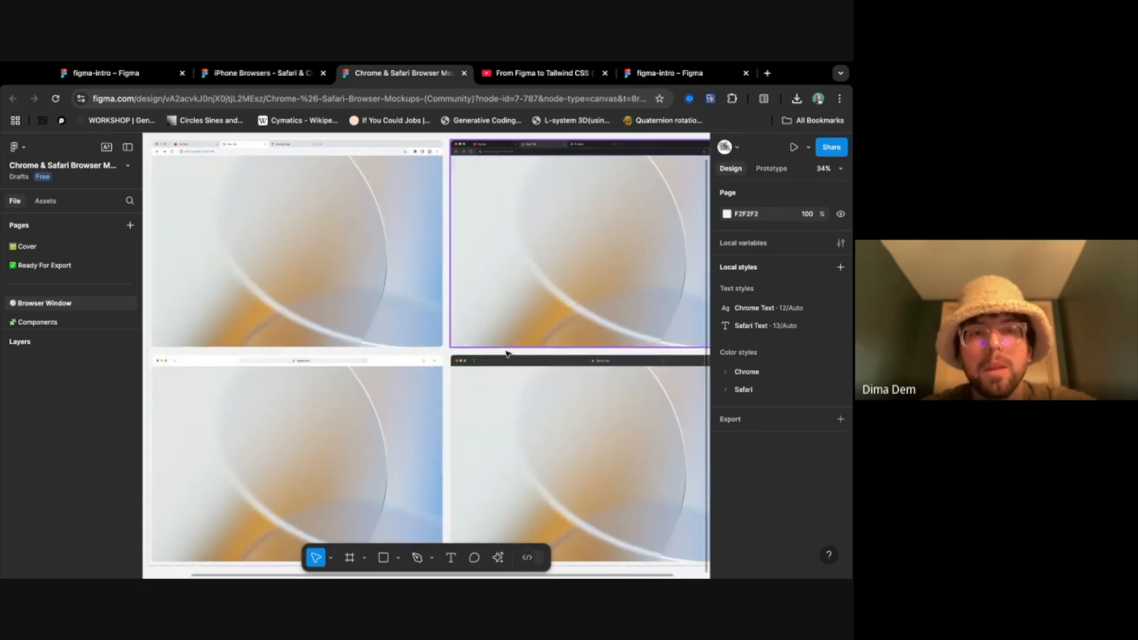
click(341, 267)
key(shift+2)
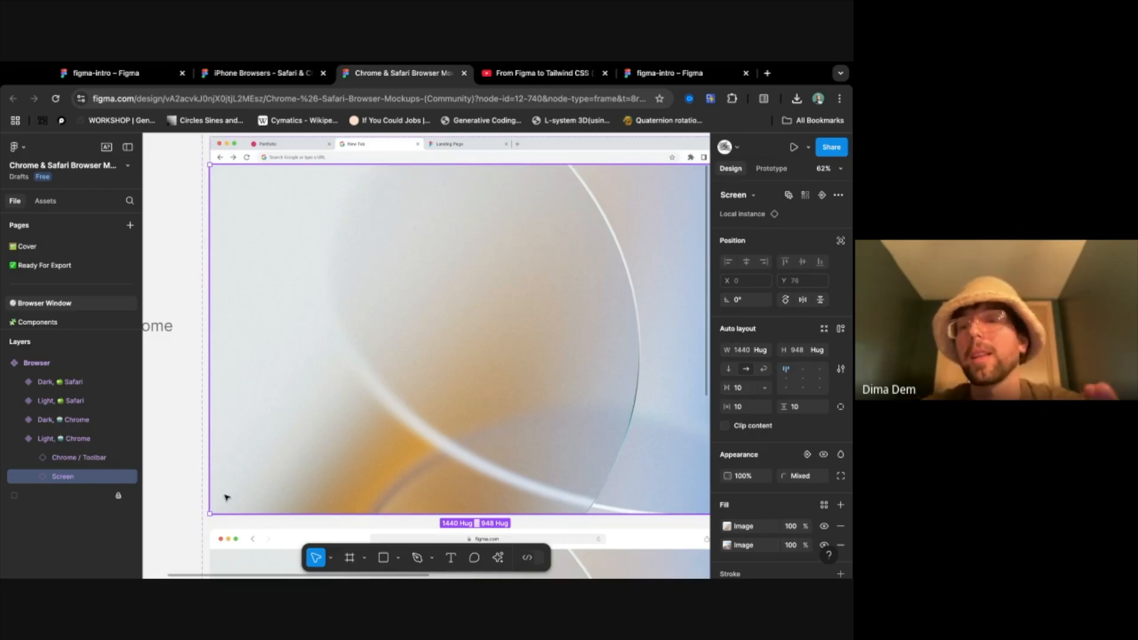
scroll(421, 348, down, 3)
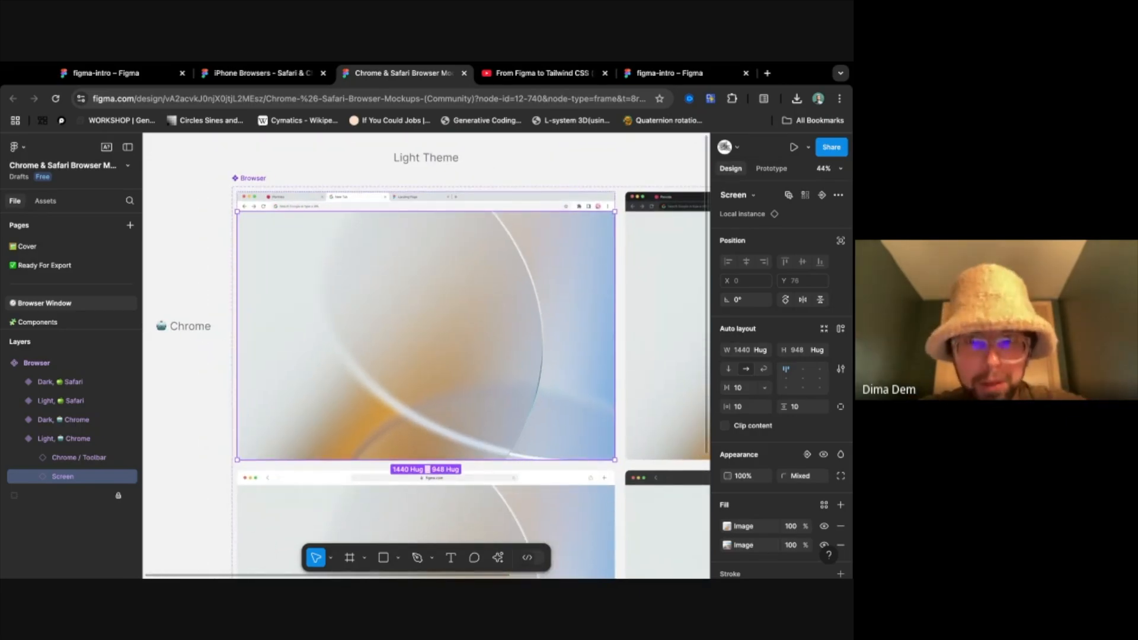
- Return to the figma-intro file, select the original rectangle-section frame and open it as a prototype in a new tab
click(635, 65)
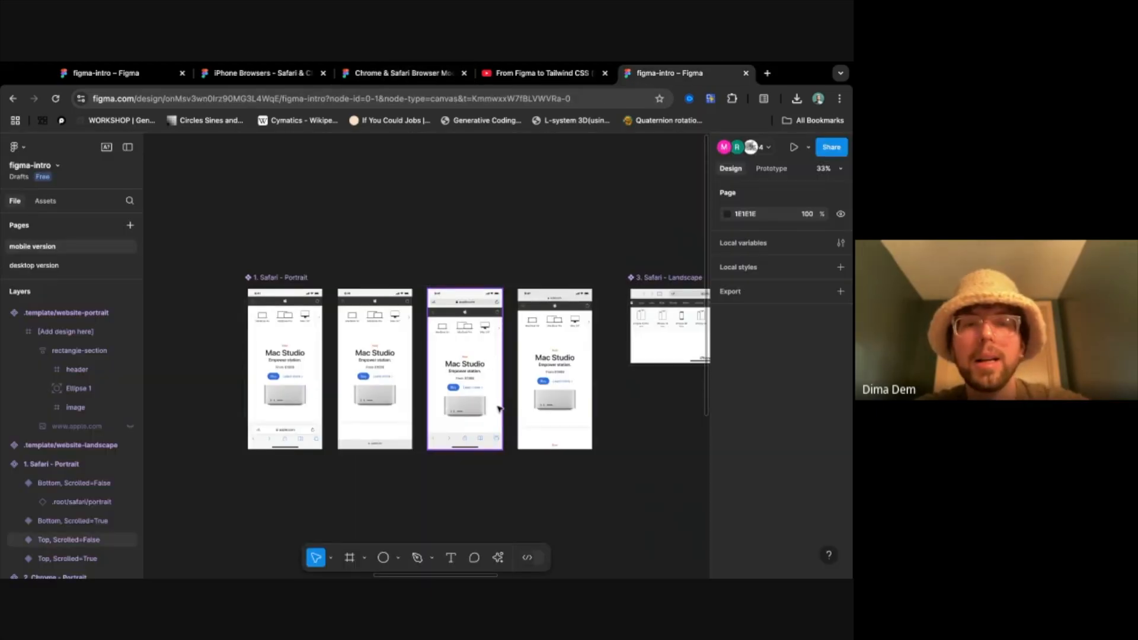
scroll(499, 409, left, 5)
scroll(500, 409, left, 10)
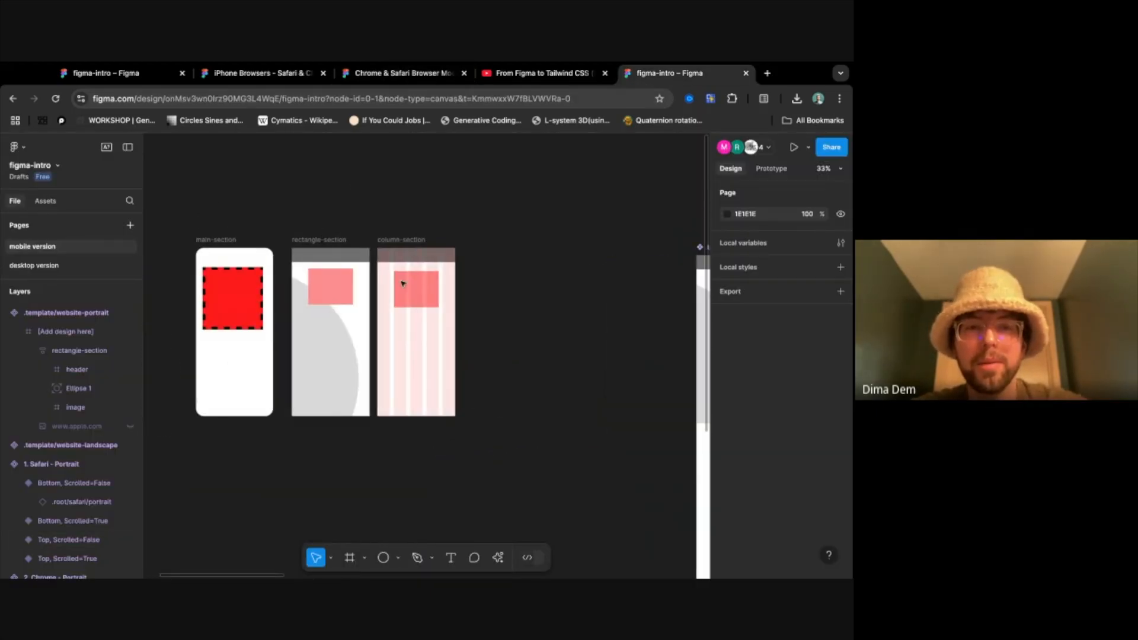
click(322, 249)
click(333, 240)
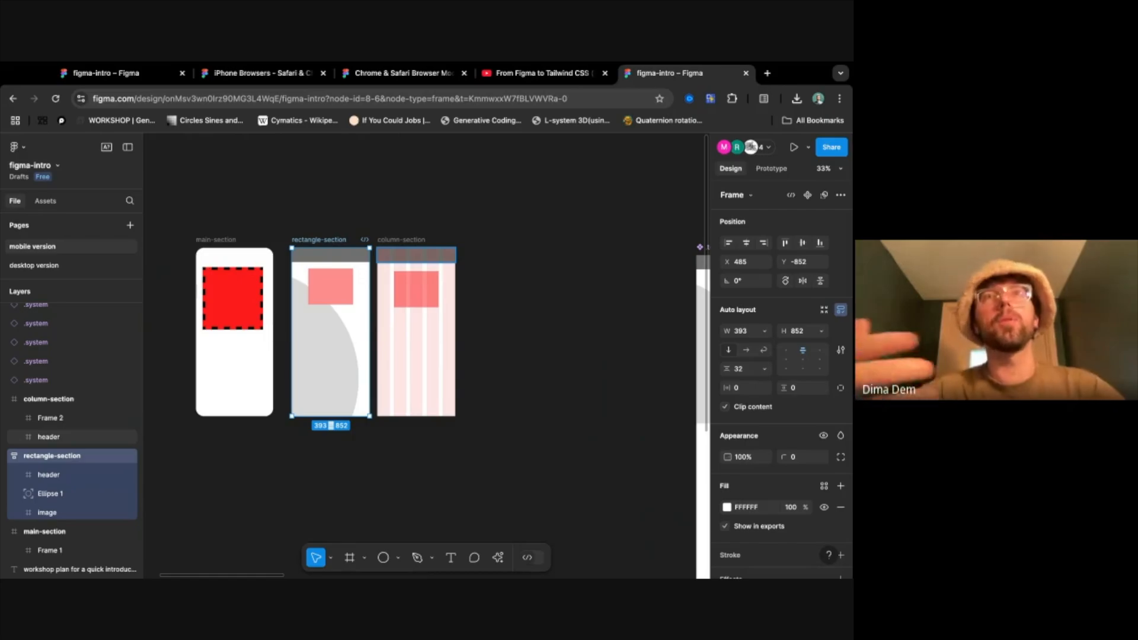
click(809, 147)
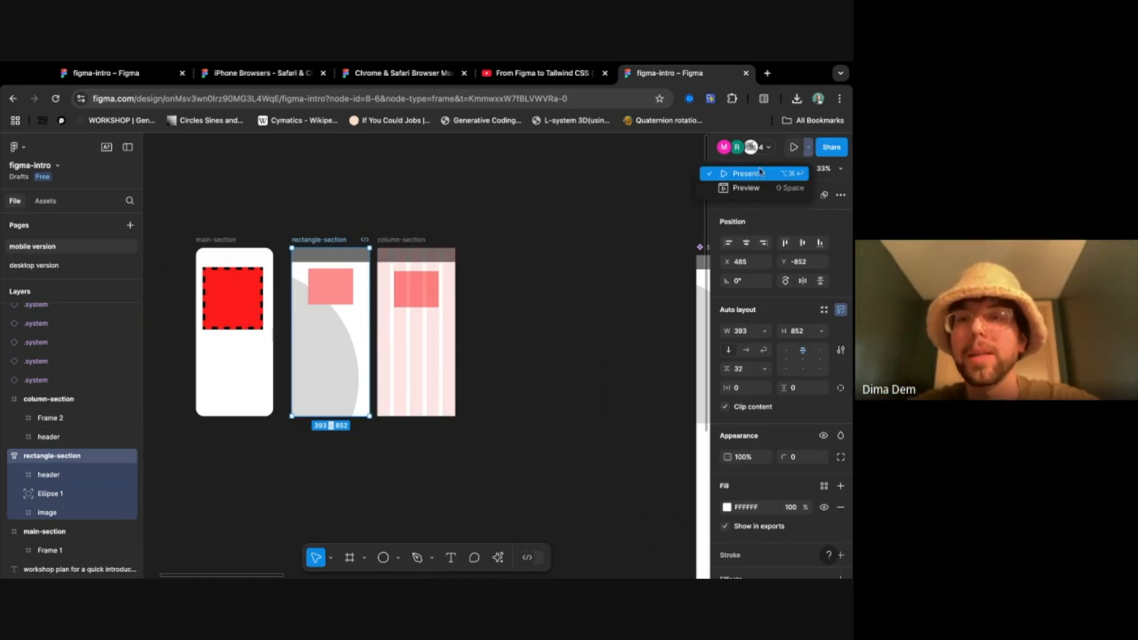
click(745, 188)
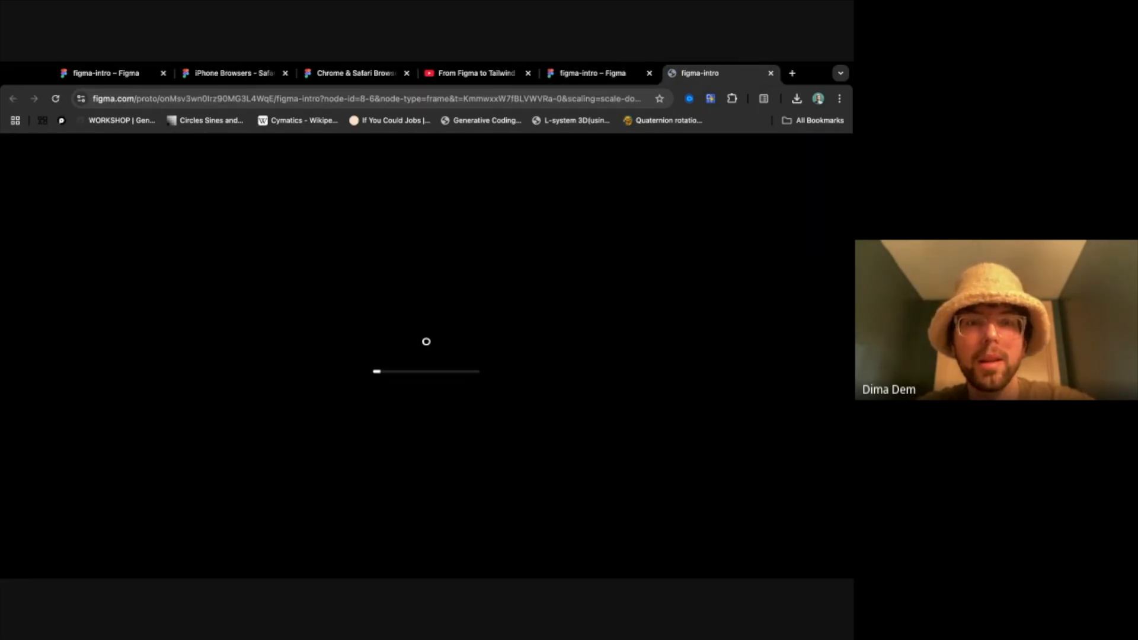
- Return to the figma-intro design file, view the rectangle-section frame up close and present it as a prototype again
click(593, 73)
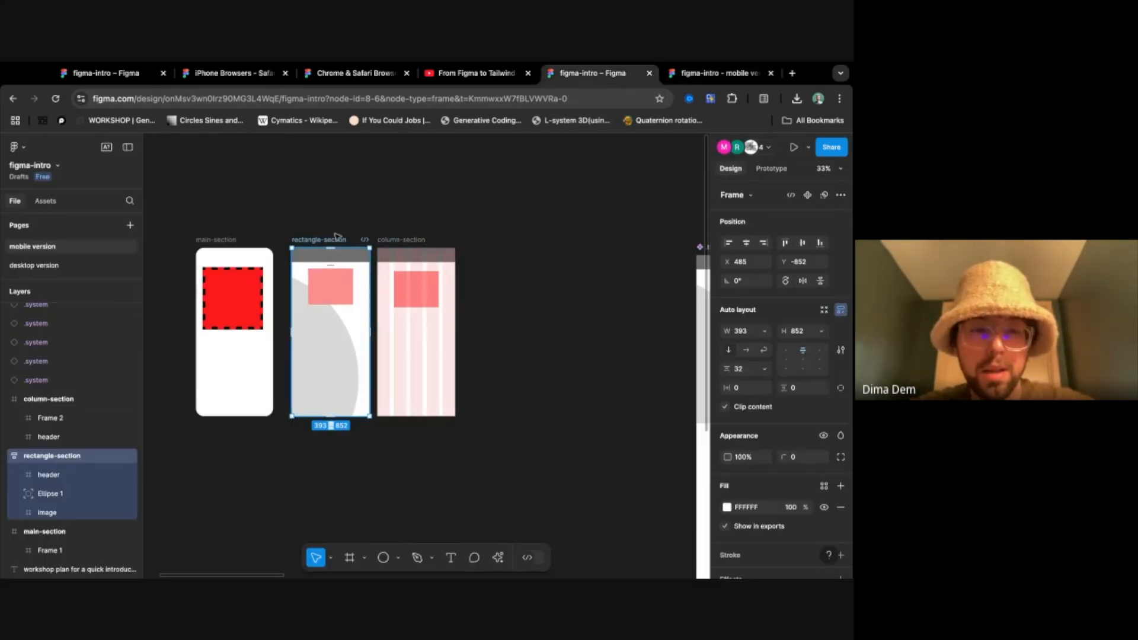
scroll(317, 273, up, 5)
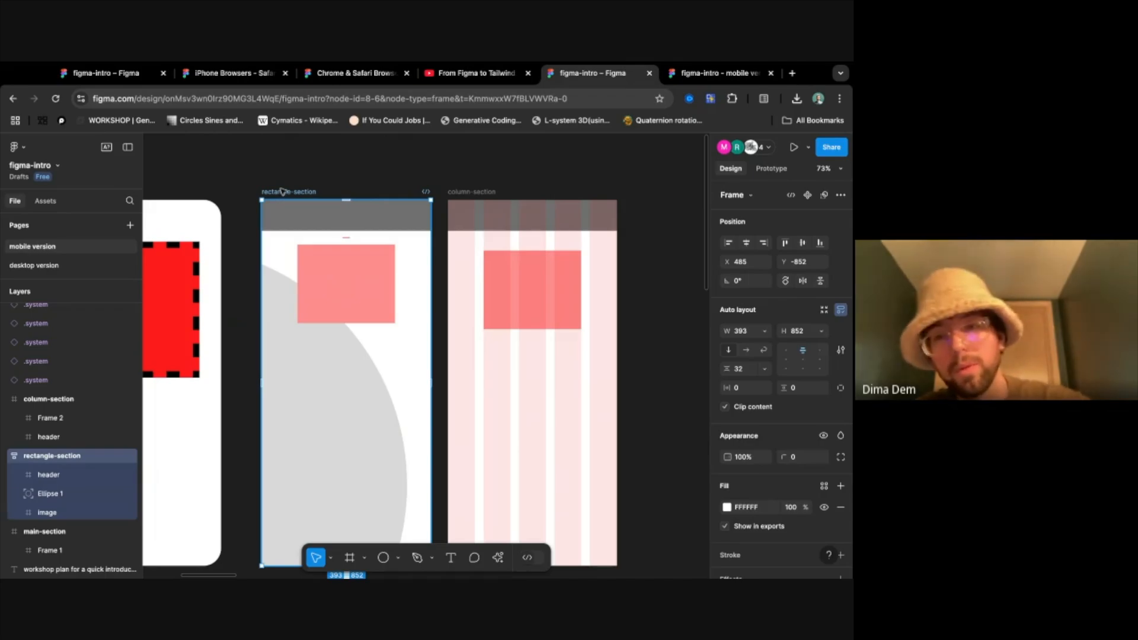
click(793, 147)
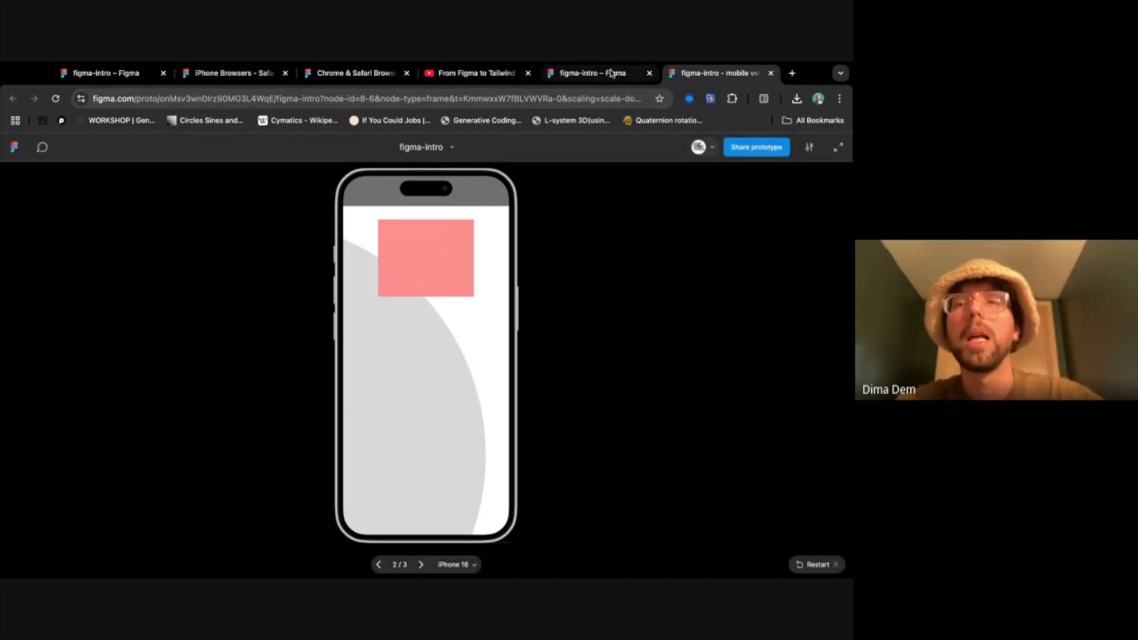
- Preview the prototype on the iPhone 15 and then the iPhone 15 Pro Max, and check the advanced device settings
click(471, 565)
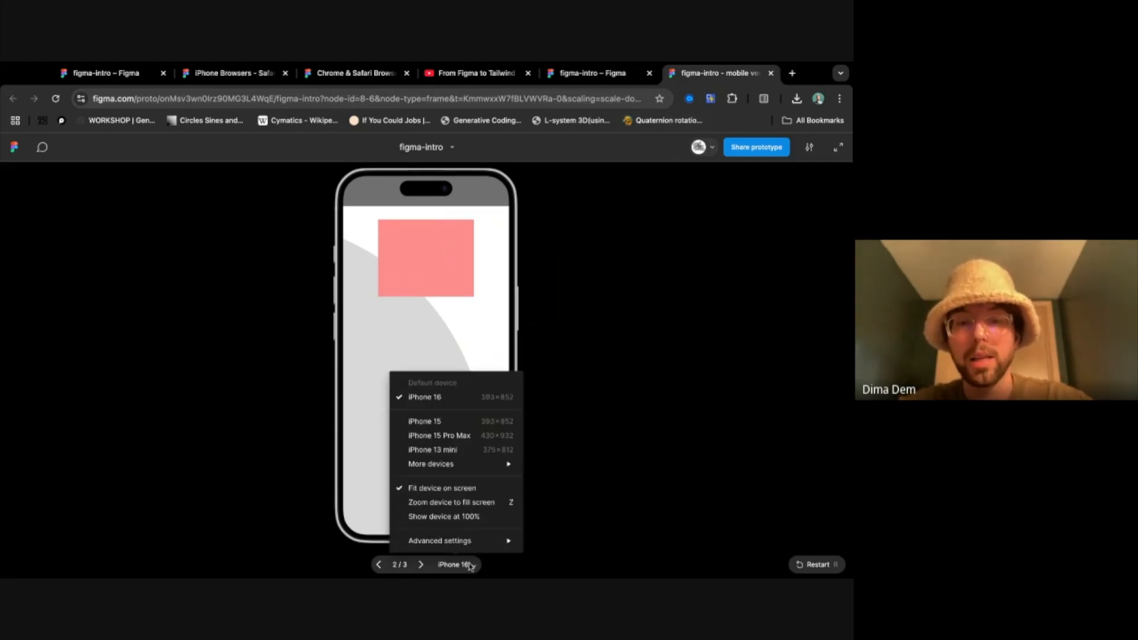
click(495, 422)
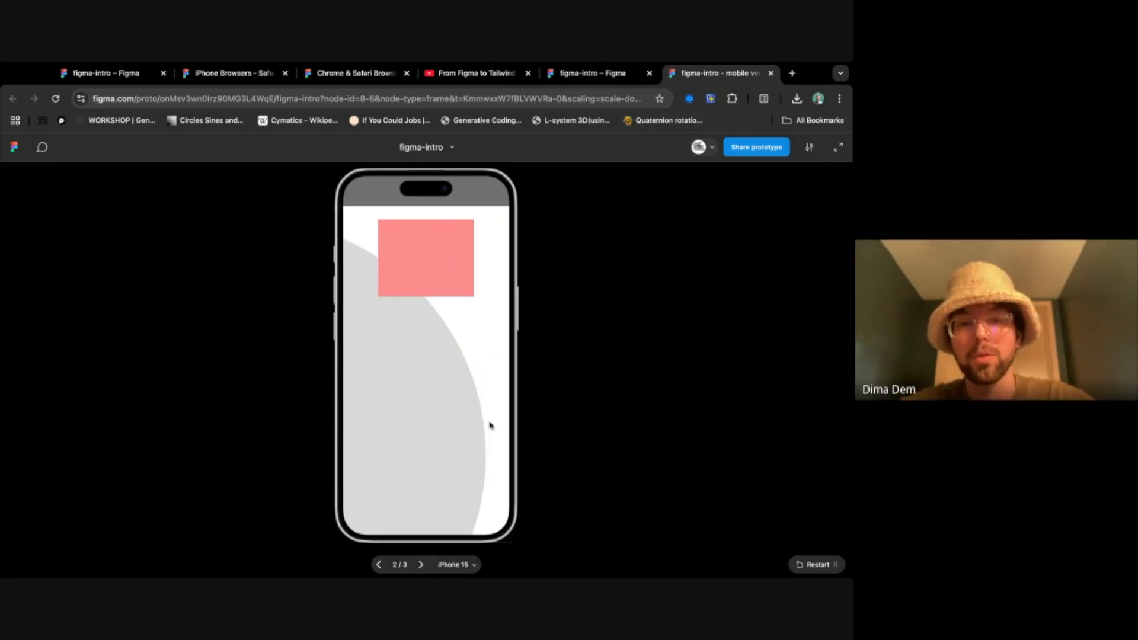
click(473, 564)
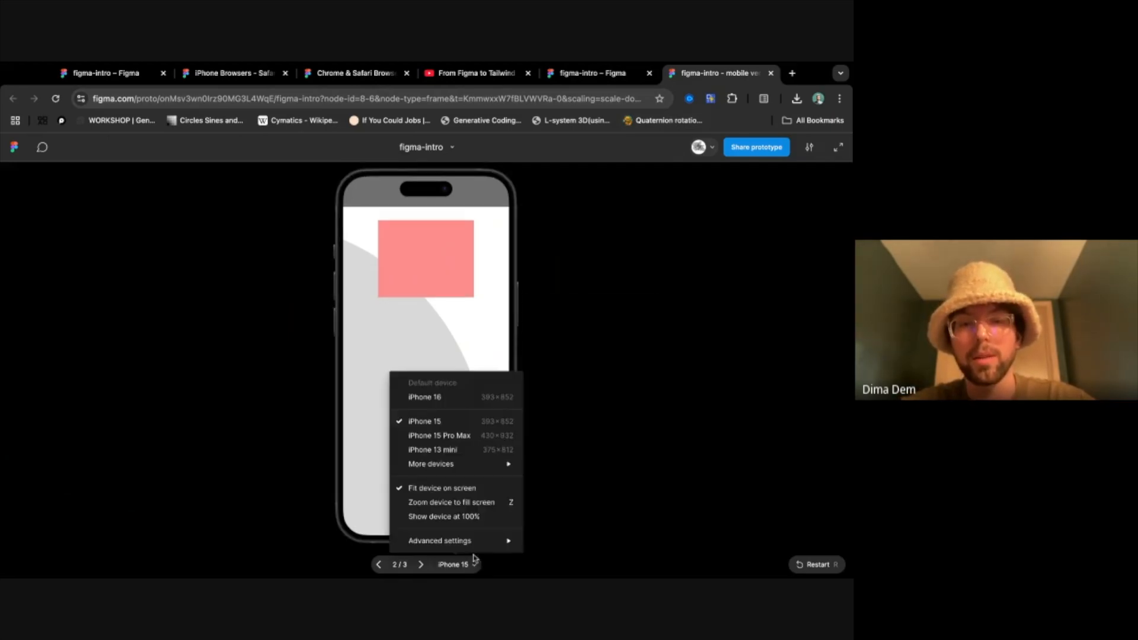
click(468, 435)
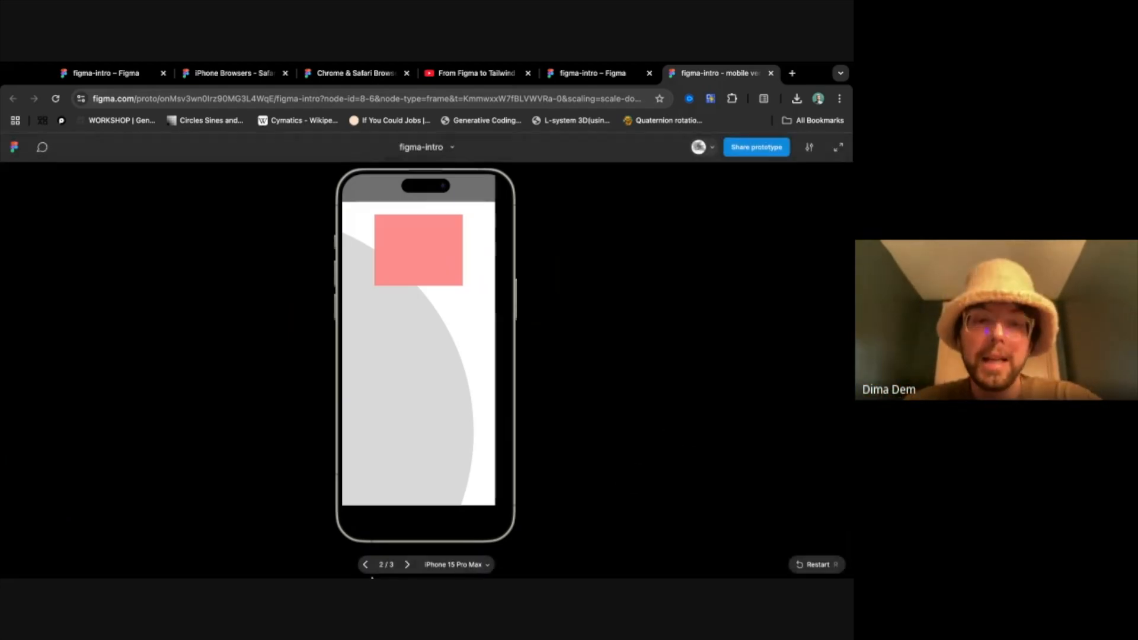
click(458, 561)
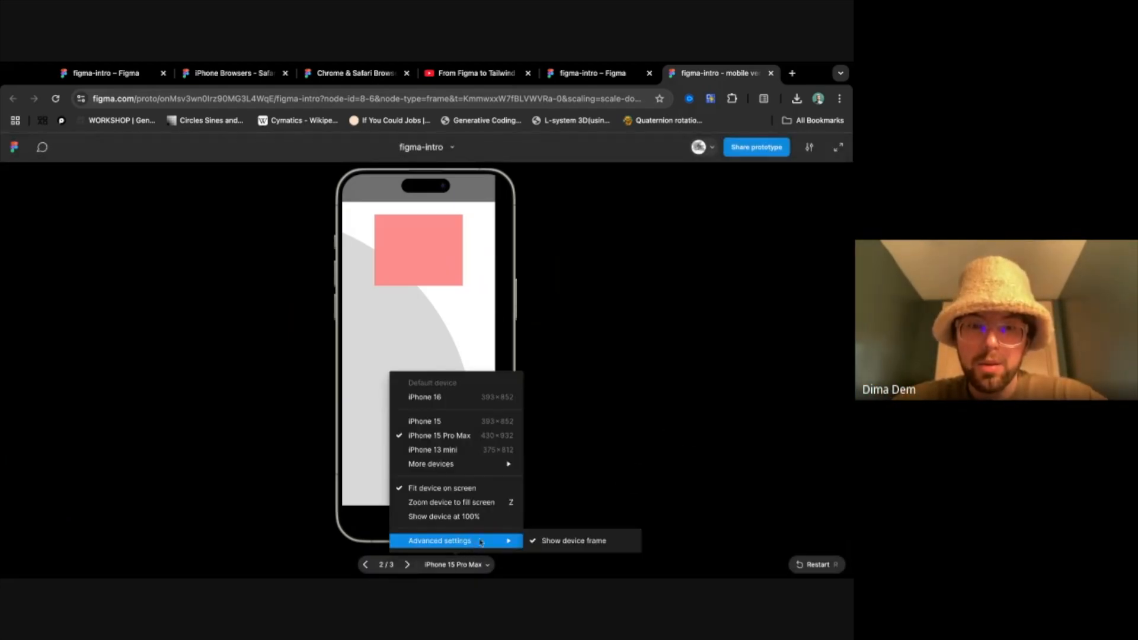
click(619, 453)
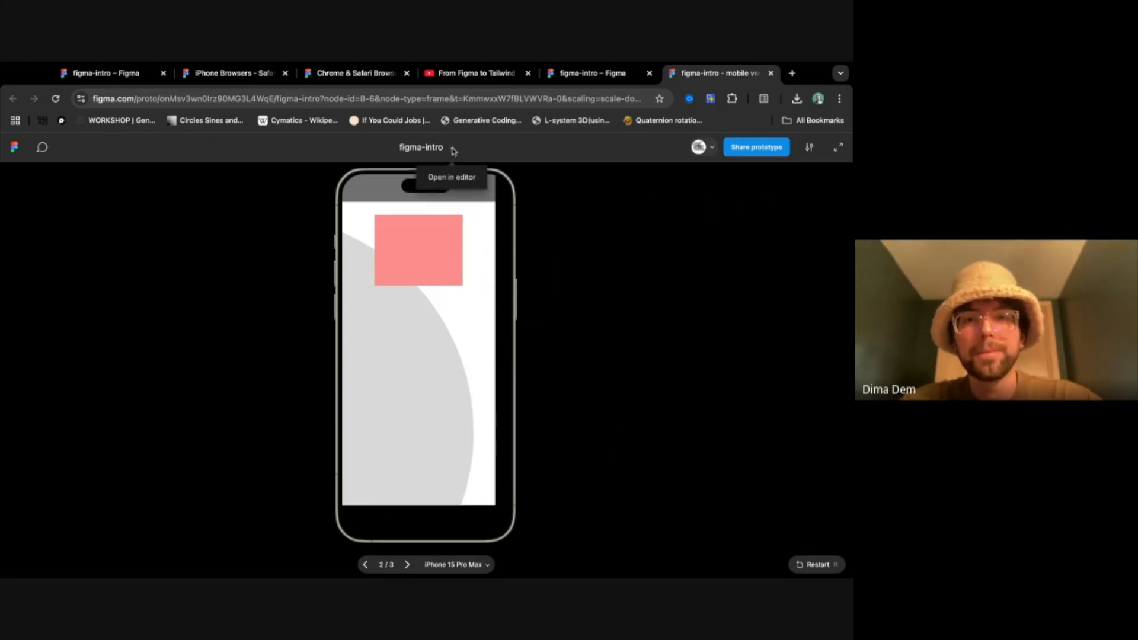
- Copy the share link of the prototype, then reopen the sharing options and copy it once more
click(772, 148)
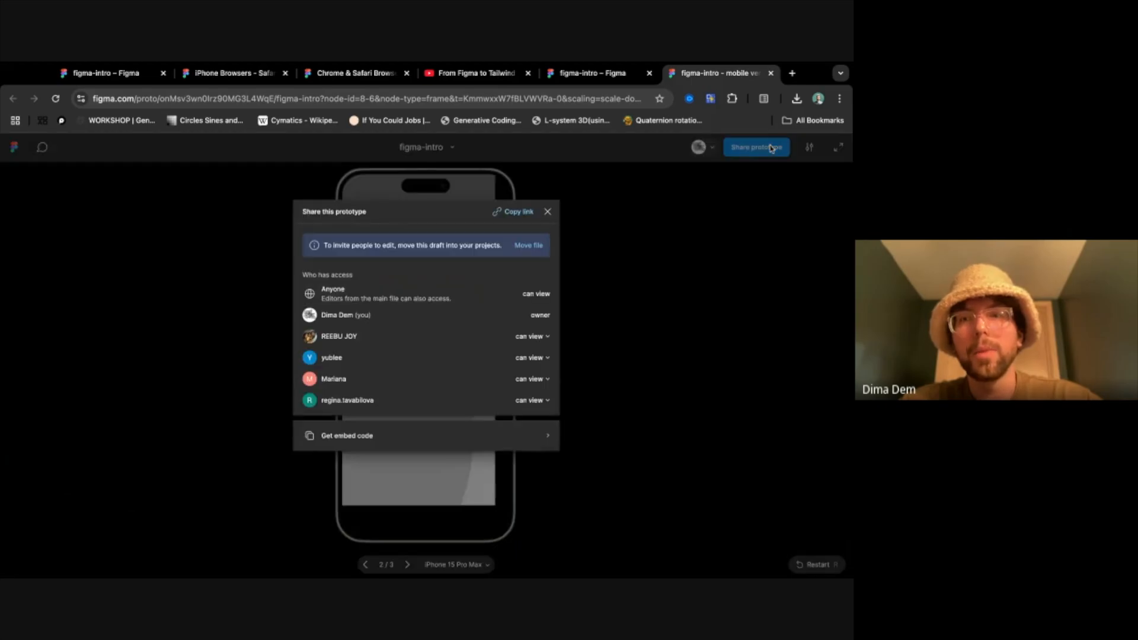
click(519, 213)
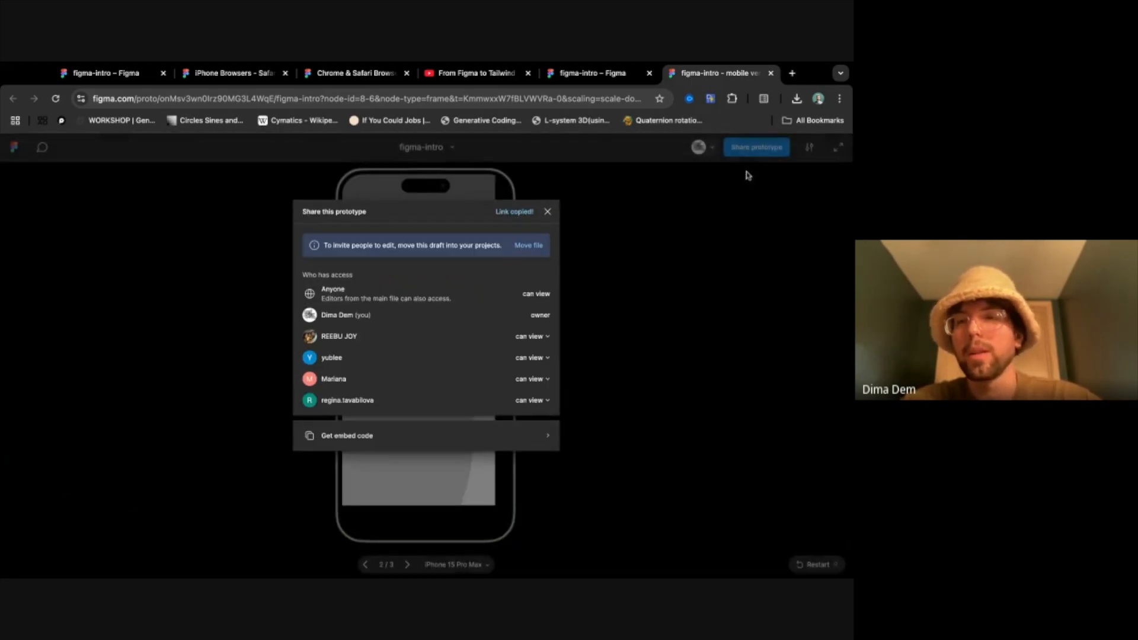
click(764, 151)
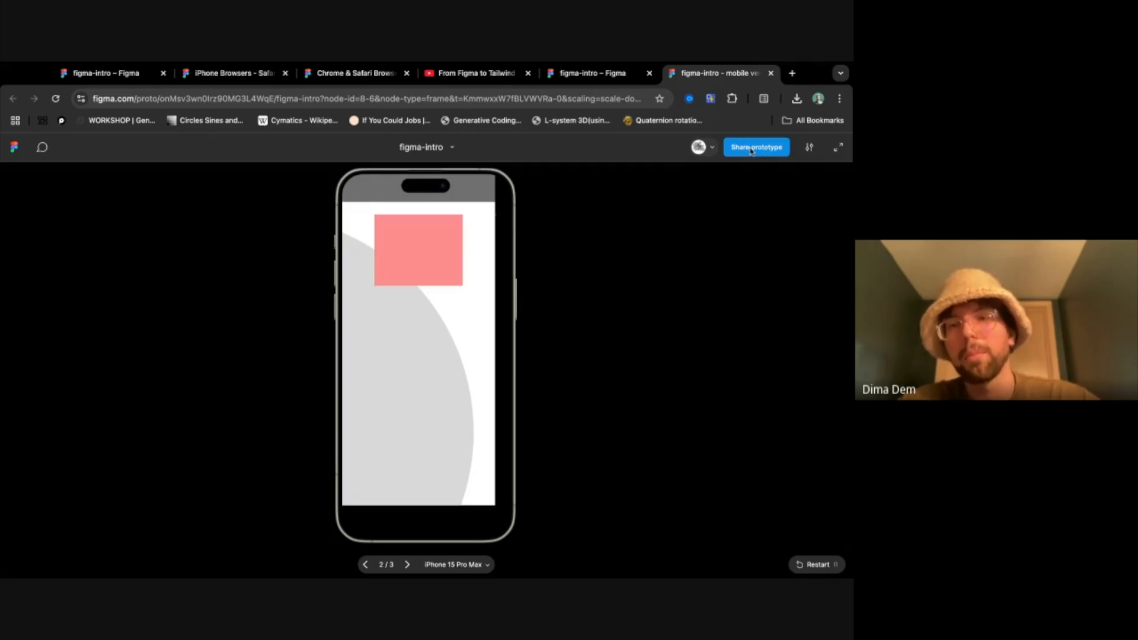
click(752, 150)
click(521, 213)
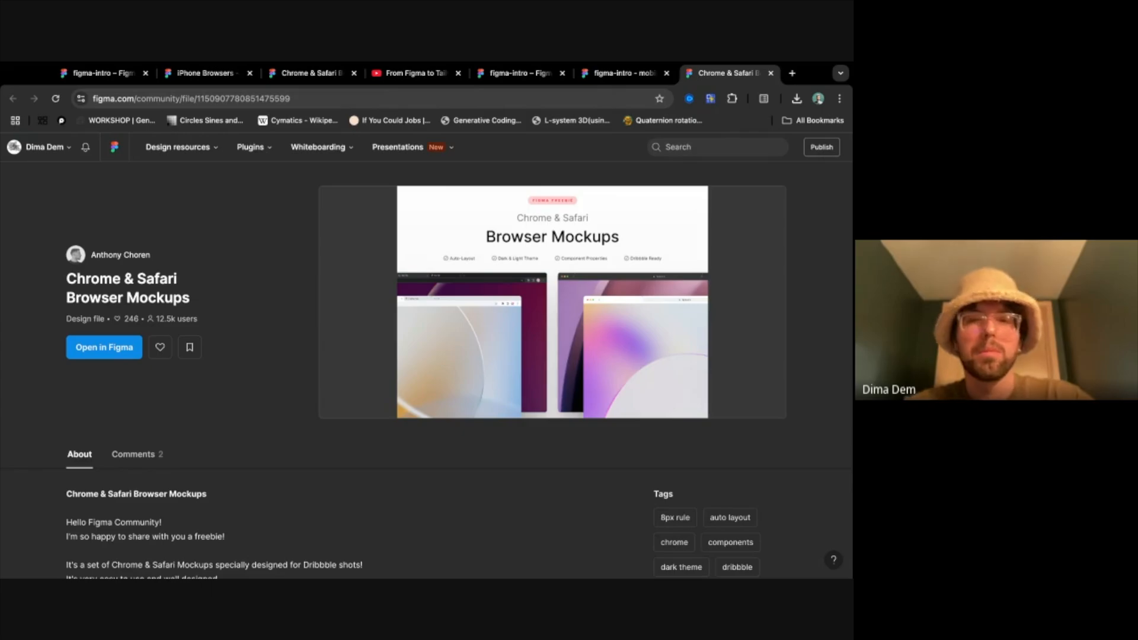
- Close the Chrome & Safari Browser Mockups community page and the prototype previews to return to the figma-intro design file
key(ctrl+w)
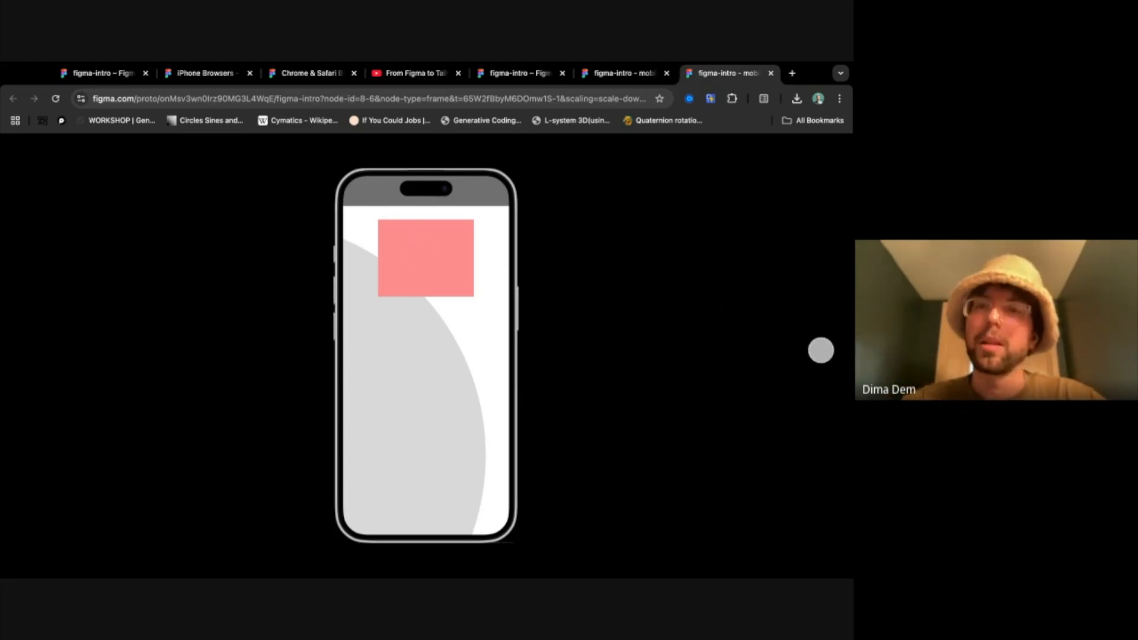
key(super+w)
key(Escape)
key(super+w)
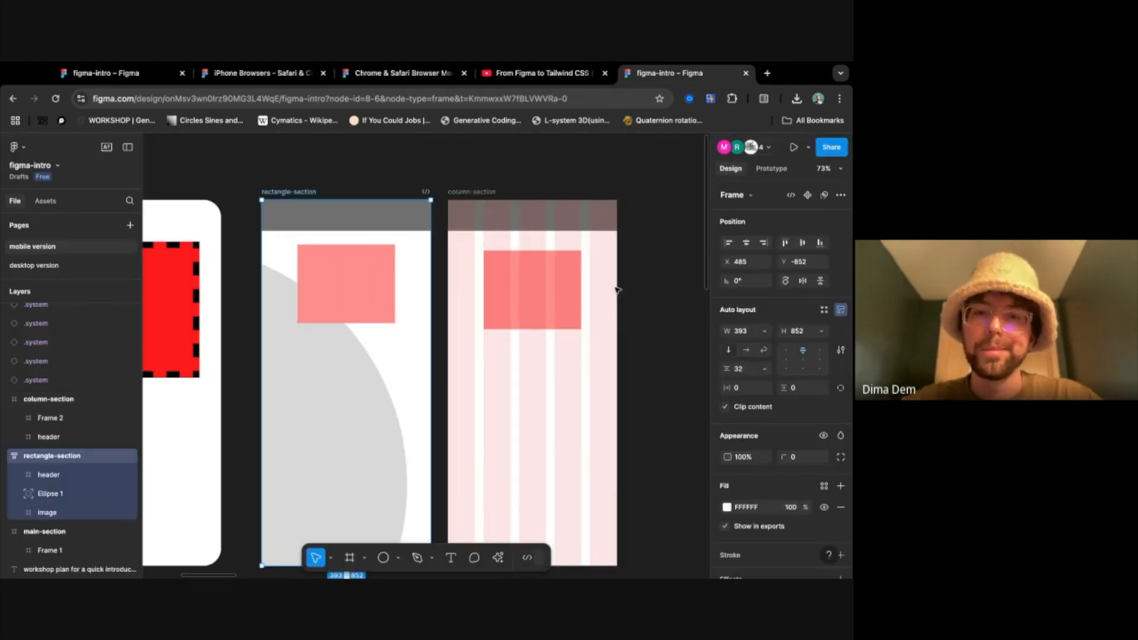
click(653, 352)
scroll(667, 377, down, 1)
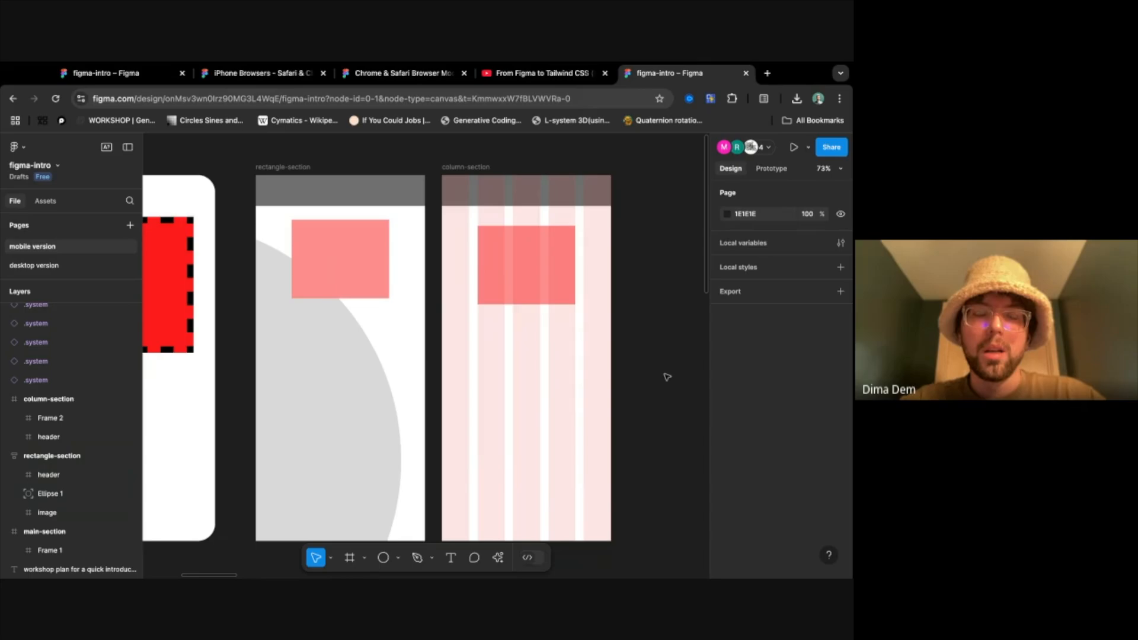
key(super+Tab)
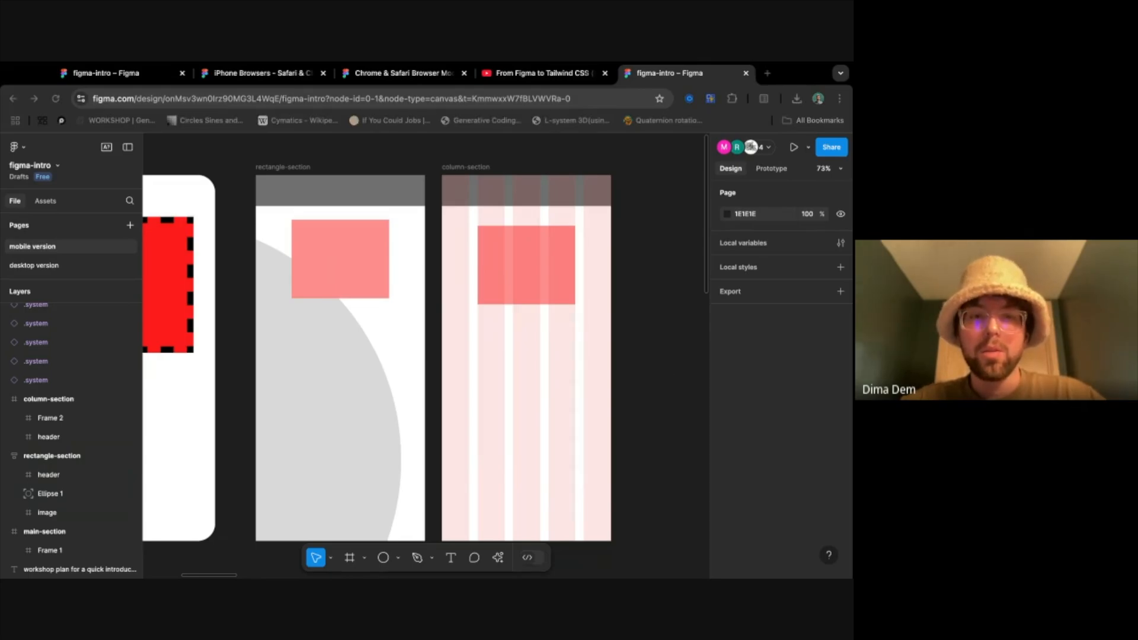
key(super+Tab)
key(super+Tab)
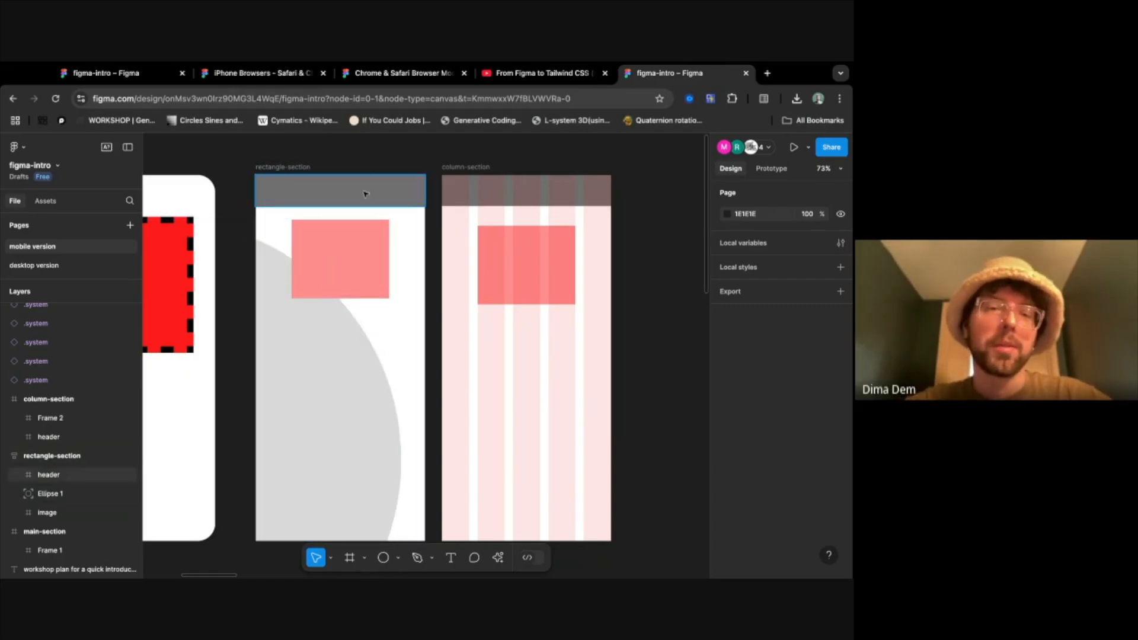
- Select the image frame in rectangle-section, look up the Create component option, and clear the selection without applying it
click(346, 253)
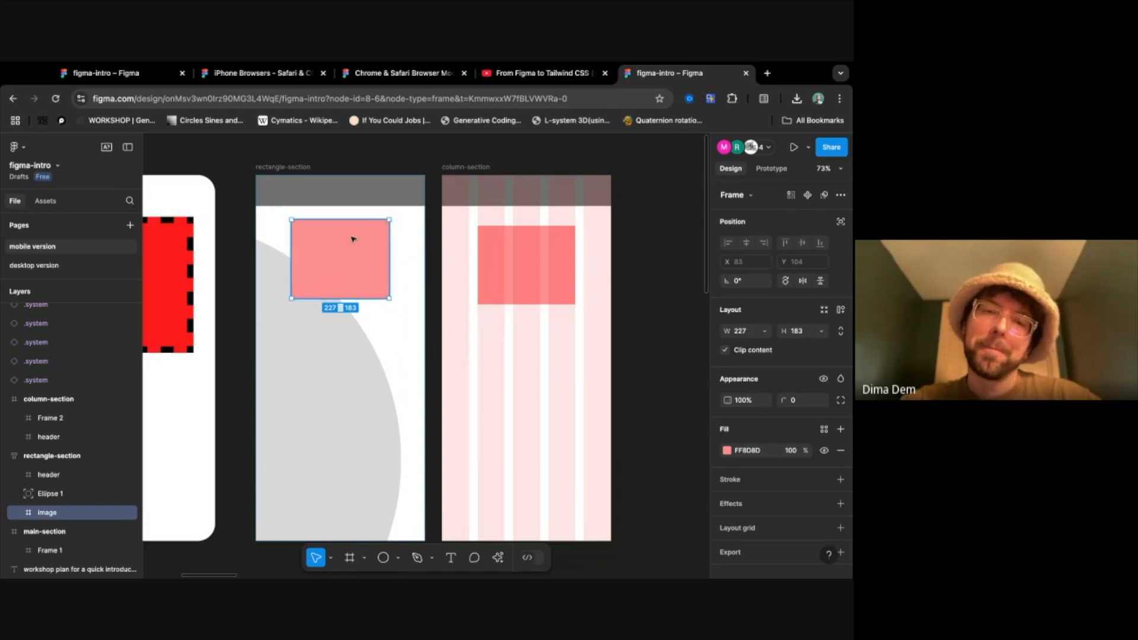
right_click(351, 238)
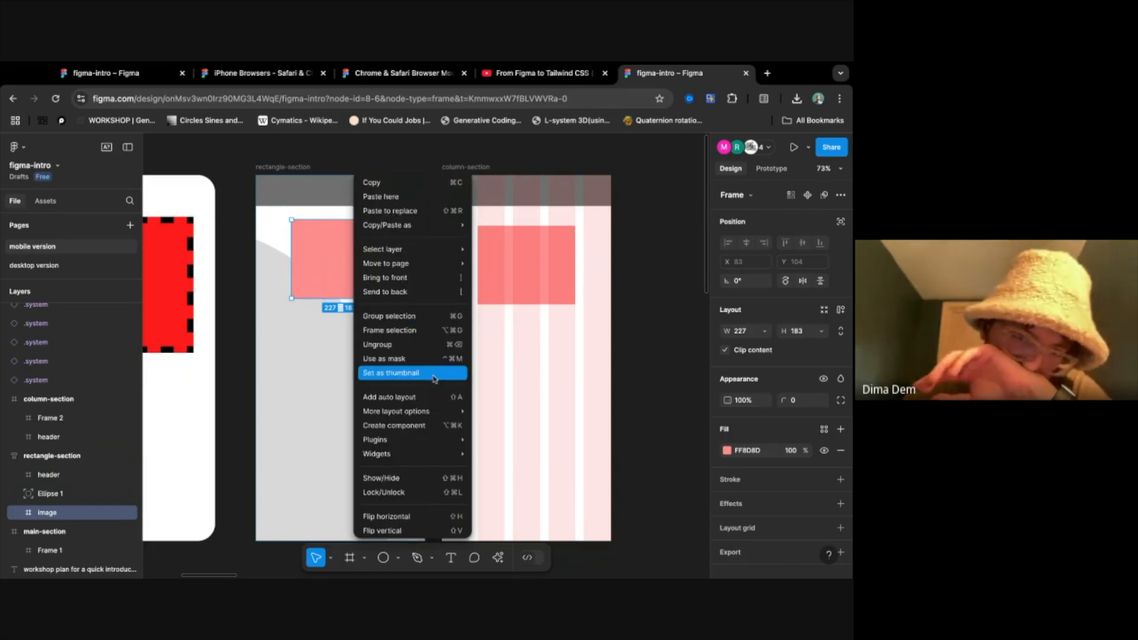
mouse_move(440, 410)
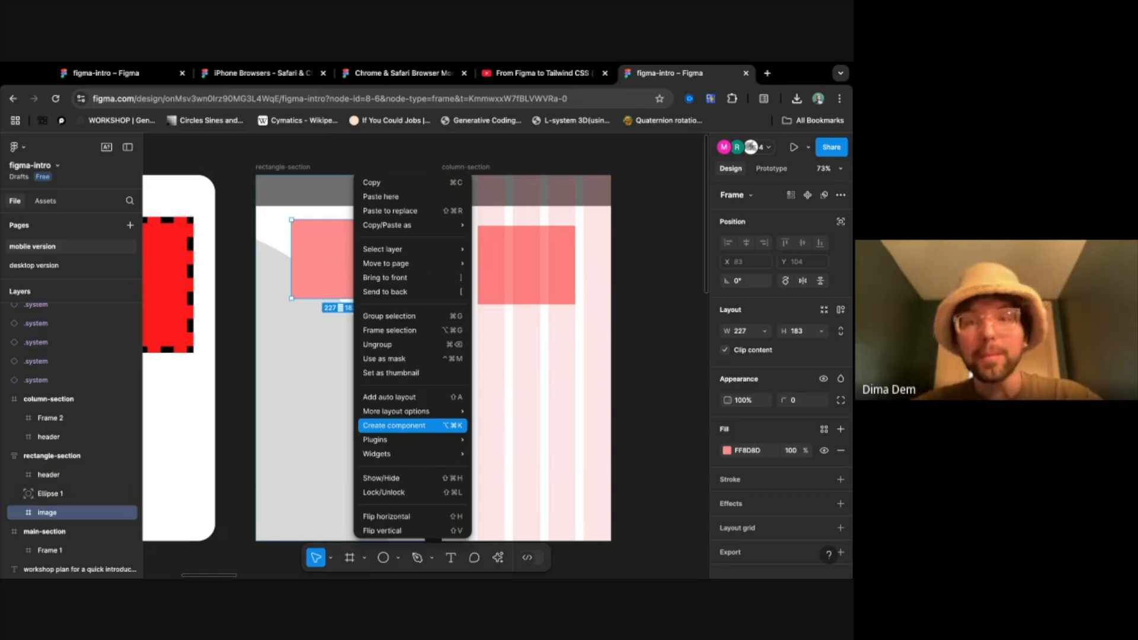
scroll(655, 414, right, 10)
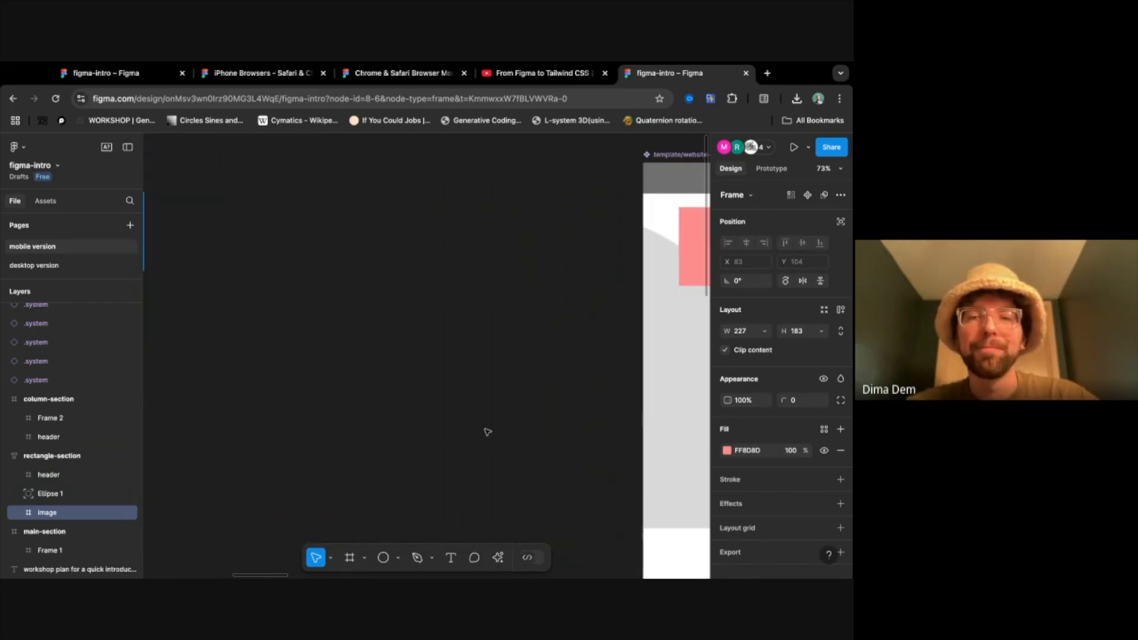
click(488, 432)
- Draw a section about 1495 by 1081 in the empty canvas below the mobile frames and name it buttons
scroll(487, 432, down, 5)
scroll(487, 432, down, 4)
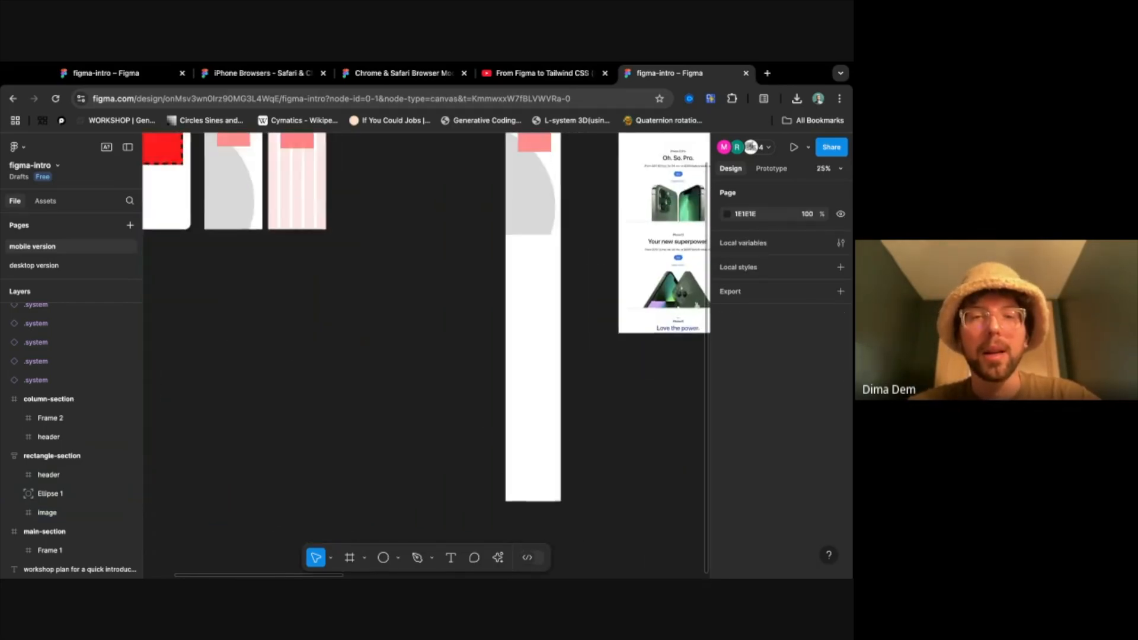
scroll(463, 326, left, 4)
scroll(463, 326, up, 3)
scroll(341, 252, up, 2)
scroll(339, 250, left, 1)
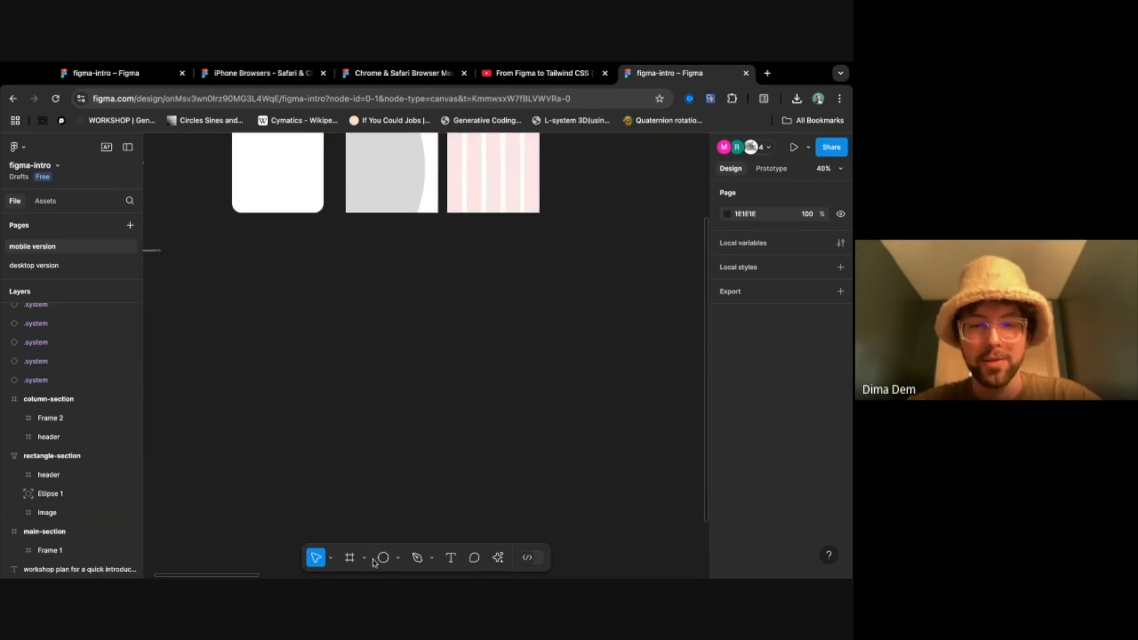
click(399, 558)
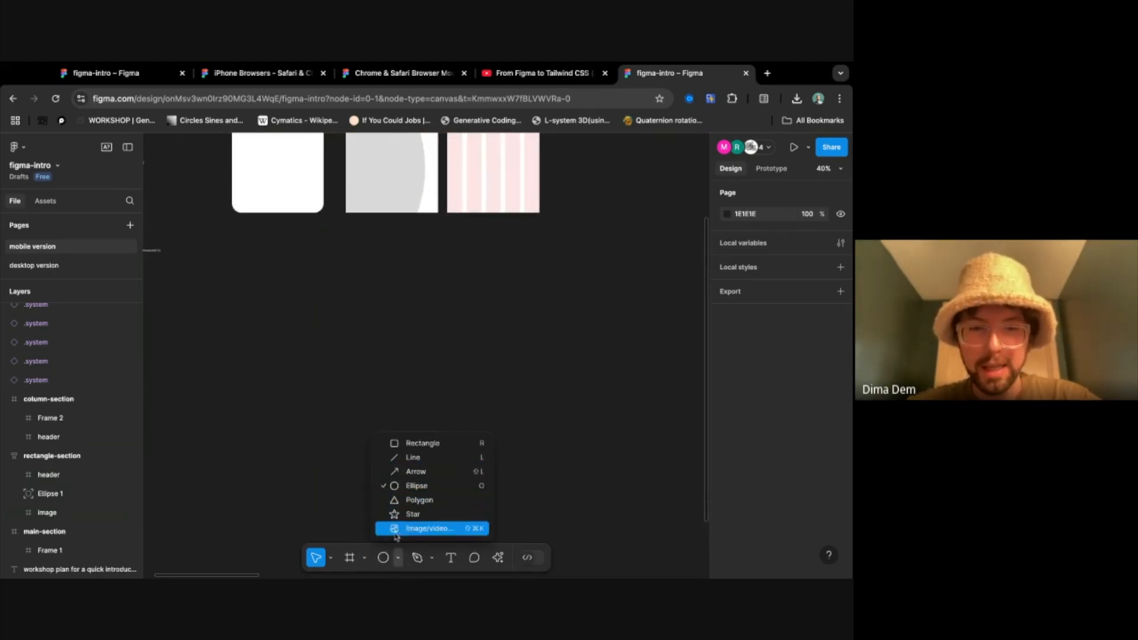
click(364, 558)
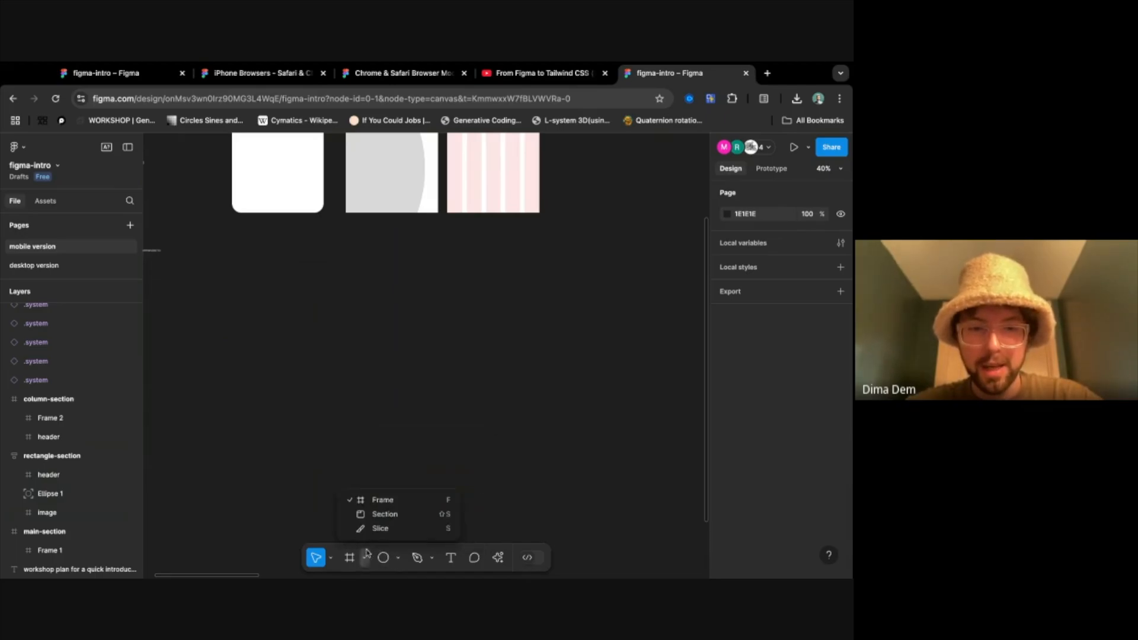
click(319, 408)
key(shift+s)
drag(222, 291, 572, 542)
double_click(241, 280)
text(buttons)
key(Return)
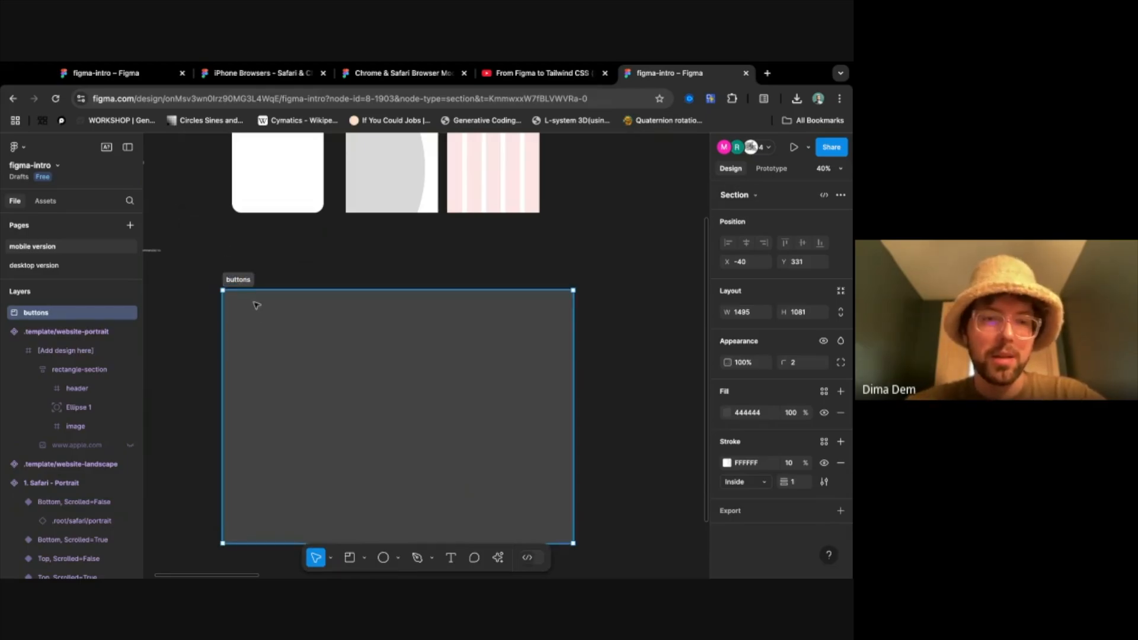
- Draw a frame about 243 by 177 in the upper-left corner of the buttons section and name it button
key(f)
drag(236, 315, 294, 357)
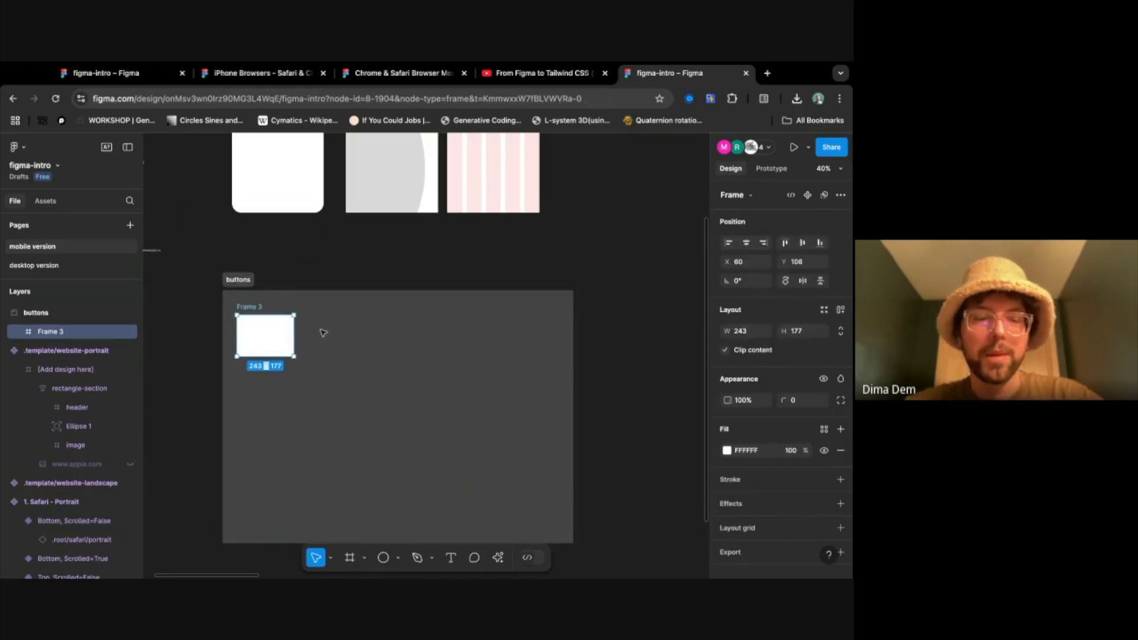
double_click(249, 306)
text(button)
key(Return)
key(f)
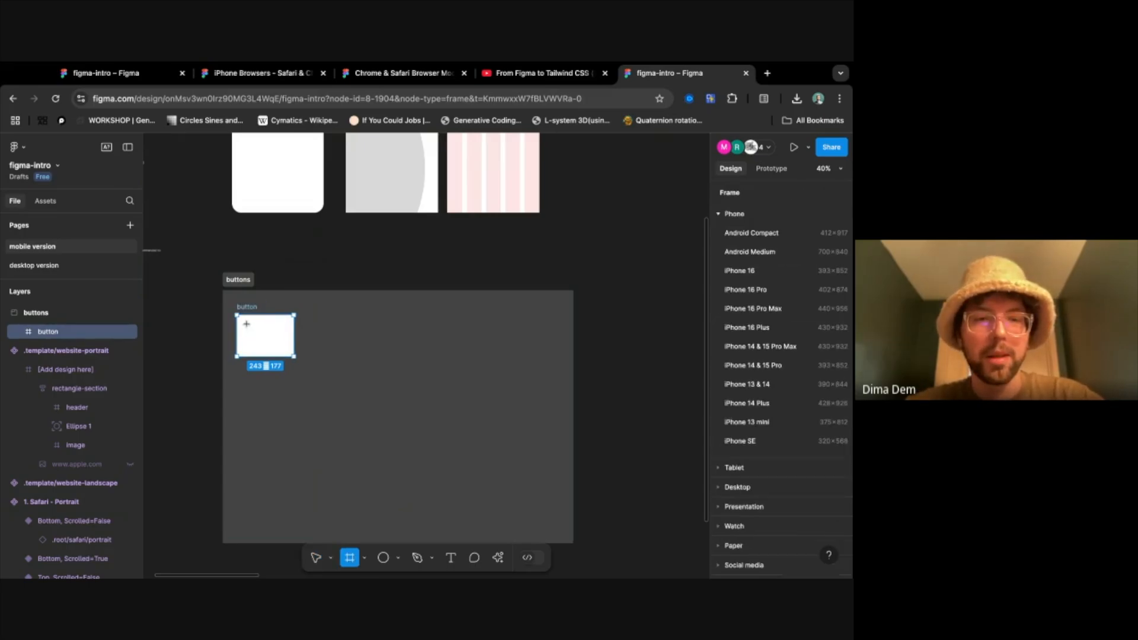
key(v)
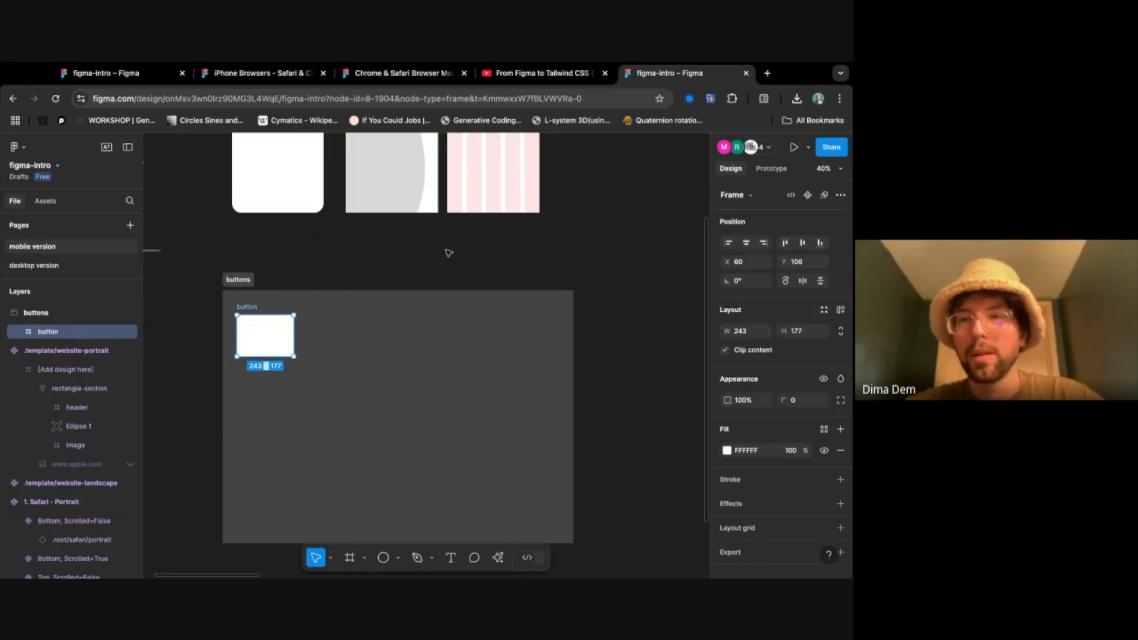
- Add auto layout to the button frame and set its width to 200 and height to 120
click(839, 310)
click(742, 333)
text(200)
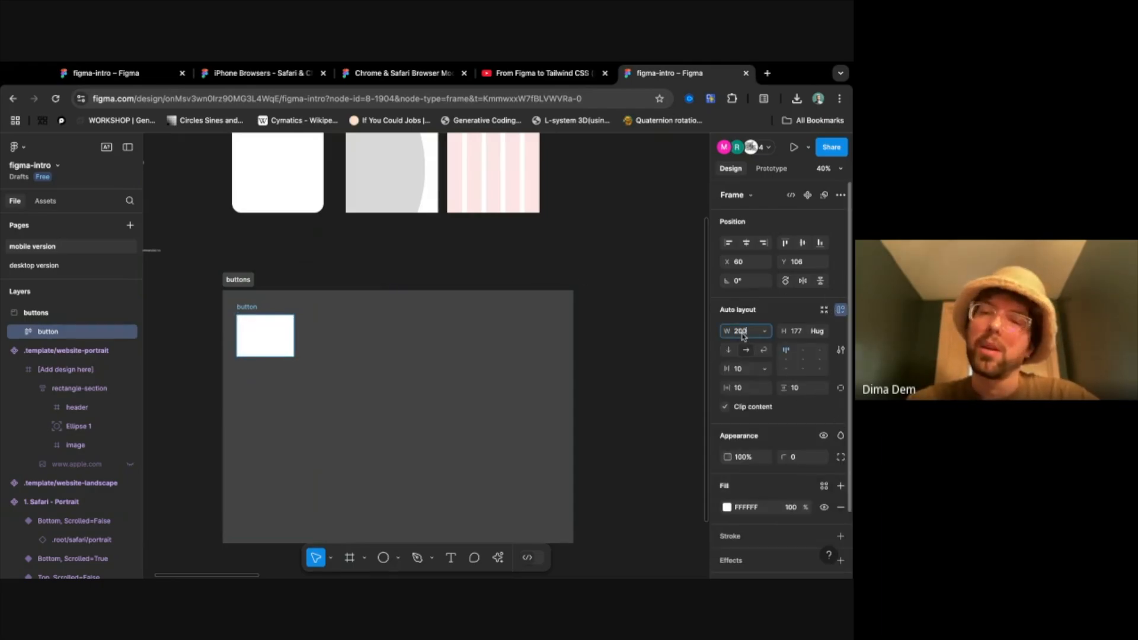
key(Tab)
text(120)
key(Tab)
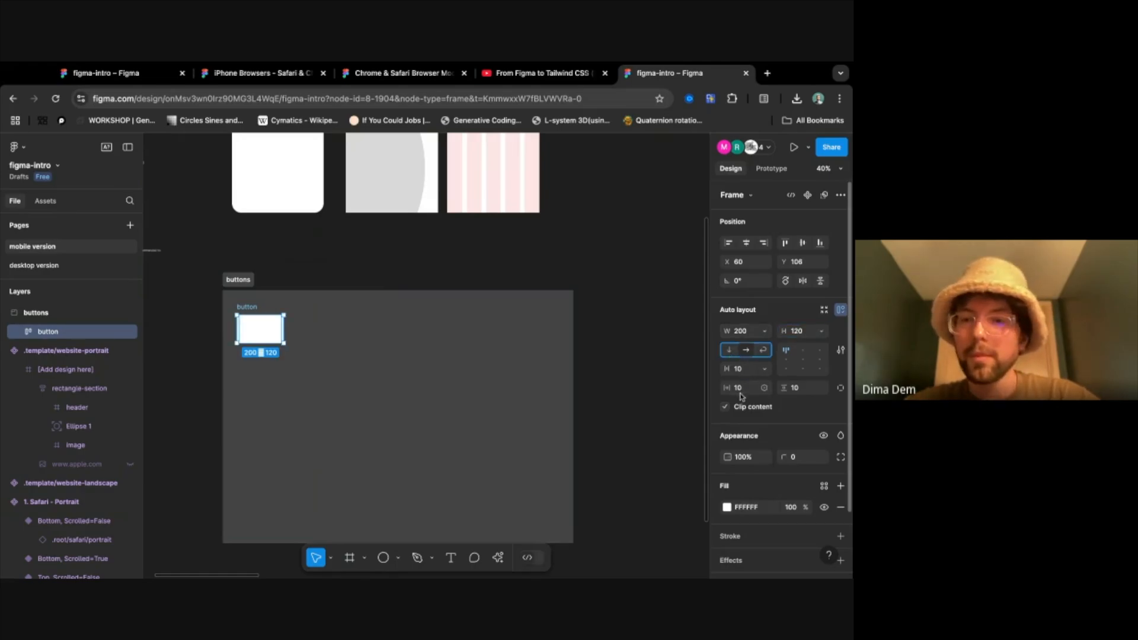
- Add a text layer reading ENTER inside the button frame
click(265, 332)
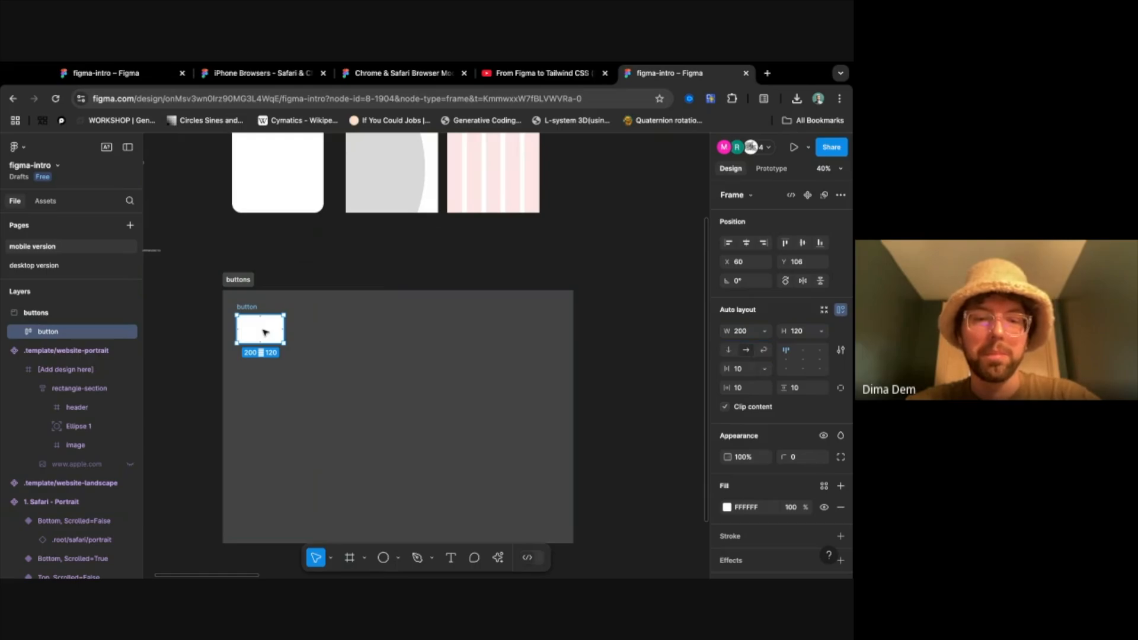
click(450, 557)
click(253, 328)
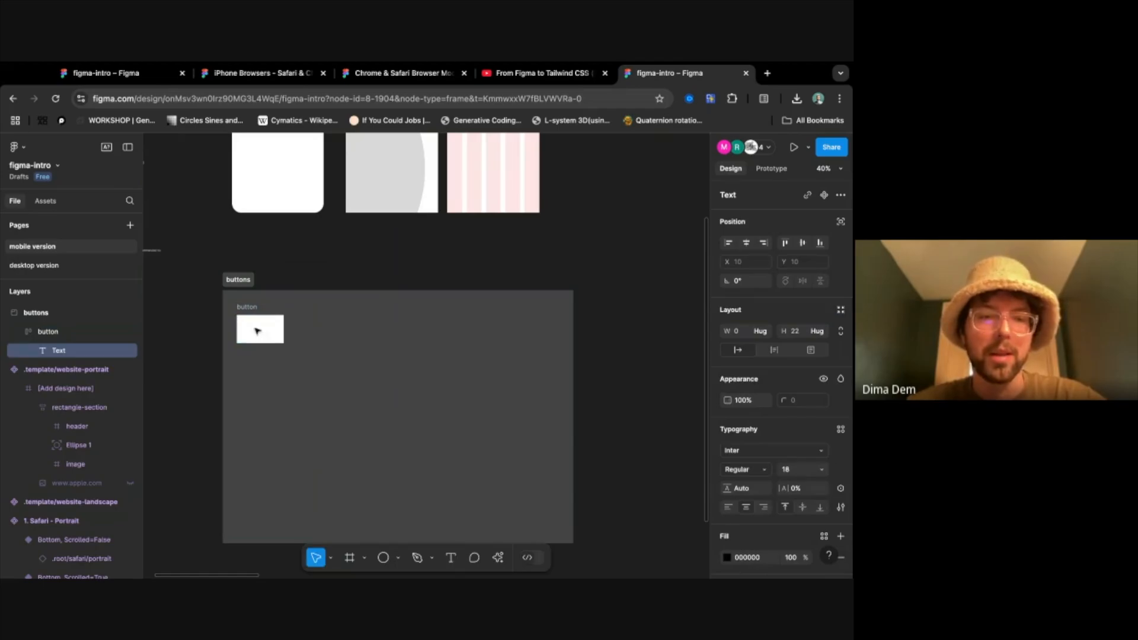
text(butt)
key(BackSpace)
text(ENTER)
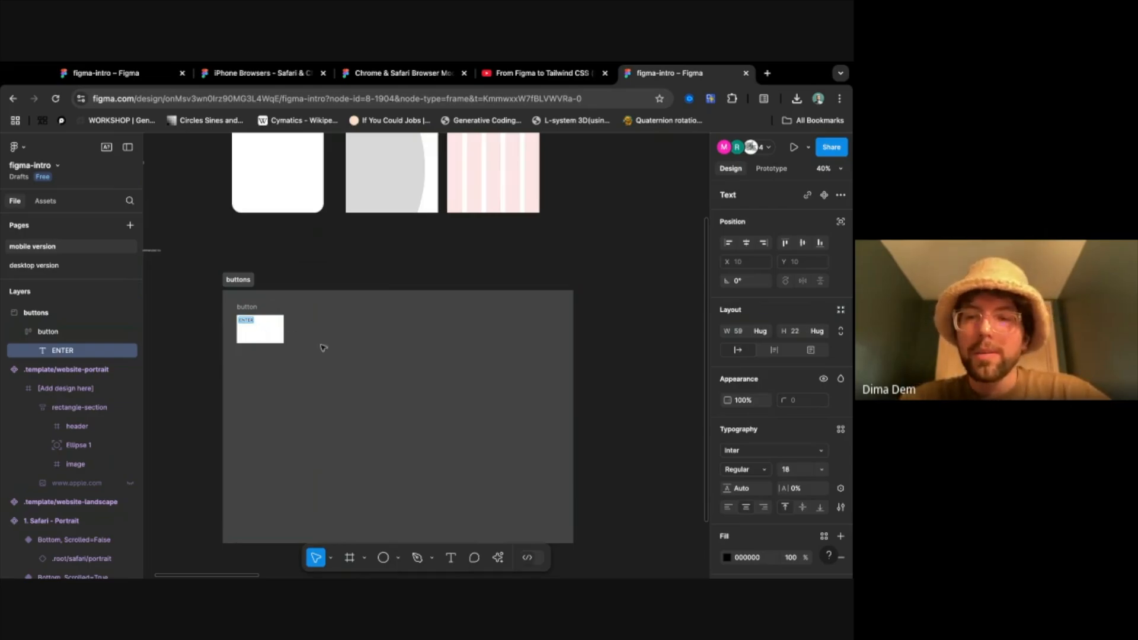
- Draw a frame about 114 by 57 inside the button frame and nest the ENTER text layer in it
scroll(259, 327, up, 10)
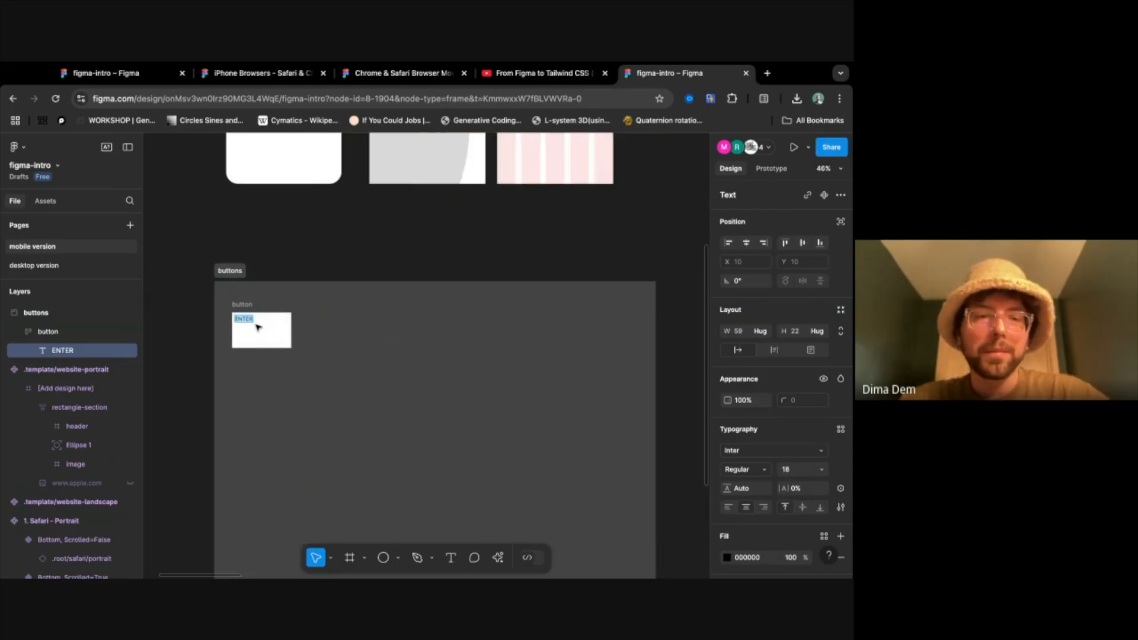
scroll(258, 327, left, 3)
scroll(258, 327, down, 1)
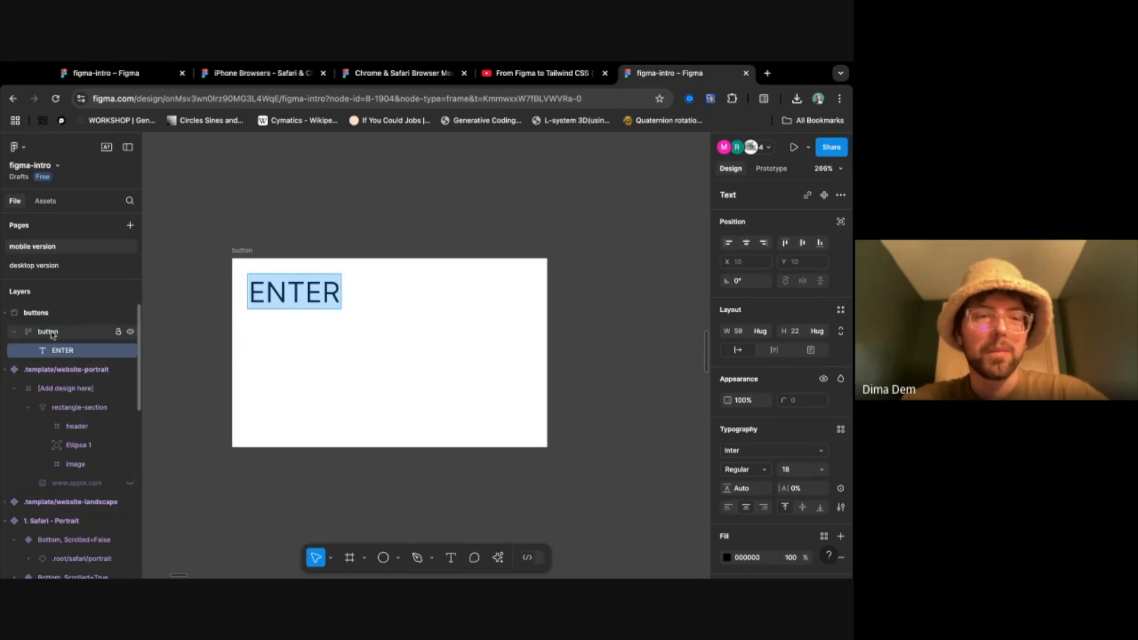
key(Escape)
key(f)
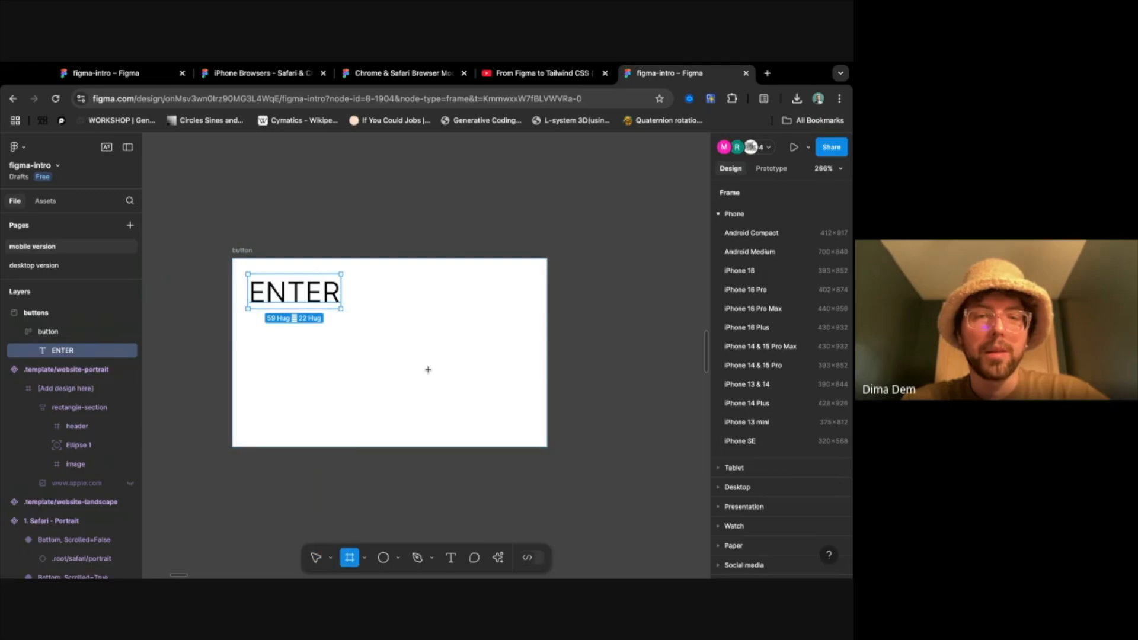
drag(356, 274, 536, 364)
drag(36, 371, 47, 351)
click(44, 371)
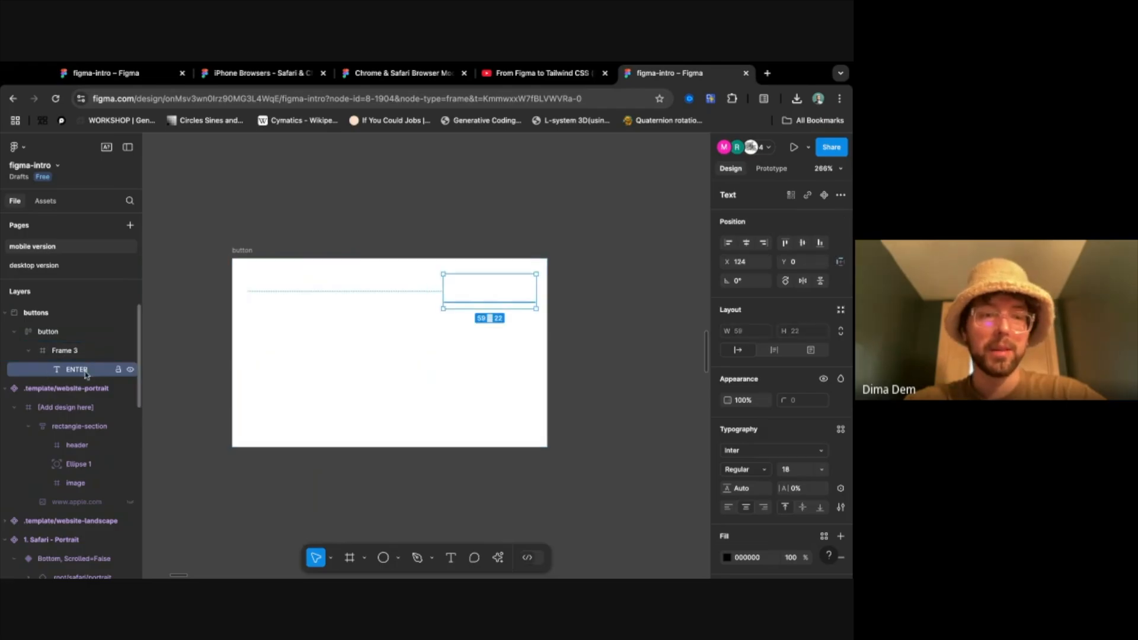
- Set the ENTER text layer's X position to 0 within its nested frame
click(57, 352)
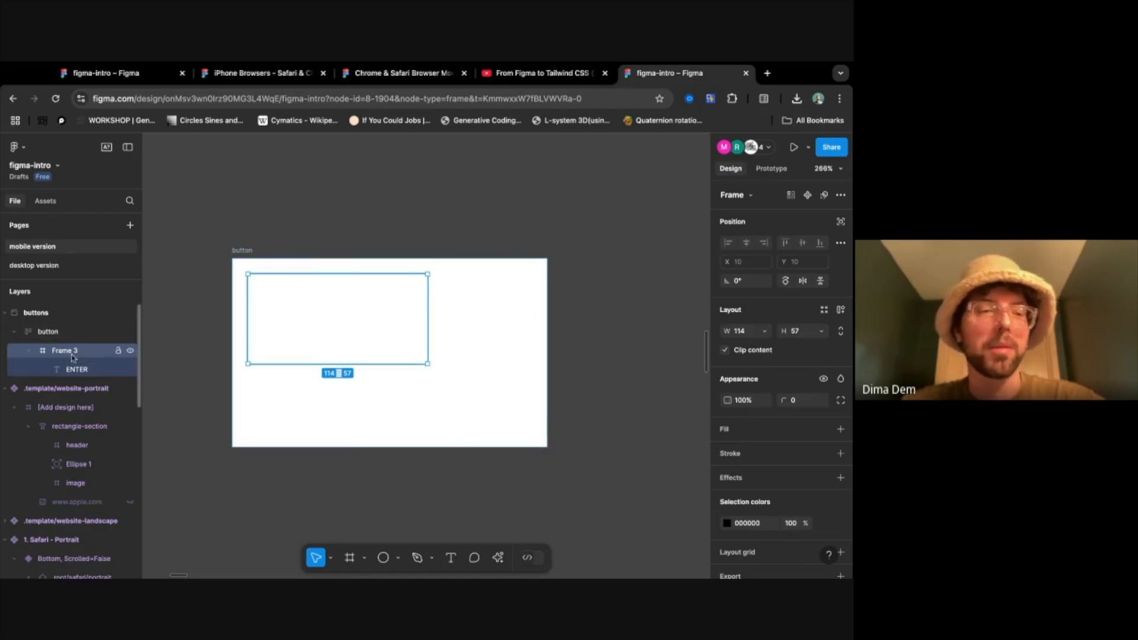
click(48, 332)
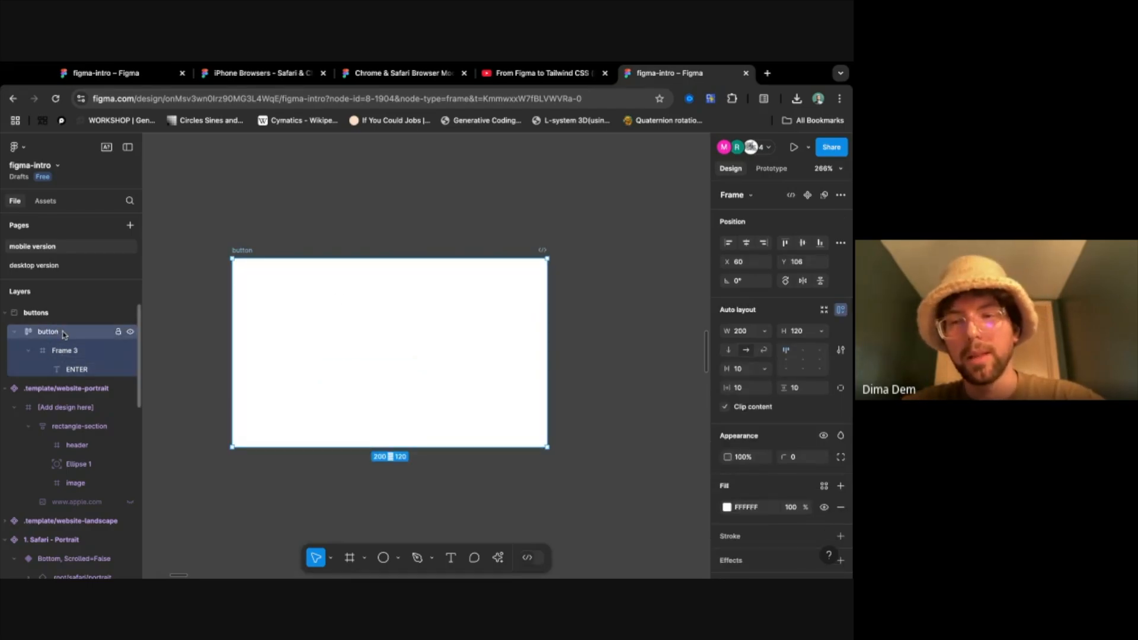
click(67, 351)
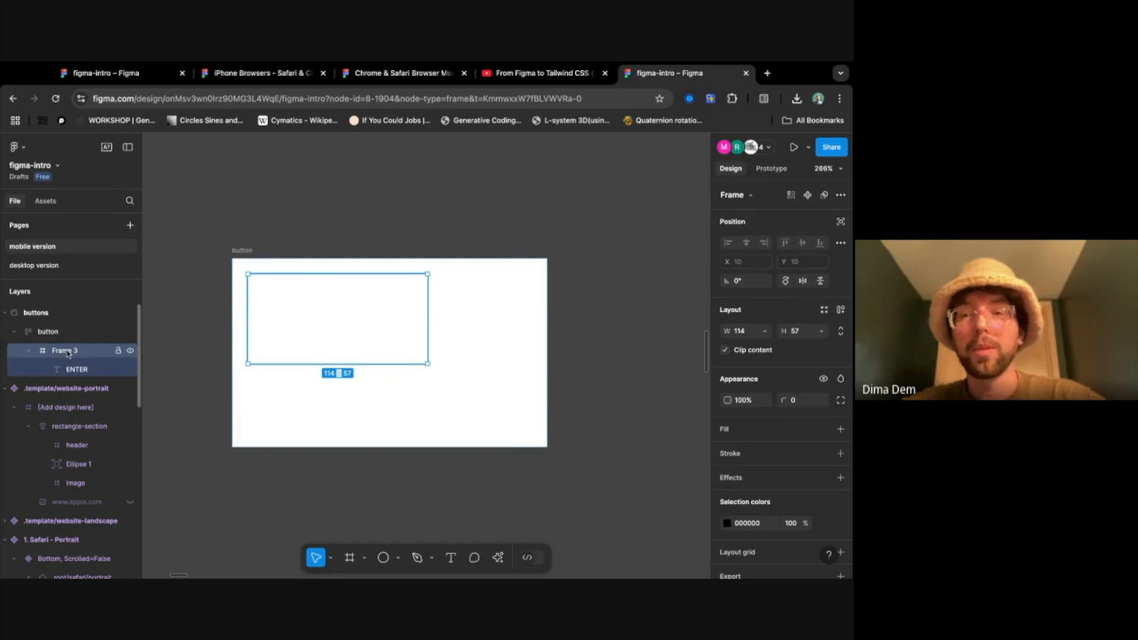
click(76, 369)
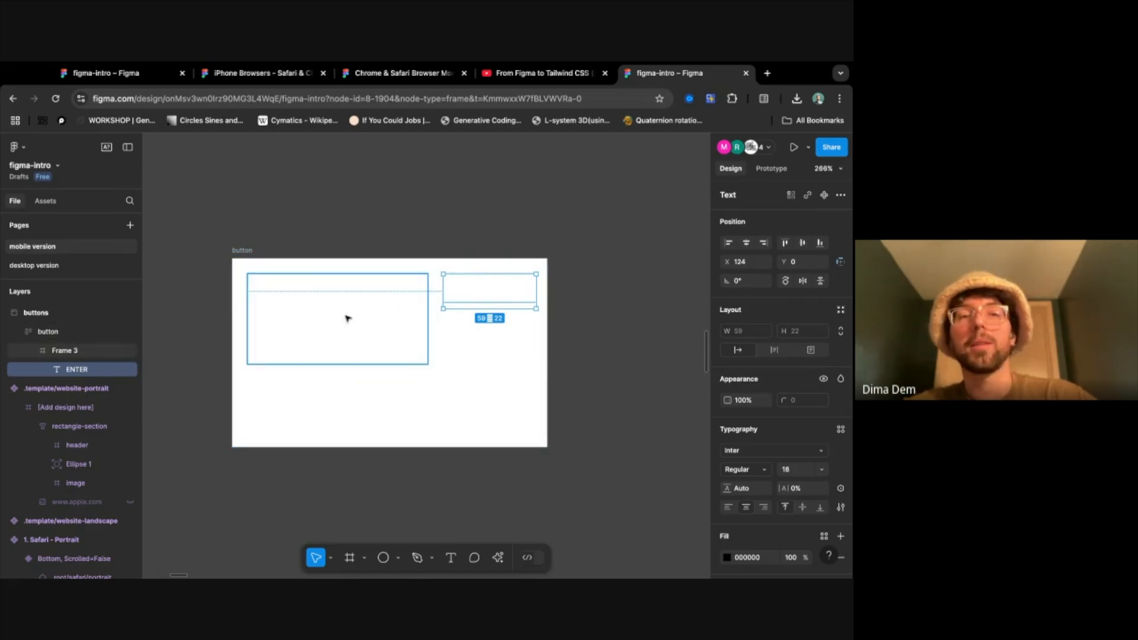
click(750, 266)
text(0)
key(Return)
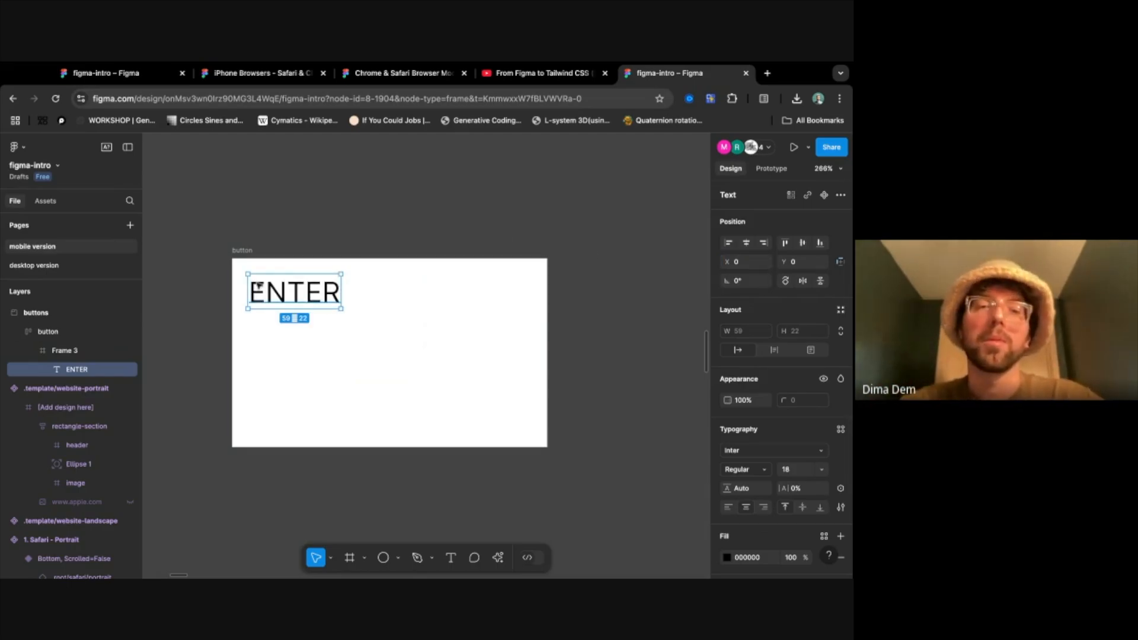
- Rename the nested frame around the ENTER text as text
click(366, 350)
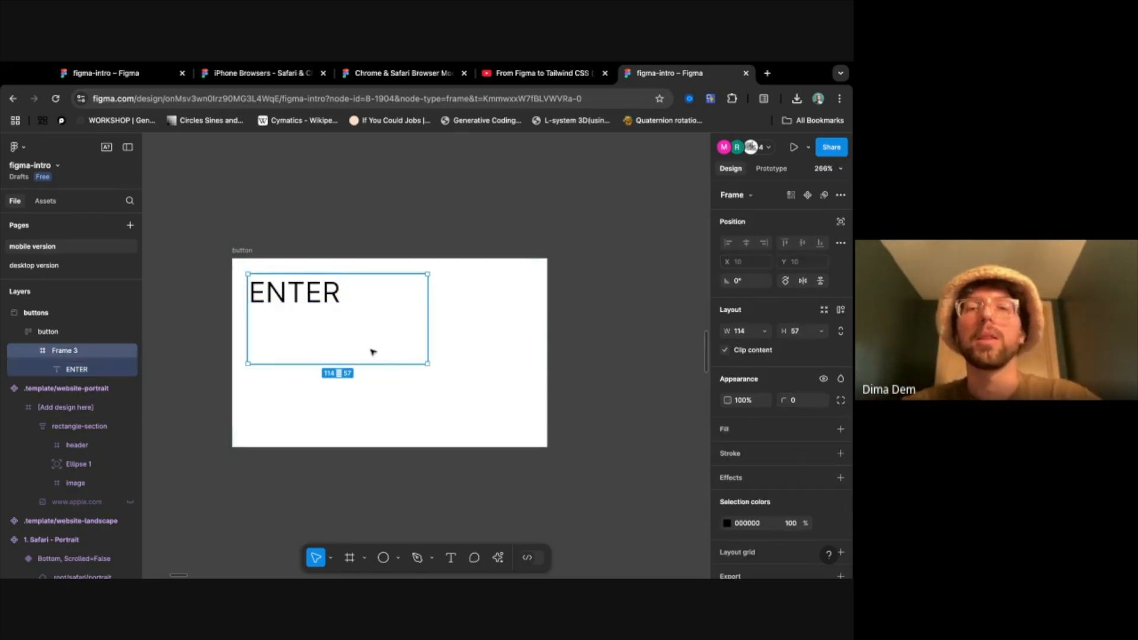
double_click(76, 351)
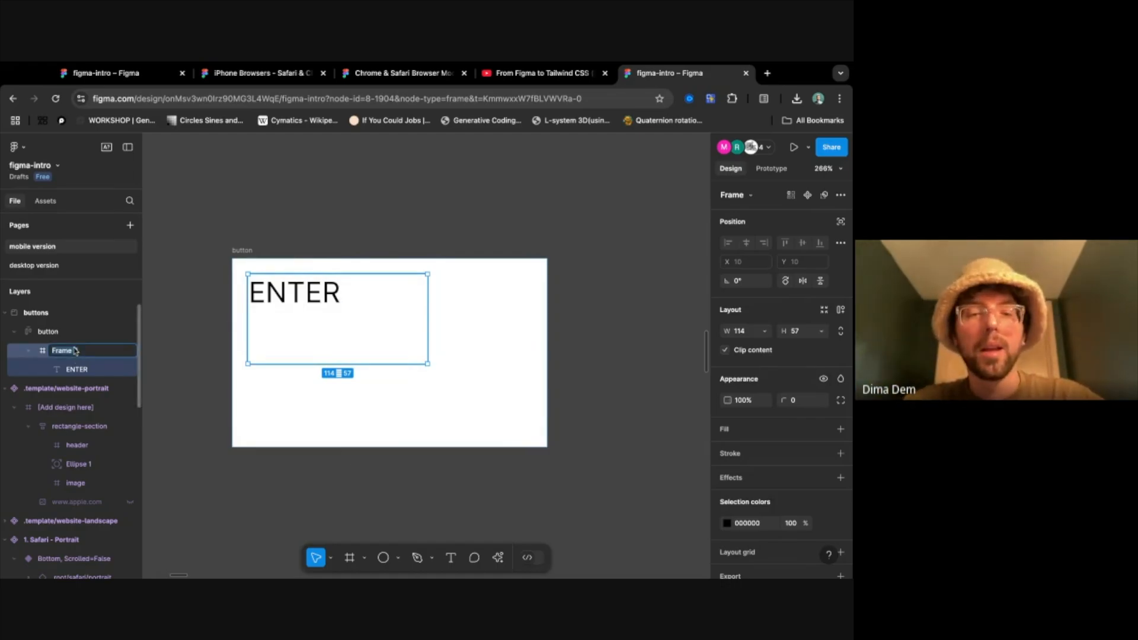
text(text)
key(Return)
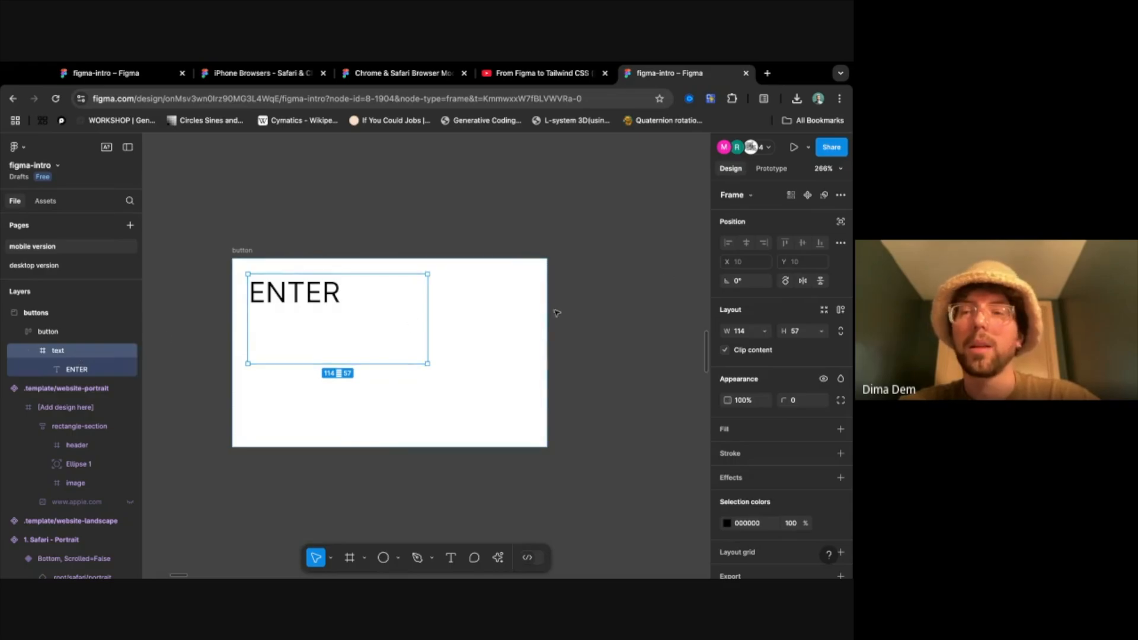
- Add auto layout to the text frame and align the button frame's contents to the centre
click(840, 310)
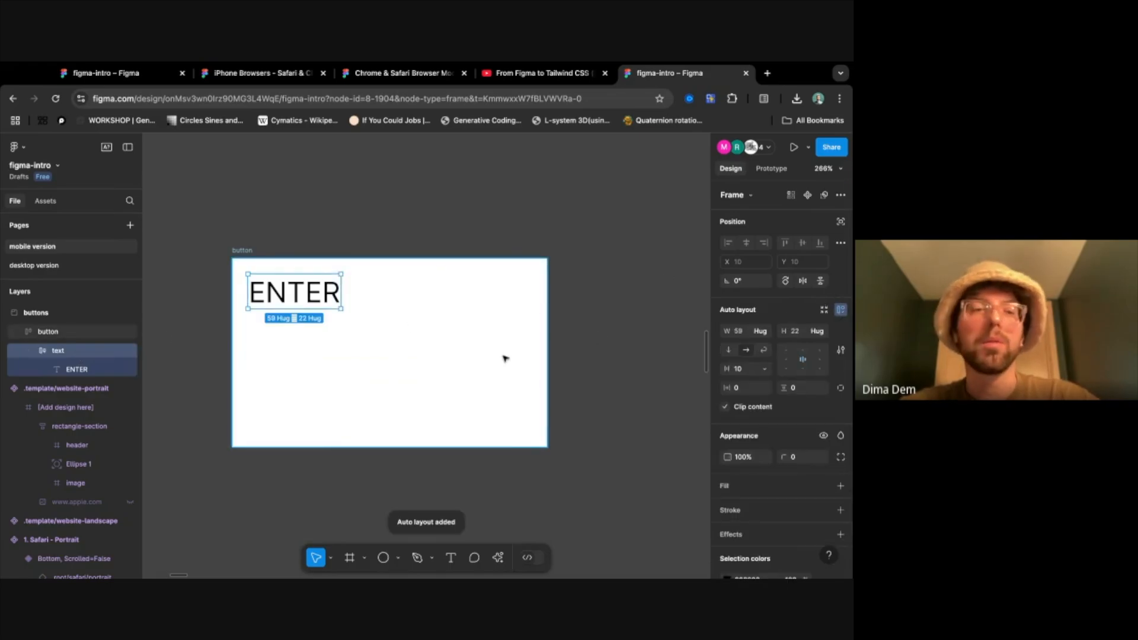
click(70, 334)
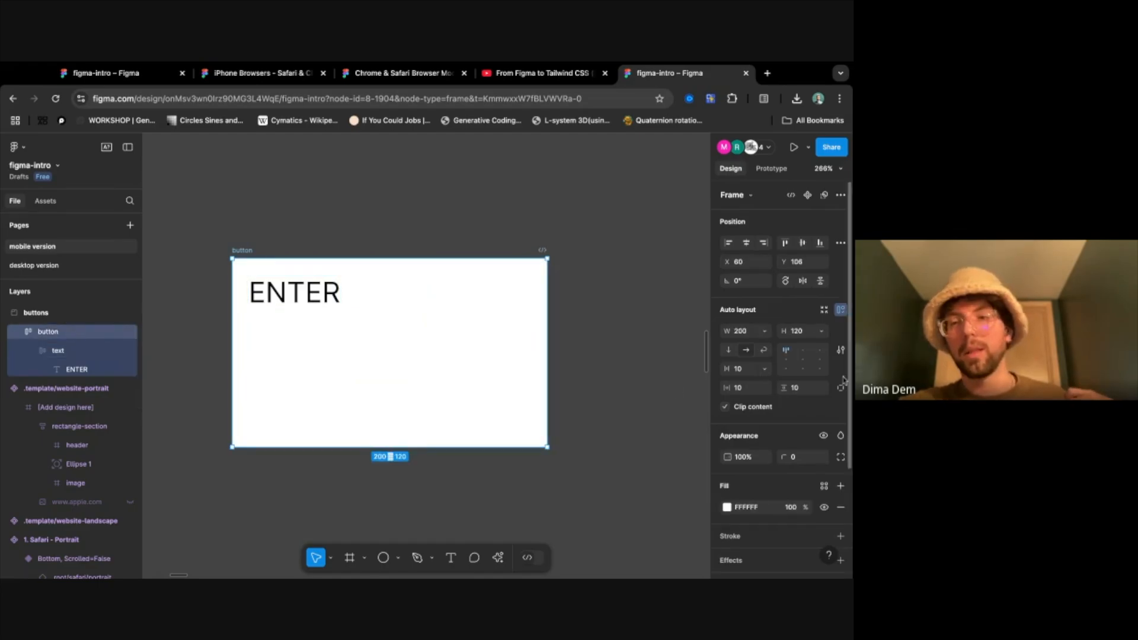
click(802, 359)
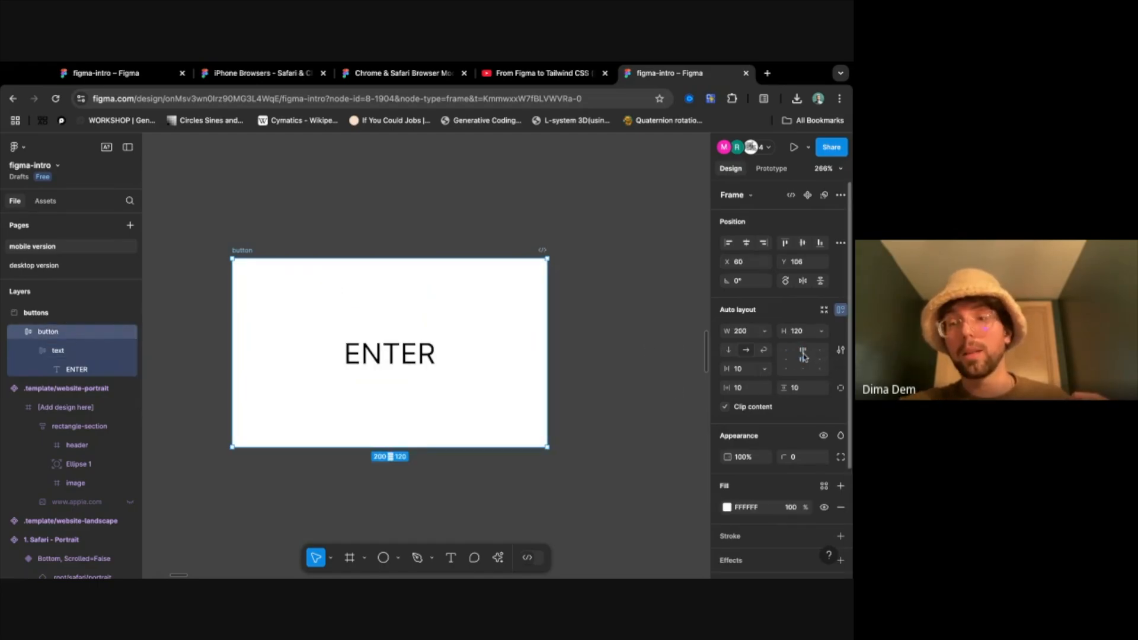
- Change the ENTER text's font to Monoton and its size to 32
click(77, 370)
scroll(760, 447, down, 1)
scroll(760, 447, down, 2)
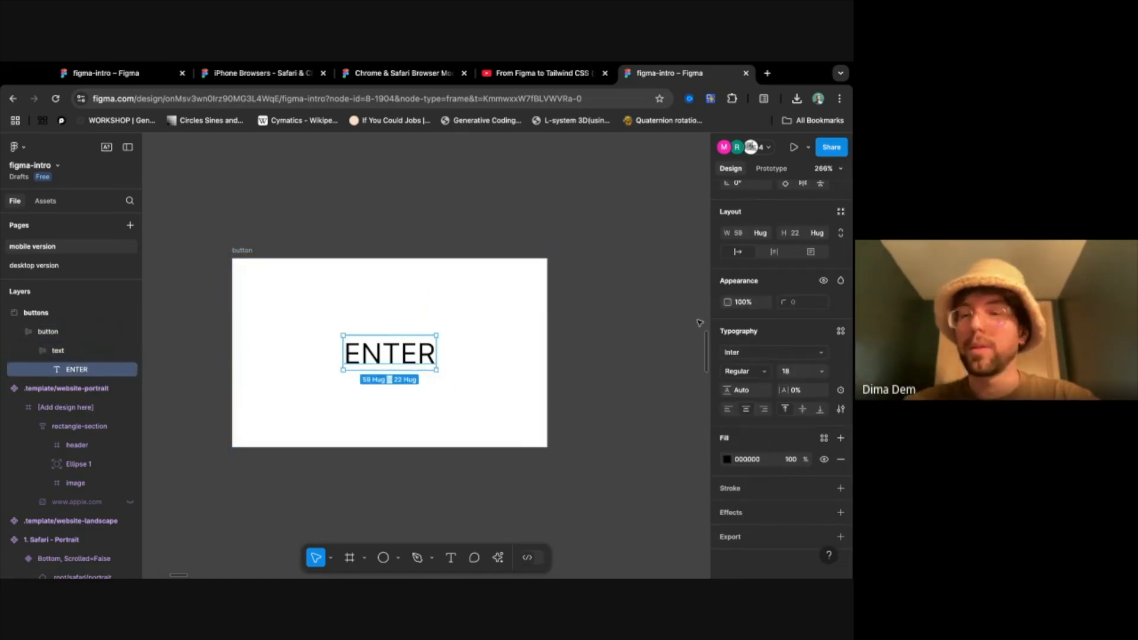
click(770, 352)
scroll(656, 496, down, 15)
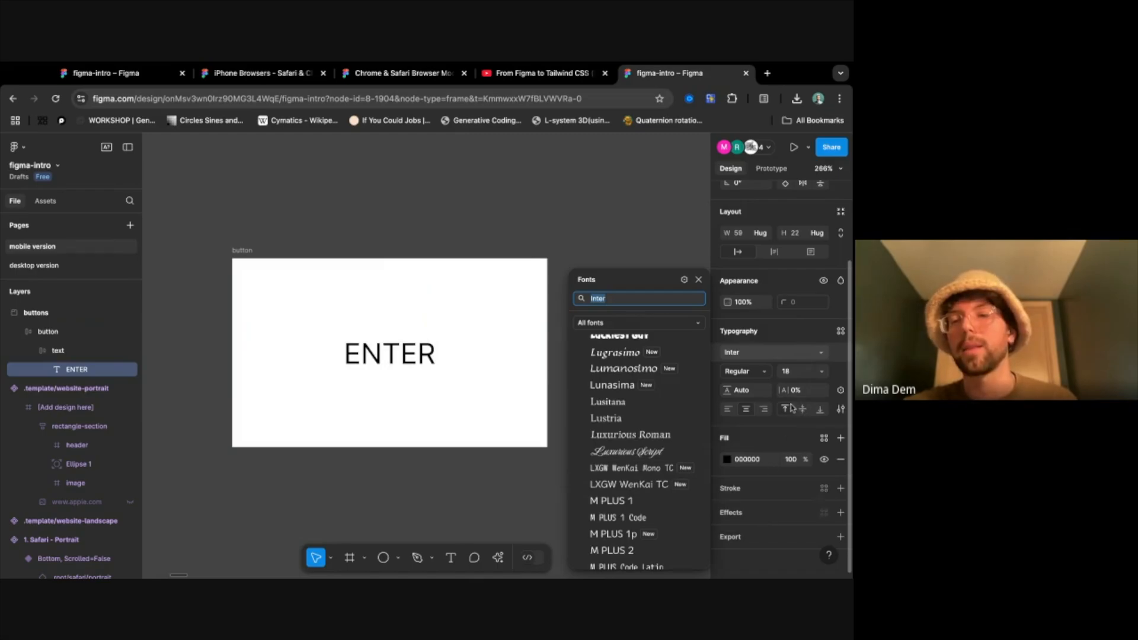
click(786, 335)
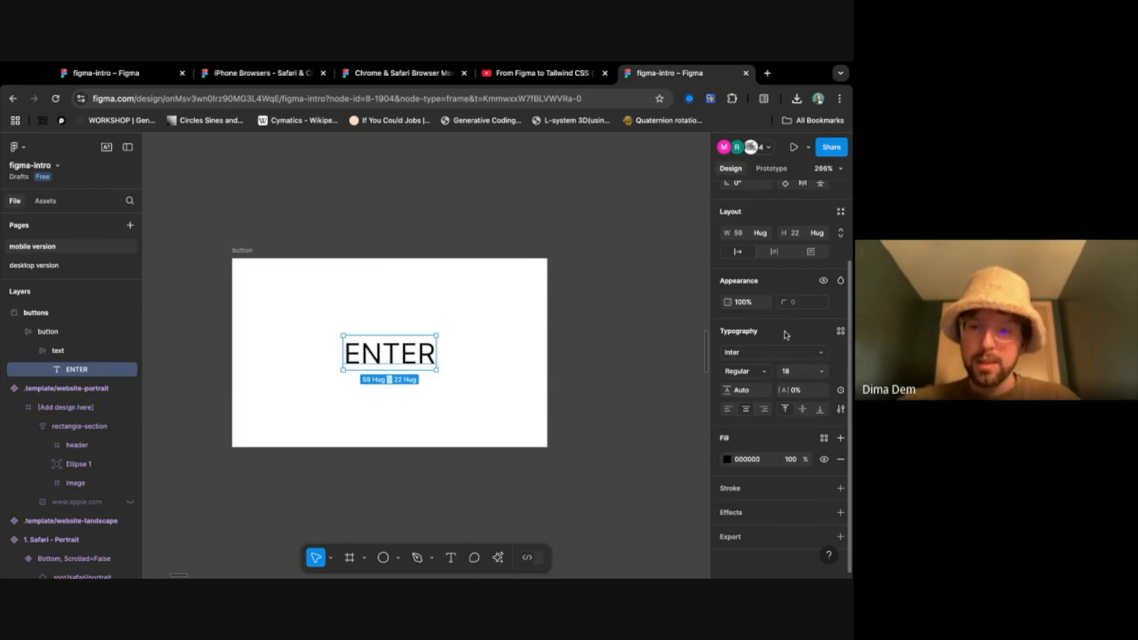
click(782, 351)
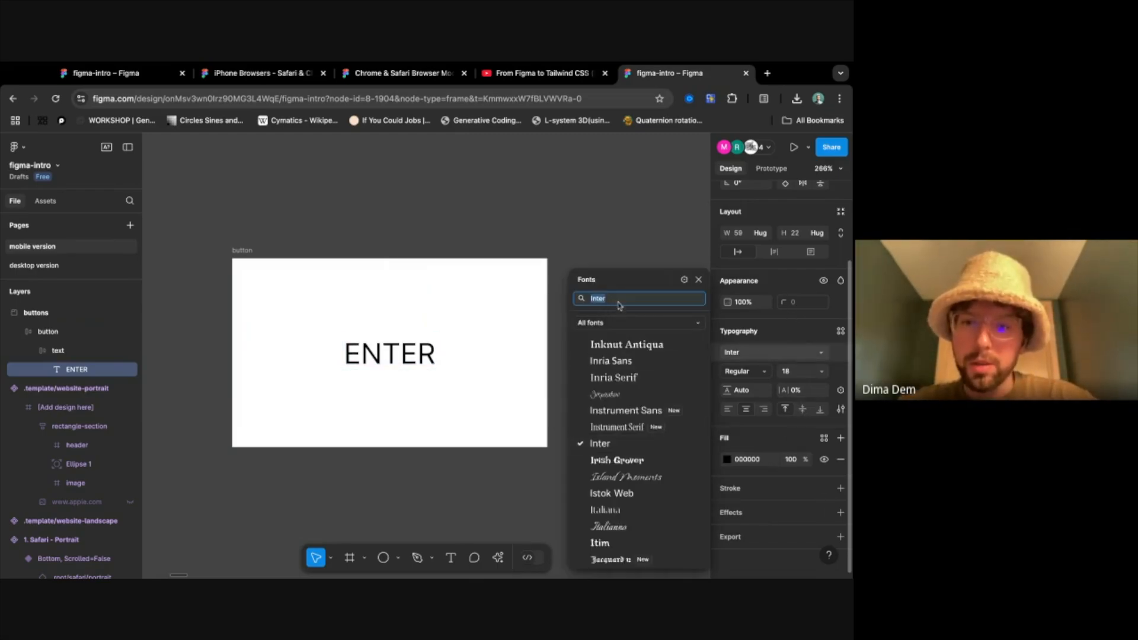
text(mono)
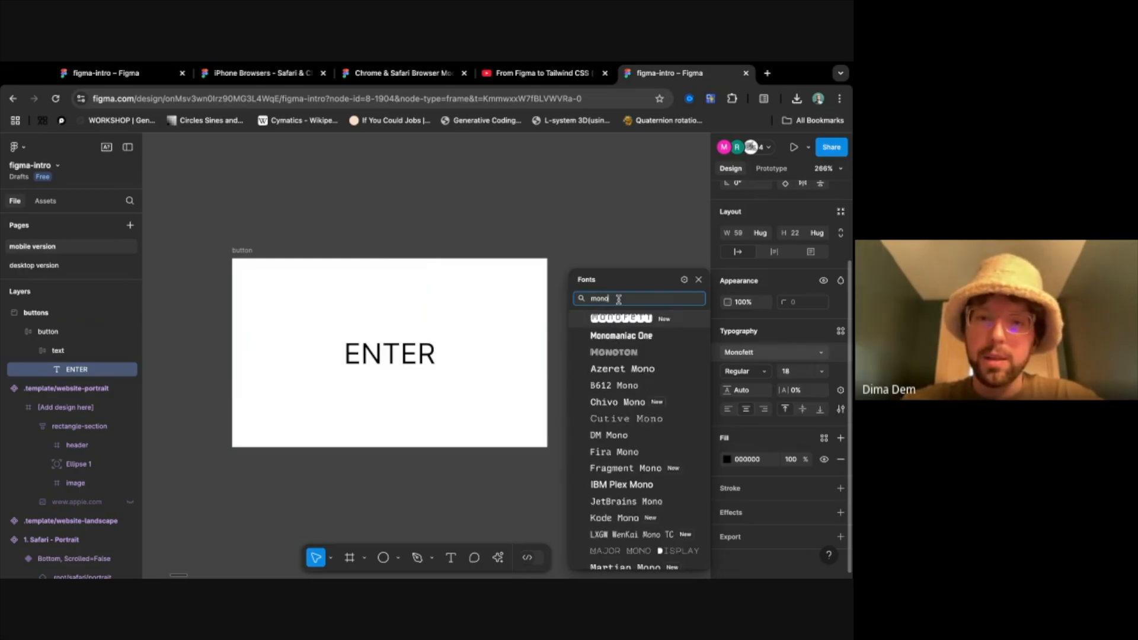
click(633, 354)
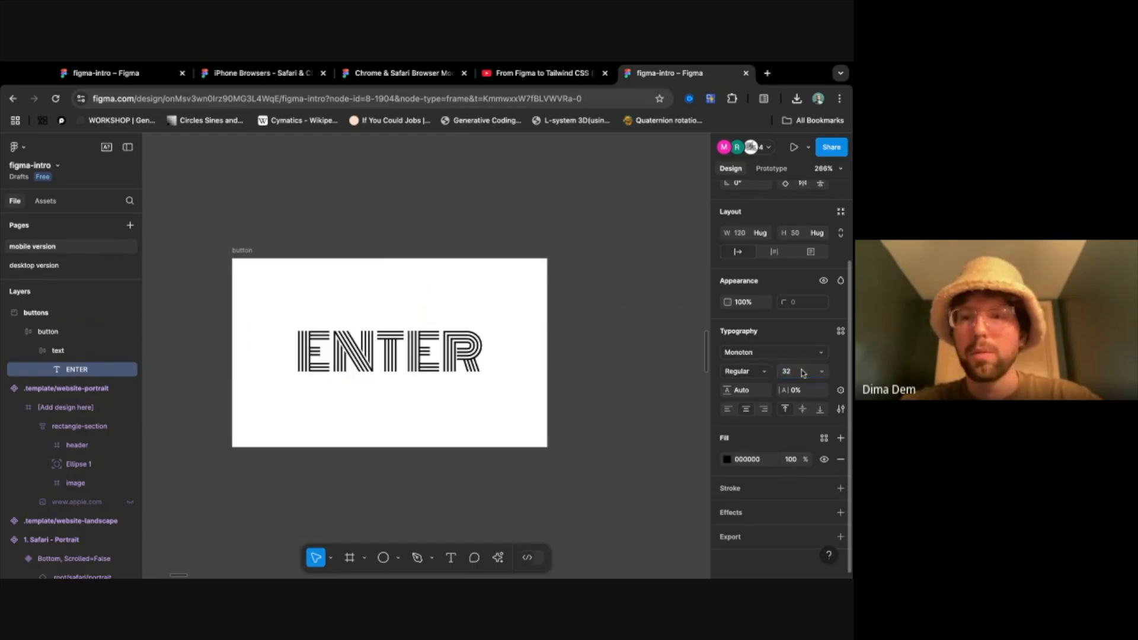
click(604, 437)
scroll(604, 437, down, 3)
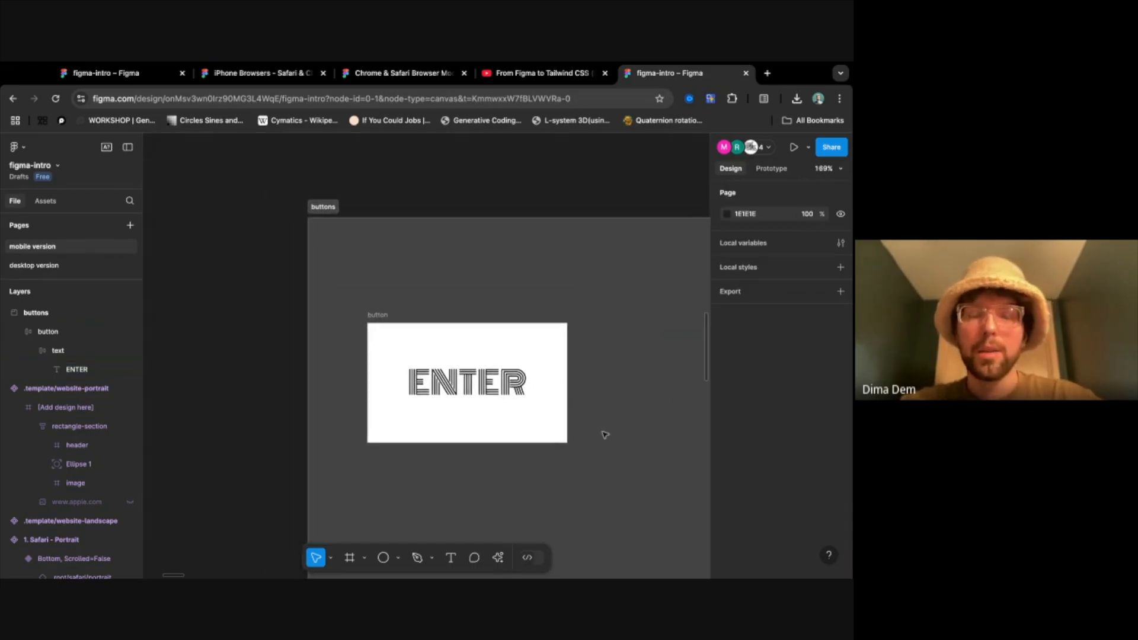
scroll(604, 432, right, 3)
click(455, 277)
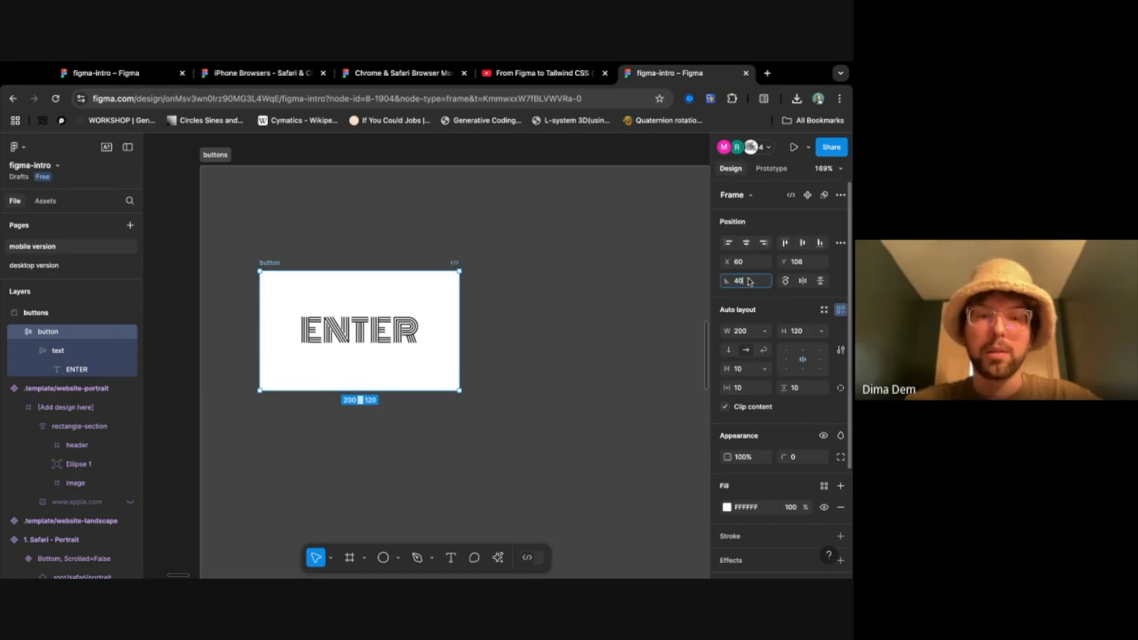
key(Return)
key(super+z)
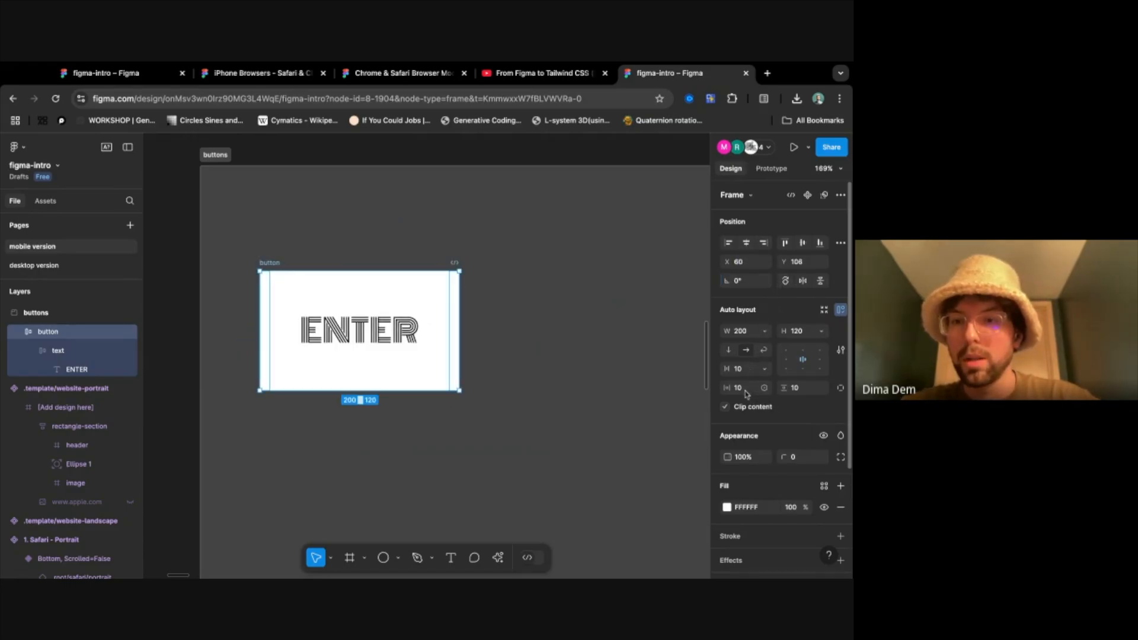
- Round the button frame's corners with a radius of 40 and increase the radius to 74
click(796, 458)
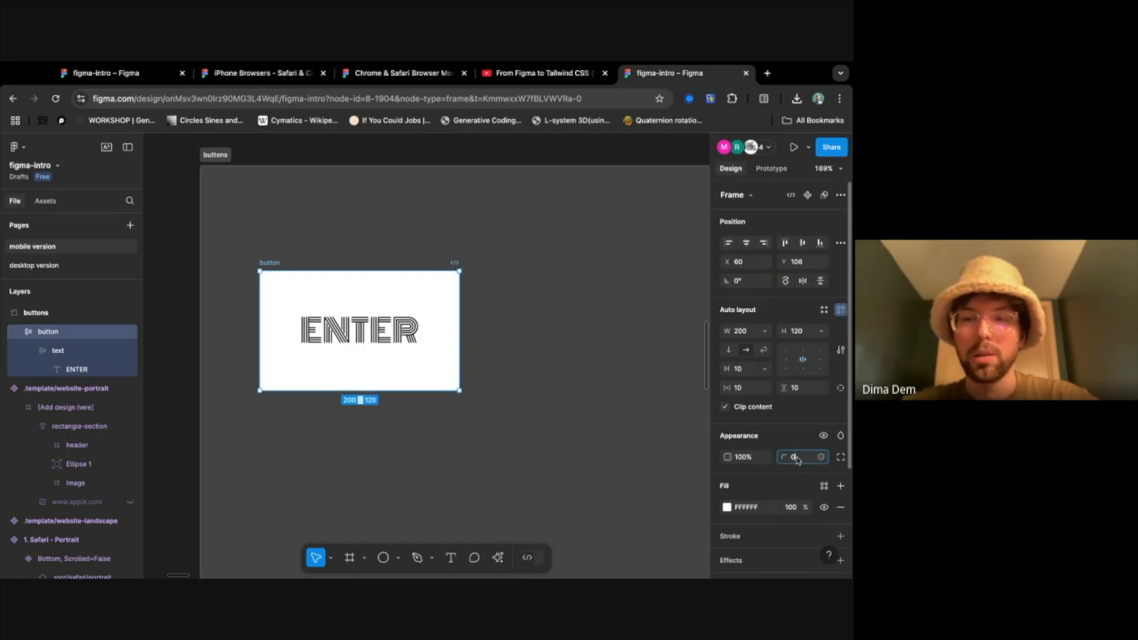
text(40)
key(Return)
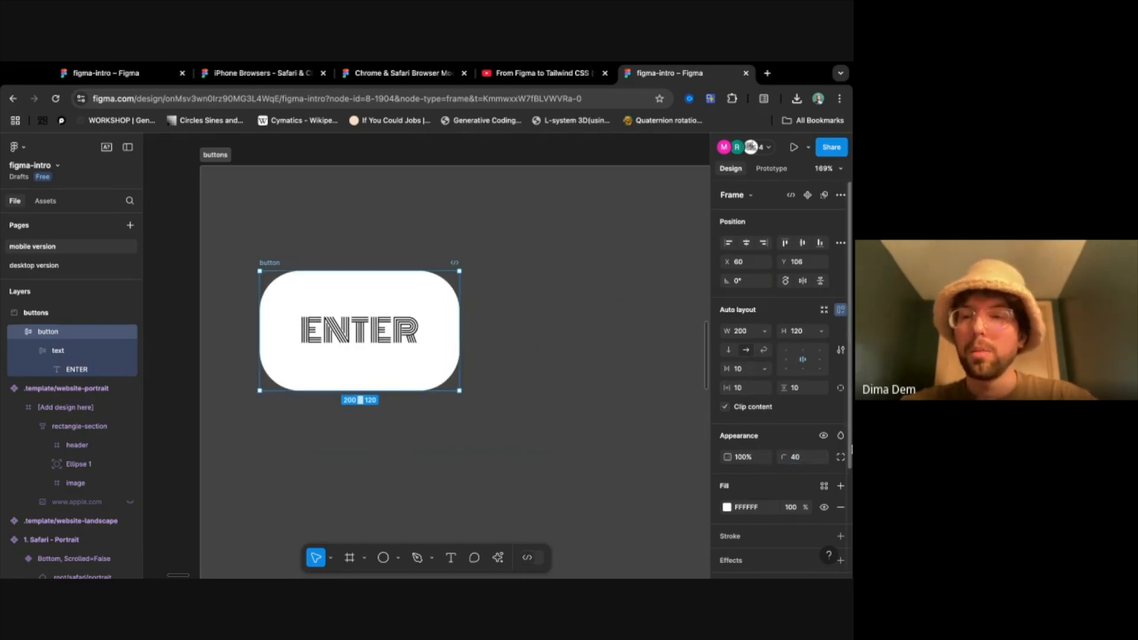
drag(783, 461, 332, 473)
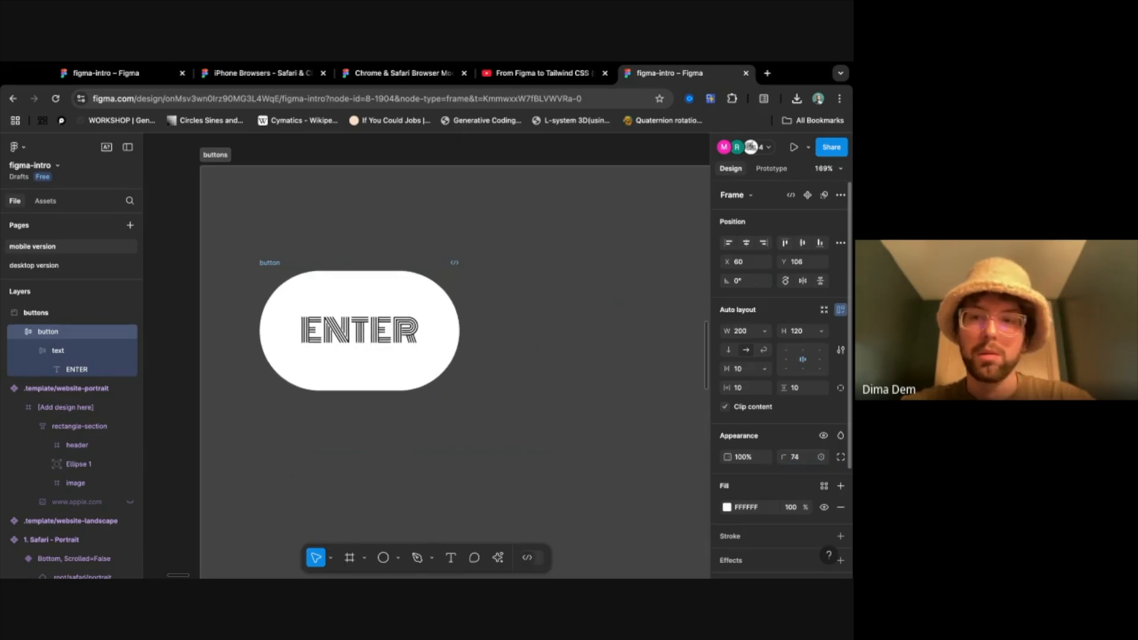
click(505, 407)
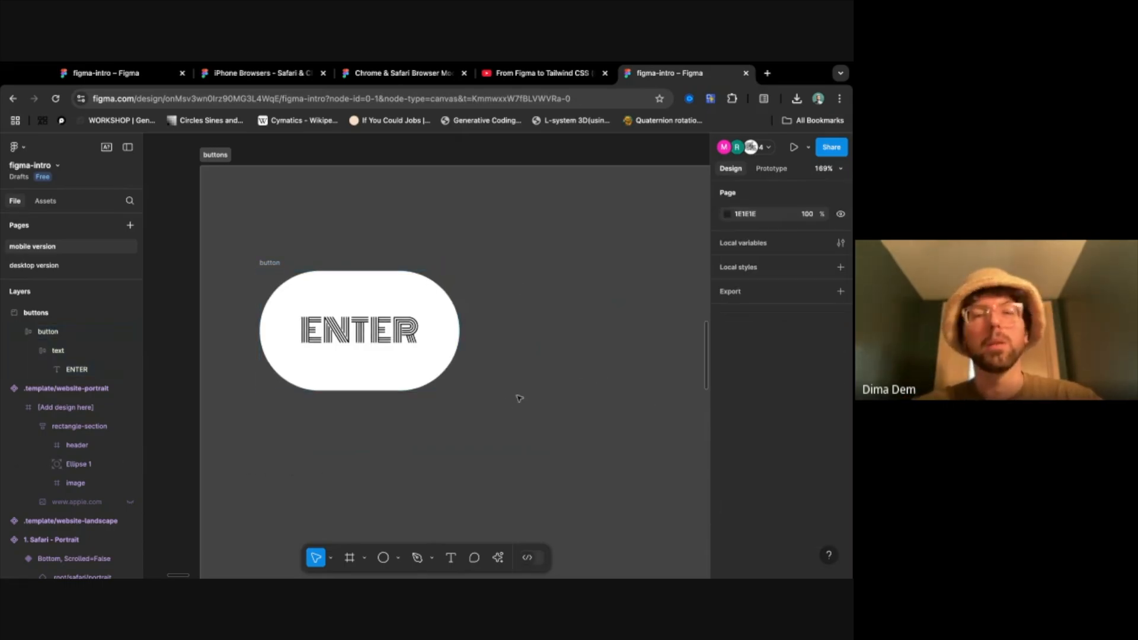
- Set the button frame's height to 80 and adjust it to 90
scroll(518, 389, down, 3)
scroll(517, 390, right, 3)
scroll(517, 390, down, 1)
click(278, 288)
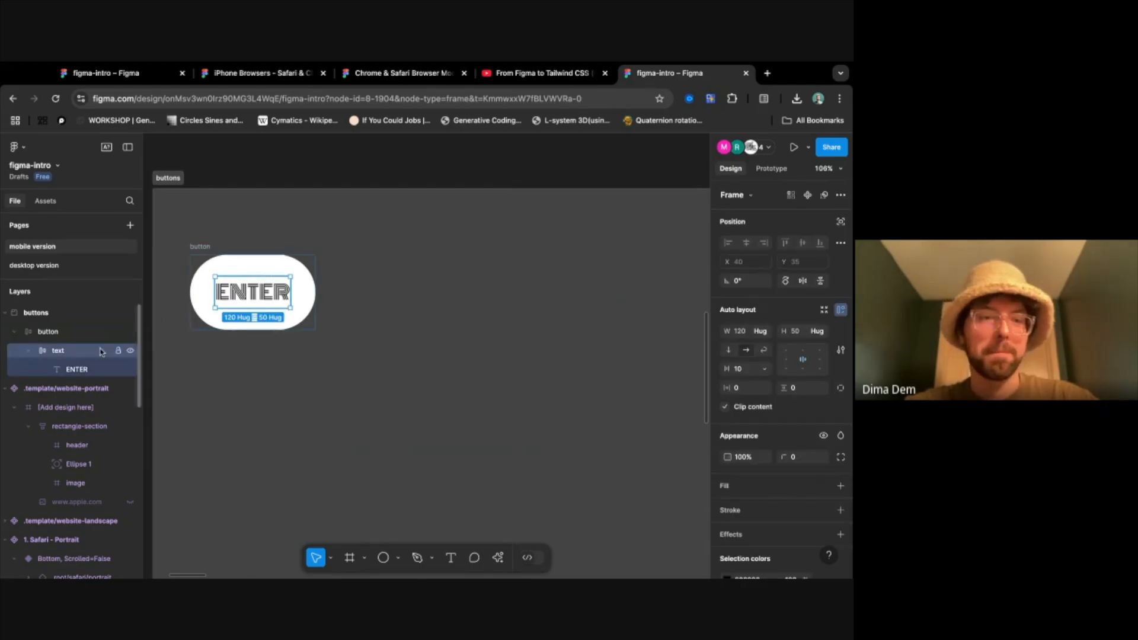
click(380, 338)
click(197, 247)
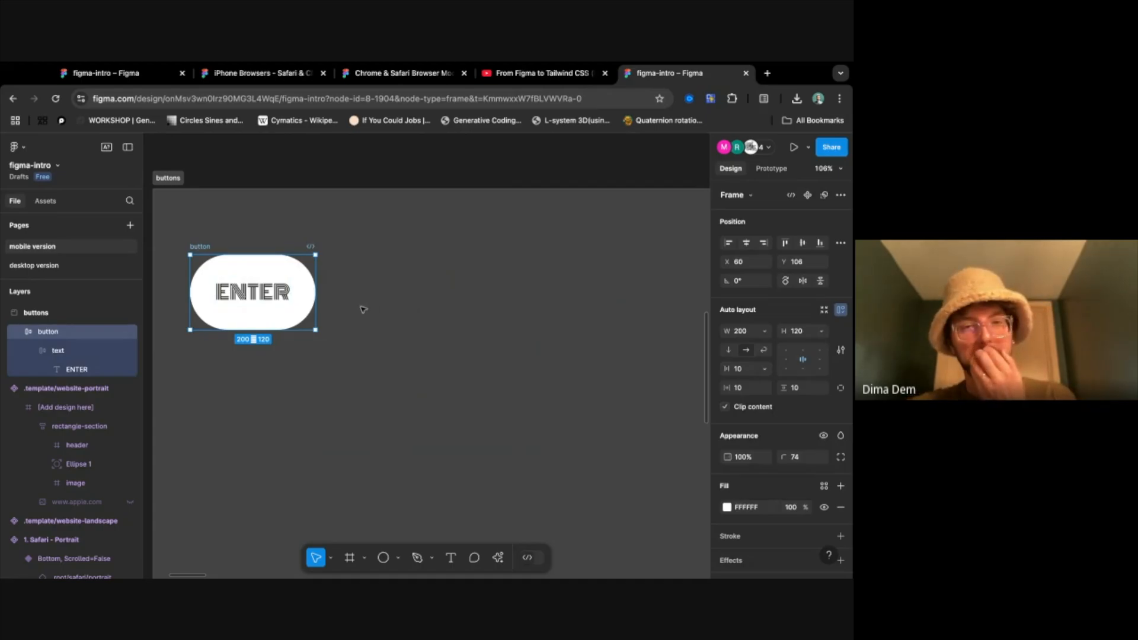
click(800, 332)
text(80)
key(Return)
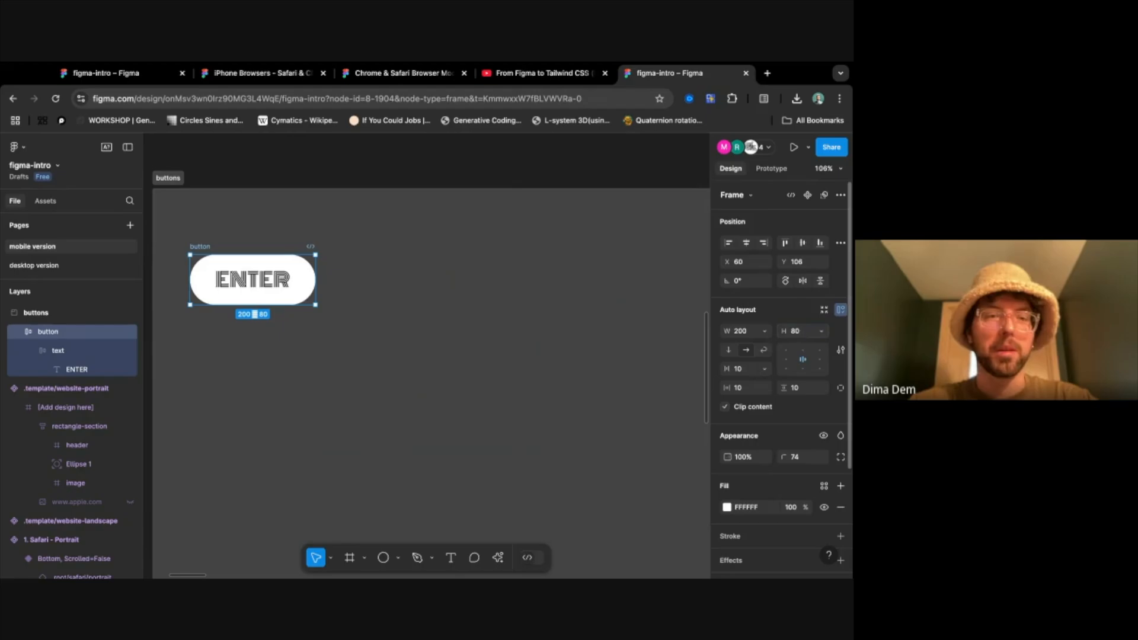
click(806, 332)
key(Return)
click(432, 415)
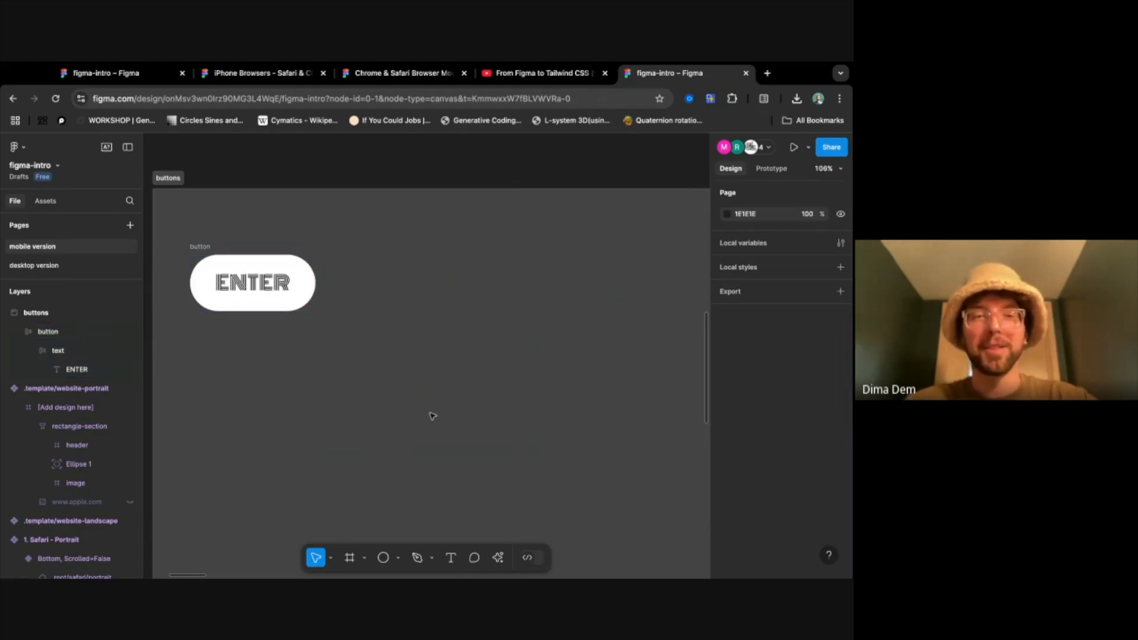
- Select the rounded button frame in the buttons section
scroll(320, 277, left, 3)
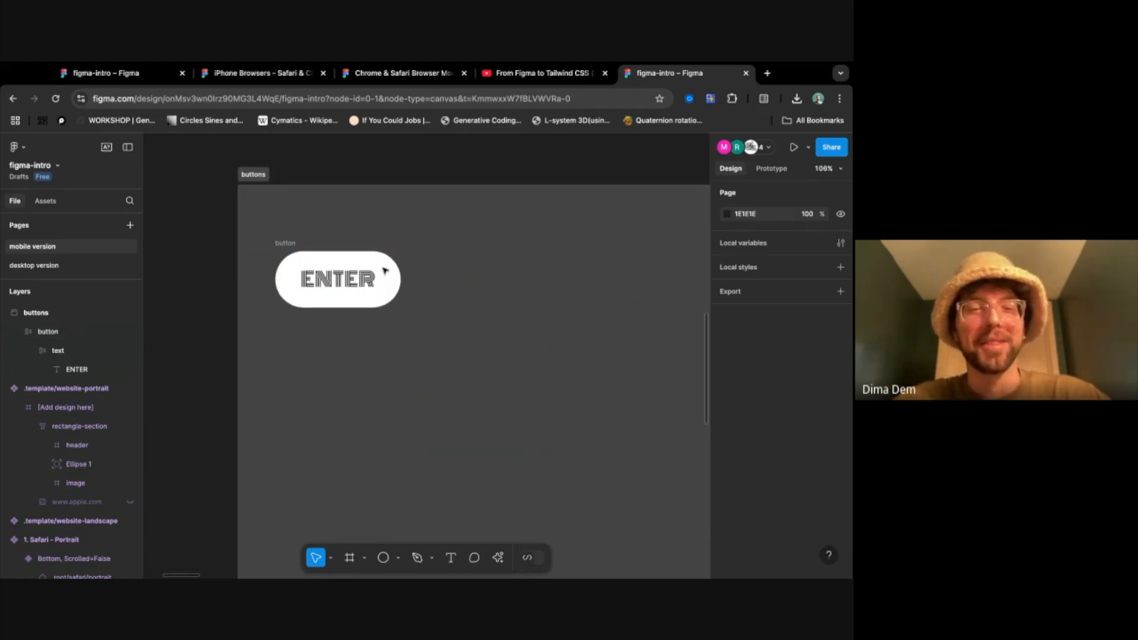
click(270, 255)
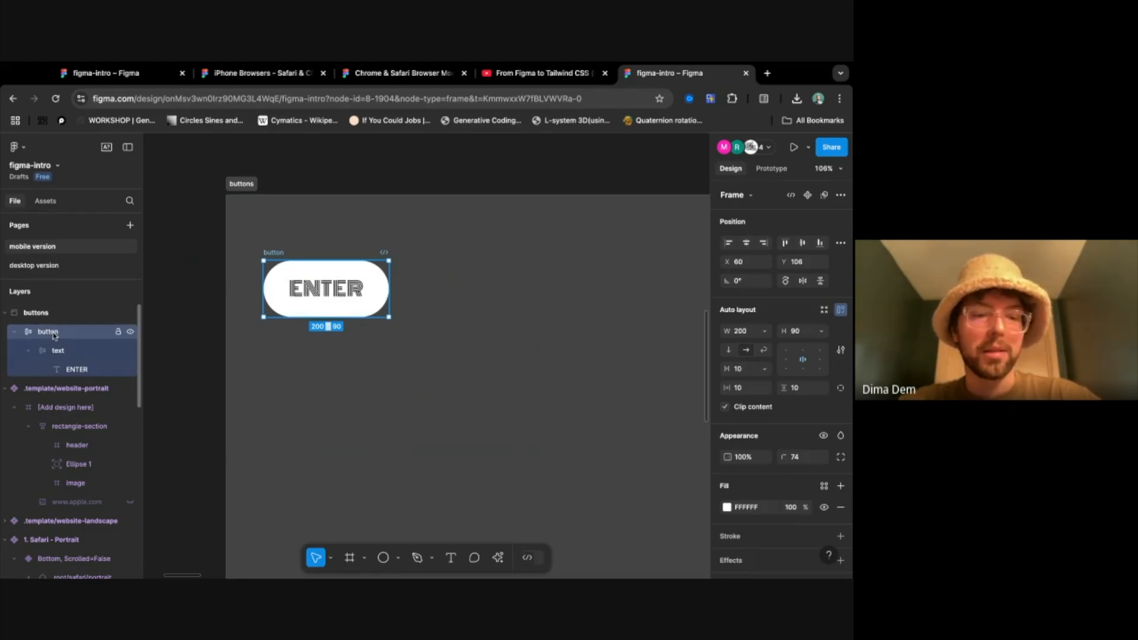
key(super+Tab)
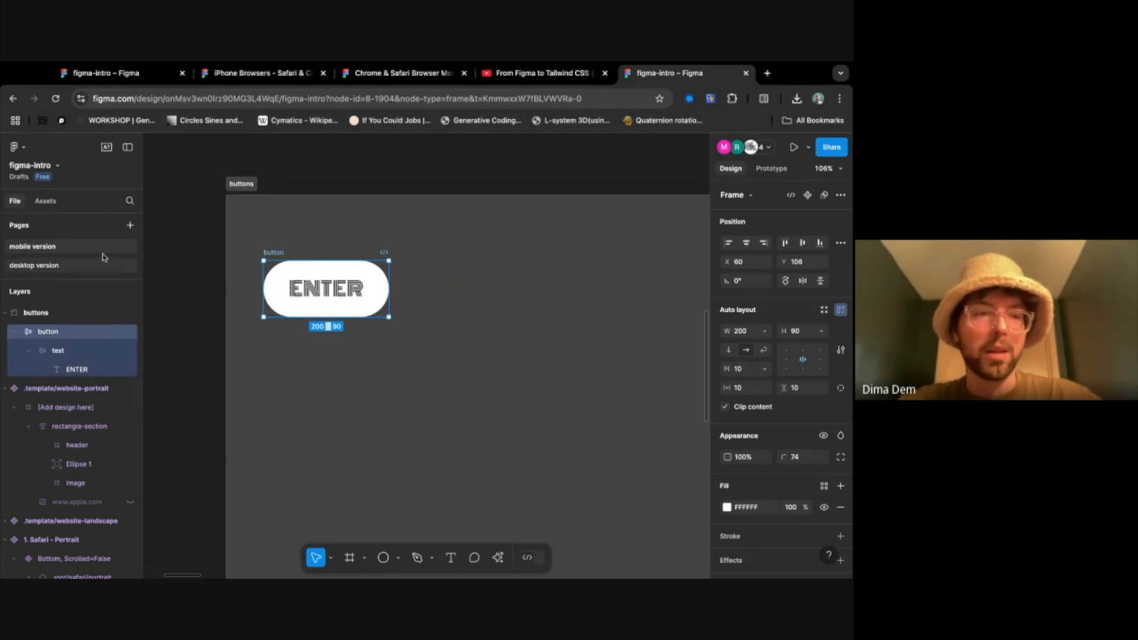
- Turn the button frame into a component and collapse its layers
right_click(44, 332)
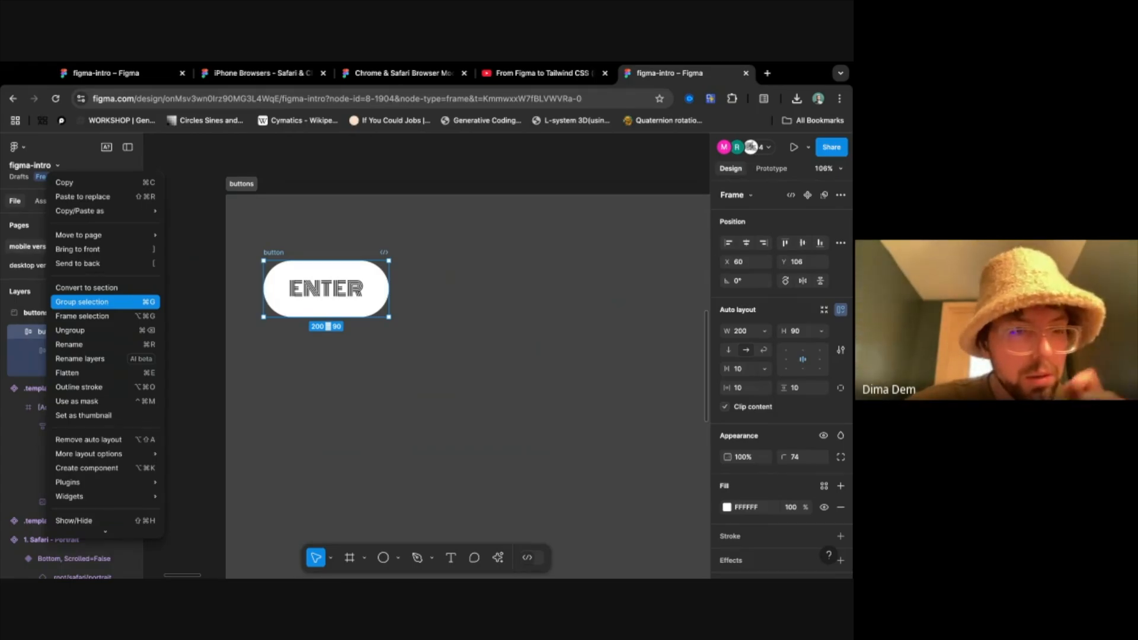
click(119, 472)
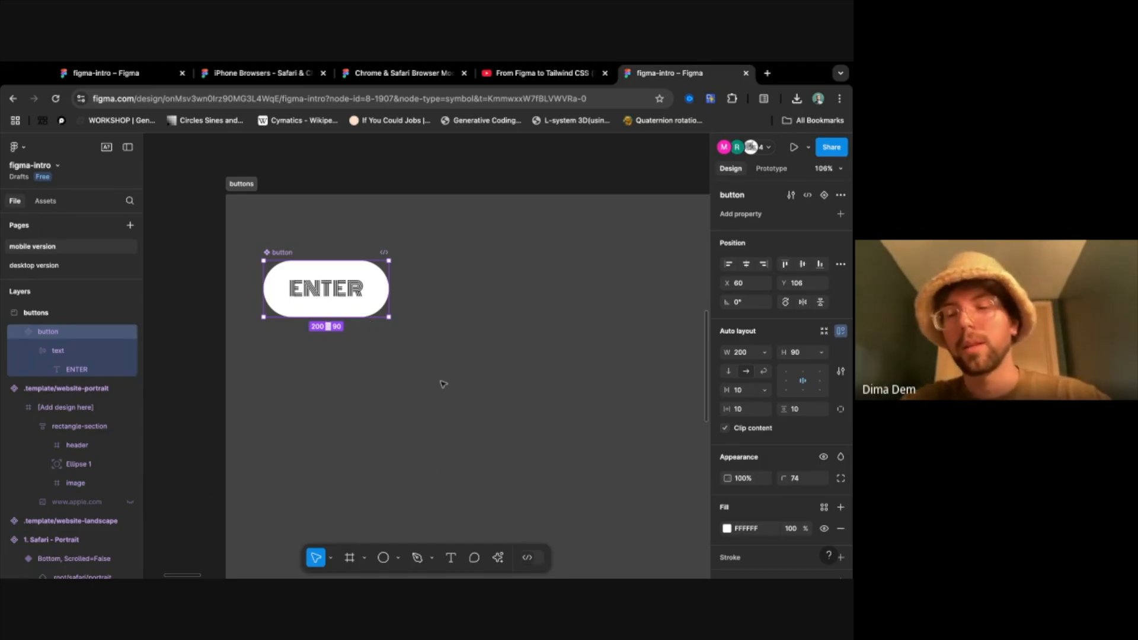
scroll(800, 441, down, 3)
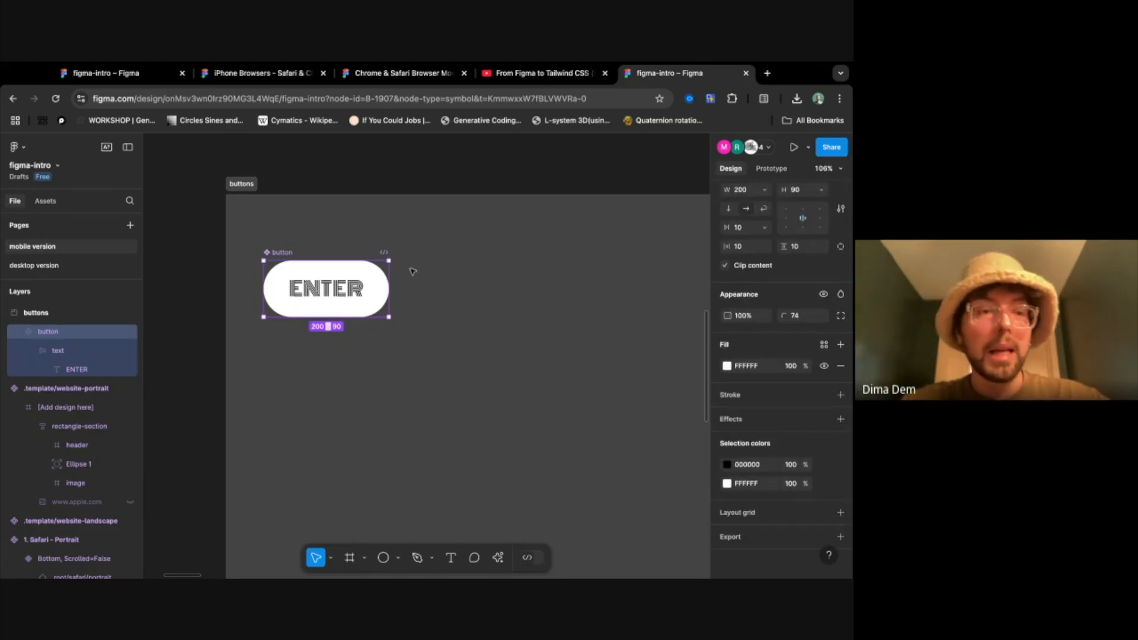
click(14, 333)
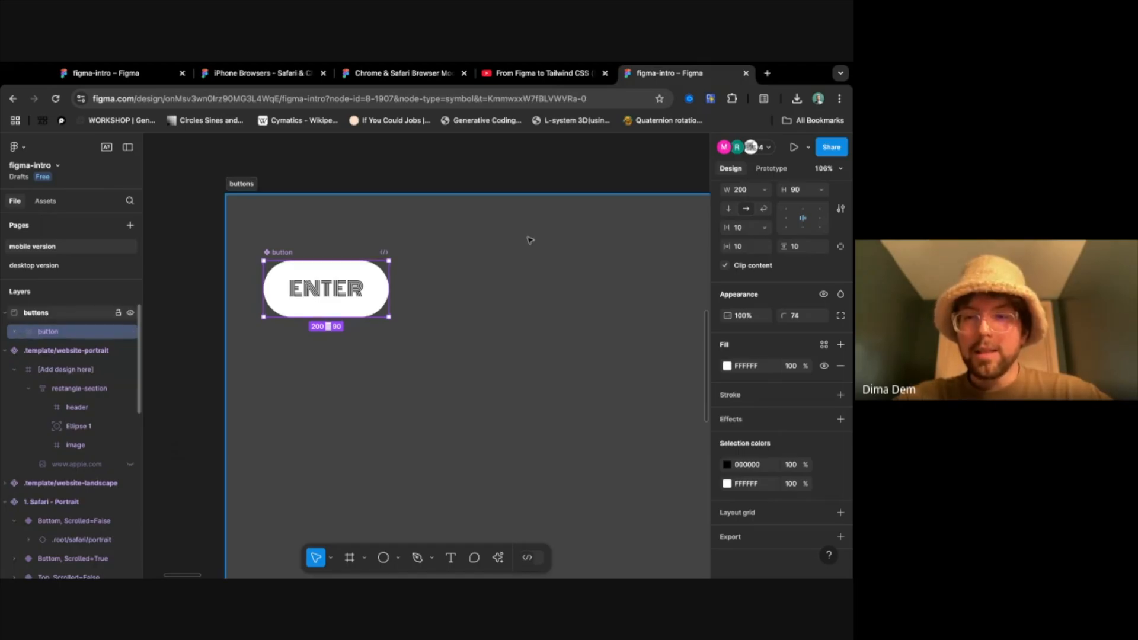
scroll(788, 355, up, 5)
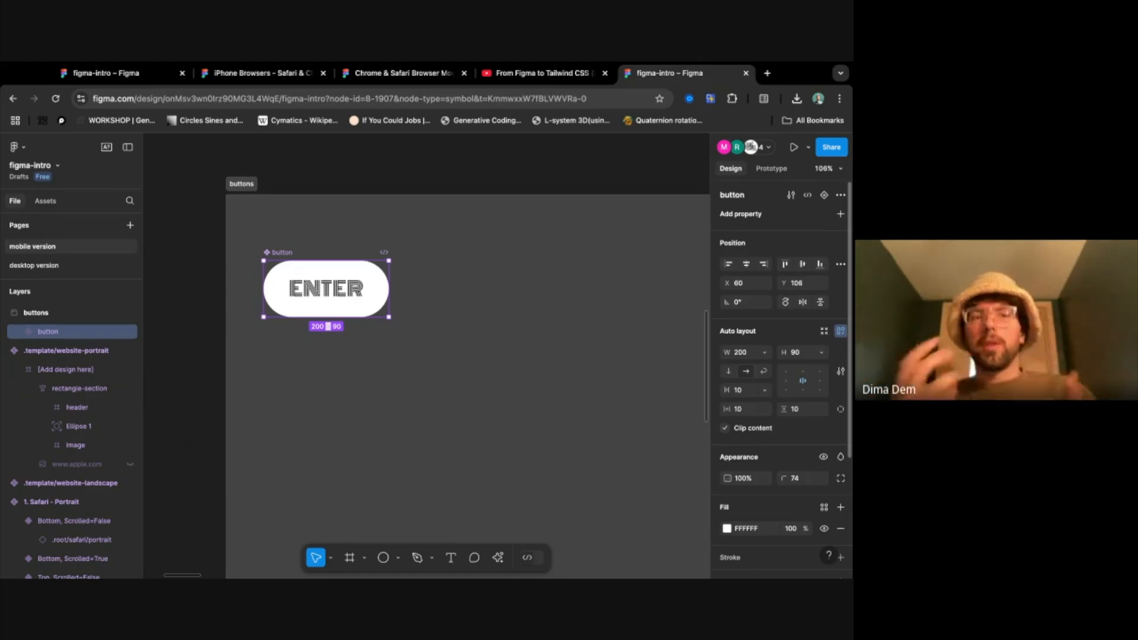
- Duplicate the button component to make an instance, and move the main component beside it to X 304
click(841, 214)
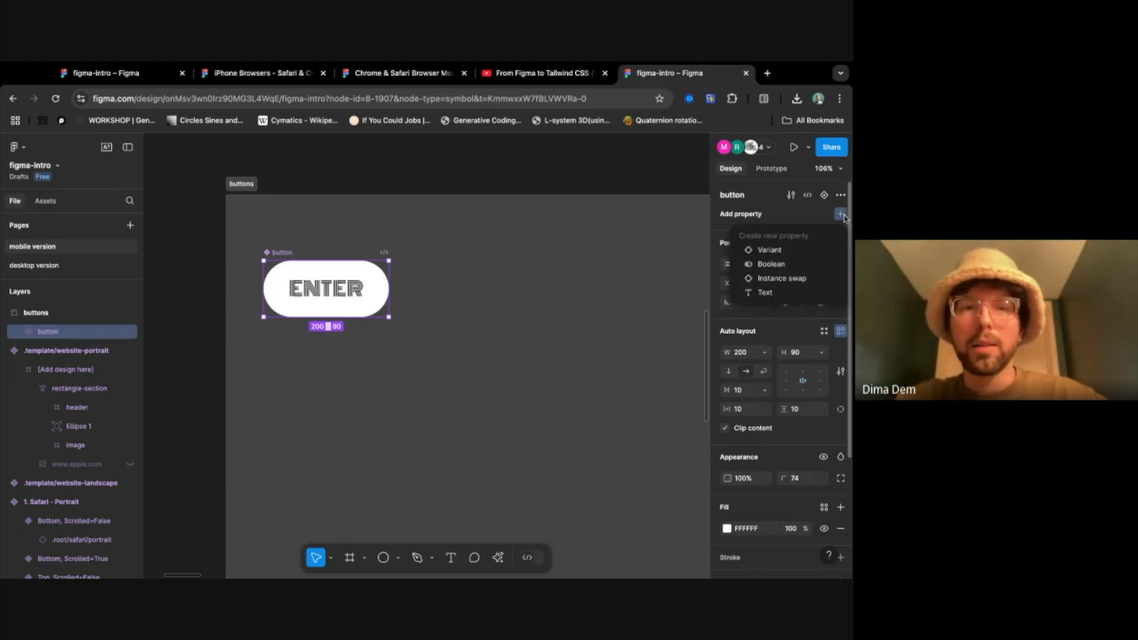
click(514, 278)
click(325, 272)
key(ctrl+d)
click(57, 348)
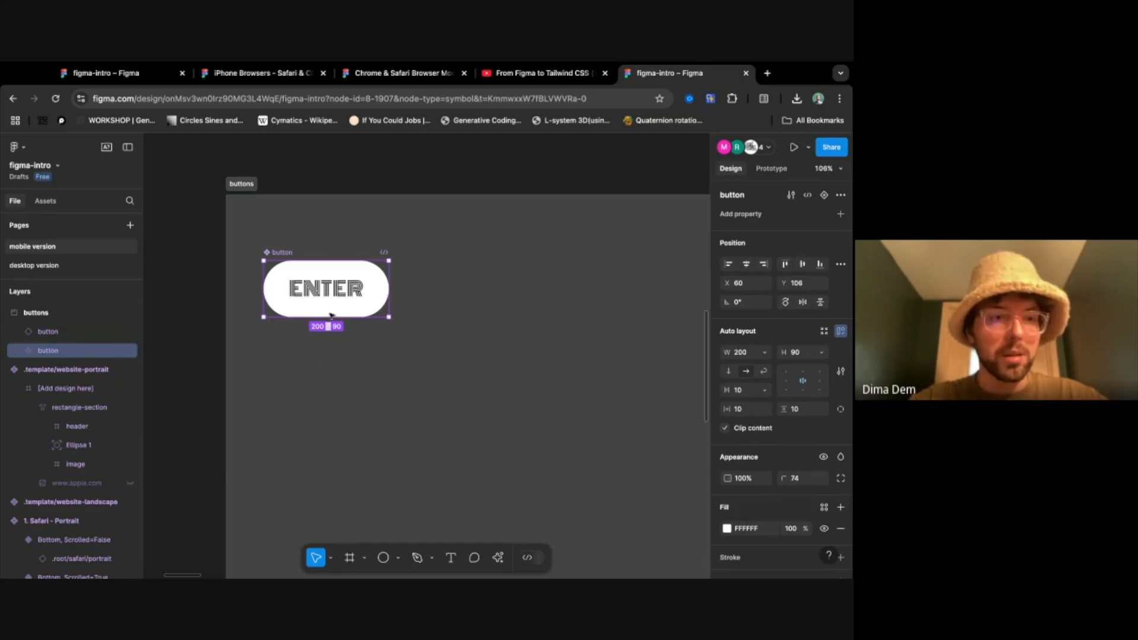
drag(319, 285, 472, 285)
- Rename the main component as button-empty and go to it from its instance
double_click(435, 253)
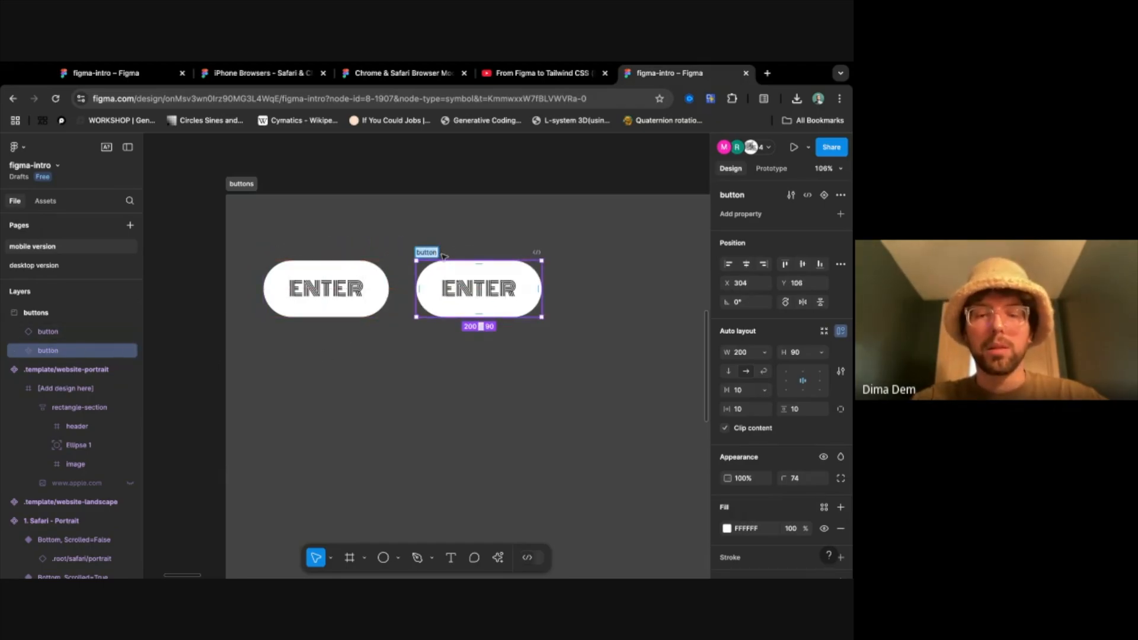
key(Right)
text(-en)
text(pty)
key(Return)
click(332, 269)
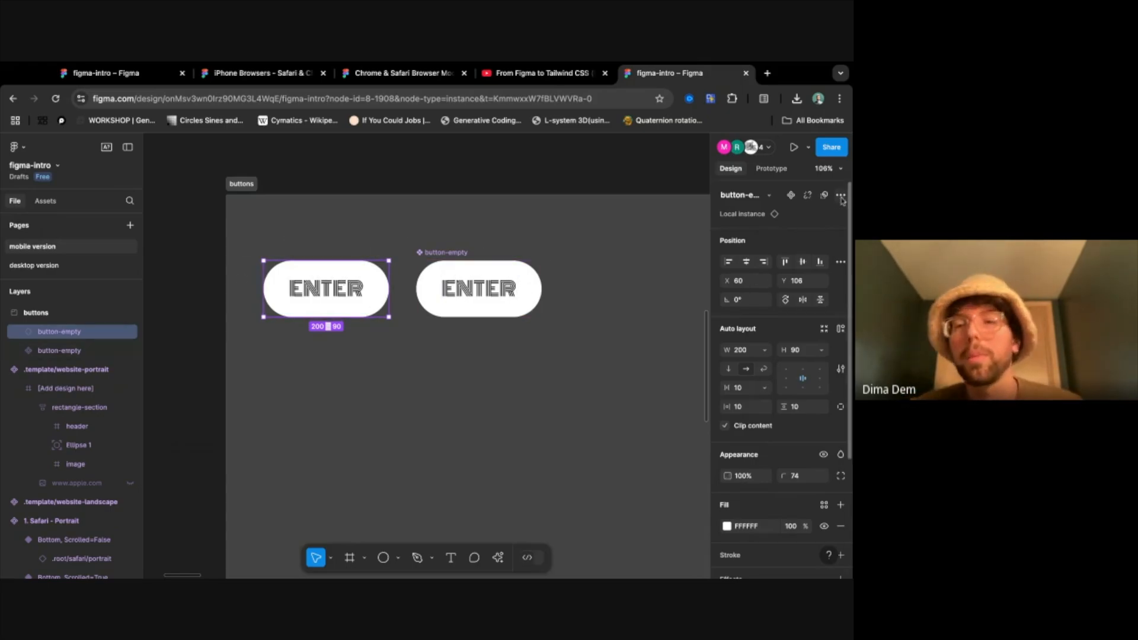
click(758, 219)
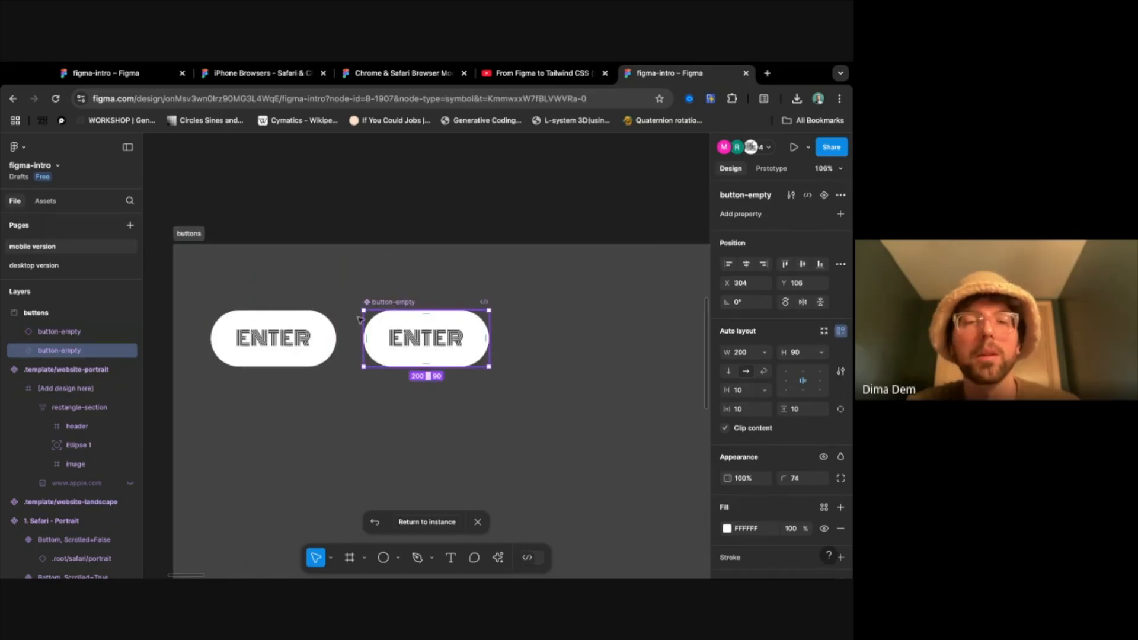
- Add a text property named Text with the value empty to the button-empty main component
click(839, 215)
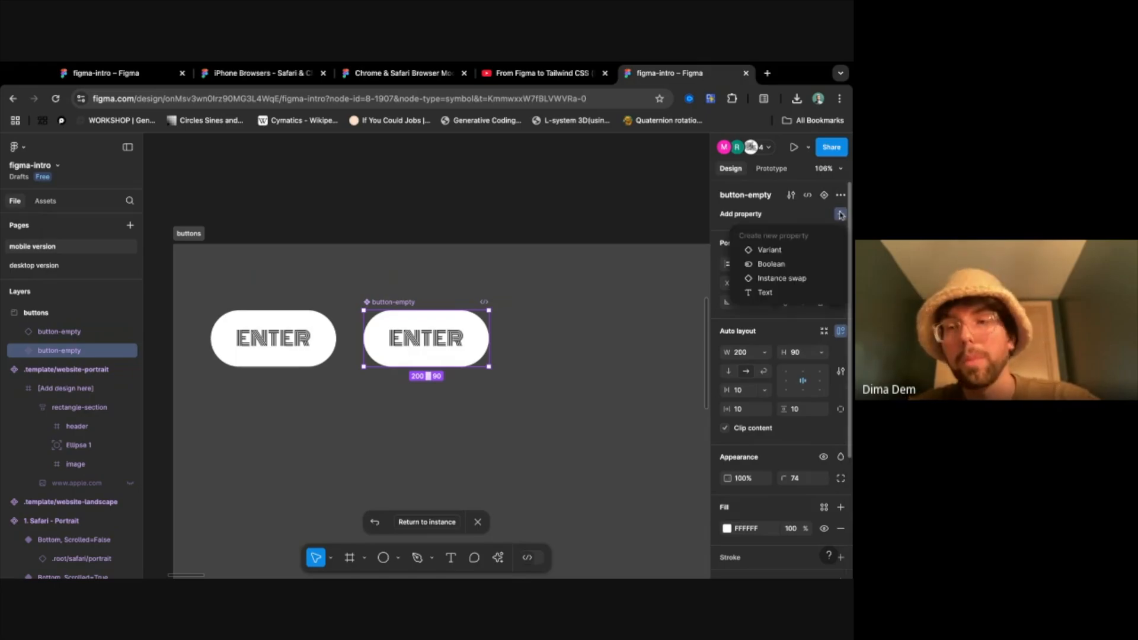
click(799, 291)
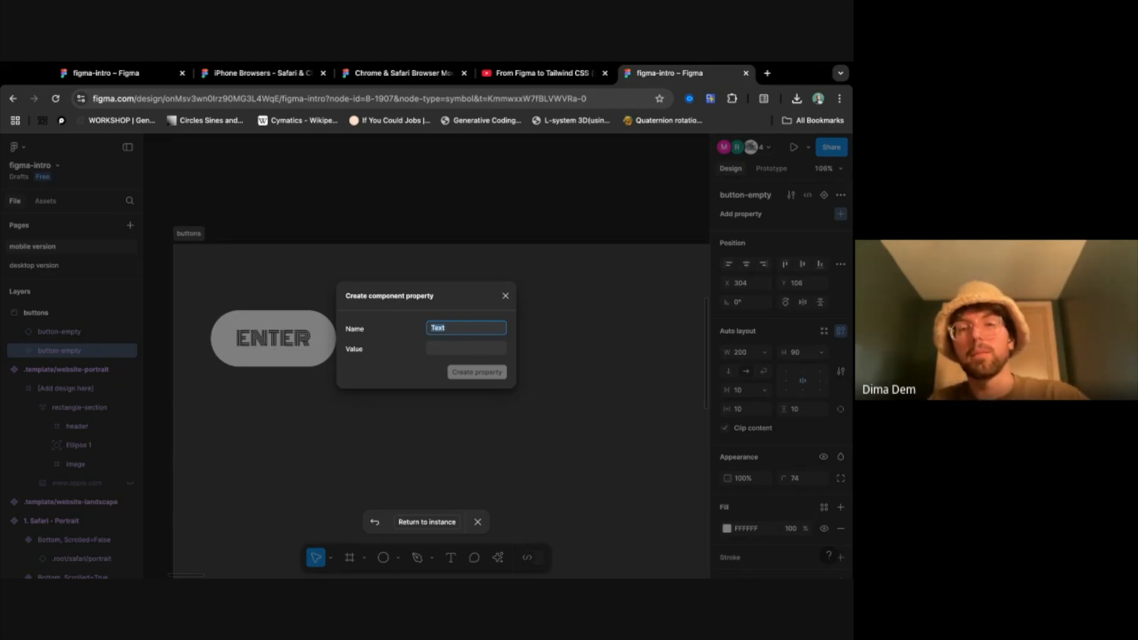
click(451, 349)
drag(399, 297, 462, 278)
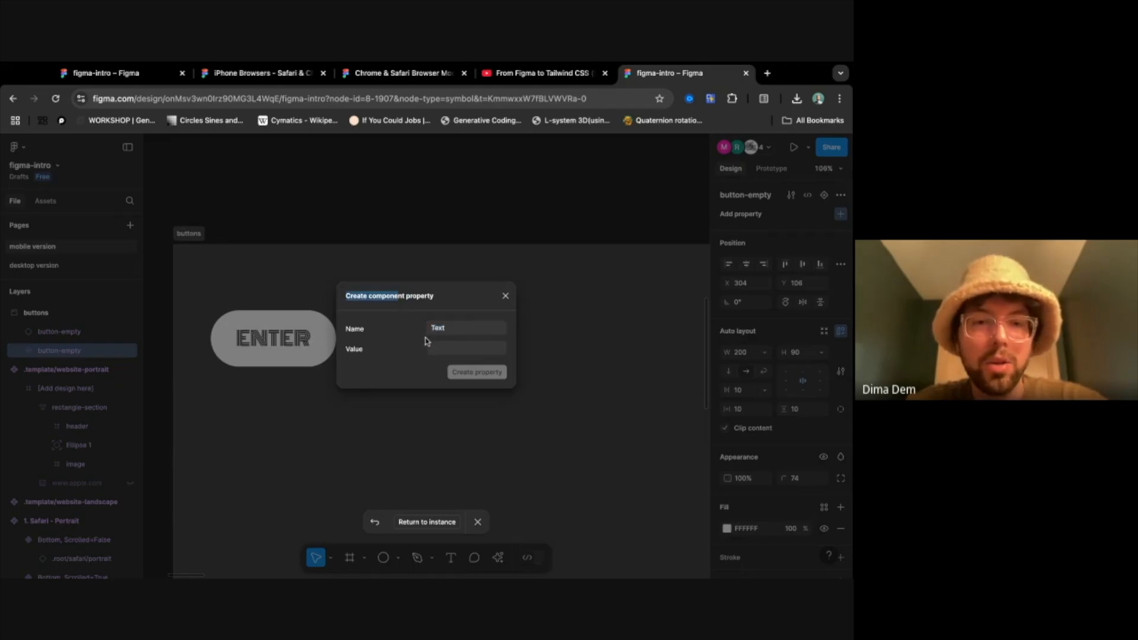
click(449, 349)
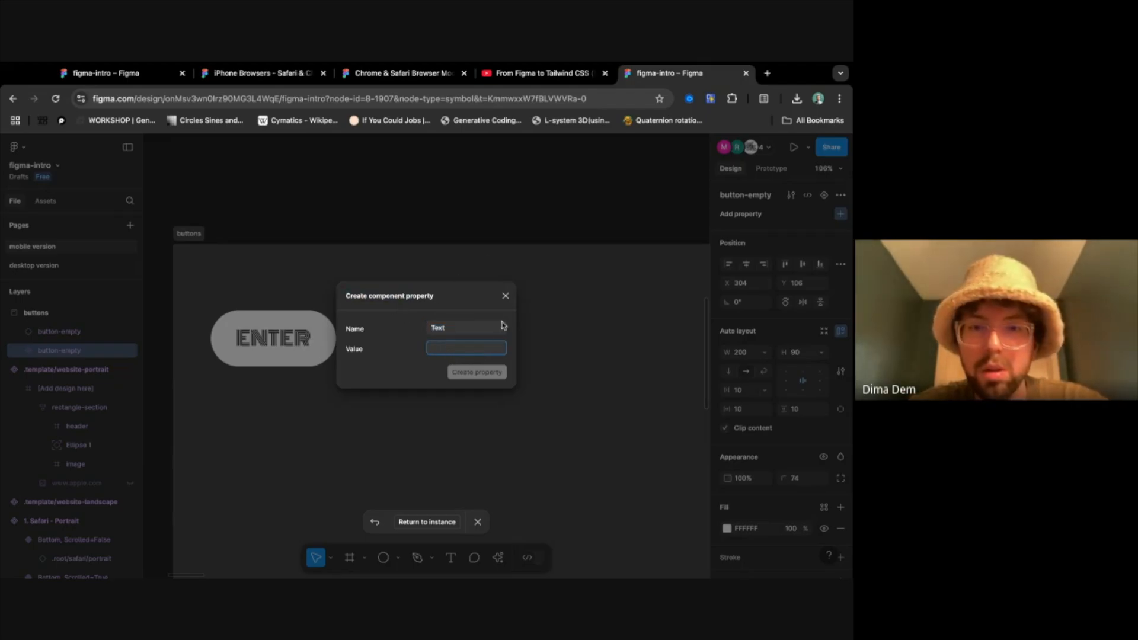
click(477, 300)
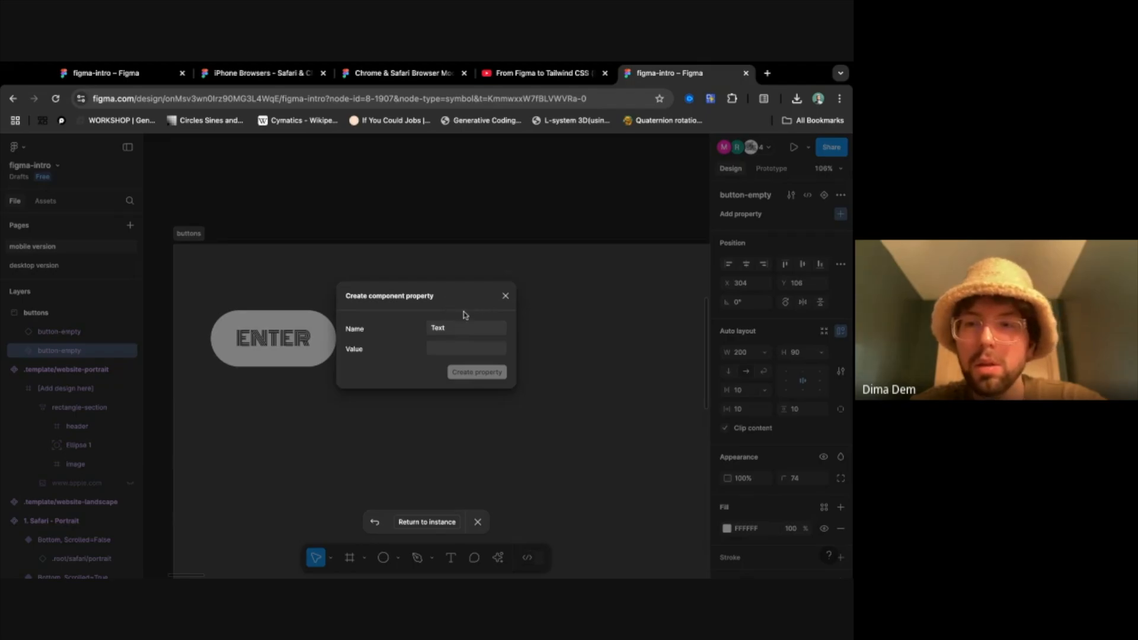
click(465, 350)
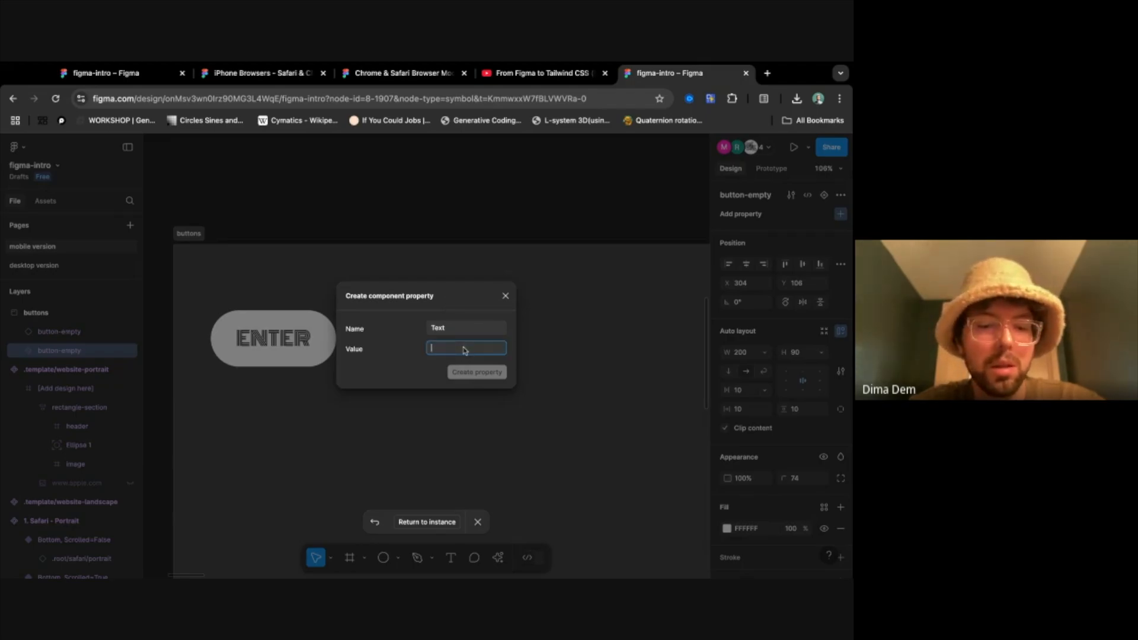
text(fa)
key(BackSpace)
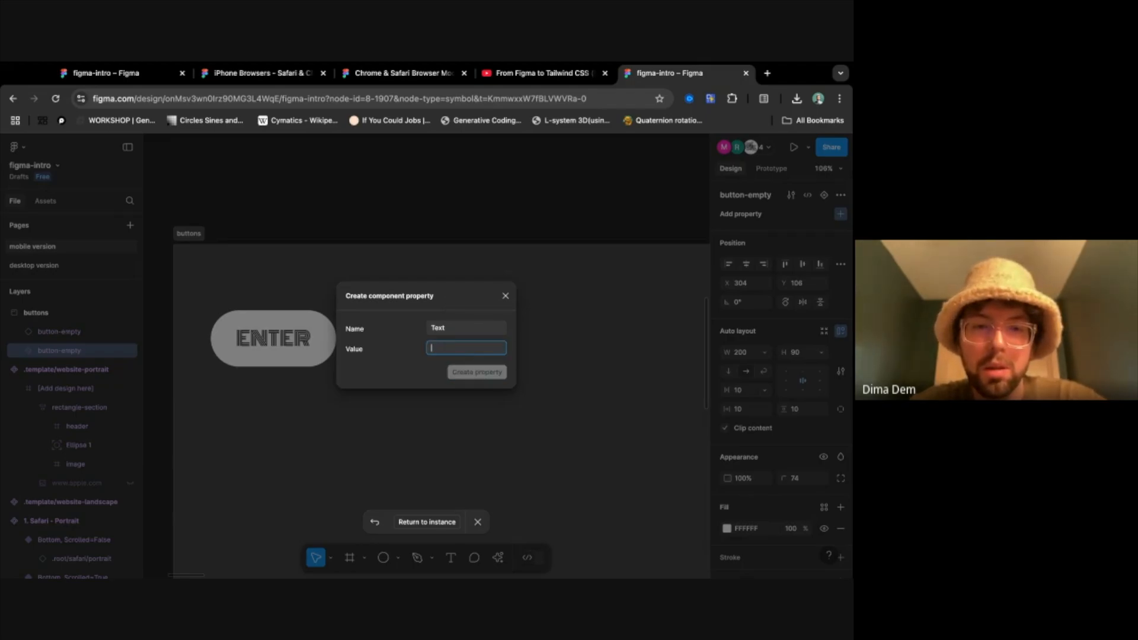
text(empty)
click(494, 377)
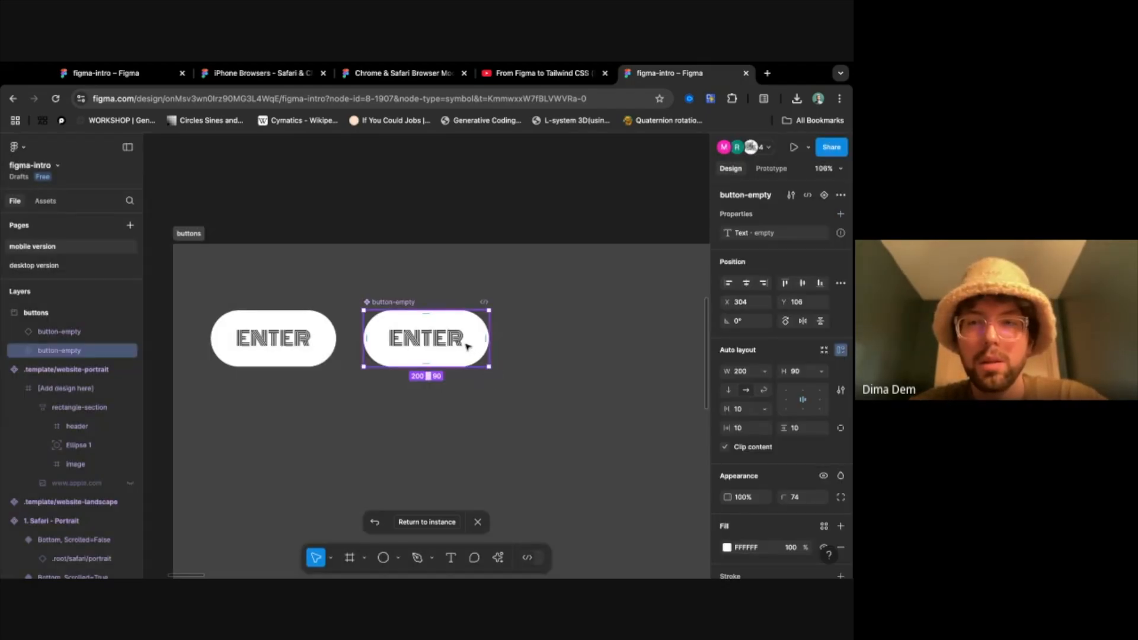
- Examine the component's Text property and the settings of its nested ENTER text layer
mouse_move(840, 235)
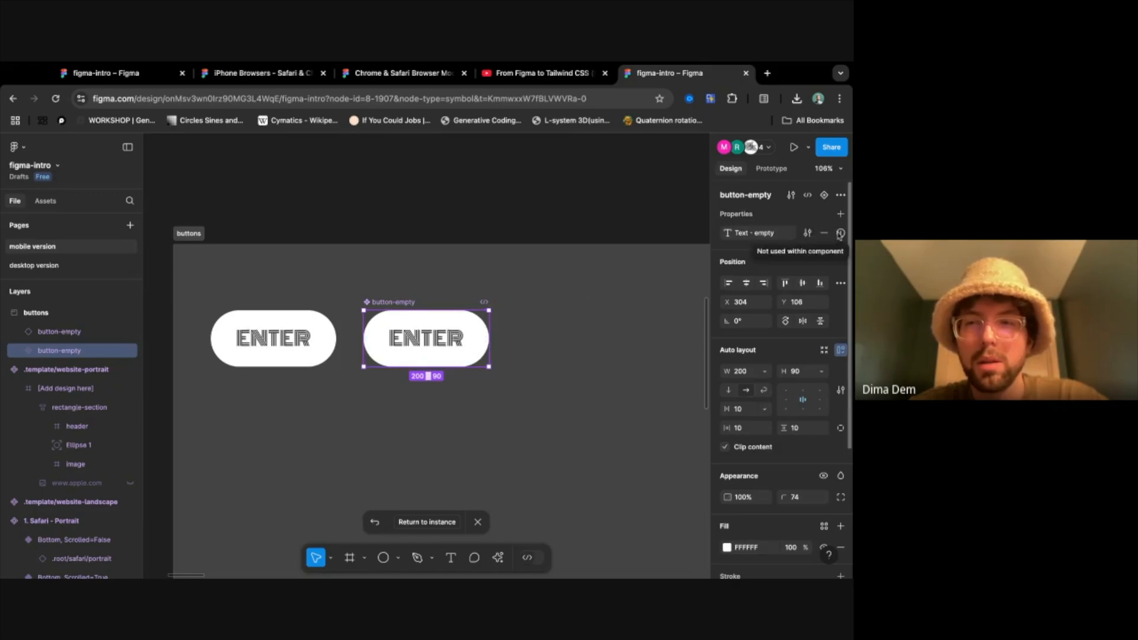
double_click(737, 234)
click(729, 238)
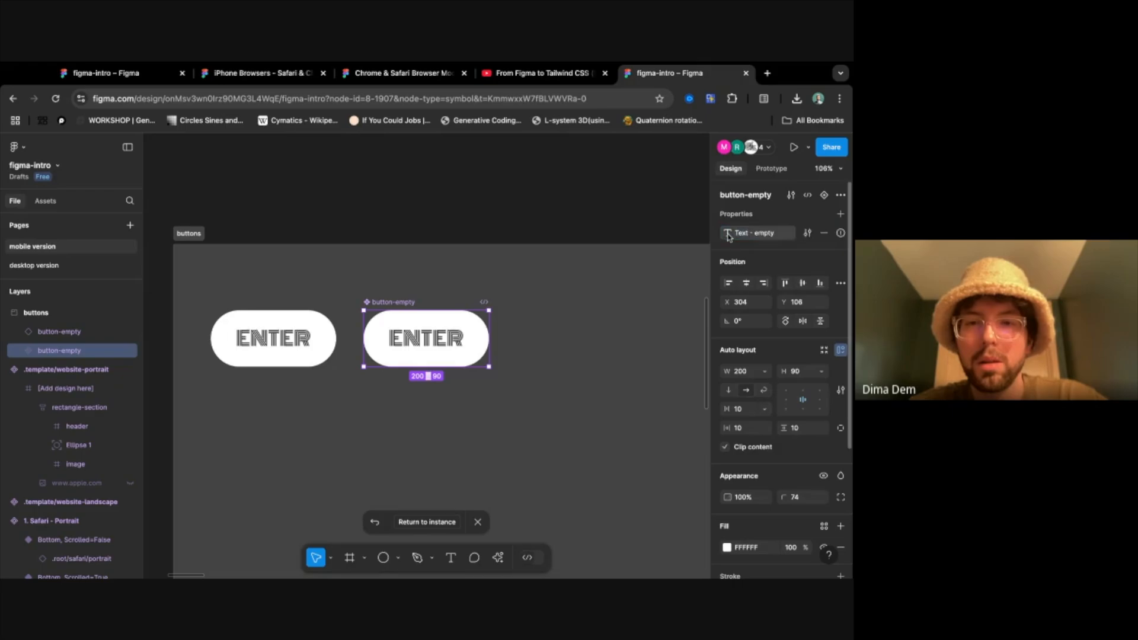
click(14, 350)
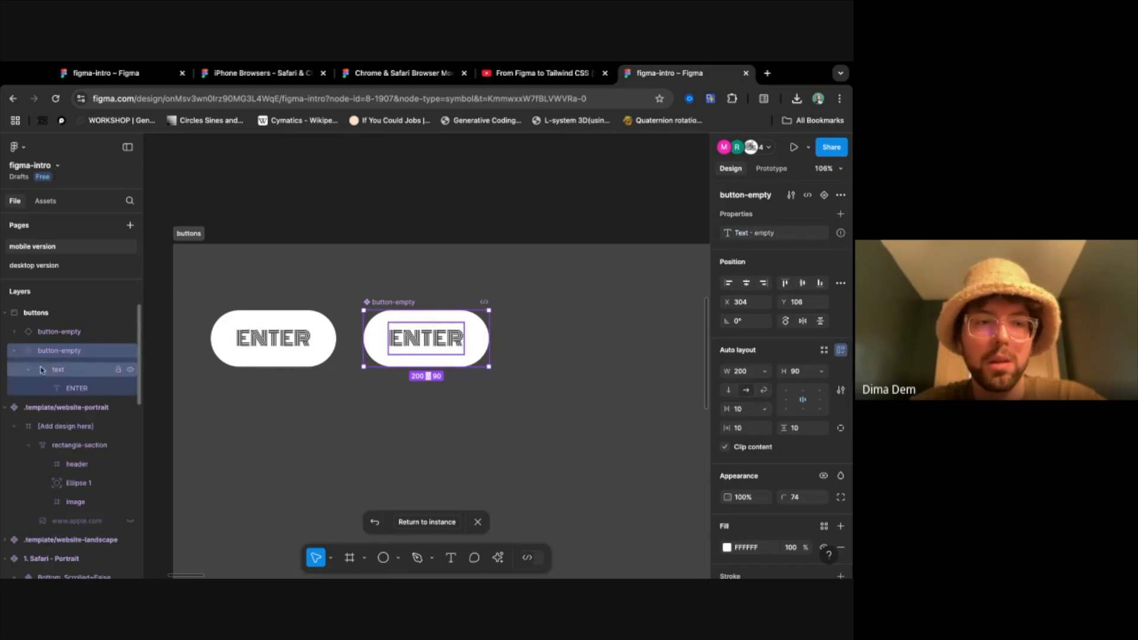
click(79, 390)
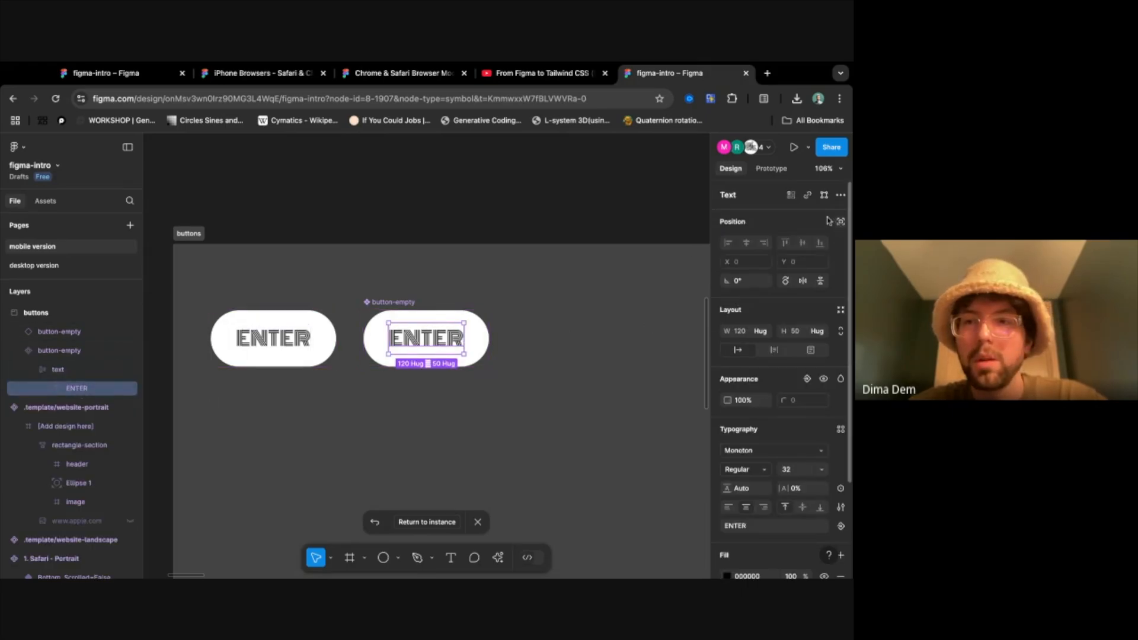
scroll(793, 273, down, 4)
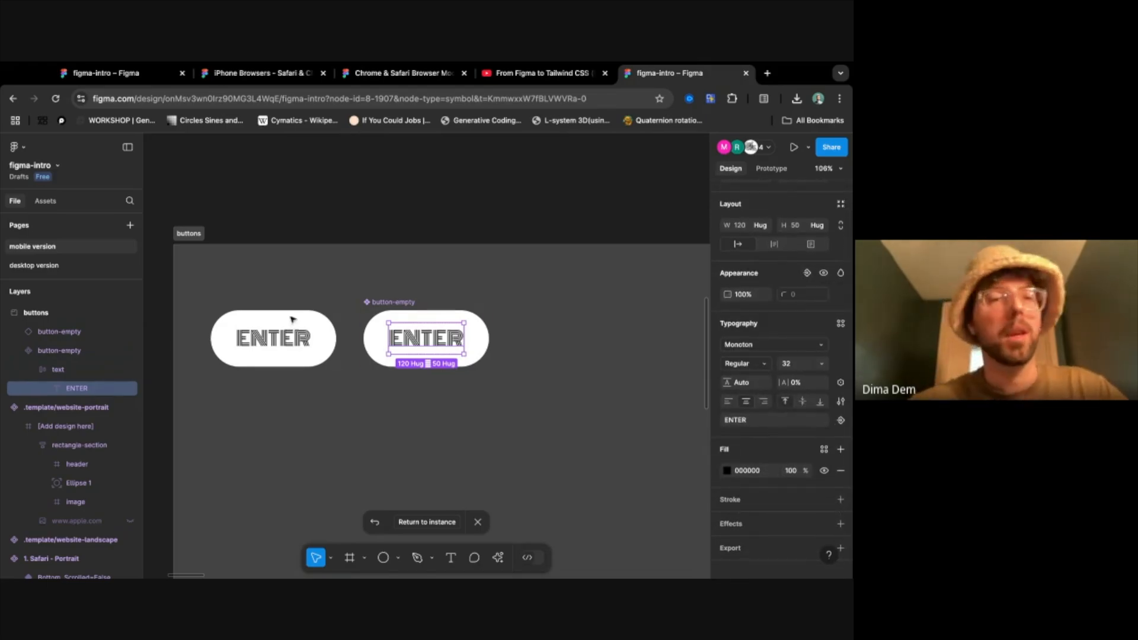
- Delete the Text property from the button-empty main component
click(75, 350)
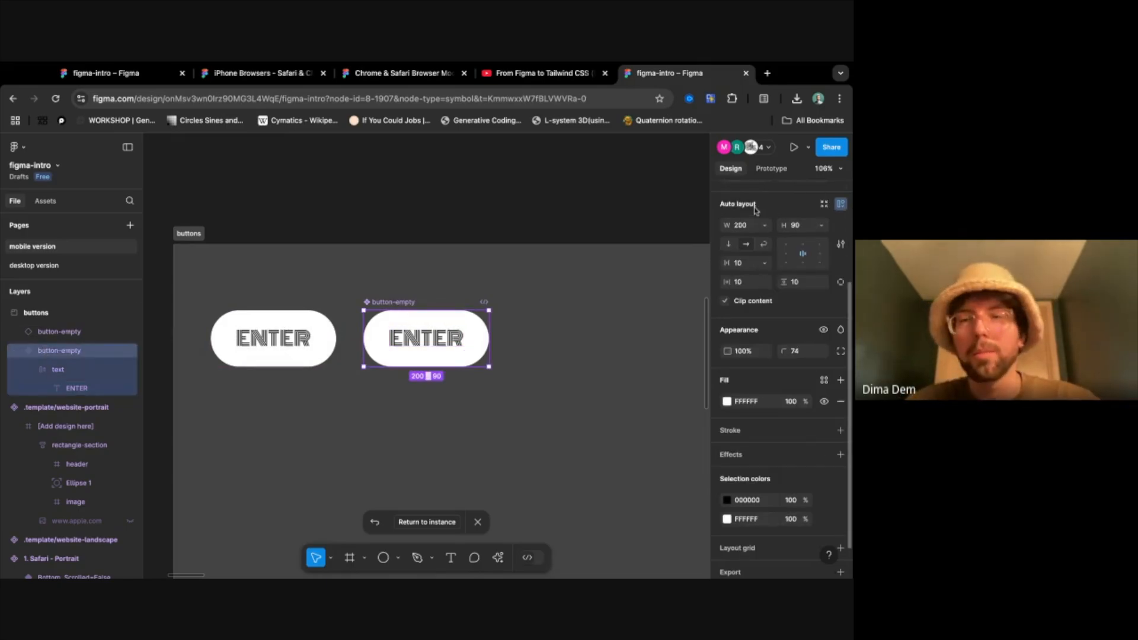
scroll(764, 225, up, 3)
click(823, 233)
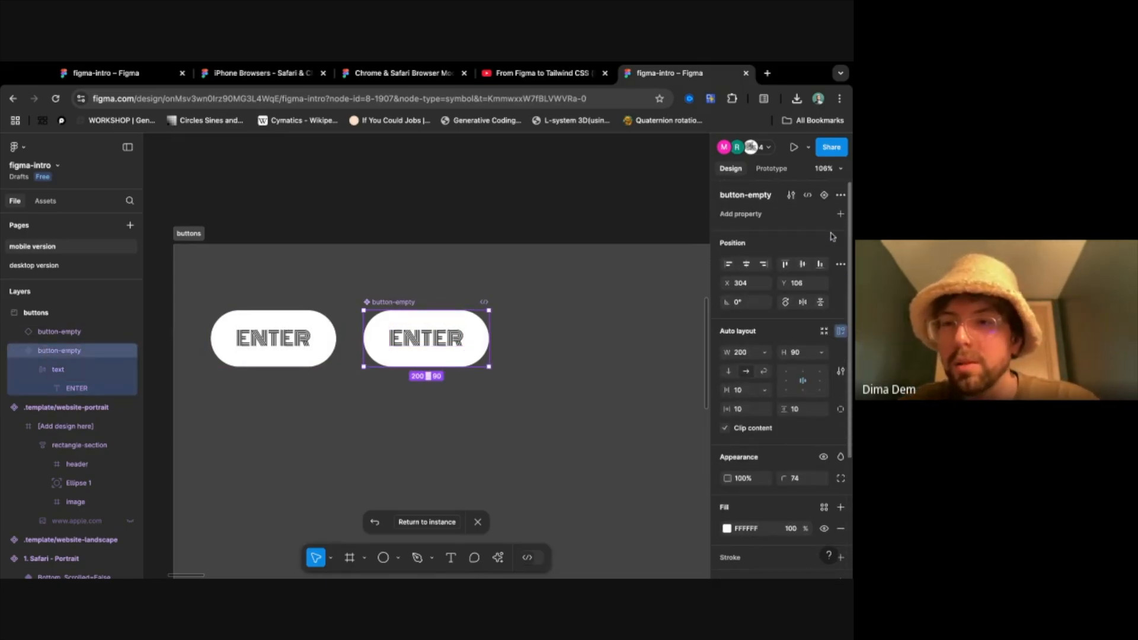
- Create a text property named button-name with the value empty from the ENTER layer's text content
click(77, 388)
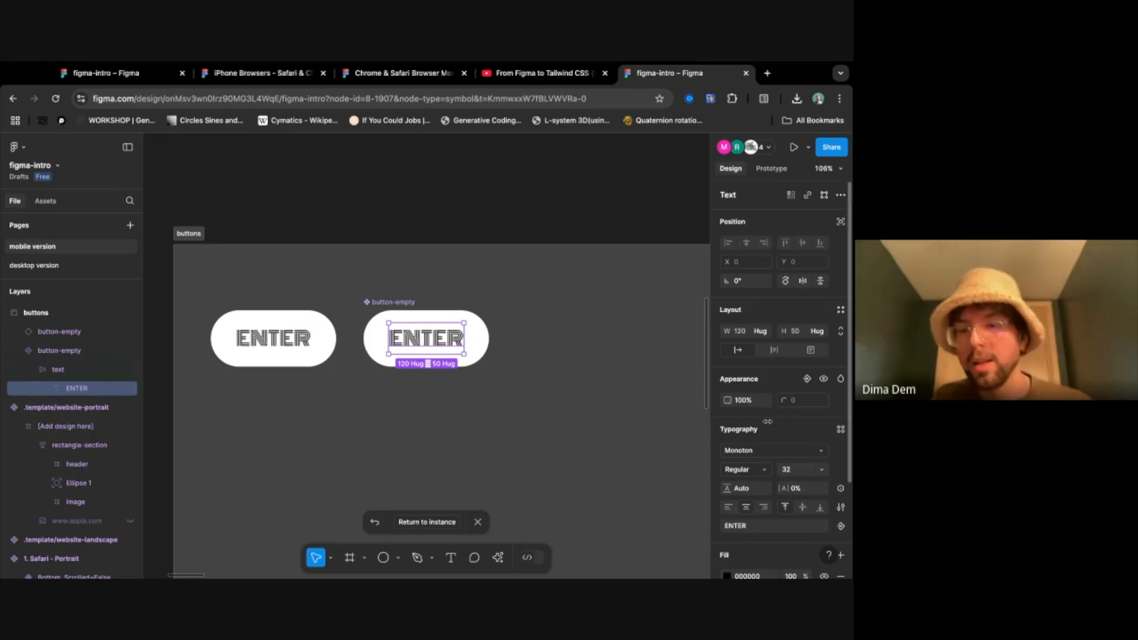
scroll(770, 415, down, 3)
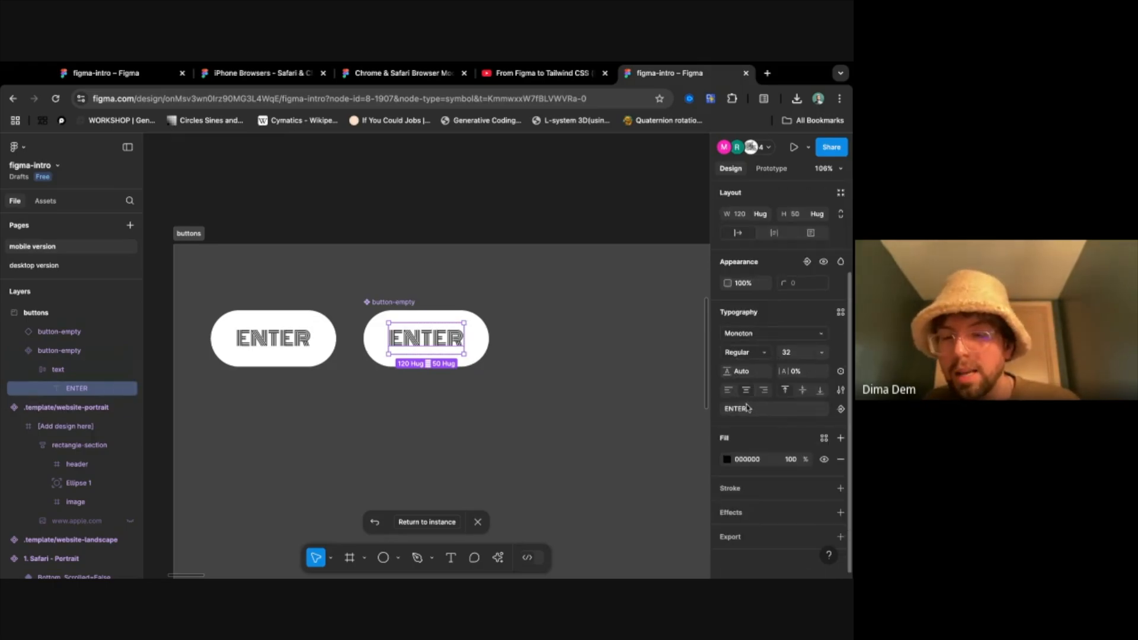
click(750, 408)
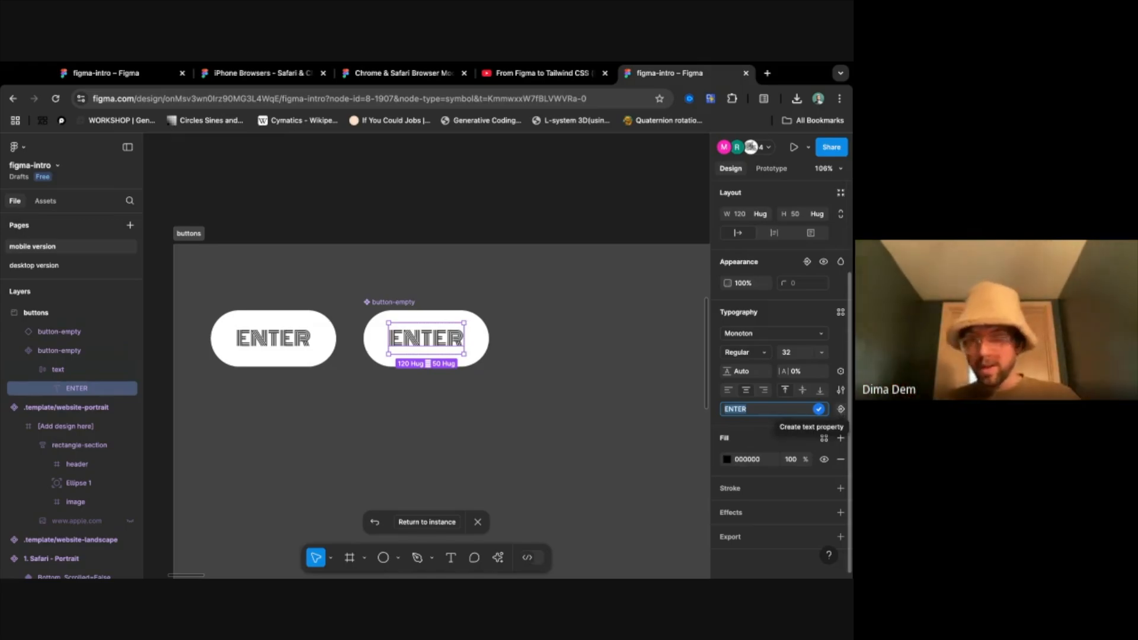
click(841, 409)
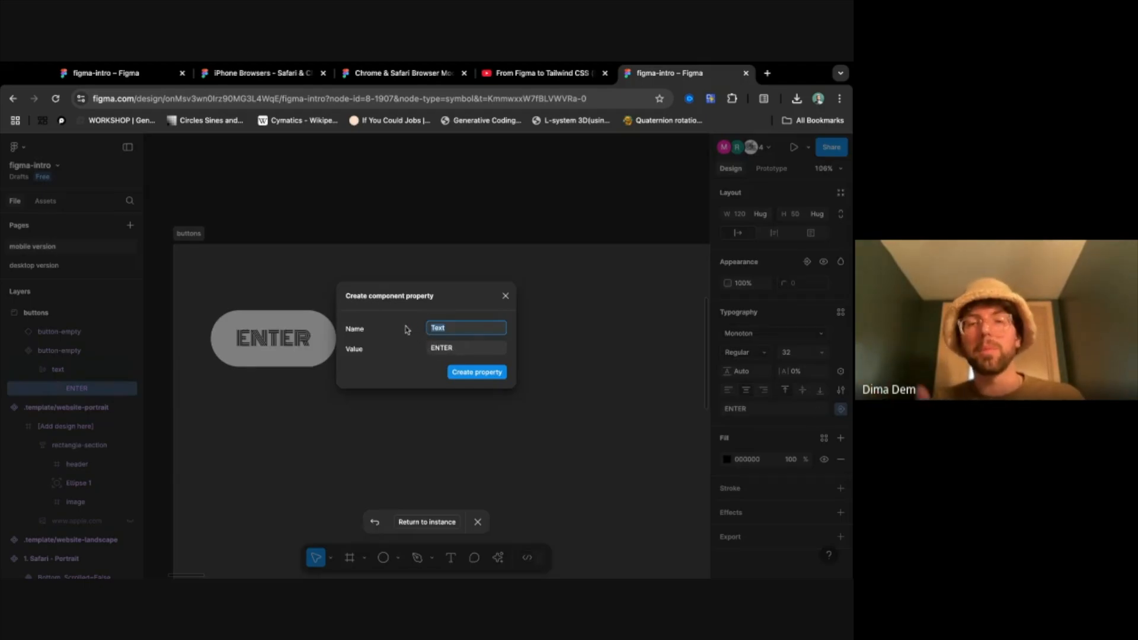
text(button-name)
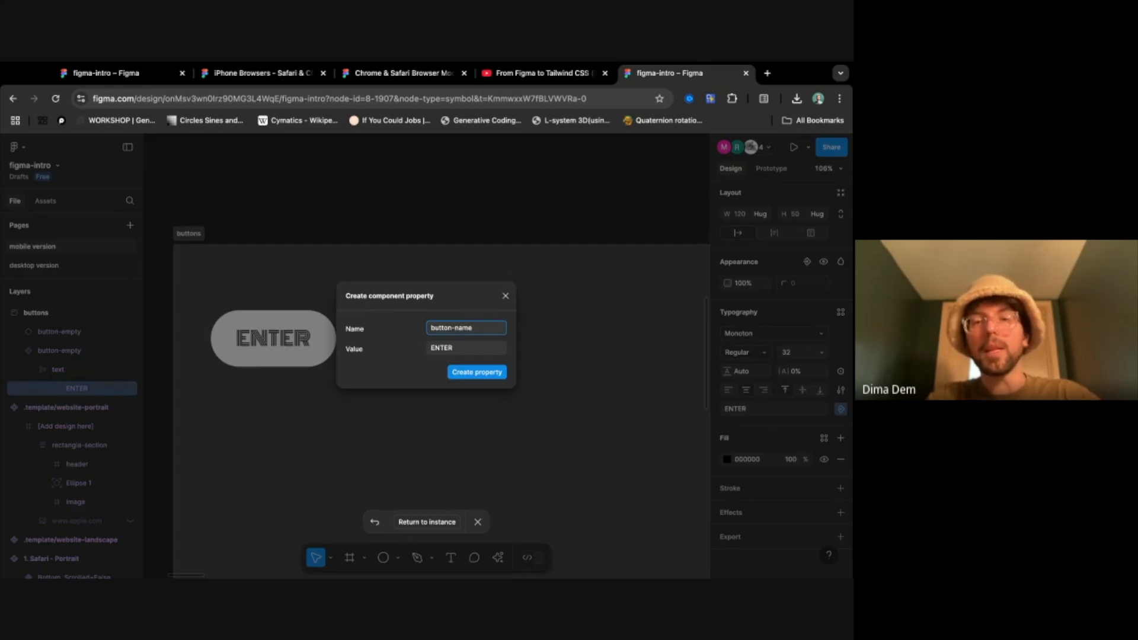
click(466, 346)
text(empty)
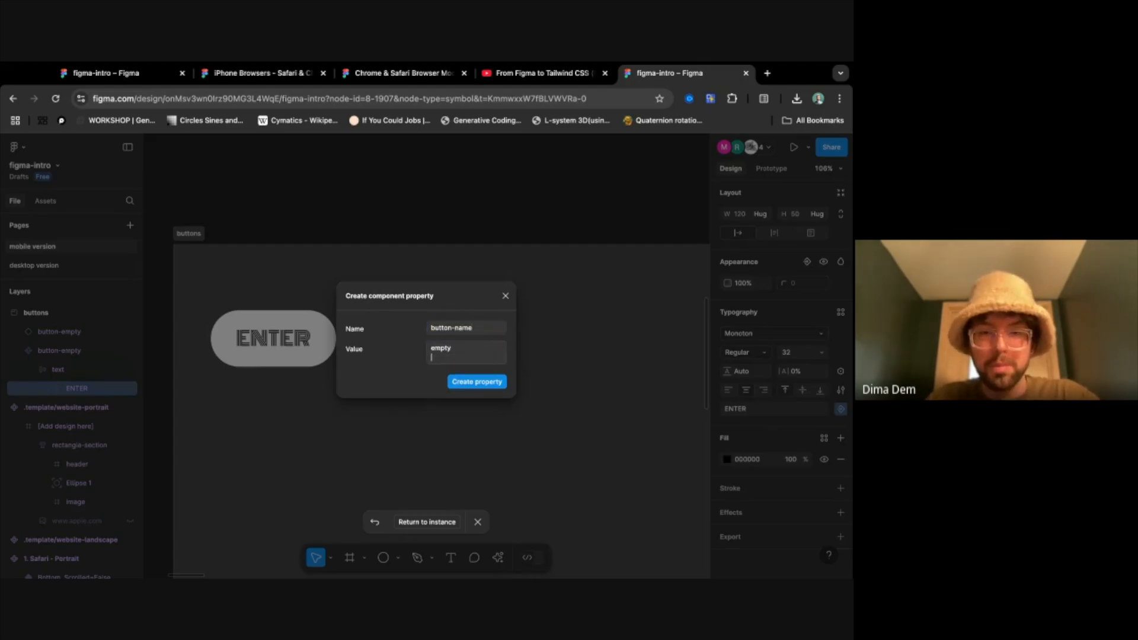
click(496, 370)
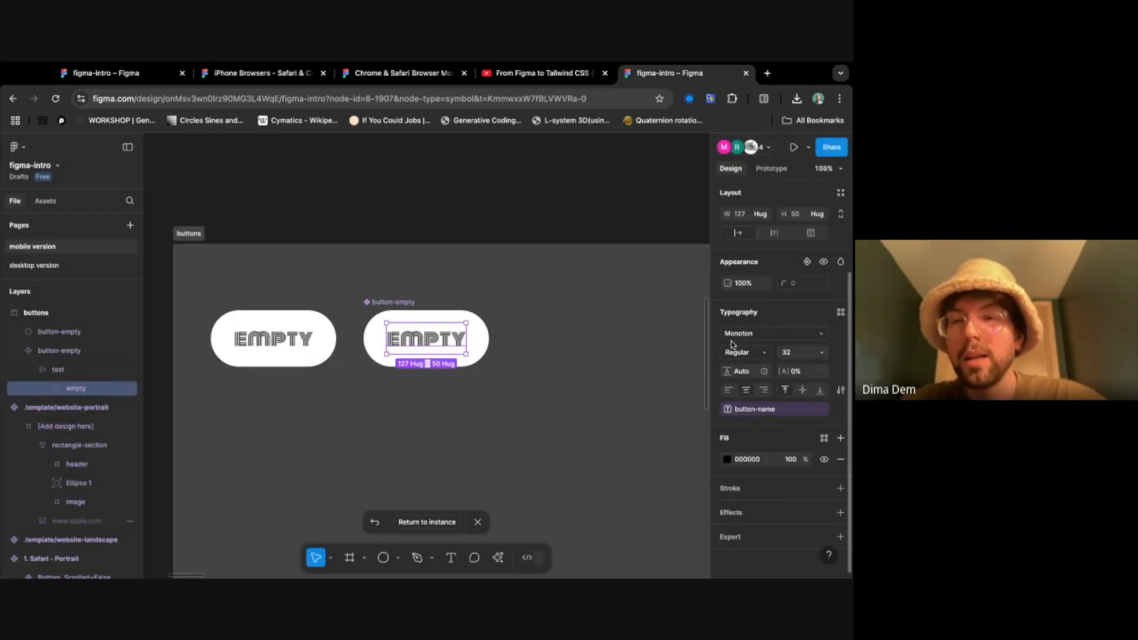
- Check the button-name property on the button-empty main component
scroll(746, 391, up, 3)
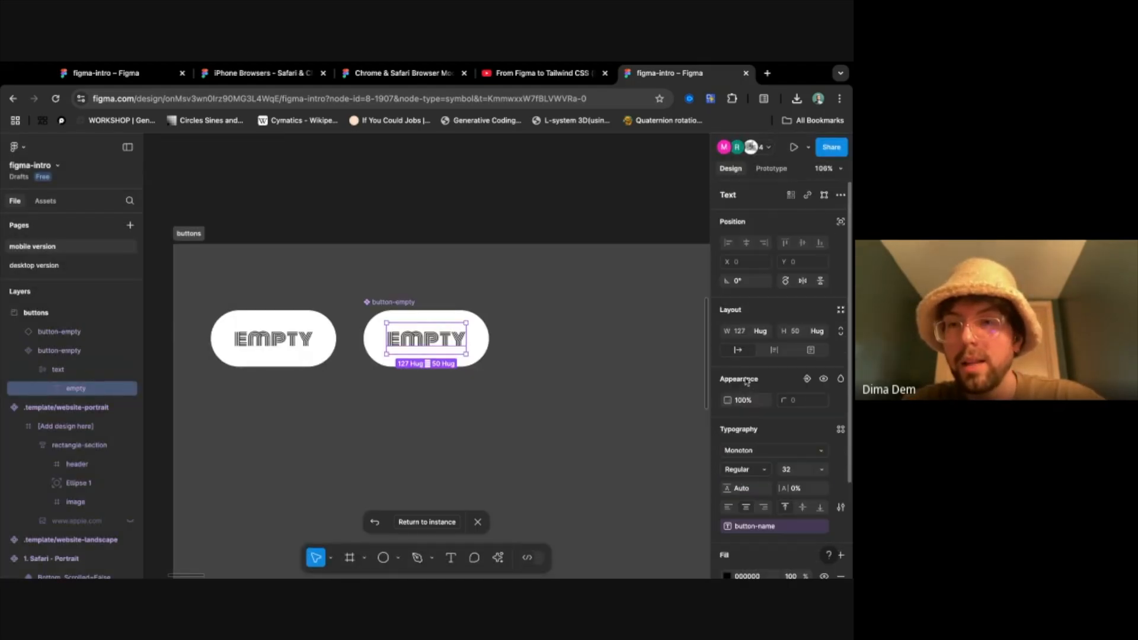
click(409, 305)
double_click(788, 234)
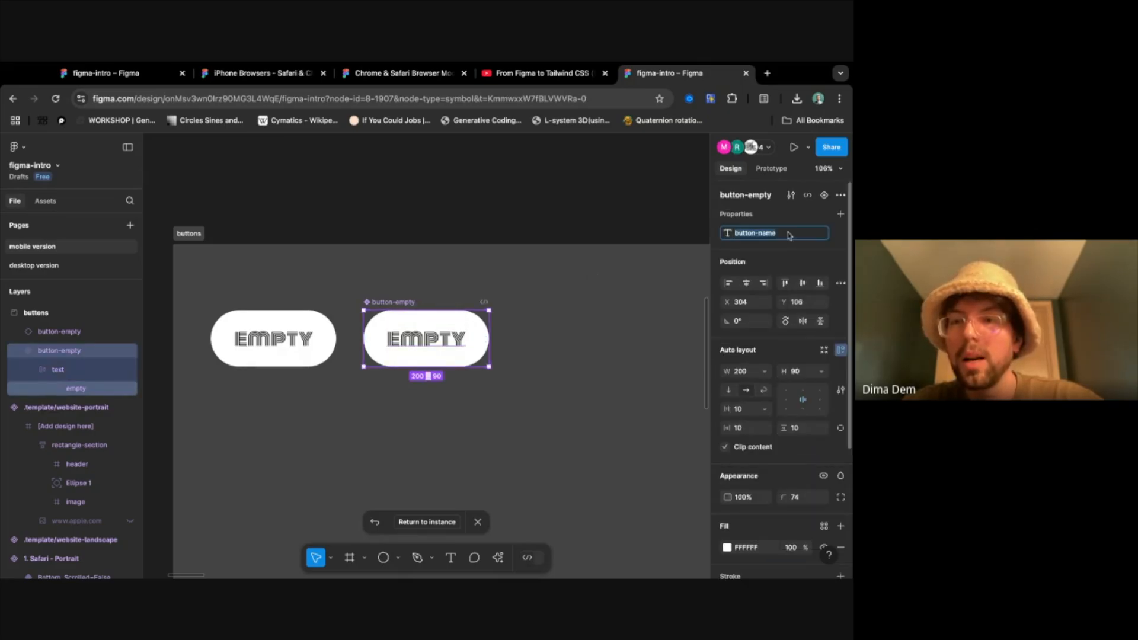
click(781, 257)
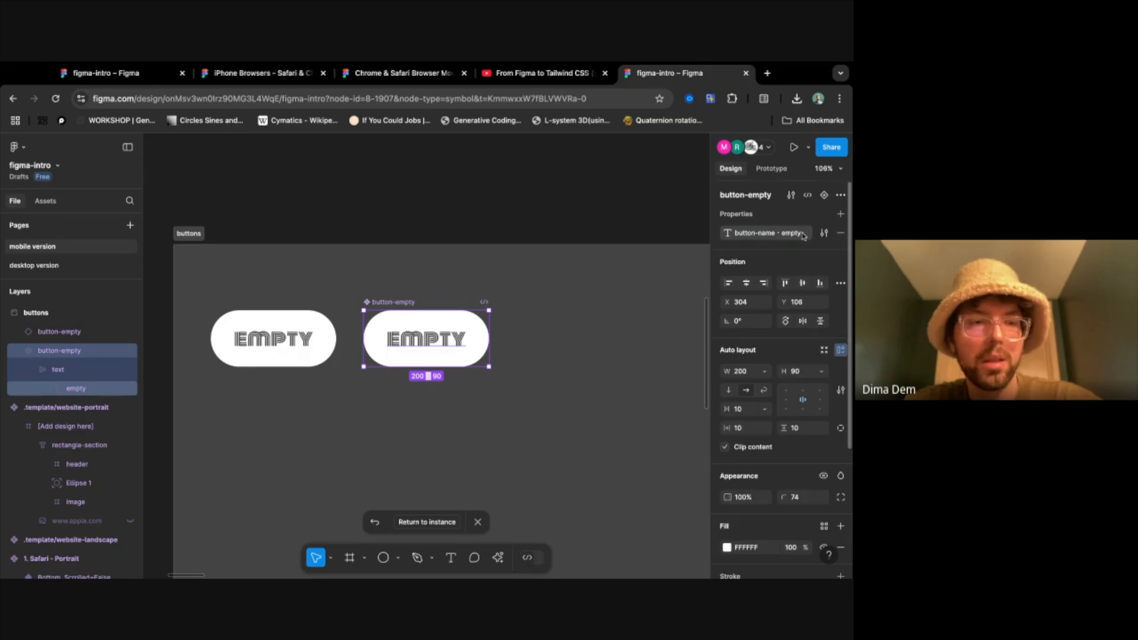
- Rename the button-empty main component's button-name text property to empty
double_click(781, 237)
text(empty)
key(Return)
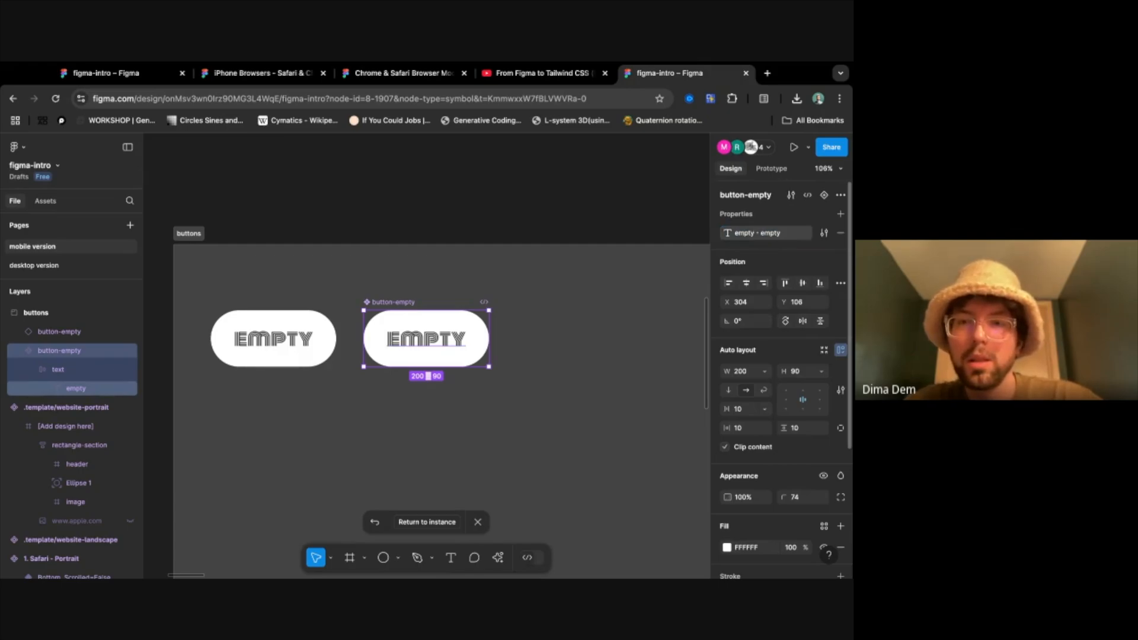
click(522, 320)
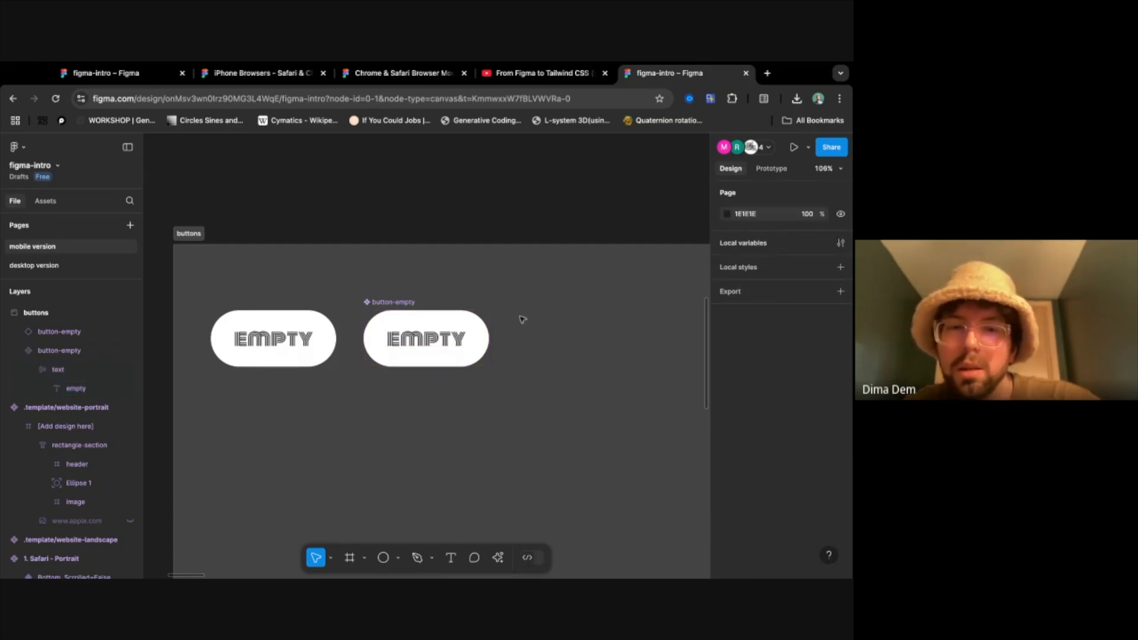
- Rename the button-empty main component's text property to text and check its name and value settings
click(384, 375)
click(441, 329)
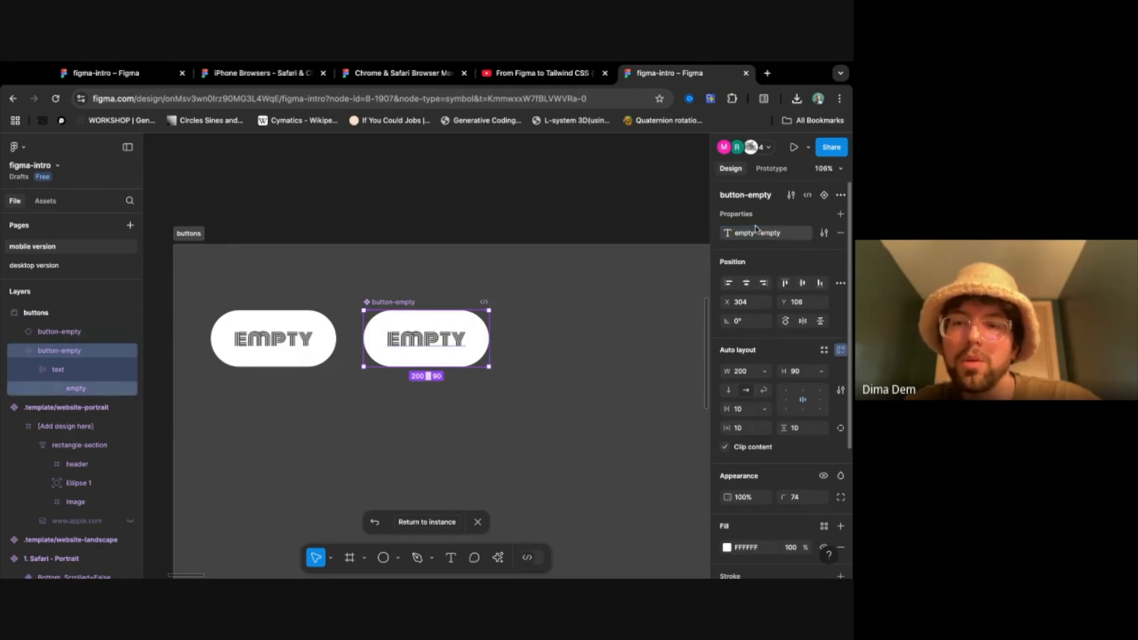
click(823, 232)
text(text)
click(569, 333)
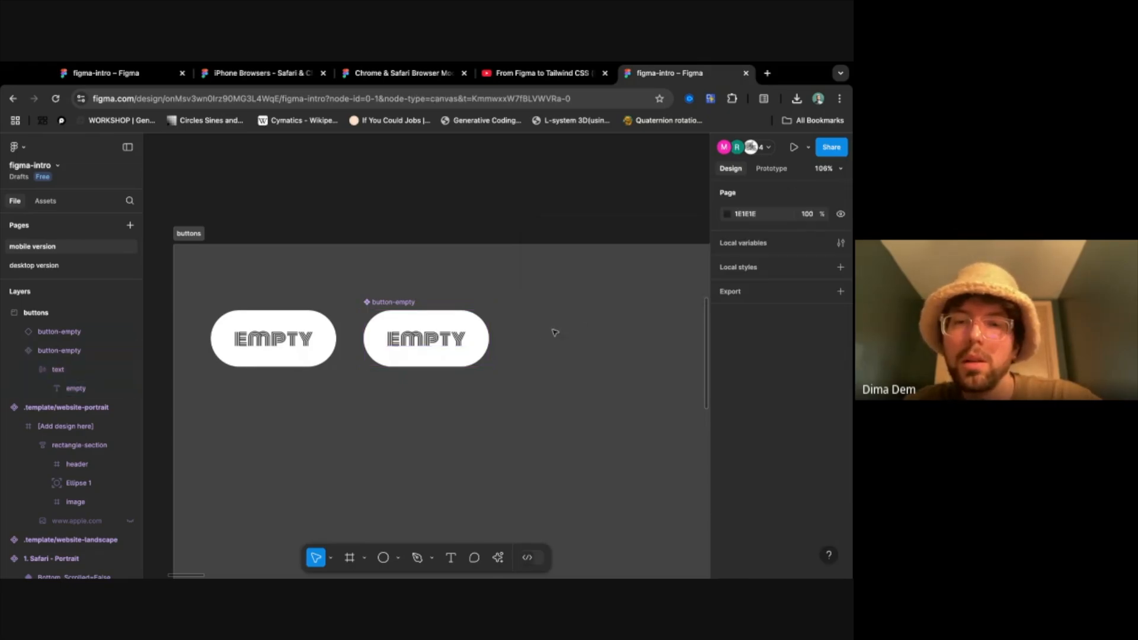
click(425, 345)
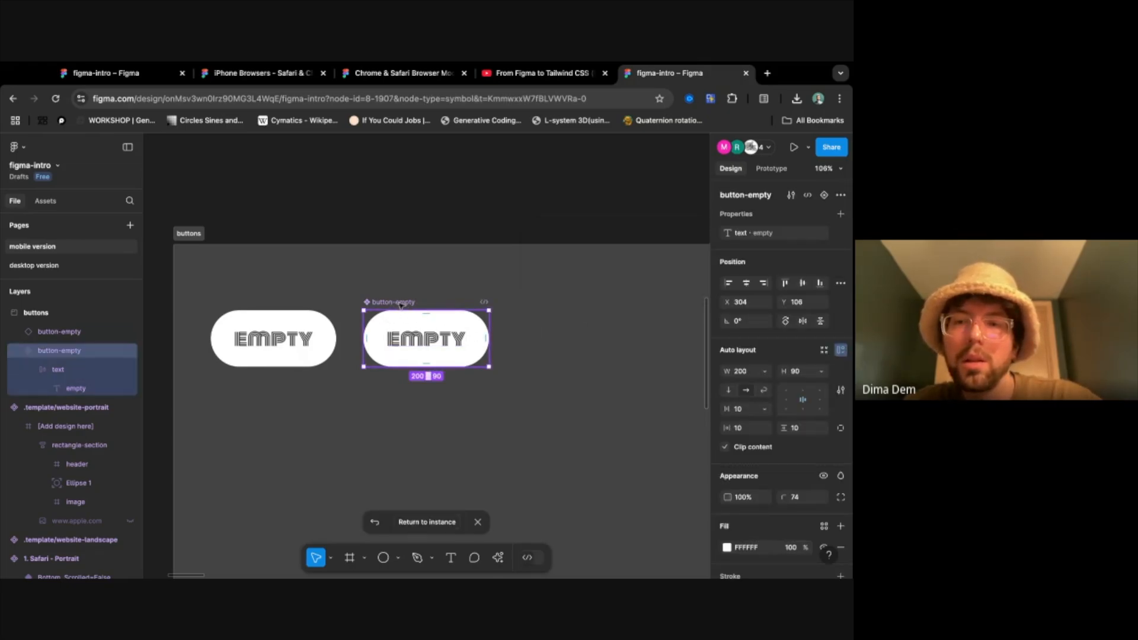
click(824, 233)
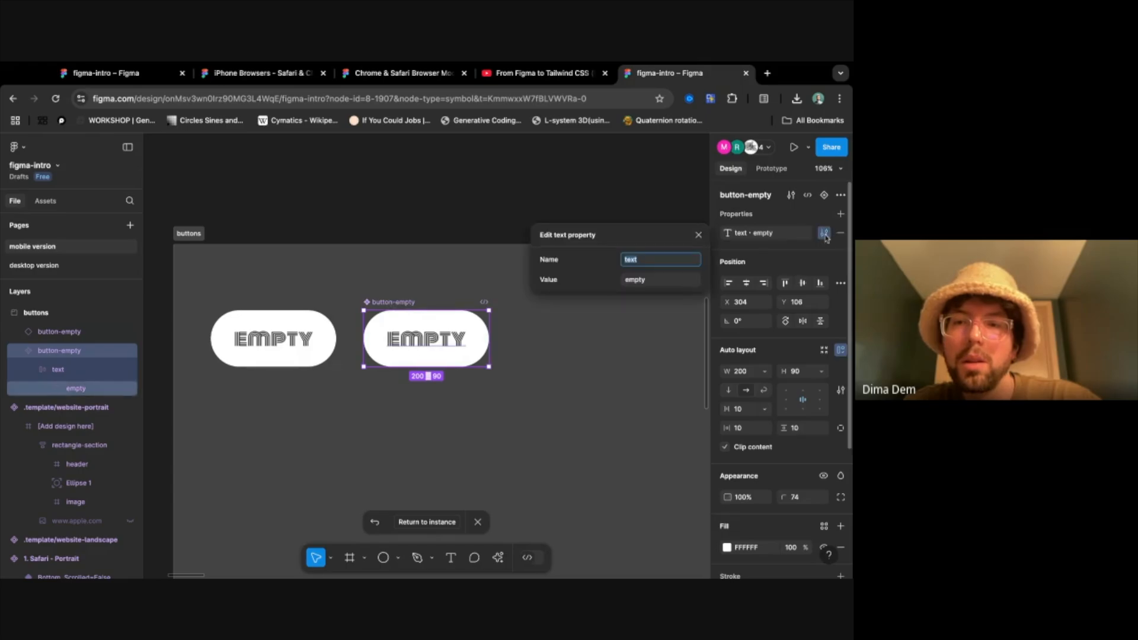
click(680, 281)
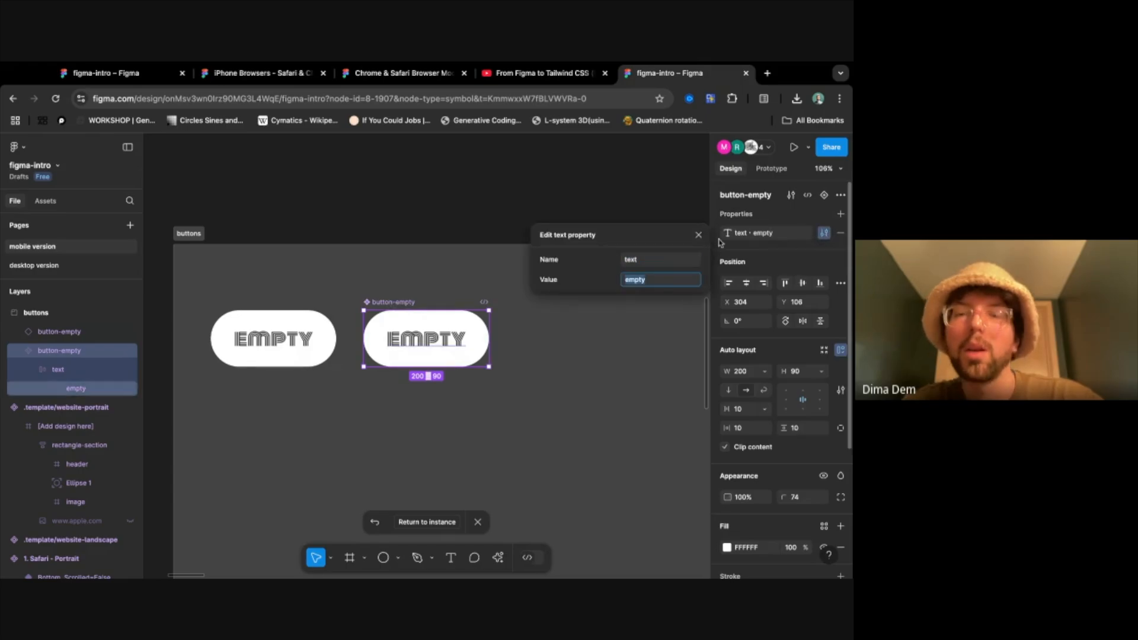
click(699, 234)
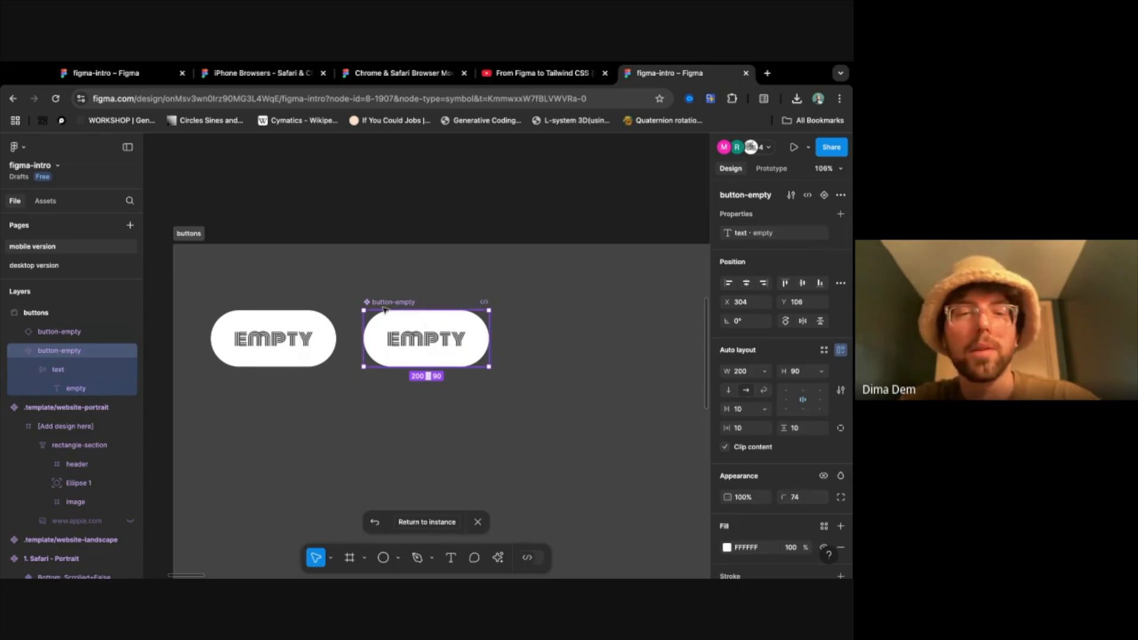
- Within the buttons section, move the button-empty main component to about X 37, Y 43 and its instance to about X 528, Y 50
click(250, 353)
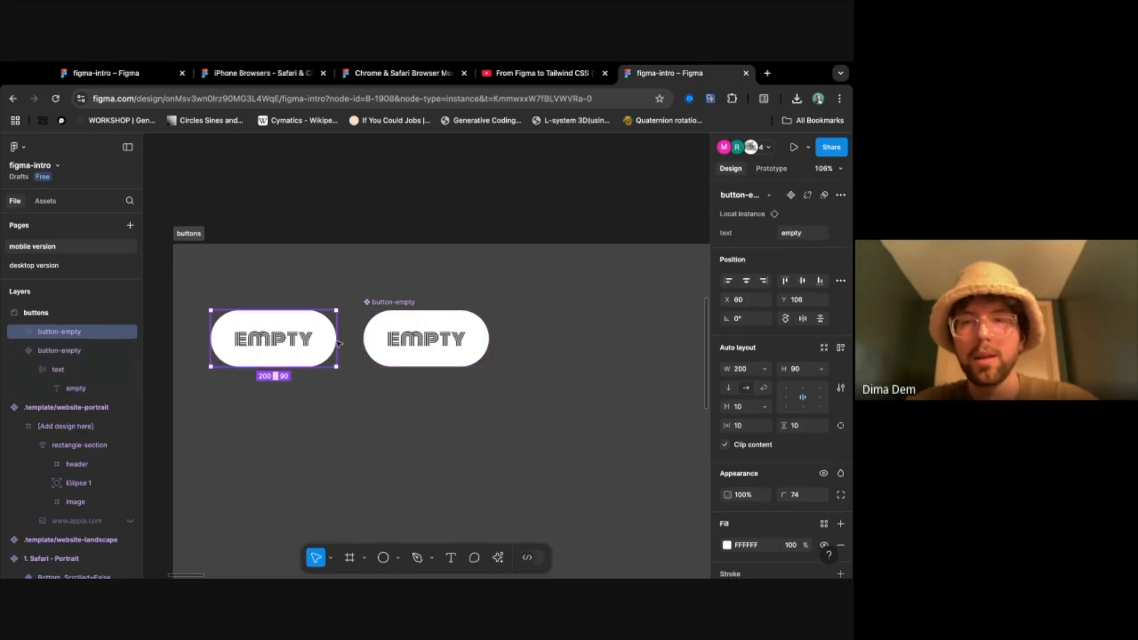
mouse_move(265, 337)
mouse_down()
mouse_move(436, 459)
mouse_move(555, 423)
mouse_up()
click(430, 333)
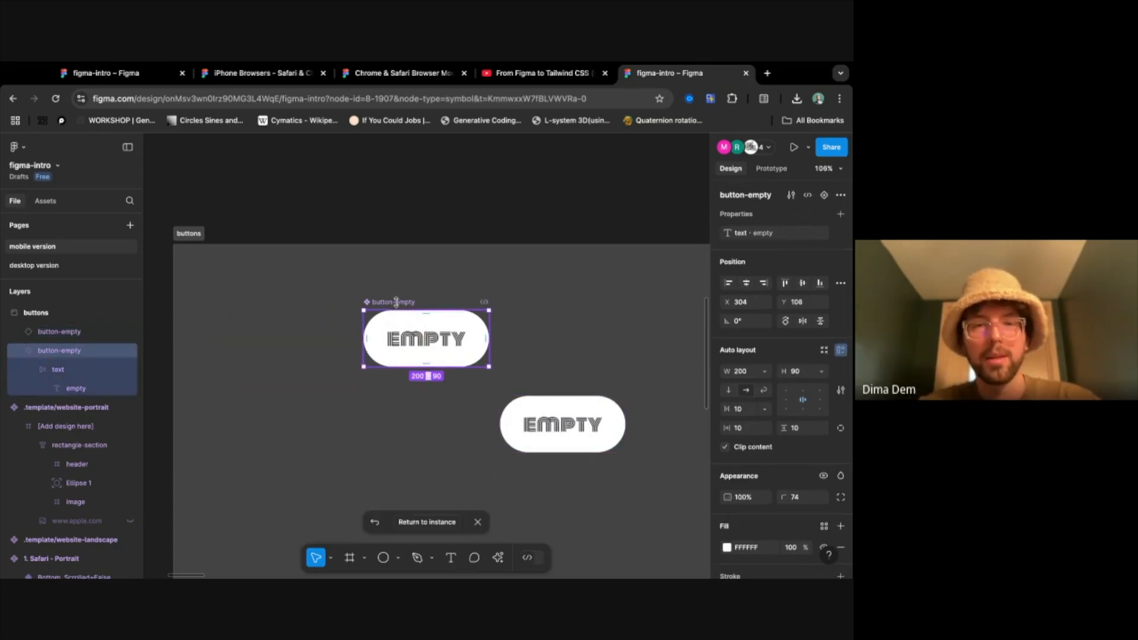
drag(400, 306, 233, 267)
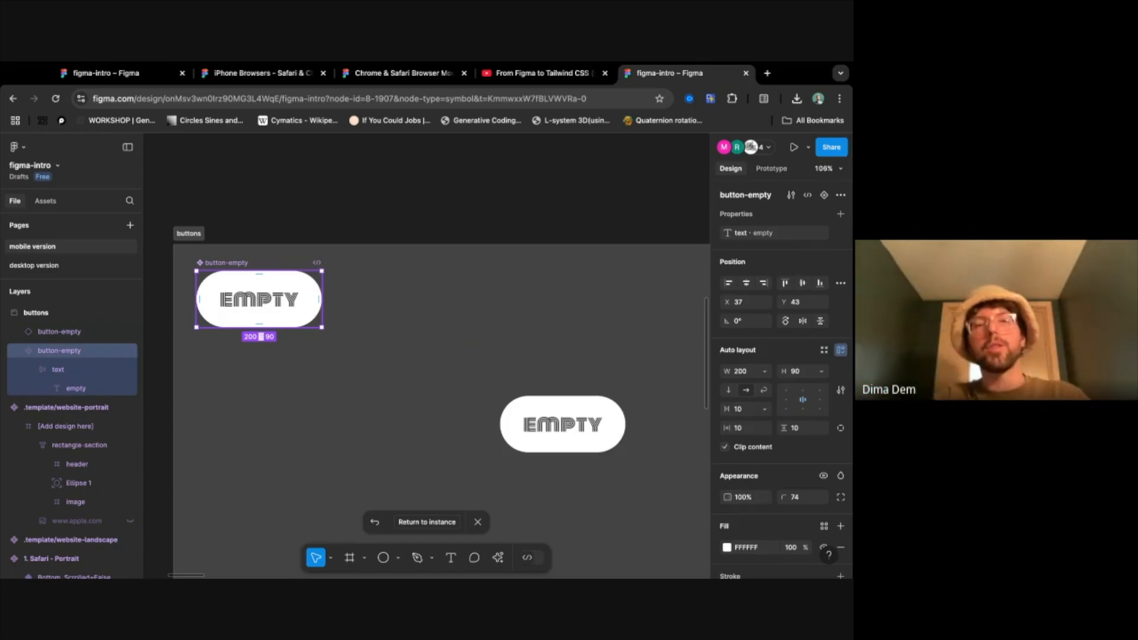
click(535, 409)
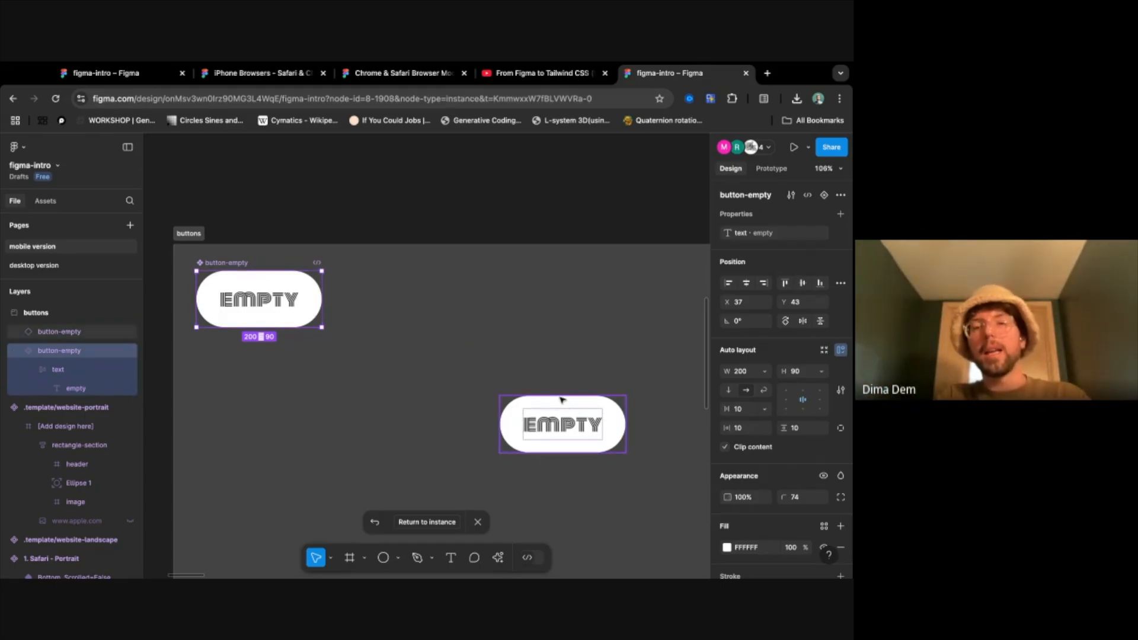
drag(535, 409, 539, 288)
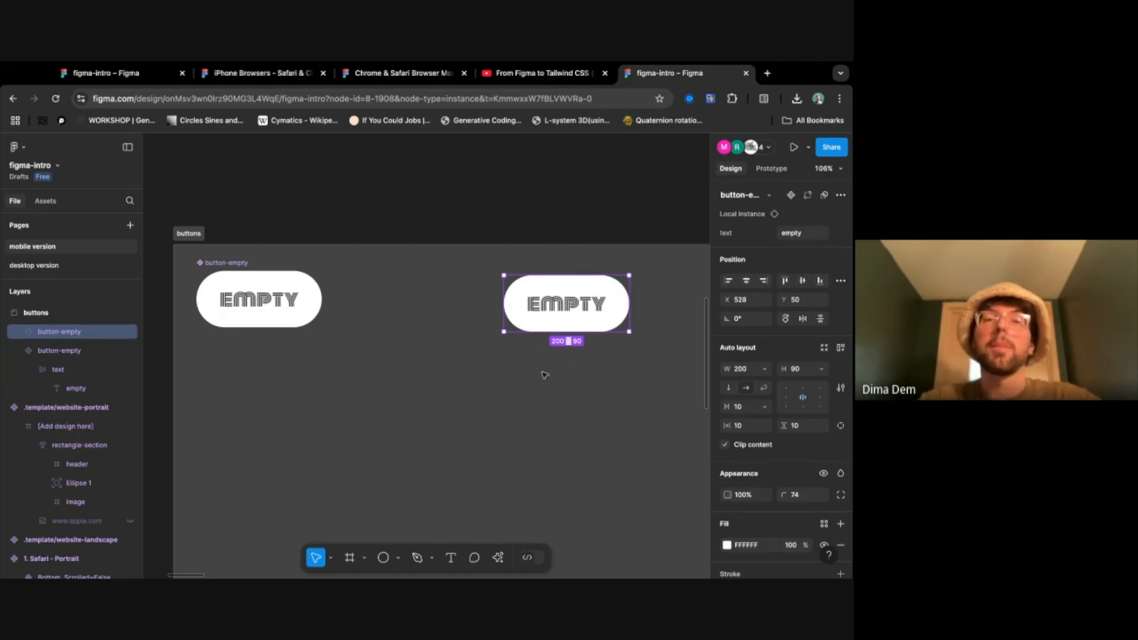
- Set the button-empty instance's text property to ENTER
click(792, 233)
text(e)
text(ENTER)
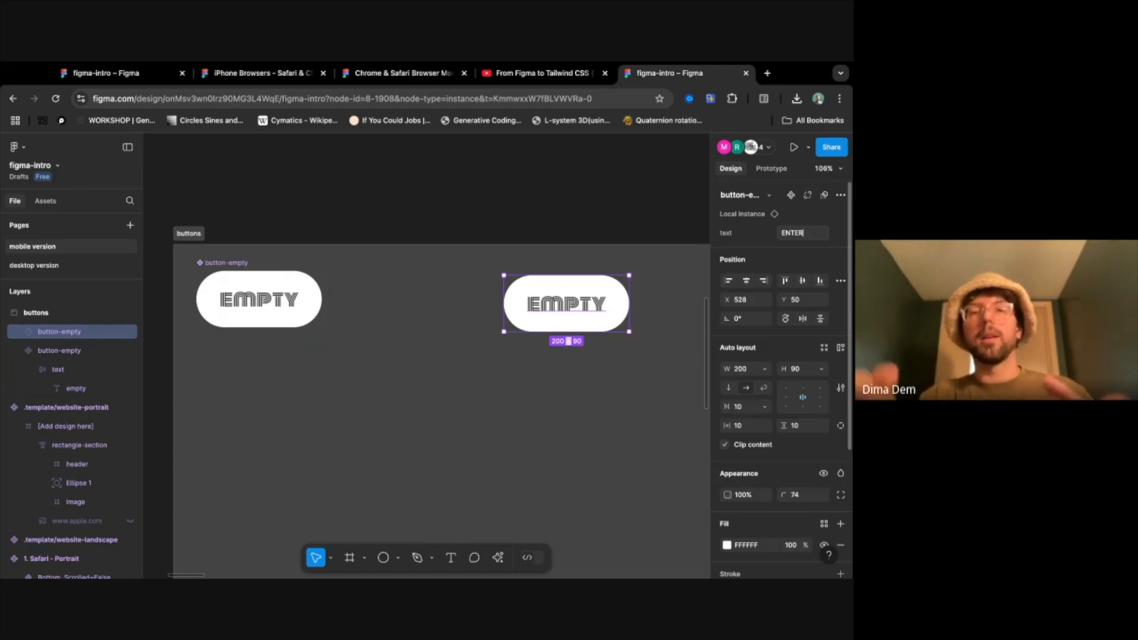
key(Return)
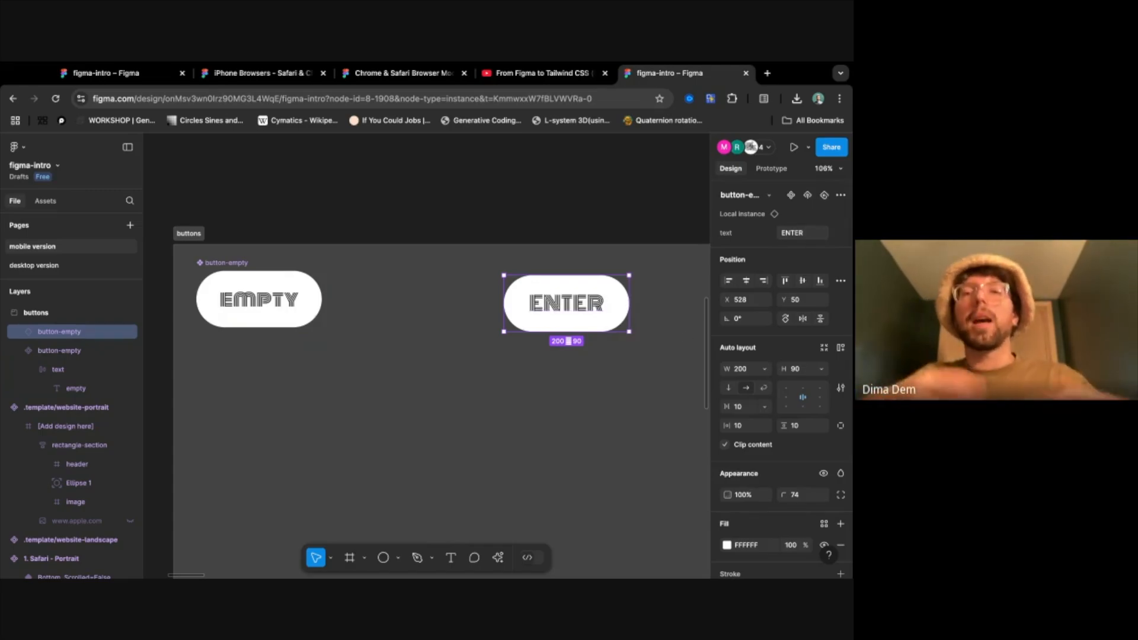
- Change the button-empty main component's fill colour to red FF1616
click(227, 261)
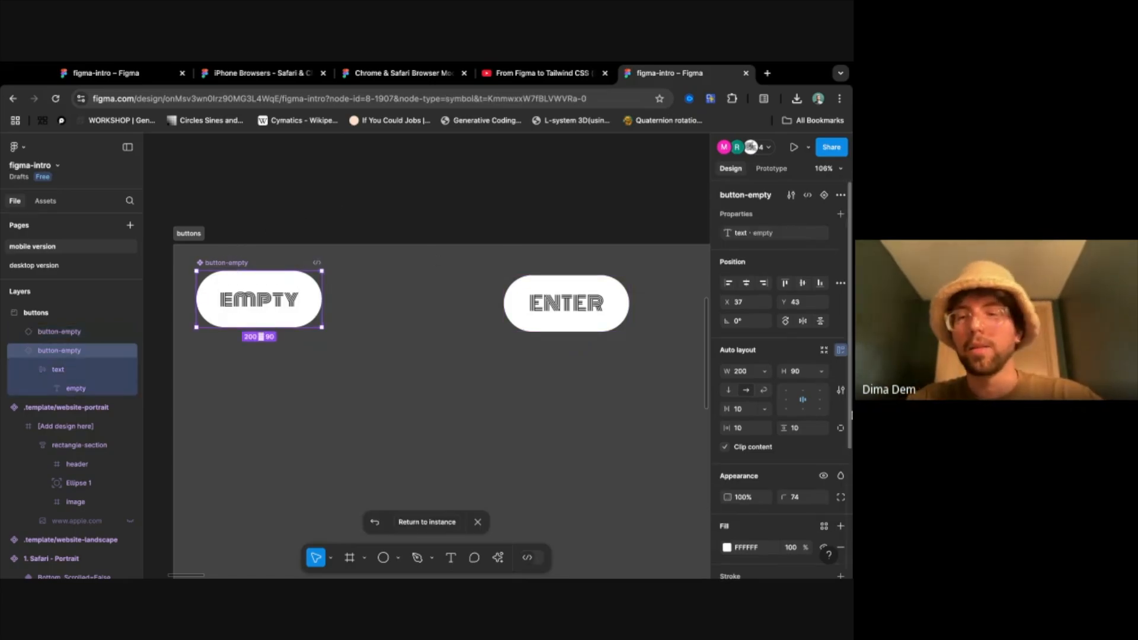
click(726, 366)
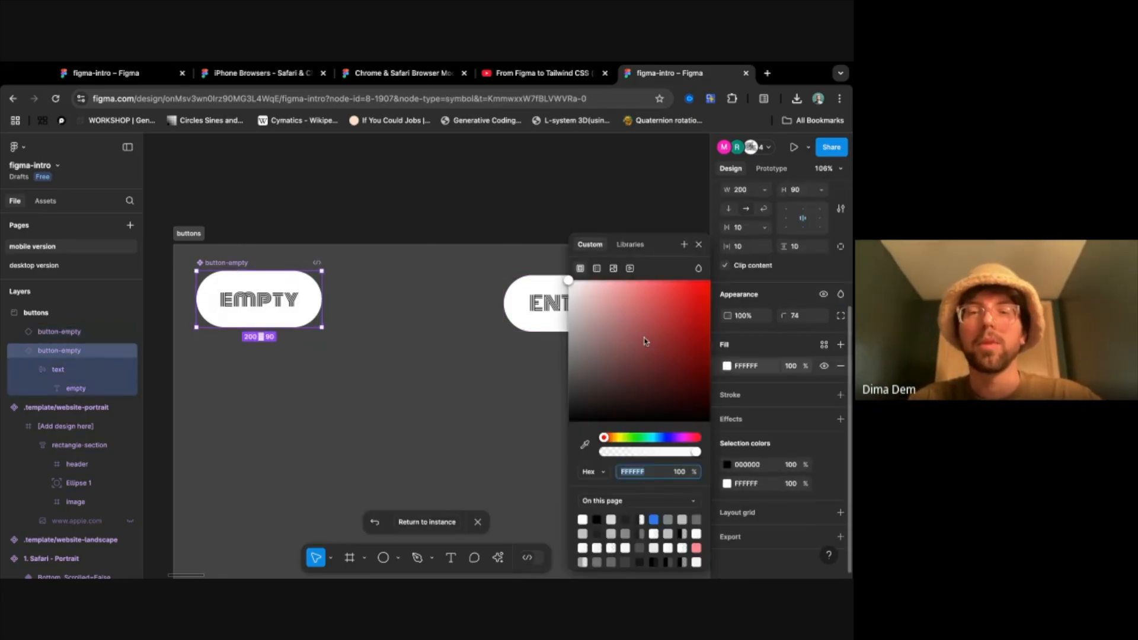
click(698, 280)
click(463, 374)
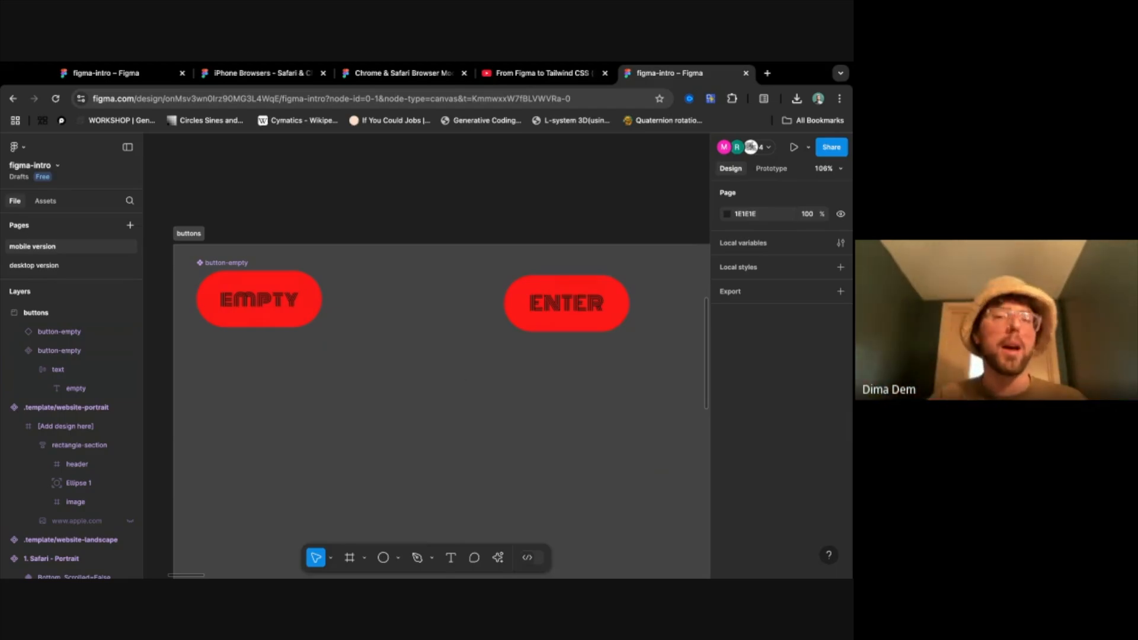
- Restore the button-empty main component's fill colour to white FFFFFF
click(224, 268)
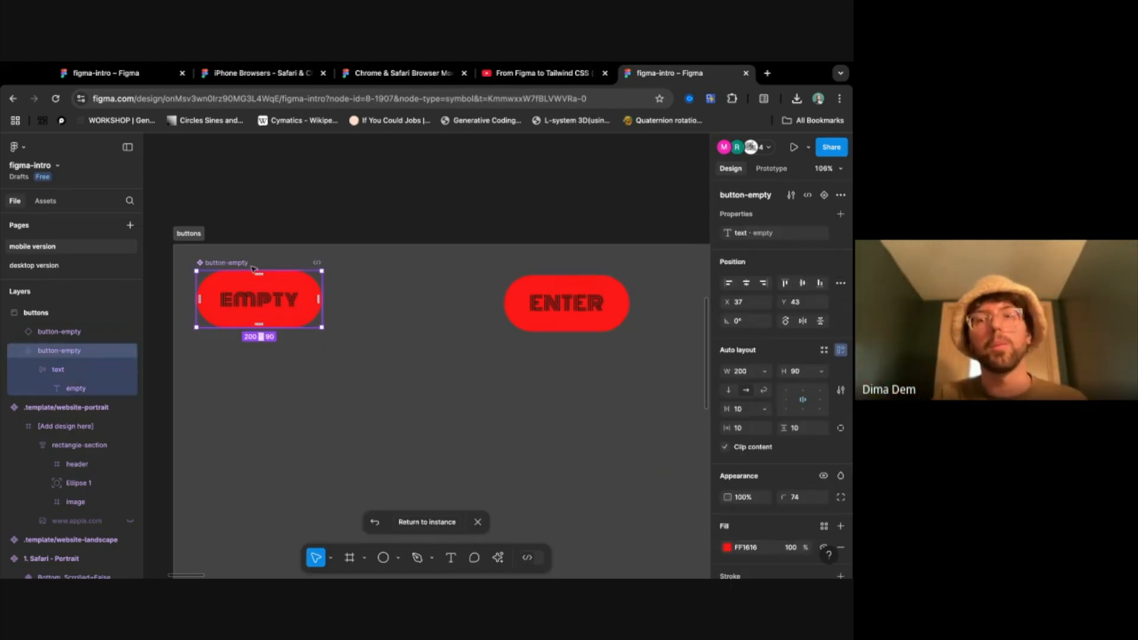
click(727, 549)
drag(640, 318, 570, 276)
click(410, 371)
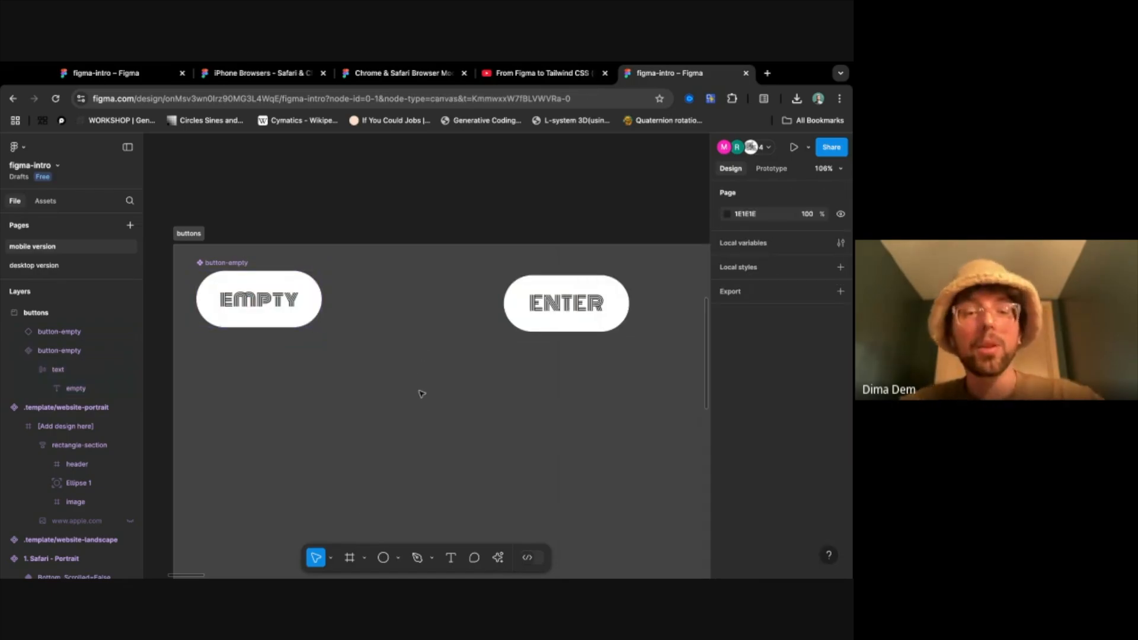
- Move the ENTER button instance into the image frame of rectangle-section, placing it at about X 14, Y 46
scroll(420, 397, down, 5)
click(481, 350)
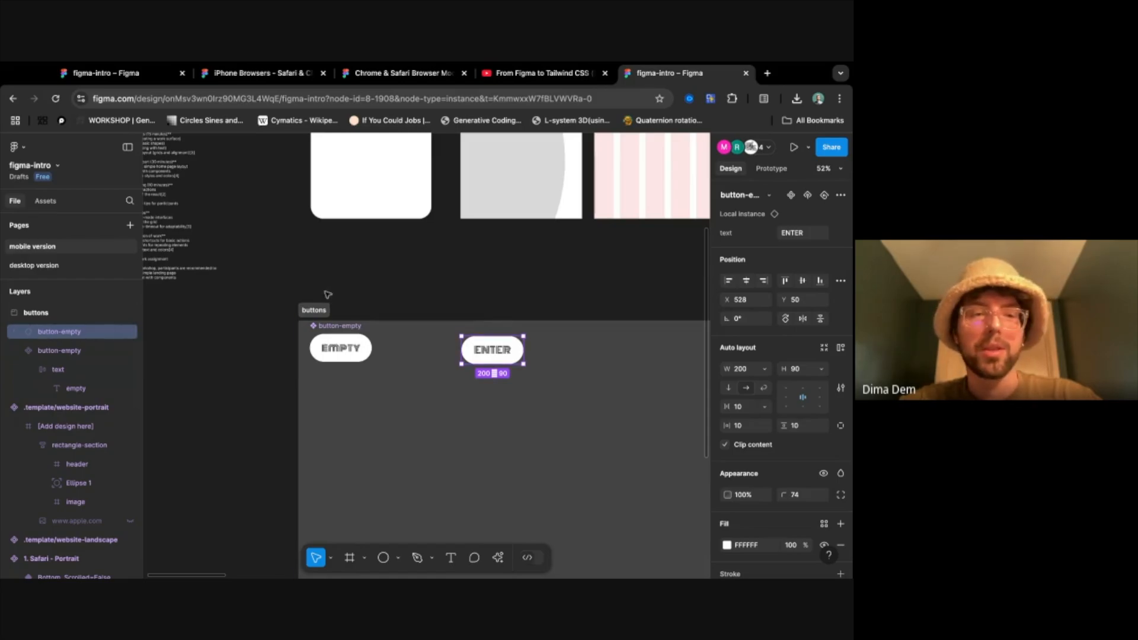
scroll(409, 243, up, 3)
drag(485, 499, 509, 178)
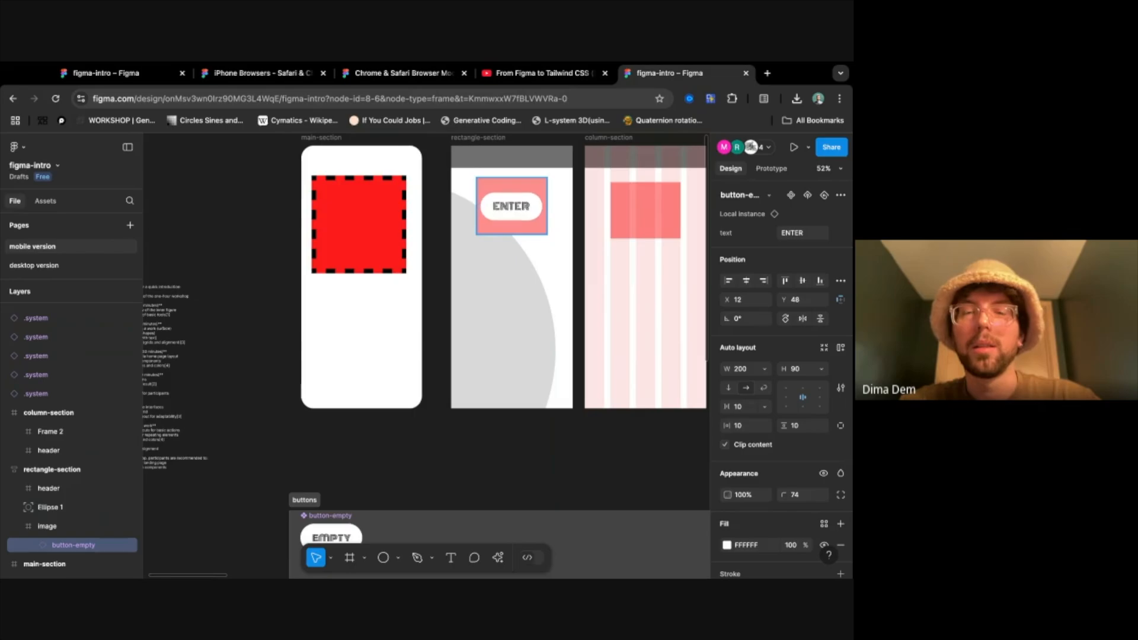
scroll(542, 255, up, 5)
scroll(542, 255, up, 5)
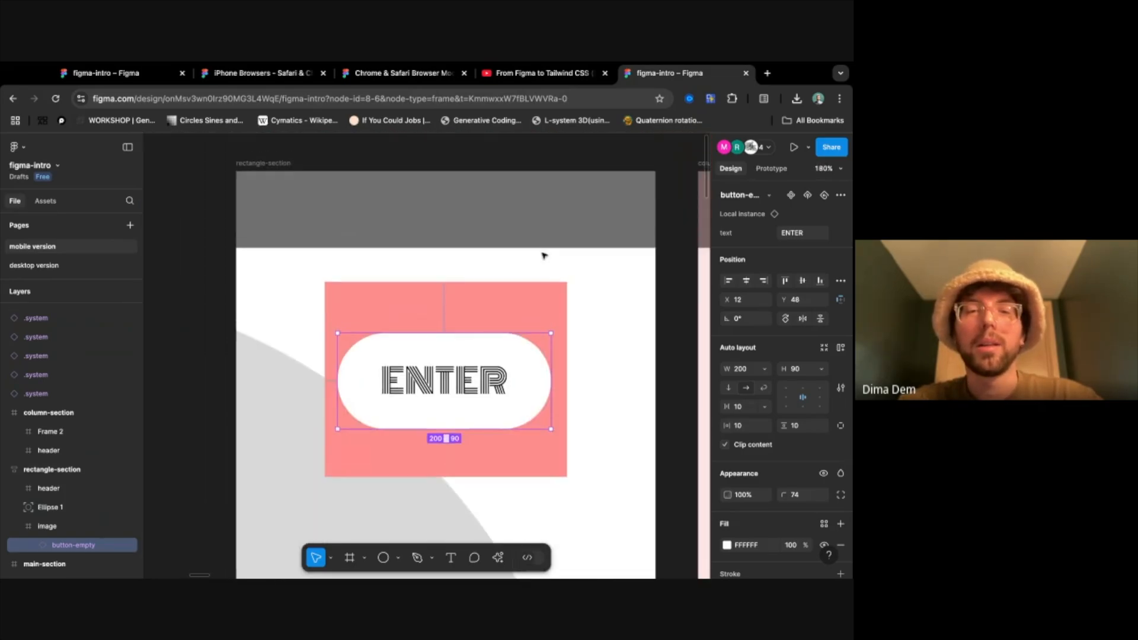
drag(432, 364, 444, 362)
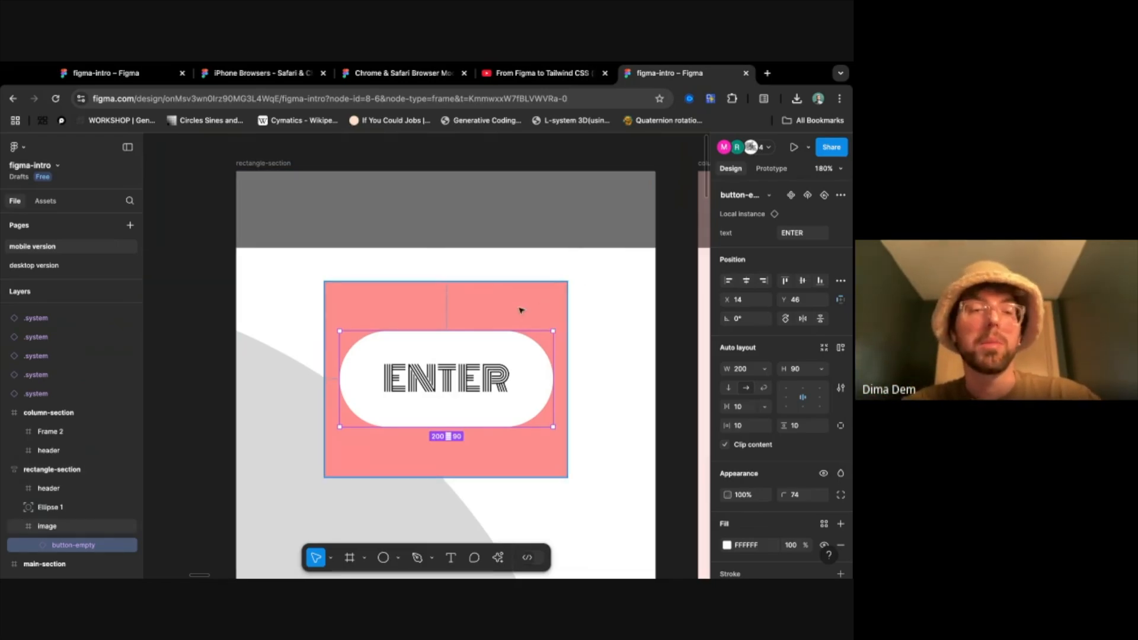
- Add a prototype interaction to the ENTER button with the On tap trigger and the Navigate to action
click(779, 172)
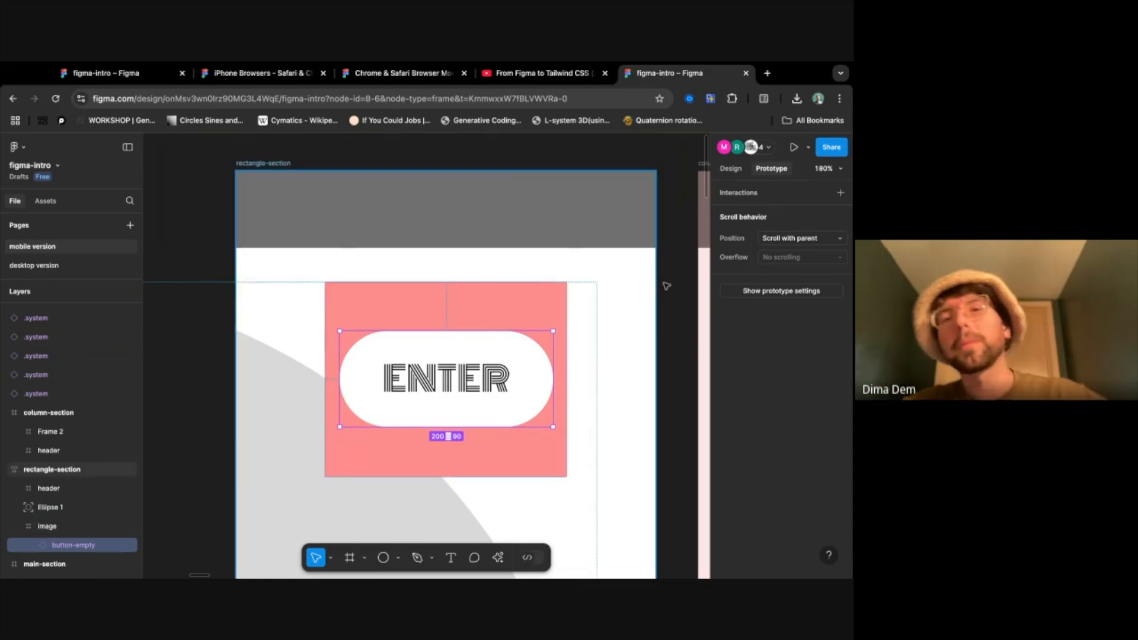
click(840, 193)
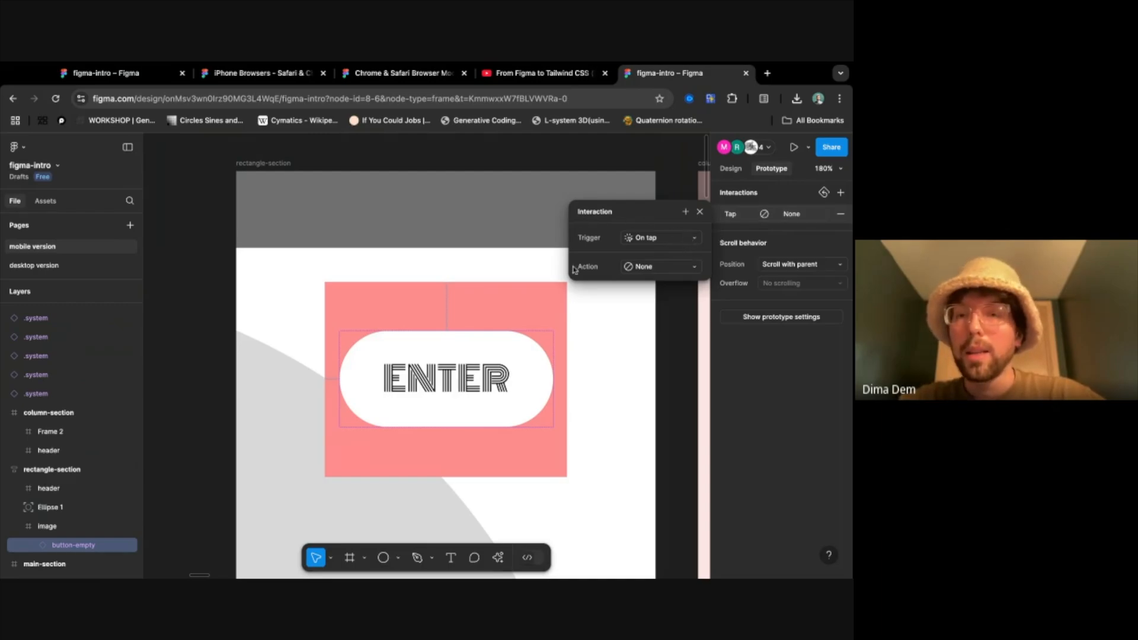
click(681, 238)
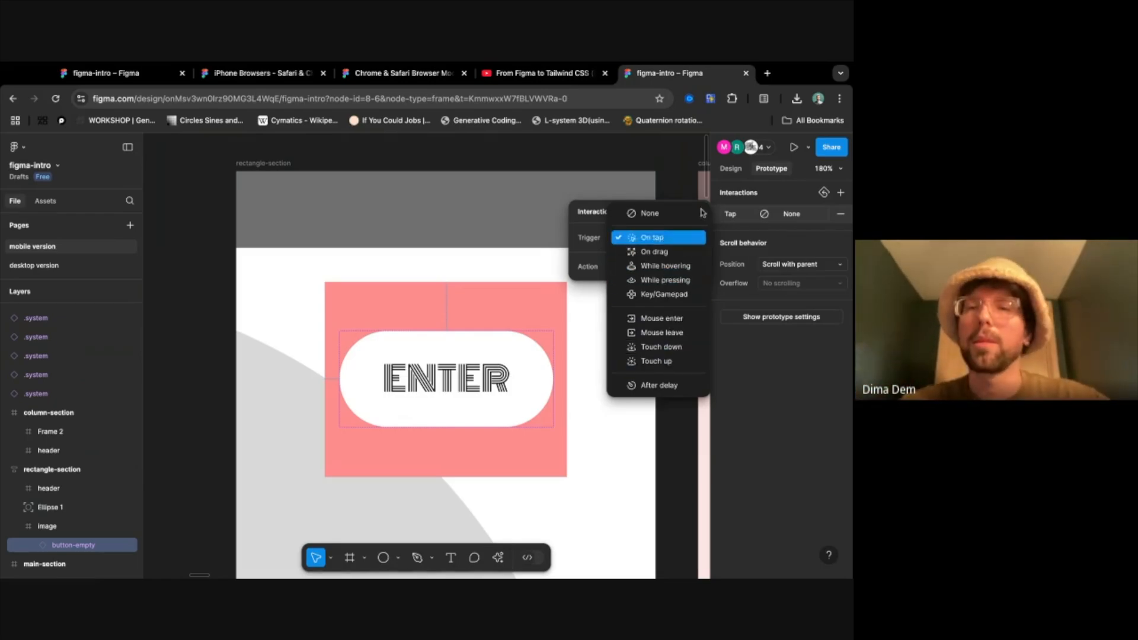
click(597, 212)
click(658, 267)
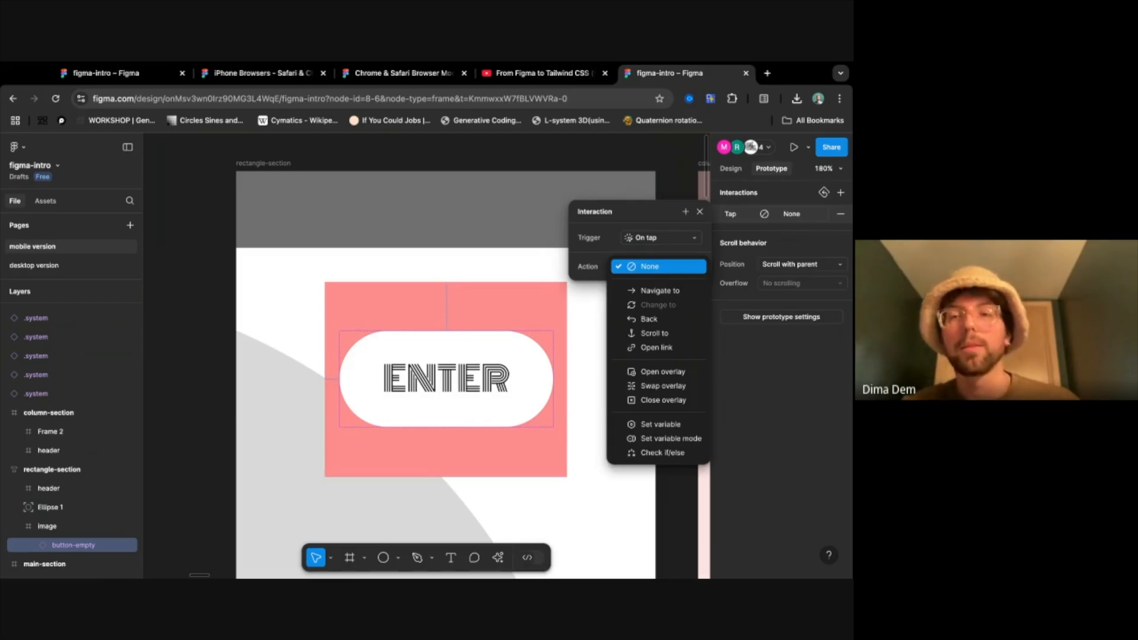
click(663, 291)
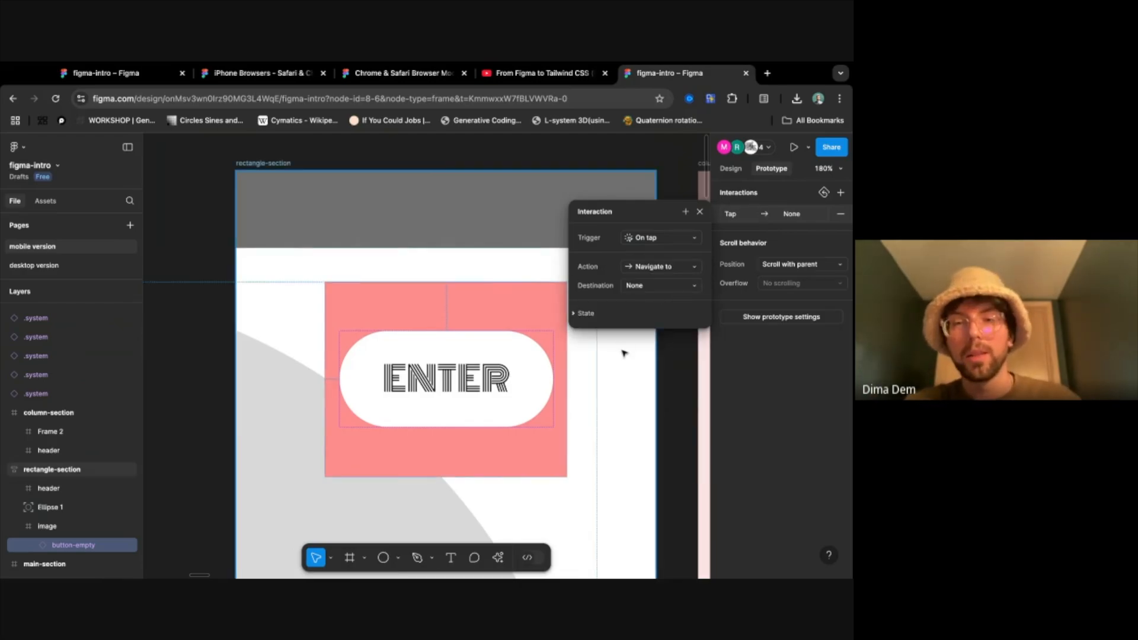
- Set the destination of the ENTER button's tap interaction to main-section
scroll(624, 353, right, 5)
scroll(521, 409, down, 4)
scroll(521, 409, down, 5)
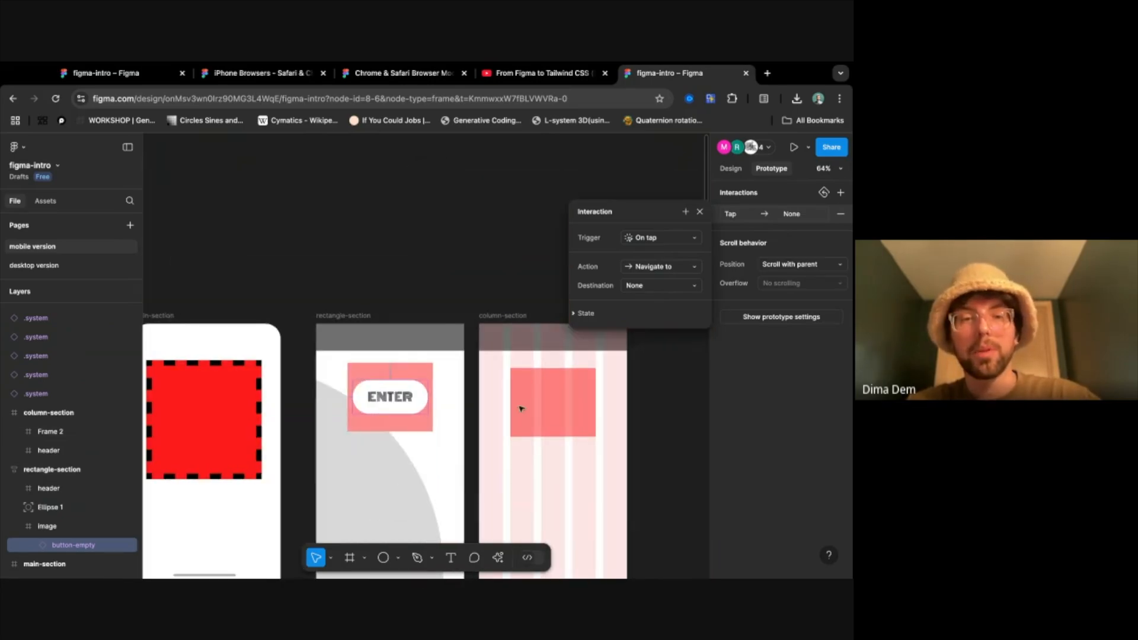
scroll(521, 409, down, 2)
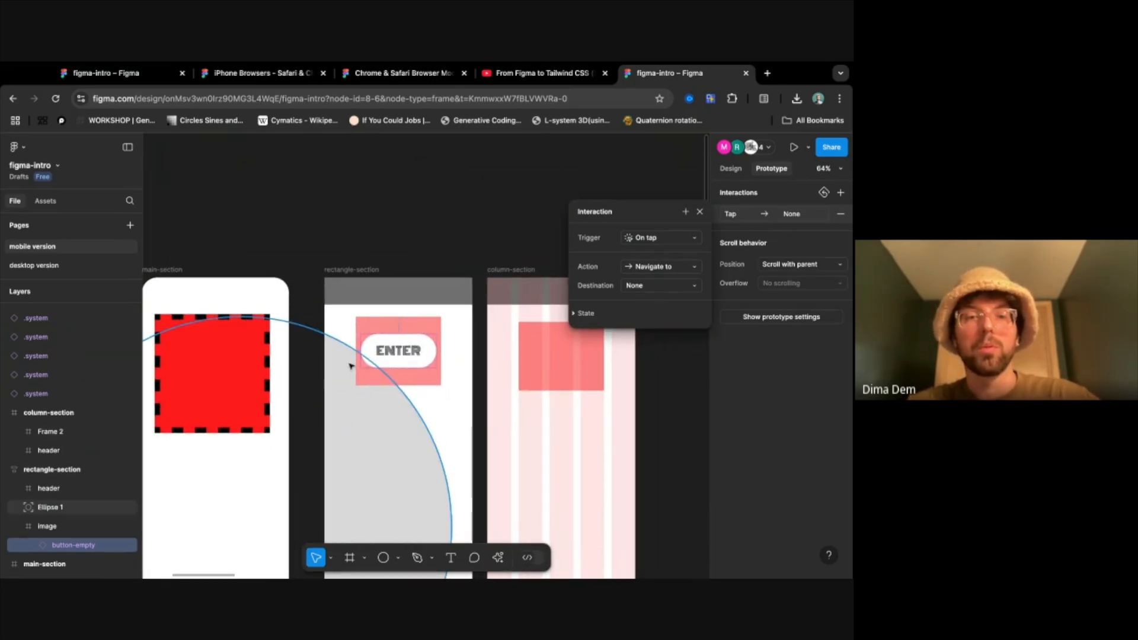
scroll(355, 364, left, 3)
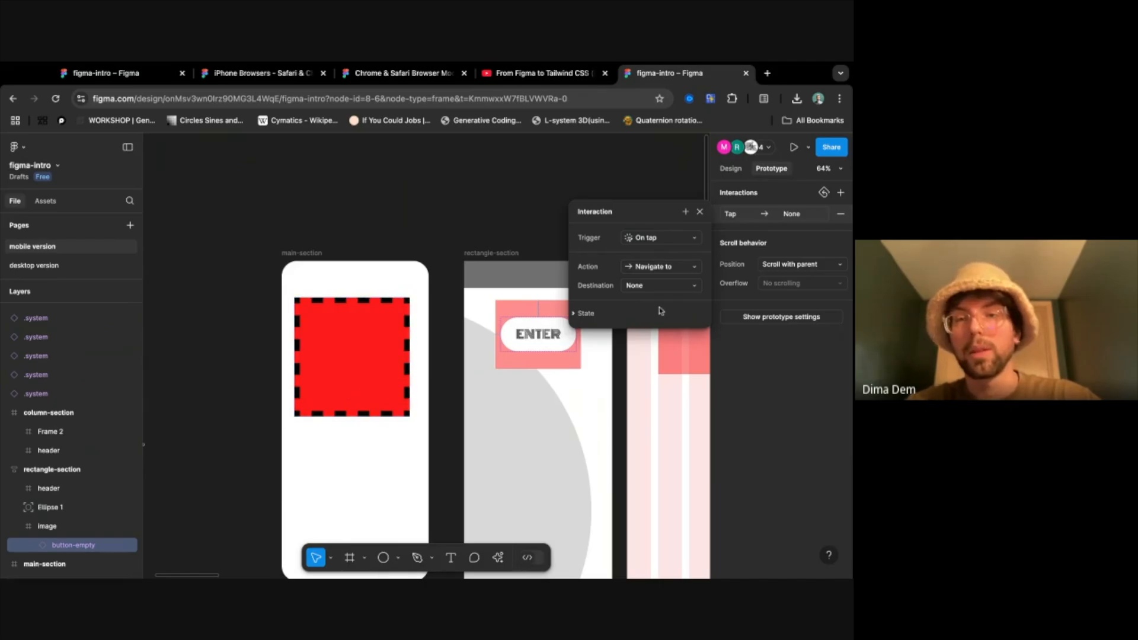
click(665, 288)
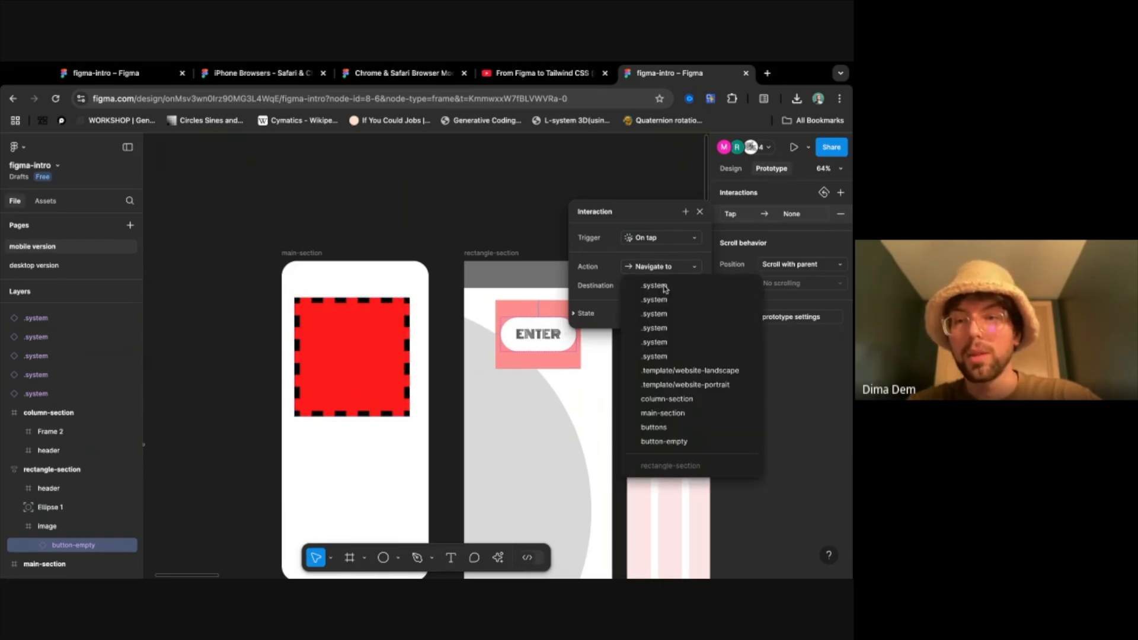
click(676, 414)
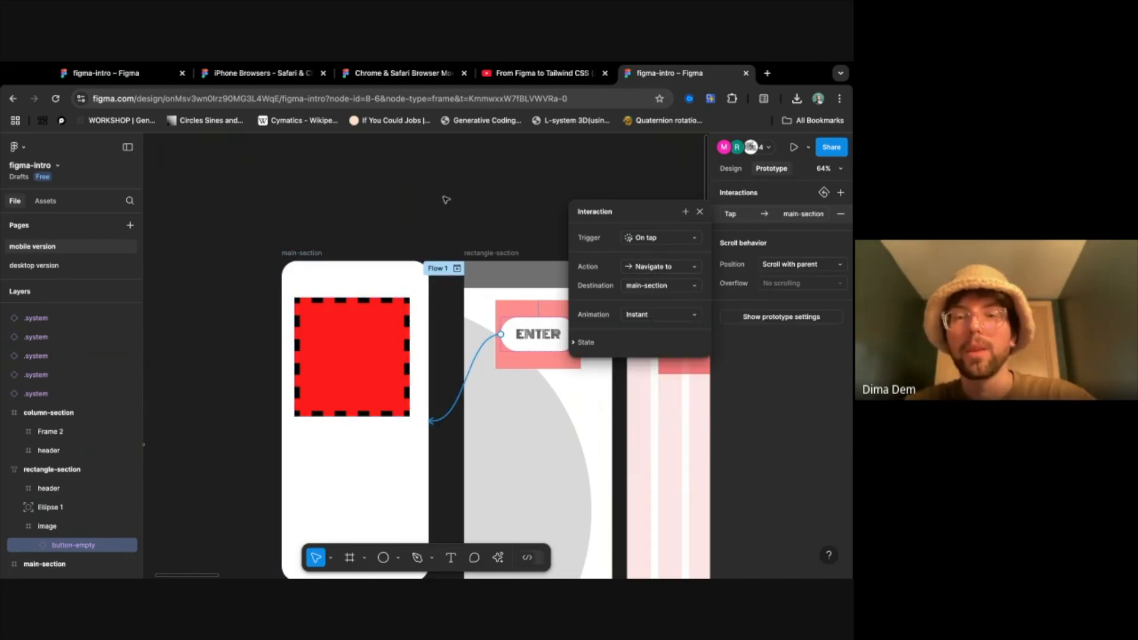
scroll(446, 199, right, 5)
scroll(447, 200, down, 2)
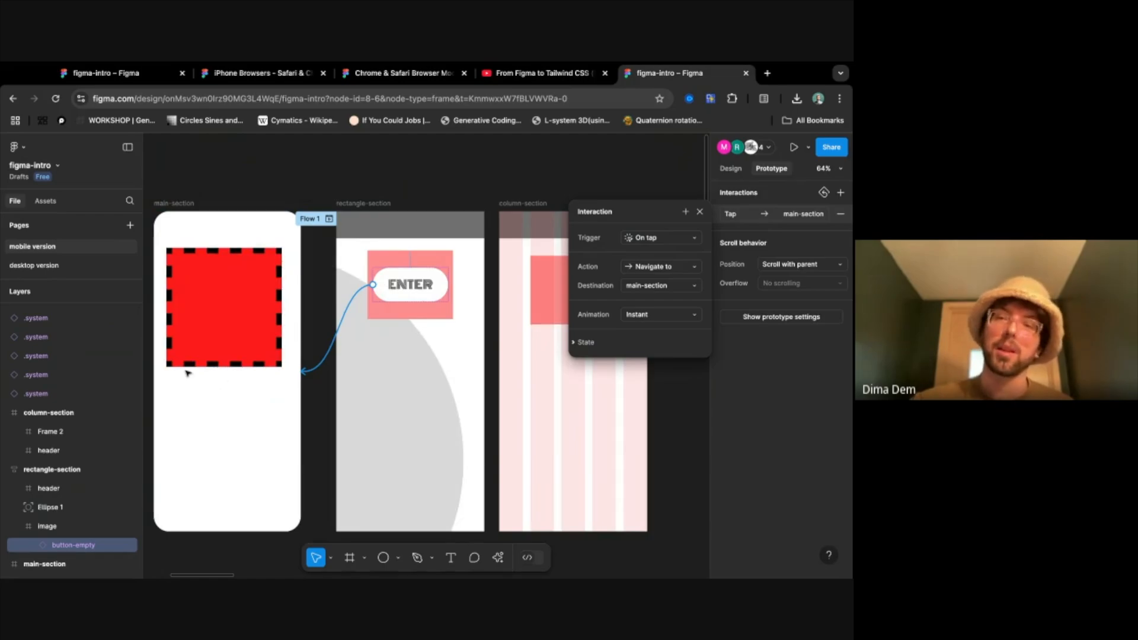
- Preview the mobile prototype from rectangle-section, test the ENTER button's tap interaction, and return to the design file
click(516, 188)
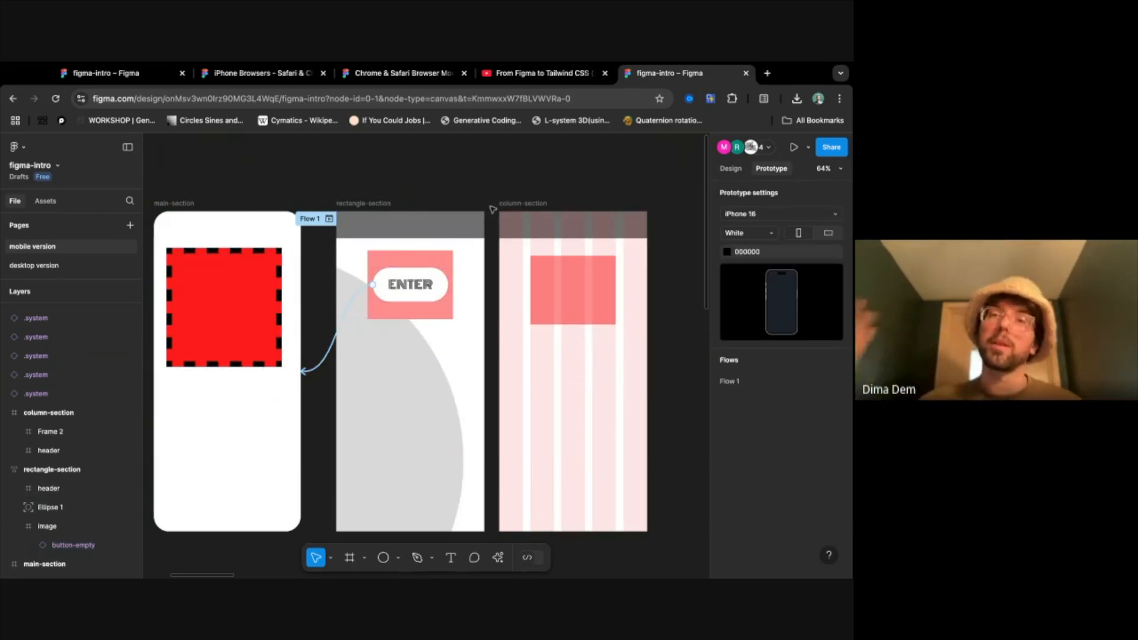
click(793, 147)
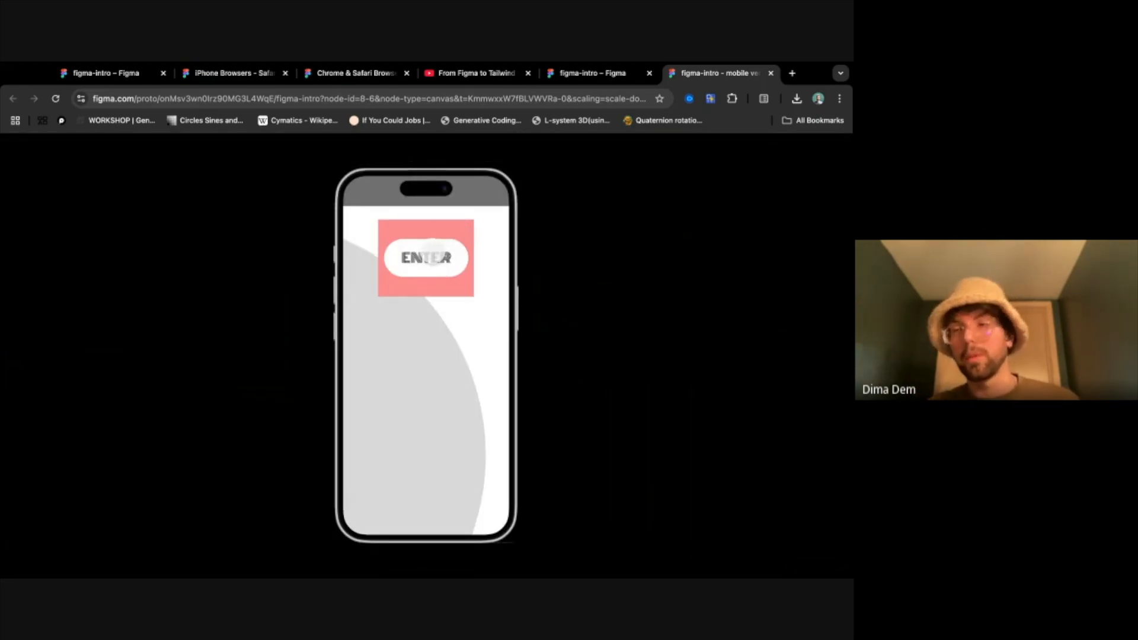
click(434, 256)
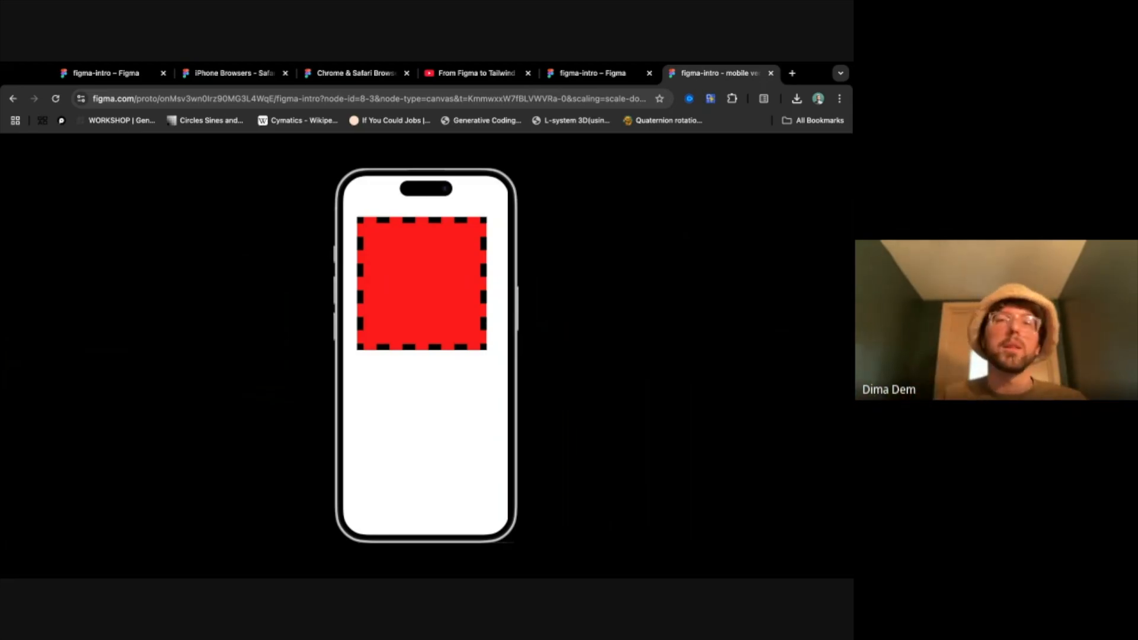
click(583, 72)
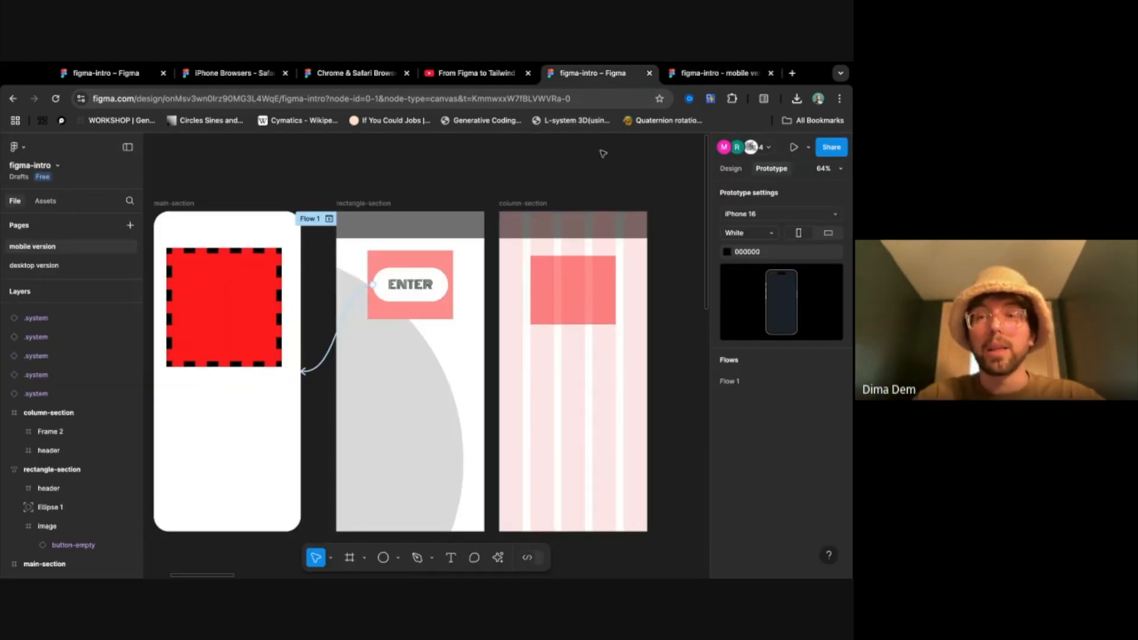
- Reopen the tap interaction of the button-empty instance in rectangle-section and review its available actions and destinations
click(415, 284)
double_click(426, 283)
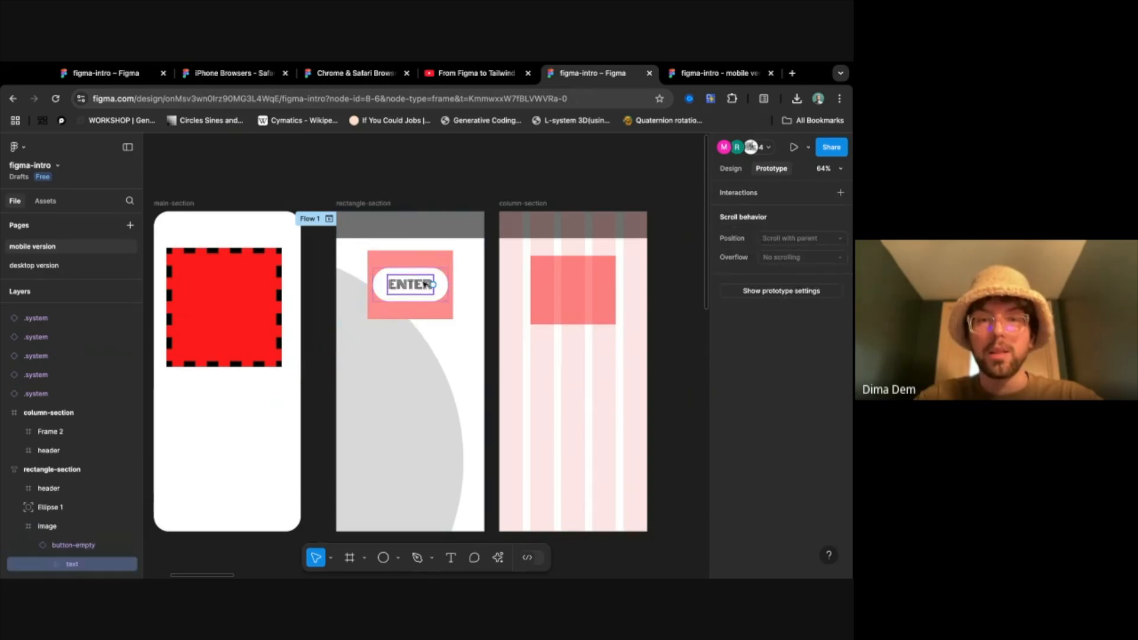
click(61, 546)
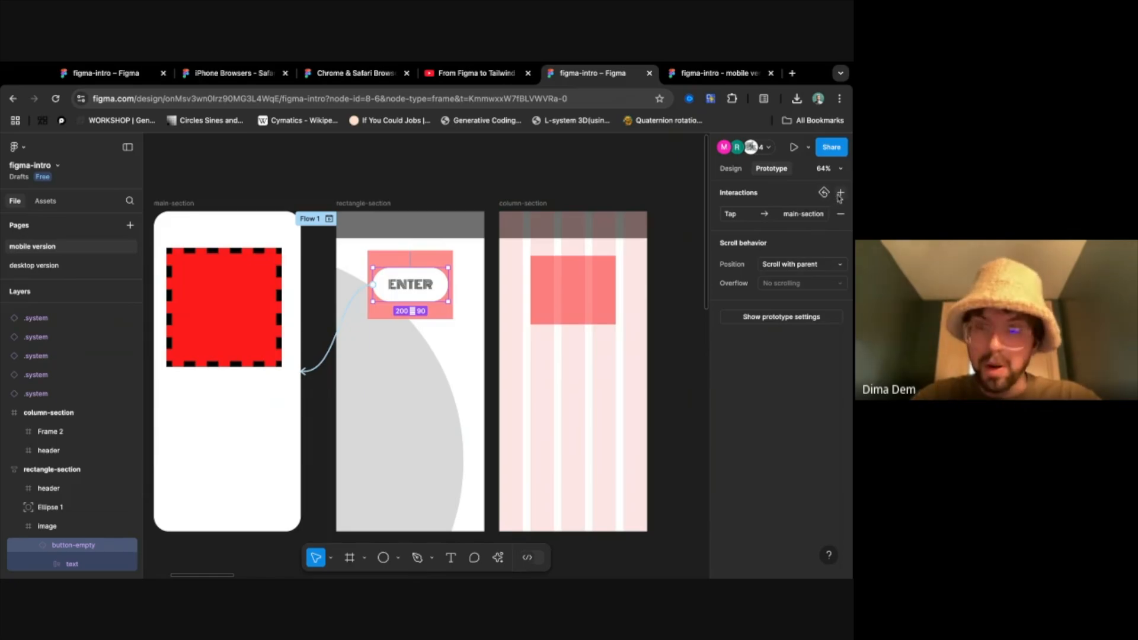
click(764, 214)
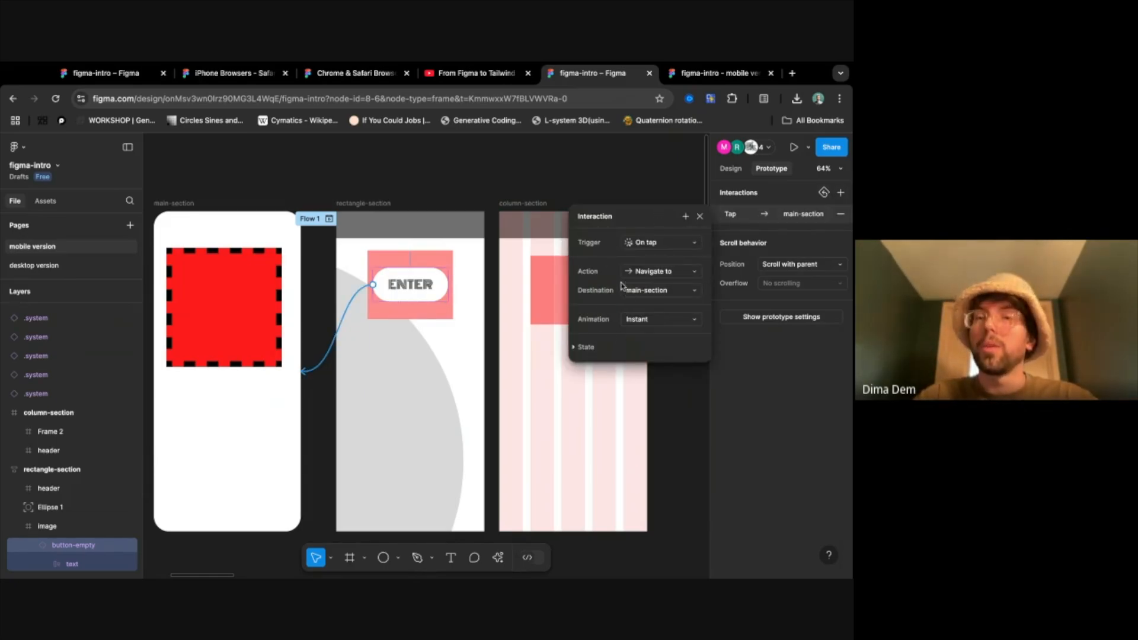
click(668, 276)
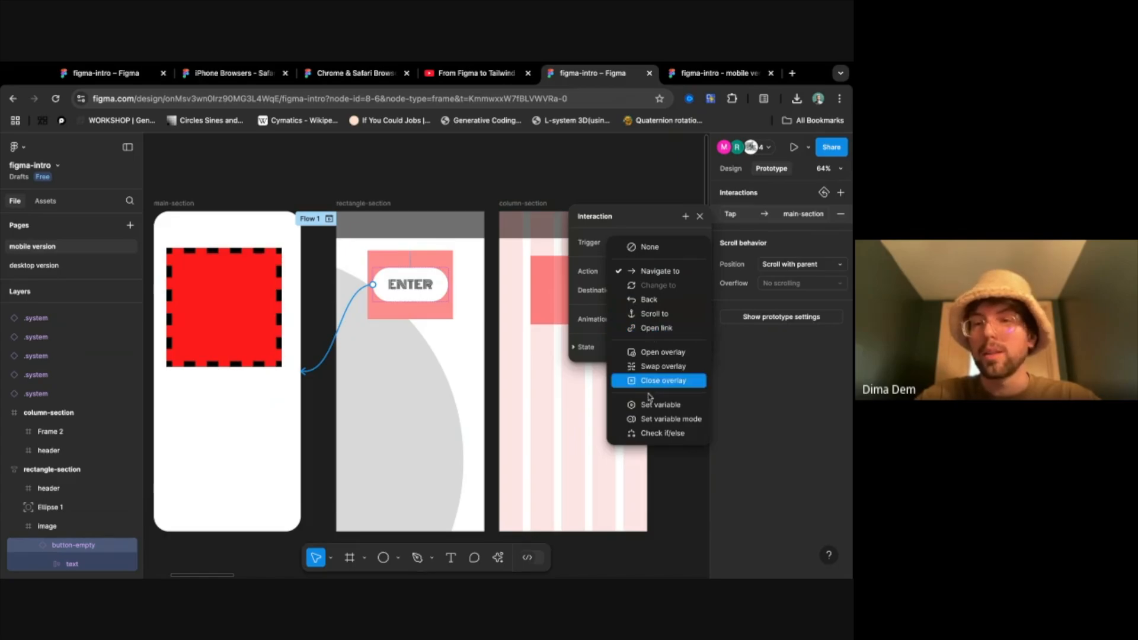
click(636, 228)
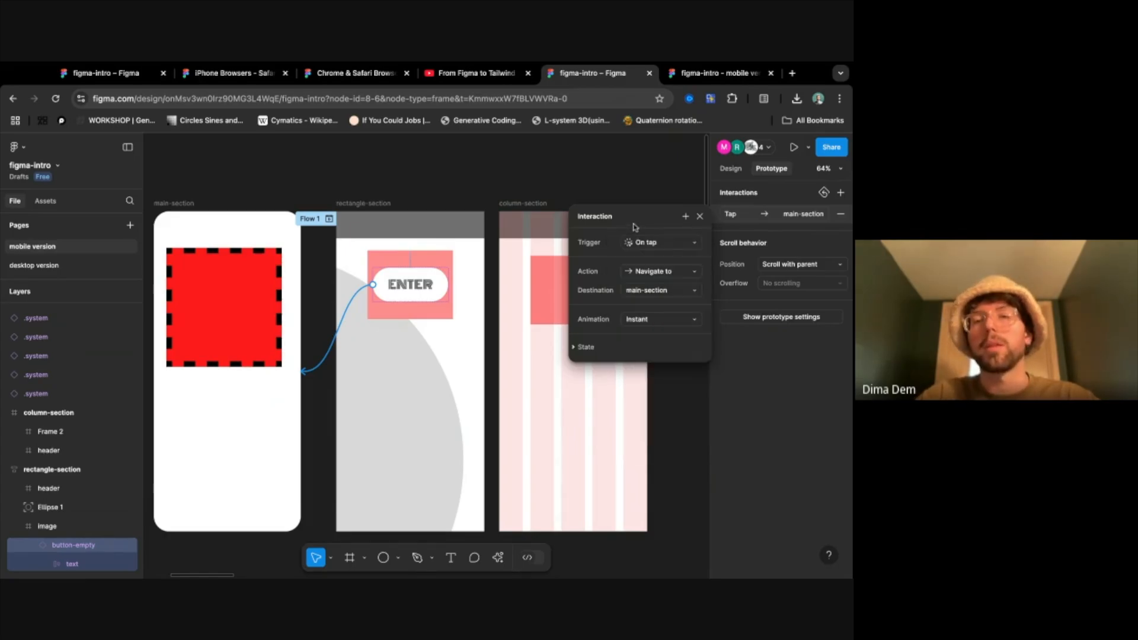
click(655, 291)
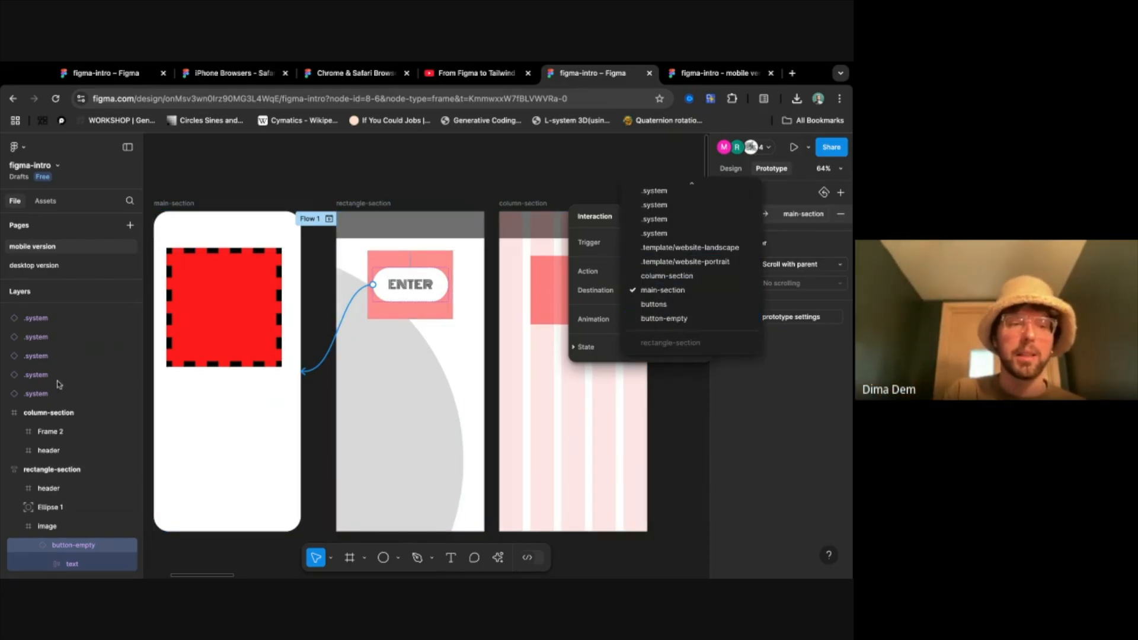
click(33, 416)
- Collapse the rectangle-section, main-section, column-section, buttons and 1. Safari - Portrait layers in the layer list
scroll(33, 417, down, 2)
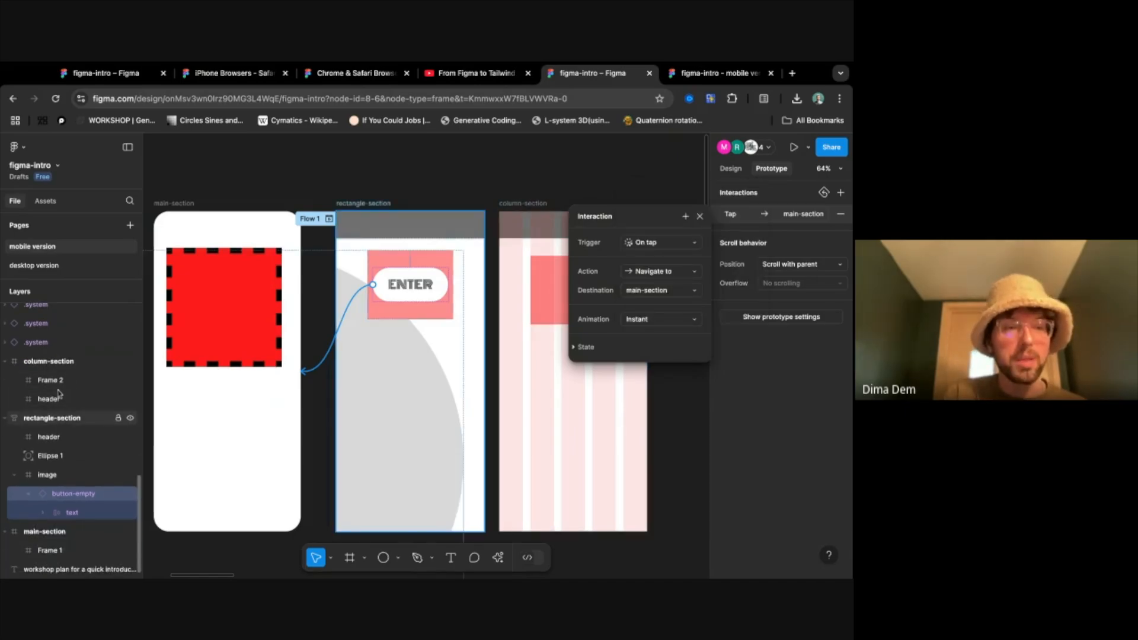
click(5, 419)
click(5, 437)
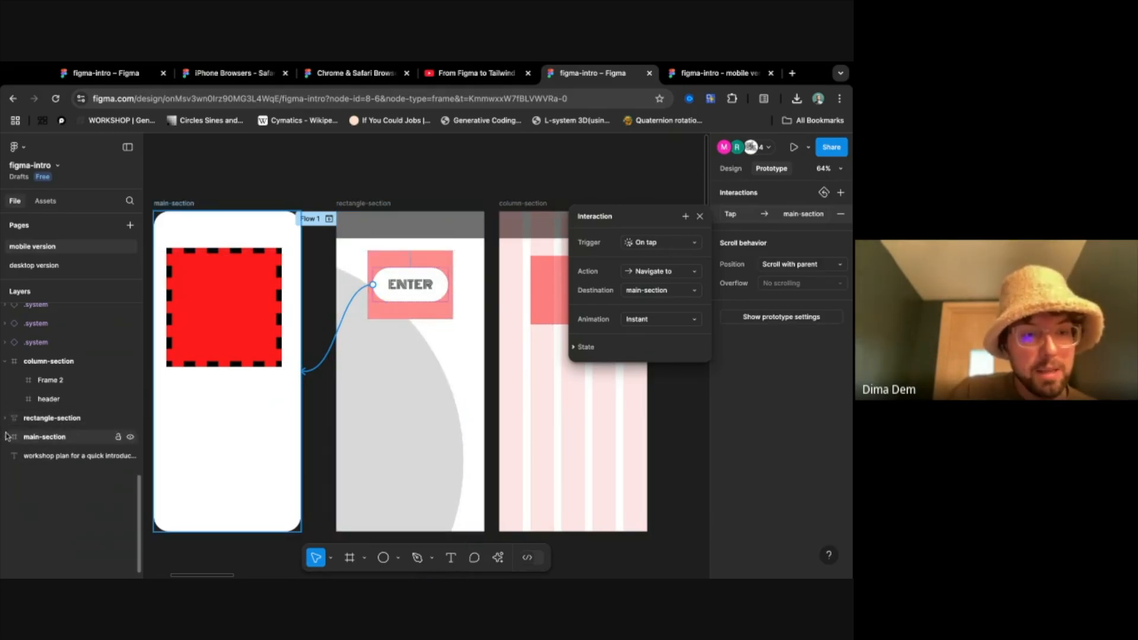
click(5, 361)
scroll(30, 340, up, 5)
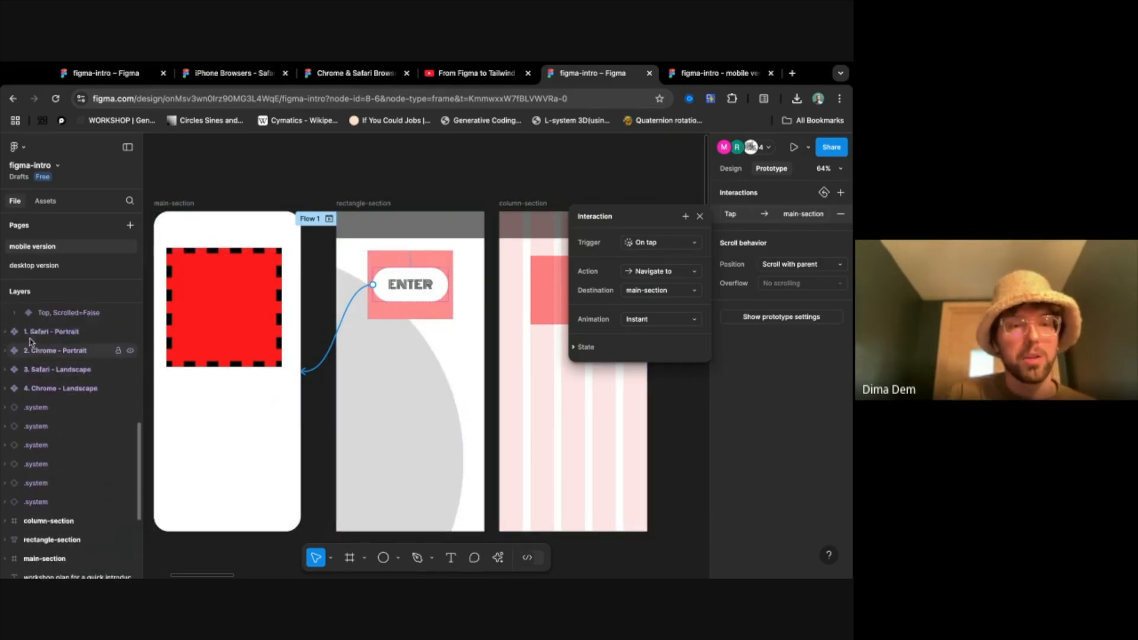
scroll(48, 437, up, 5)
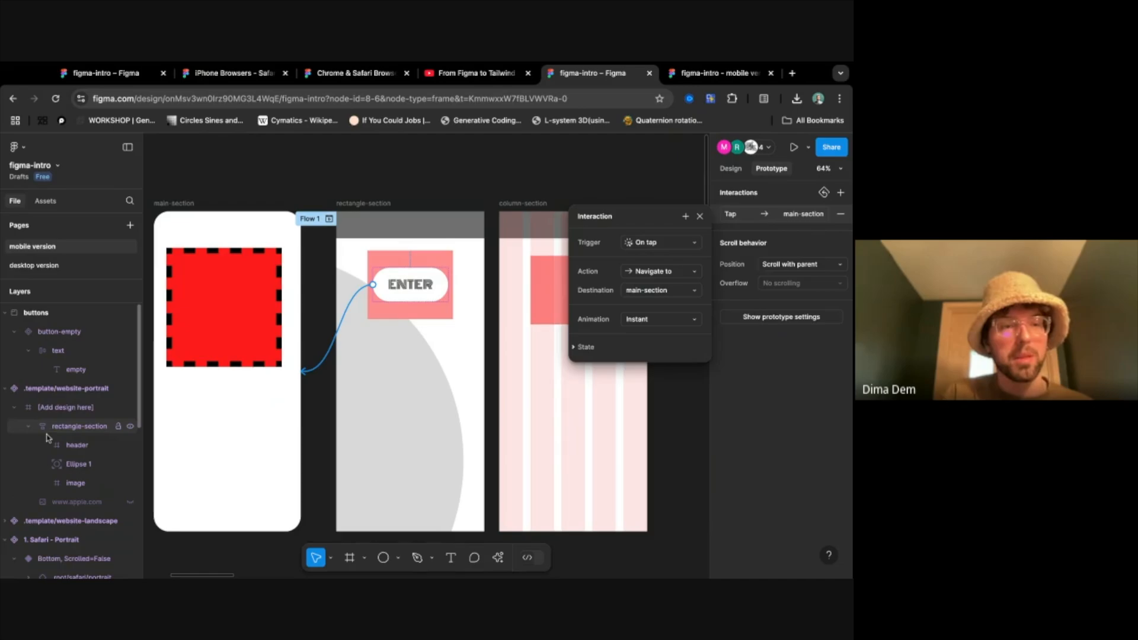
click(5, 312)
click(5, 369)
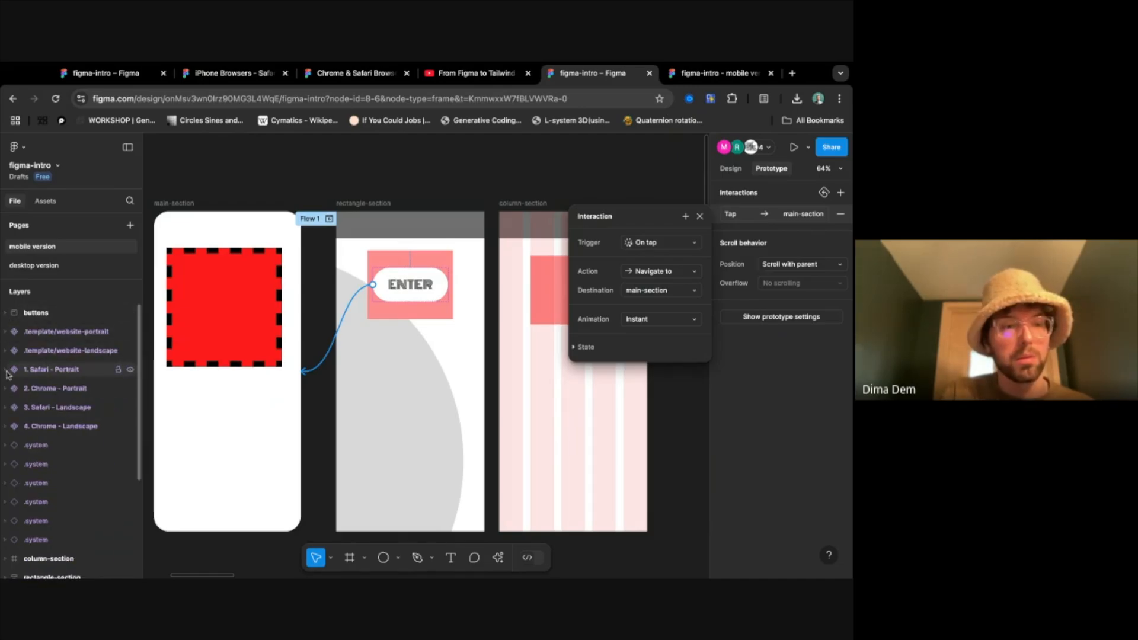
scroll(51, 477, down, 2)
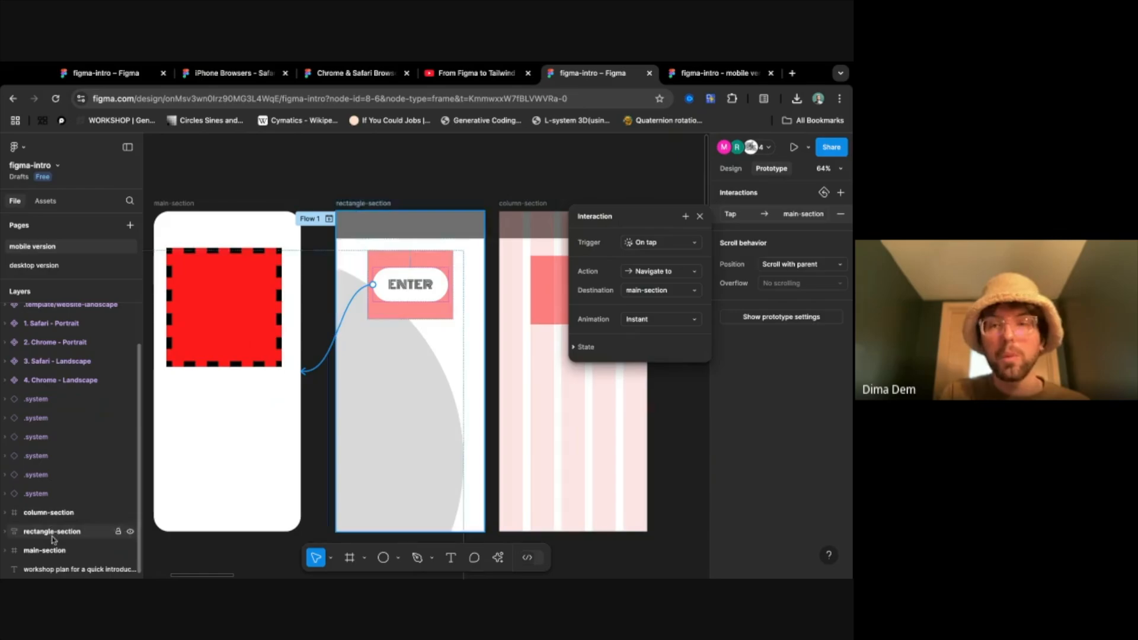
- Compare the destination options of the ENTER button's interaction with the page's top-level layers, keeping main-section
click(663, 291)
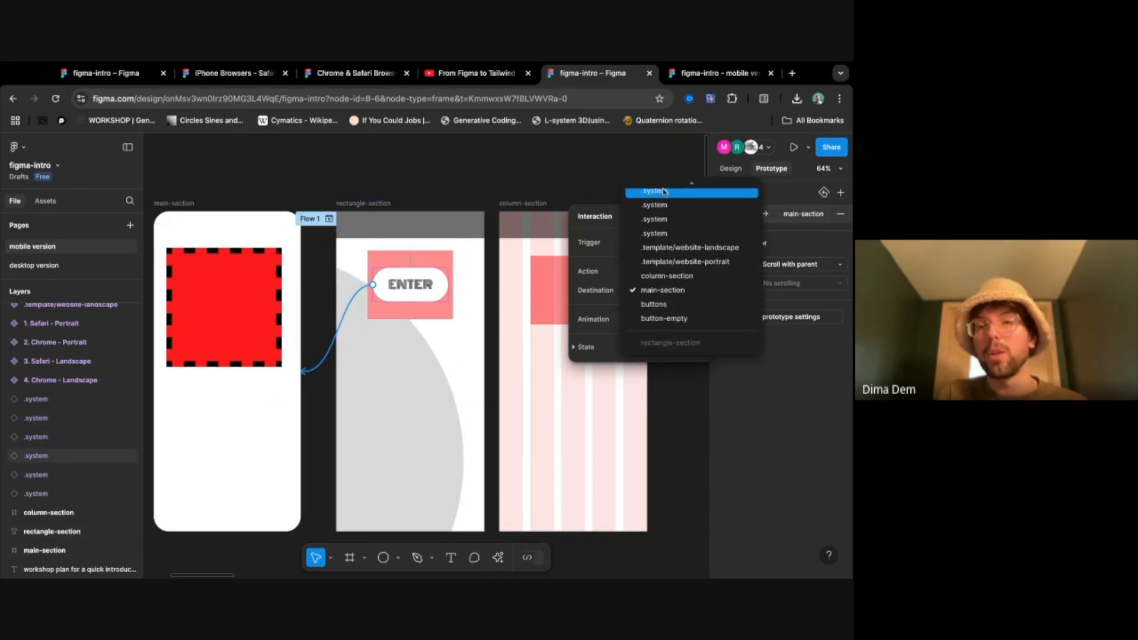
scroll(662, 236, up, 1)
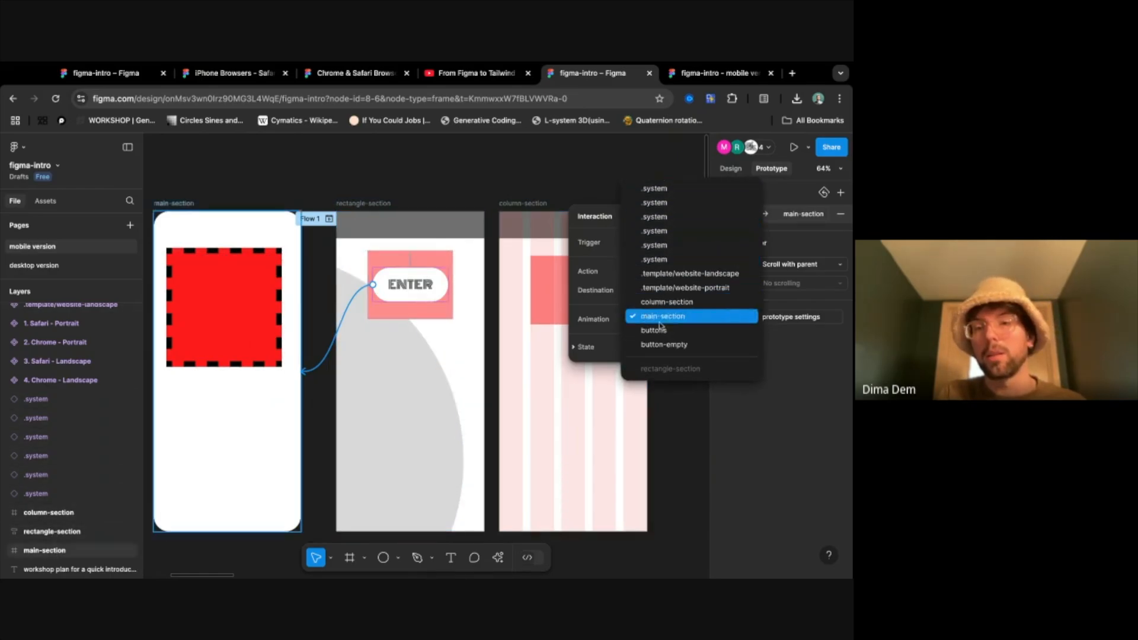
click(688, 425)
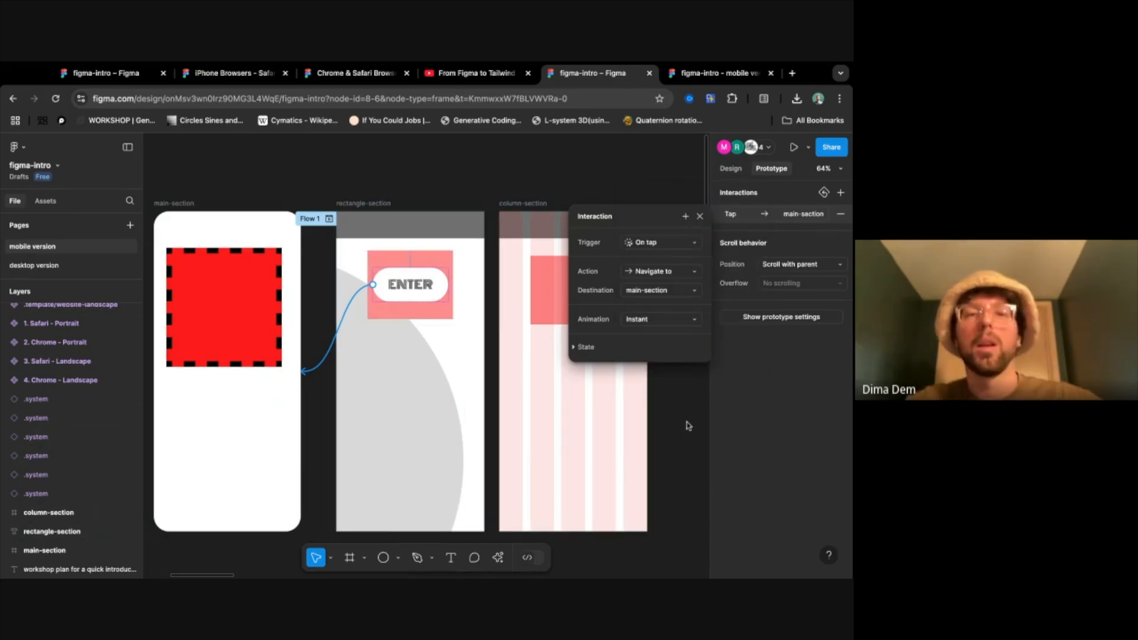
- Search Google for tailwind in a new browser tab, open the Tailwind CSS website, and close the search results
key(super+Tab)
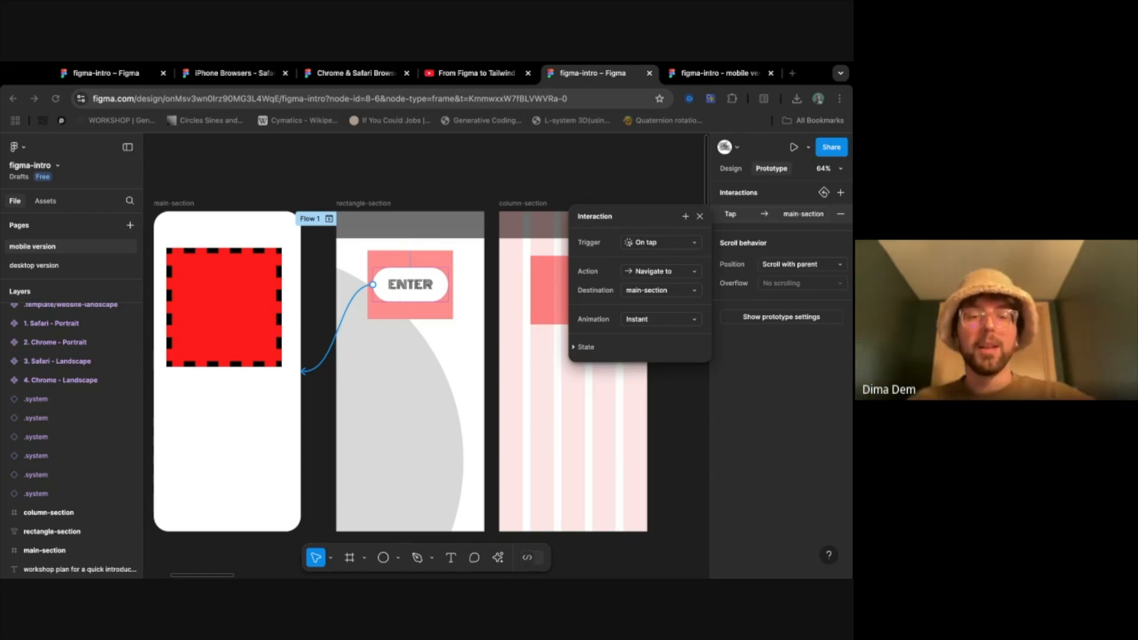
click(792, 73)
text(tailwind)
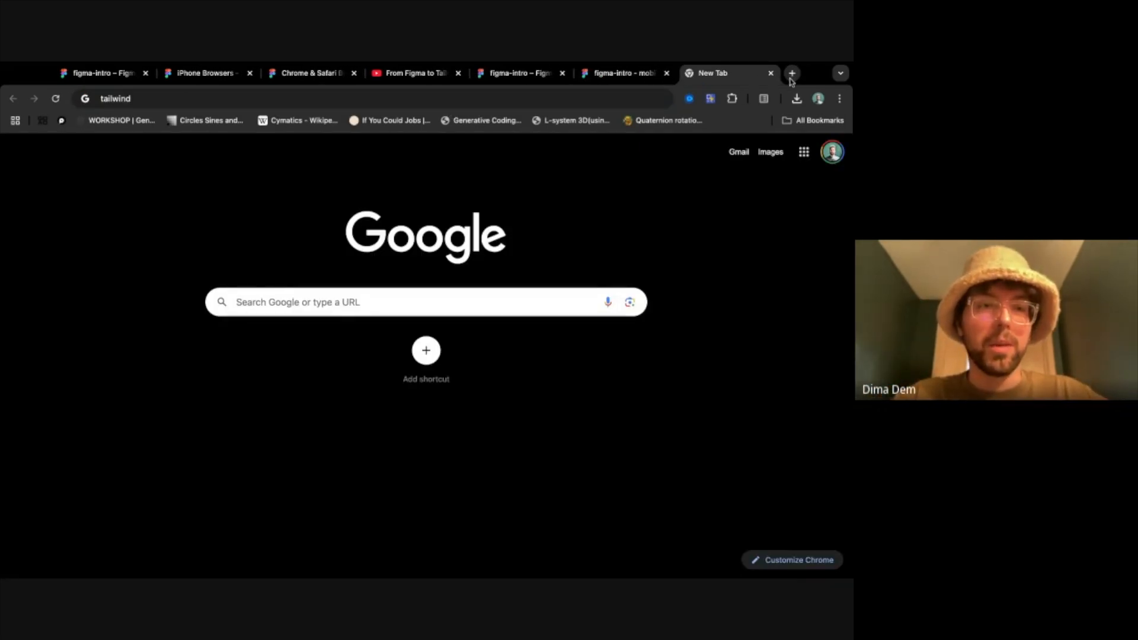
key(Return)
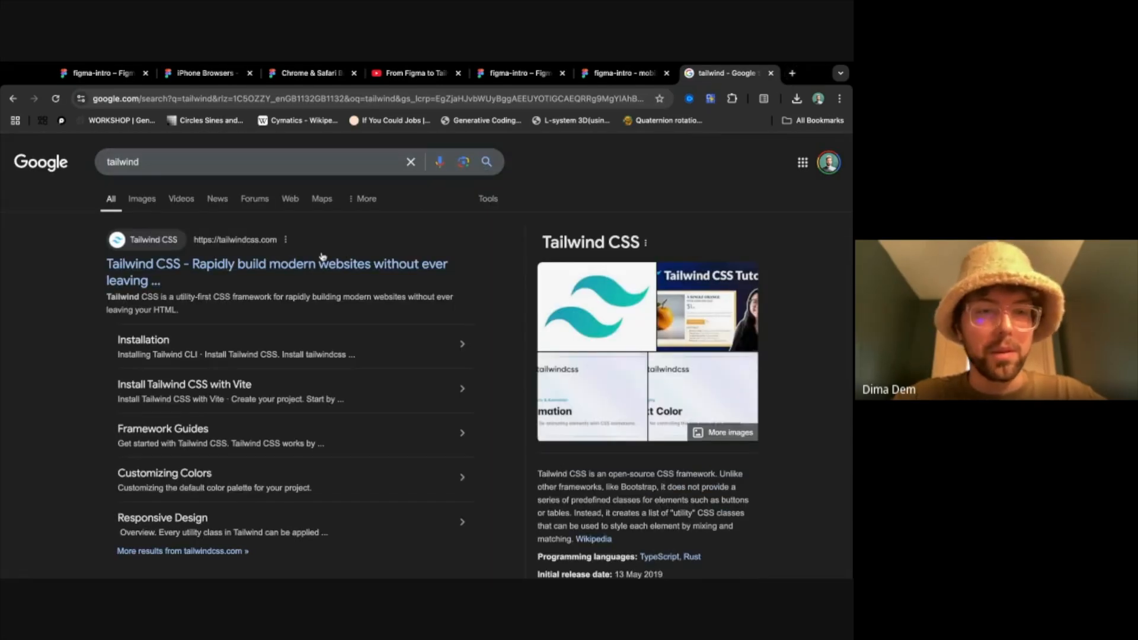
click(327, 262)
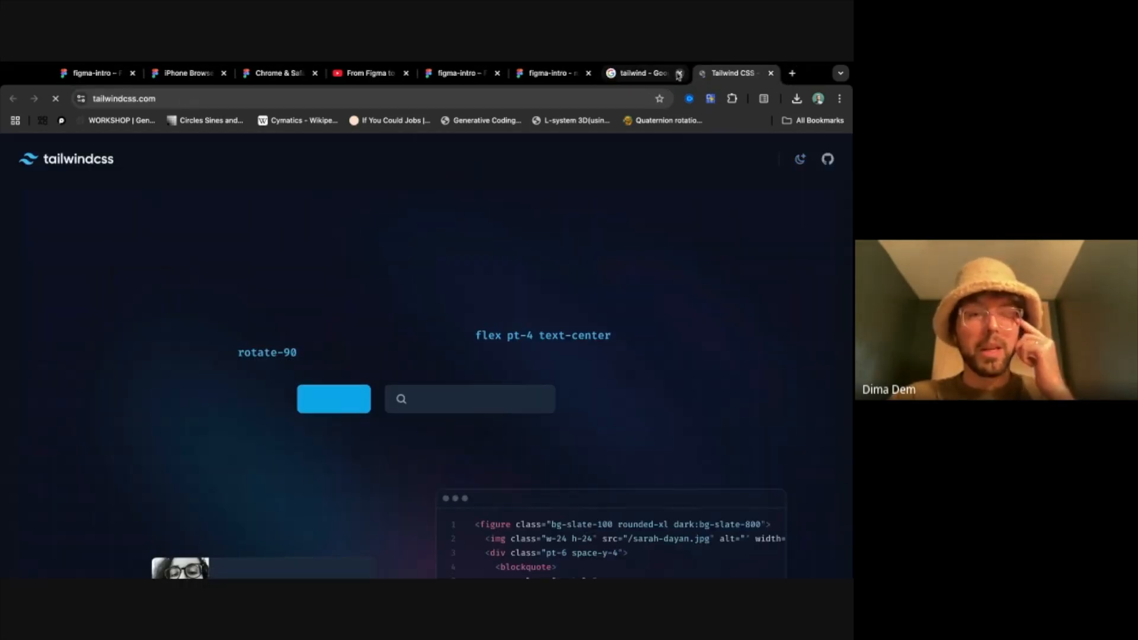
click(678, 73)
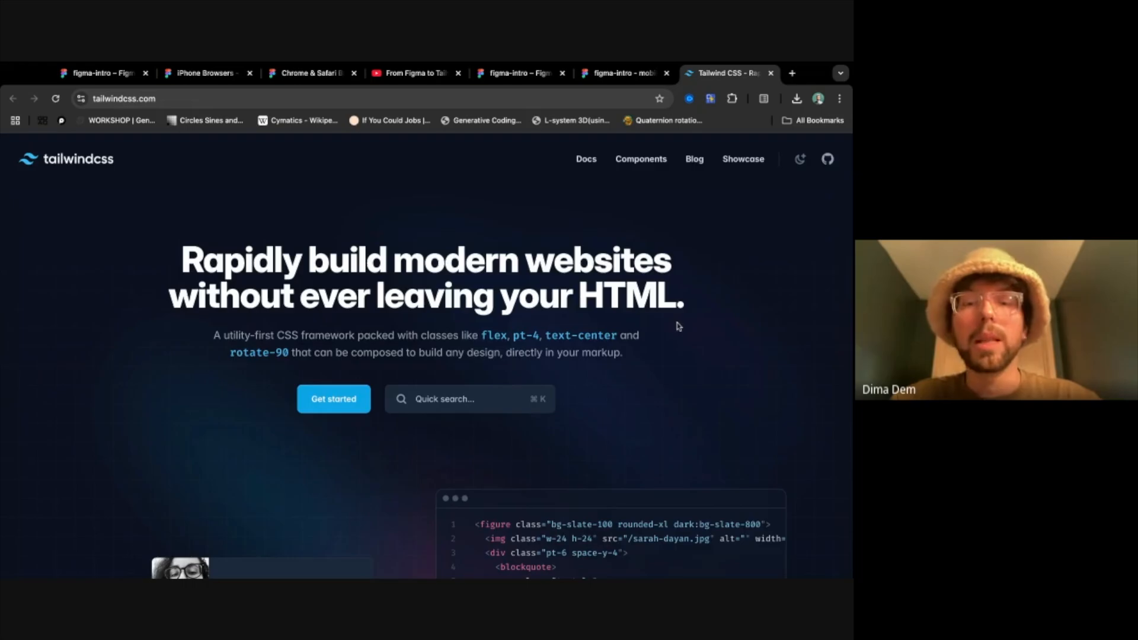
- Look over the Tailwind CSS home page with its code example and open the Get started installation guide
scroll(677, 324, down, 5)
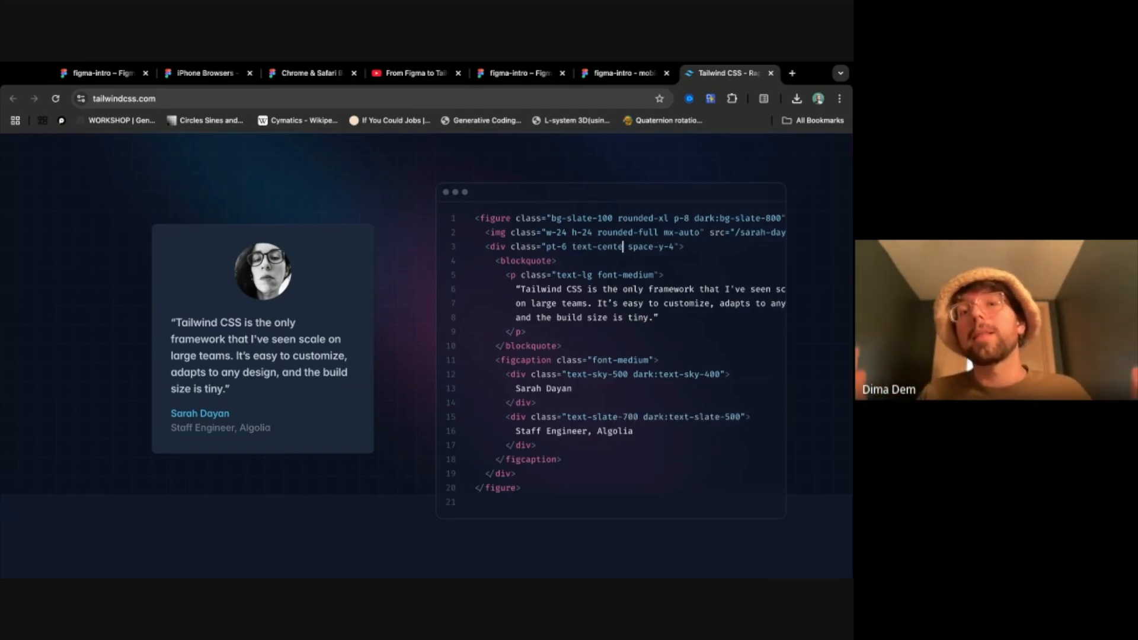
scroll(375, 308, up, 5)
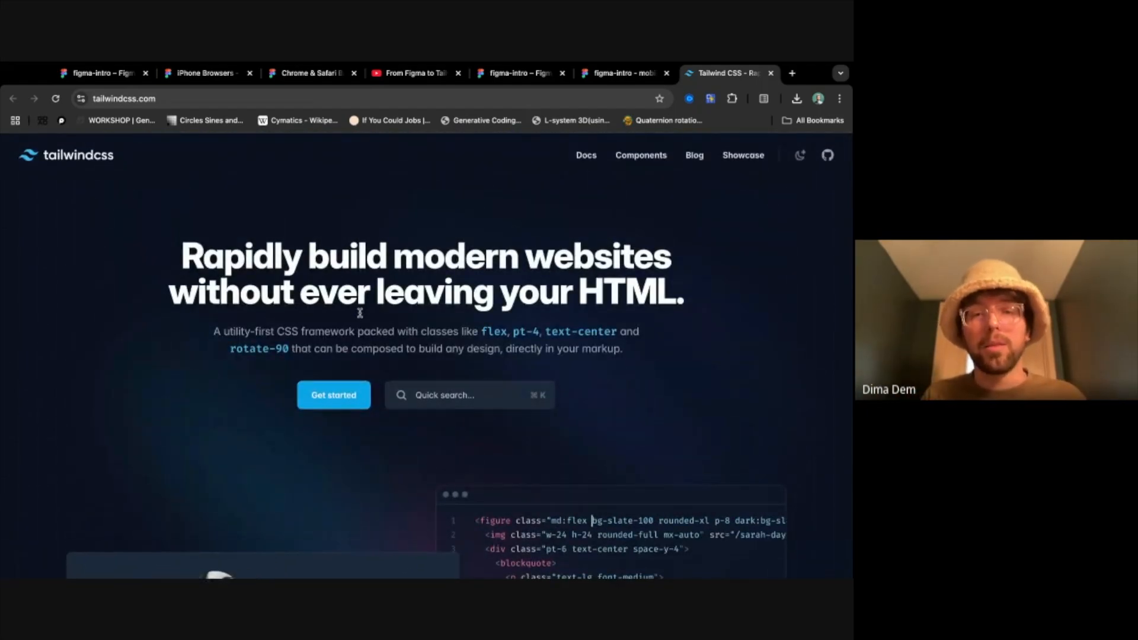
click(332, 398)
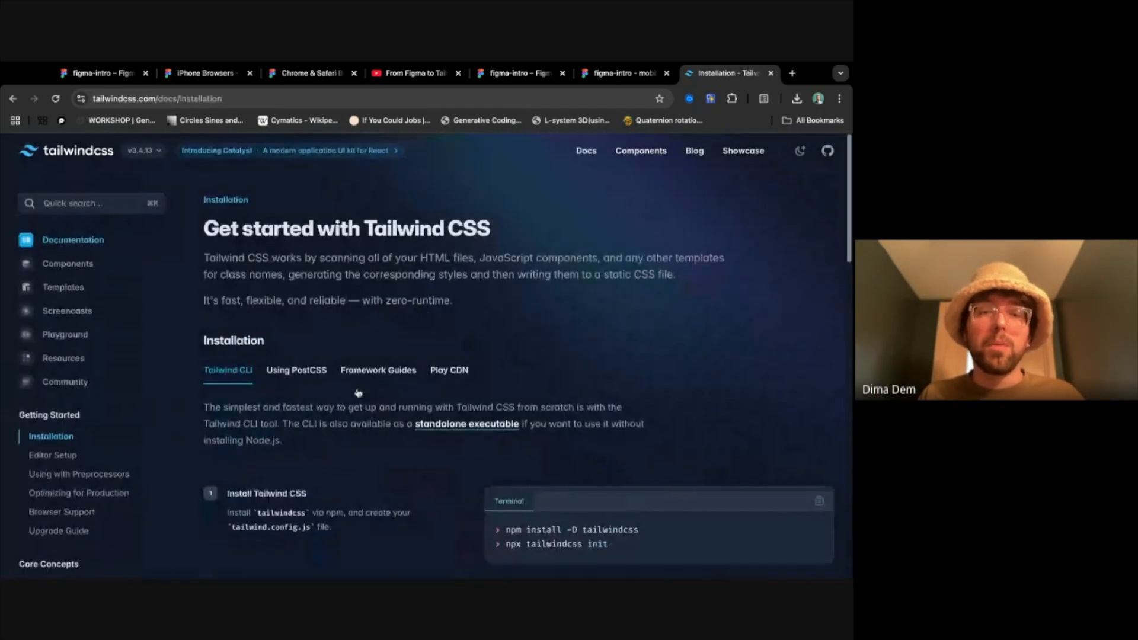
scroll(258, 316, down, 1)
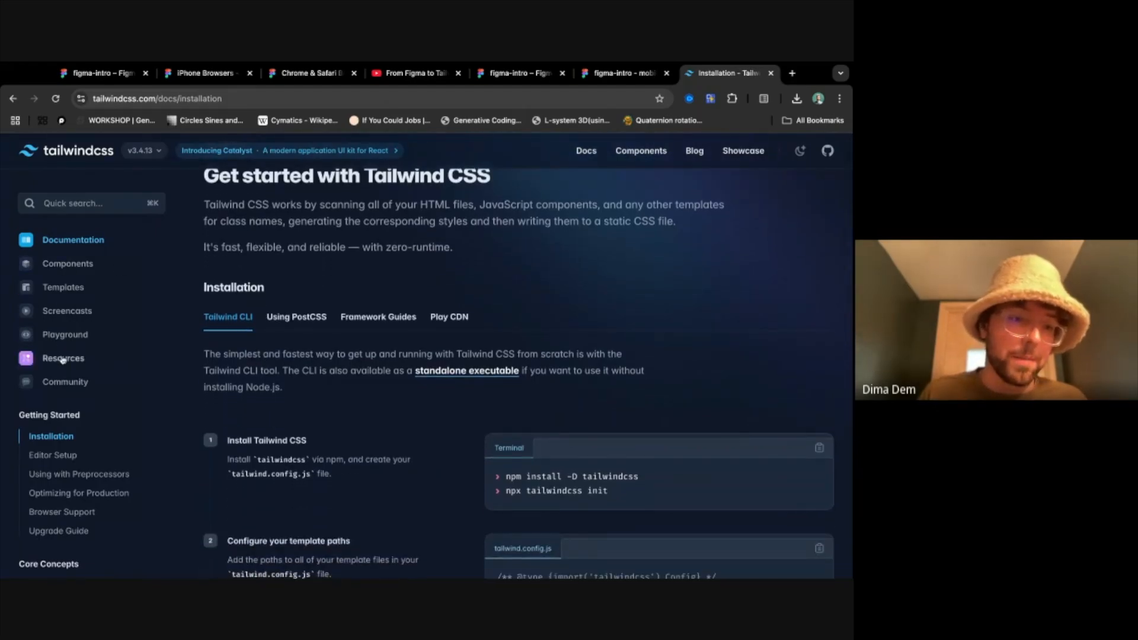
click(83, 264)
scroll(89, 264, left, 3)
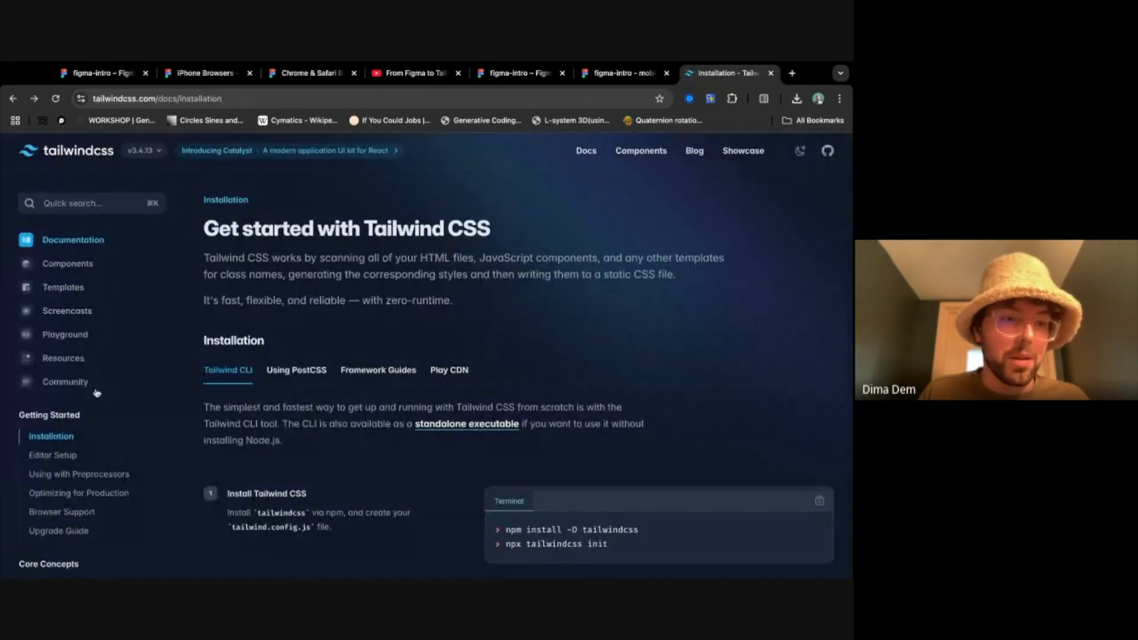
- Browse the Tailwind documentation pages on Utility-First Fundamentals, Browser Support, the Upgrade Guide, Optimizing for Production and Using with Preprocessors
scroll(122, 415, down, 4)
scroll(120, 419, up, 1)
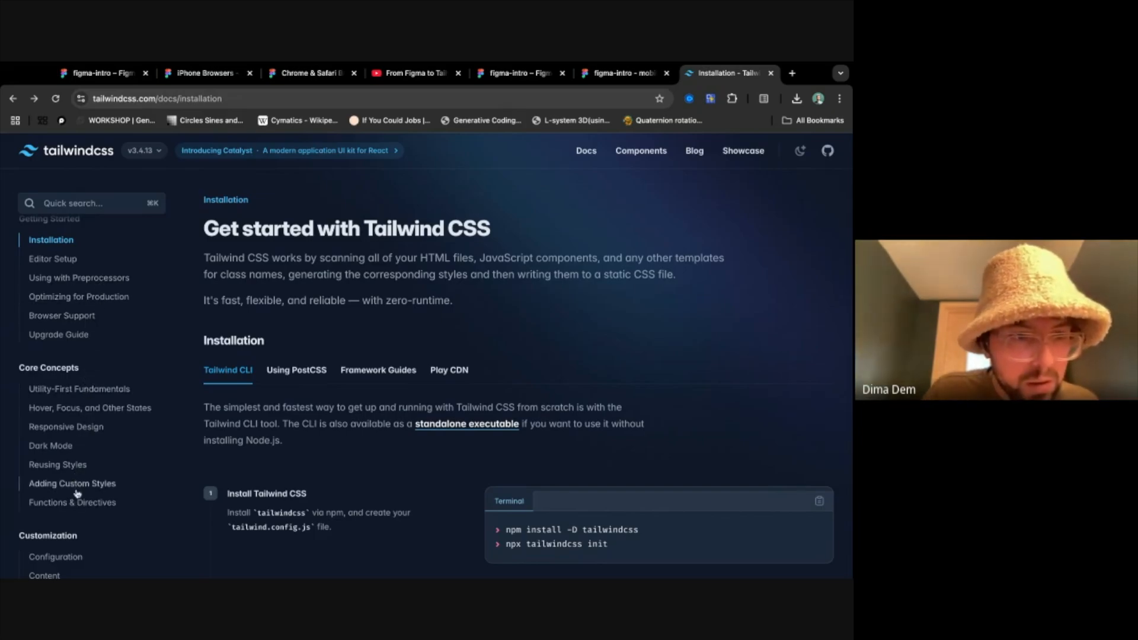
click(76, 391)
click(83, 320)
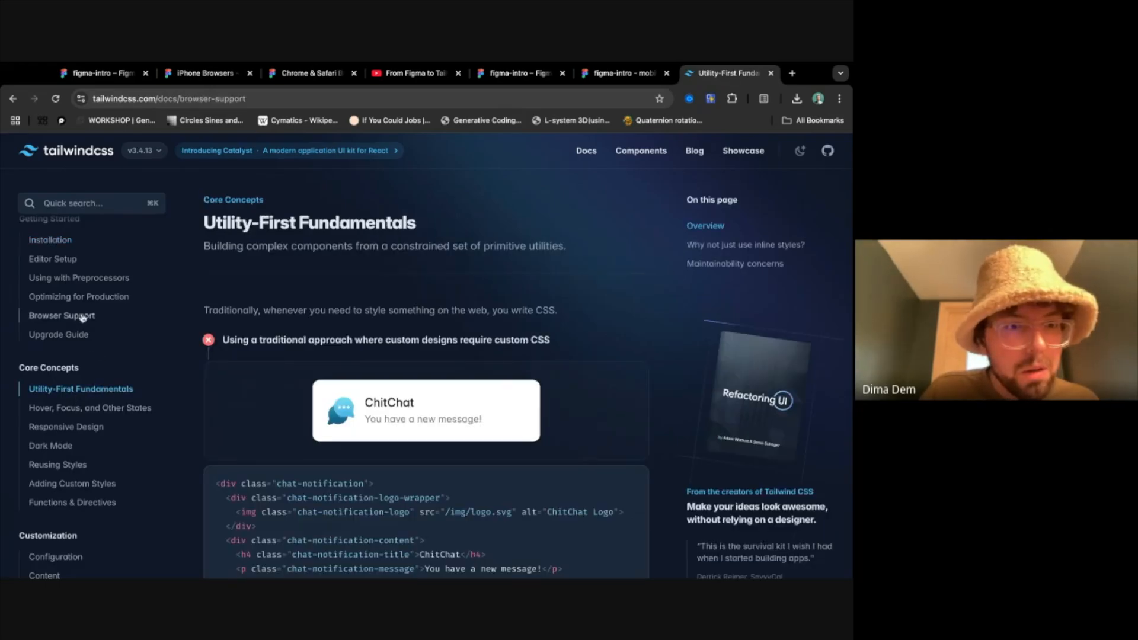
click(79, 334)
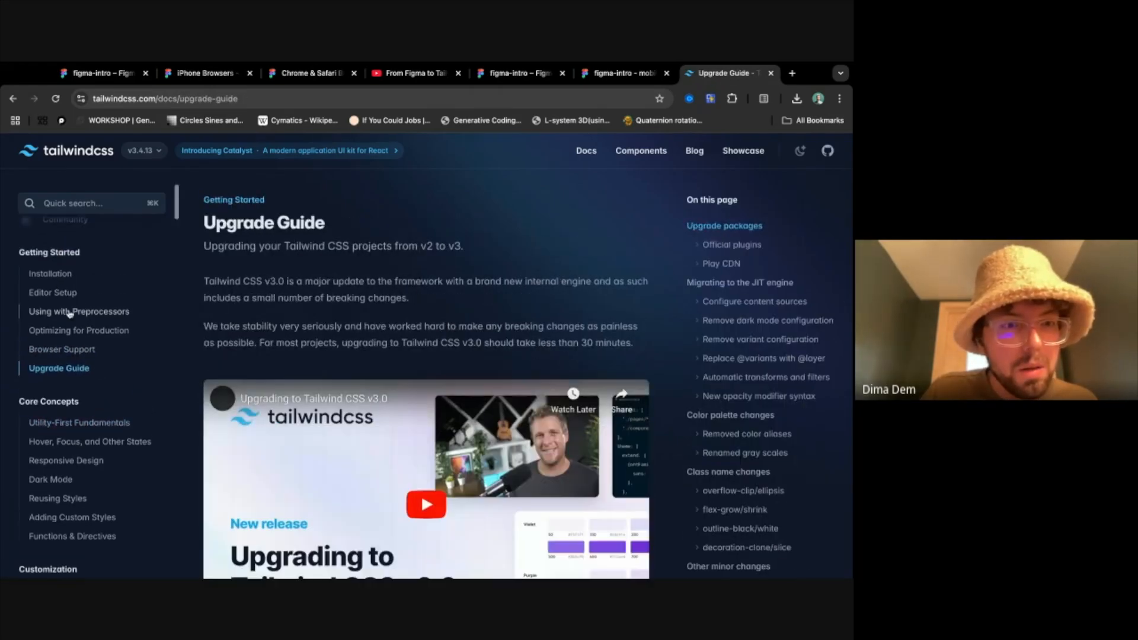
click(77, 329)
click(75, 311)
scroll(83, 359, down, 4)
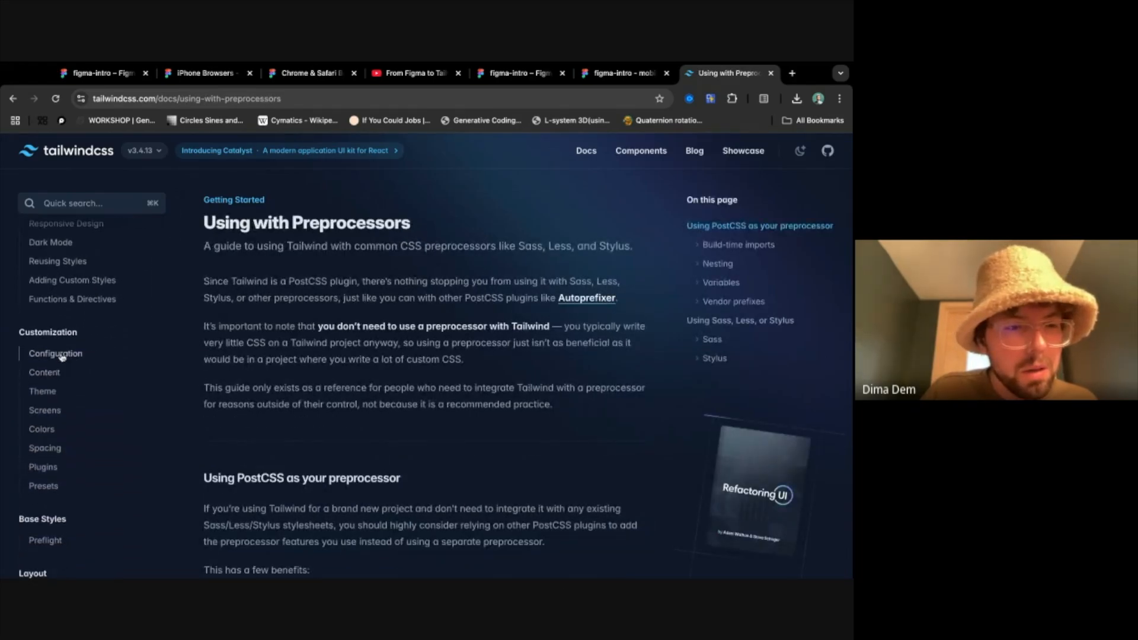
- Open the Configuration page of the customization docs and examine the example config file's colours, fonts and spacing
click(62, 355)
scroll(220, 489, down, 5)
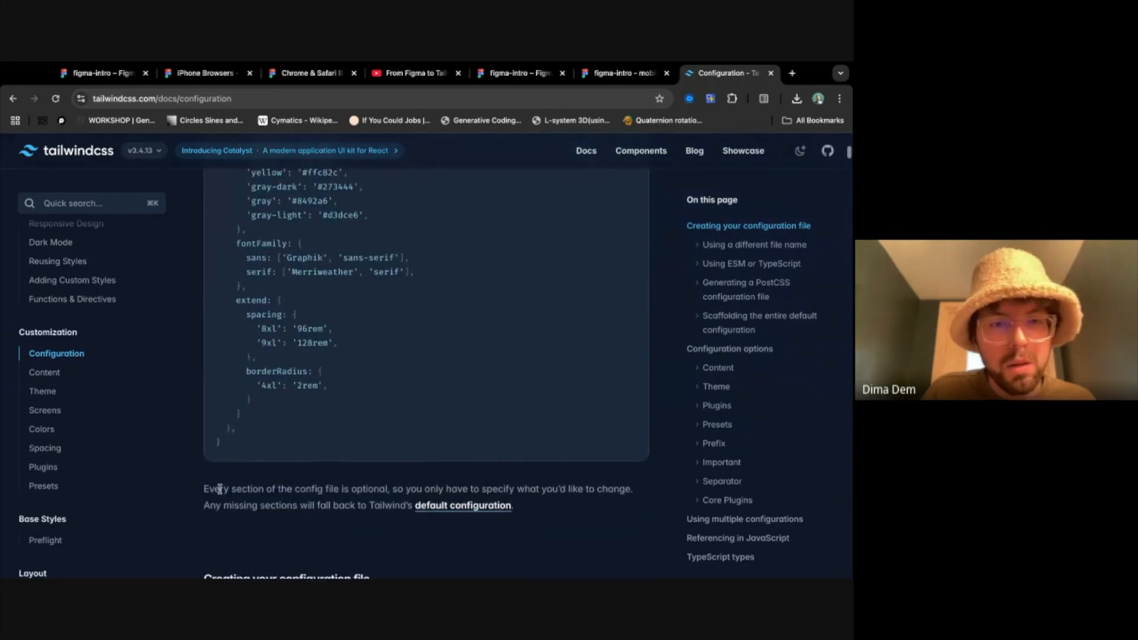
scroll(220, 488, up, 5)
scroll(372, 513, down, 15)
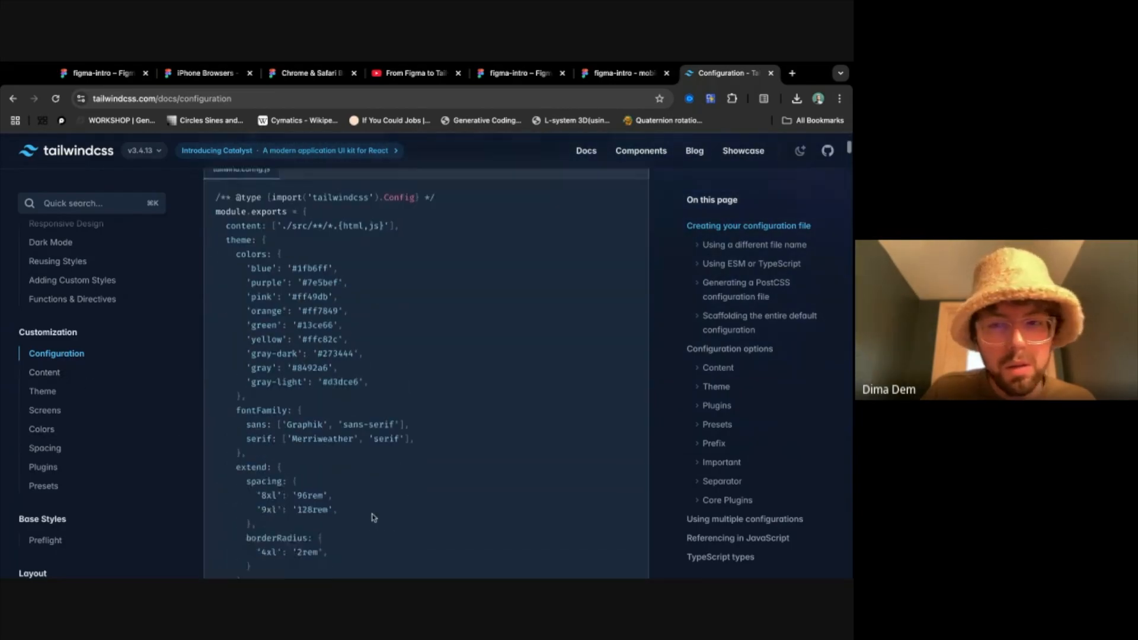
- Skim the rest of the Configuration page and look over the example scales on the Customizing Spacing page
scroll(372, 517, down, 20)
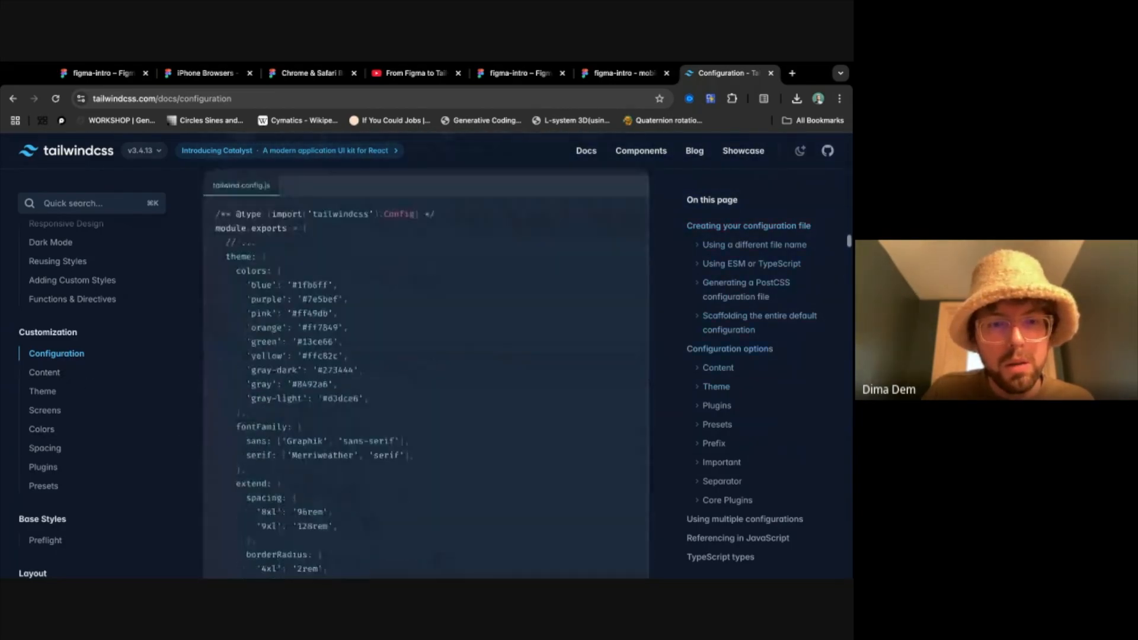
scroll(426, 373, down, 20)
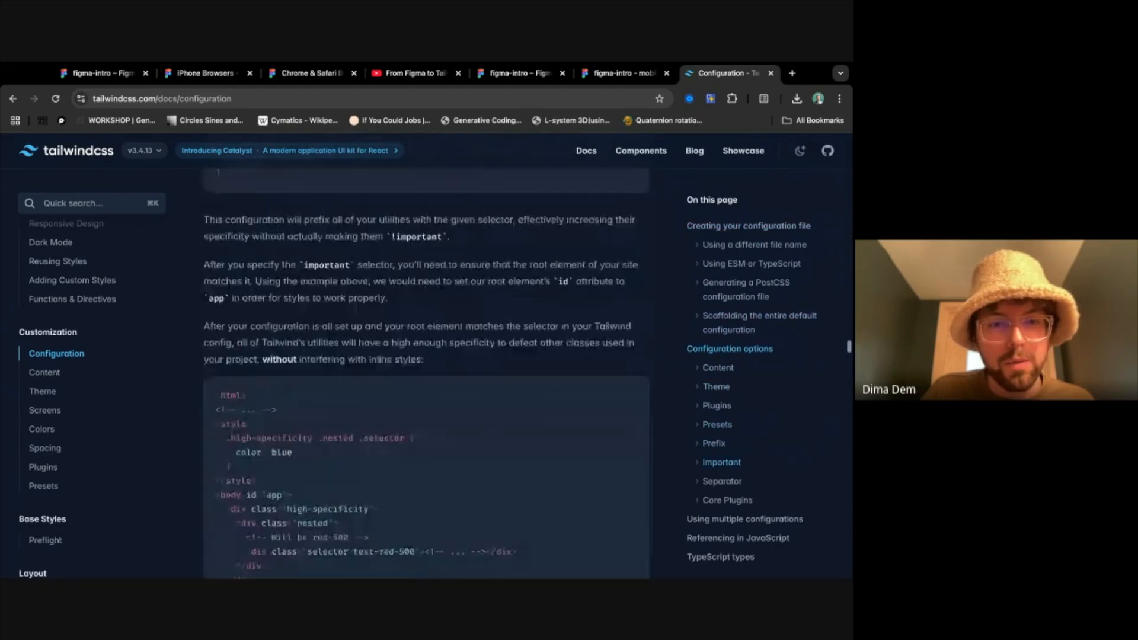
scroll(804, 548, down, 20)
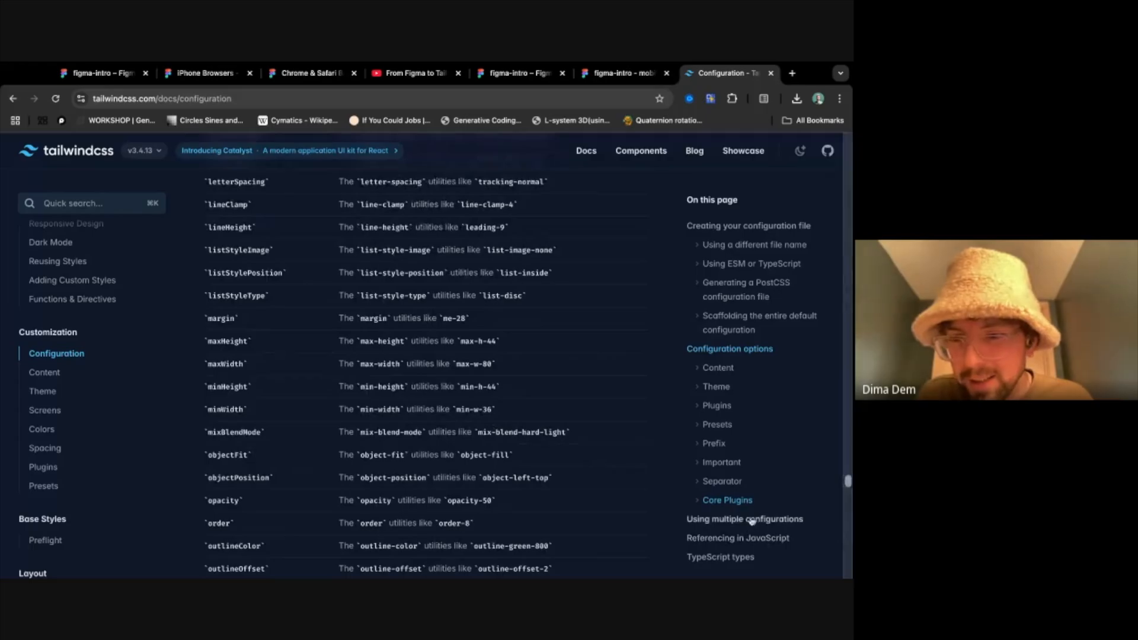
click(42, 395)
click(65, 448)
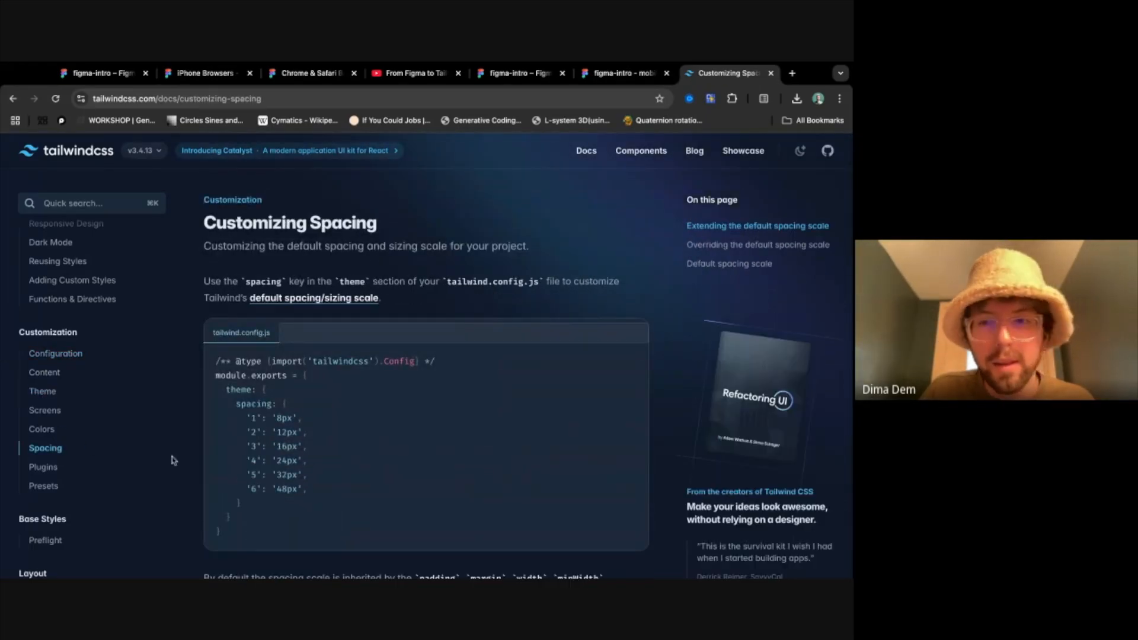
scroll(172, 460, down, 15)
scroll(309, 447, up, 5)
scroll(309, 448, up, 6)
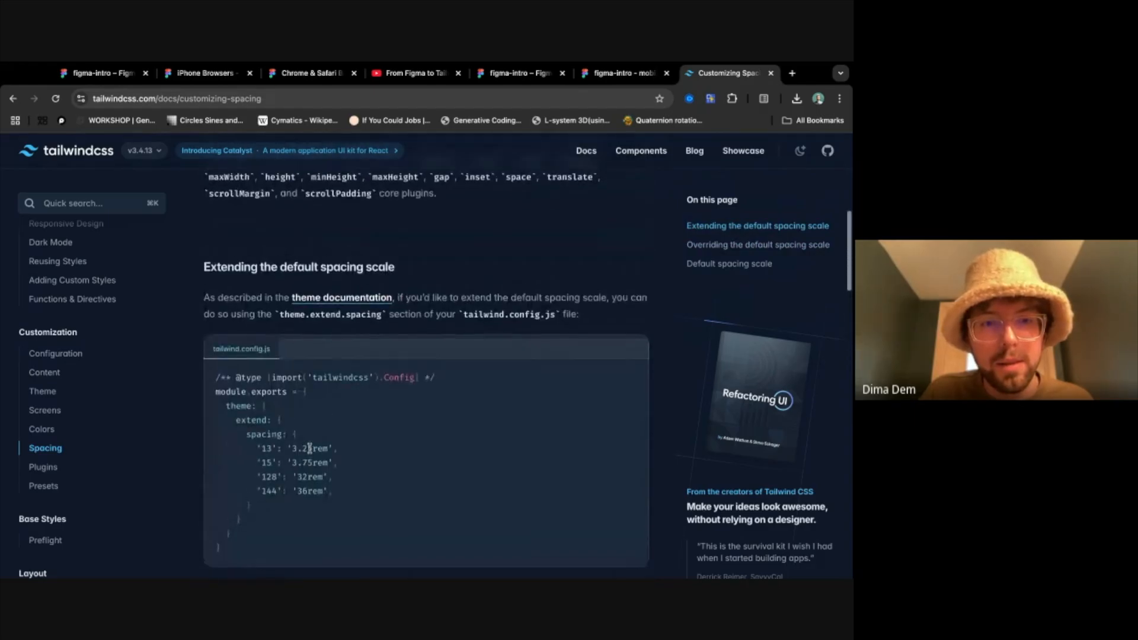
- Open the linked theme documentation in a new tab, look through default theme customization and the Configuration reference, and close that tab
super+click(349, 502)
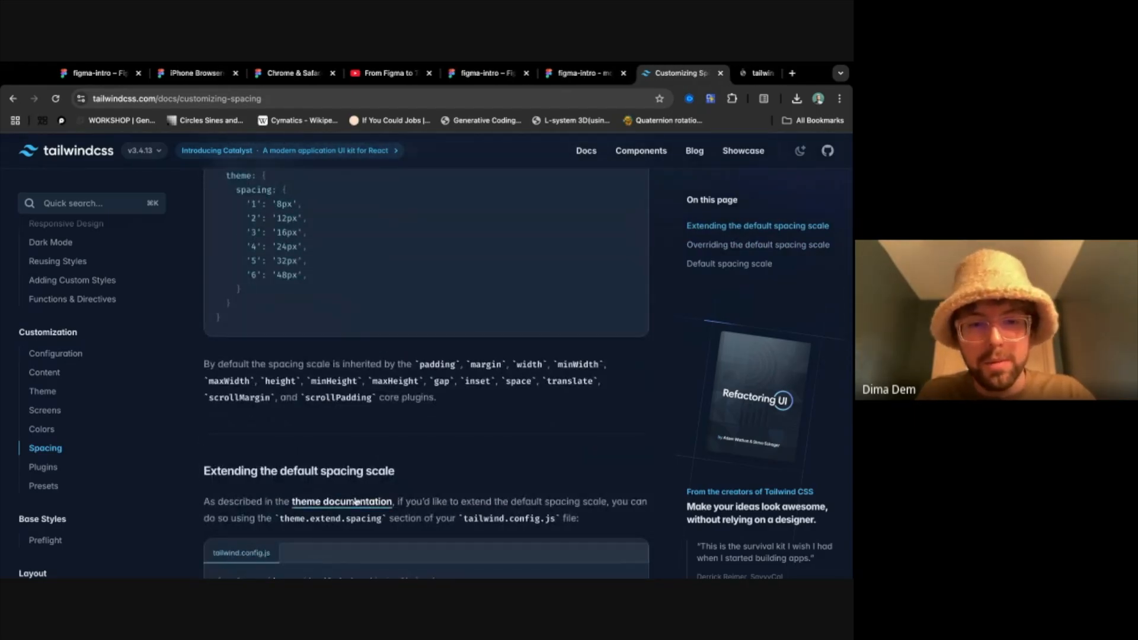
click(732, 73)
scroll(464, 422, down, 10)
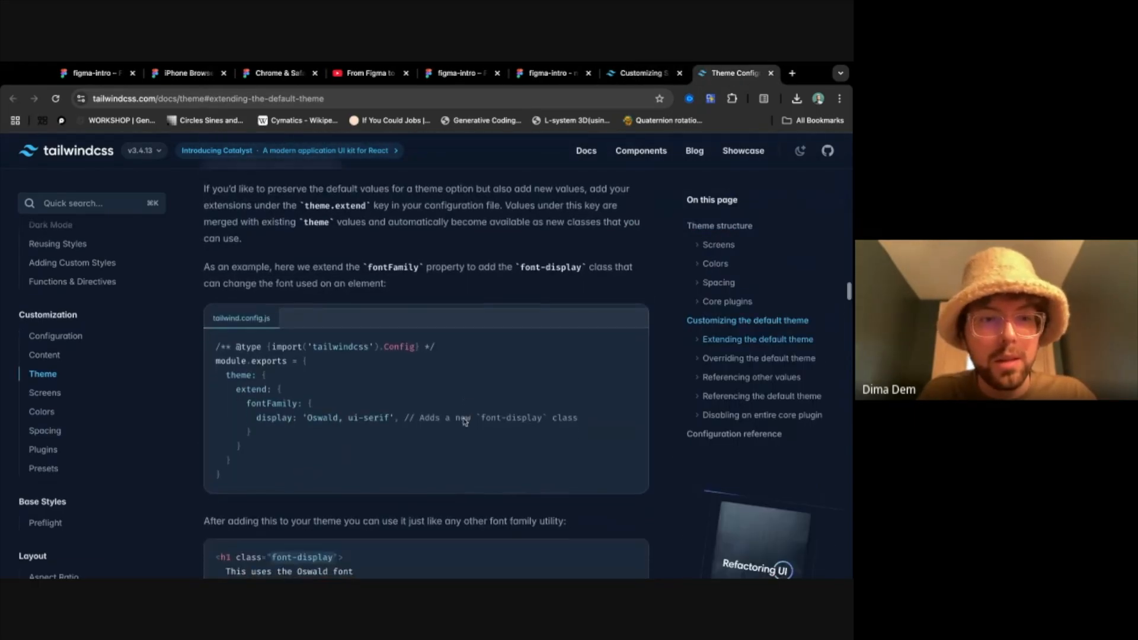
scroll(464, 422, down, 3)
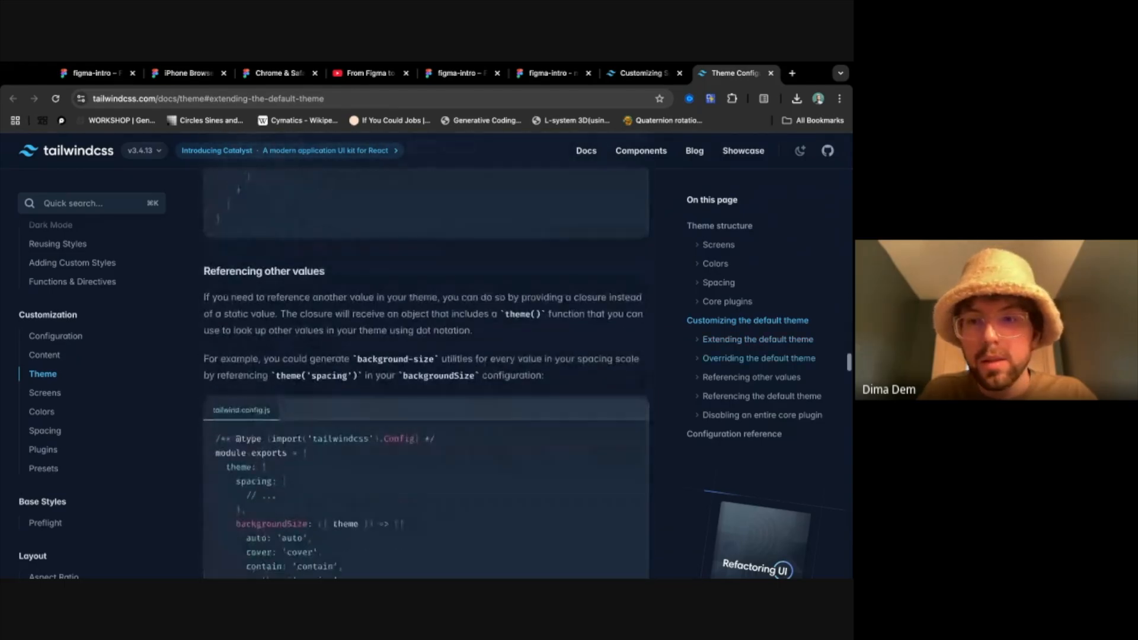
scroll(774, 425, up, 15)
click(770, 433)
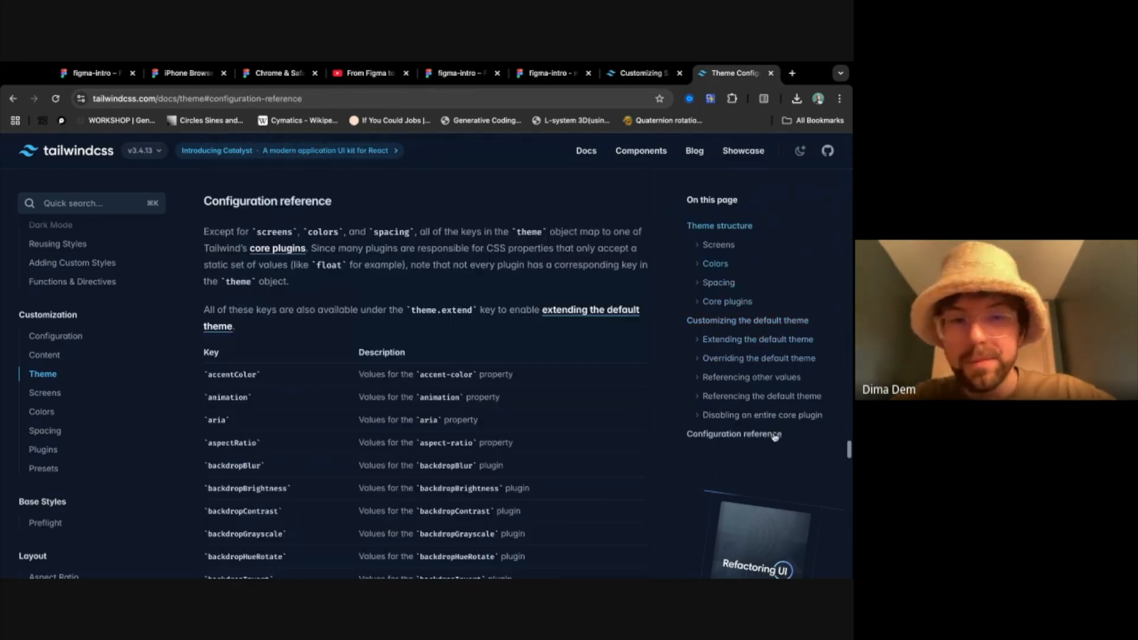
scroll(592, 480, down, 2)
key(ctrl+w)
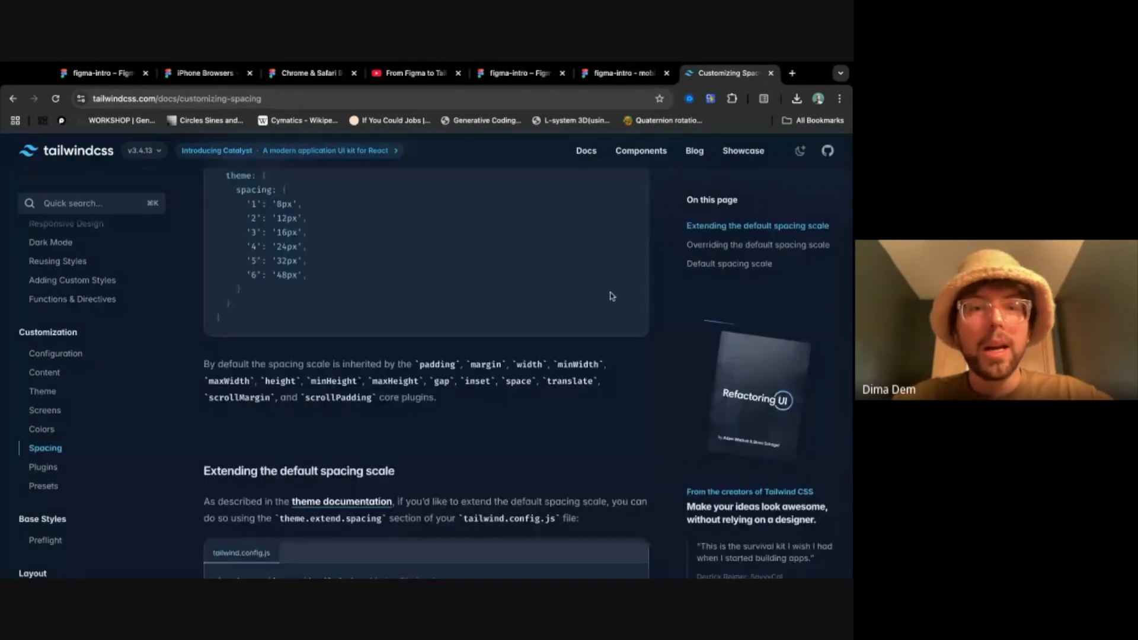
- Return to the Configuration page and examine the theme colours, fonts, spacing and border radius in the example tailwind.config.js
scroll(302, 413, up, 5)
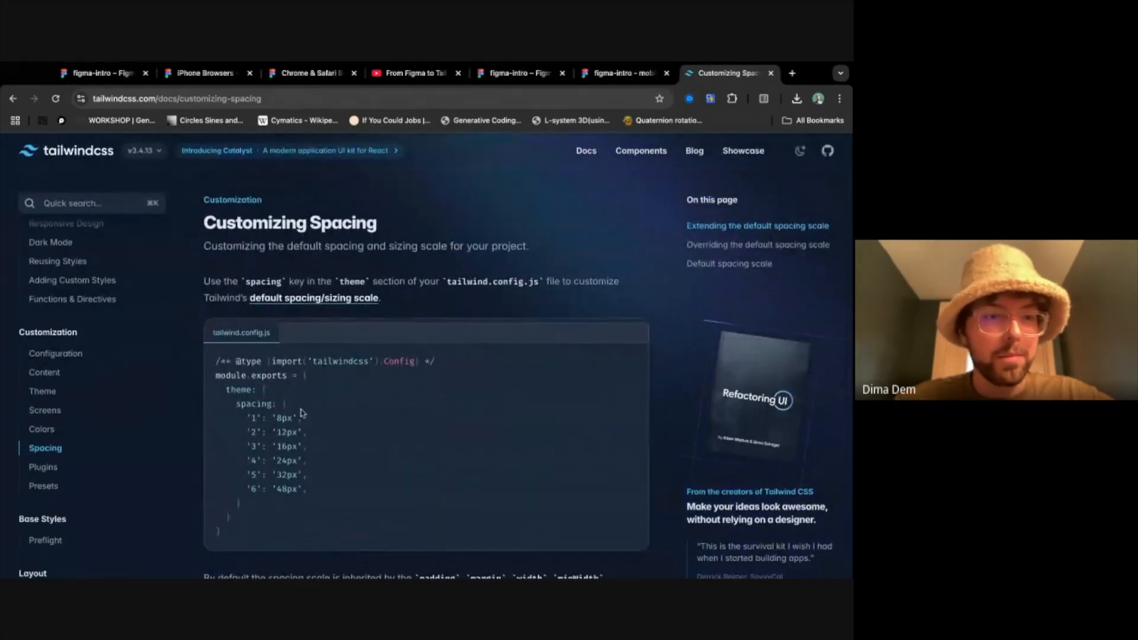
click(69, 354)
scroll(366, 436, down, 3)
scroll(366, 436, down, 1)
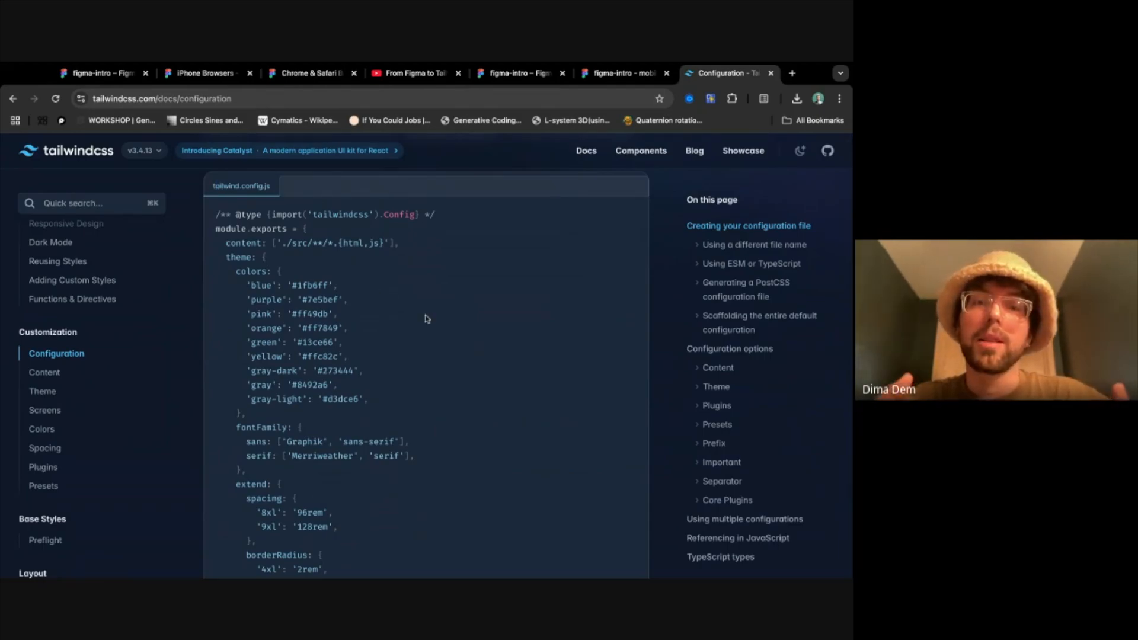
scroll(427, 319, down, 1)
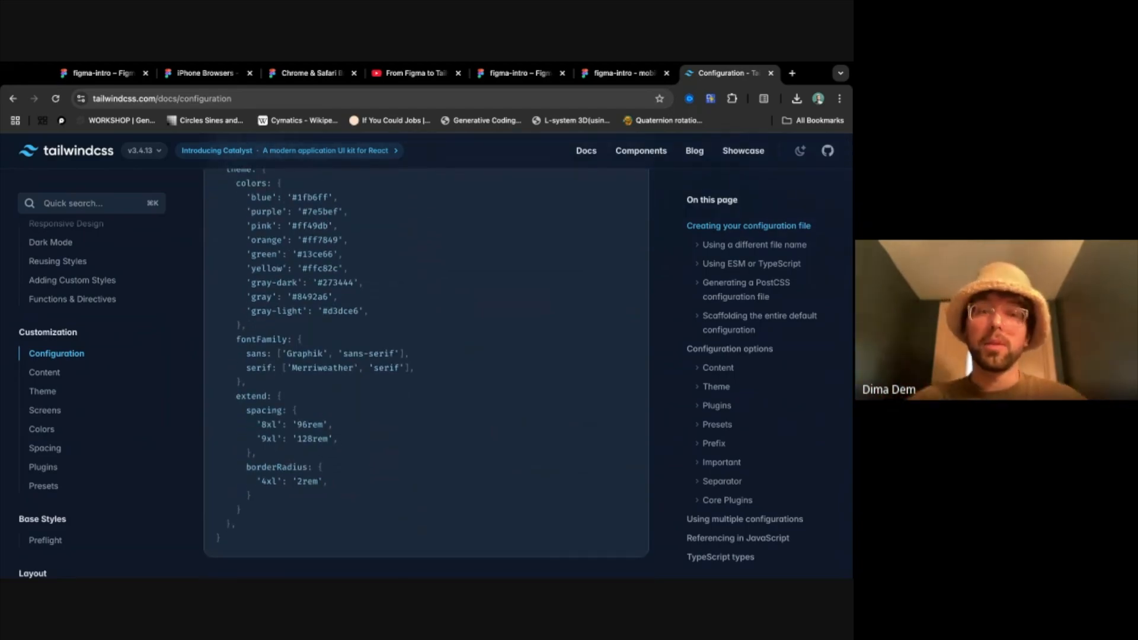
scroll(427, 319, up, 1)
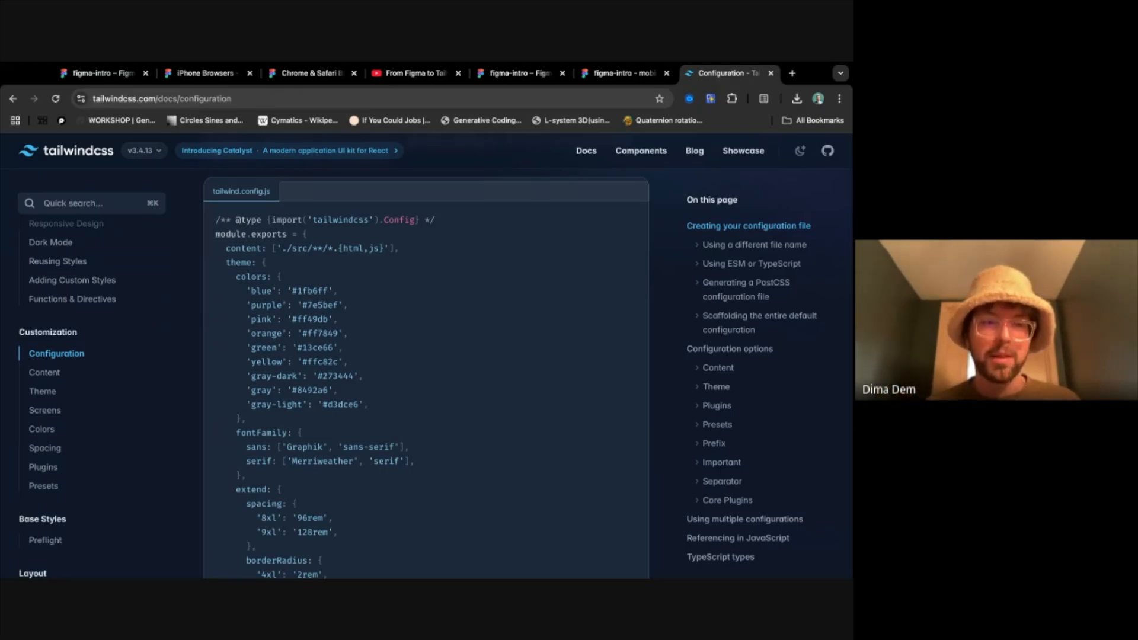
- Look over the documentation topics, open the Responsive Design page under Core Concepts and examine its default breakpoints table
scroll(109, 297, up, 2)
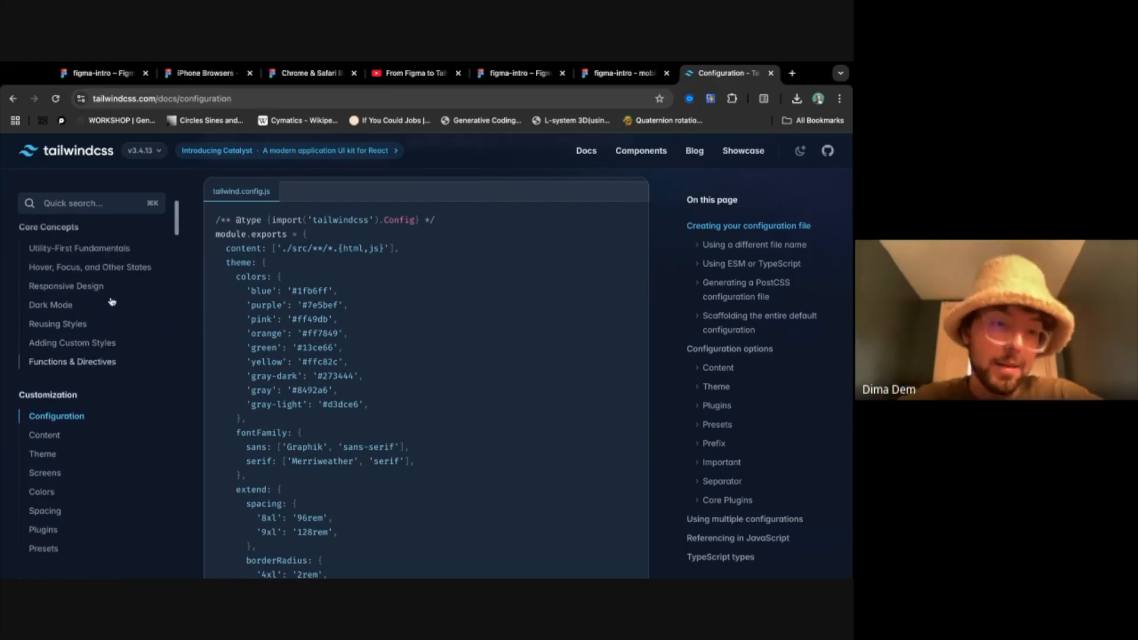
scroll(109, 363, down, 6)
scroll(109, 365, up, 4)
scroll(109, 366, down, 4)
scroll(123, 329, up, 3)
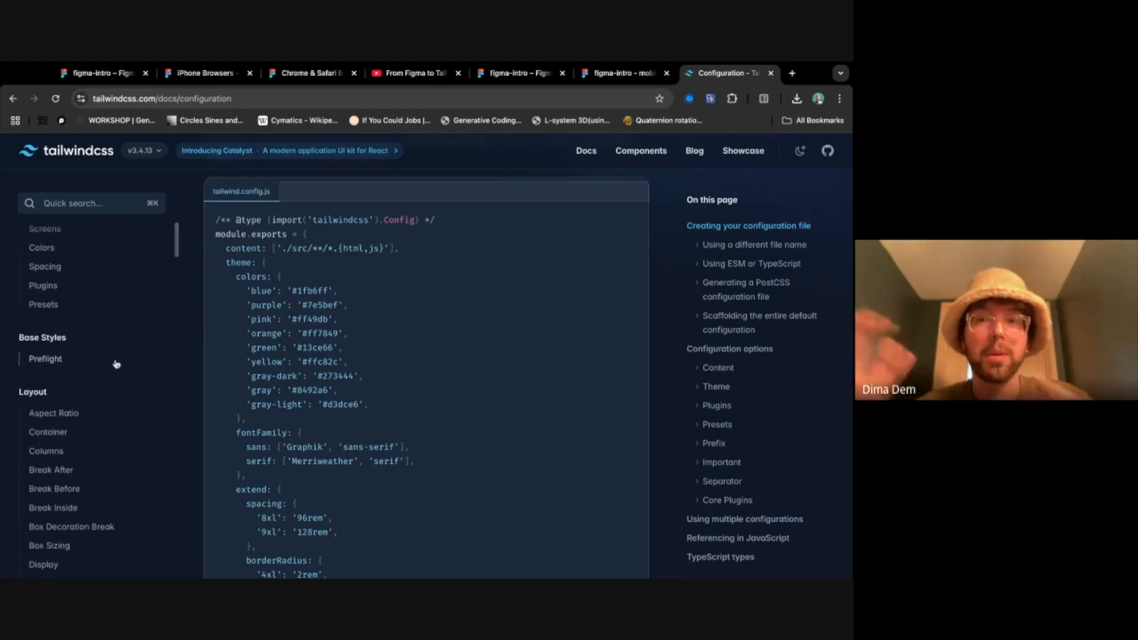
scroll(116, 363, up, 5)
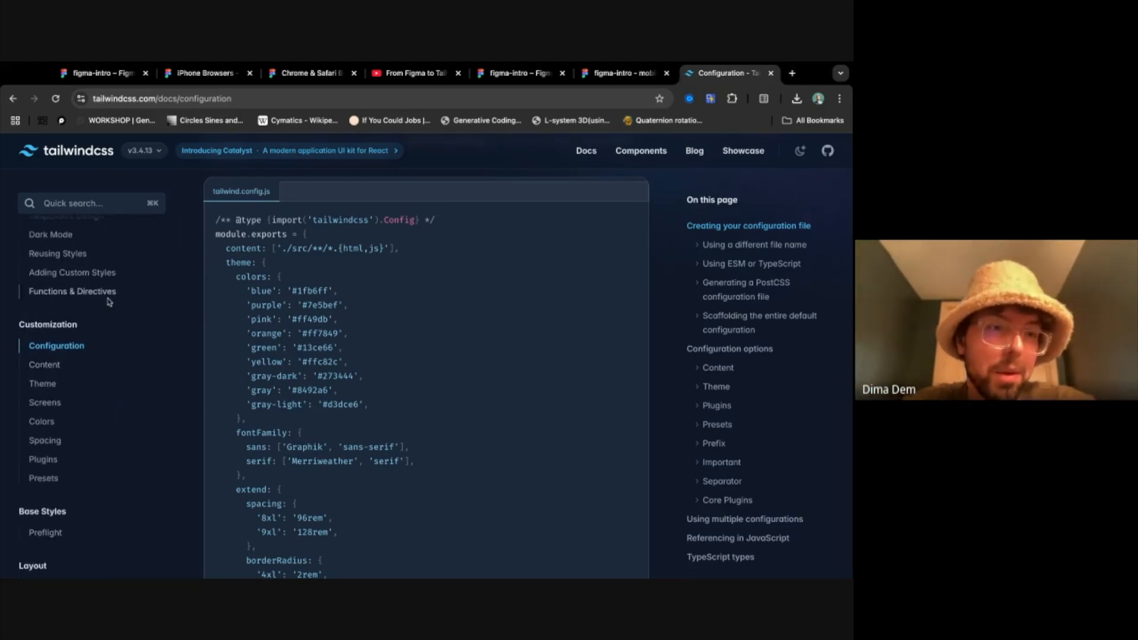
click(92, 325)
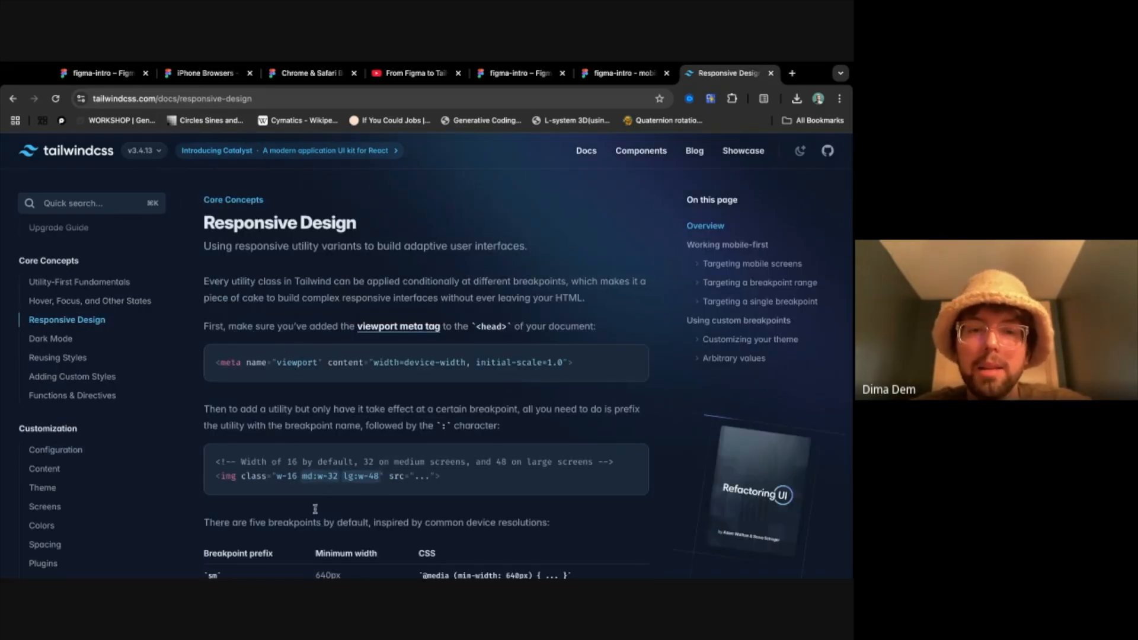
scroll(385, 495, down, 2)
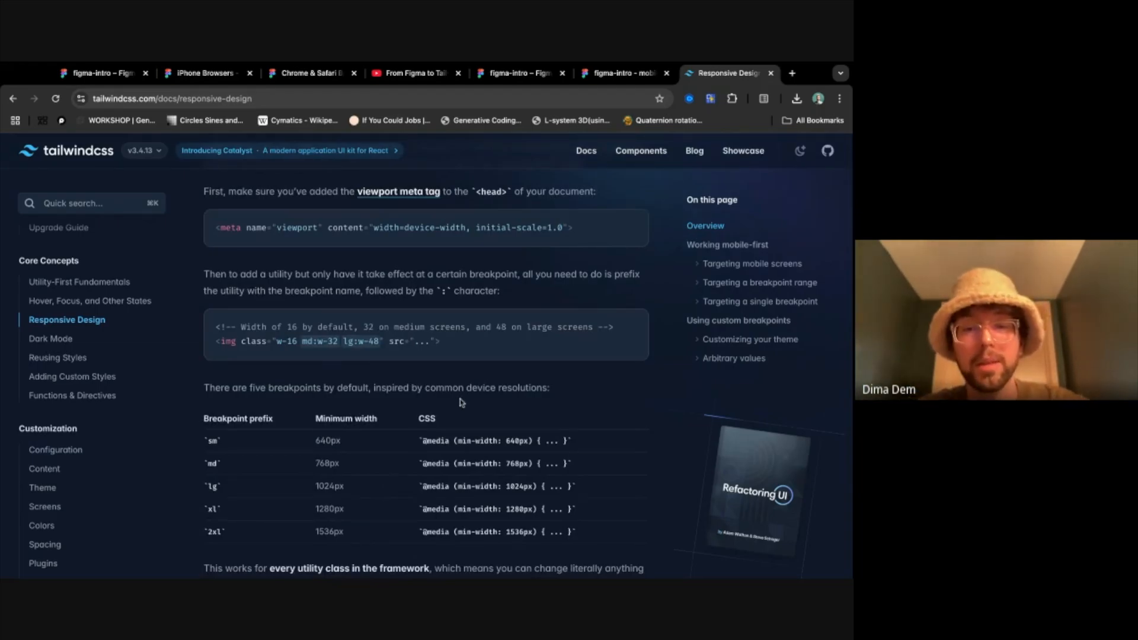
scroll(465, 401, down, 1)
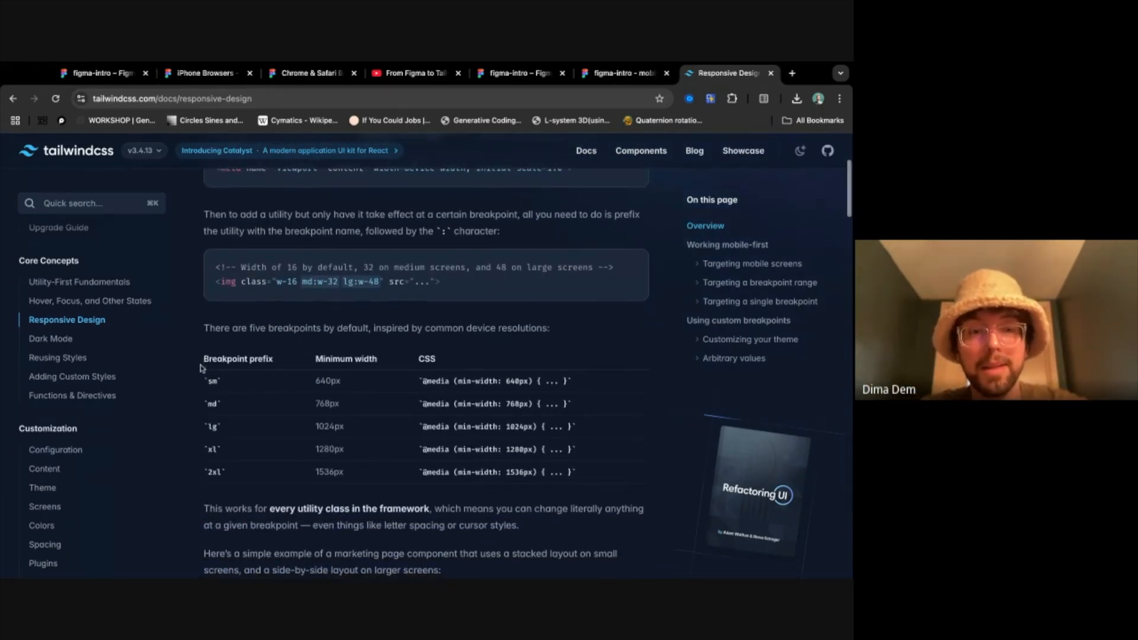
- Highlight the default breakpoints table and its prefixes from md to 2xl, clearing each selection
drag(201, 368, 200, 378)
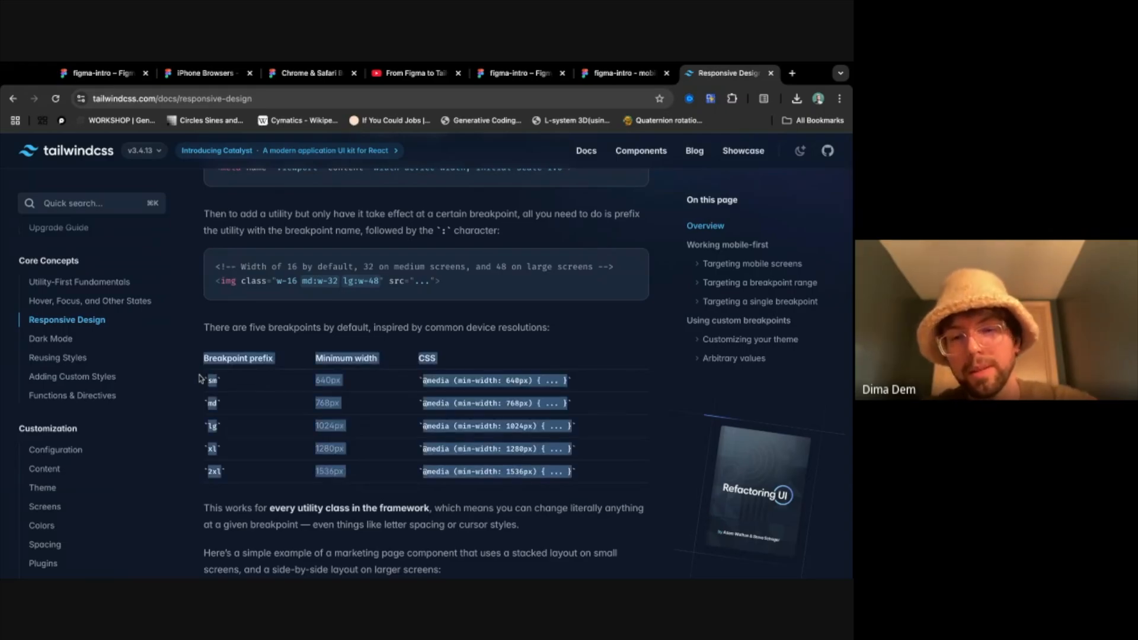
click(561, 455)
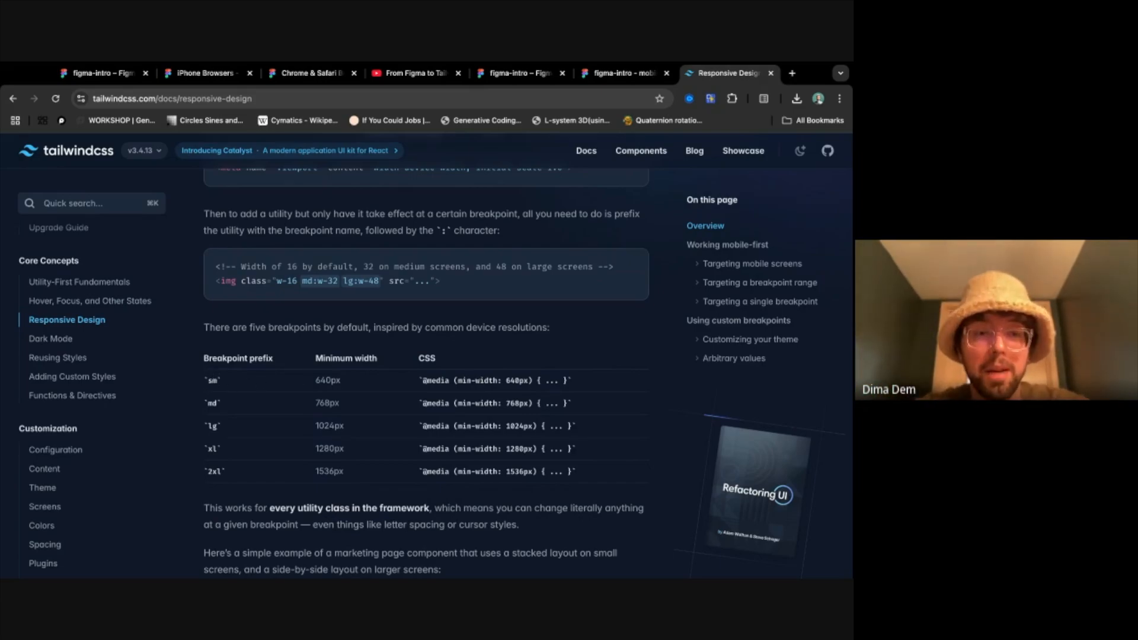
drag(206, 409, 229, 479)
click(290, 480)
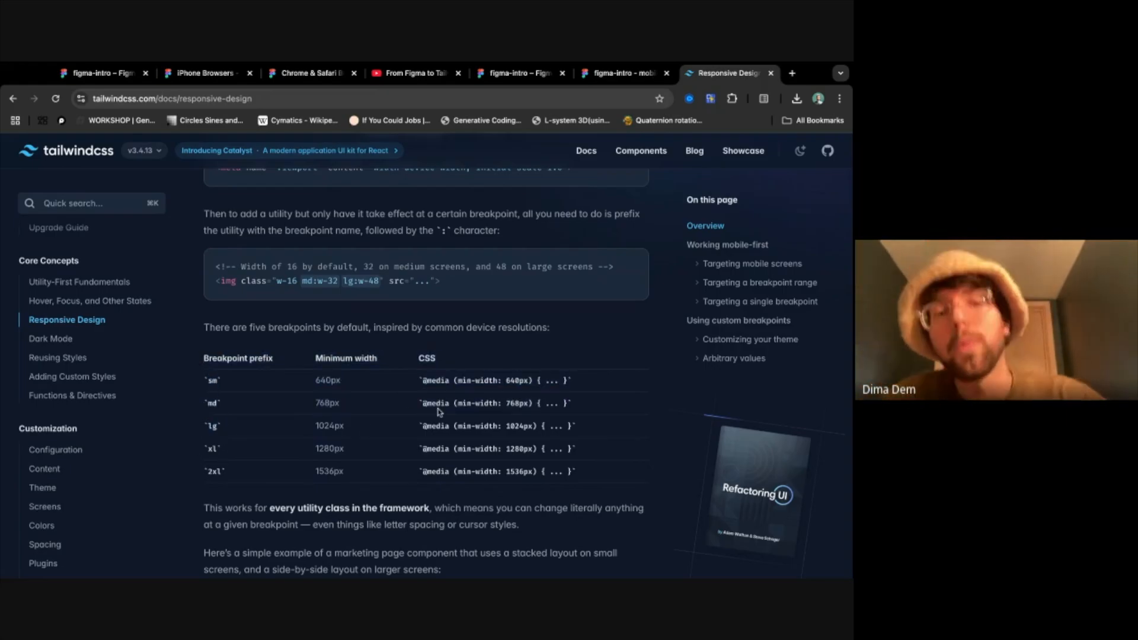
- Highlight the w-16 class, enlarge the page, and highlight the whole img line of the responsive width example
double_click(299, 282)
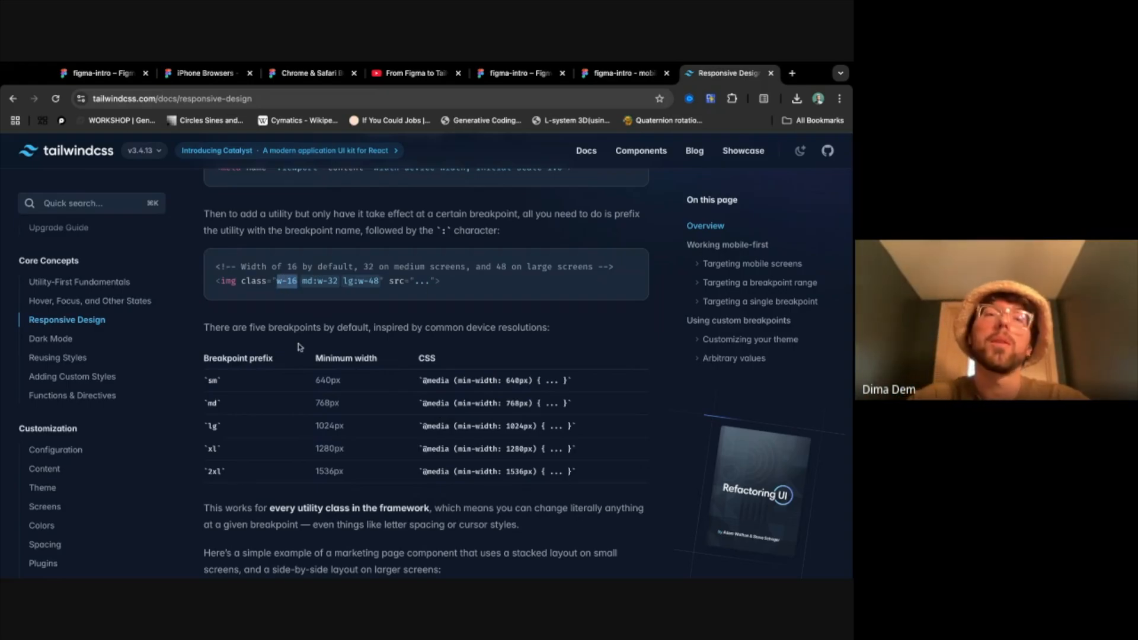
key(super+equal)
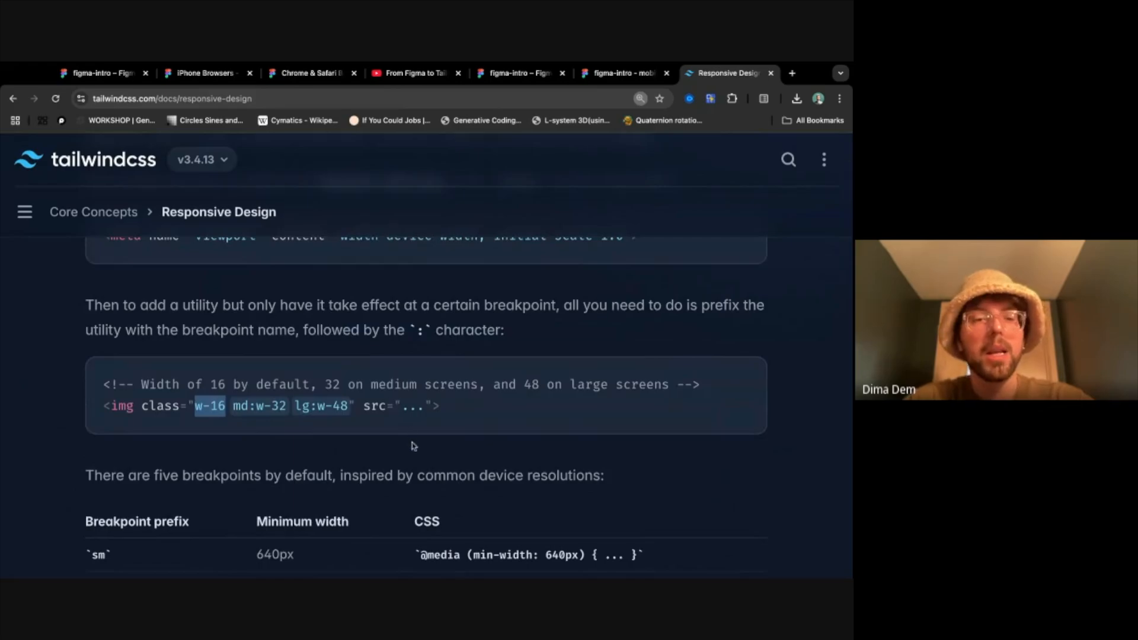
scroll(243, 401, down, 1)
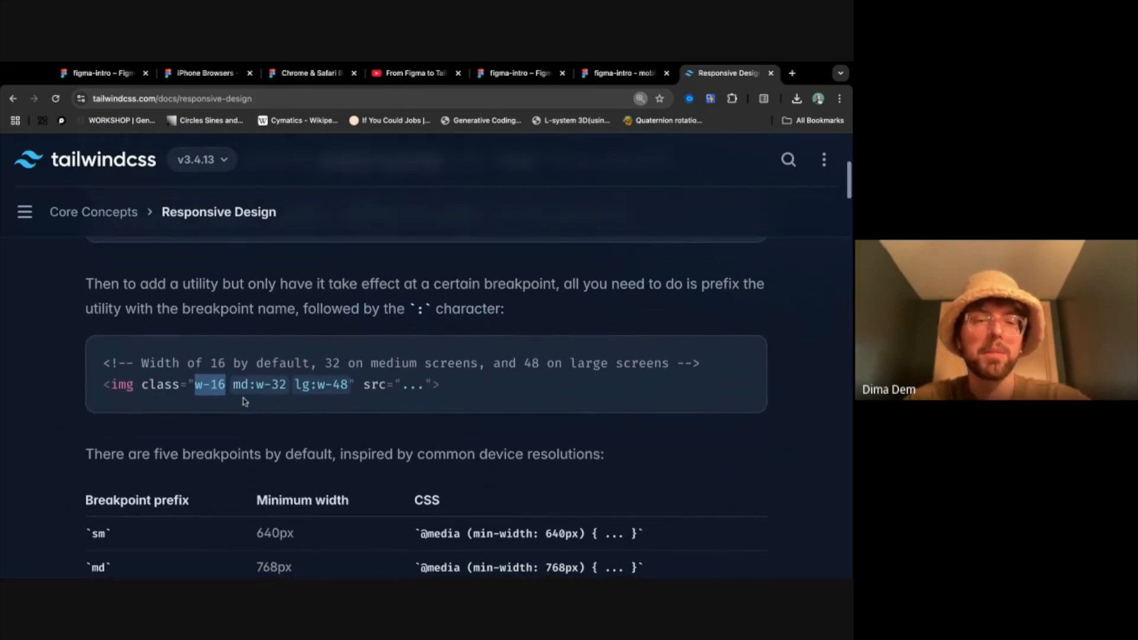
triple_click(110, 388)
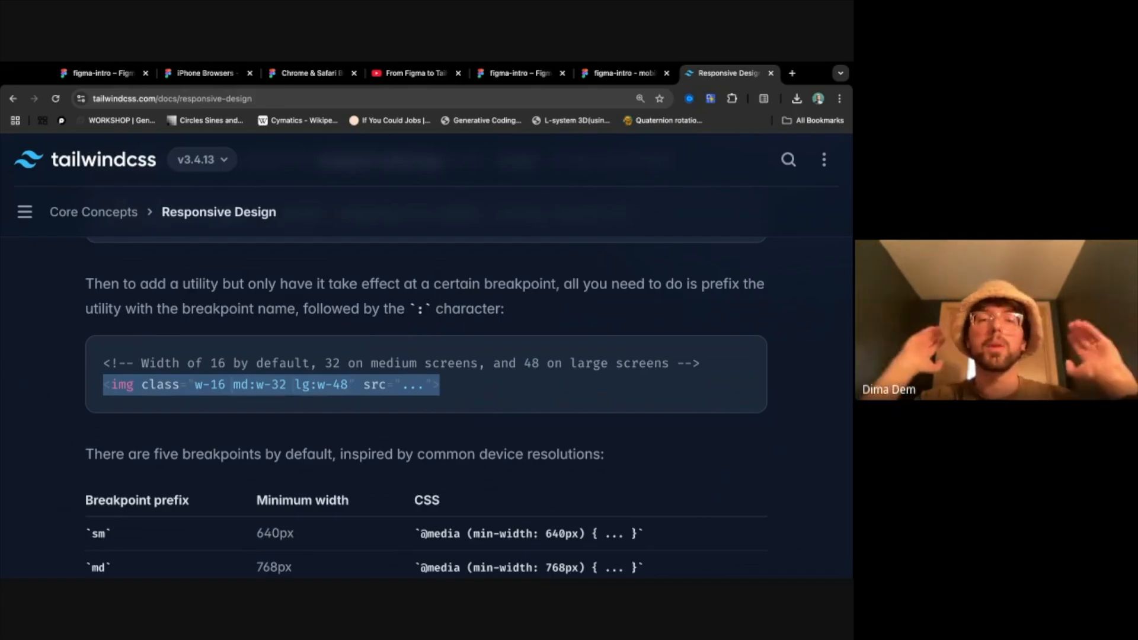
click(275, 391)
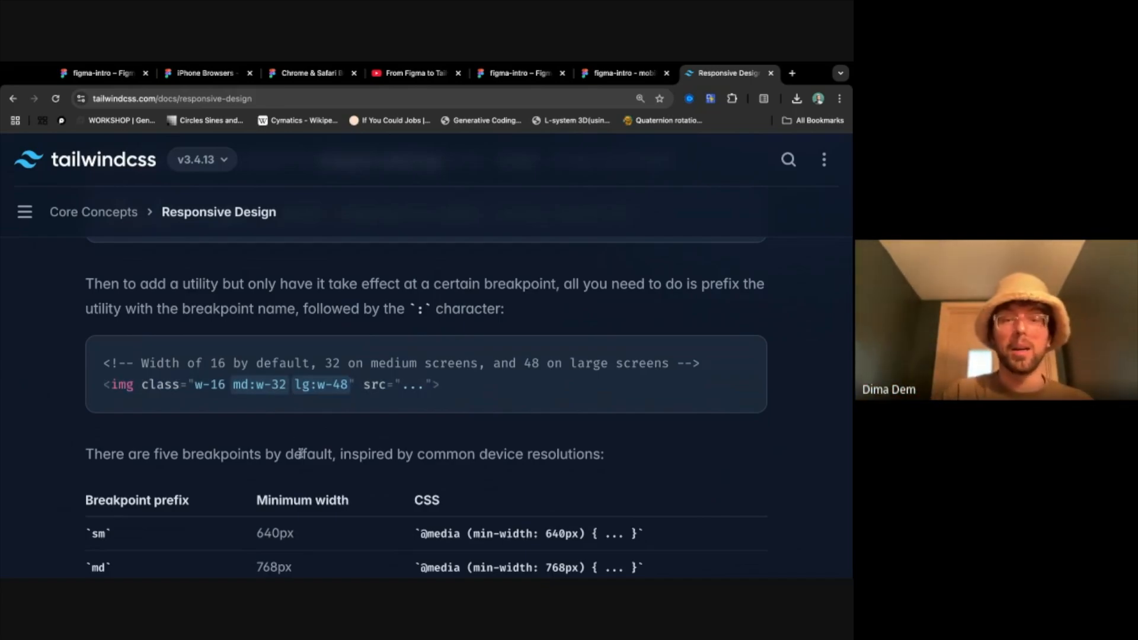
- Highlight the 768px and 1024px minimum widths and the lg breakpoint's media query in the table
scroll(299, 453, down, 1)
double_click(294, 508)
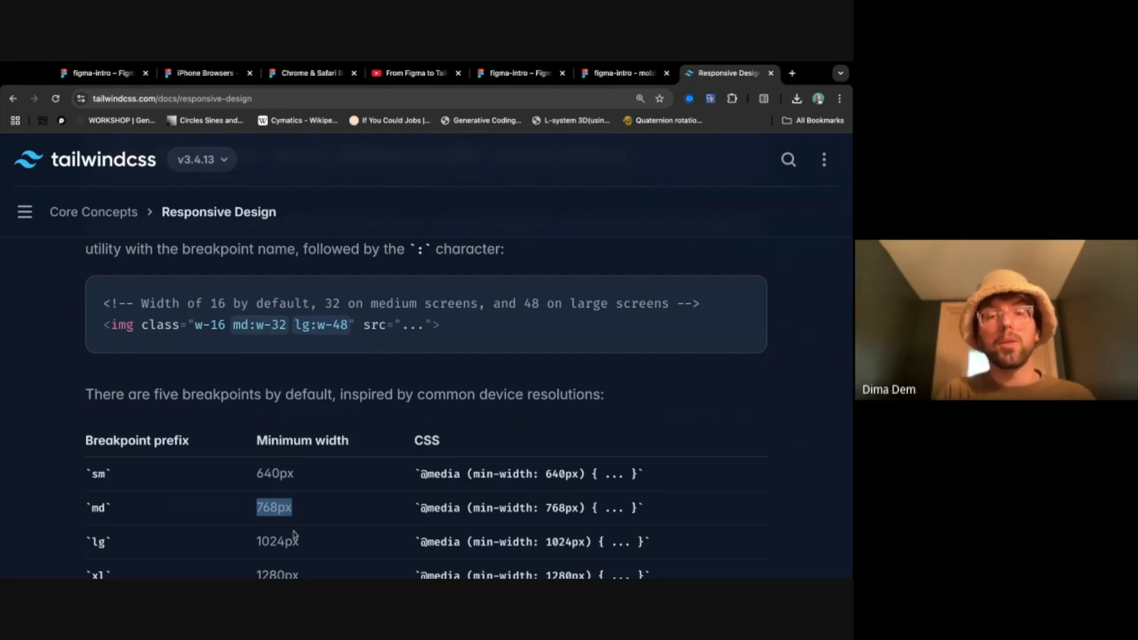
double_click(279, 543)
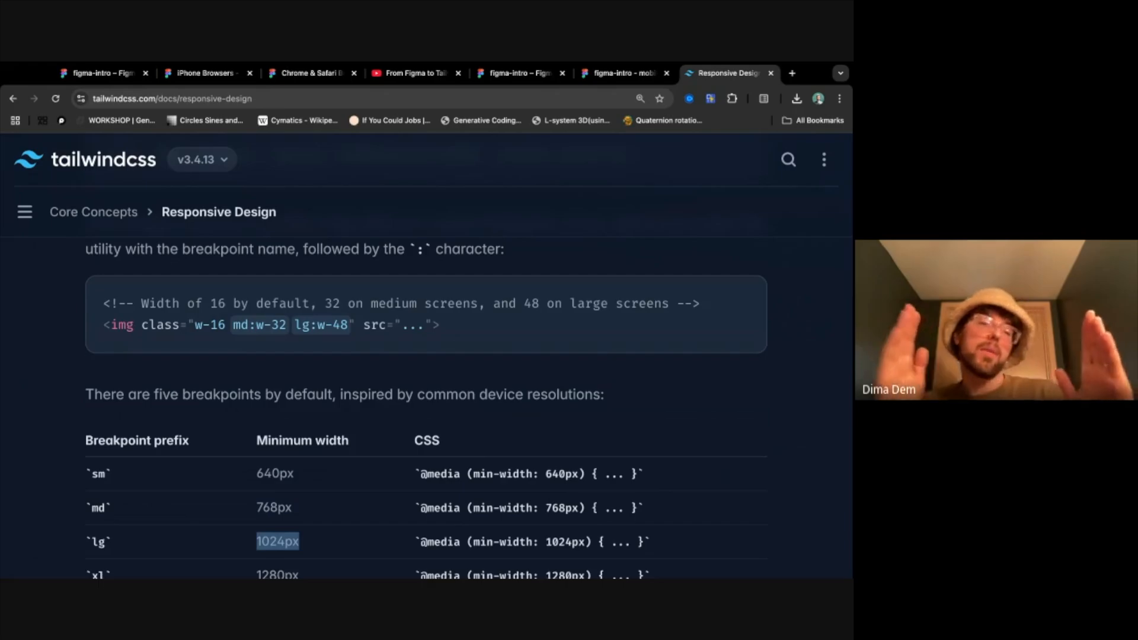
triple_click(464, 541)
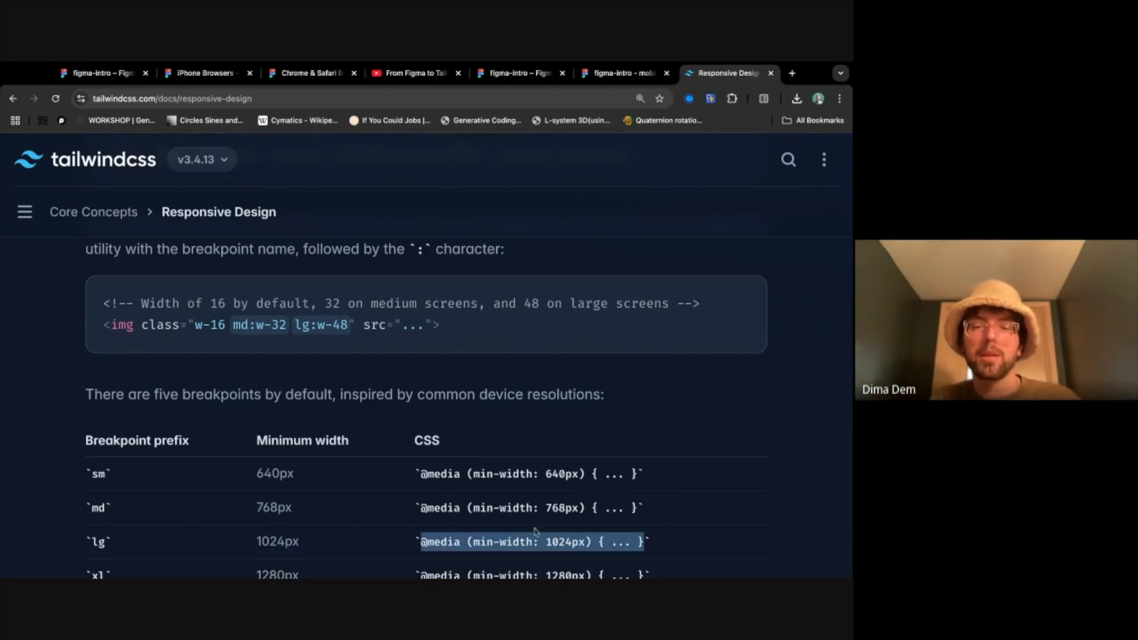
triple_click(423, 543)
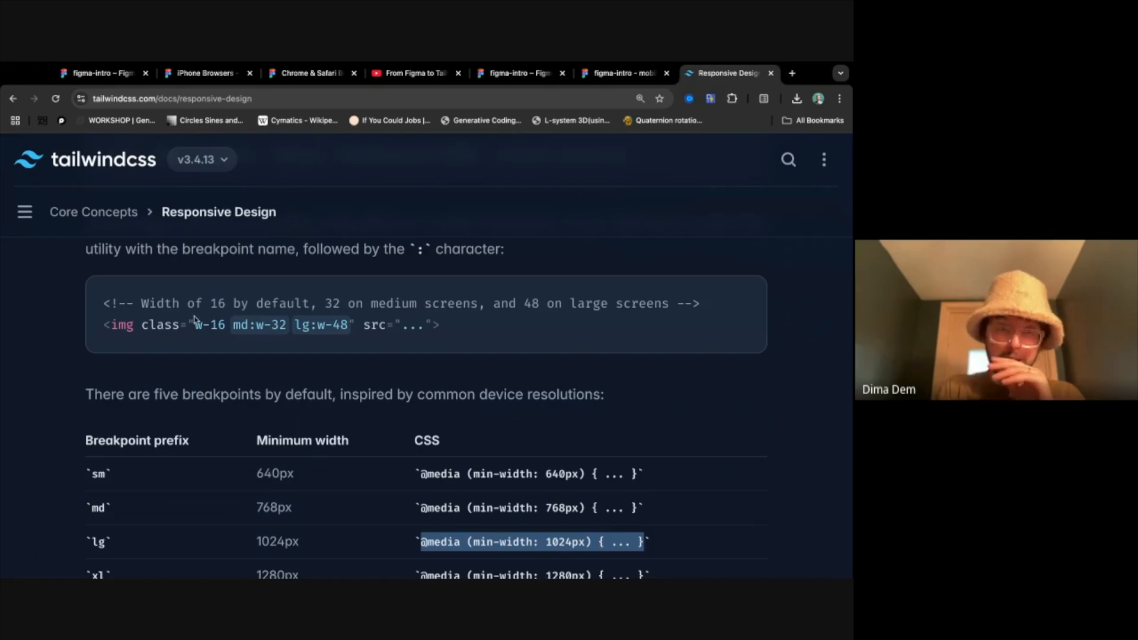
- Highlight the img example's full class value w-16 md:w-32 lg:w-48, clear the selection and return to the page's beginning
drag(187, 320, 355, 324)
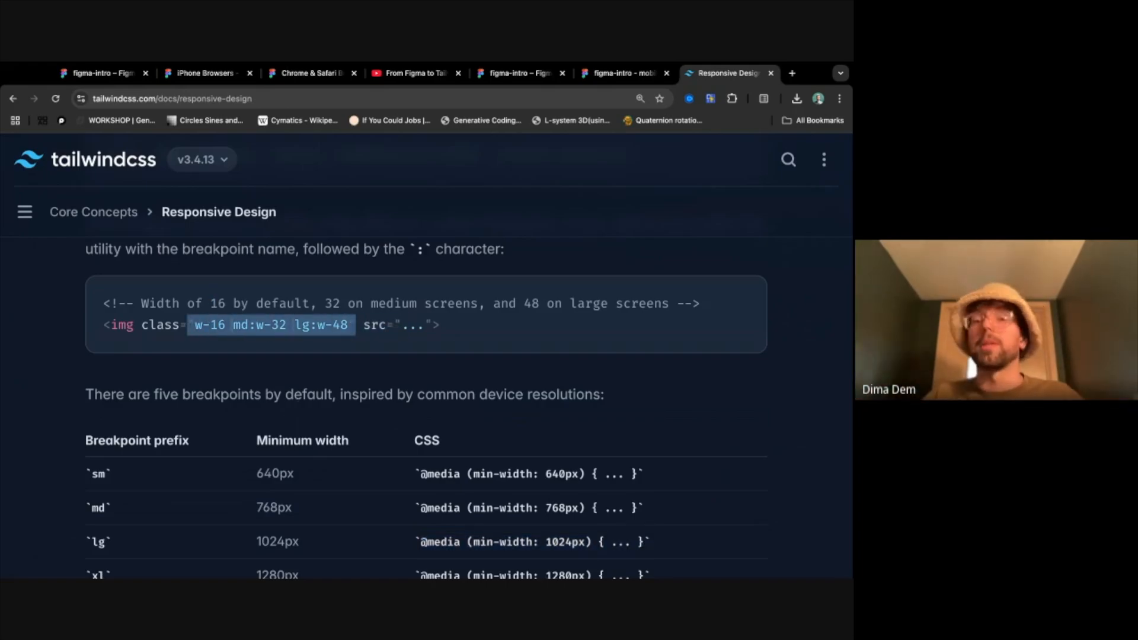
click(350, 338)
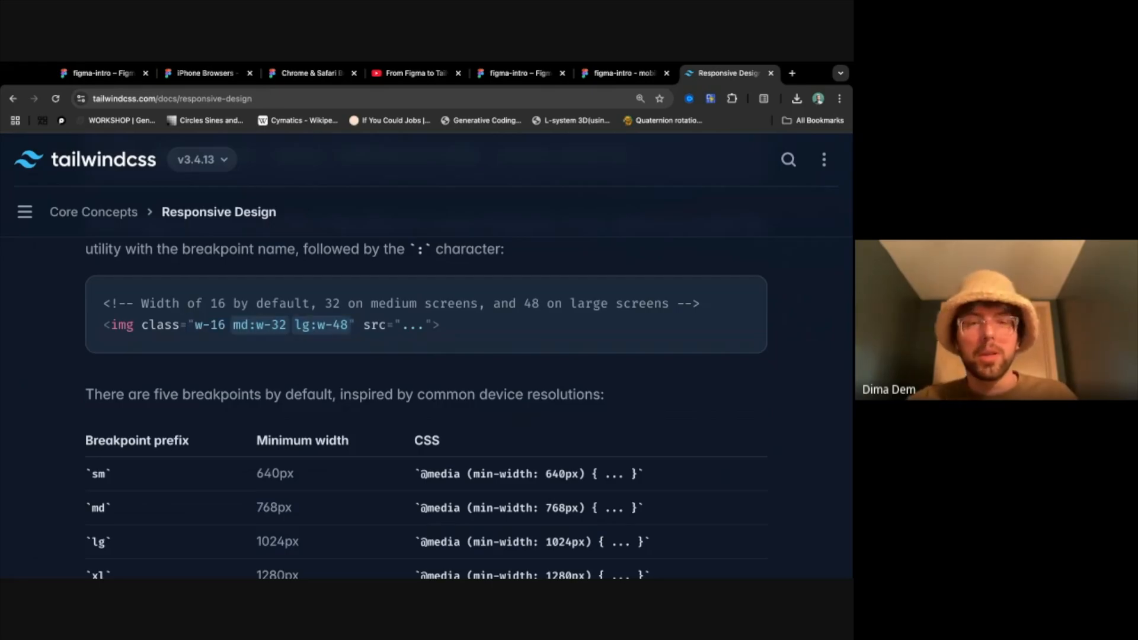
scroll(353, 344, up, 6)
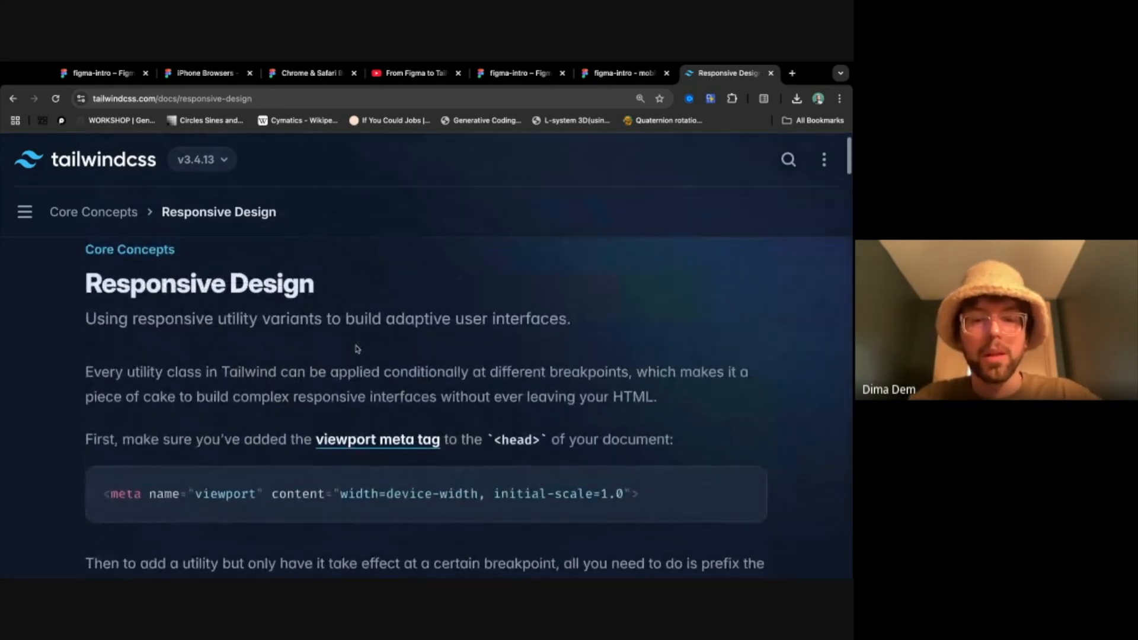
- Reduce the page zoom, then search the Tailwind documentation for width and open the Width page
key(ctrl+minus)
scroll(402, 433, down, 2)
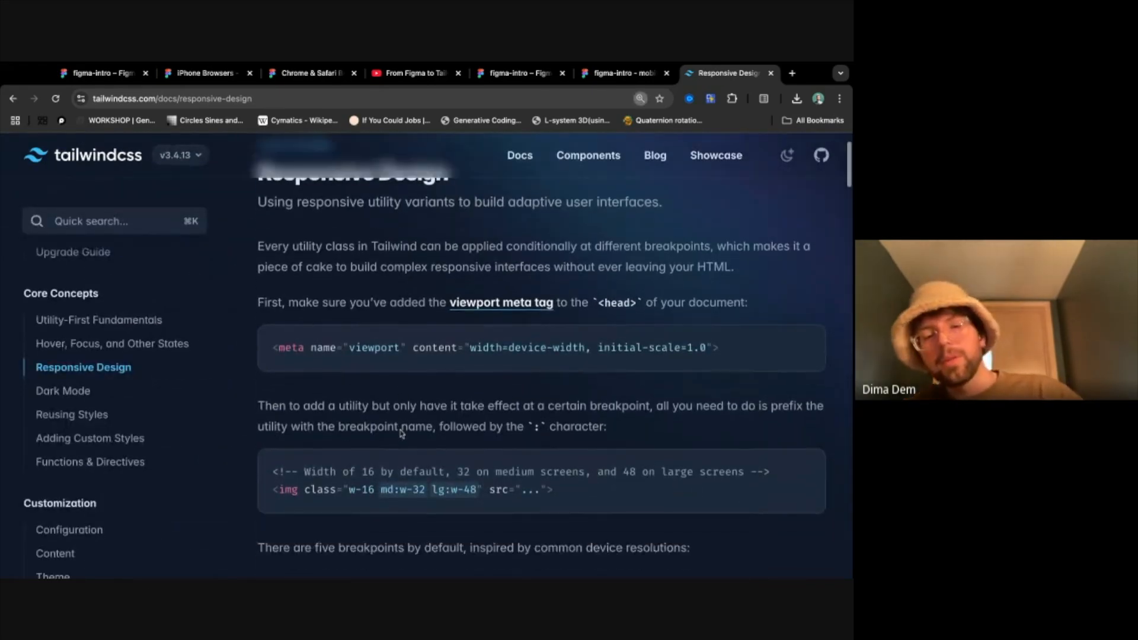
scroll(401, 434, down, 2)
scroll(135, 472, down, 7)
scroll(136, 471, down, 5)
key(super+k)
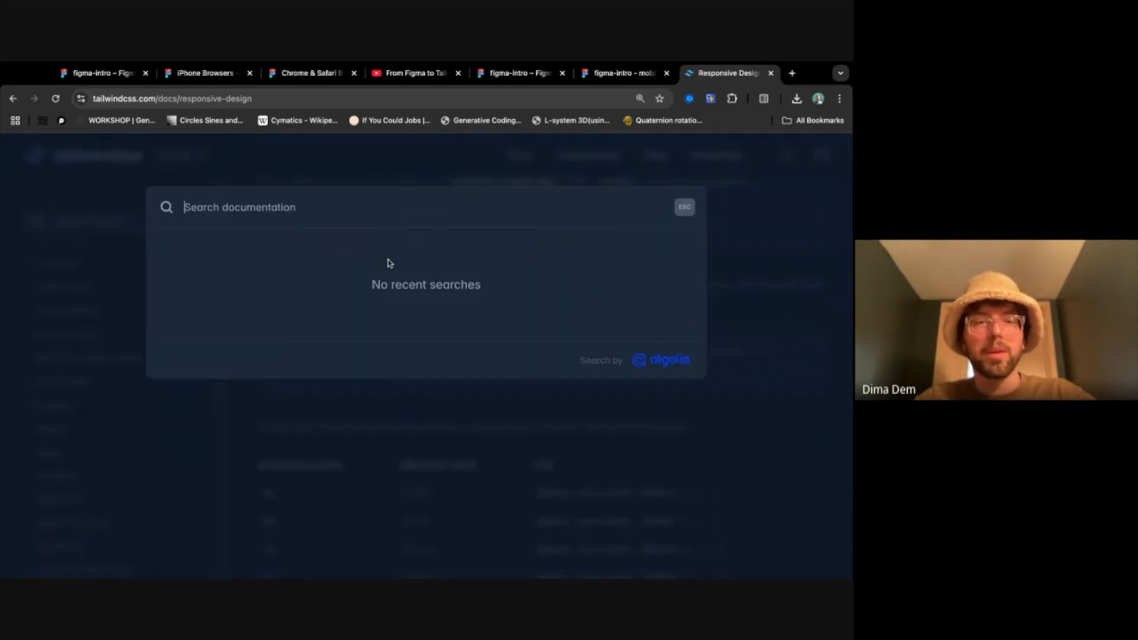
text(w-)
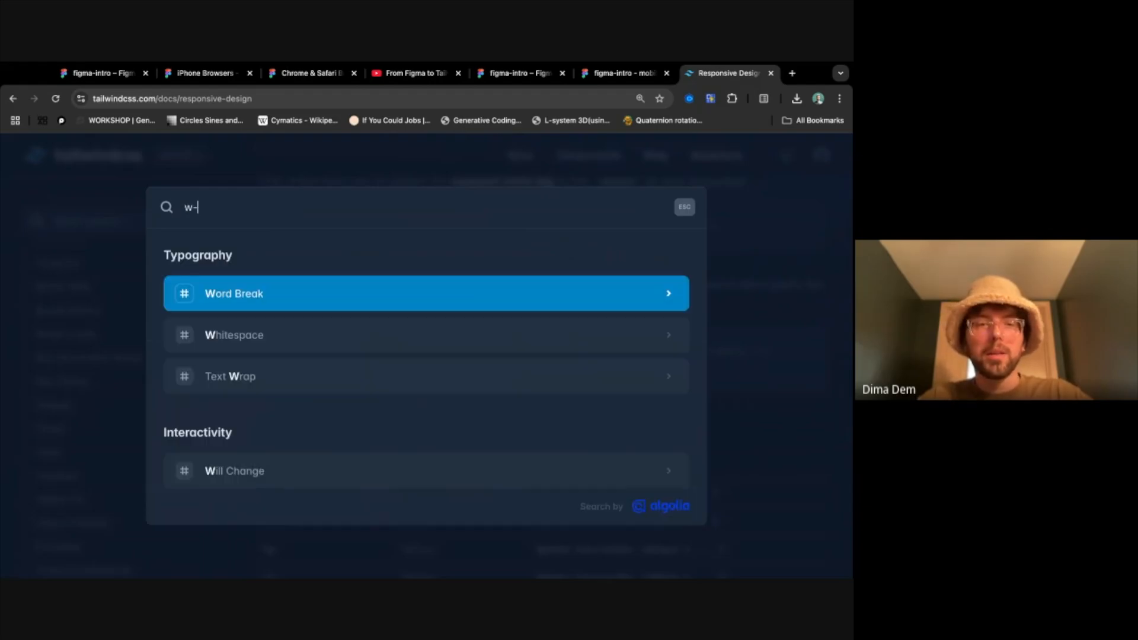
text(idth)
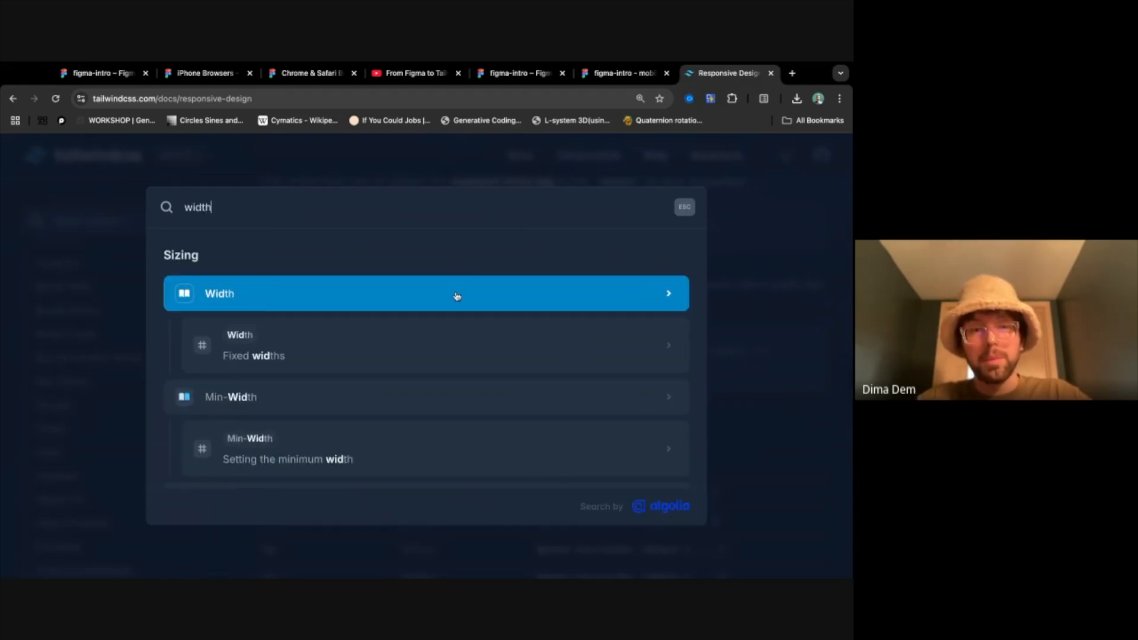
key(Return)
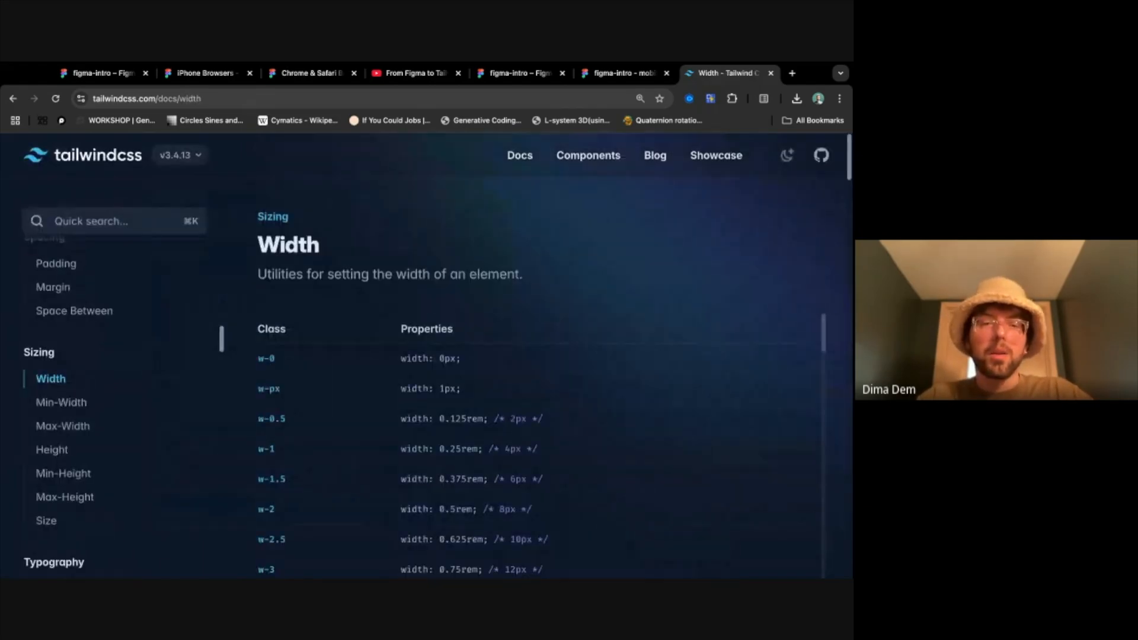
- Examine the Width page's class table and the rem and pixel values up to the w-48 and w-52 rows
scroll(482, 437, down, 2)
scroll(485, 434, up, 2)
scroll(484, 434, down, 6)
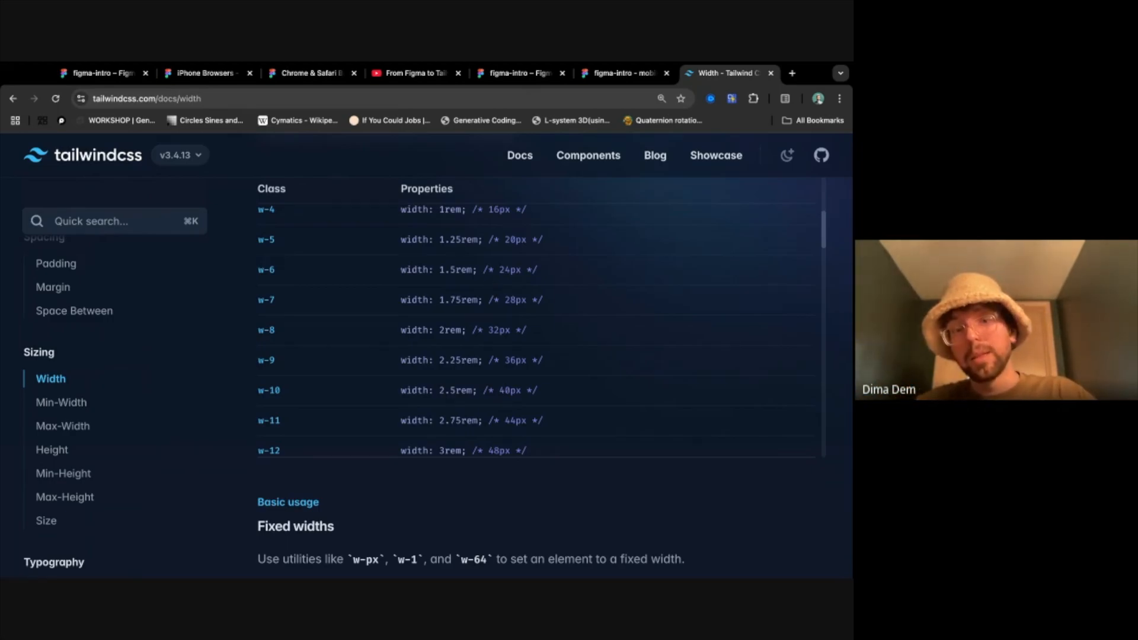
scroll(292, 402, down, 5)
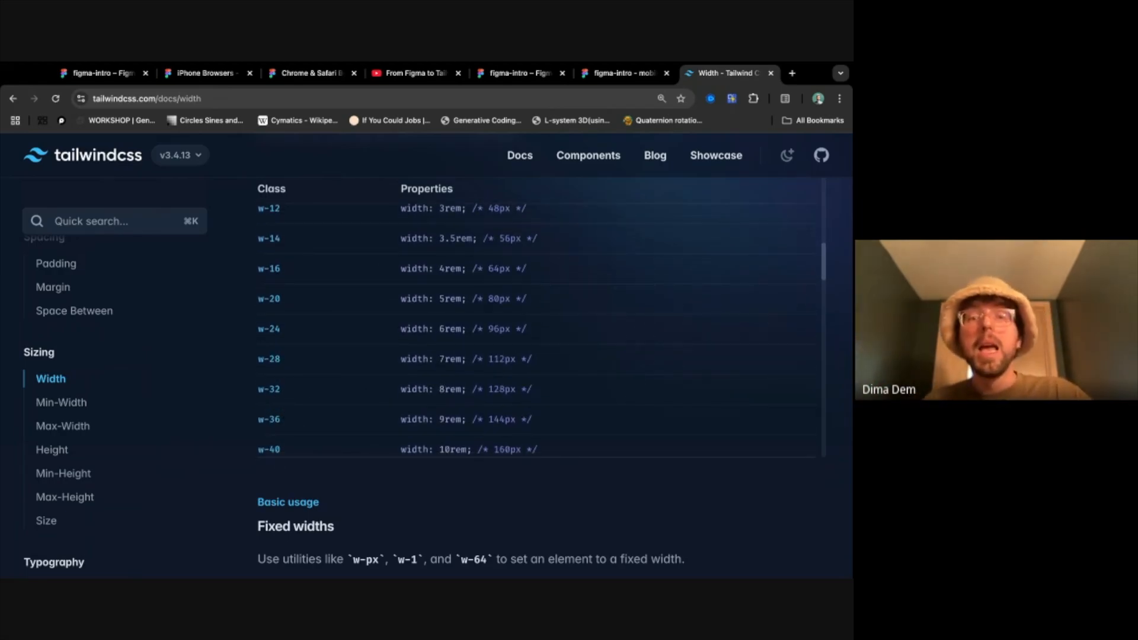
scroll(397, 329, down, 3)
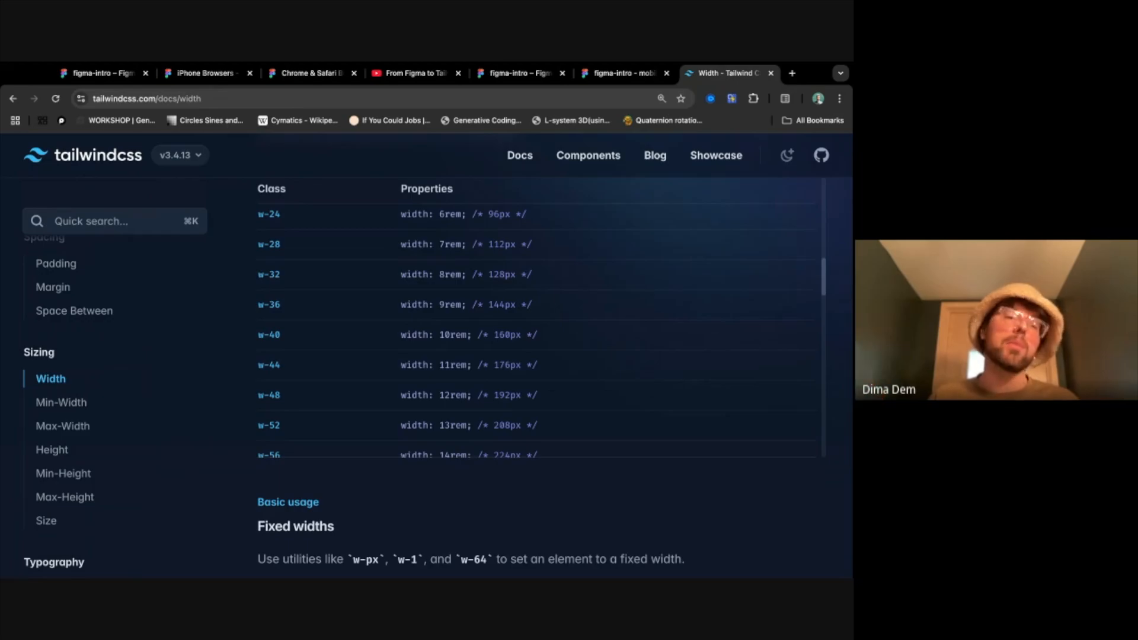
- Browse the documentation's typography, sizing and spacing topics and open the Align Self page under Flexbox & Grid
scroll(77, 433, down, 5)
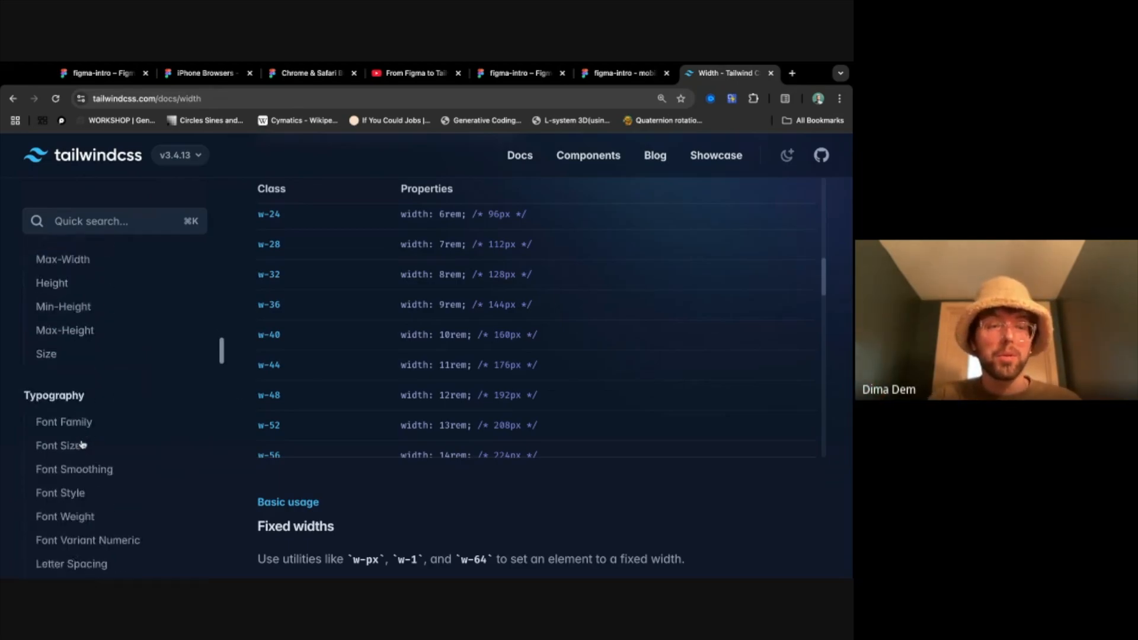
scroll(76, 302, up, 2)
scroll(77, 305, up, 4)
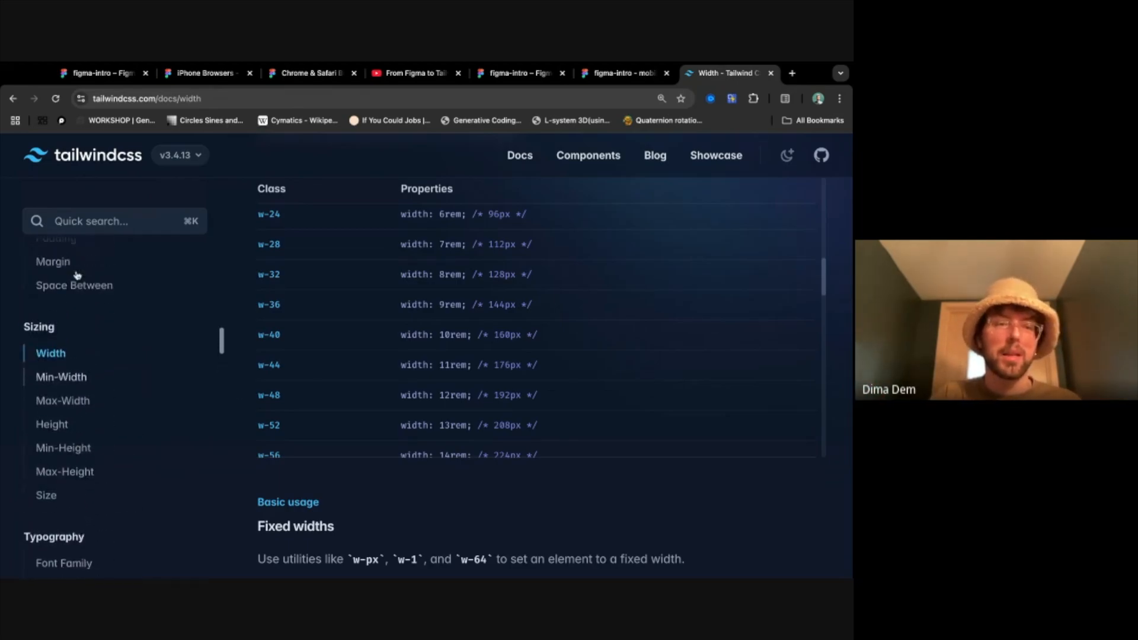
scroll(89, 339, up, 3)
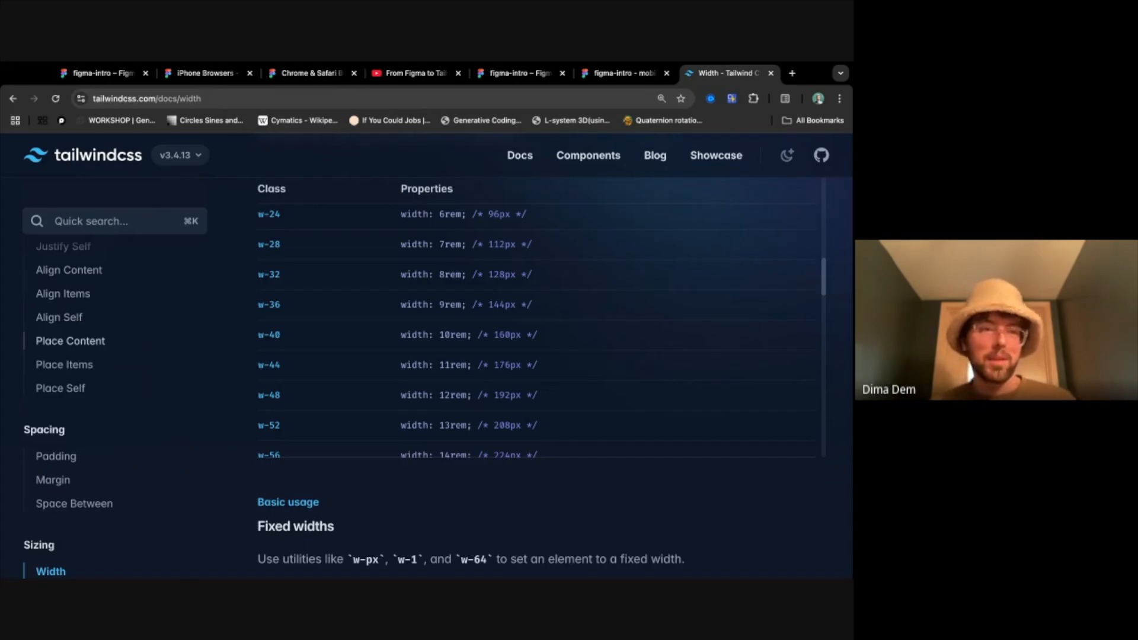
click(65, 317)
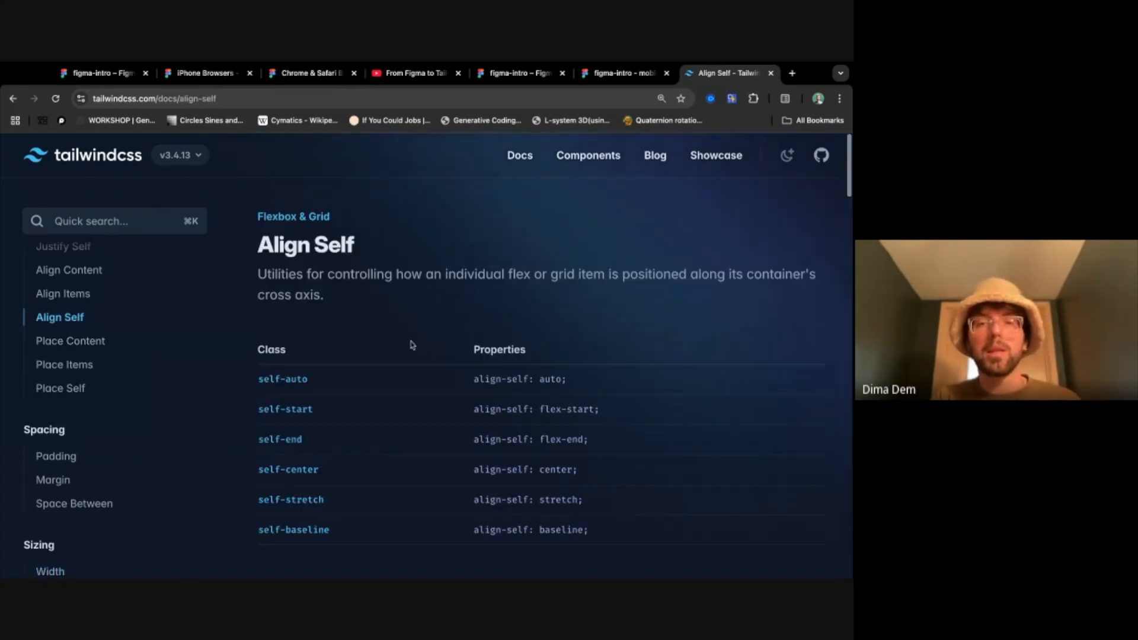
- Examine the Align Self class table and the visual examples for self-auto, self-start, self-center and self-end
scroll(454, 465, down, 3)
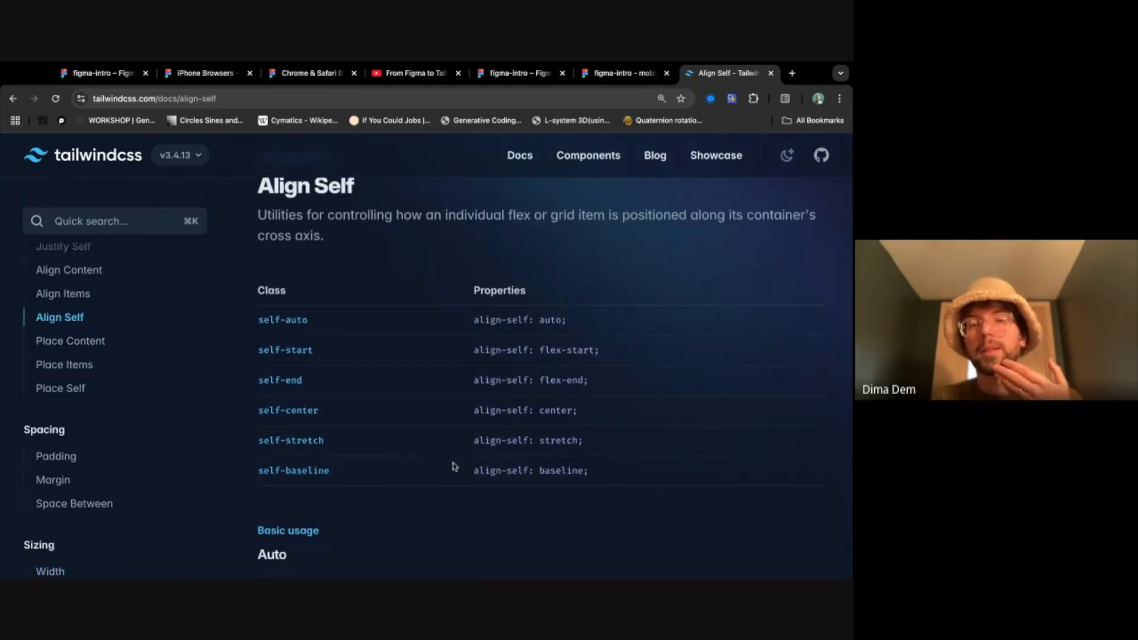
scroll(450, 403, down, 8)
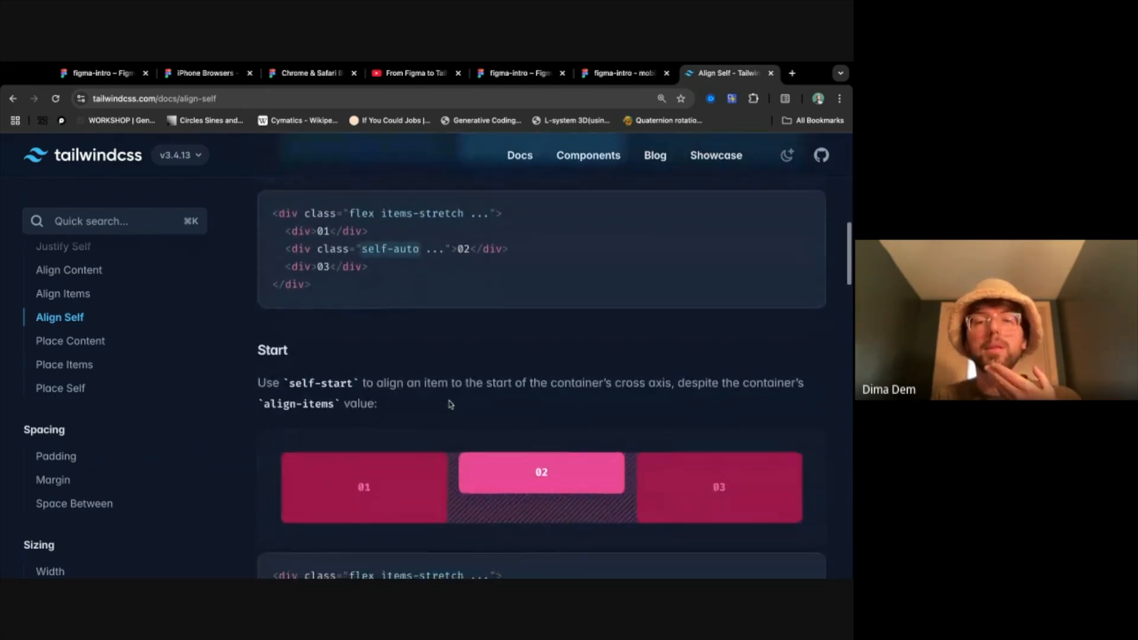
scroll(451, 404, down, 7)
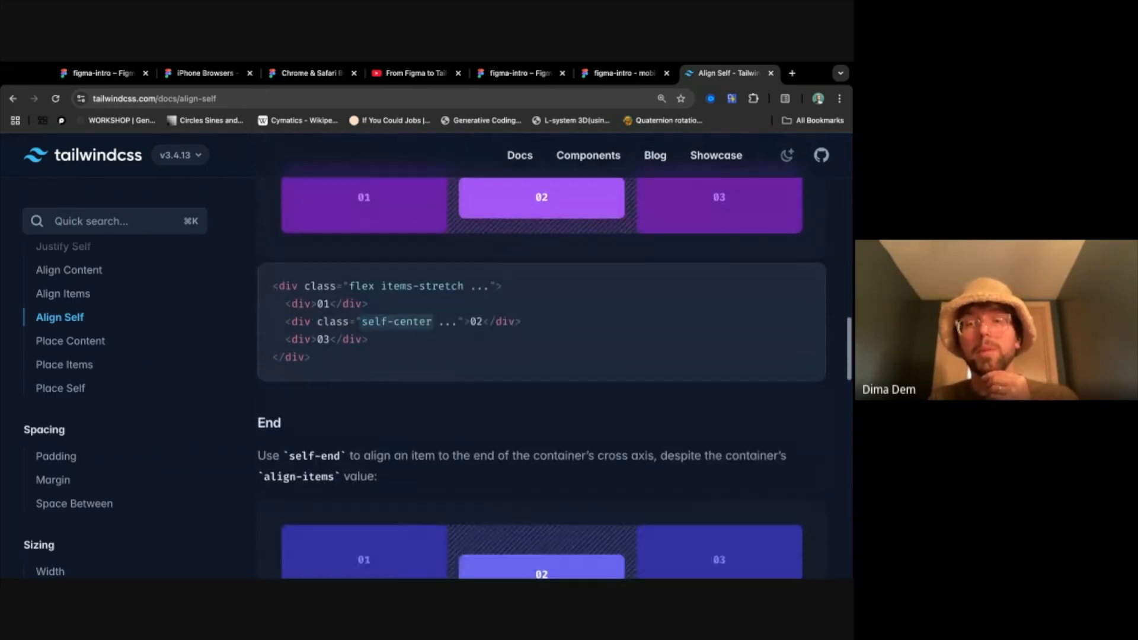
scroll(531, 309, up, 4)
scroll(439, 472, down, 4)
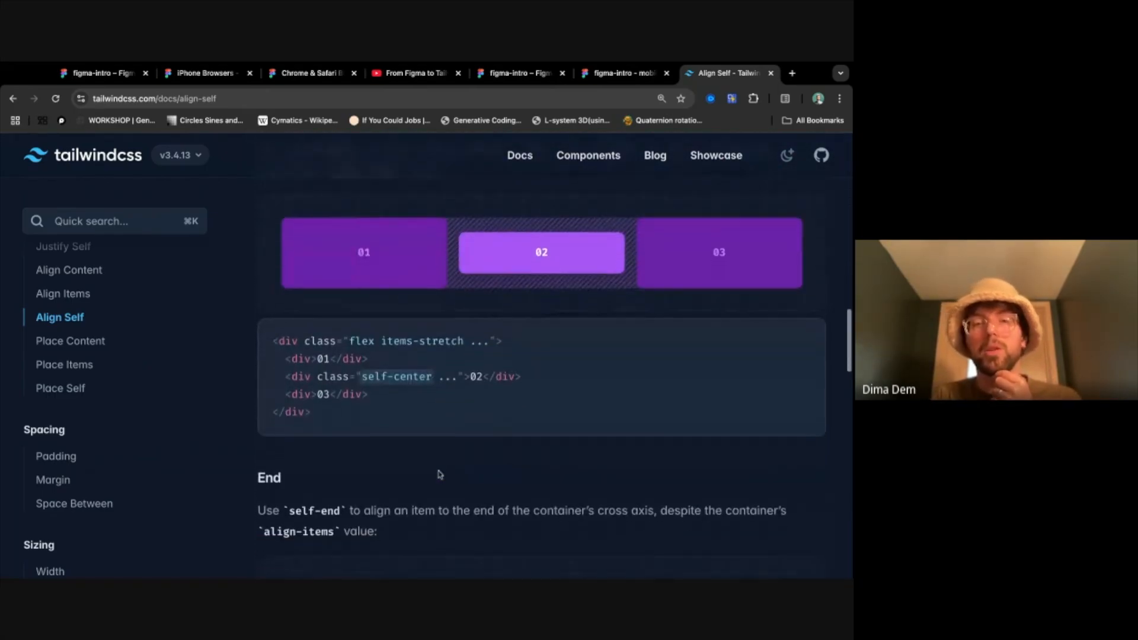